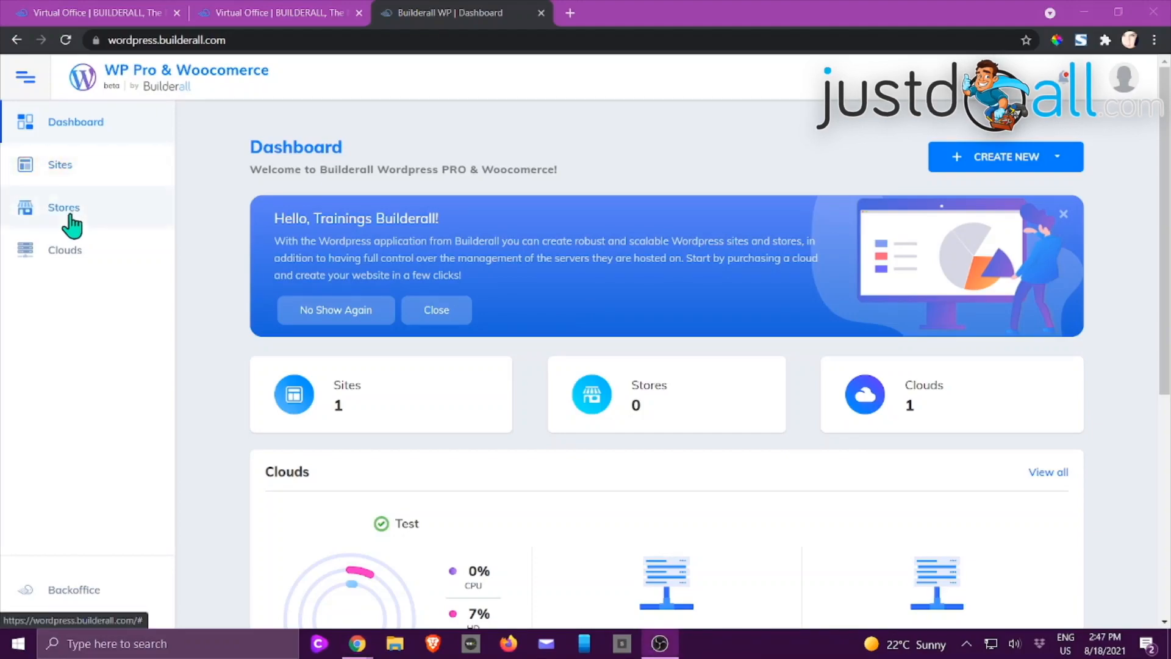
Open the Test site's admin from the sites list and log in with the account e-mail and password.
click(85, 174)
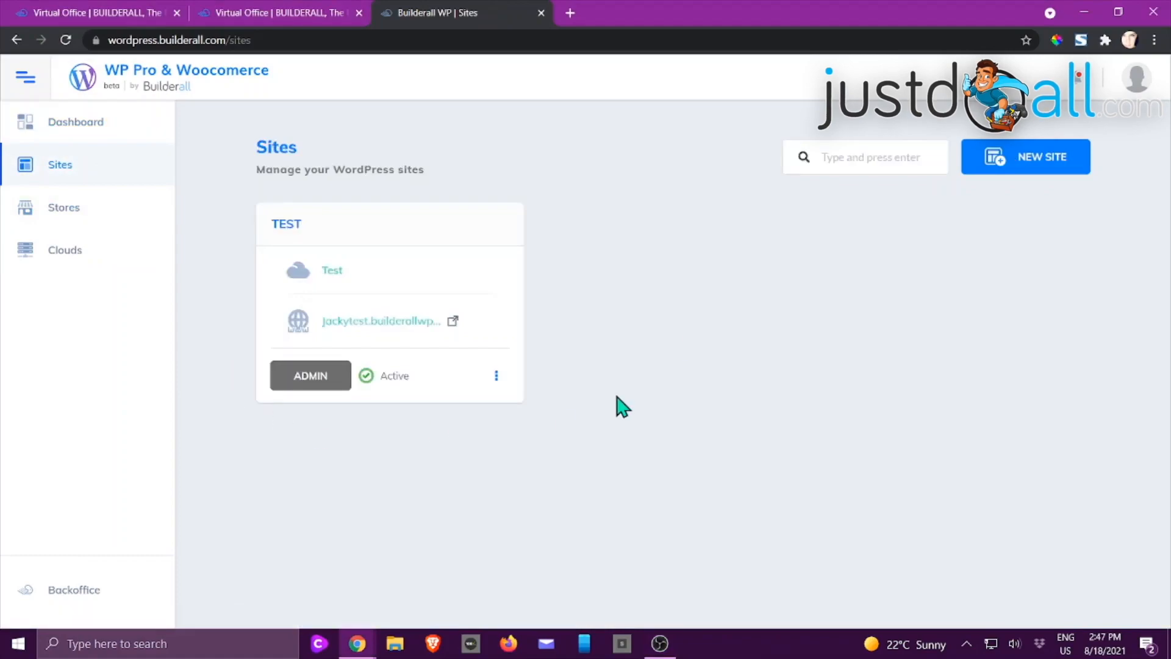
click(320, 385)
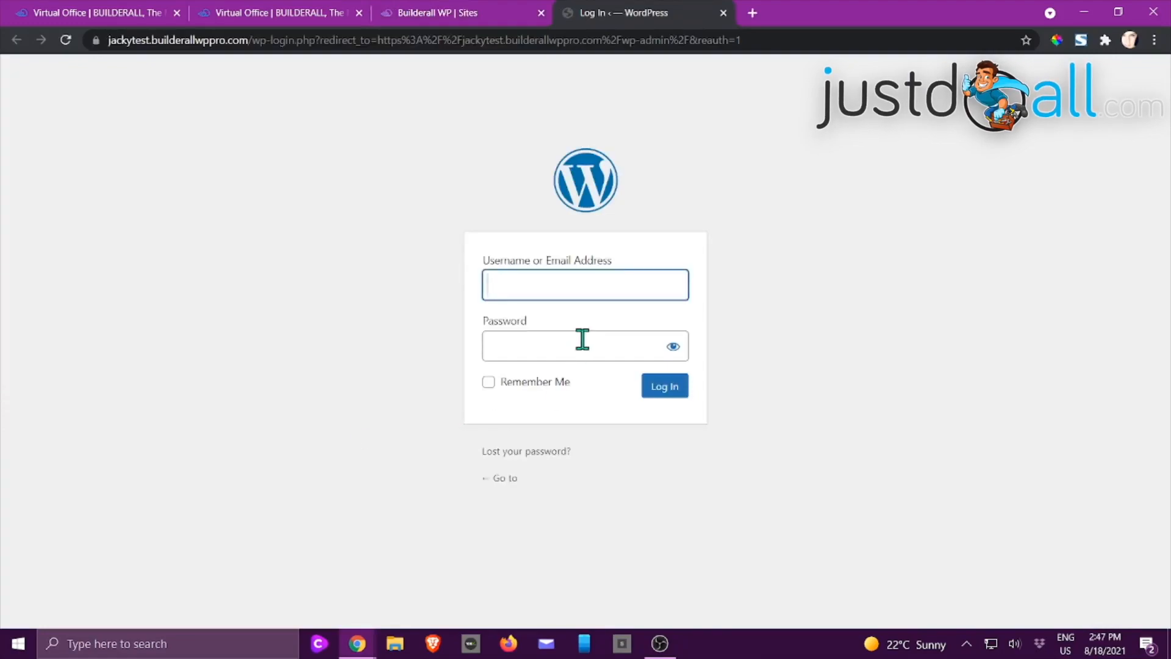
text(bu)
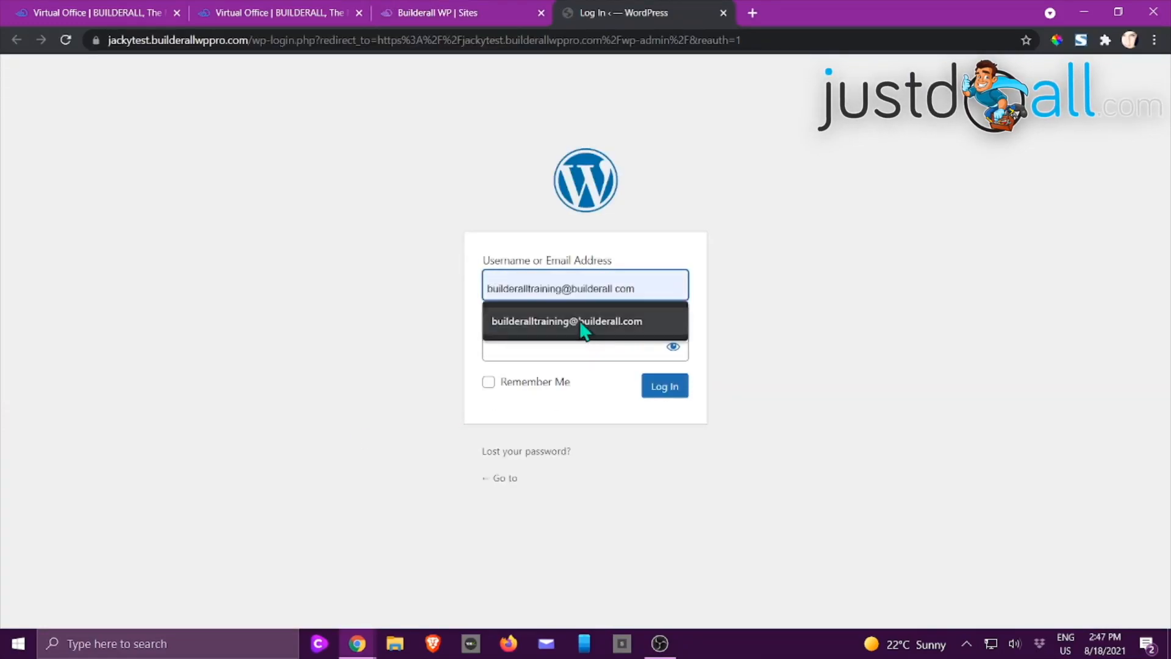
click(580, 330)
click(571, 353)
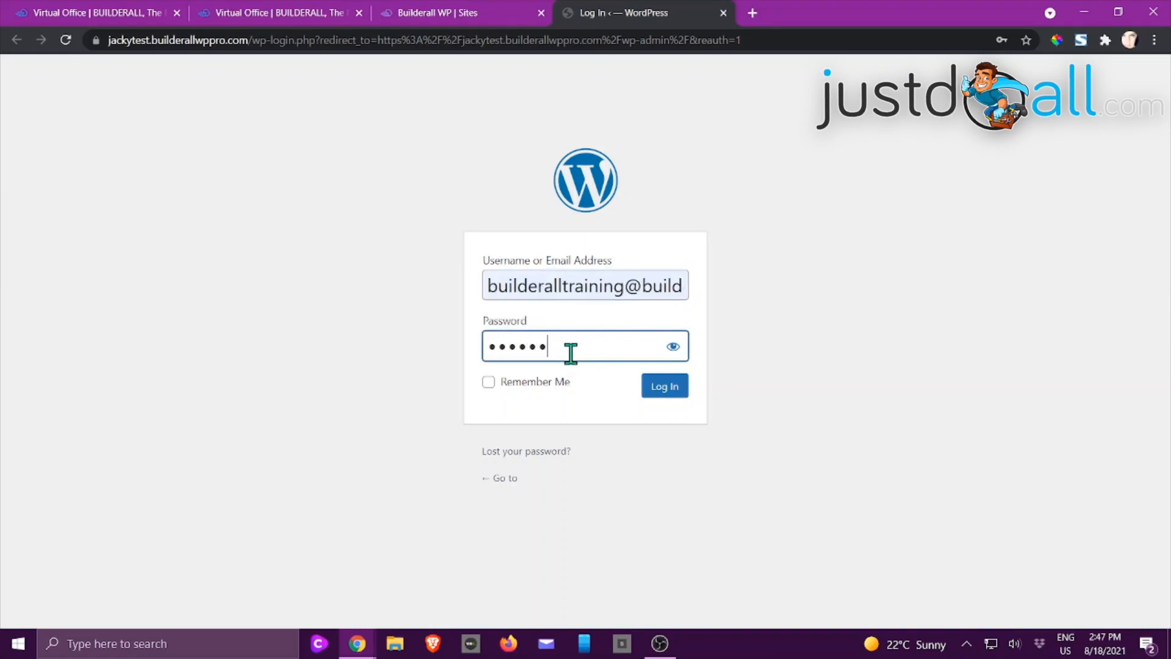
click(674, 393)
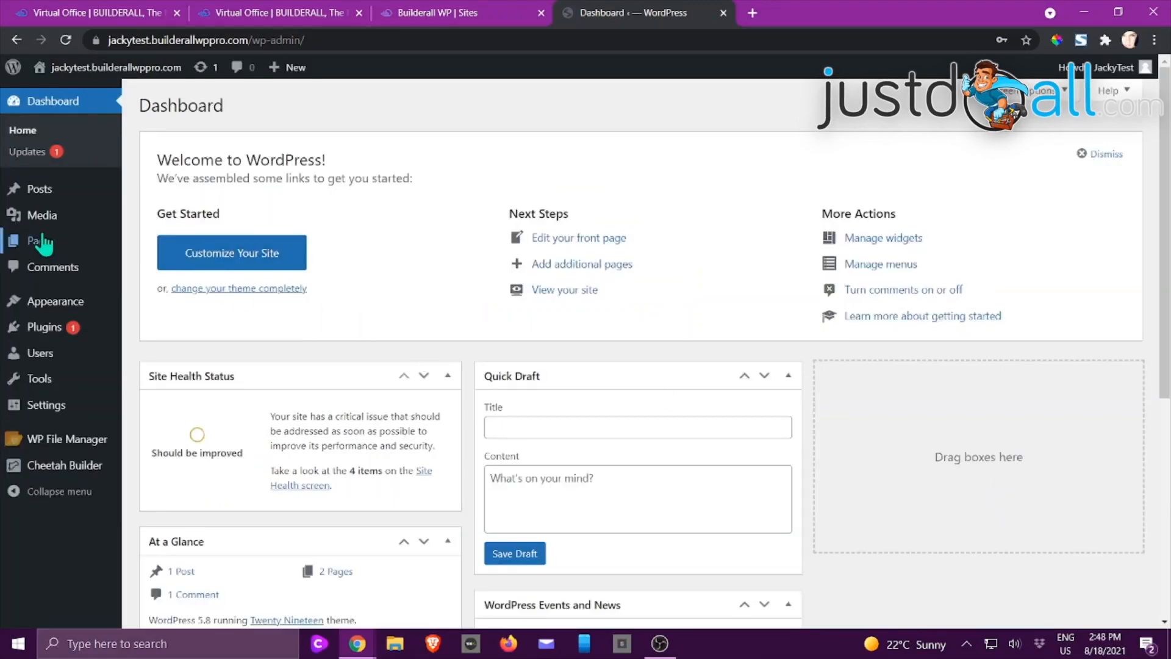
Open the HomePage front page from the WordPress pages list in Cheetah Builder.
mouse_move(5, 246)
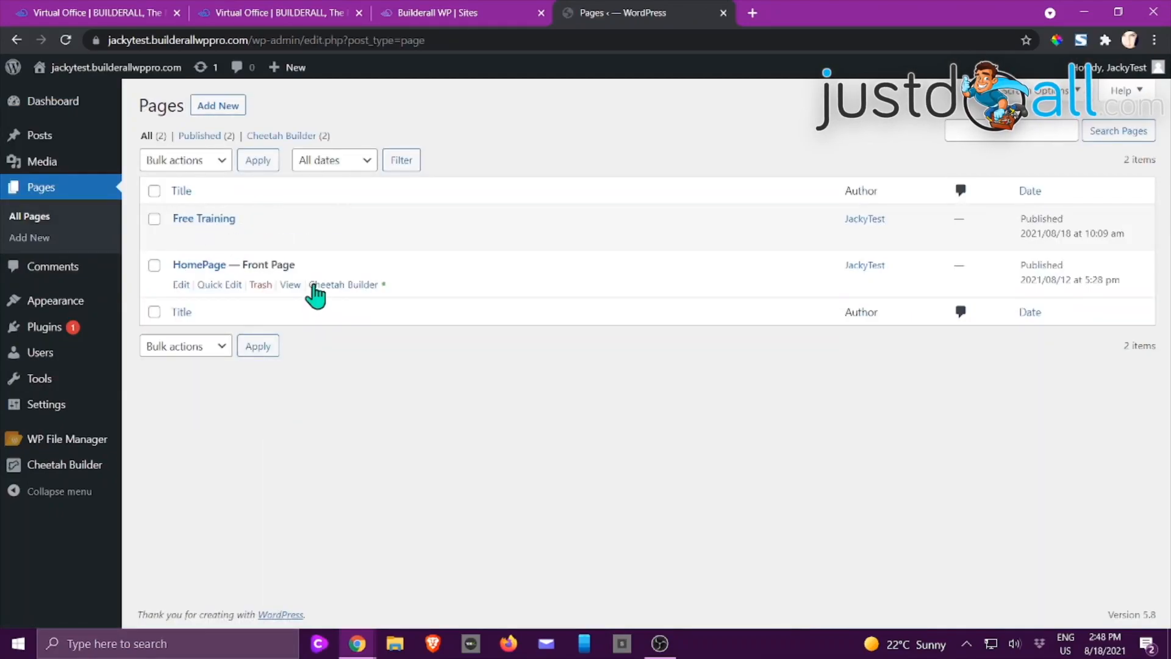
click(354, 288)
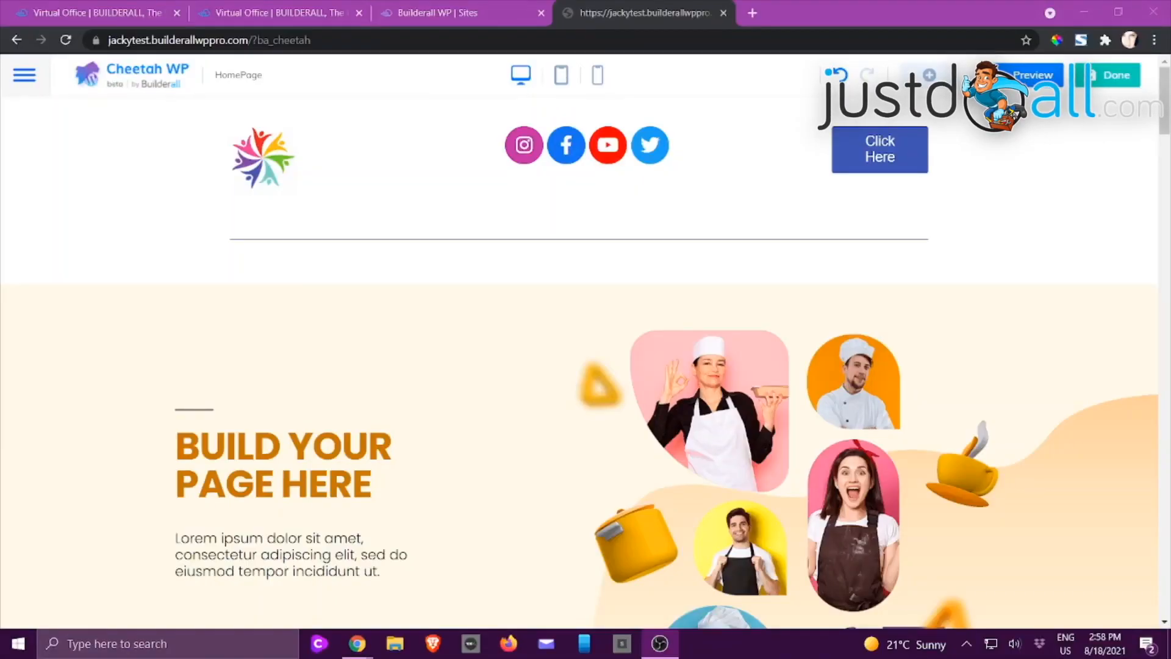
key(alt+Tab)
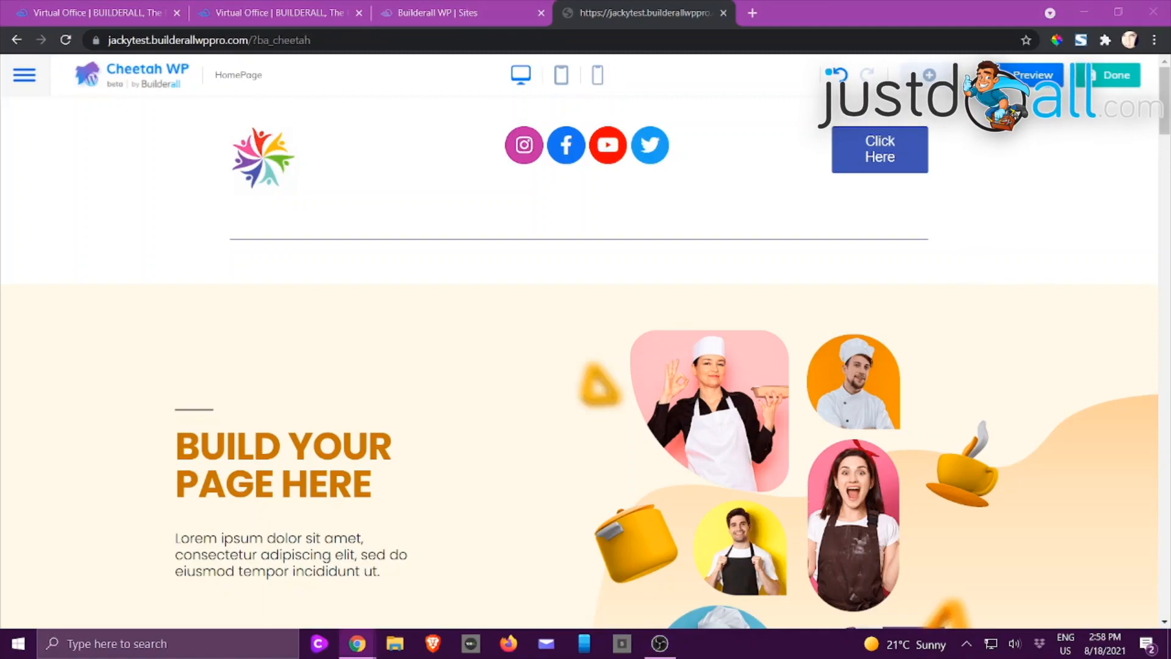
key(alt+Tab)
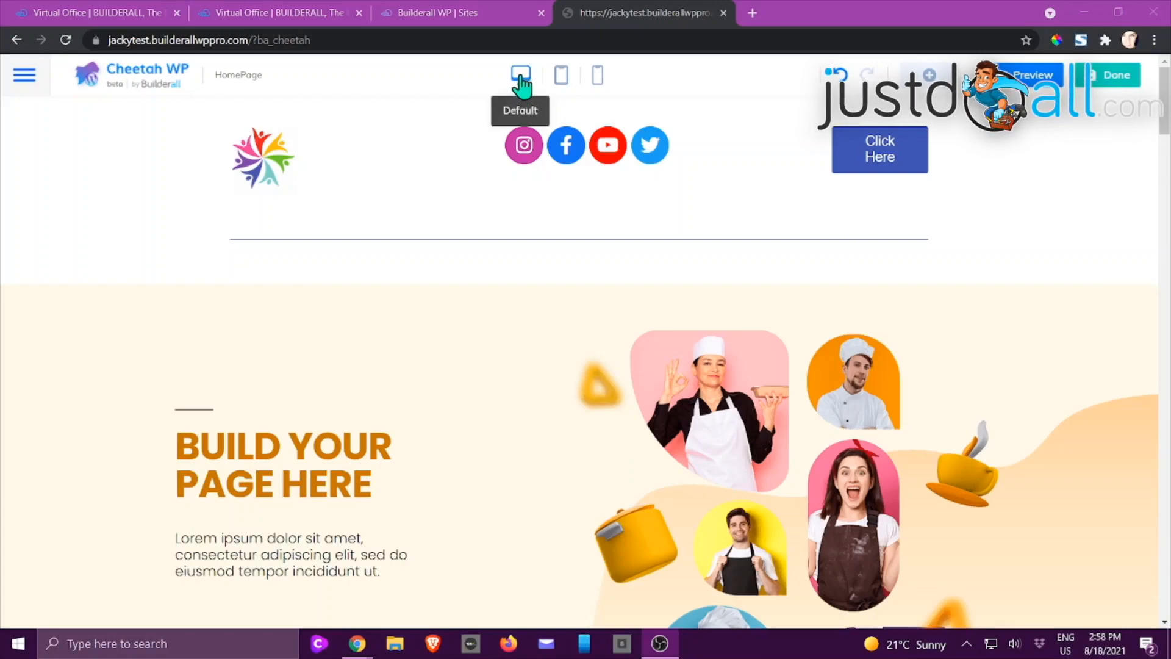
Check the page in the Medium and Small device views, and return to the Default desktop view.
click(563, 78)
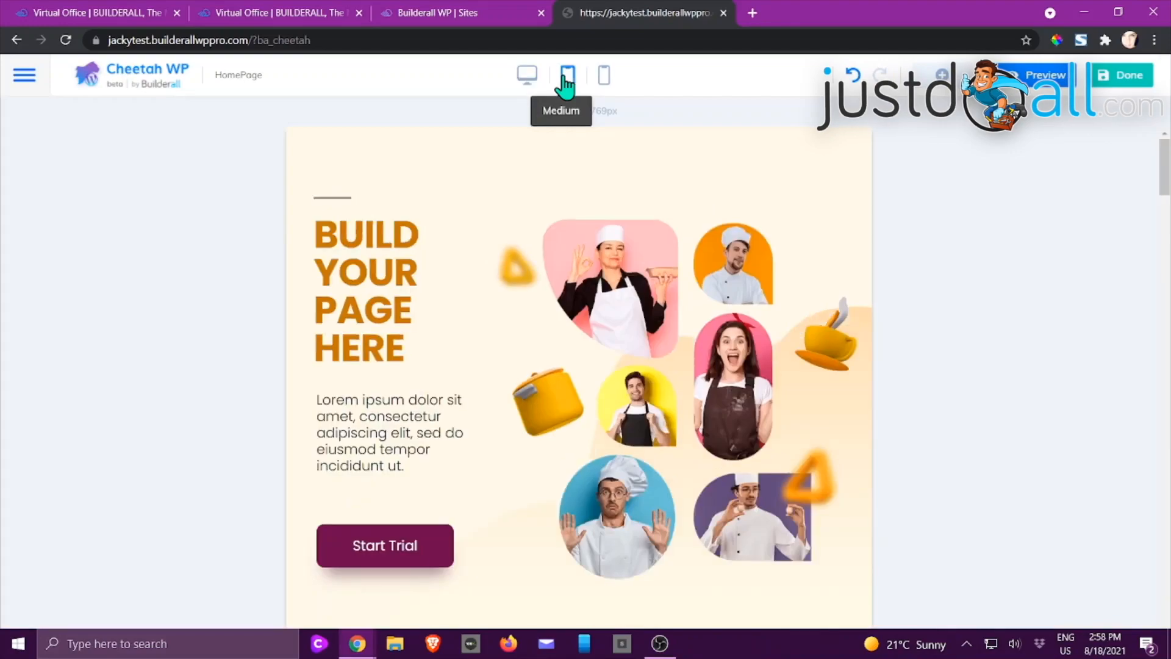
scroll(265, 354, down, 7)
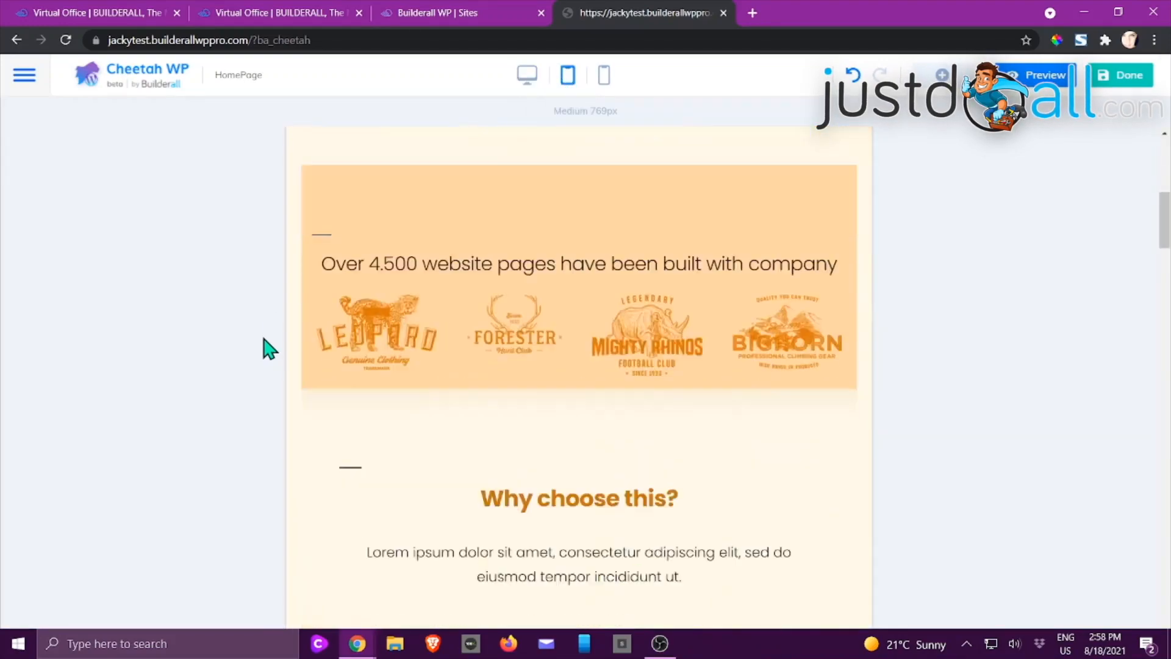
scroll(269, 342, up, 10)
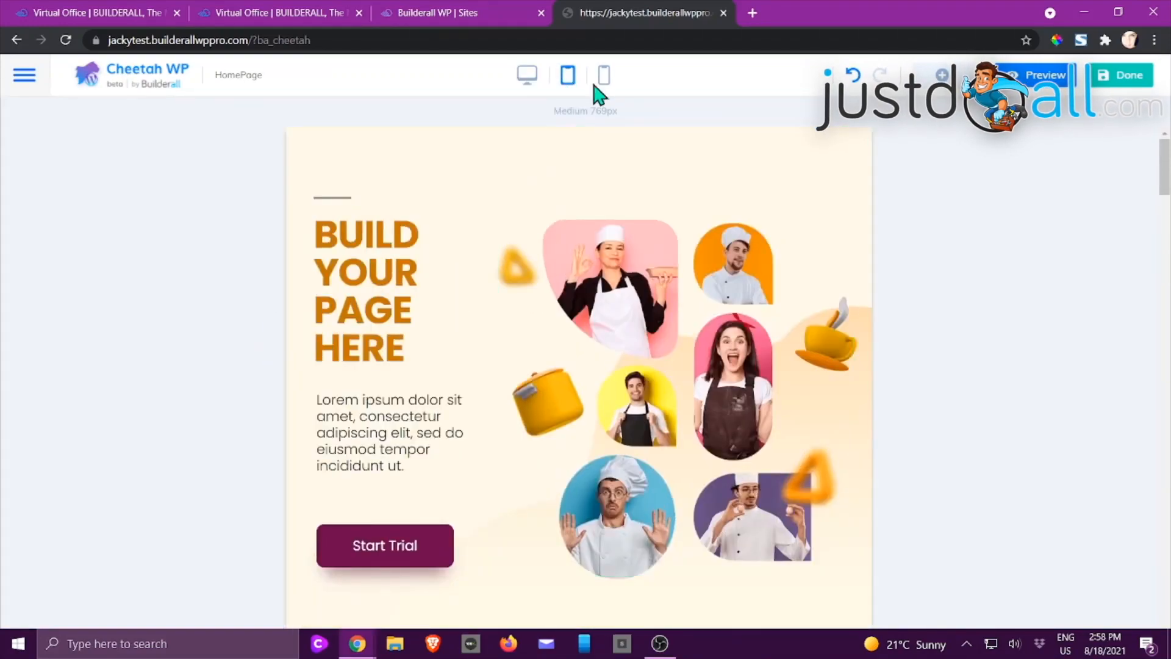
click(603, 78)
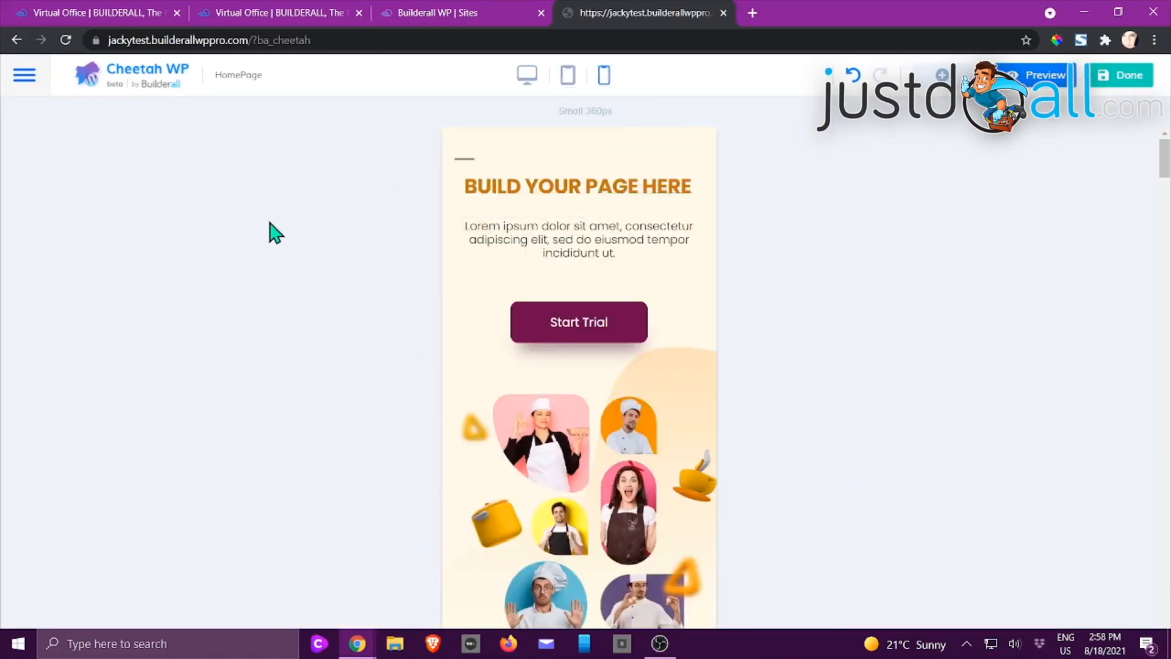
scroll(269, 230, down, 4)
scroll(269, 230, up, 4)
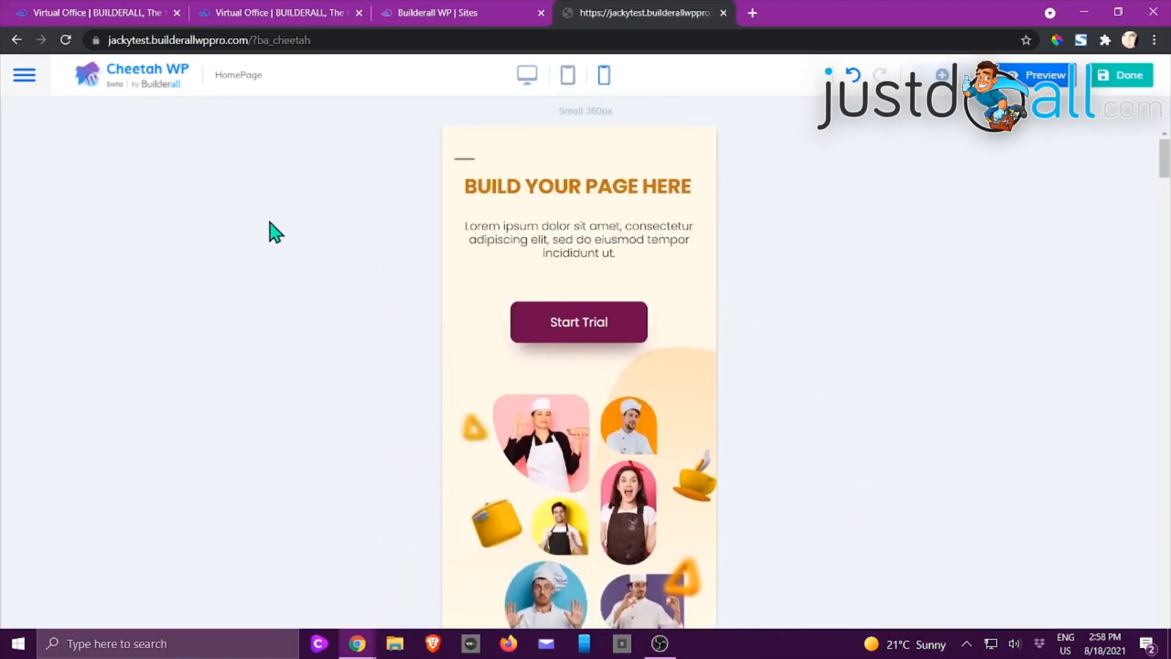
click(523, 76)
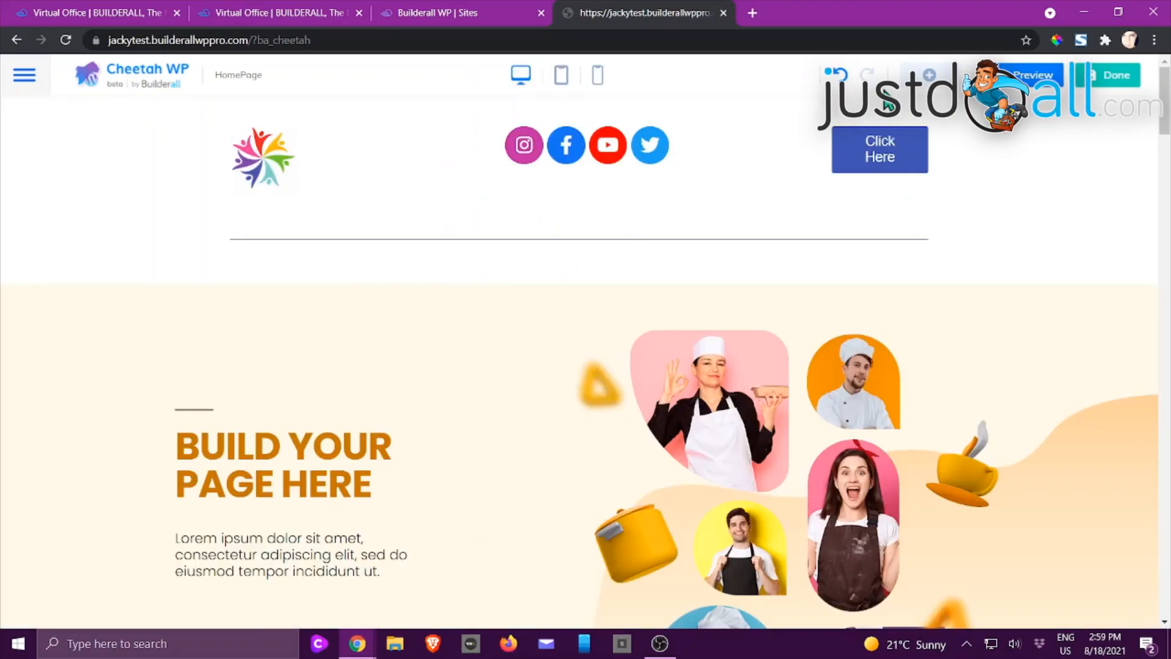
Look over the Basic elements available for the page and close the element list.
click(929, 74)
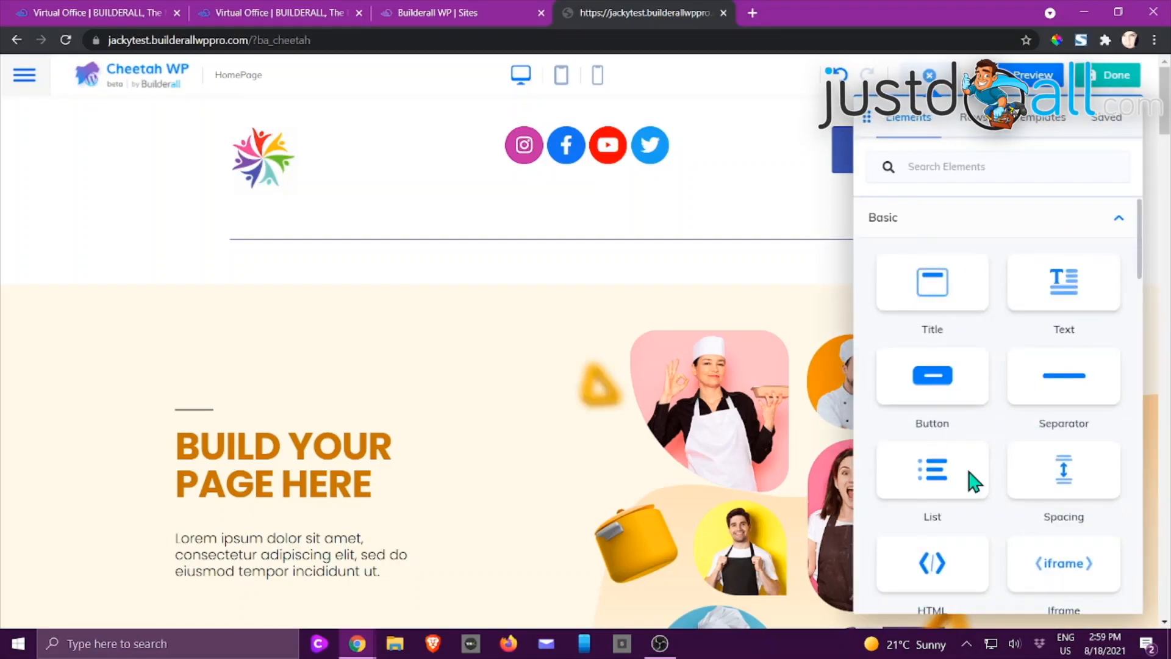
click(928, 74)
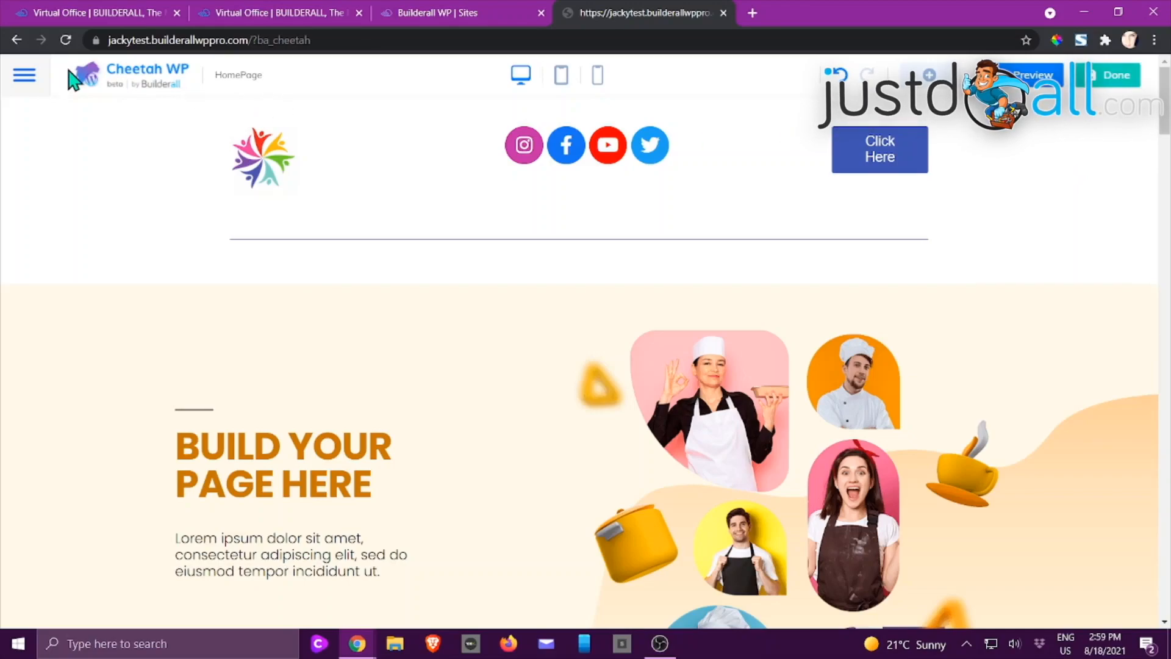
Open the page settings and examine the background type choices and the padding fields.
click(26, 83)
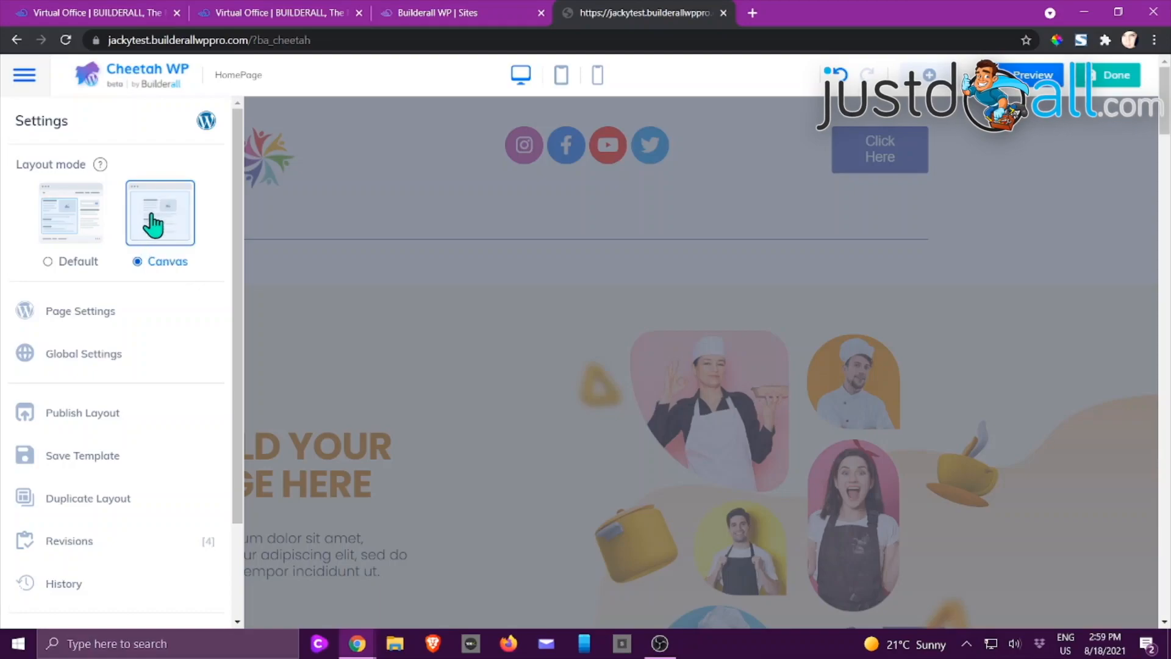
scroll(152, 225, down, 1)
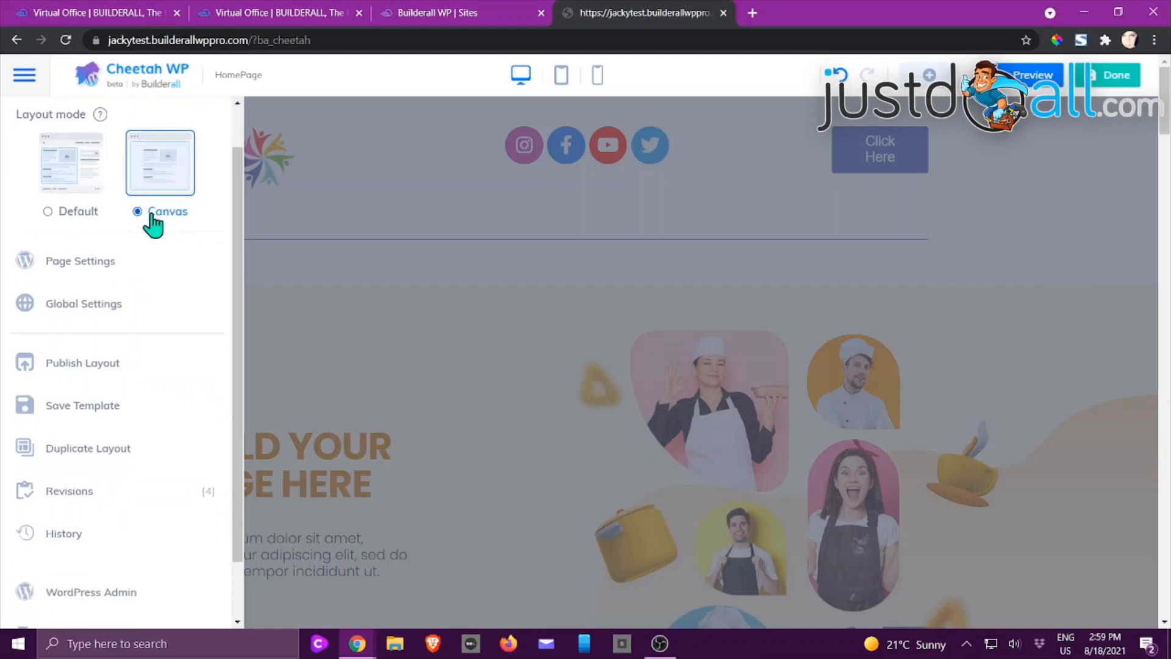
click(96, 263)
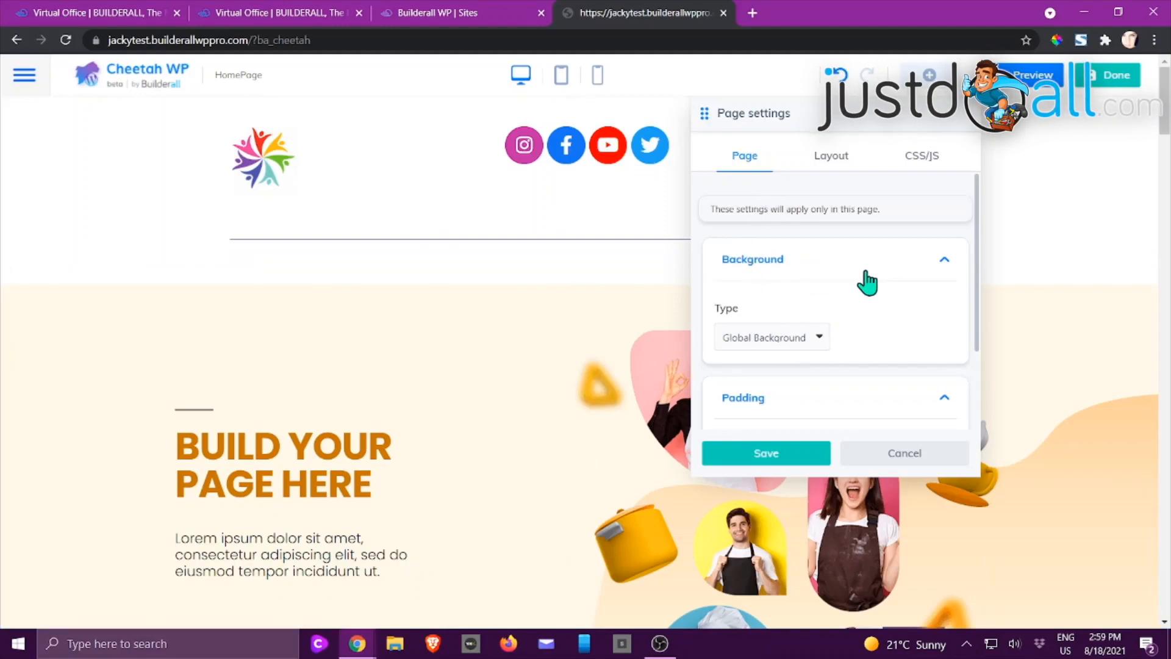
scroll(866, 293, down, 1)
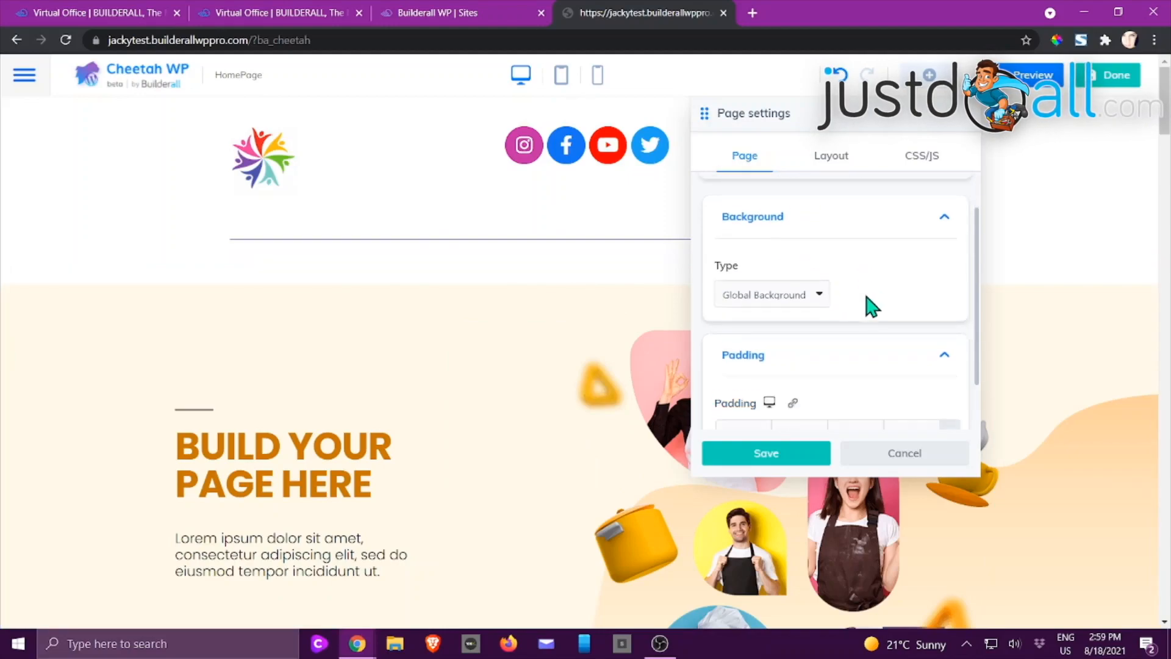
click(820, 288)
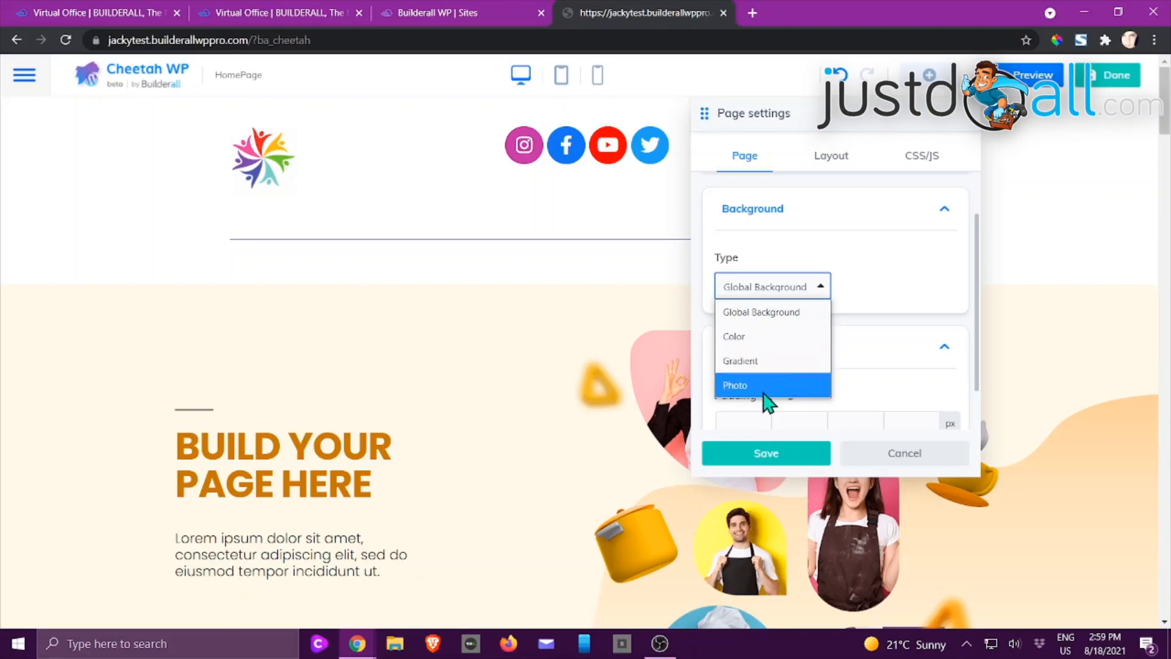
click(905, 274)
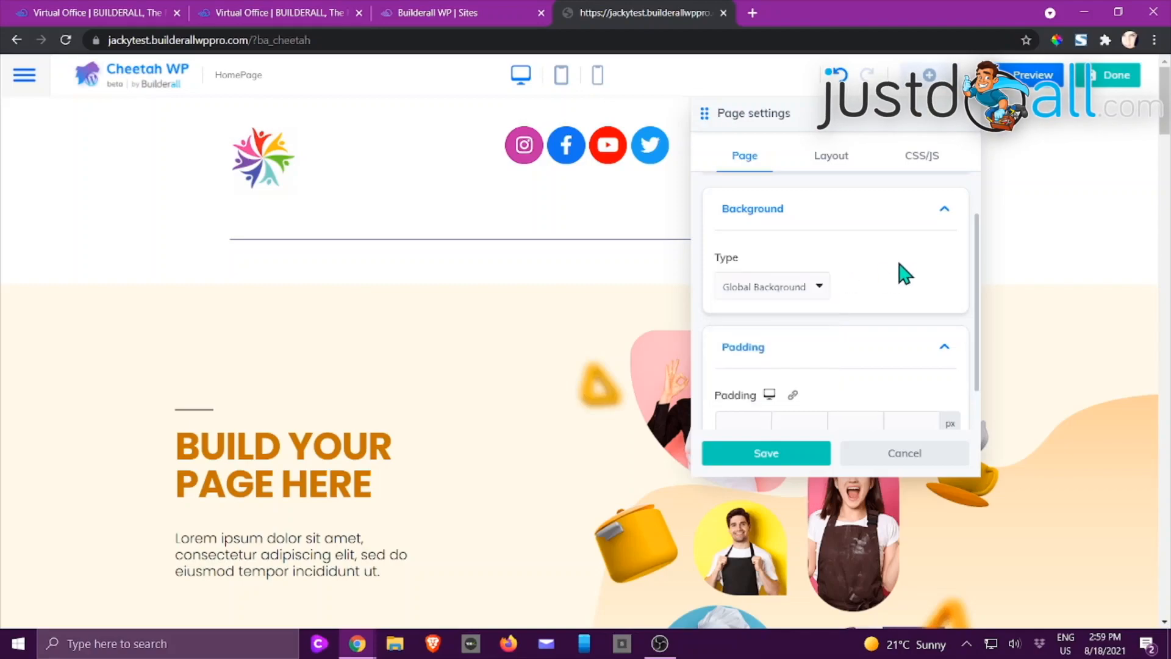
scroll(805, 293, down, 1)
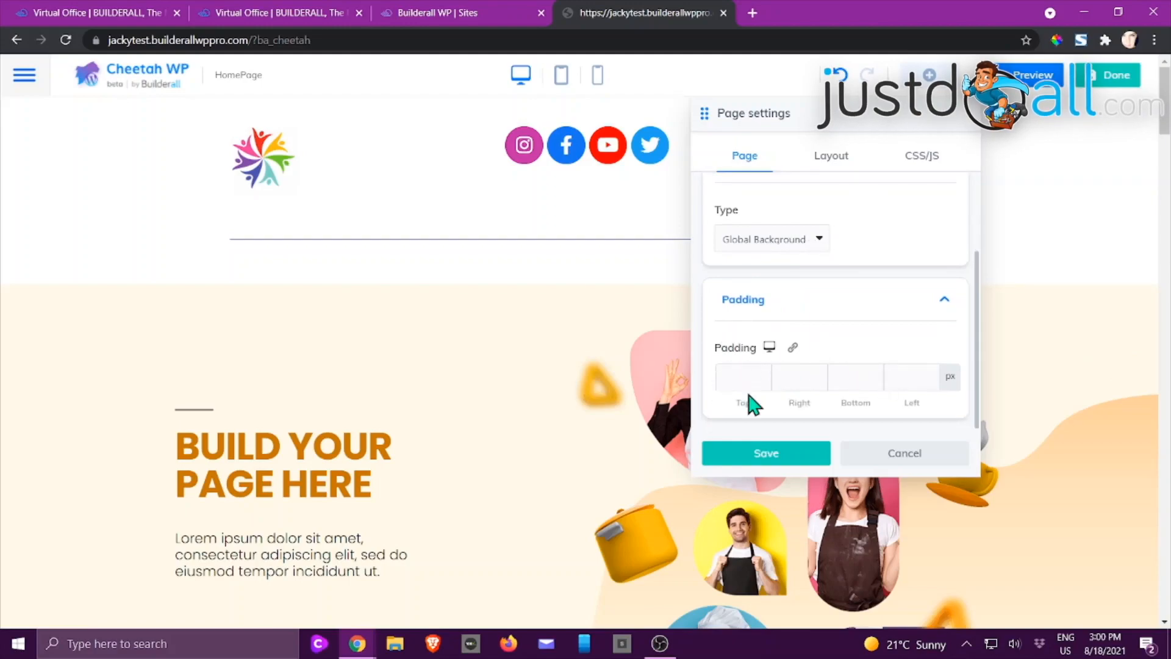
scroll(842, 372, up, 2)
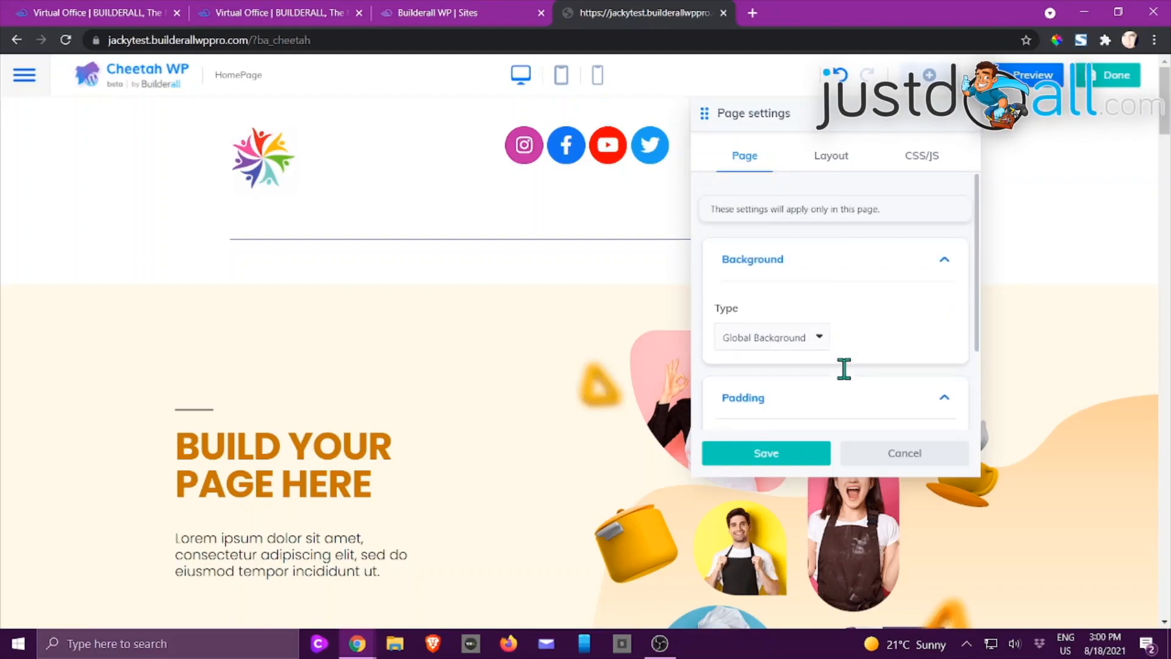
Examine the page layout choices in the page settings, leaving Cheetah canvas selected.
click(833, 159)
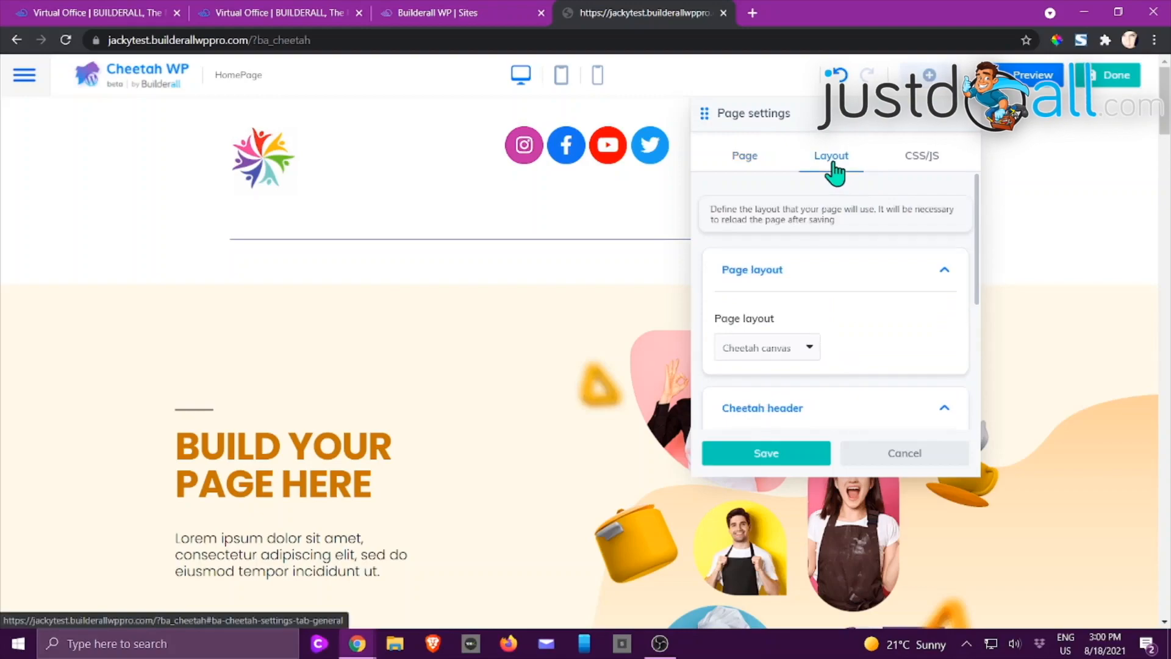
scroll(832, 173, down, 2)
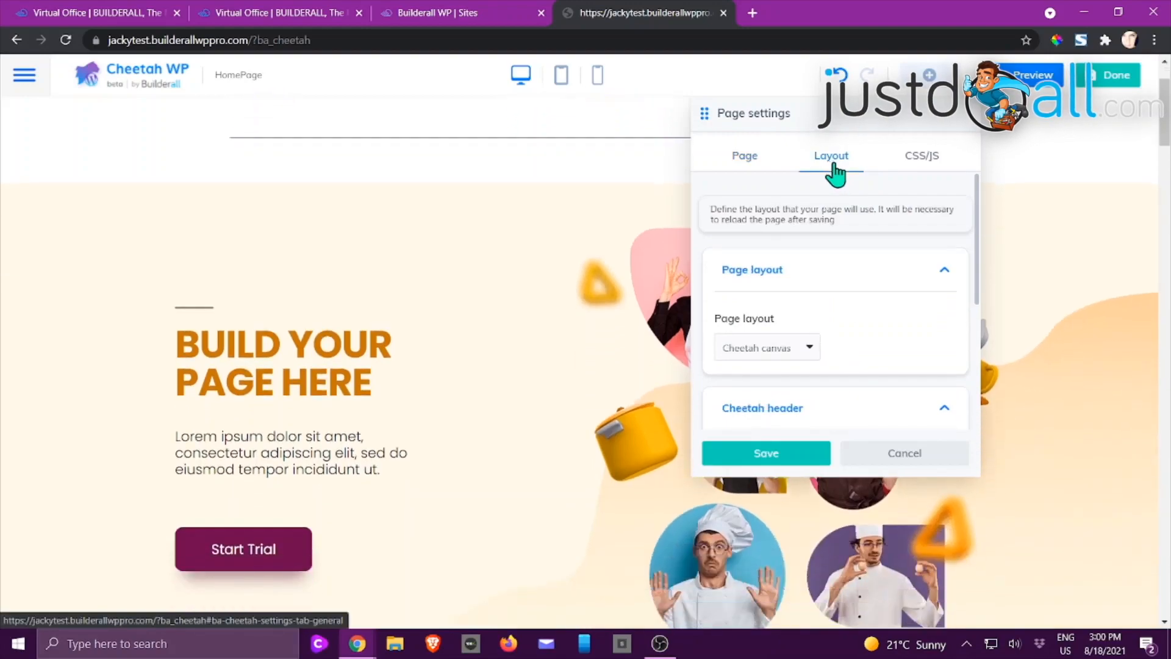
click(811, 353)
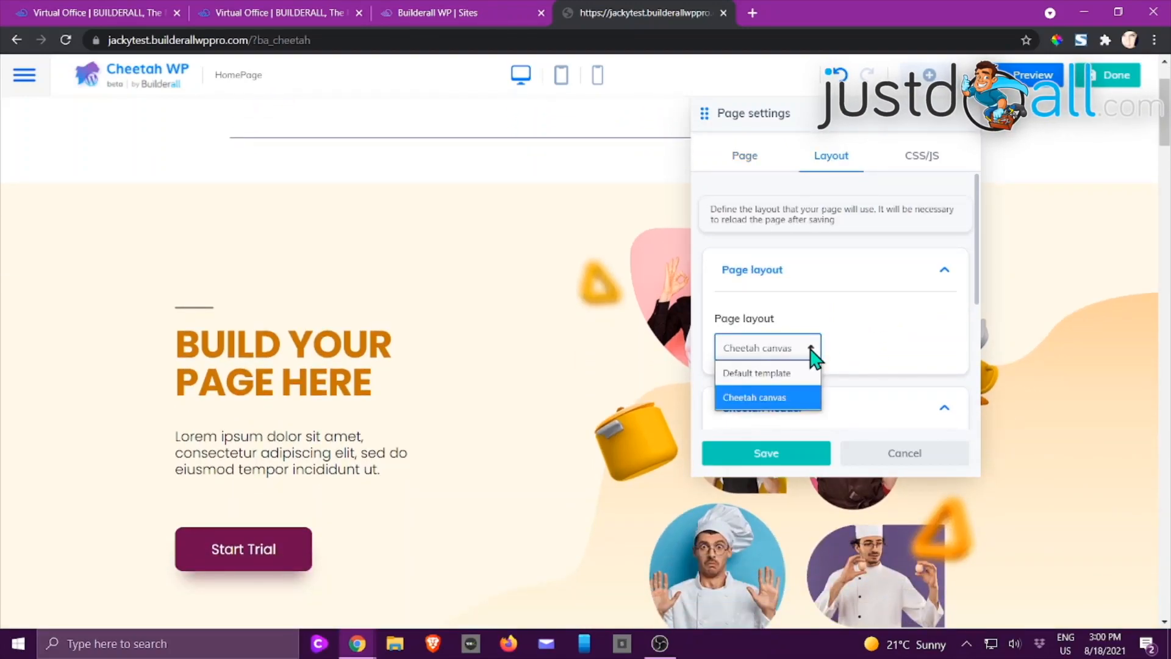
click(854, 311)
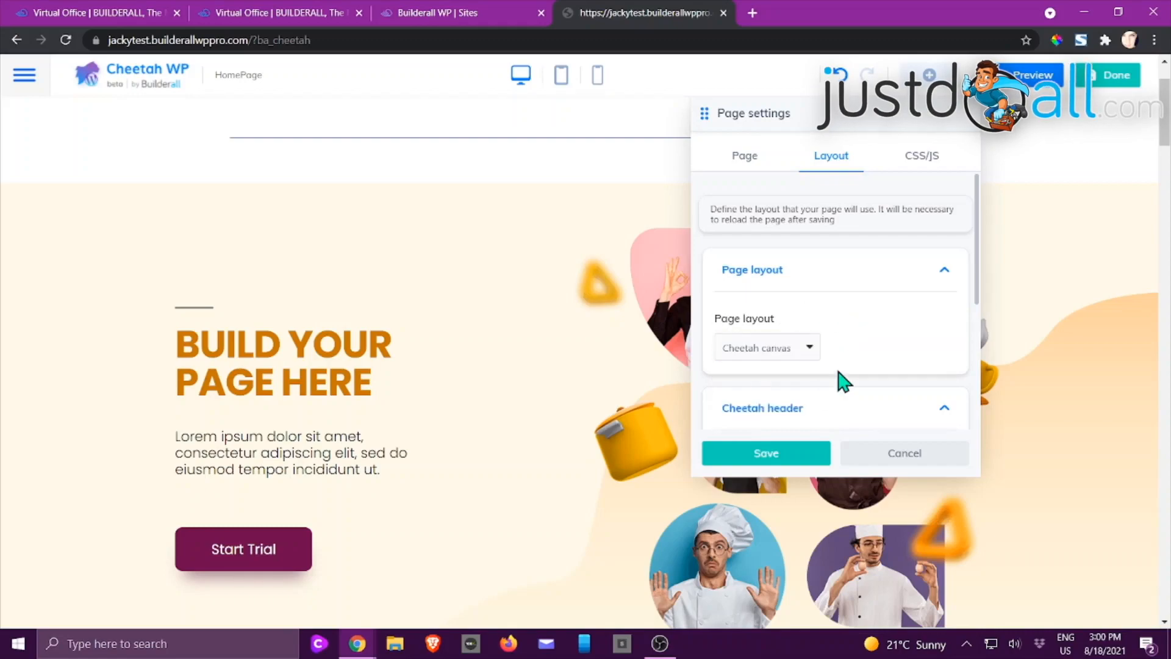
scroll(844, 352, down, 4)
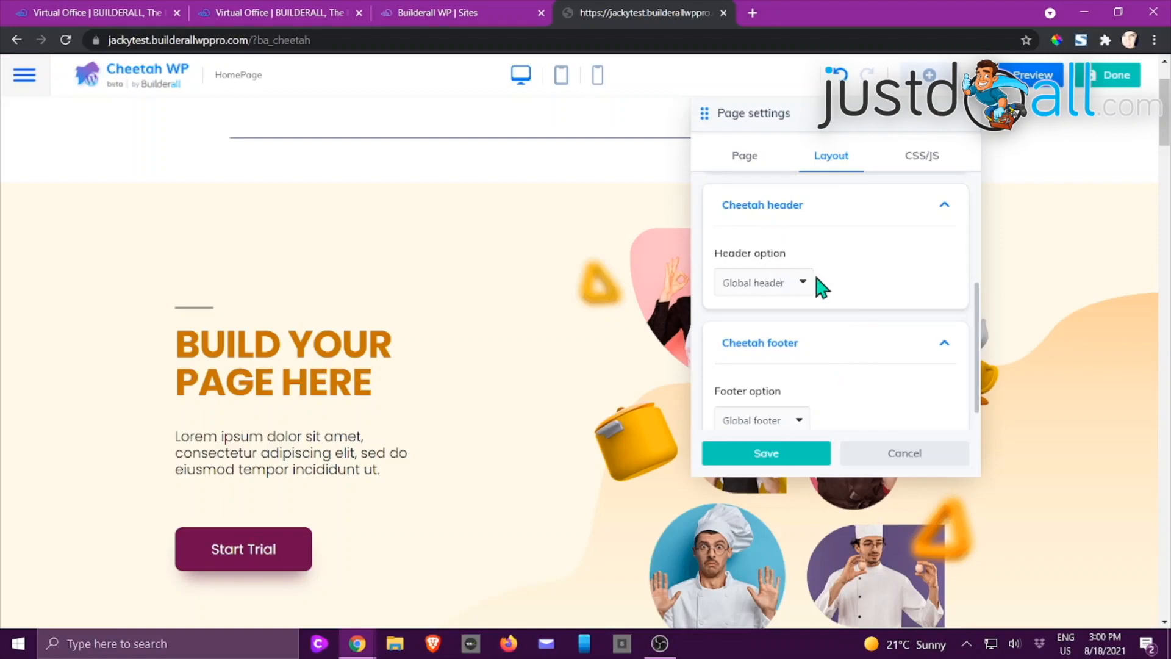
Switch the page's header option to Custom header to view its choices, and restore Global header.
click(804, 285)
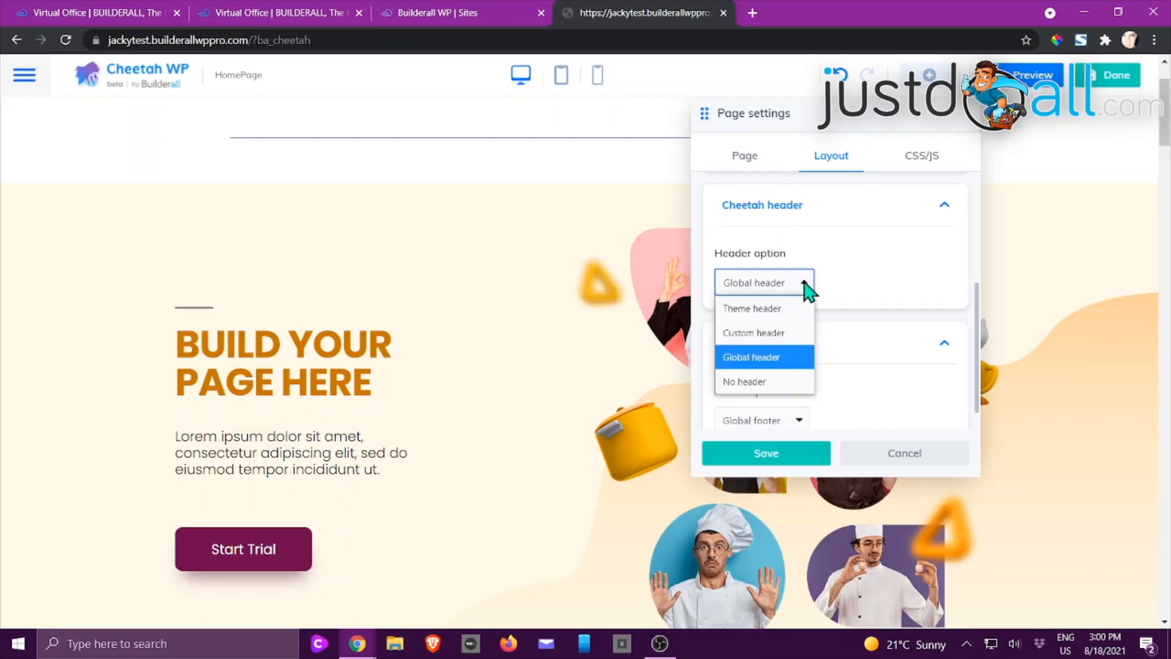
click(777, 335)
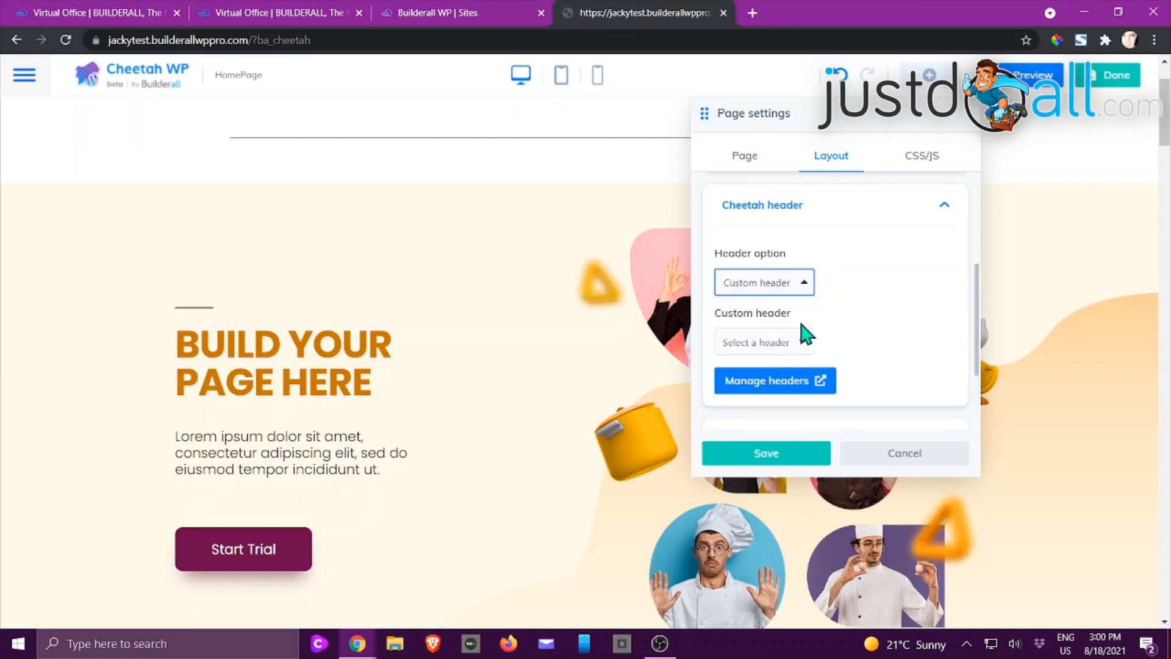
scroll(811, 328, down, 1)
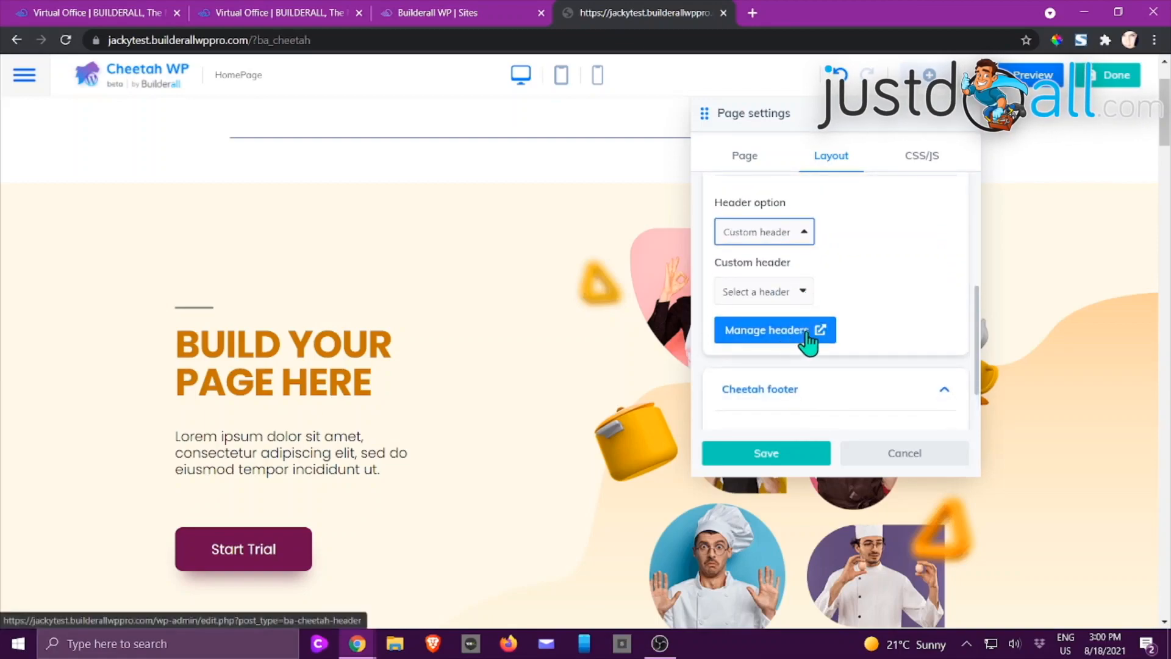
click(805, 234)
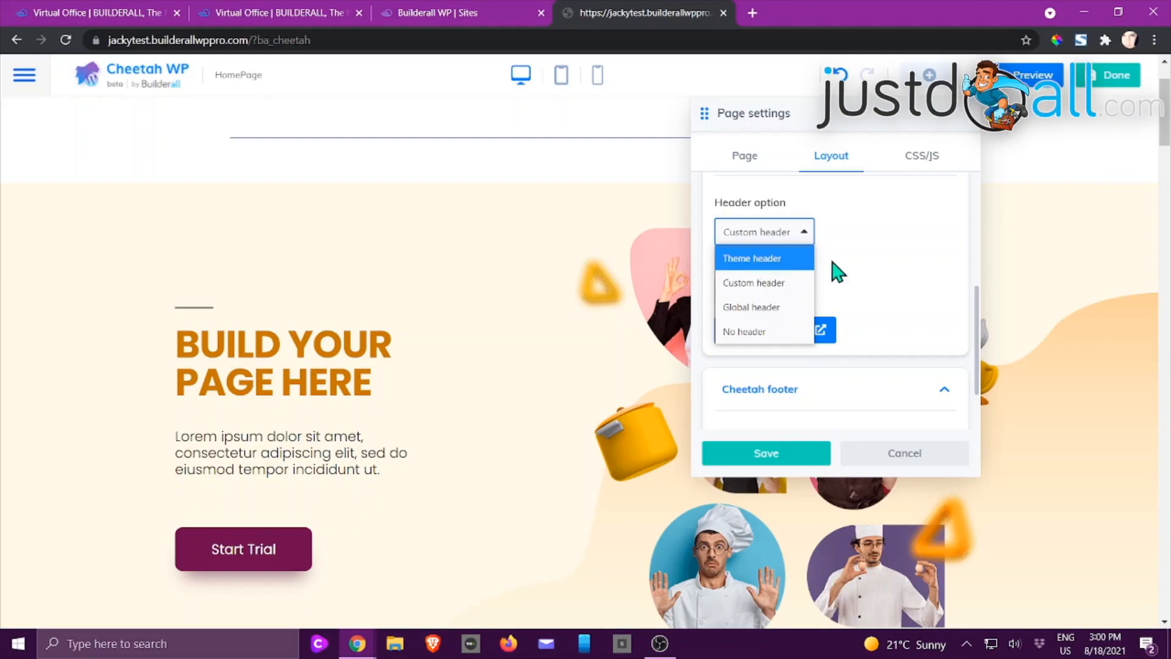
click(769, 308)
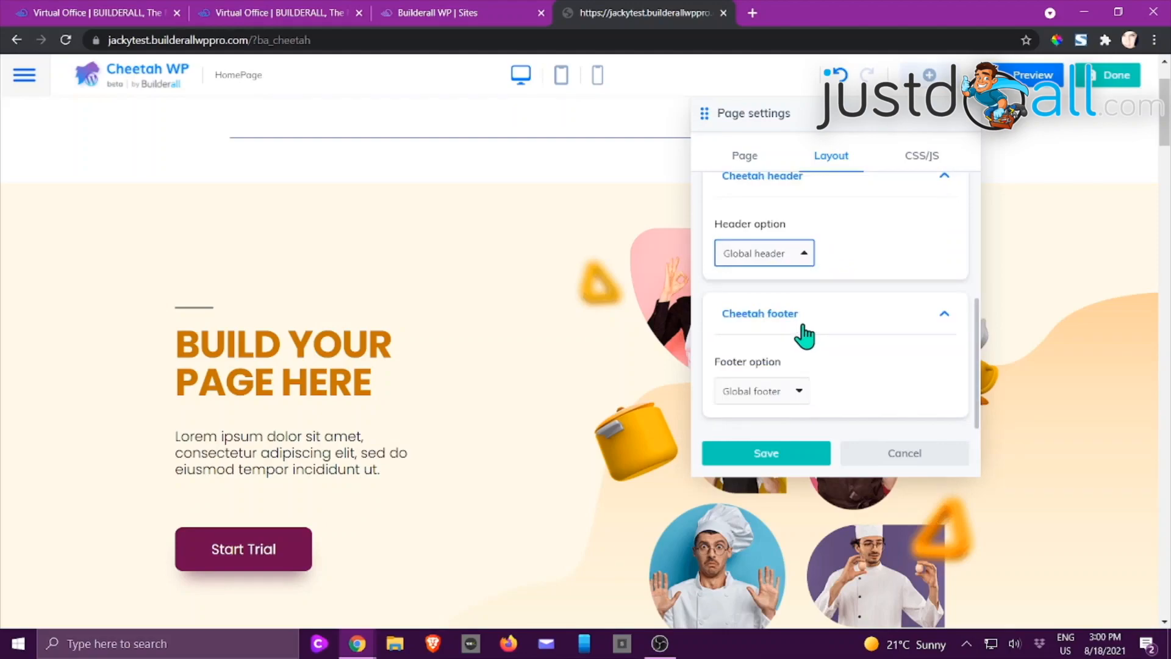
Examine the CSS and JavaScript code sections in the page settings and close the settings without saving.
scroll(803, 332, up, 4)
click(919, 165)
click(814, 220)
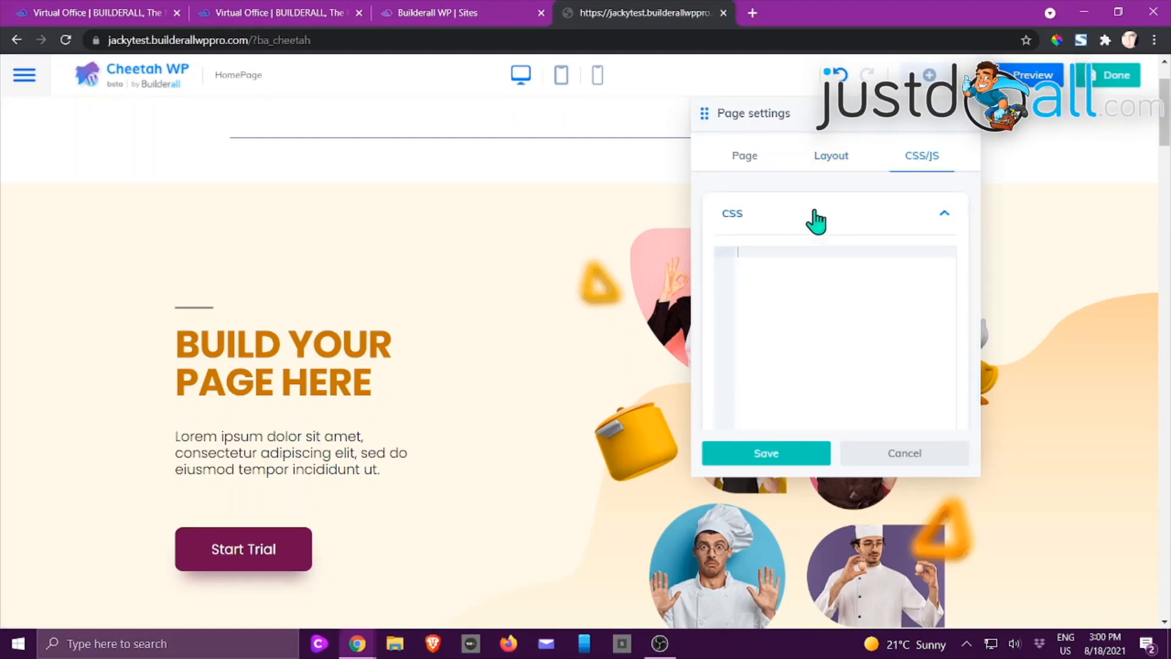
click(813, 219)
click(791, 278)
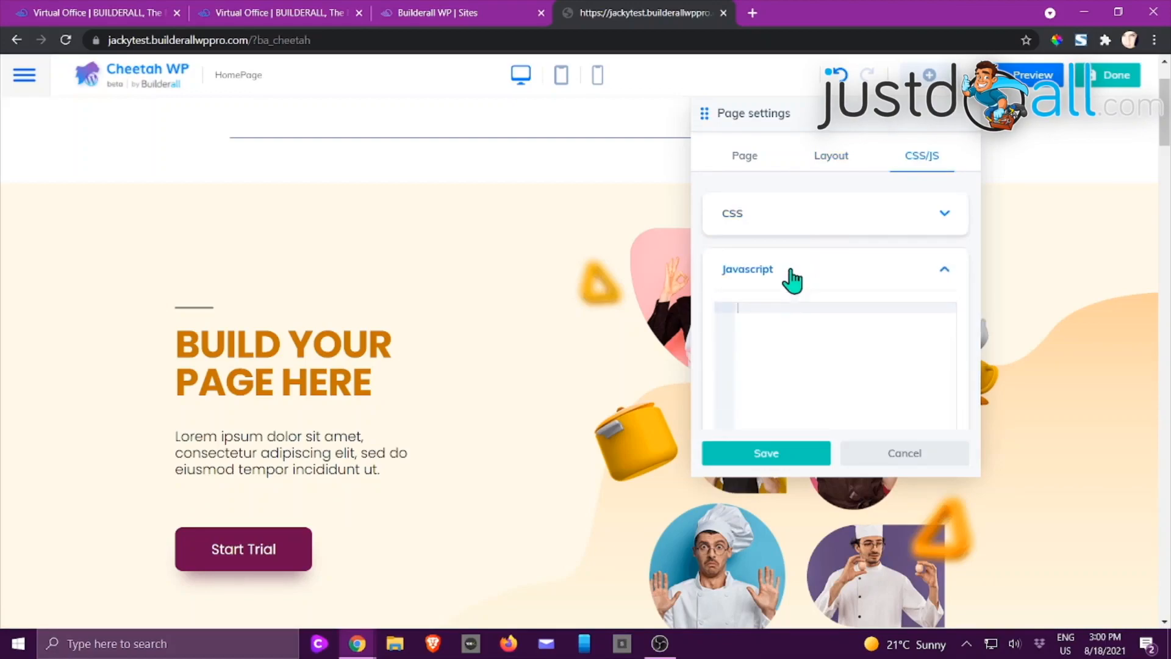
click(793, 280)
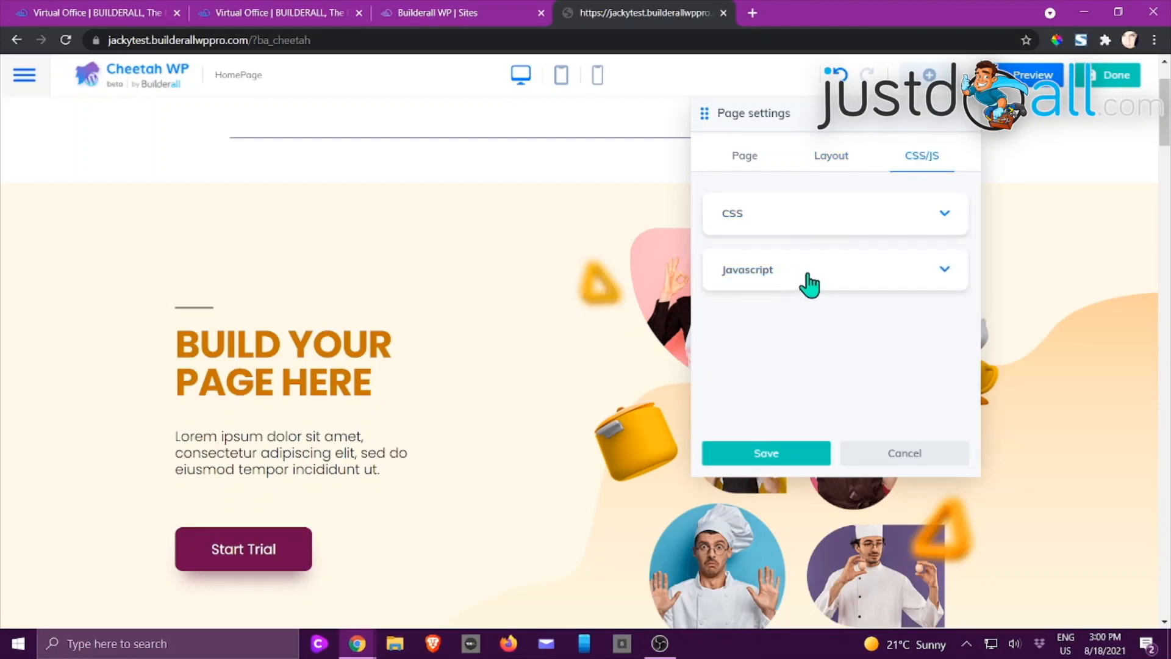
click(890, 457)
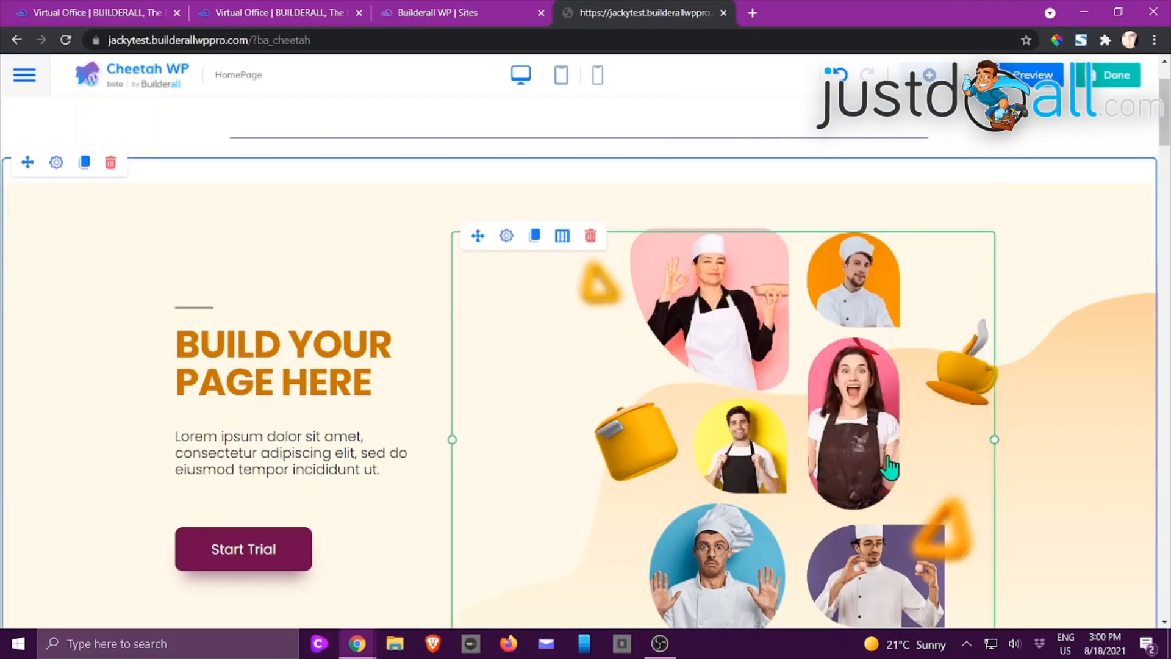
Open the global settings and examine the page background and padding options.
click(24, 76)
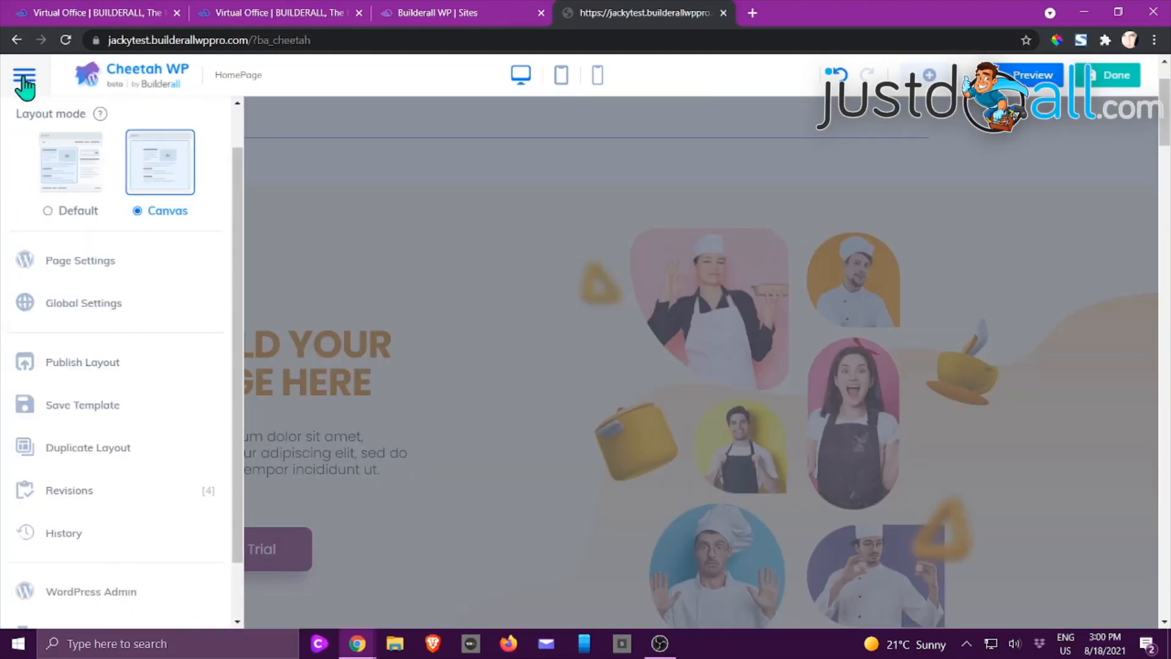
click(55, 305)
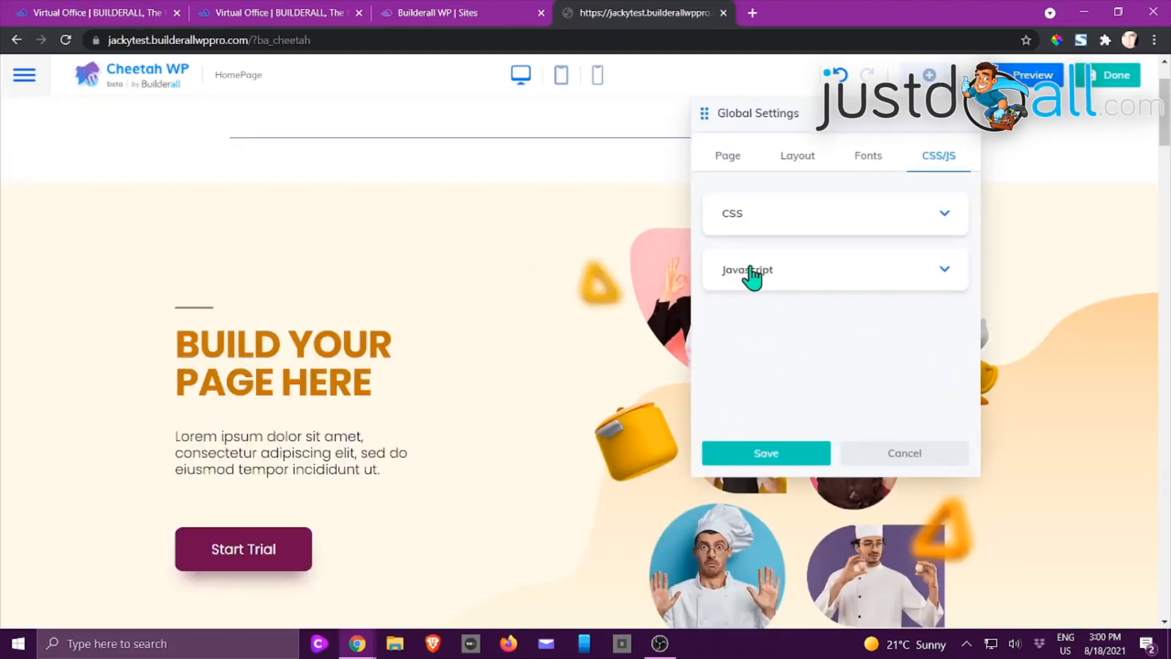
click(730, 160)
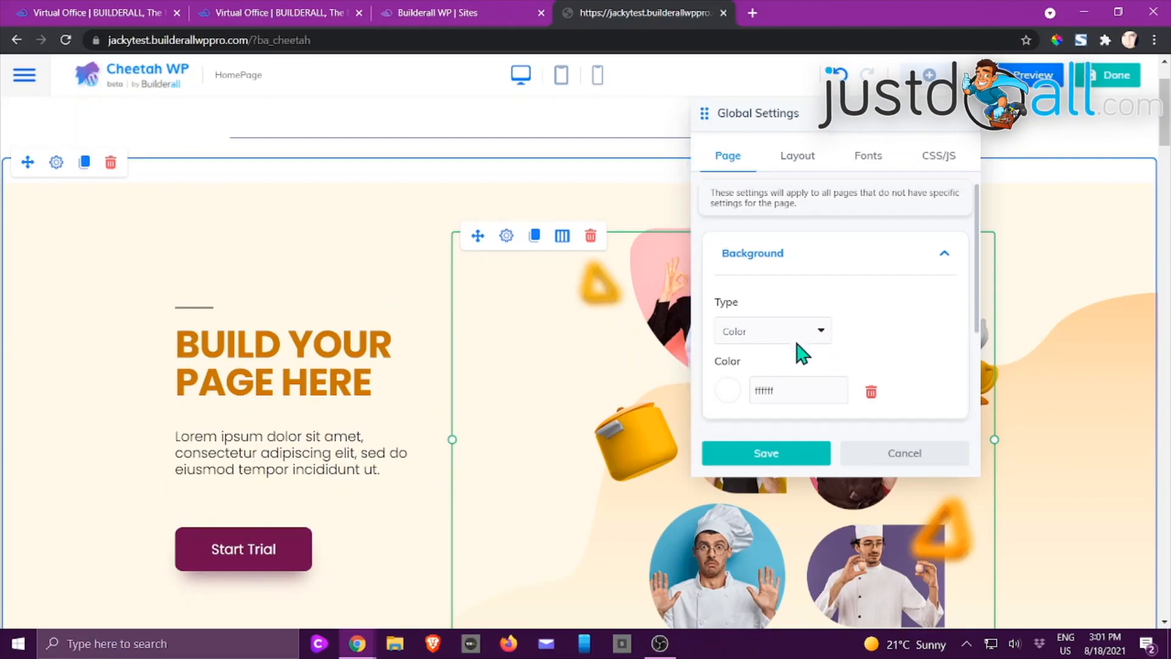
scroll(799, 330, down, 2)
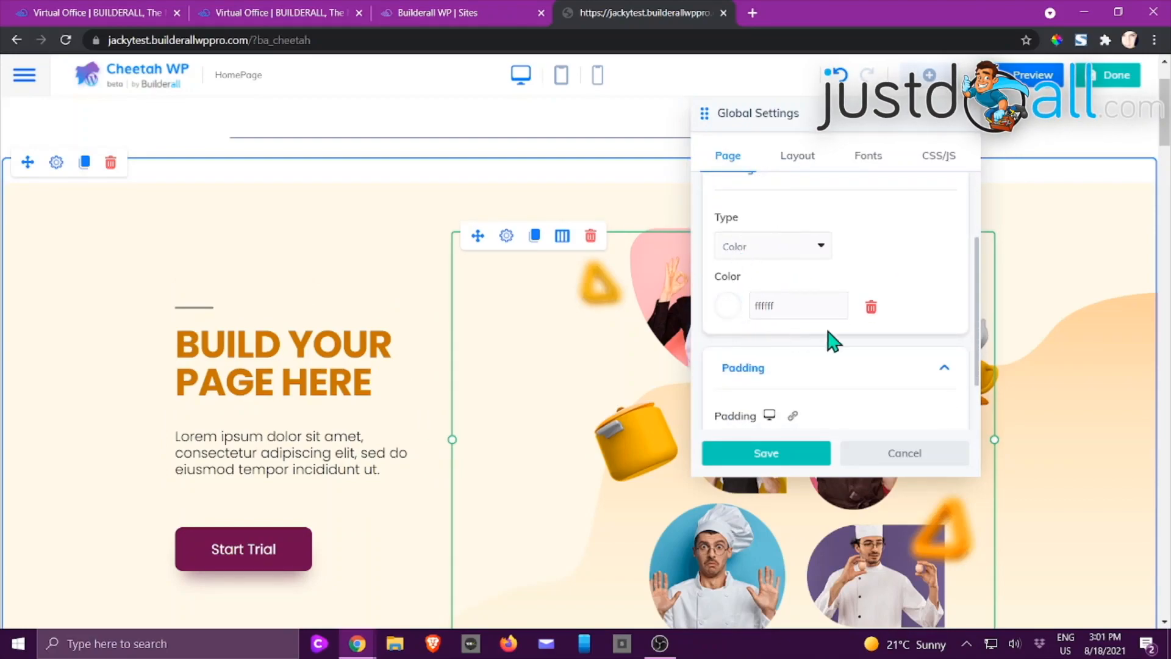
scroll(799, 340, down, 1)
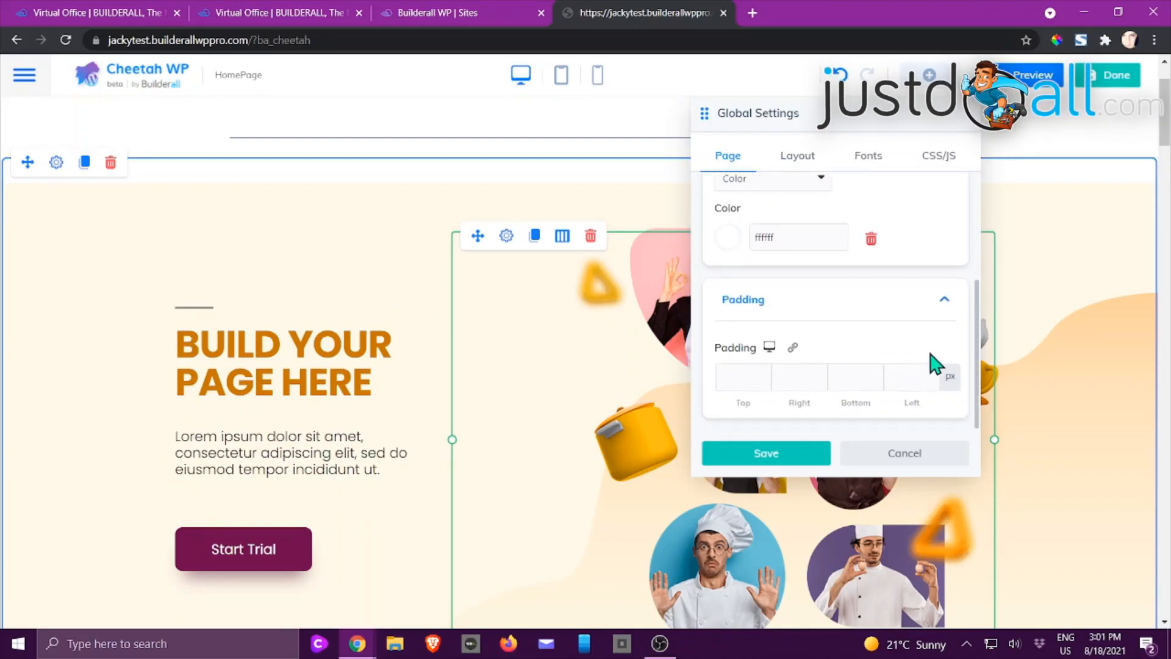
scroll(930, 363, up, 3)
Examine the global layout settings for the default heading, rows, columns, elements and popups.
click(811, 171)
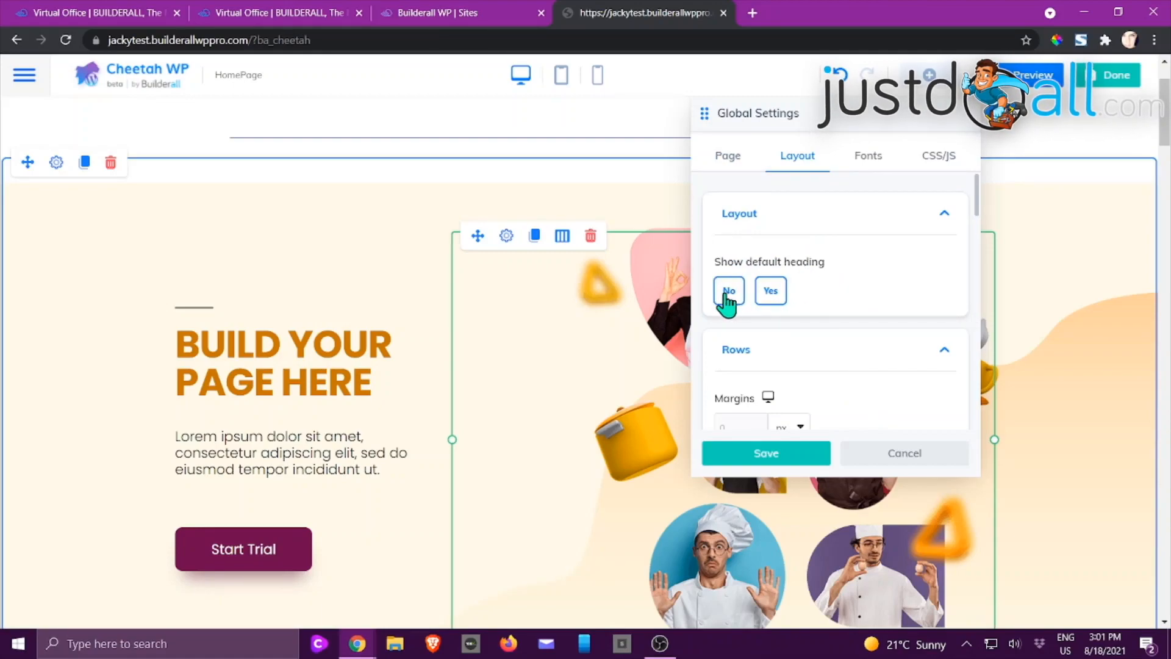
scroll(845, 300, down, 2)
scroll(781, 260, down, 1)
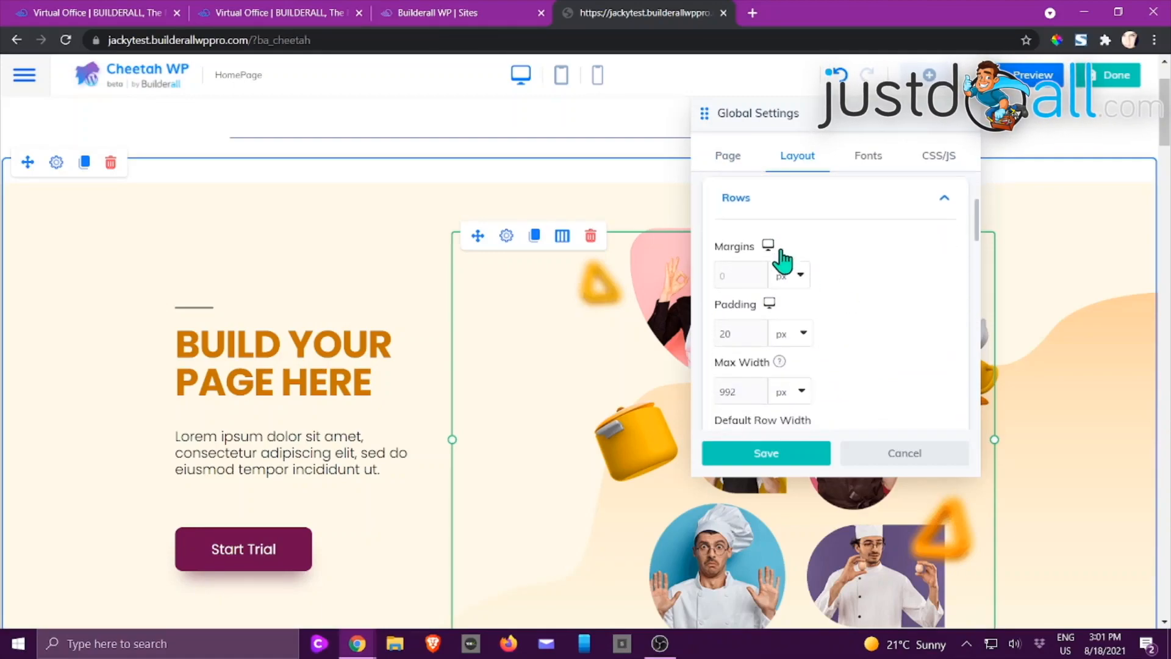
scroll(787, 256, down, 3)
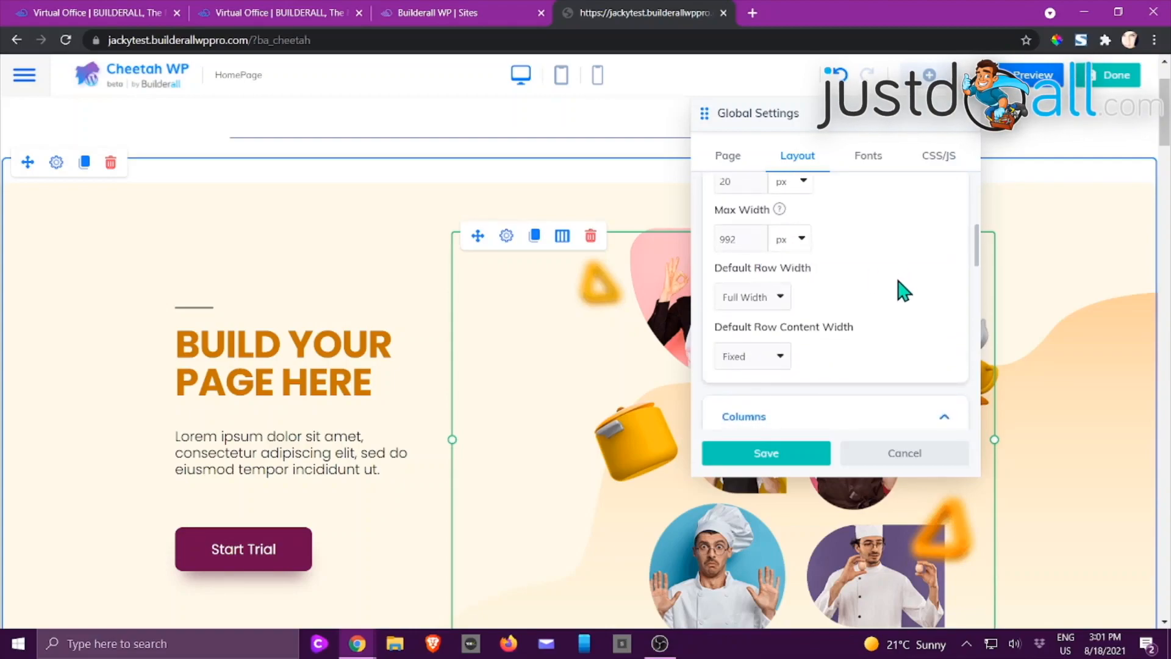
scroll(906, 286, down, 2)
scroll(905, 293, down, 2)
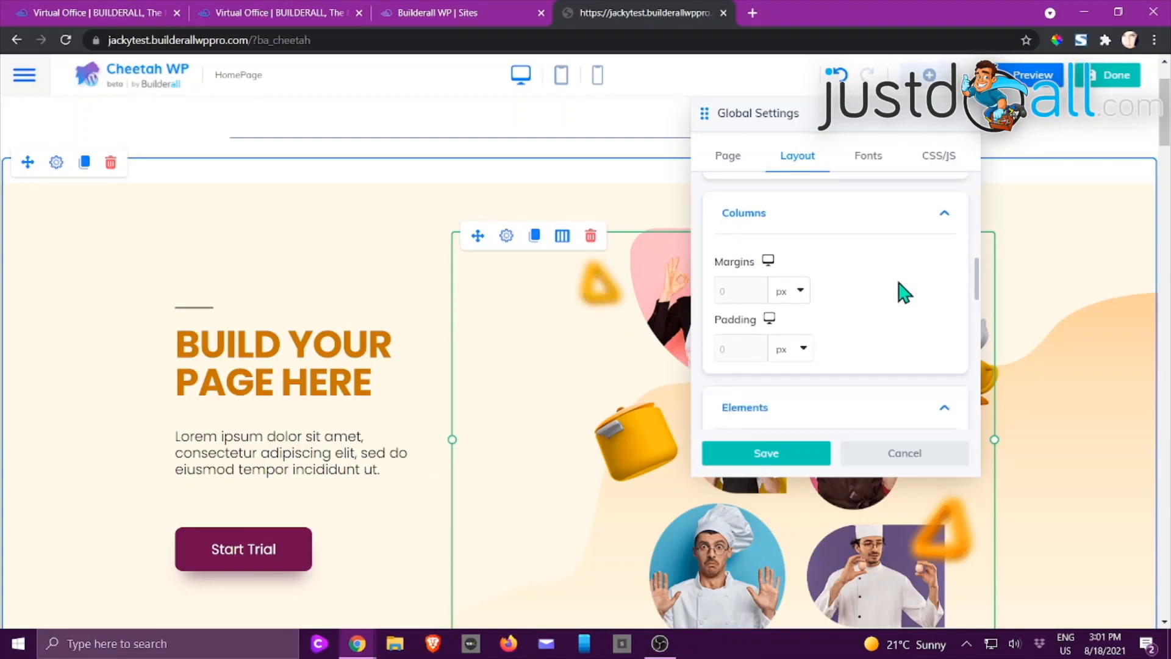
scroll(848, 266, down, 4)
scroll(833, 268, down, 1)
scroll(829, 239, down, 2)
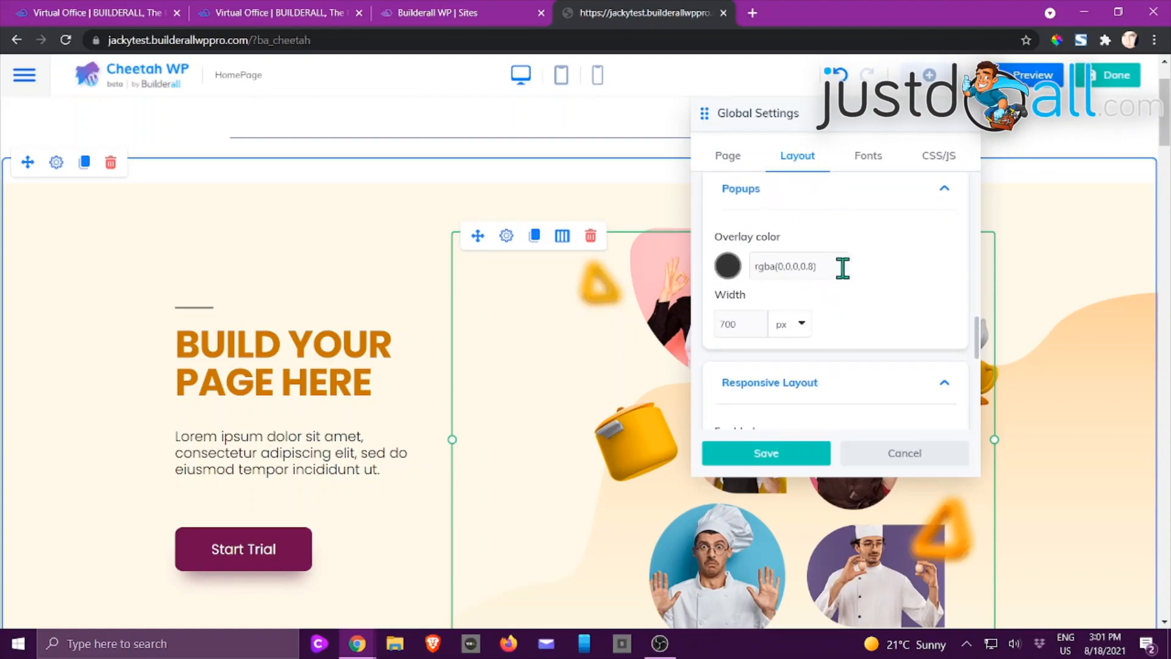
Examine the global Responsive Layout settings, including auto spacing, the medium and small device breakpoints and base font size.
scroll(877, 281, down, 3)
scroll(798, 302, down, 2)
scroll(854, 295, up, 1)
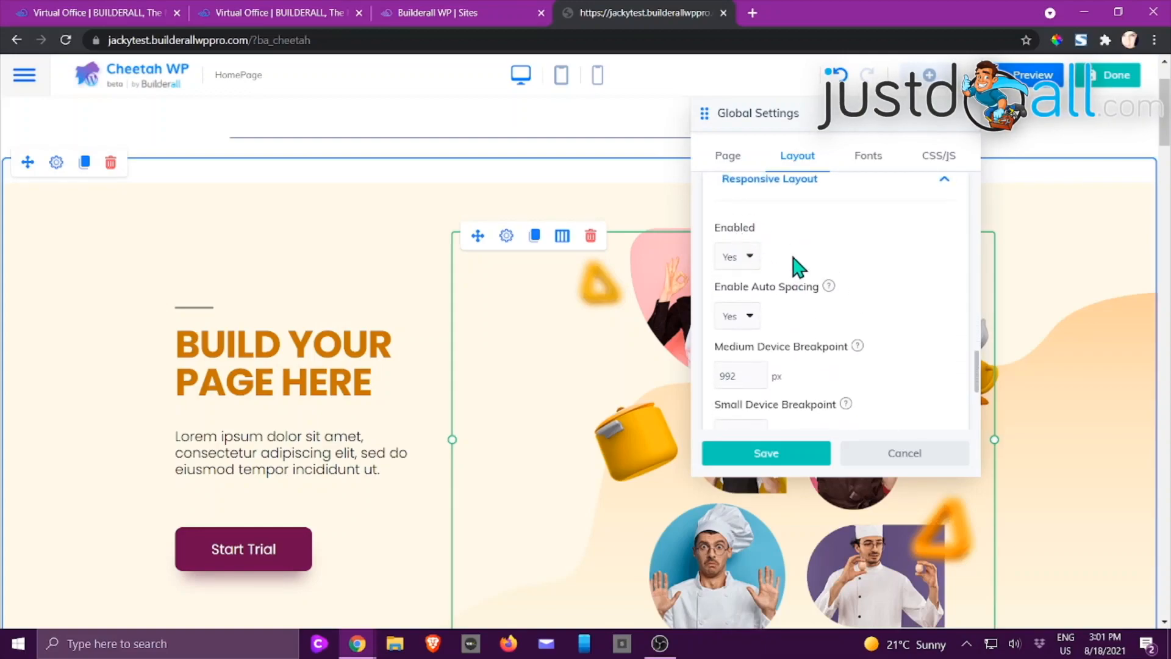
scroll(870, 264, down, 3)
scroll(873, 266, down, 1)
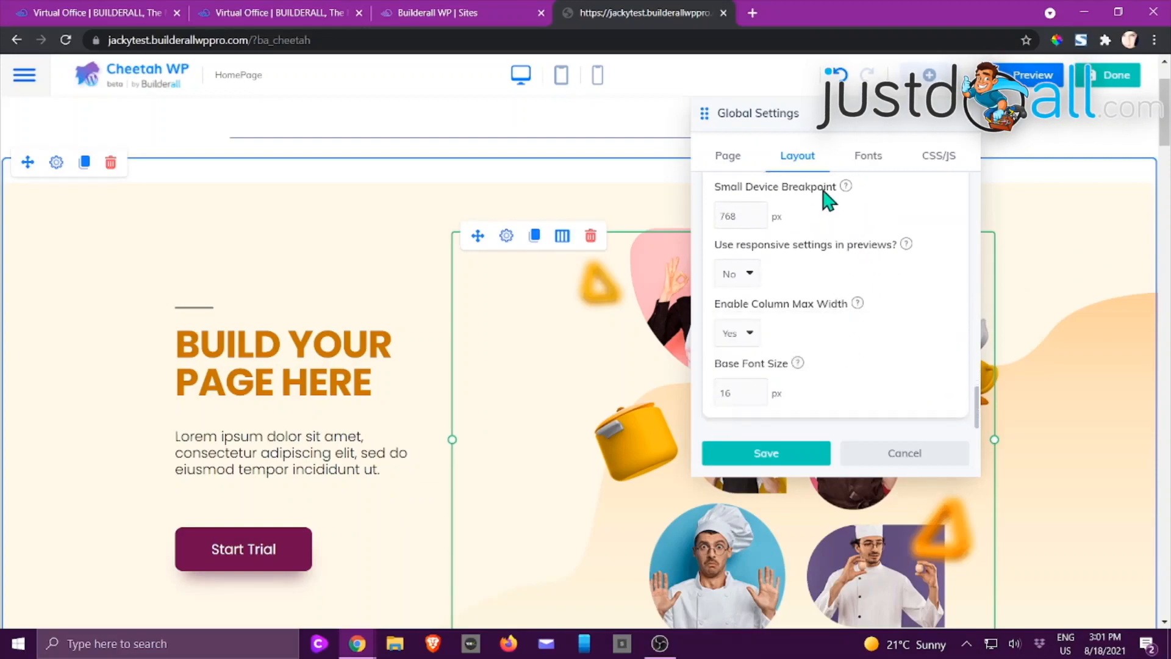
scroll(857, 256, up, 2)
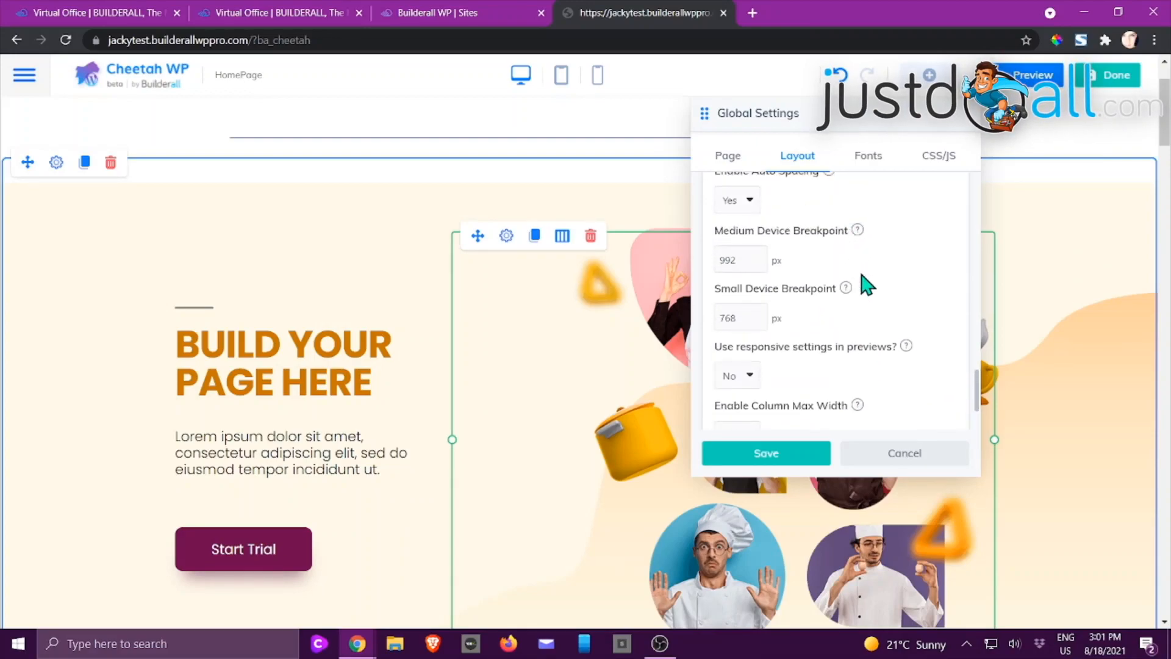
mouse_move(845, 290)
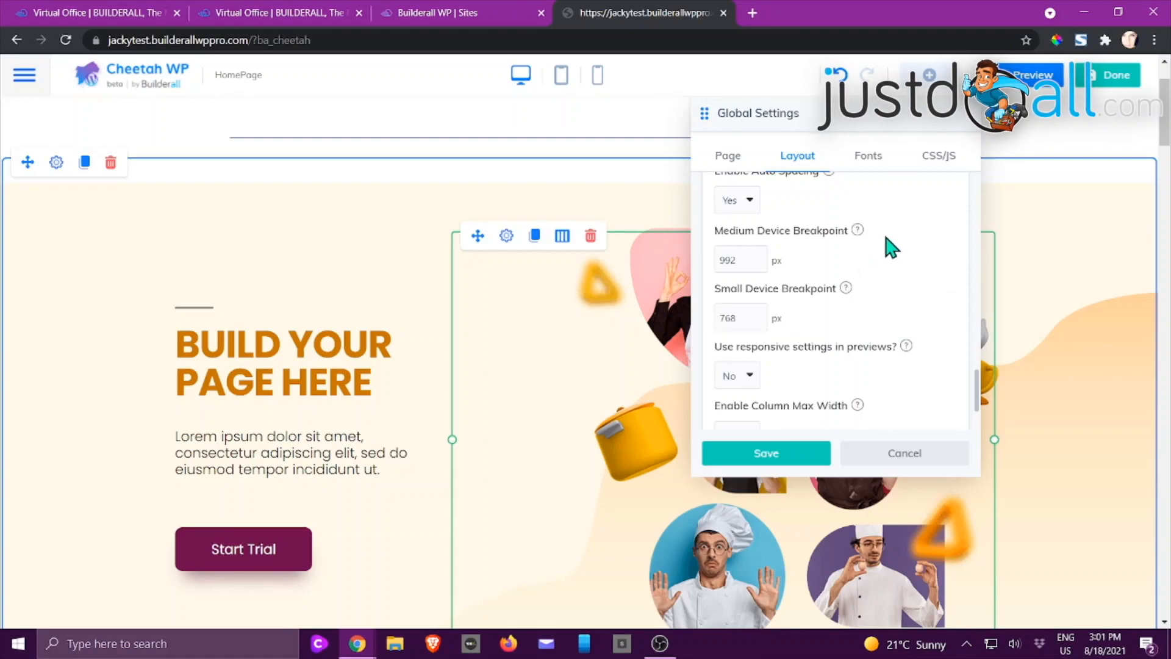
Look over the global font and CSS/JS sections and close the global settings without saving.
click(872, 163)
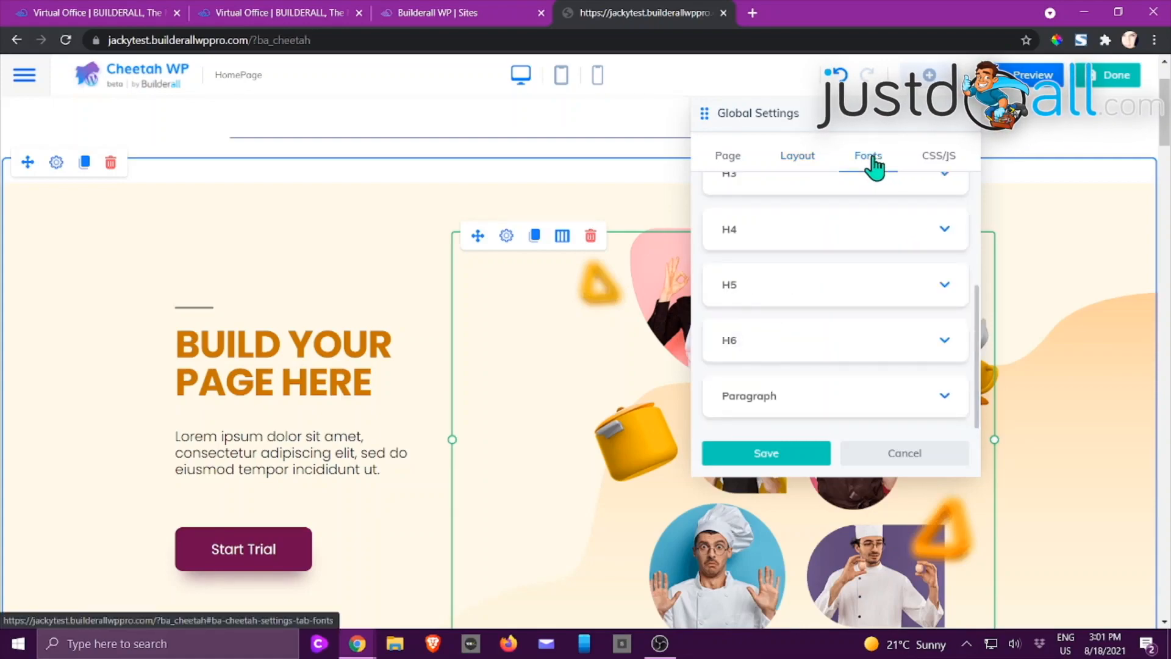
scroll(876, 174, up, 2)
scroll(860, 263, up, 3)
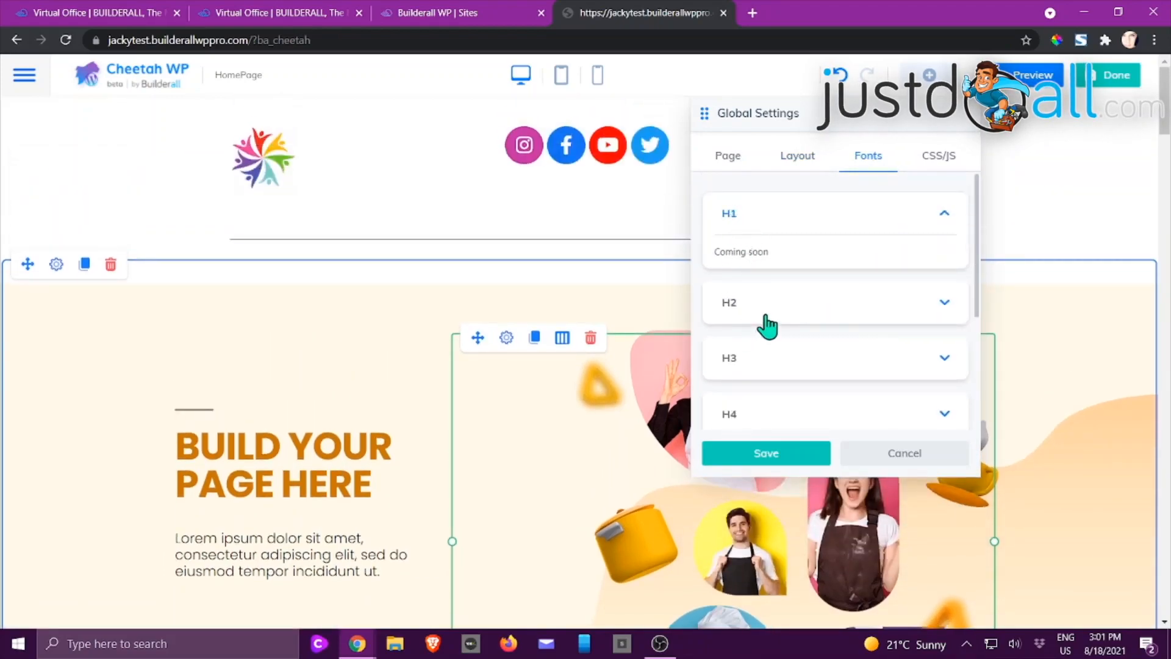
click(935, 160)
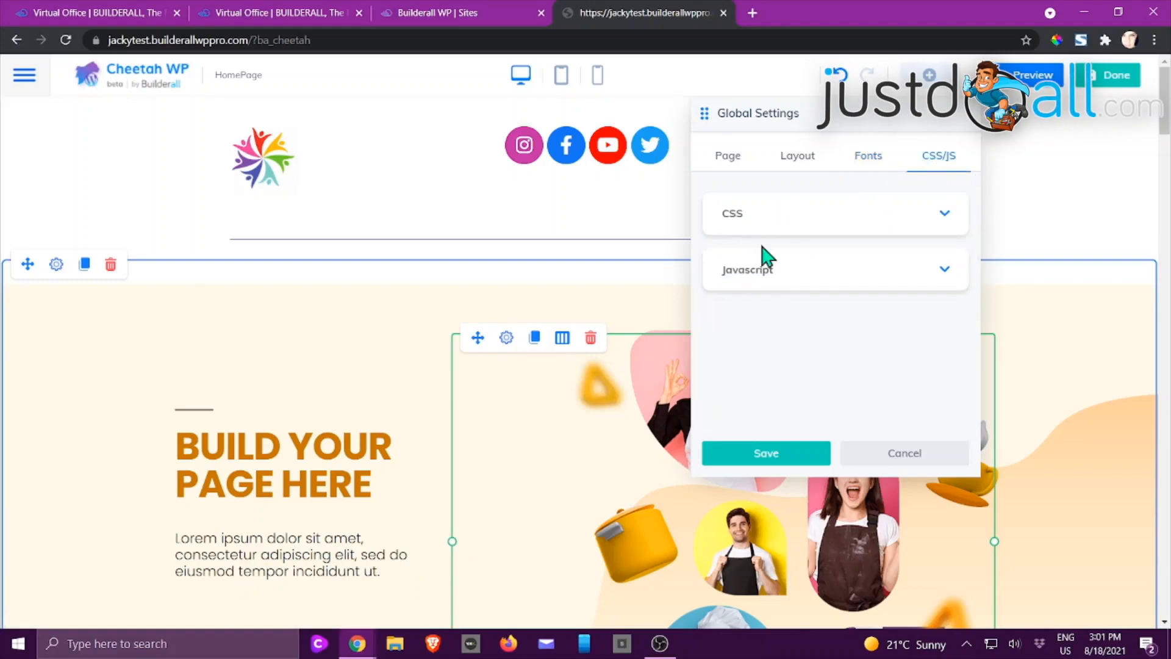
click(918, 463)
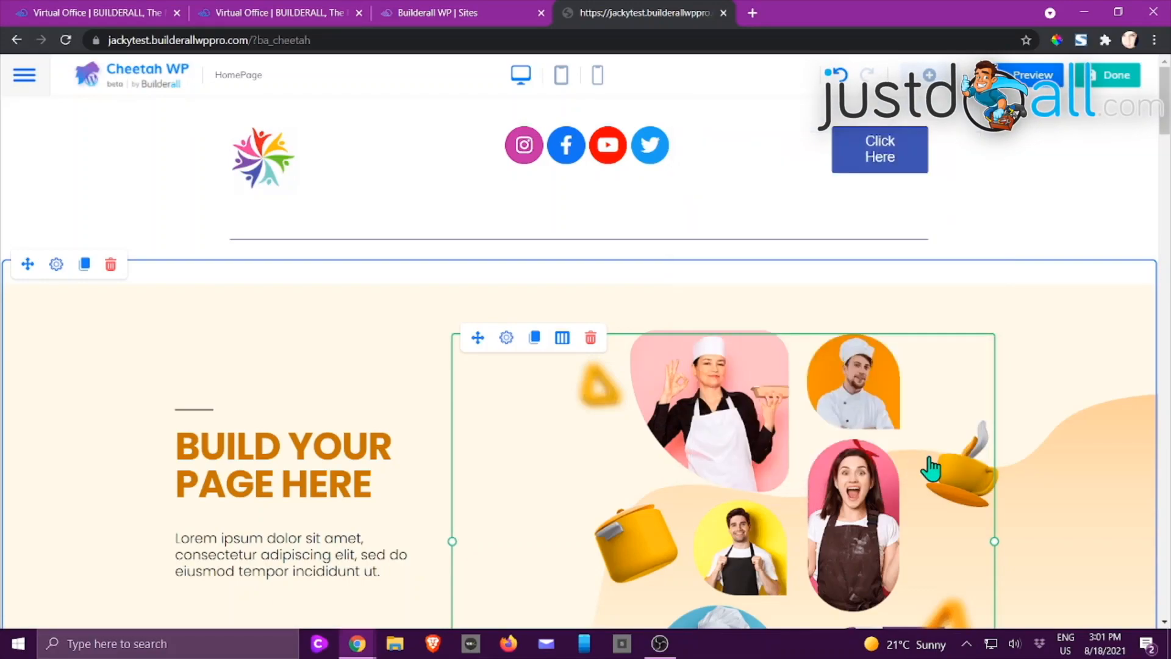
Preview the page revision from 5 hours ago (August 18) and return to the editor.
click(25, 77)
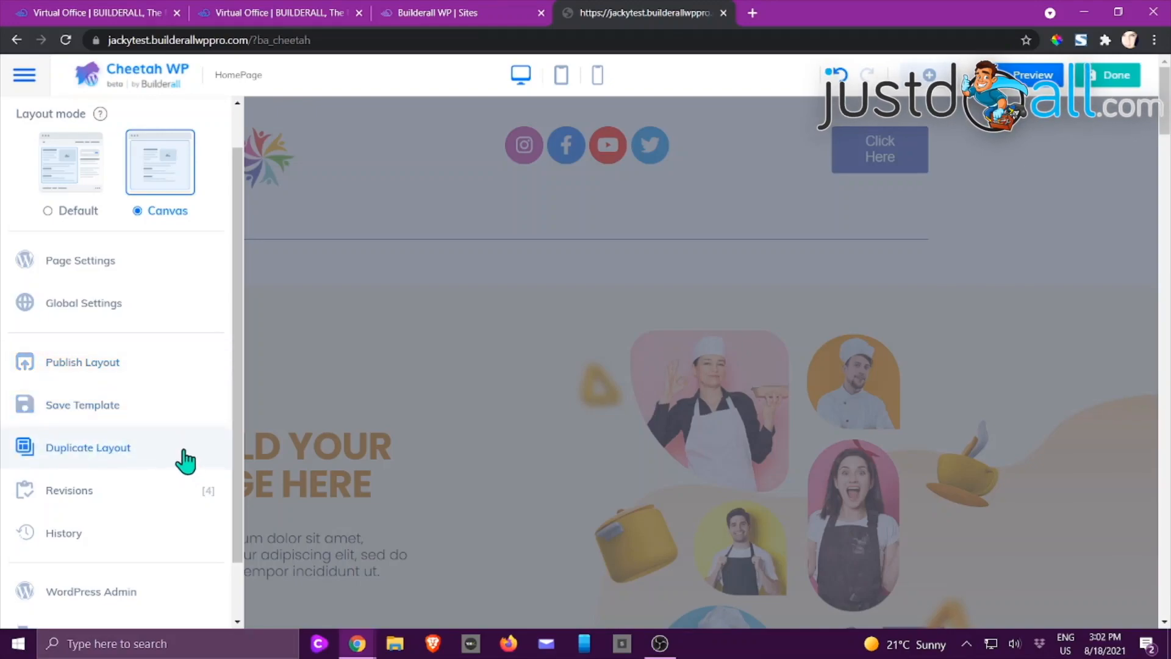
scroll(186, 460, down, 1)
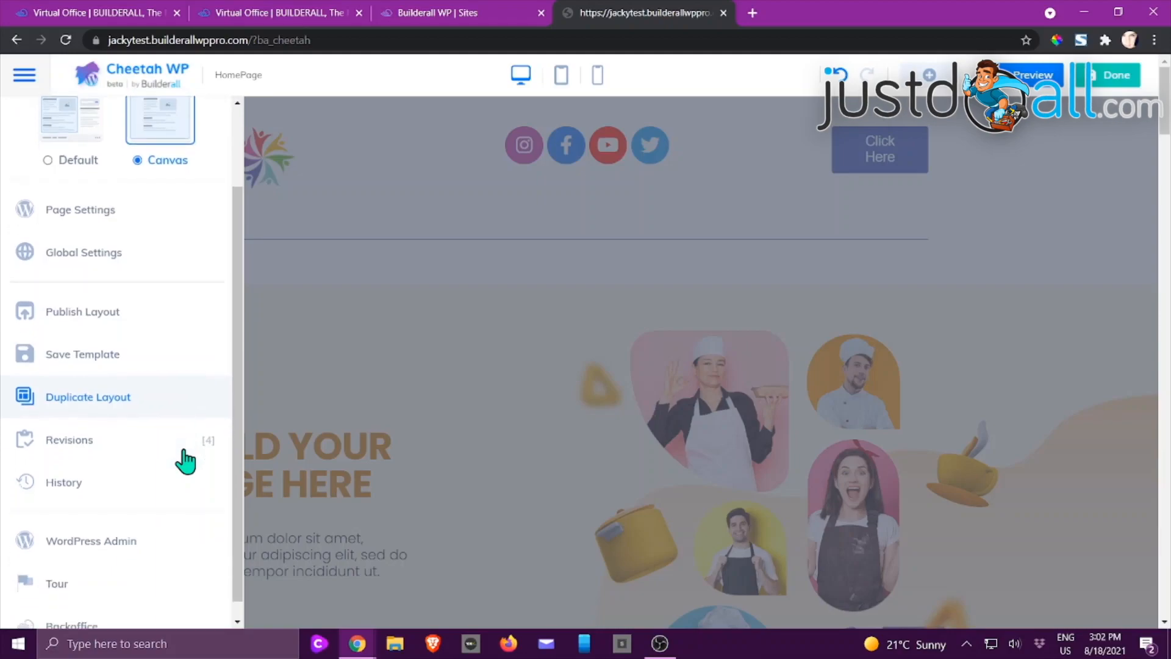
click(127, 442)
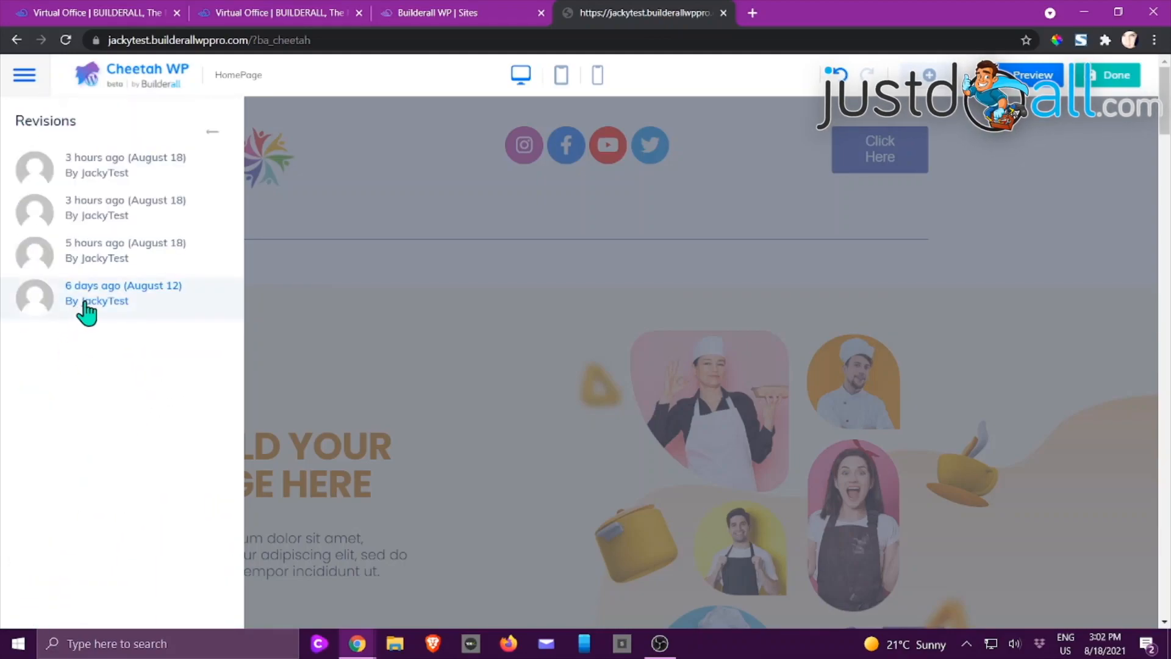
click(117, 259)
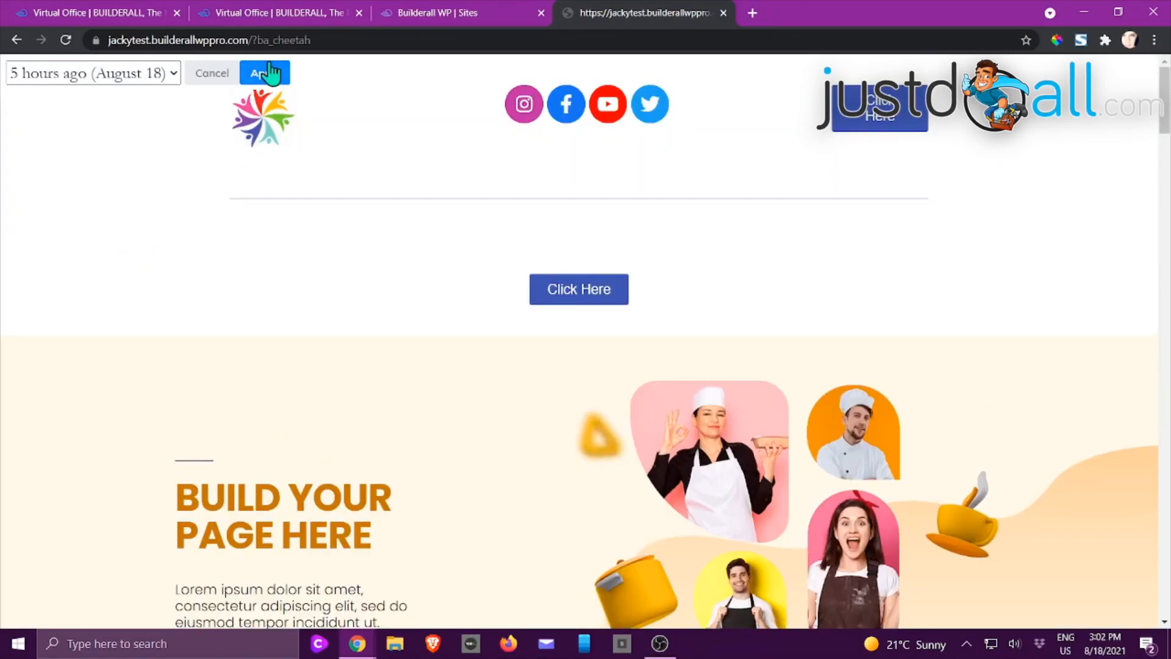
click(267, 74)
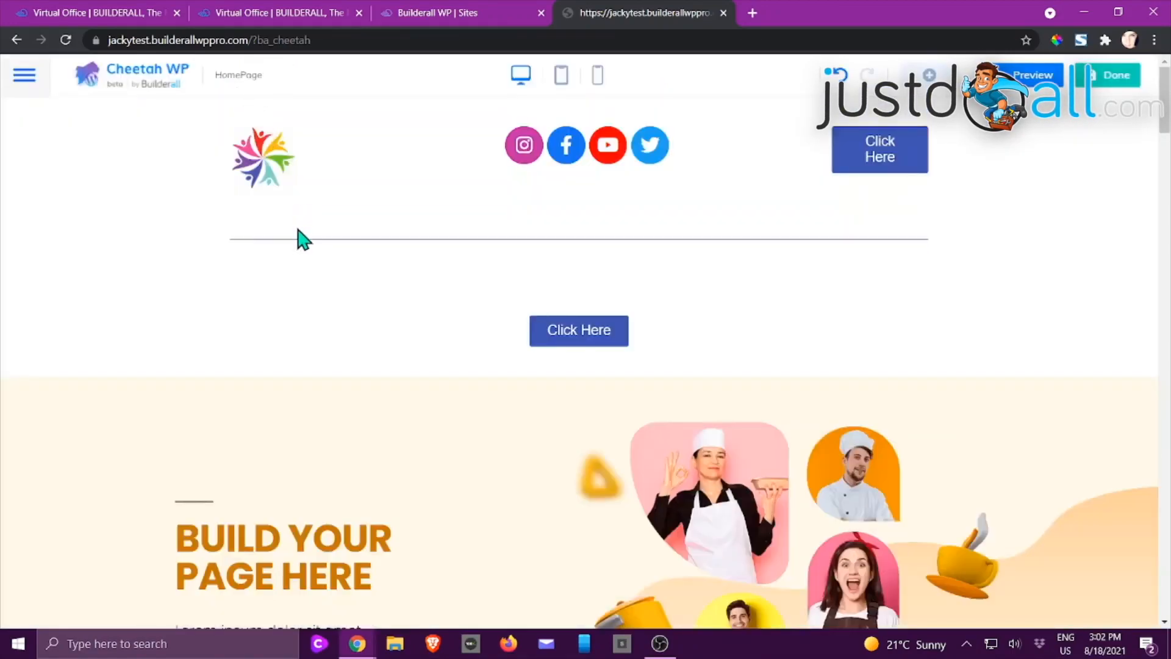
Look over the remaining entries of the editor's main menu, including History, WordPress Admin, Tour and Backoffice, and close it.
click(25, 76)
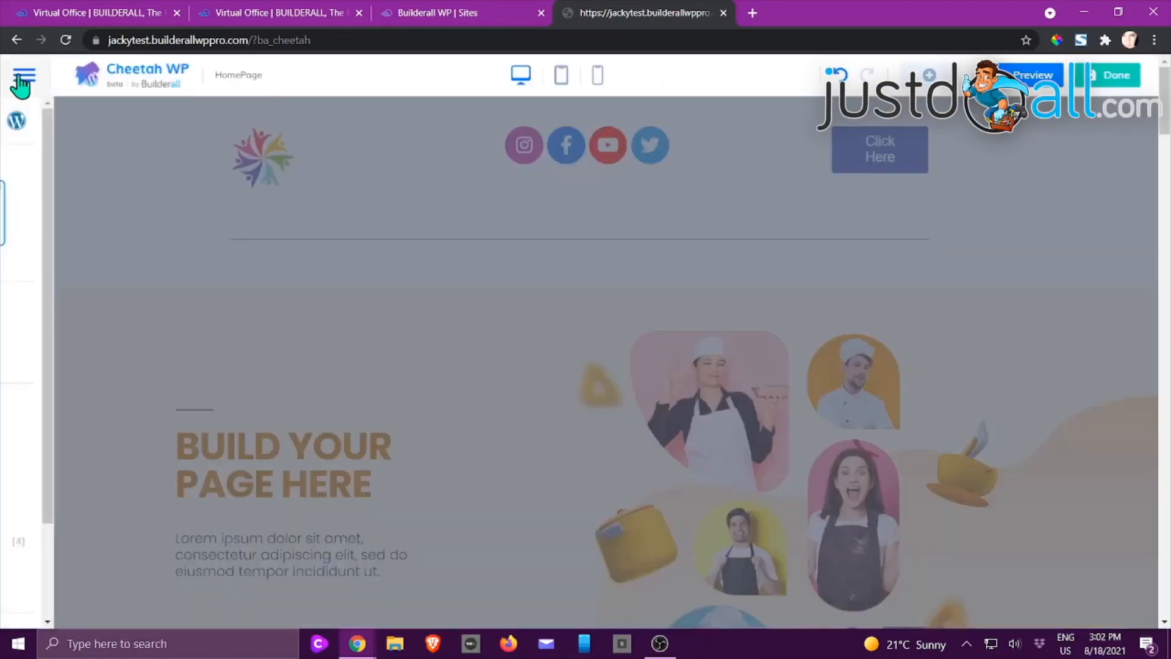
scroll(92, 342, down, 2)
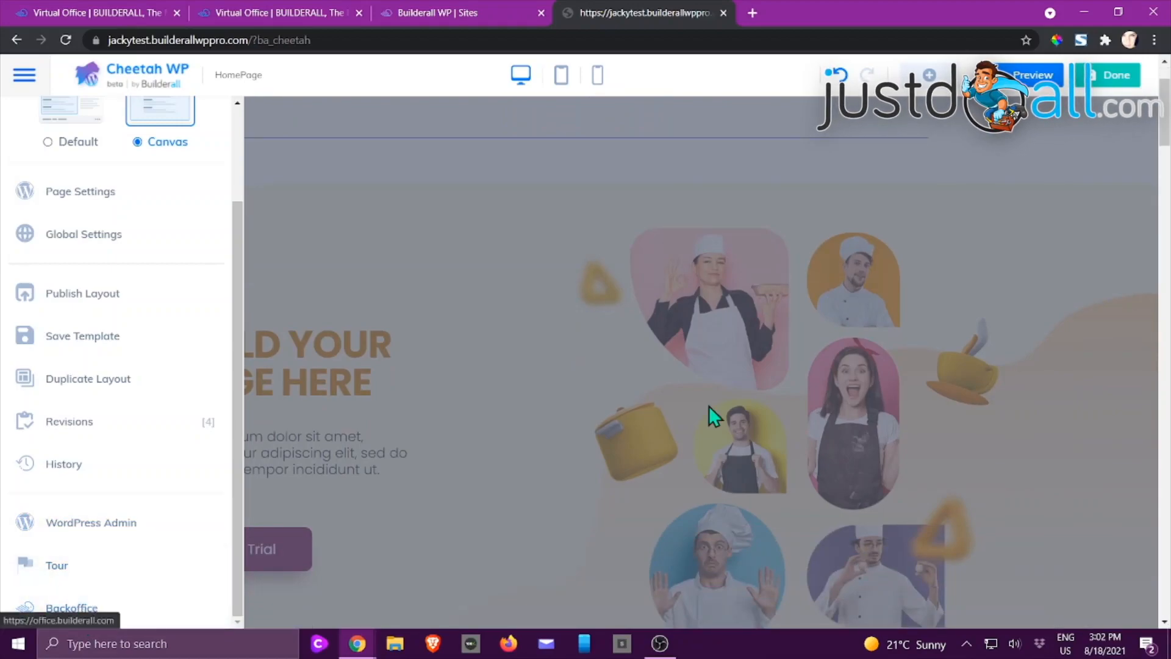
click(576, 391)
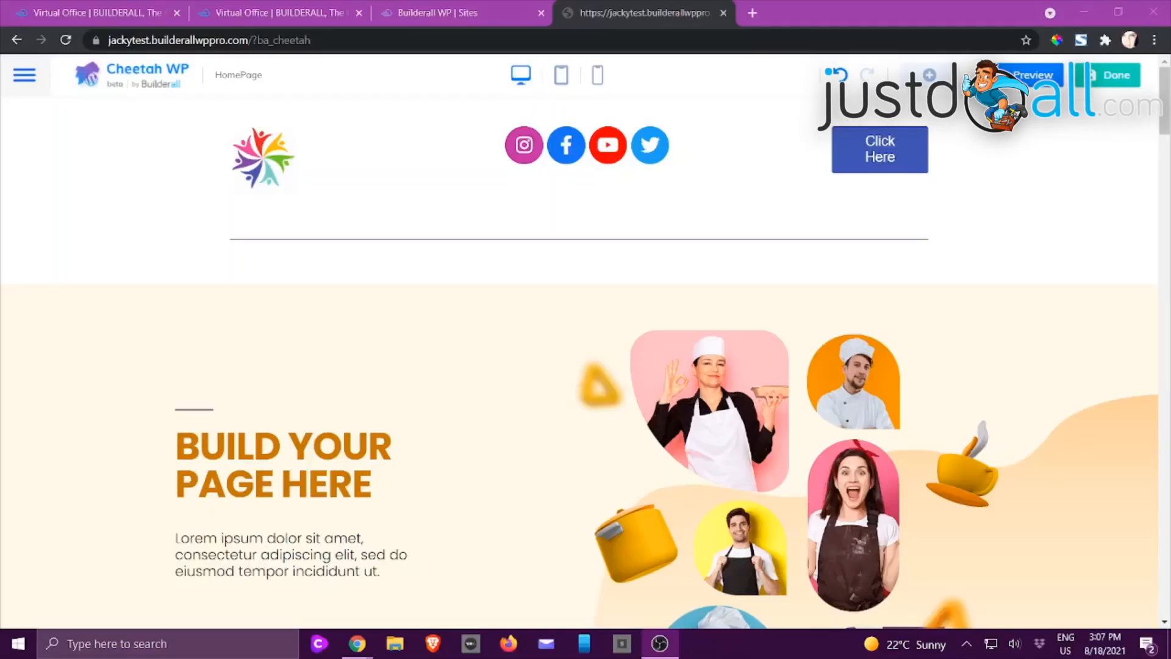
Look over the saved rows, saved columns and saved elements available for adding to the page.
key(alt+Tab)
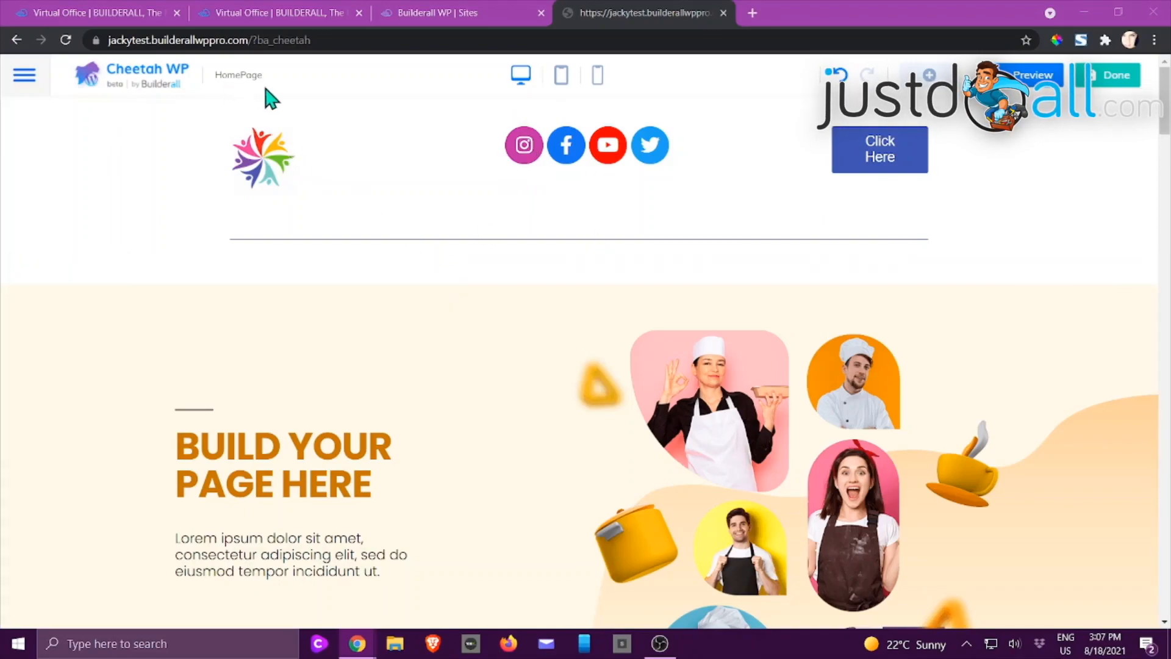
click(929, 76)
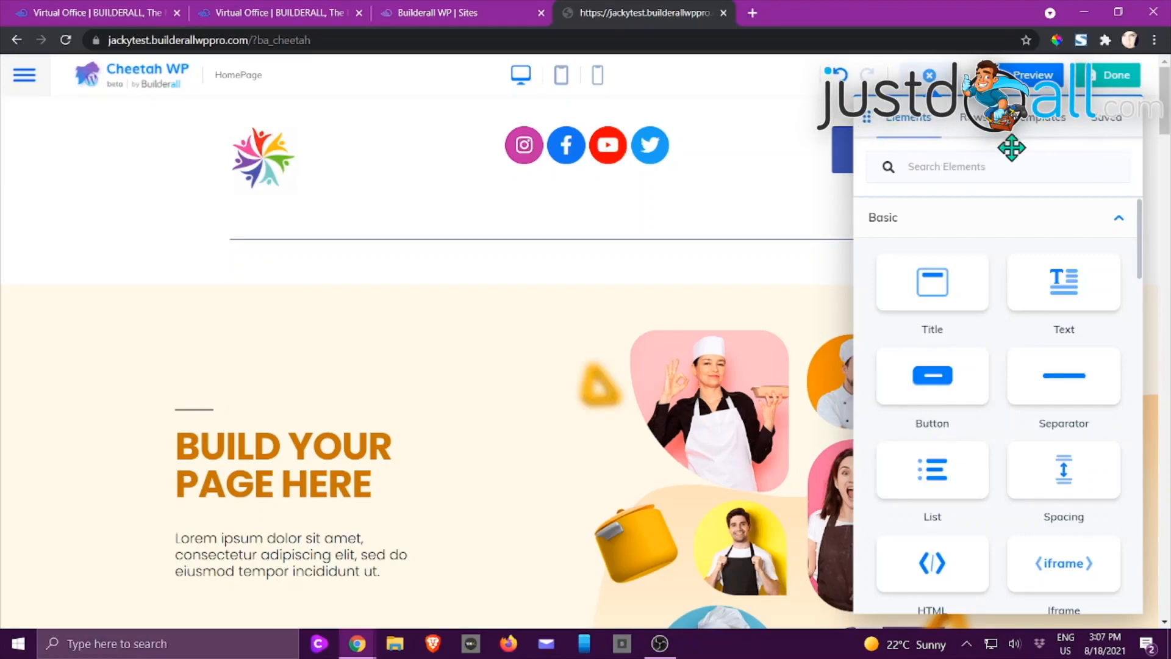
click(1109, 118)
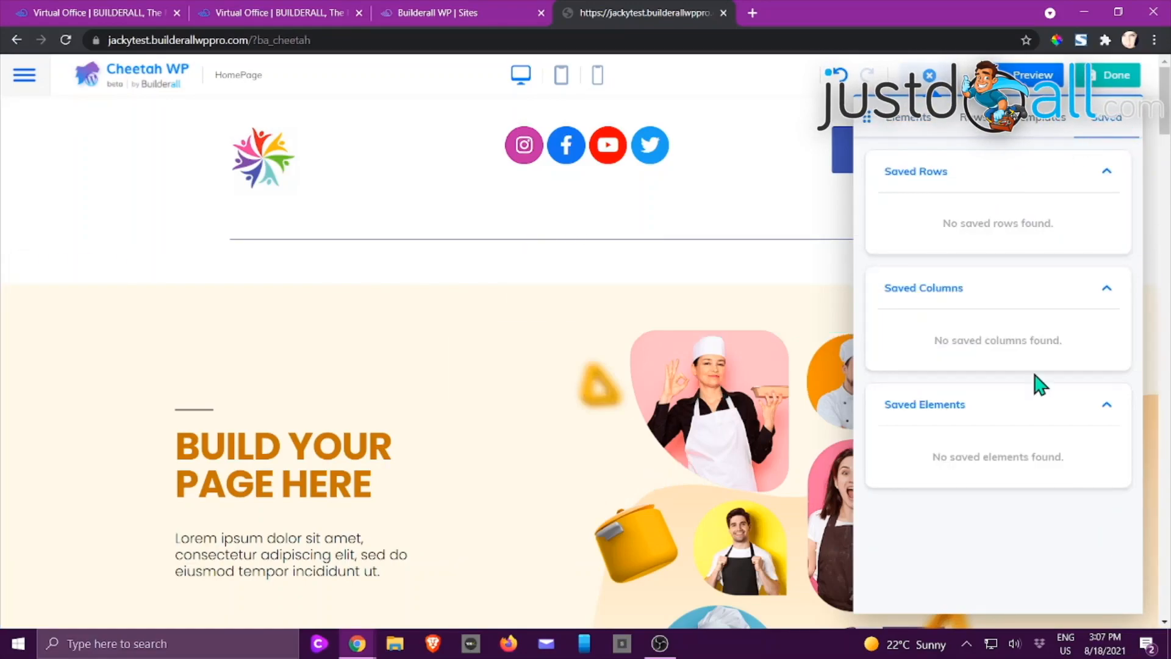
Browse the page designs in the Templates category and return the template list to Landing Pages.
click(1034, 124)
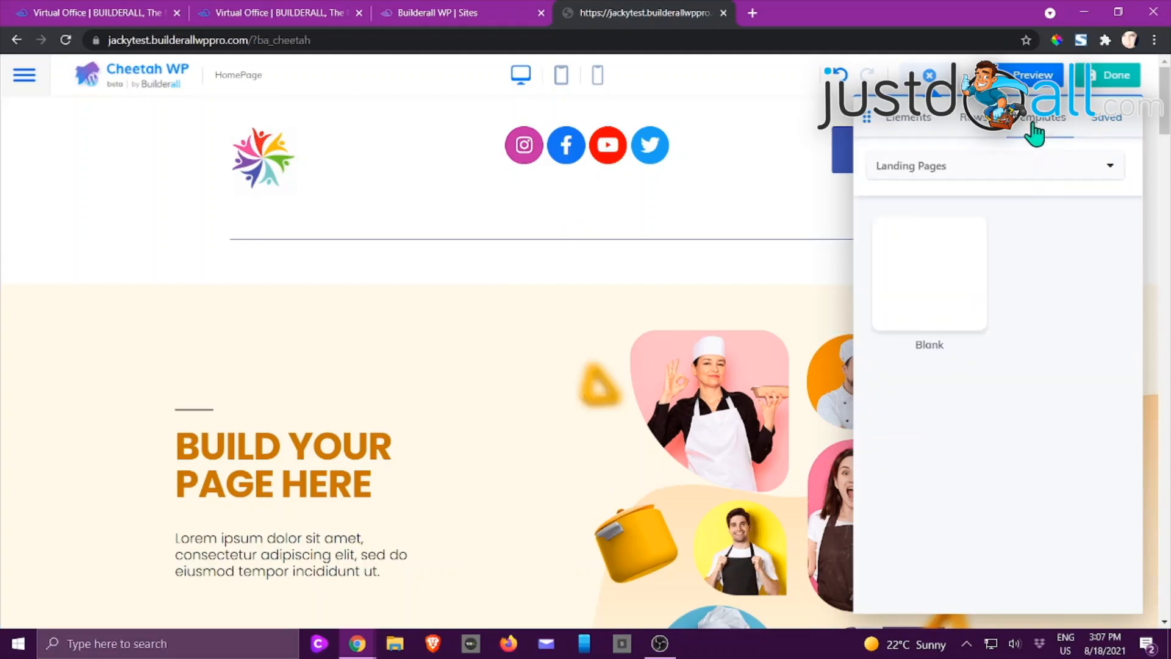
click(1110, 166)
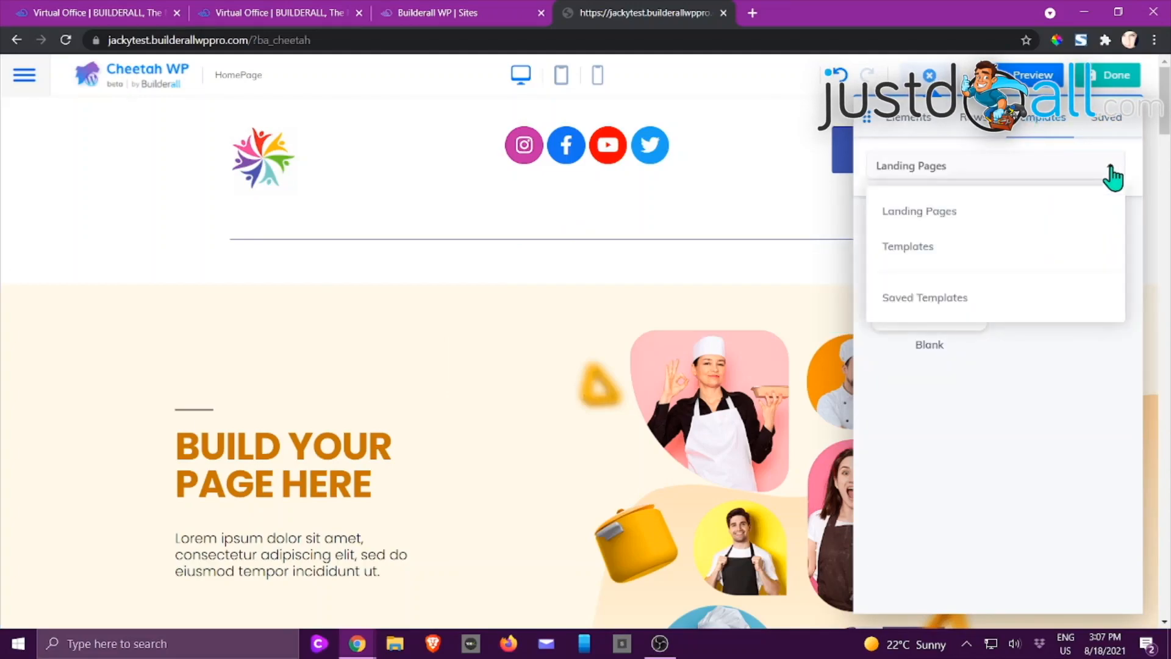
click(948, 253)
scroll(1031, 366, down, 6)
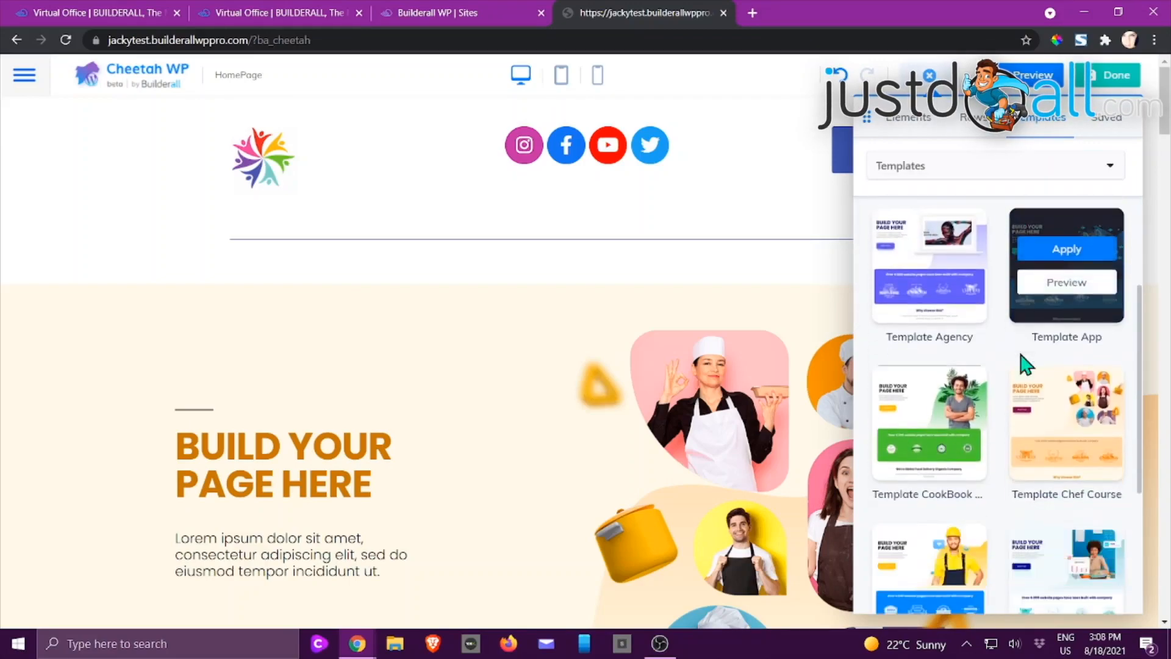
scroll(1031, 354, up, 6)
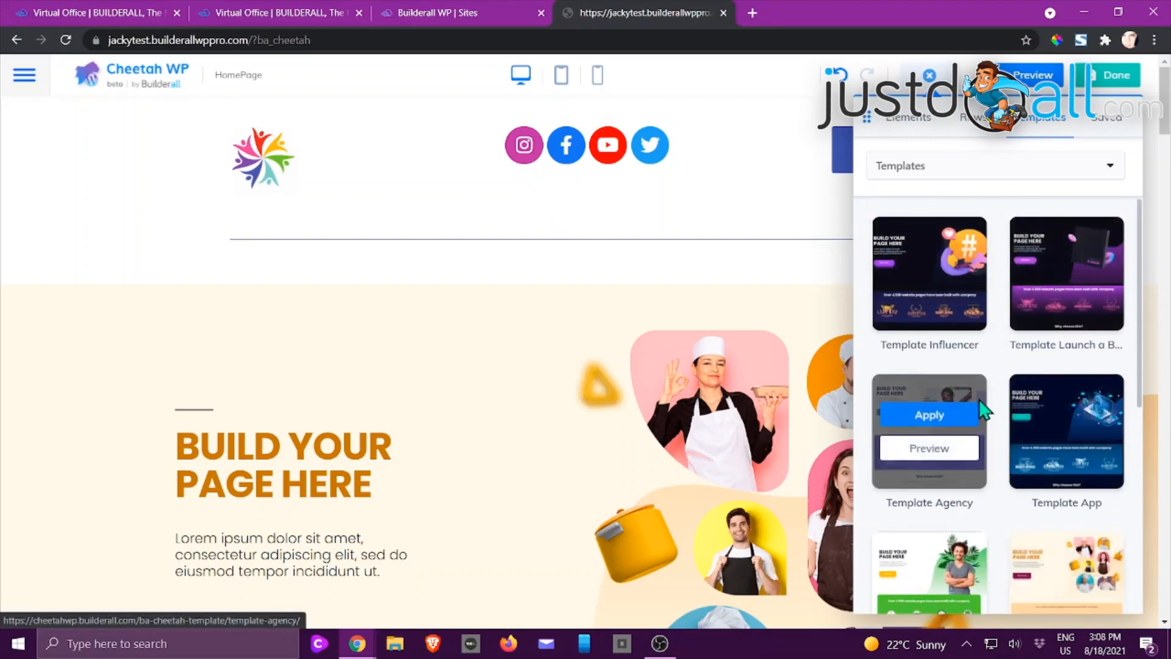
click(1085, 174)
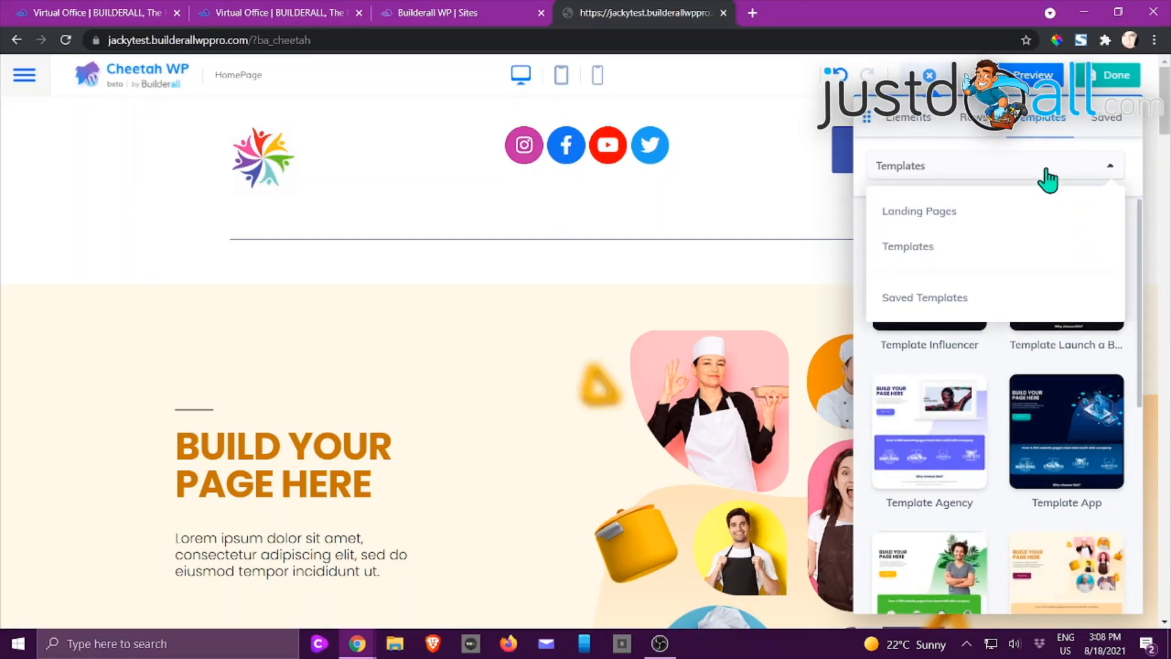
click(936, 219)
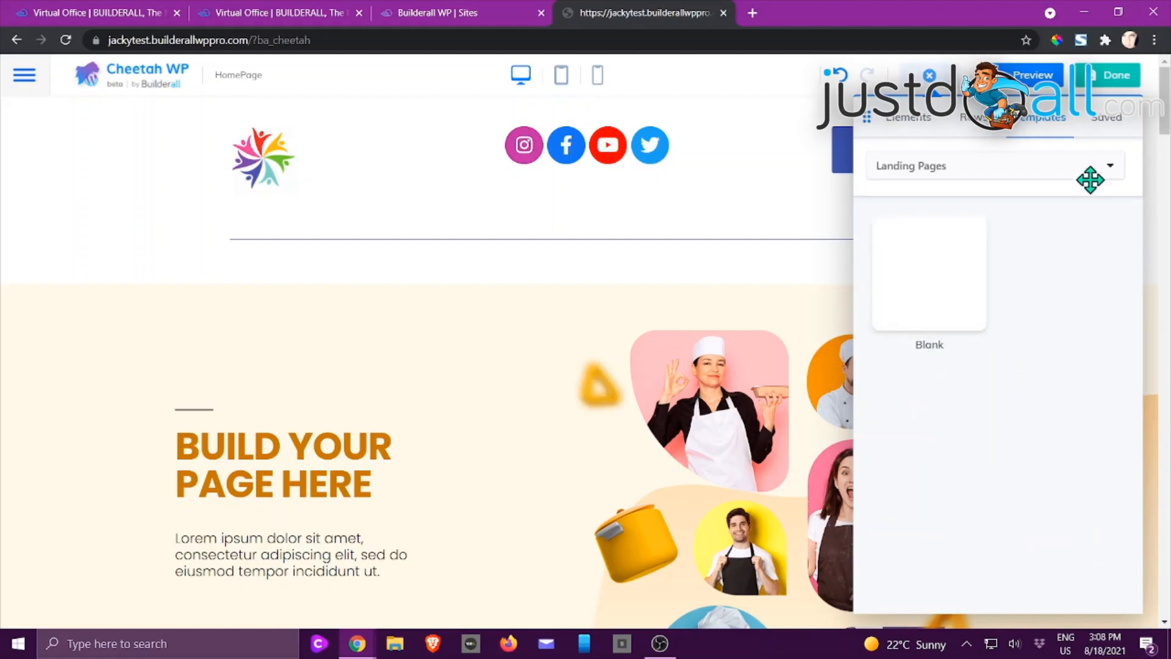
Examine the column layouts available for new rows, from 1 Column to Left & Right, and close the library.
click(973, 117)
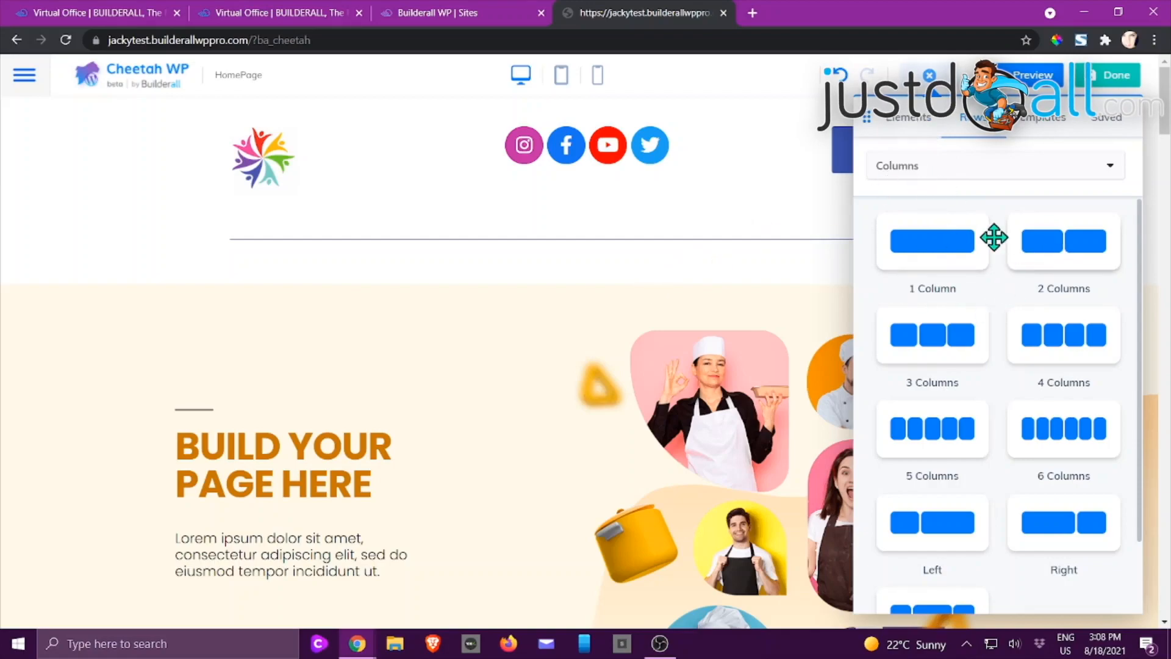
scroll(1028, 338, down, 1)
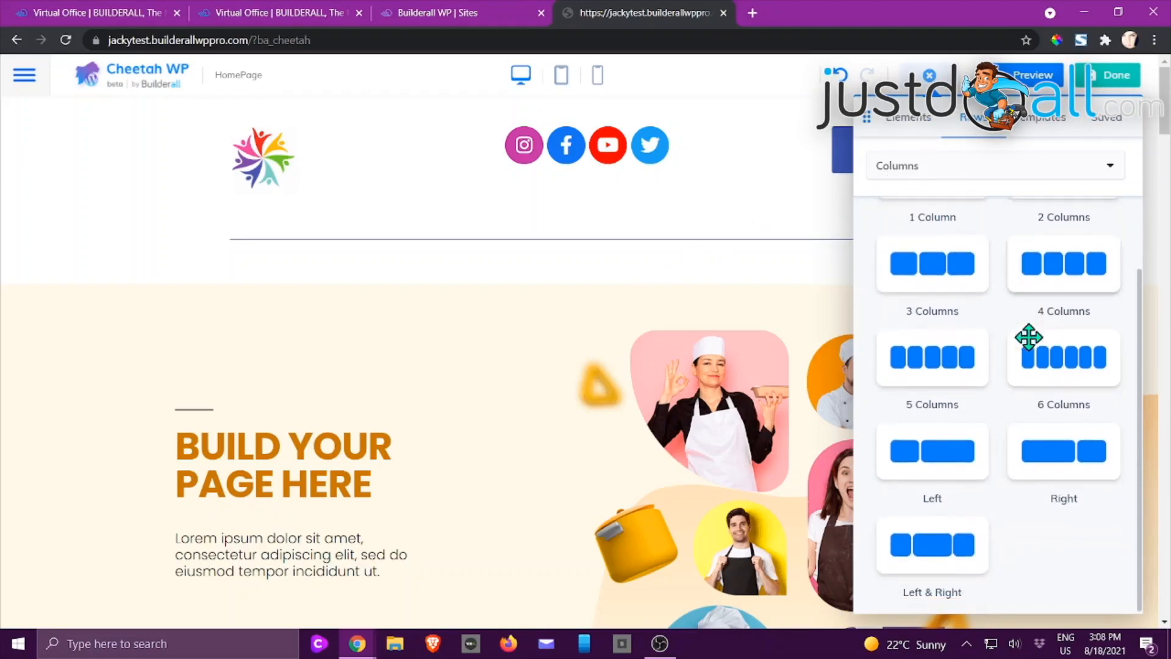
scroll(1025, 336, down, 4)
scroll(1027, 337, up, 1)
scroll(713, 350, up, 4)
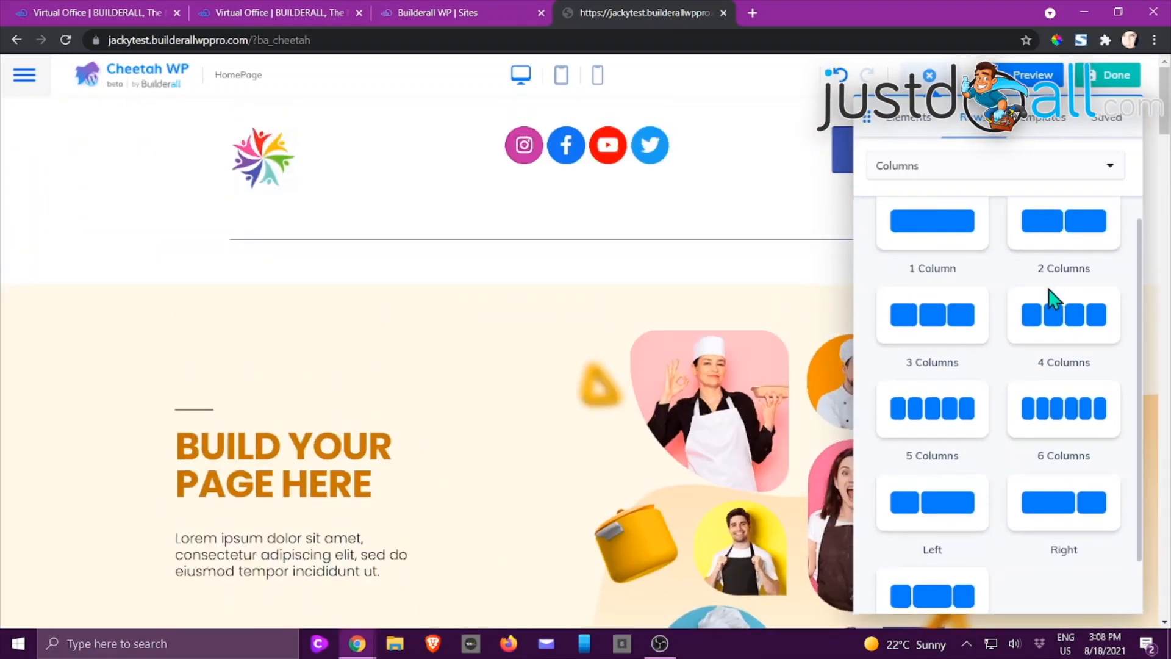
scroll(1049, 420, down, 1)
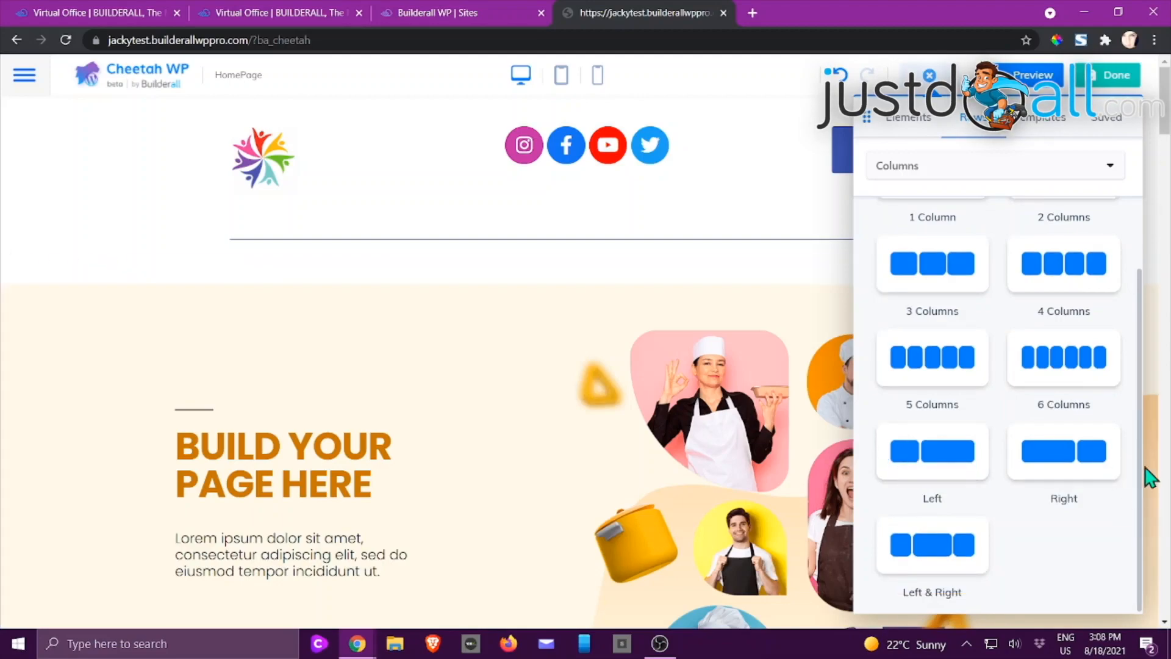
scroll(1085, 487, down, 1)
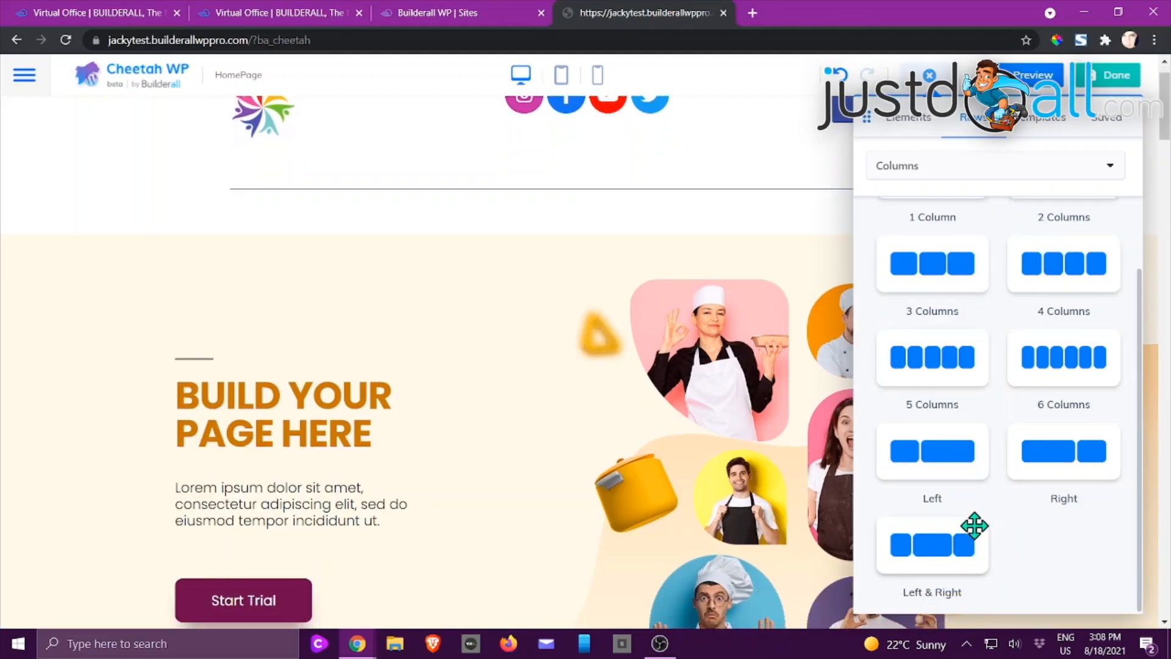
scroll(991, 500, up, 1)
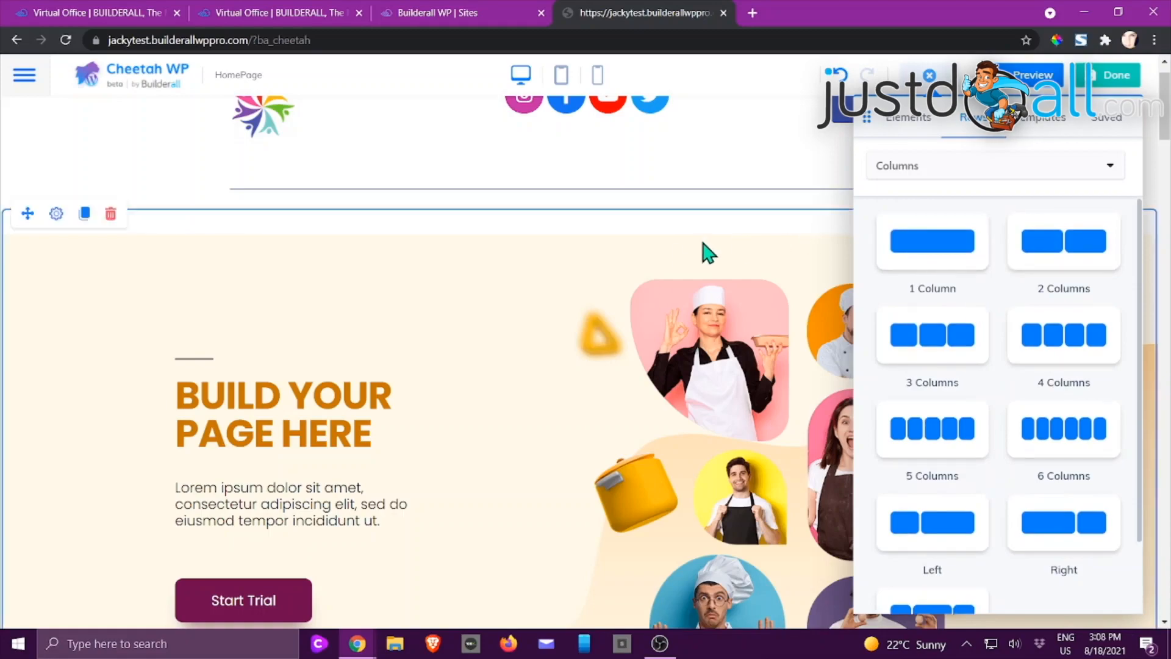
scroll(680, 258, up, 1)
click(929, 77)
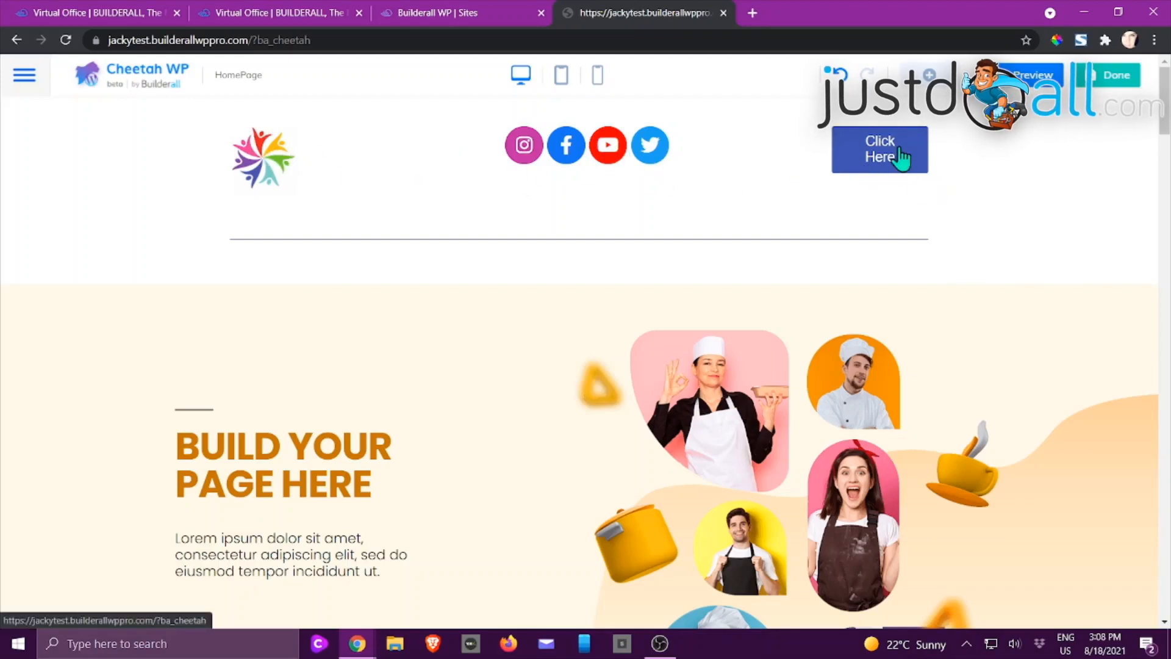
View the General settings of the chef collage photo beside the BUILD YOUR PAGE HERE heading and cancel without saving.
scroll(745, 162, down, 2)
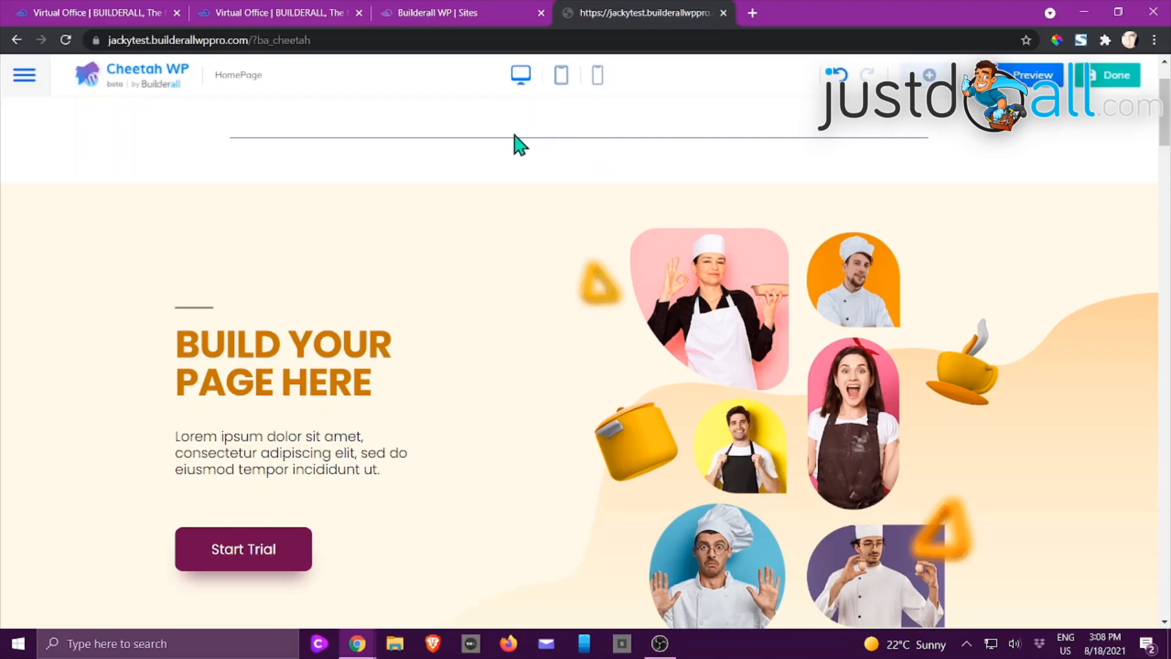
scroll(724, 399, down, 2)
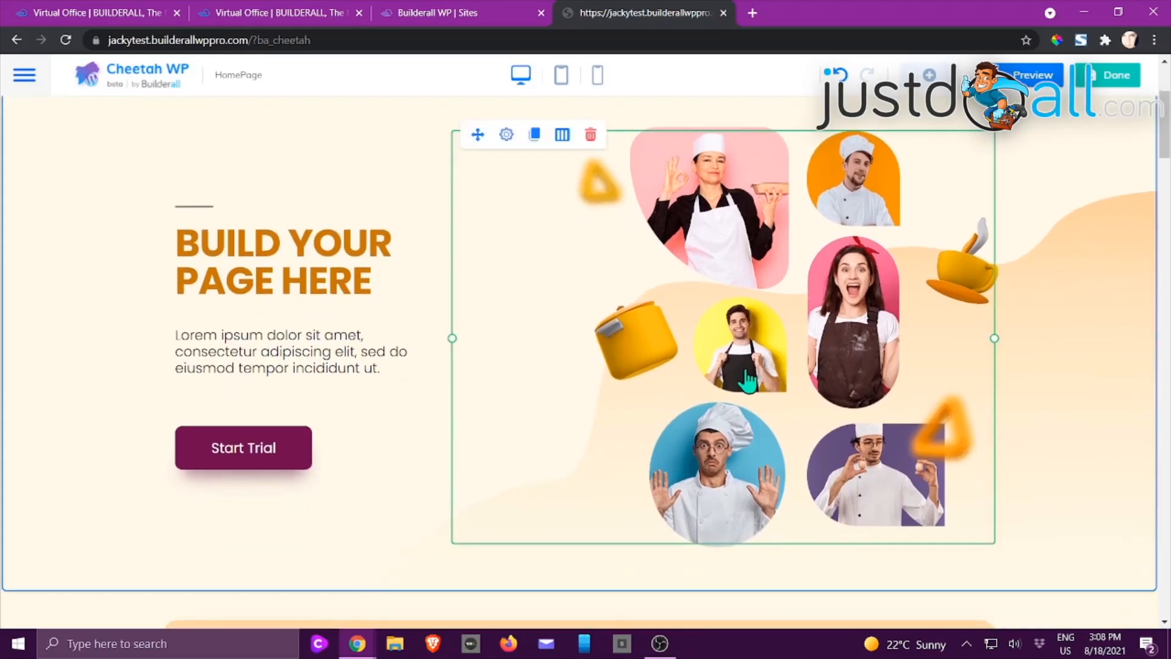
click(747, 381)
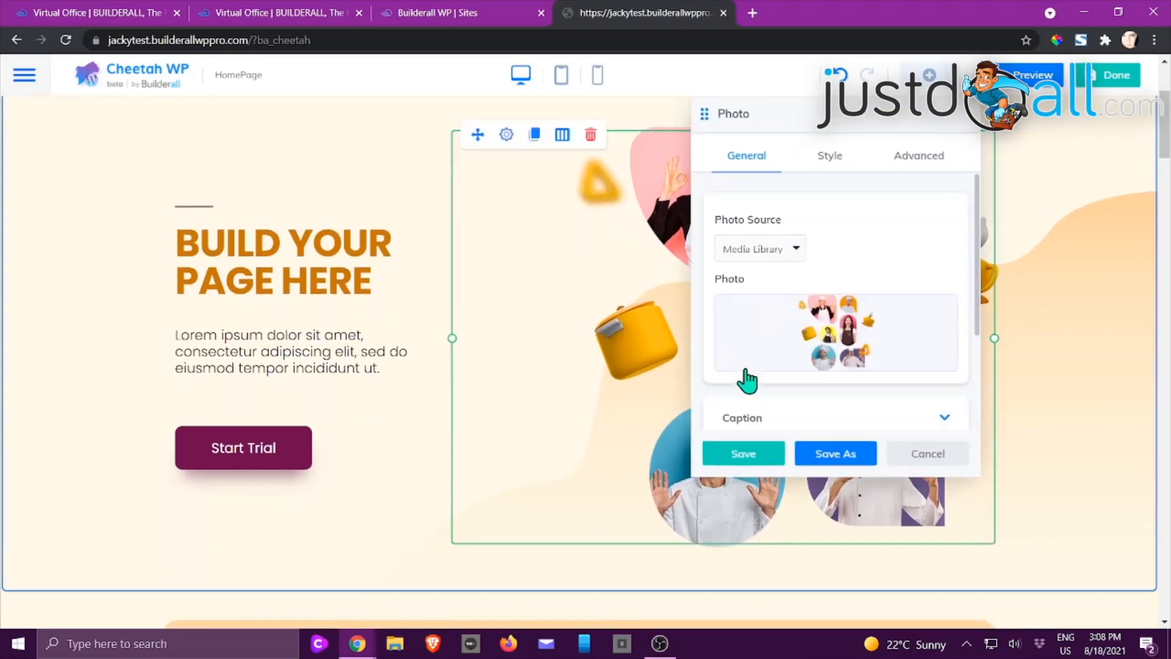
click(936, 456)
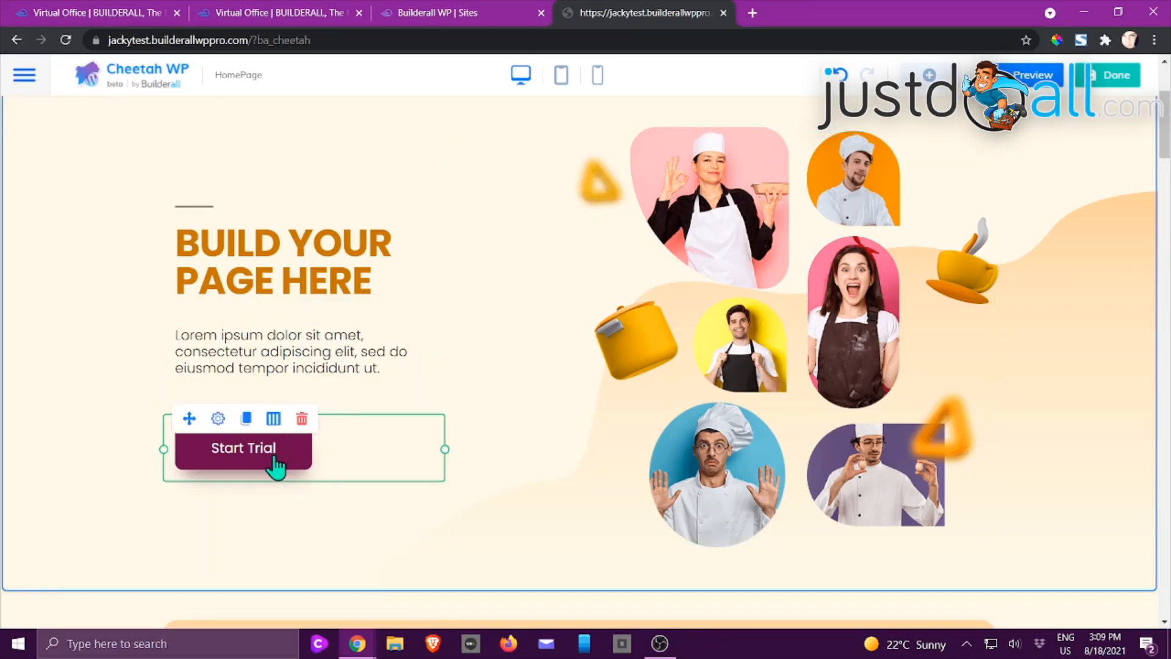
Look over the page's hero section and the company logo section below it, returning to the page header.
scroll(735, 152, up, 2)
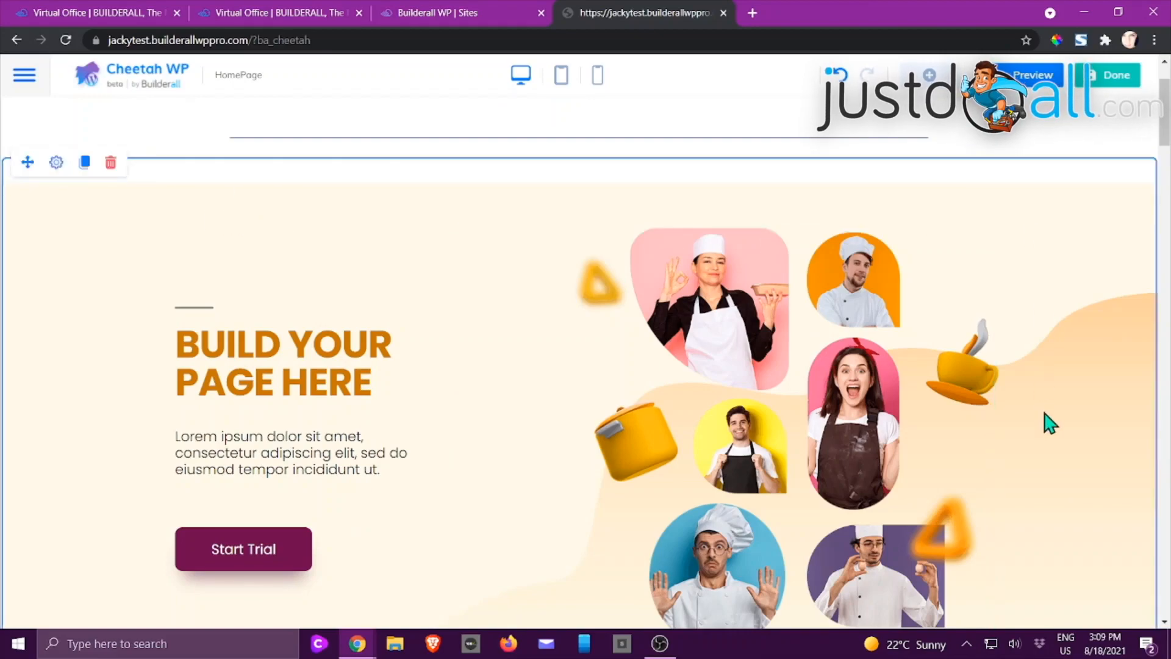
scroll(1045, 410, down, 3)
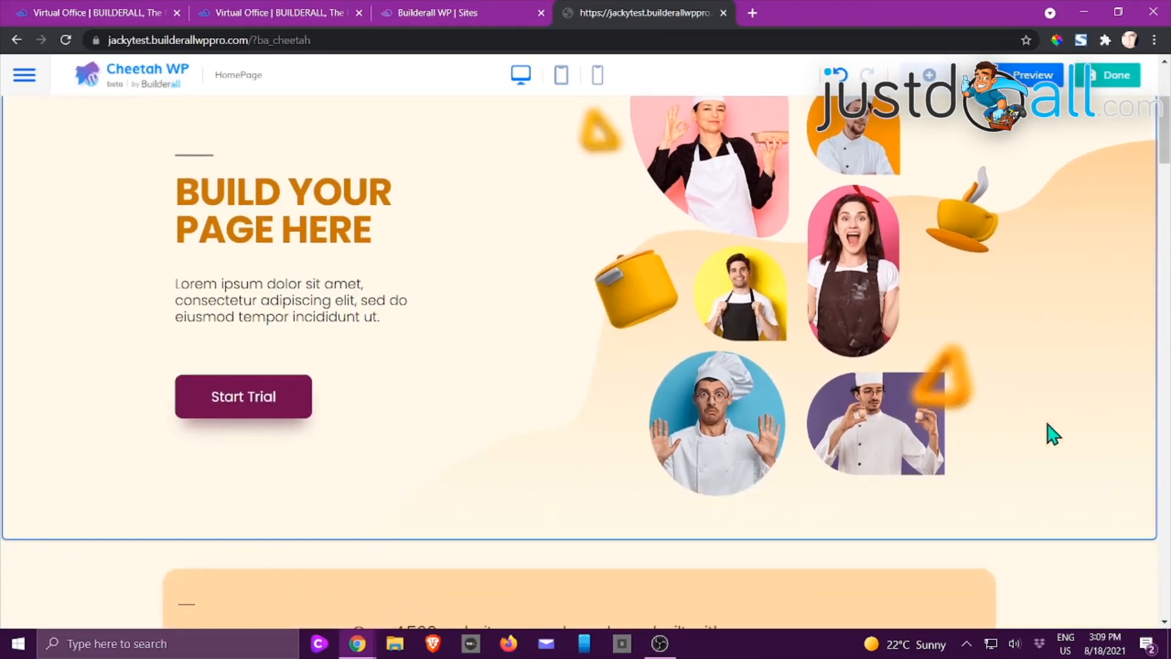
scroll(1049, 433, up, 1)
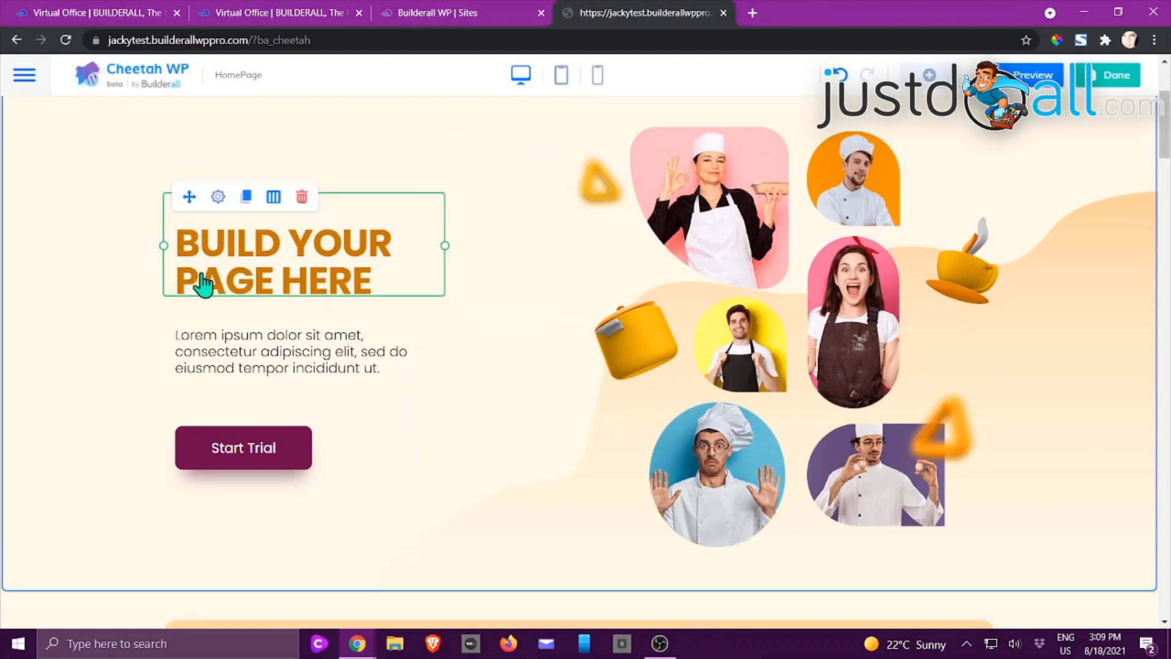
scroll(771, 390, down, 5)
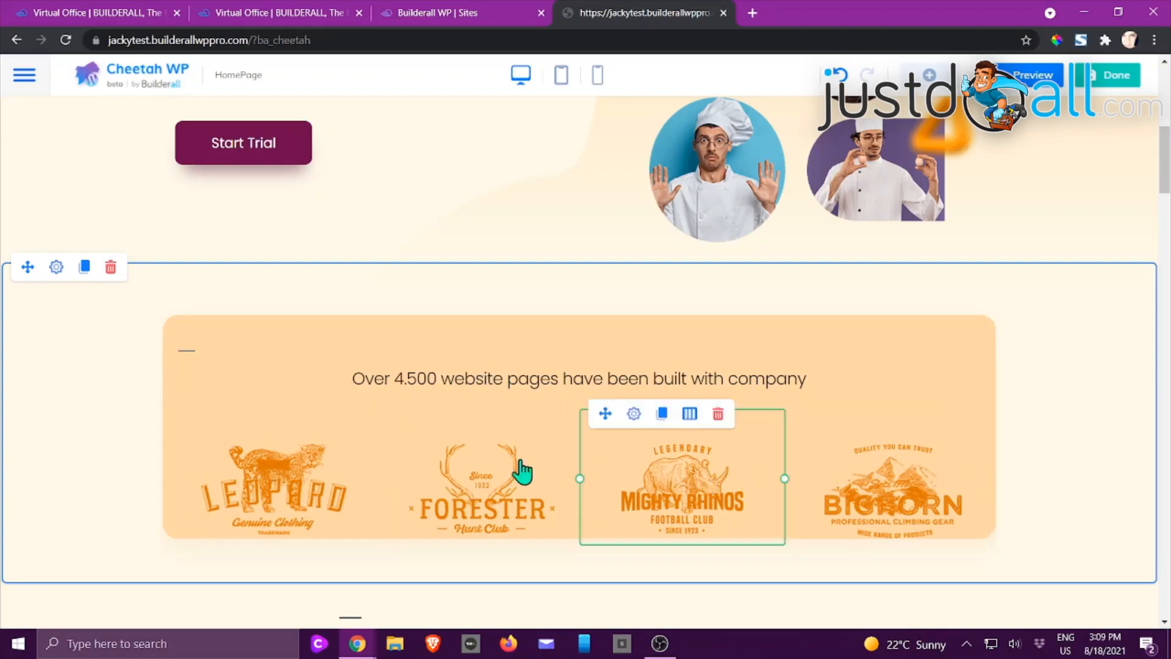
scroll(960, 384, up, 5)
scroll(962, 384, up, 2)
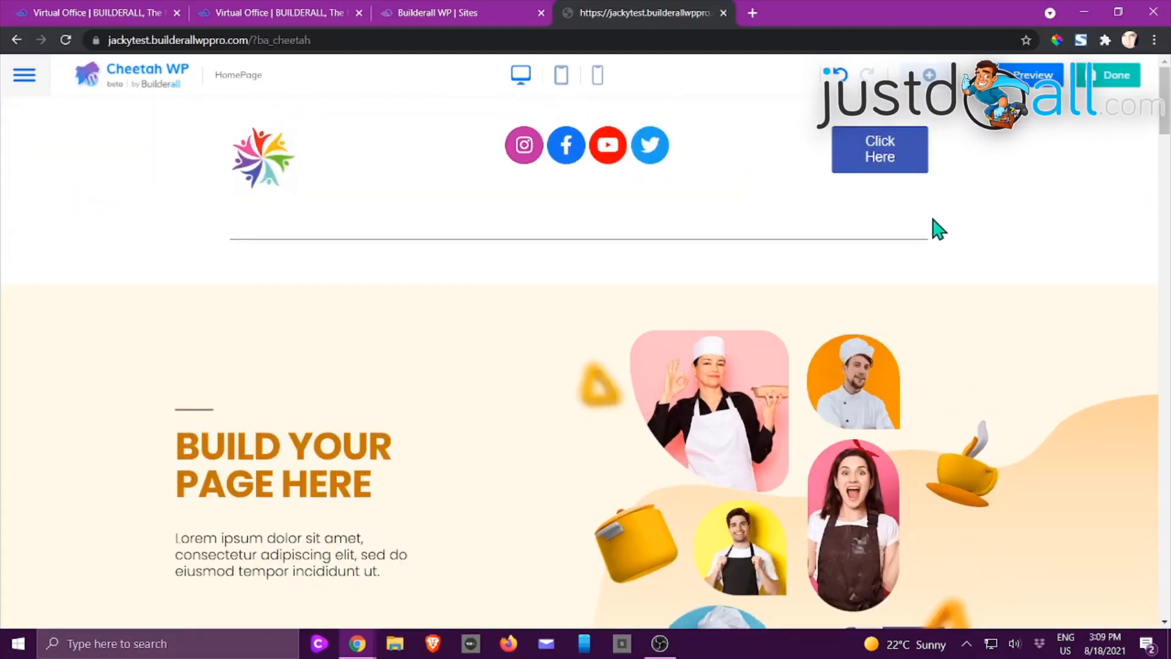
Examine the available elements across the Basic, Media, Layout, Builderall Apps and WordPress Widgets groups.
click(928, 76)
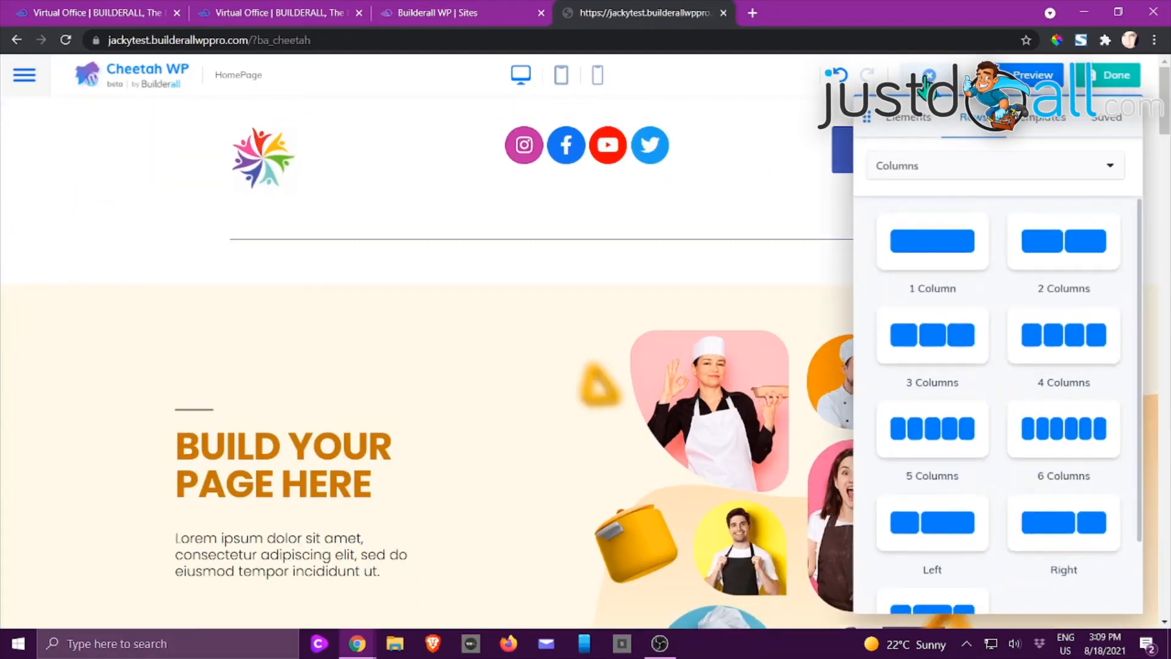
click(913, 119)
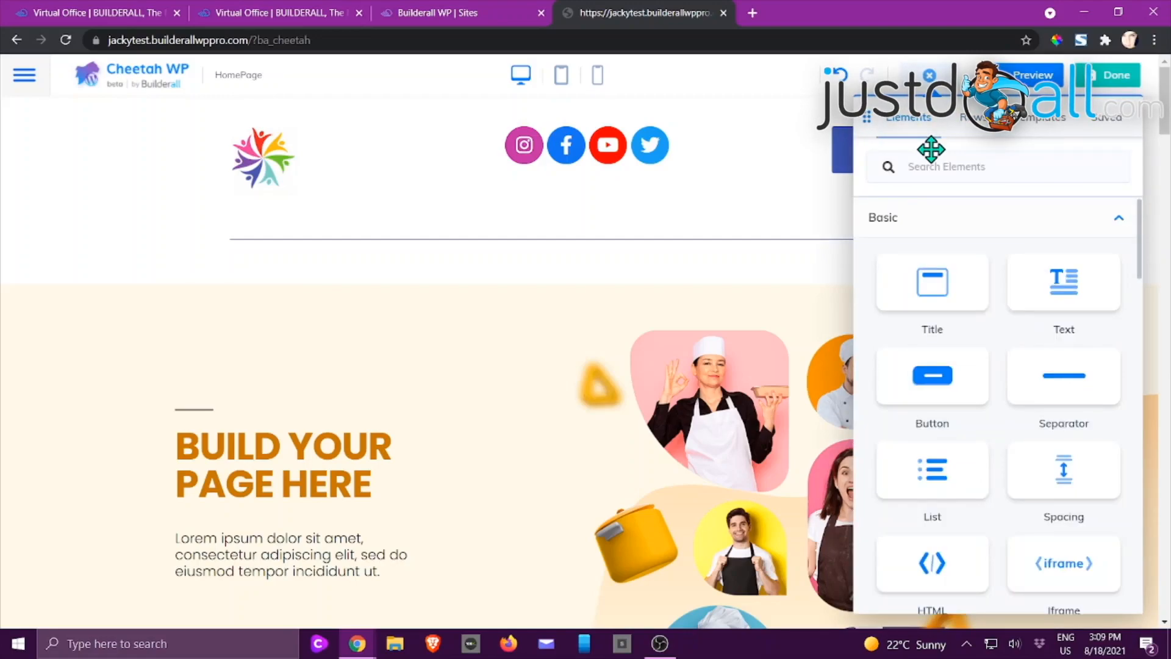
scroll(913, 232, down, 3)
scroll(913, 233, down, 4)
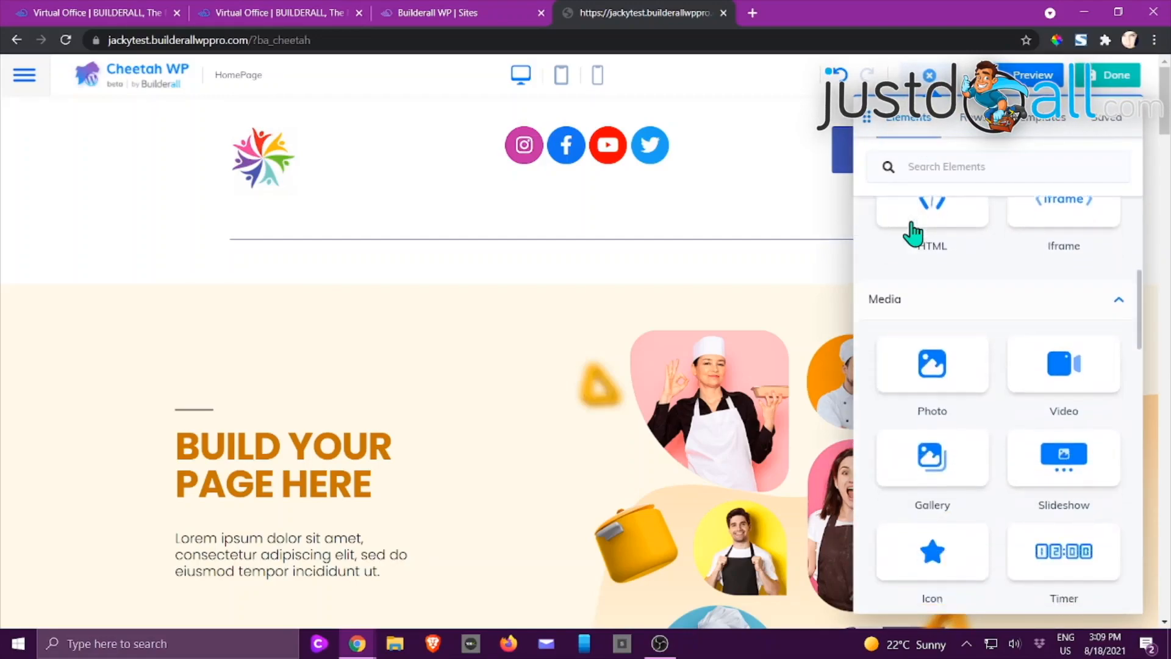
scroll(941, 238, down, 3)
scroll(941, 238, down, 3)
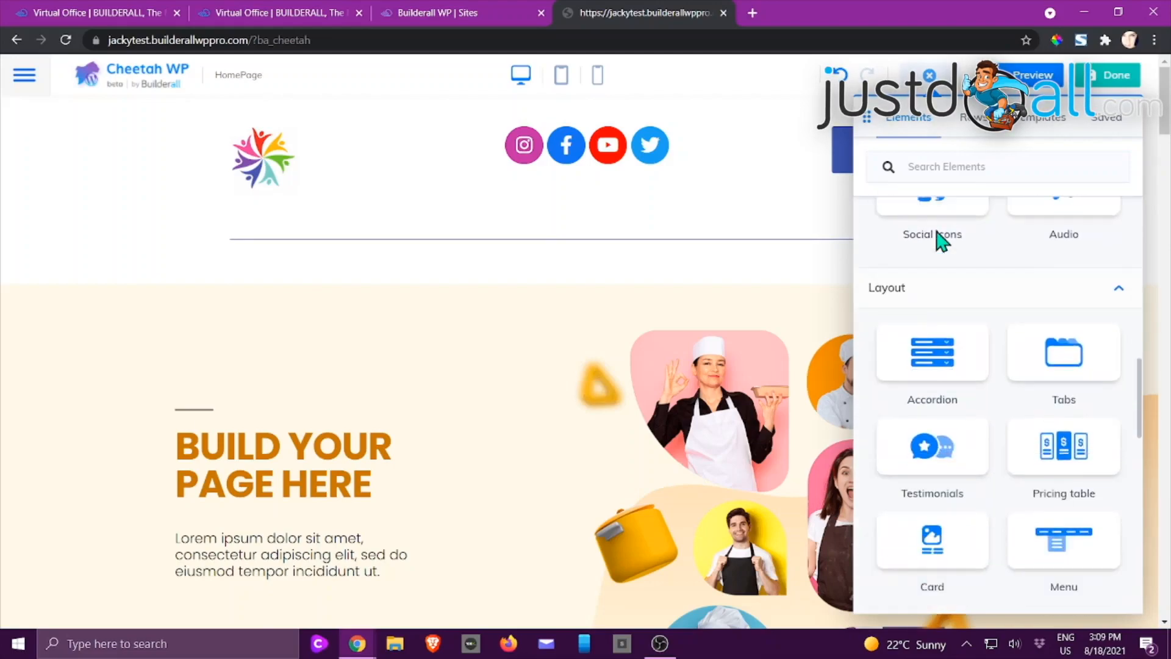
scroll(907, 260, down, 1)
scroll(906, 260, down, 5)
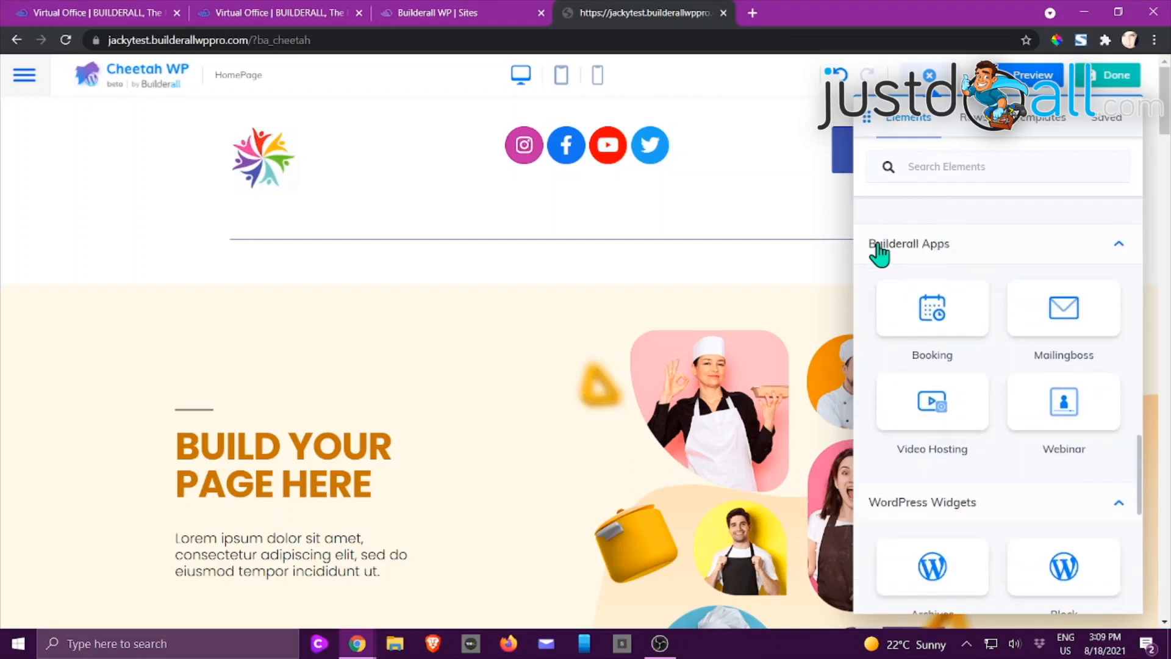
scroll(924, 271, down, 5)
scroll(930, 305, down, 3)
scroll(934, 291, up, 10)
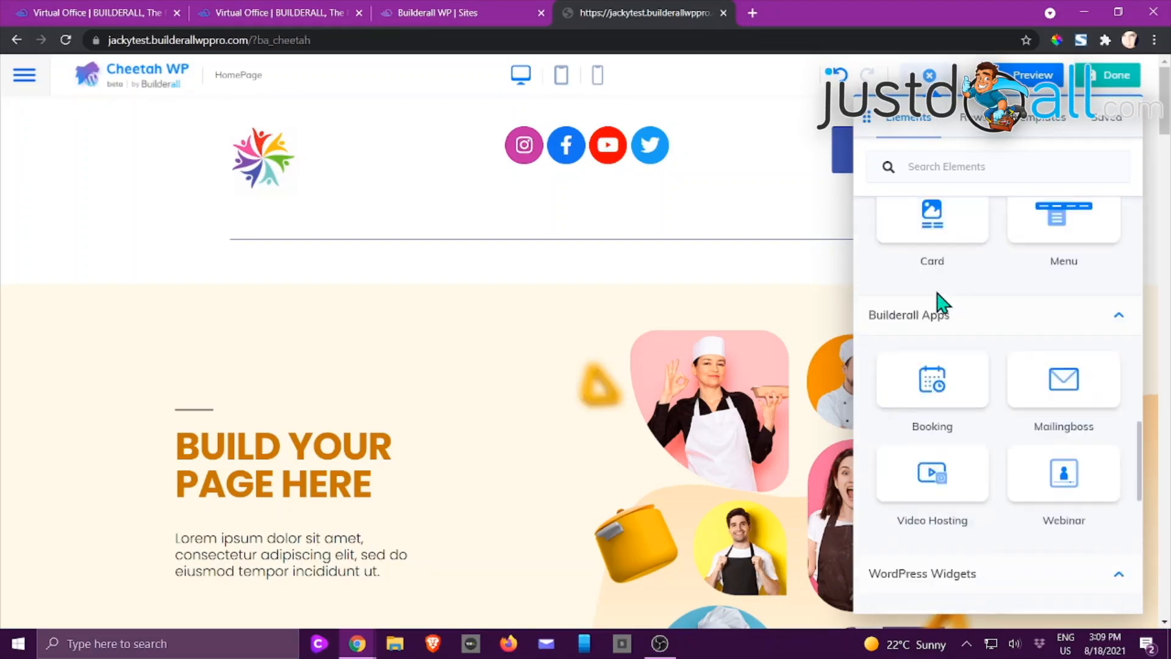
scroll(941, 301, up, 10)
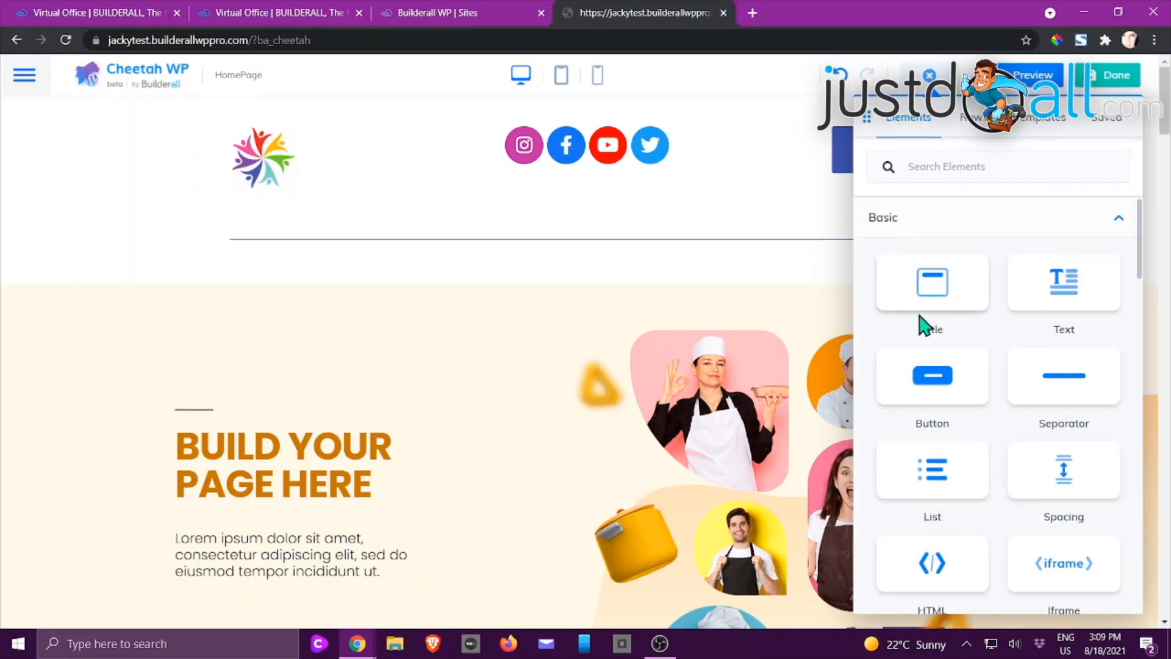
View the settings of the chef collage photo, the Lorem ipsum text and the BUILD YOUR PAGE HERE title in turn.
click(705, 382)
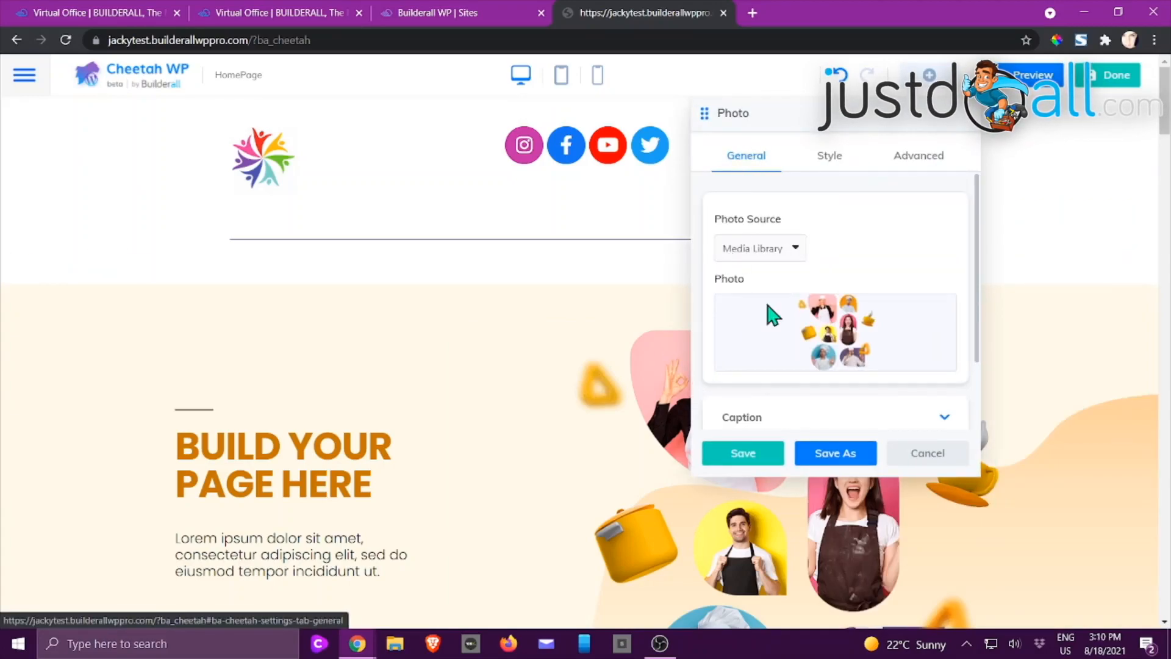
click(933, 456)
scroll(327, 397, down, 3)
double_click(327, 397)
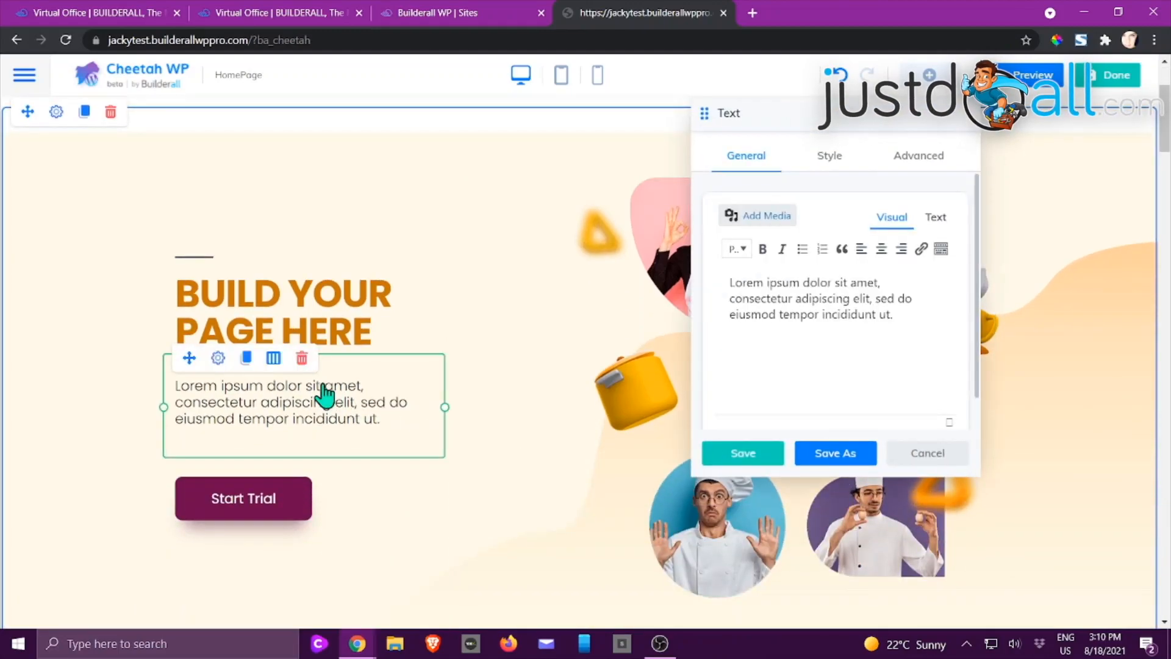
double_click(332, 317)
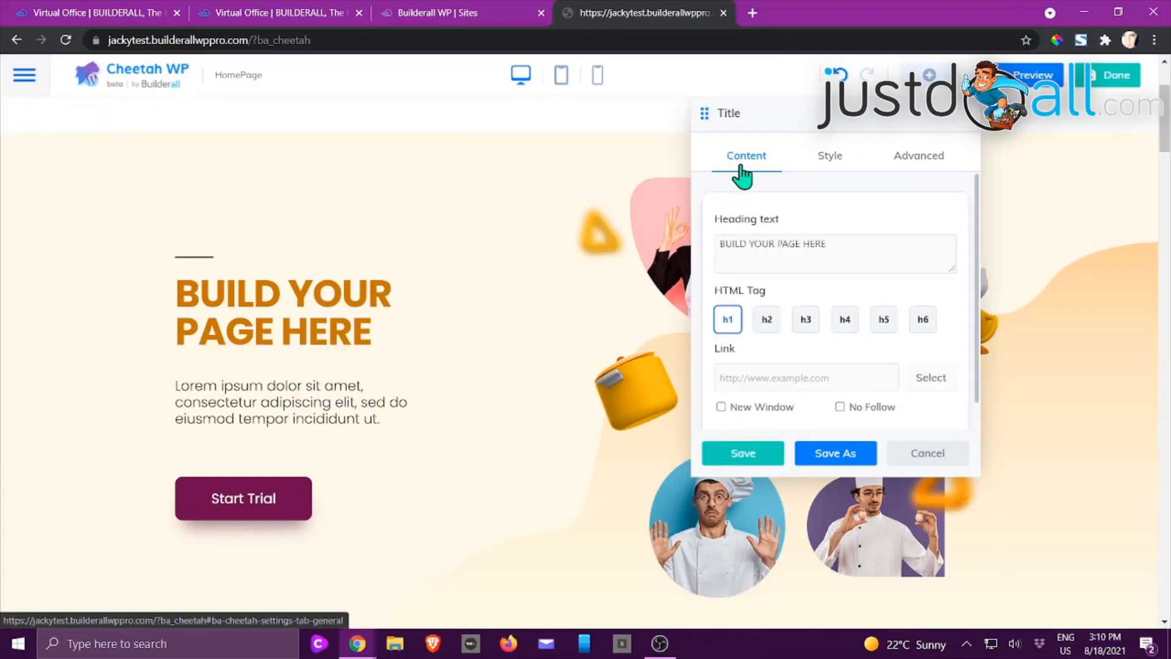
Close the title settings, then view the chef collage photo's General settings and cancel without saving.
click(913, 462)
click(929, 75)
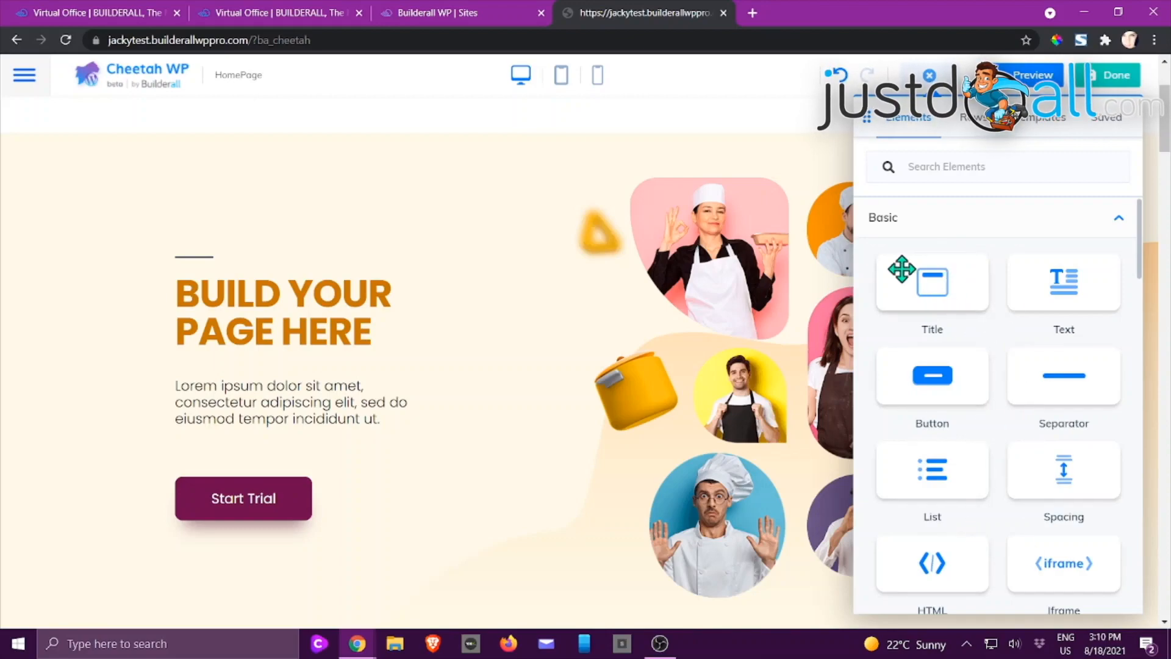
click(770, 383)
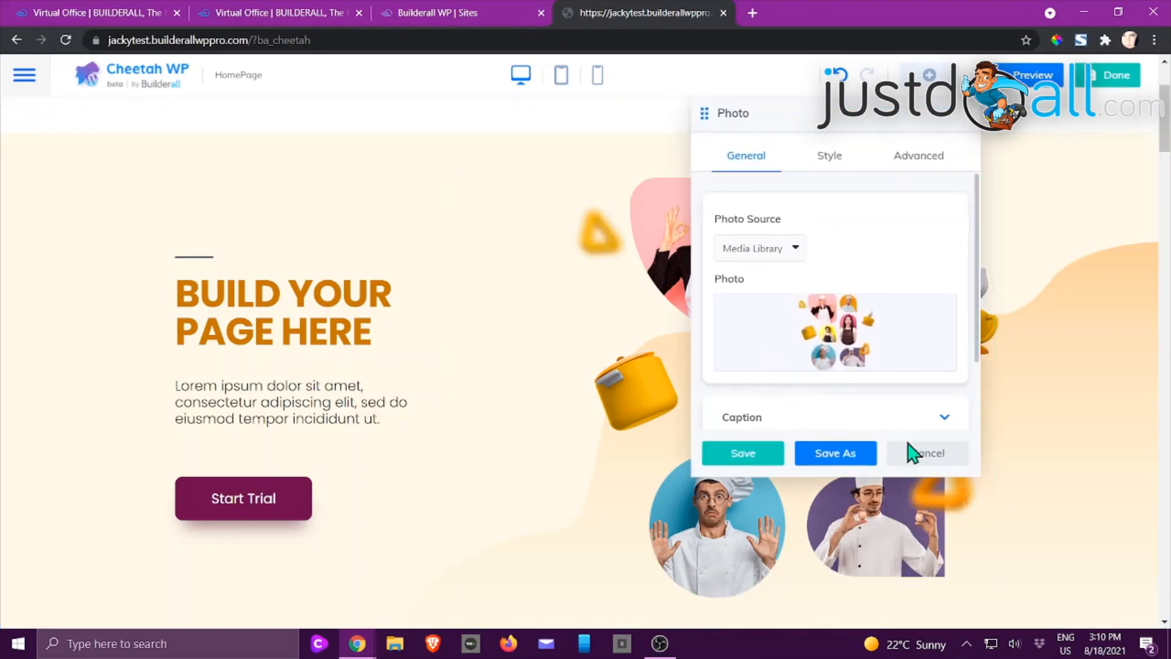
click(936, 454)
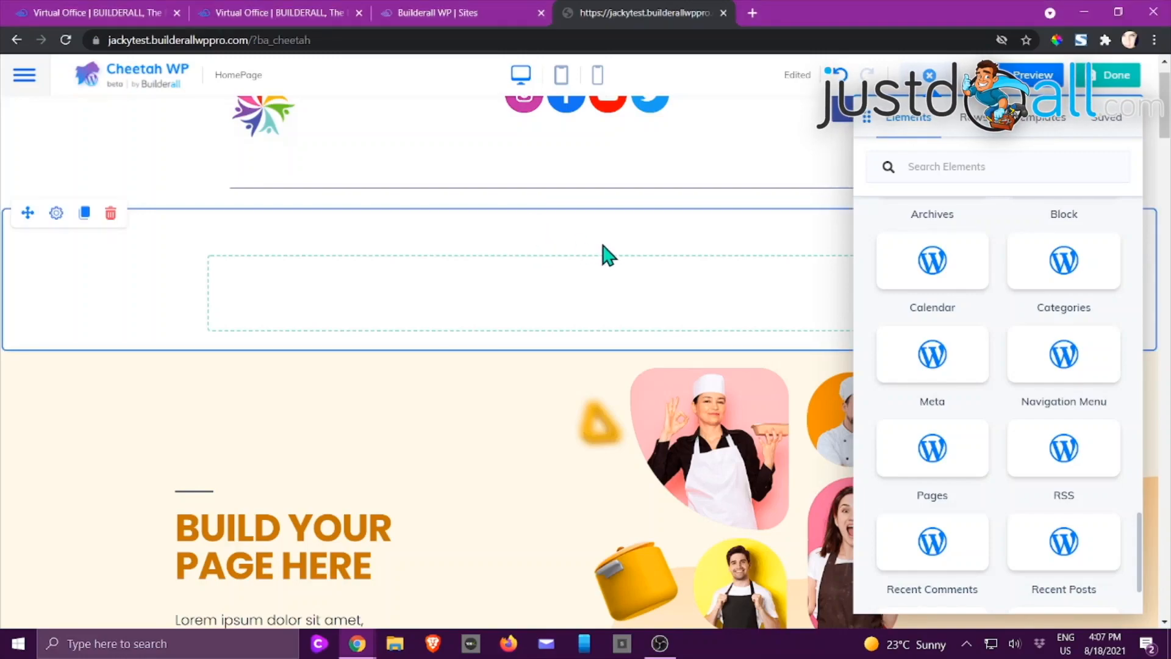
Examine the elements available in the WordPress Widgets group, from Archives and Block down to Search and Tag Cloud.
click(934, 76)
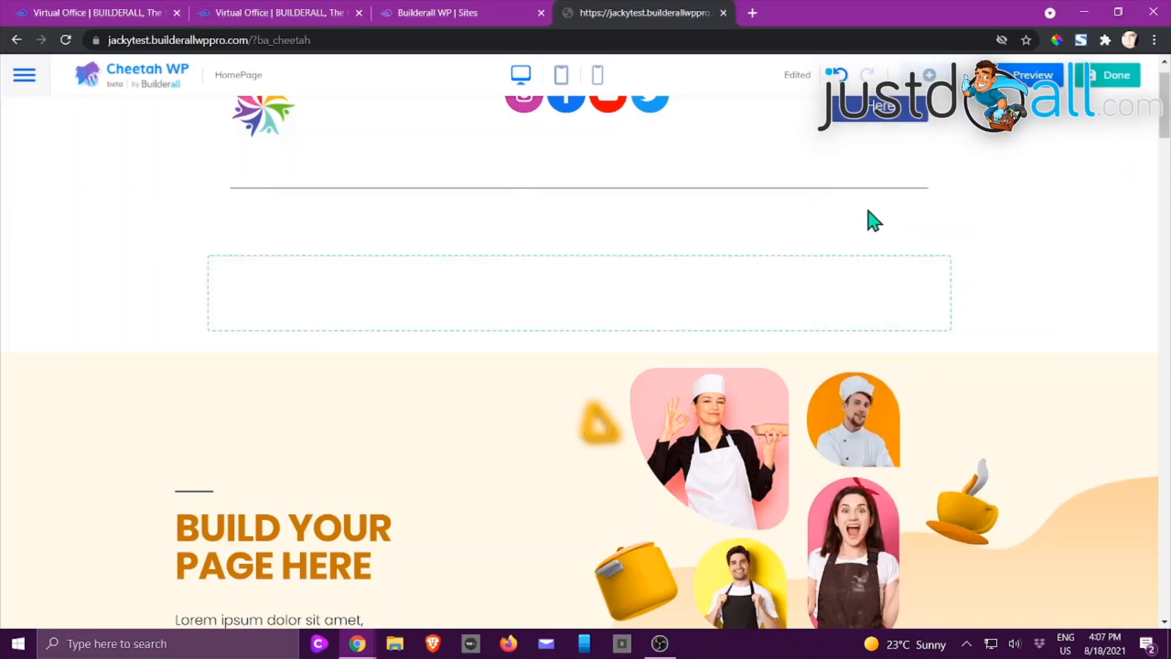
click(930, 76)
scroll(960, 249, up, 8)
scroll(962, 241, down, 5)
scroll(962, 236, down, 1)
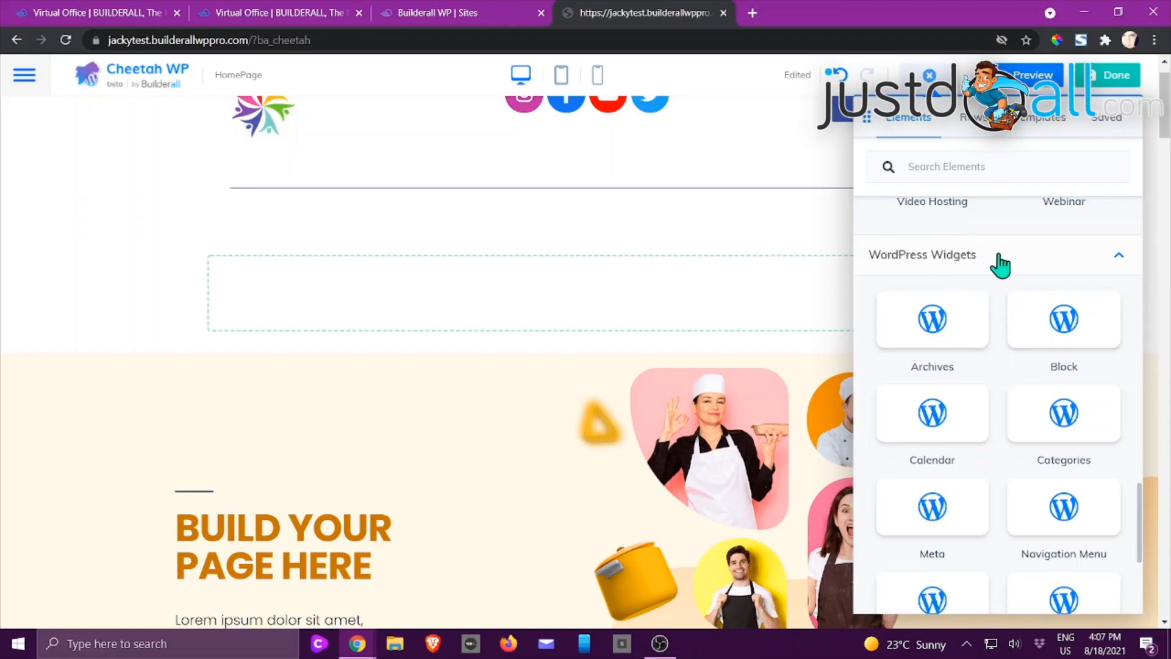
scroll(1001, 263, down, 2)
scroll(1029, 438, down, 6)
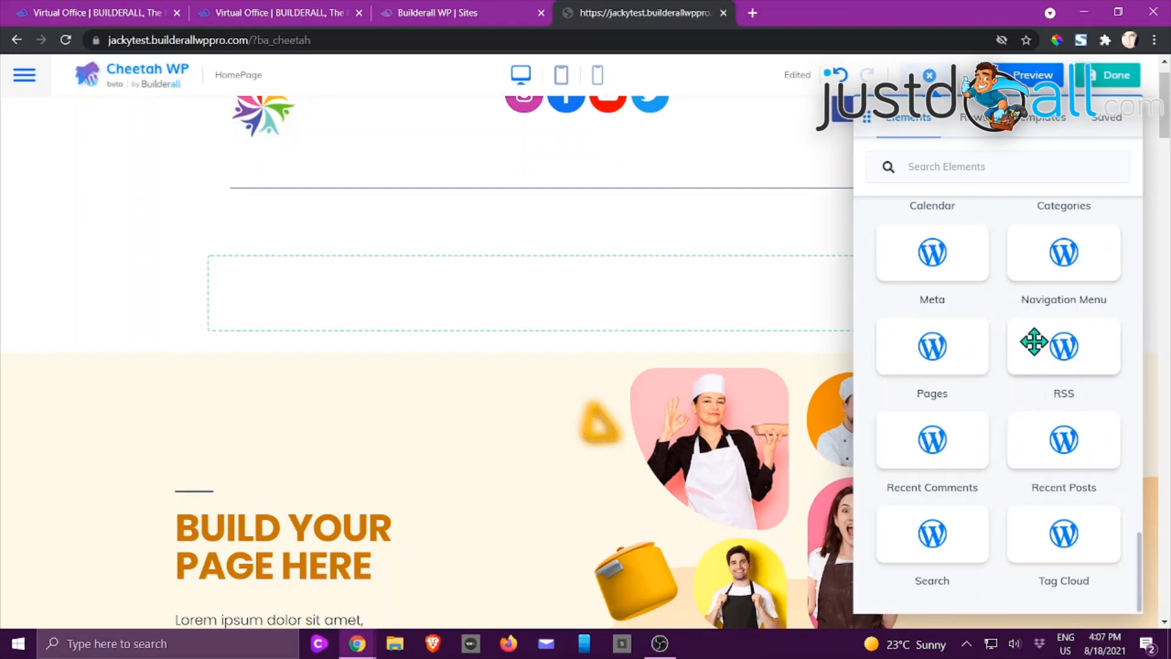
scroll(1040, 346, up, 1)
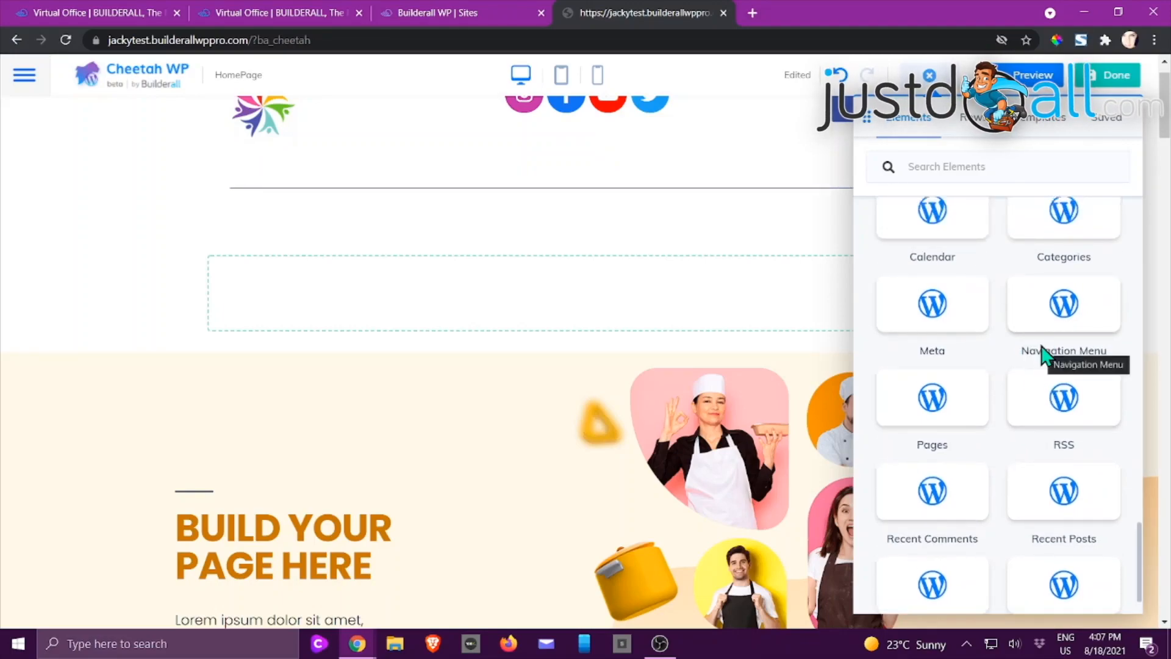
scroll(1044, 353, down, 1)
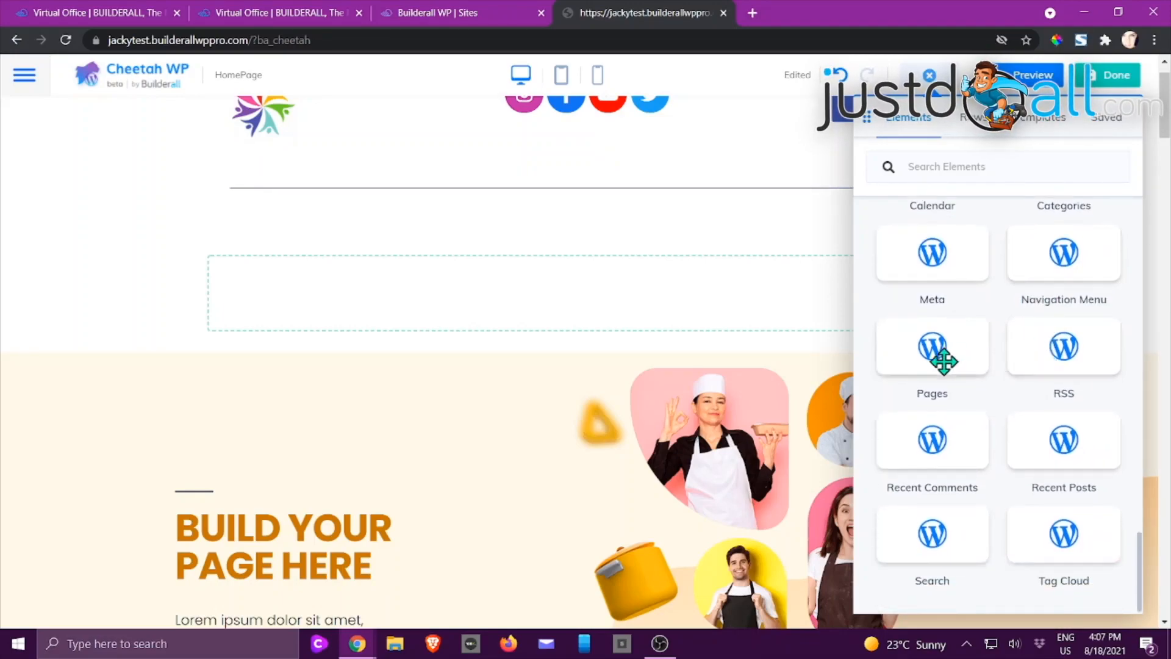
Place a Search widget in the empty row above the hero section and view its General title field.
drag(930, 542, 540, 317)
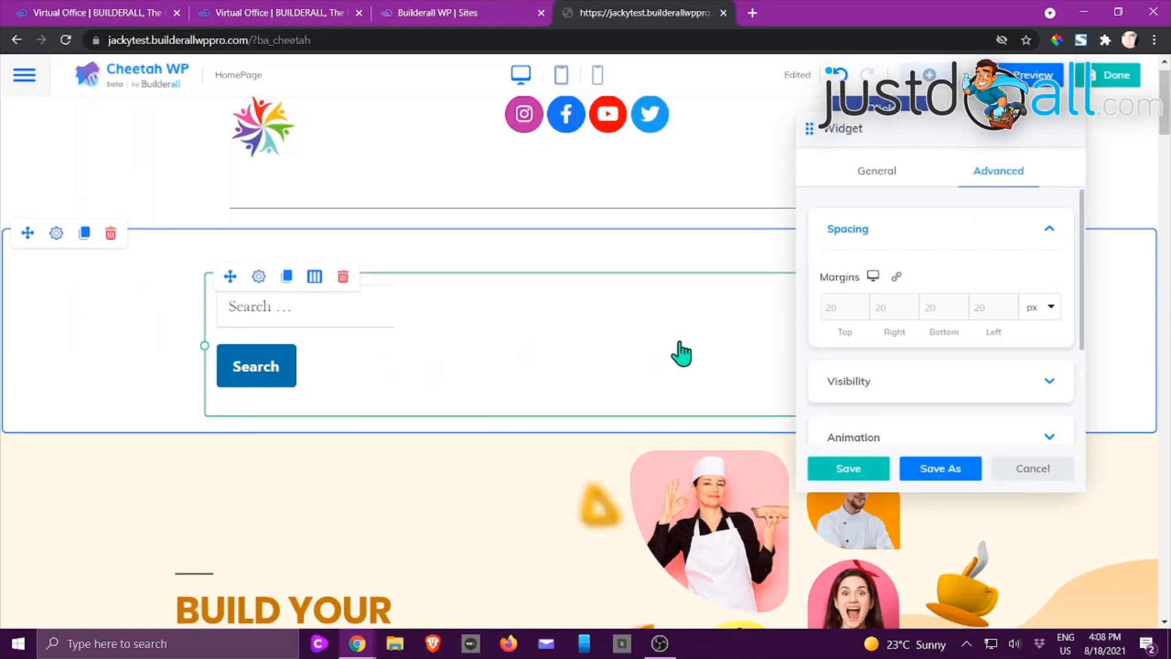
click(861, 179)
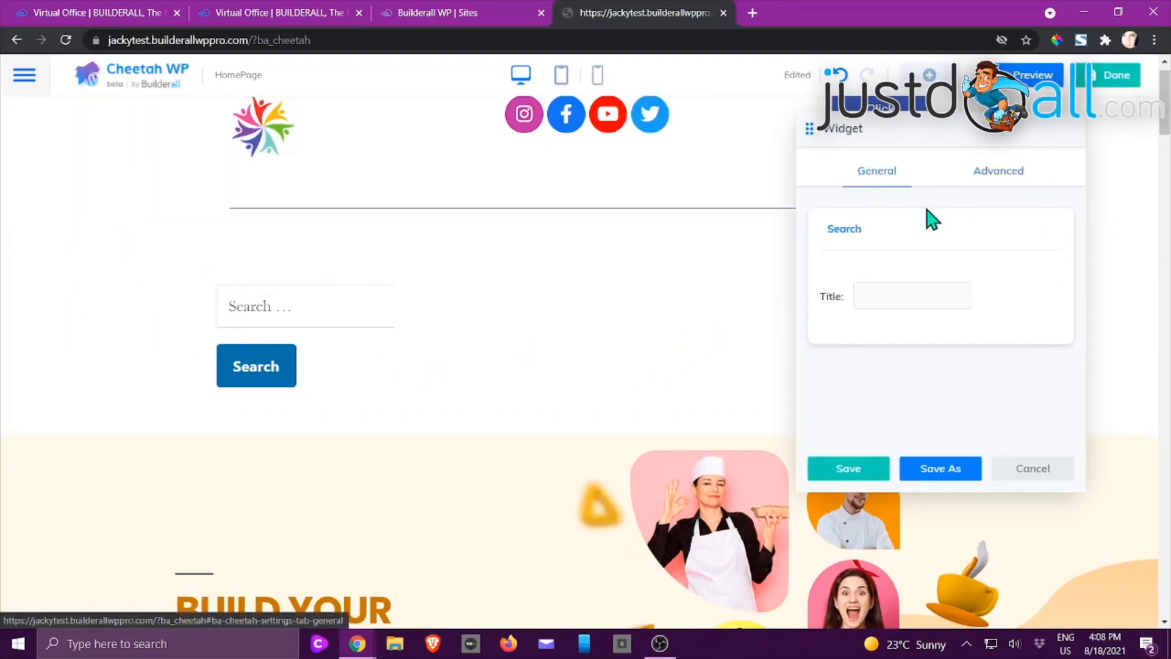
click(923, 300)
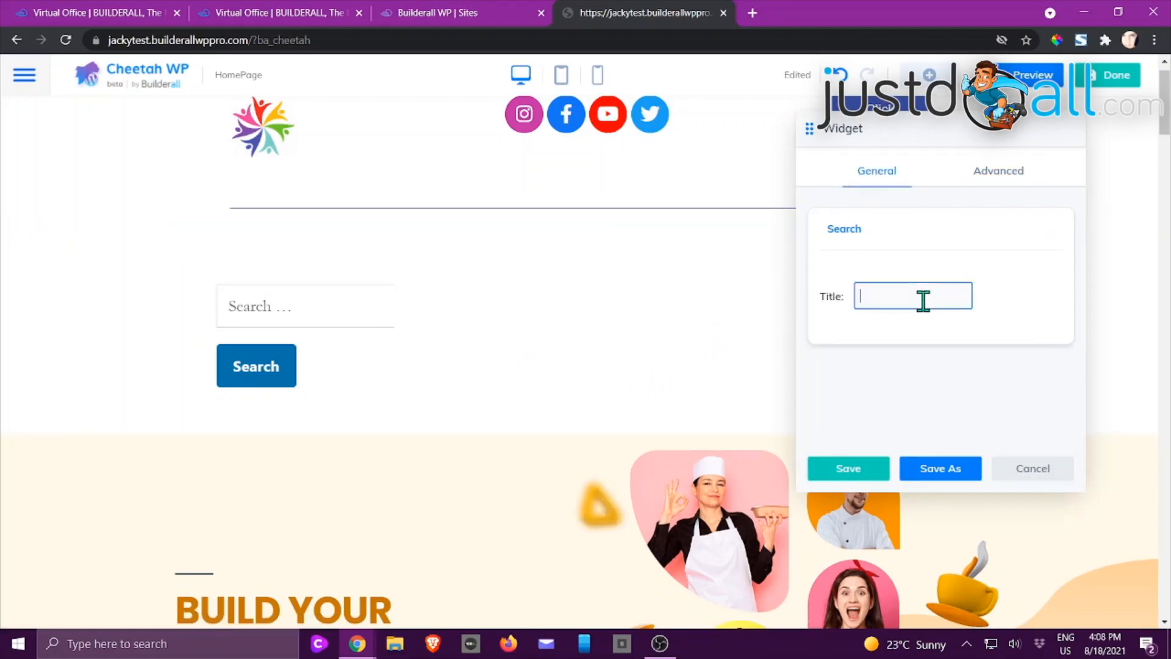
click(1016, 181)
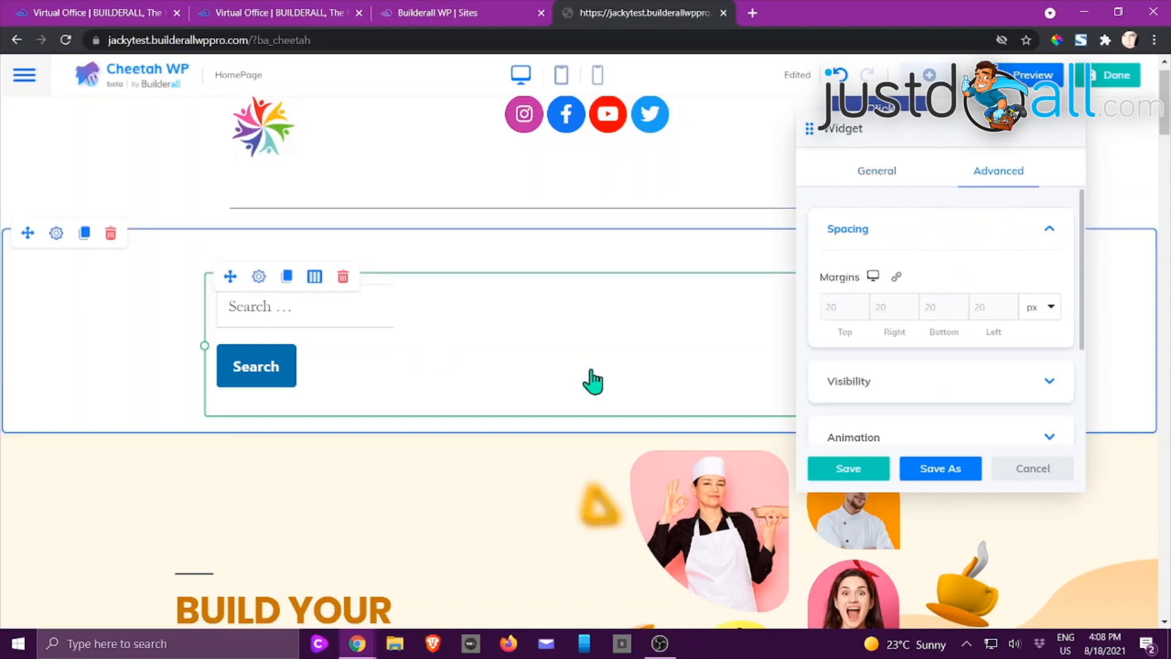
Review the Search widget's Advanced visibility and animation settings, then cancel to discard the widget.
scroll(980, 297, down, 2)
click(883, 290)
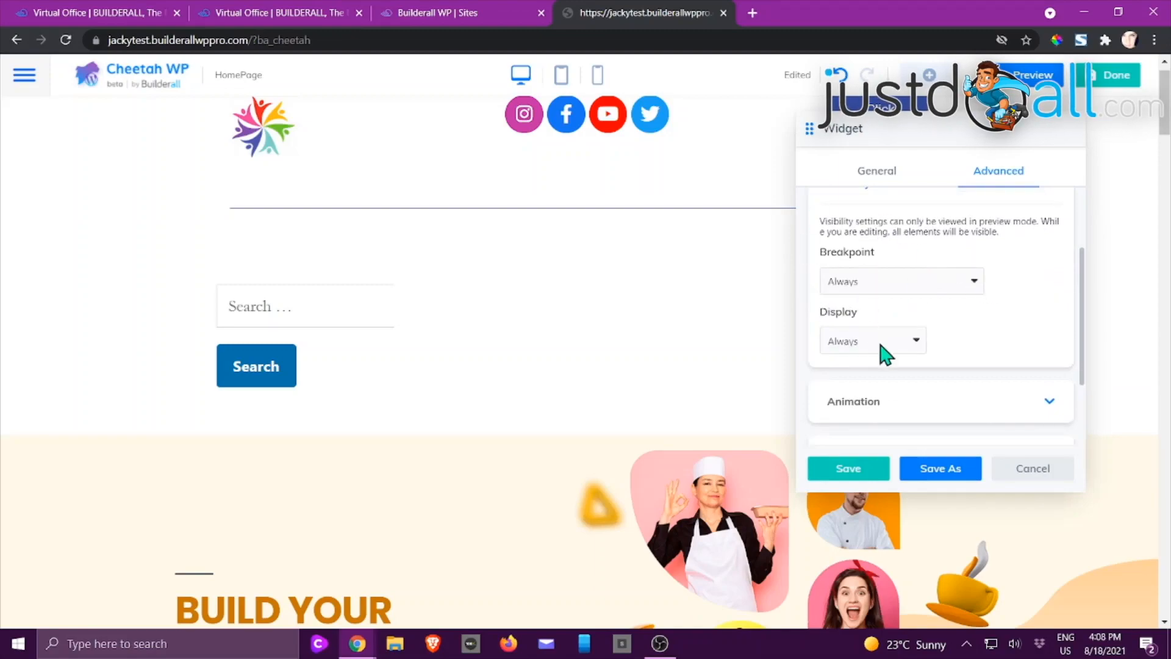
click(974, 294)
click(977, 295)
scroll(956, 331, down, 2)
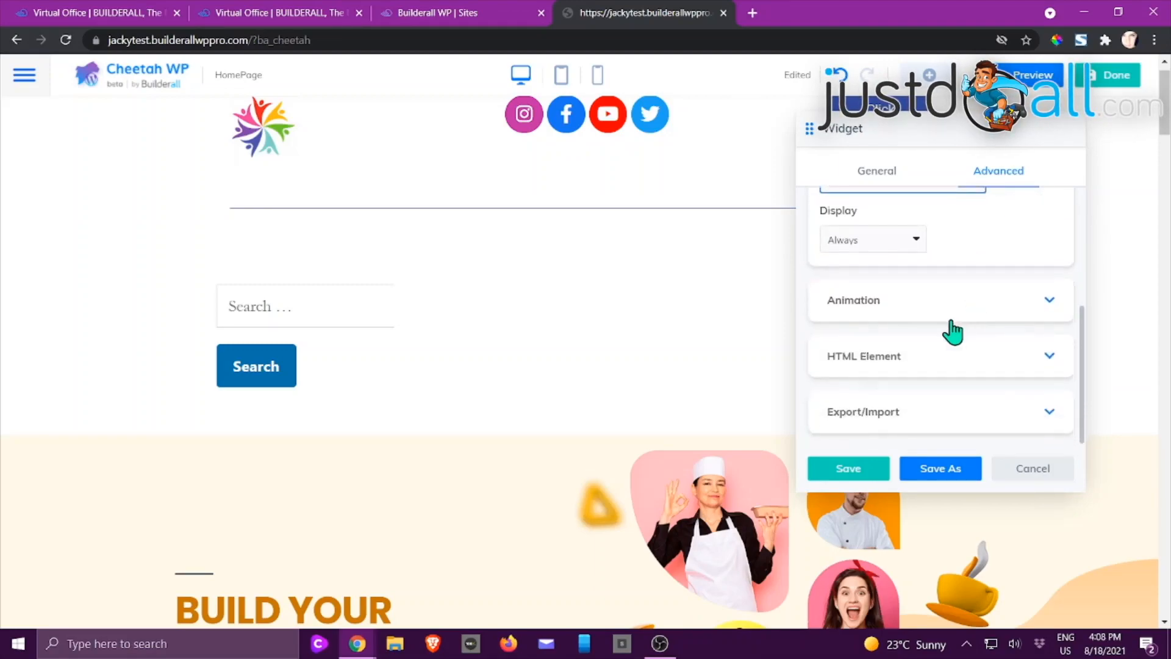
click(928, 303)
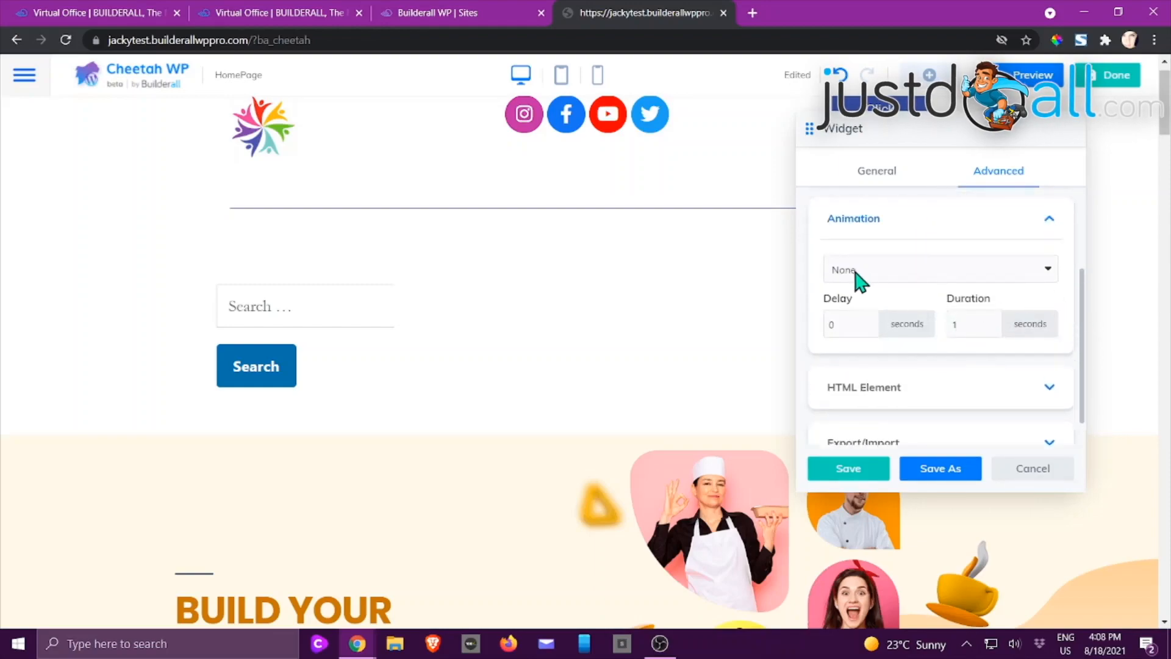
scroll(885, 329, down, 1)
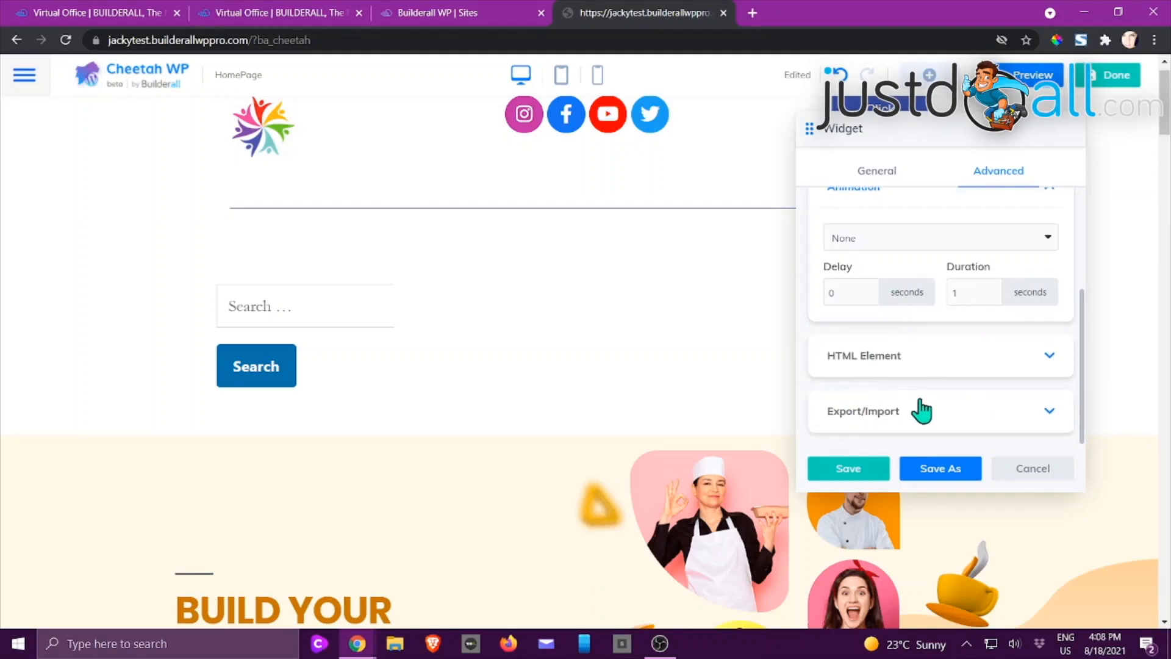
click(1031, 469)
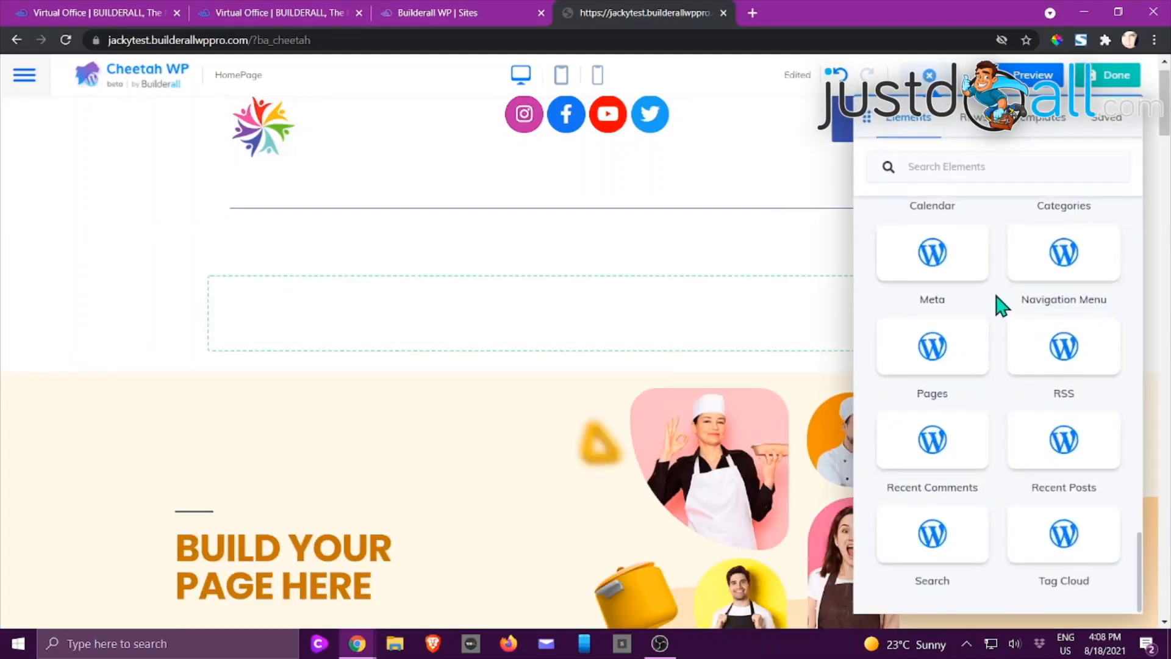
Place a Calendar widget in the empty row, view its General and Advanced settings, and cancel to discard it.
scroll(999, 305, up, 3)
drag(920, 364, 568, 342)
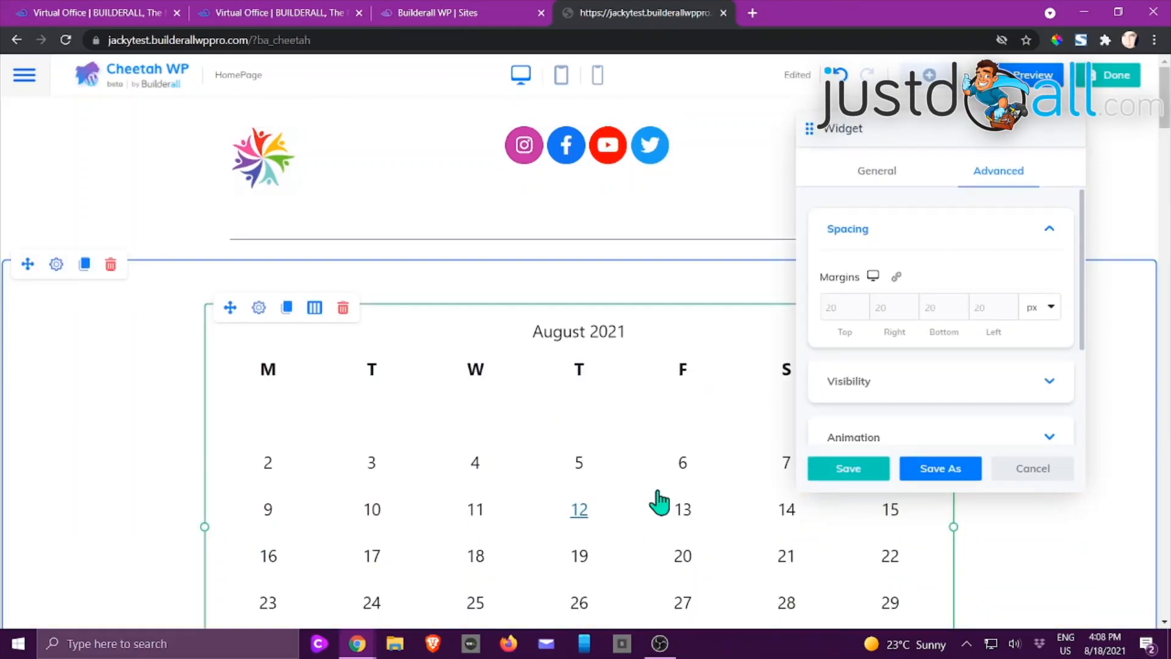
scroll(659, 503, down, 4)
scroll(659, 503, up, 2)
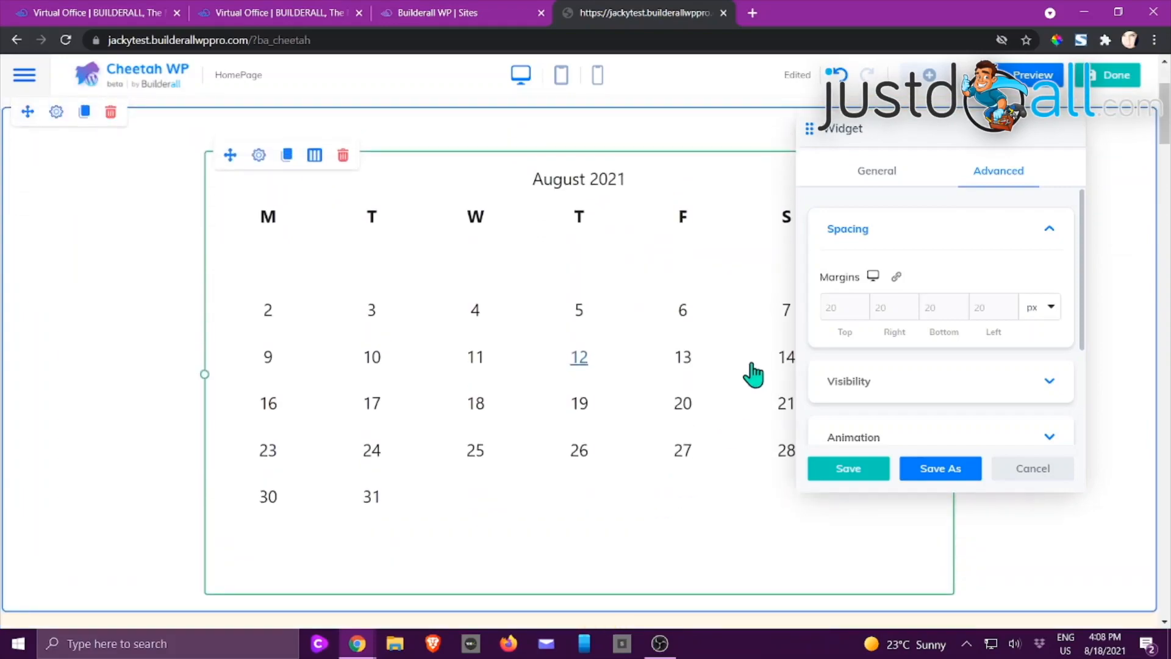
click(873, 180)
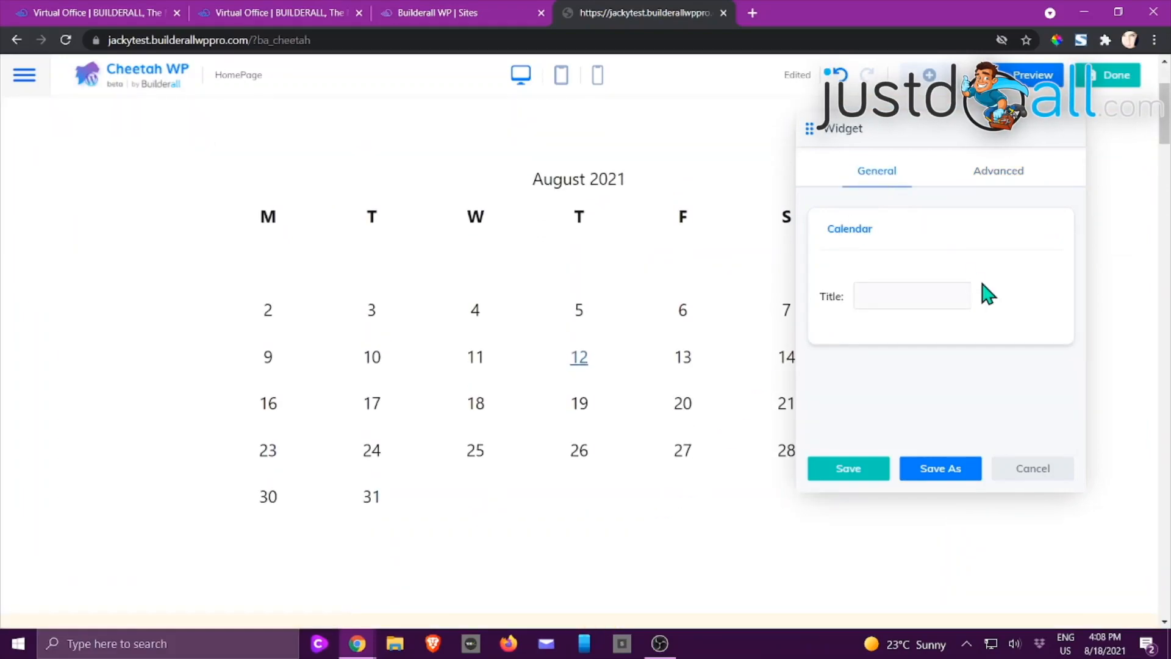
click(920, 296)
click(1000, 177)
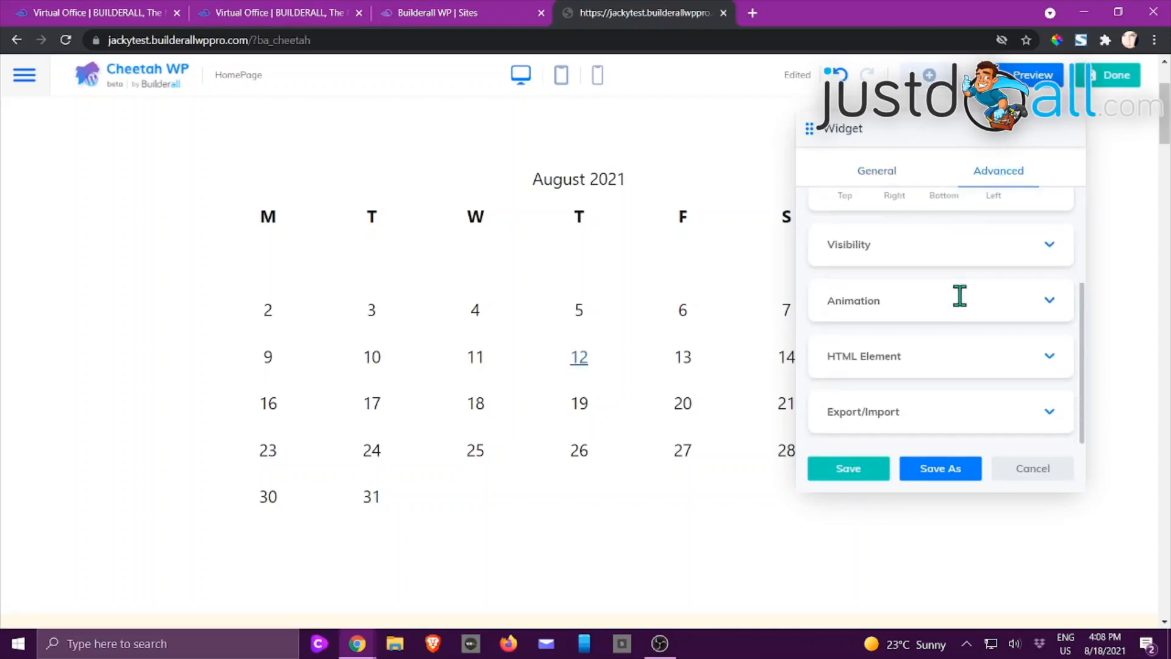
click(1036, 469)
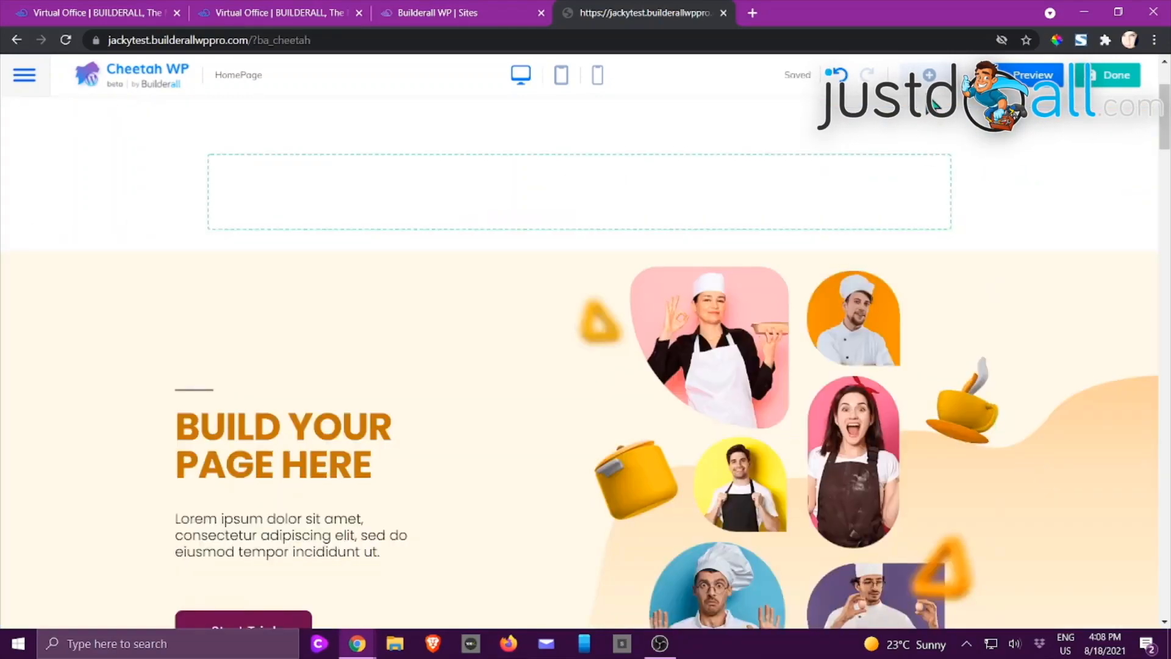
Look back through the element groups from WordPress Widgets and Builderall Apps up to Media and Basic.
click(929, 74)
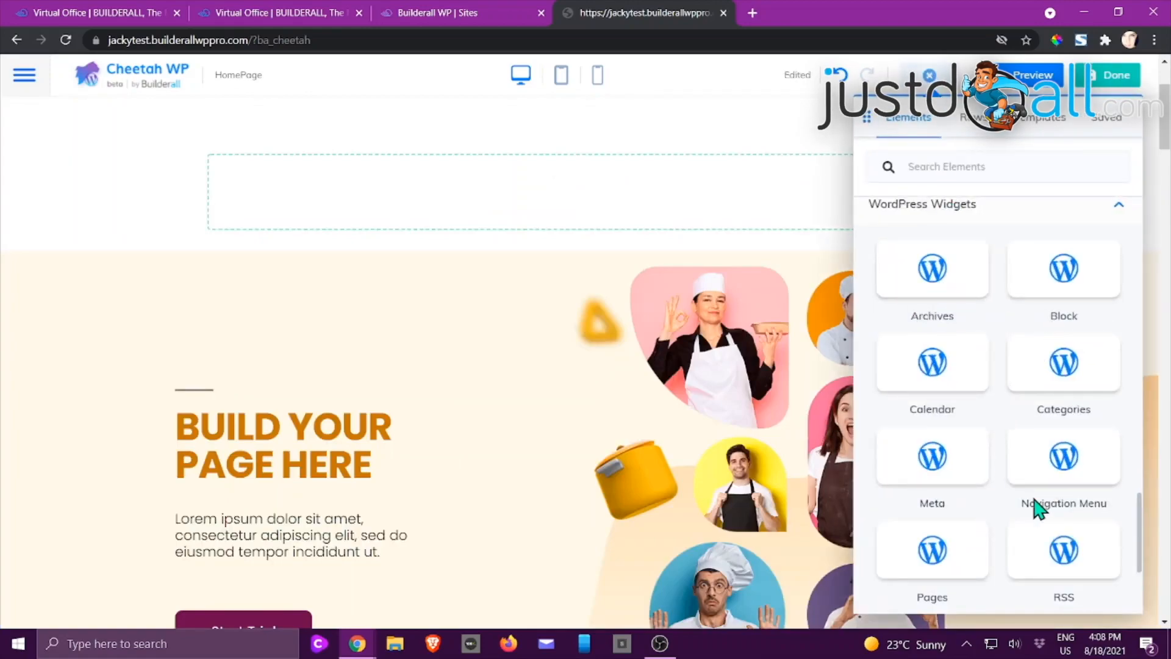
scroll(1037, 497, down, 3)
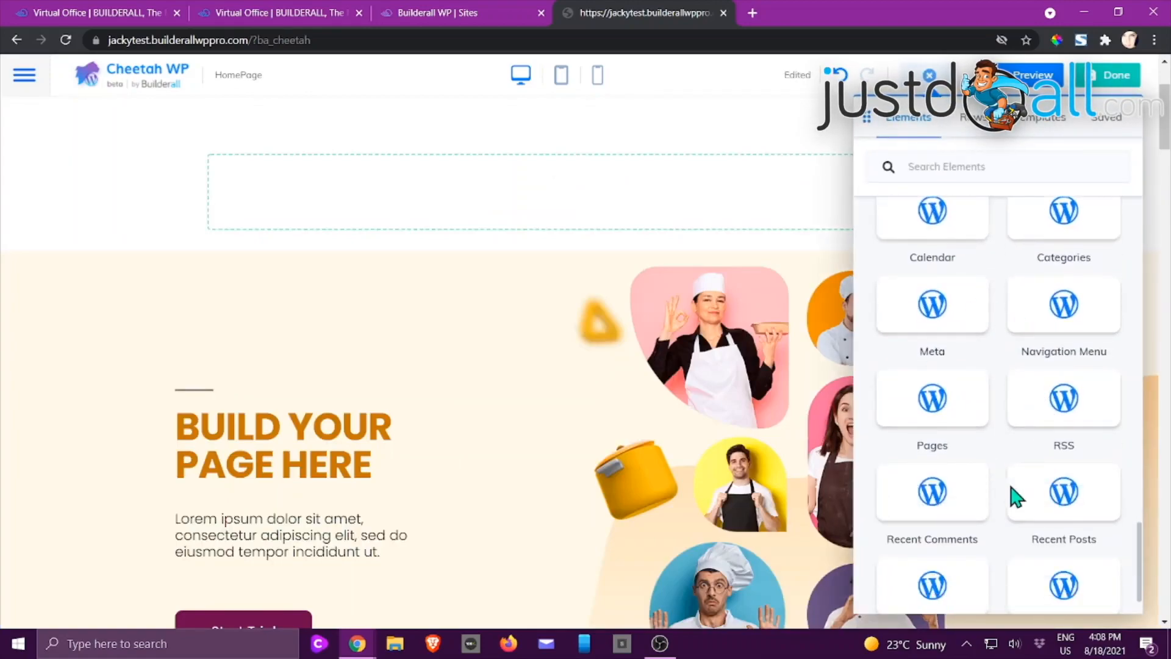
scroll(1037, 524, down, 1)
scroll(1052, 537, up, 6)
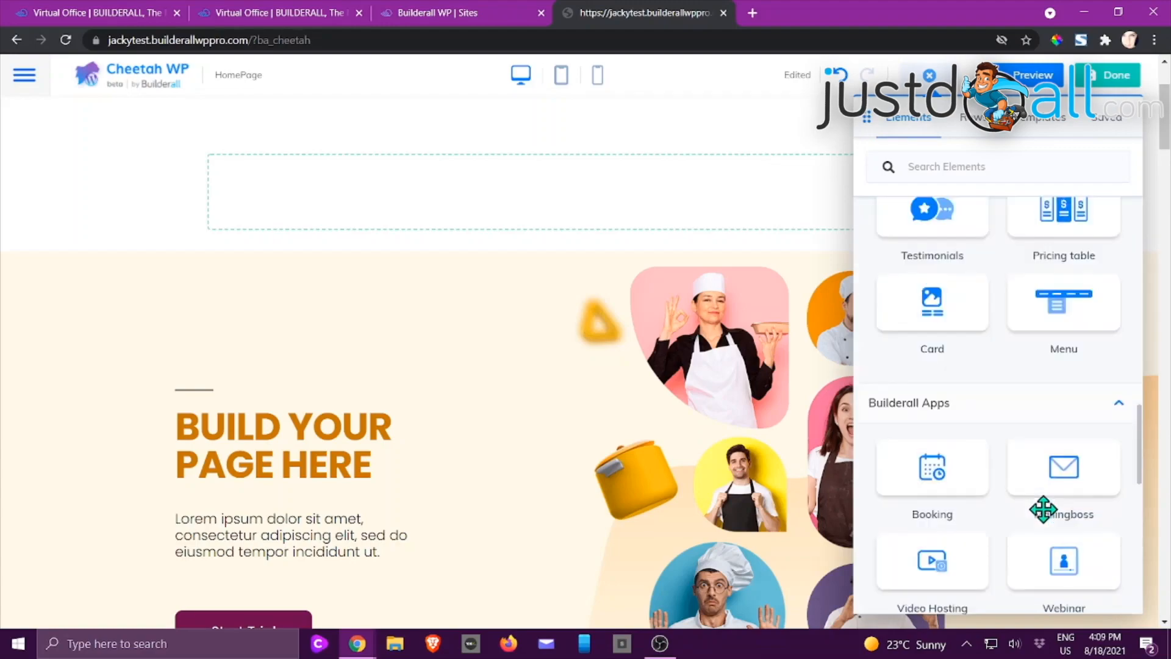
scroll(1050, 518, up, 8)
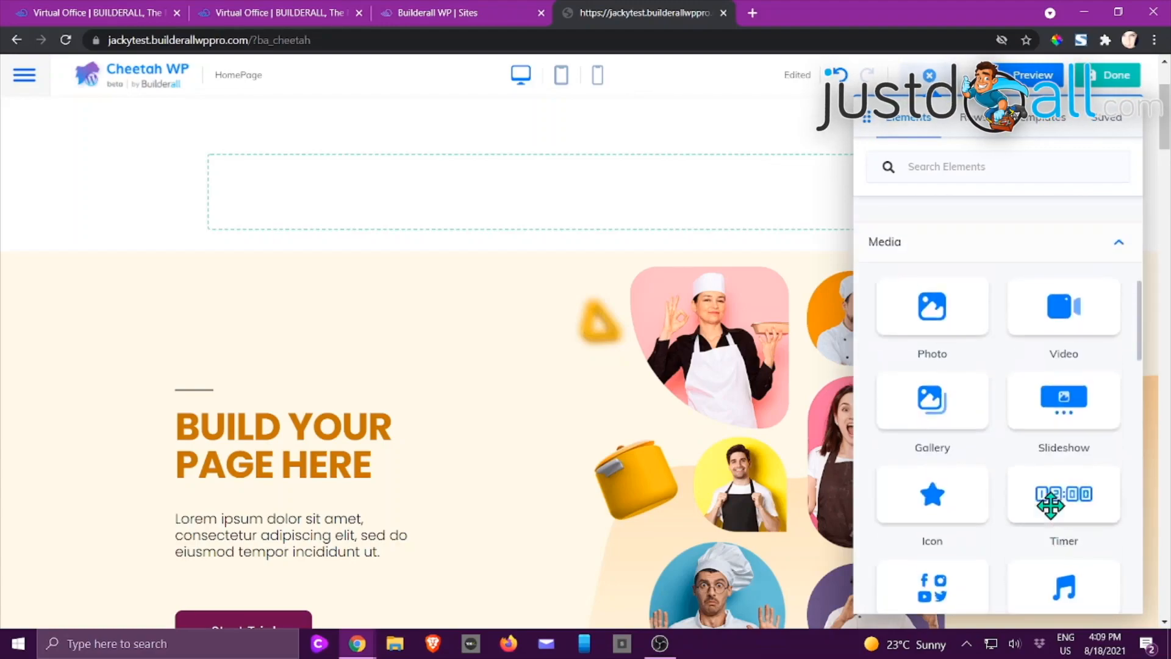
scroll(1037, 496, up, 3)
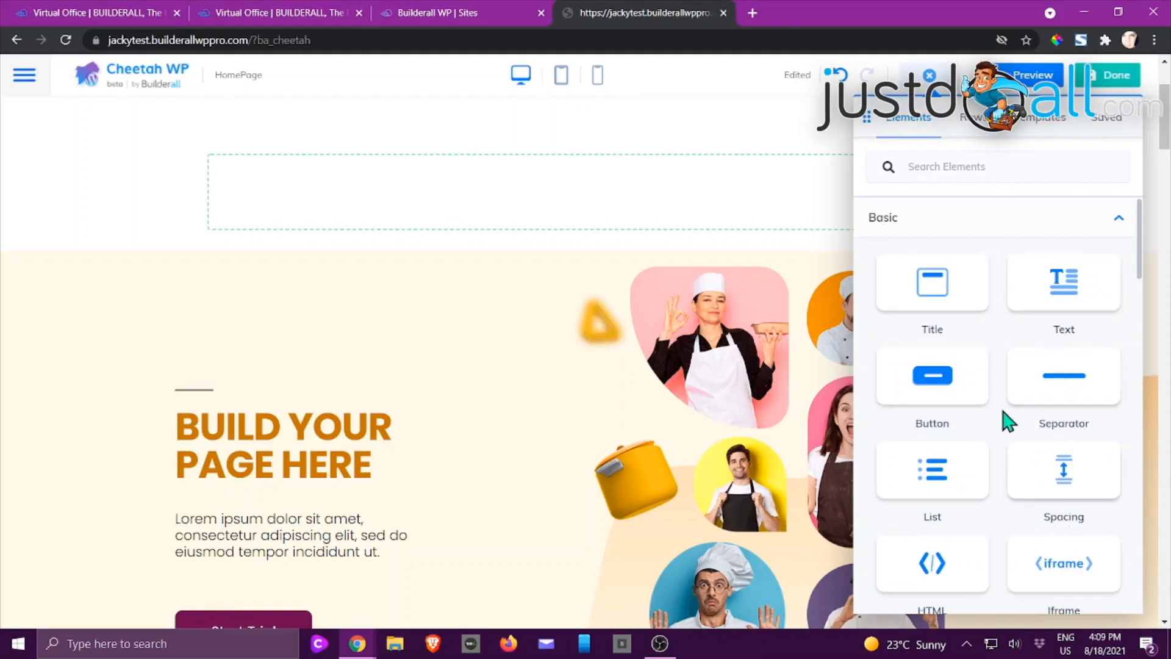
View the settings of the chef collage photo and the BUILD YOUR PAGE HERE title, and cancel without saving.
click(759, 361)
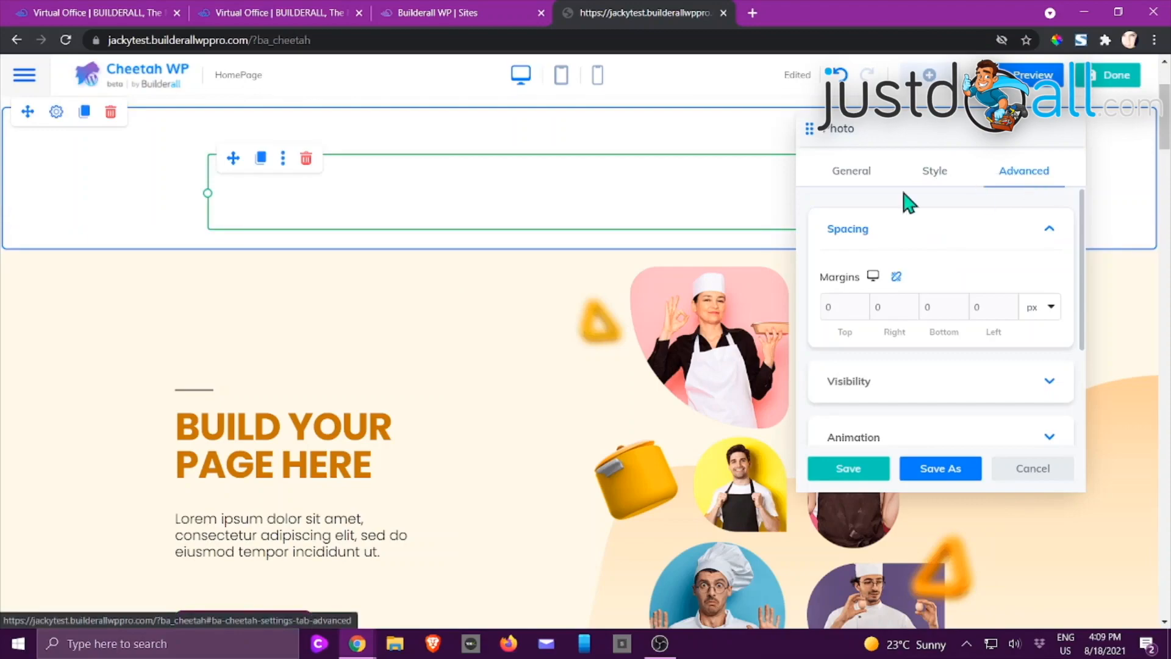
click(364, 427)
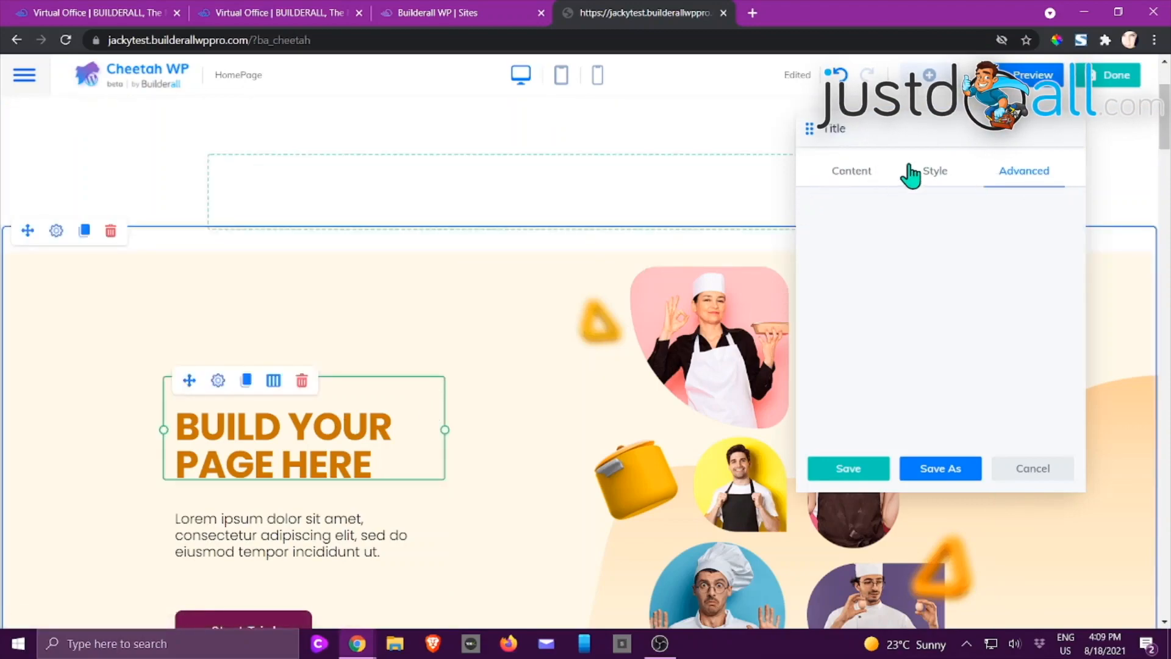
click(1033, 470)
Try moving the chef collage photo into the empty row above the hero section.
click(704, 382)
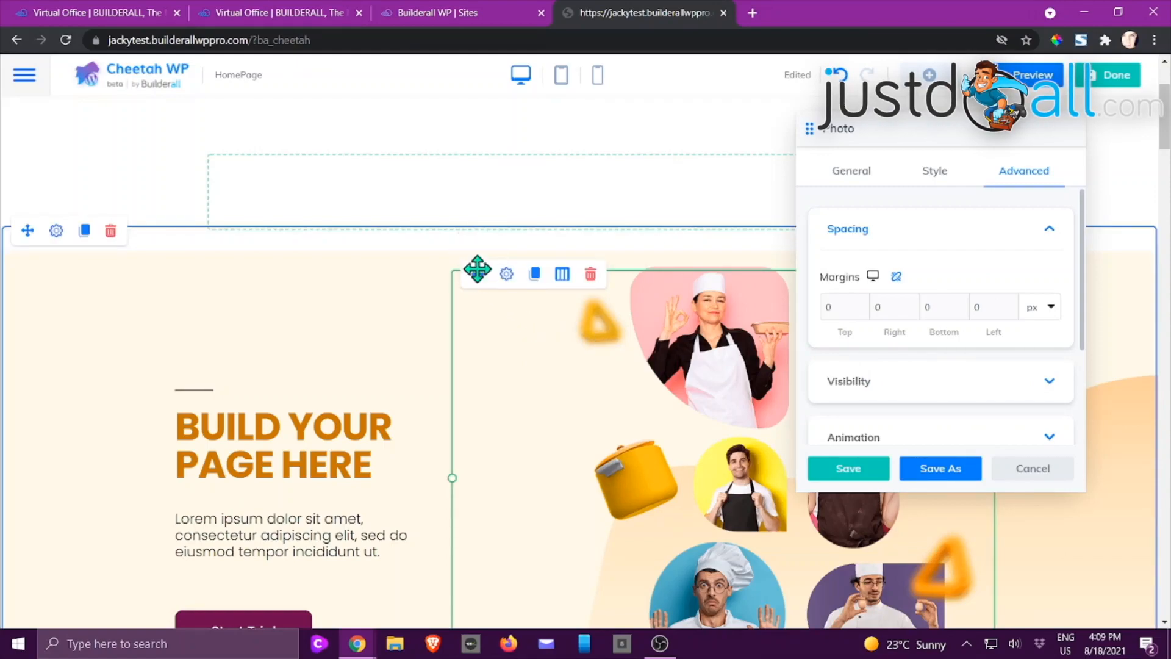
drag(475, 270, 806, 511)
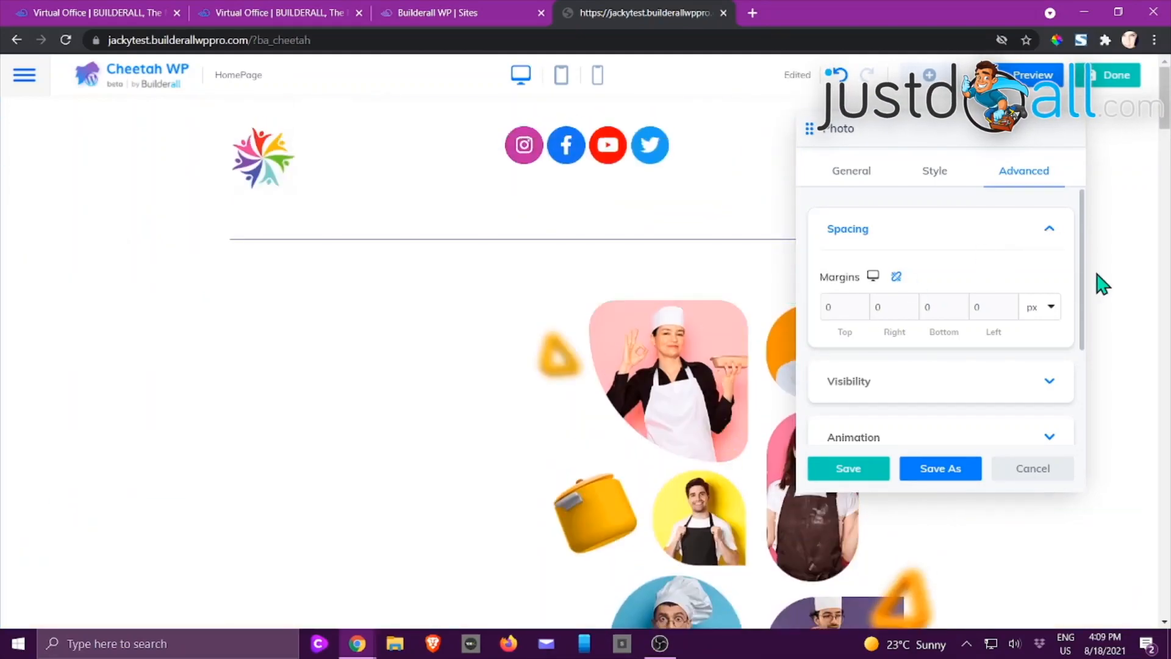
key(alt+Tab)
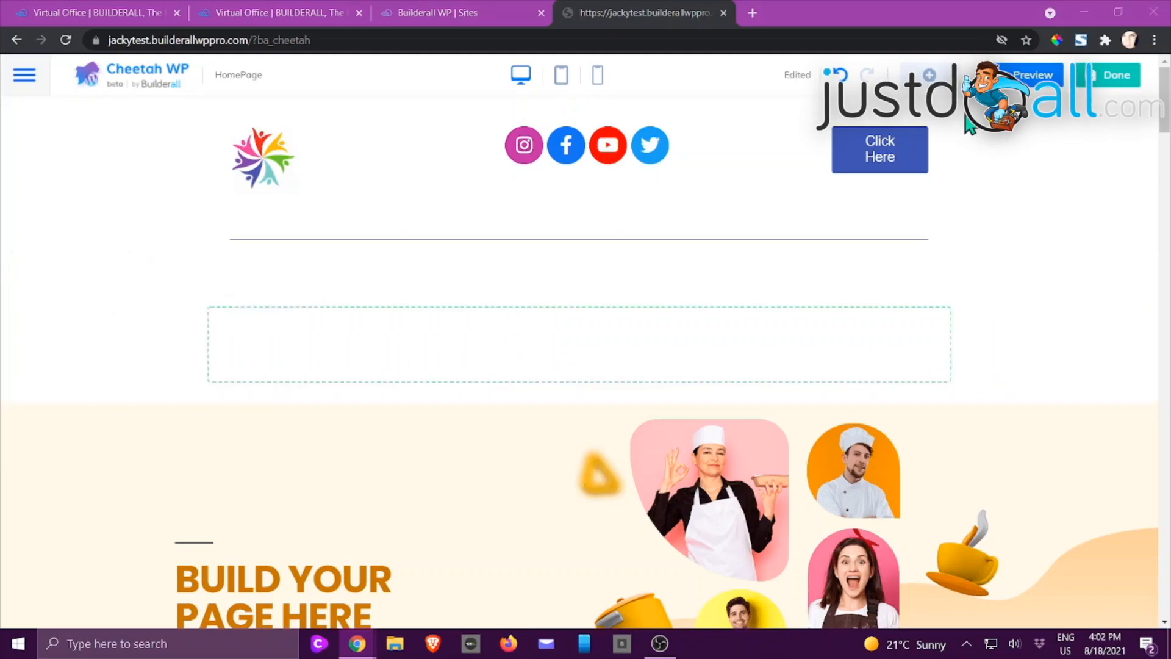
Place a Booking element from Builderall Apps in the empty row below the header and show its Booking Options.
click(930, 76)
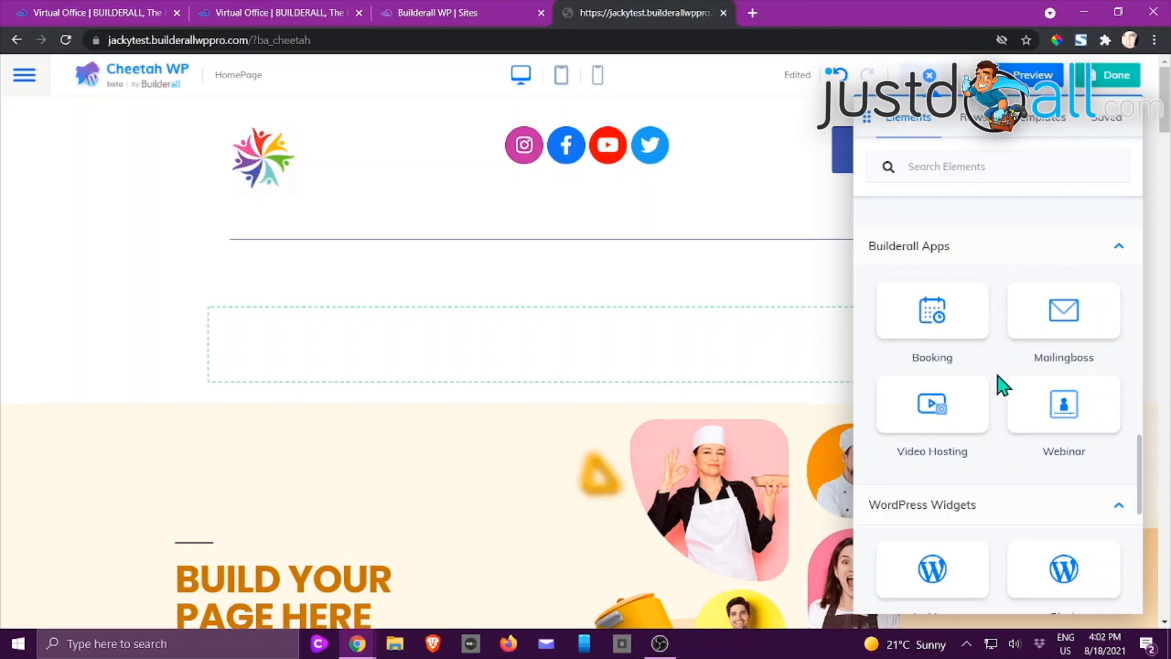
drag(933, 308, 526, 393)
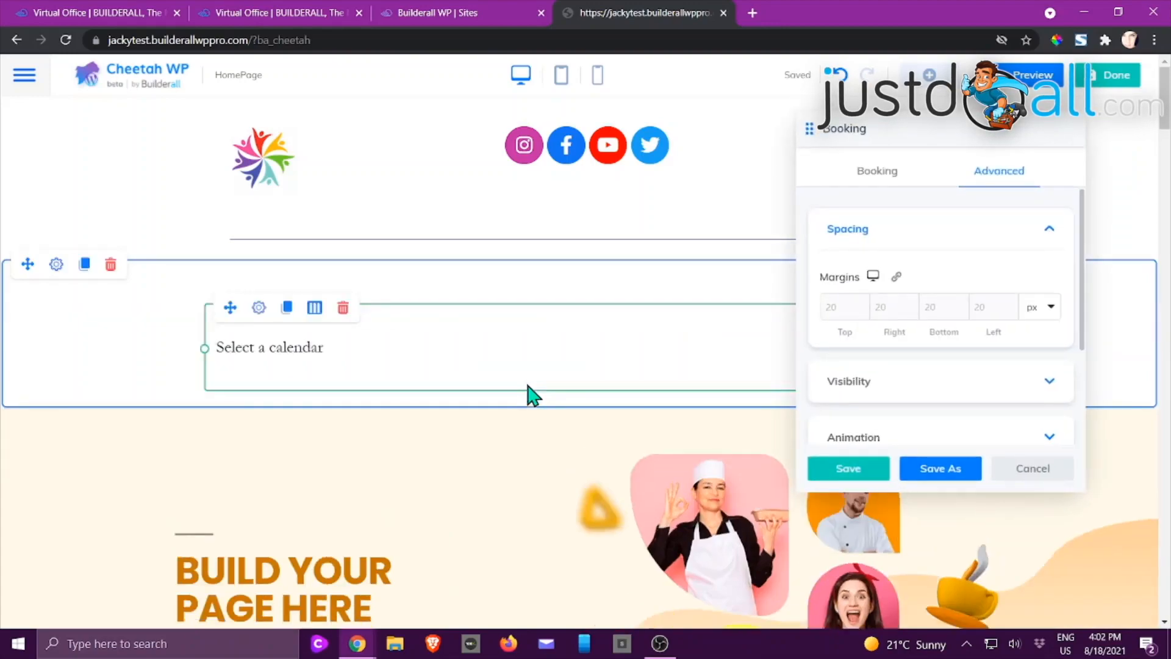
click(867, 178)
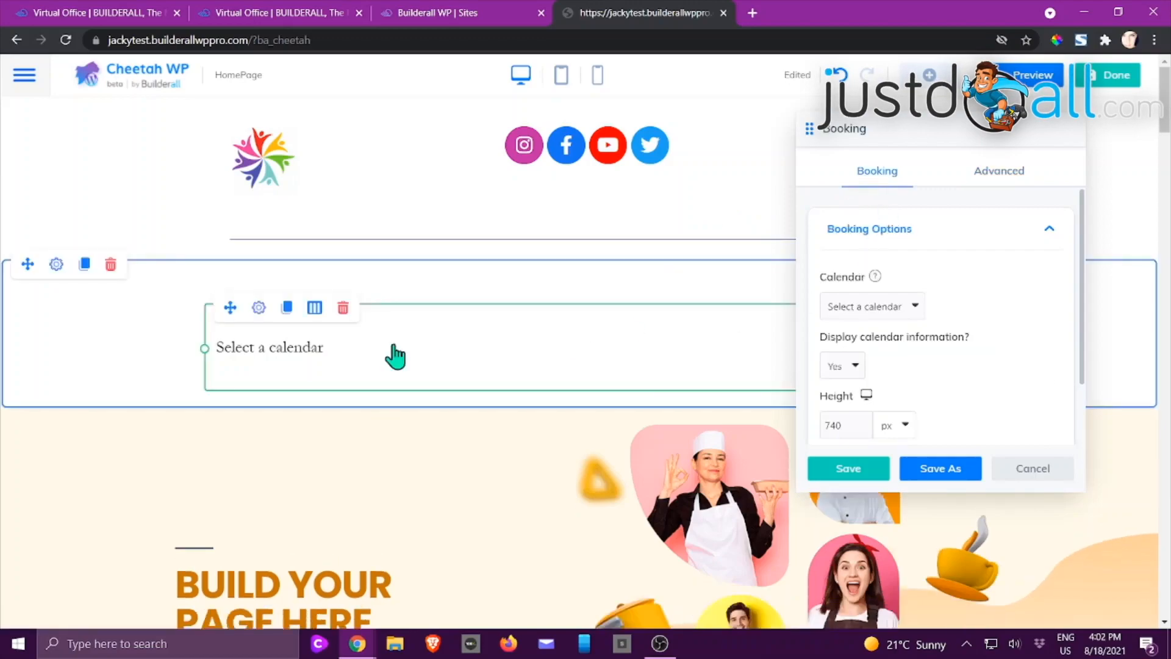
Set the Booking element's calendar to Health Coach2.
click(917, 307)
click(989, 359)
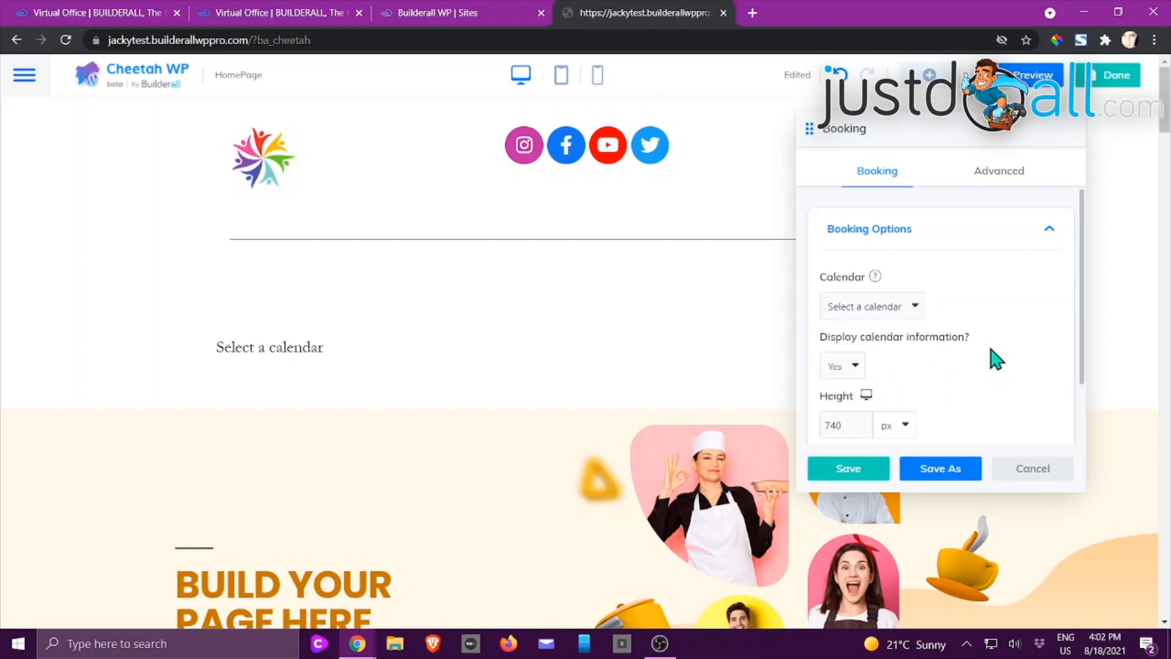
scroll(994, 358, down, 1)
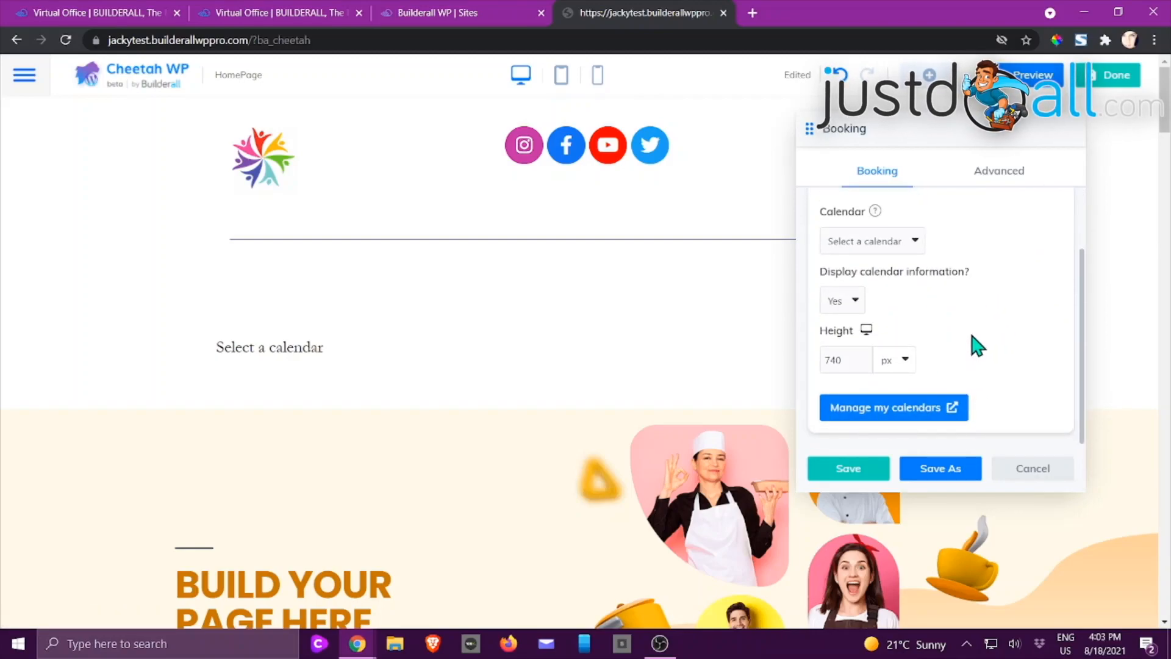
scroll(979, 345, up, 2)
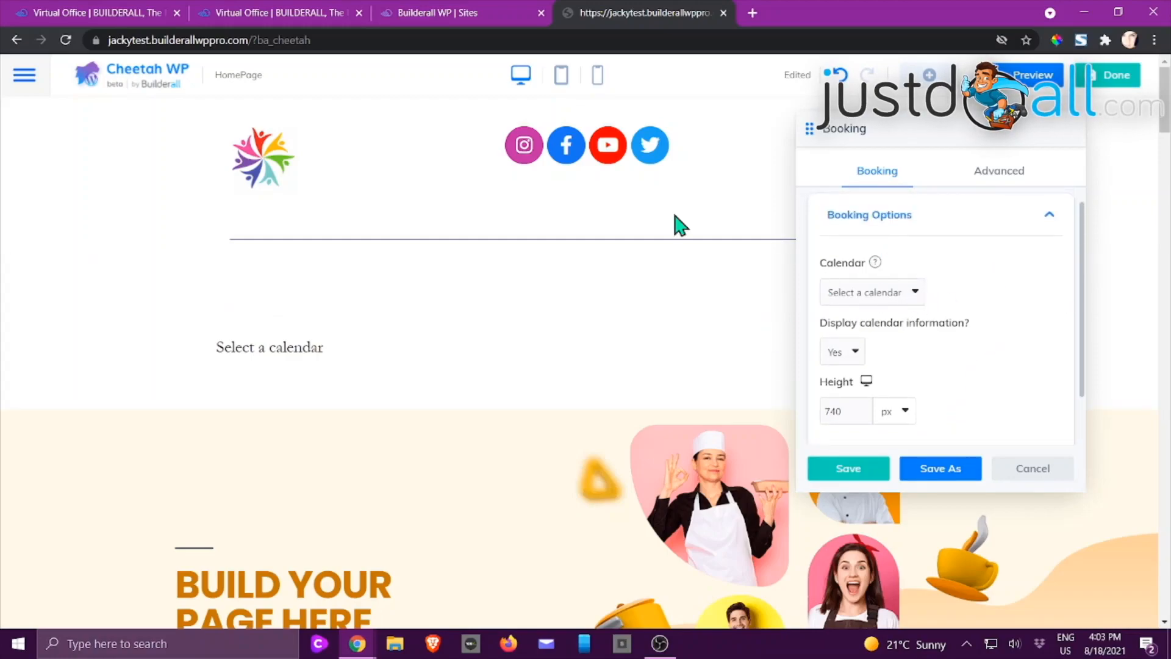
click(915, 294)
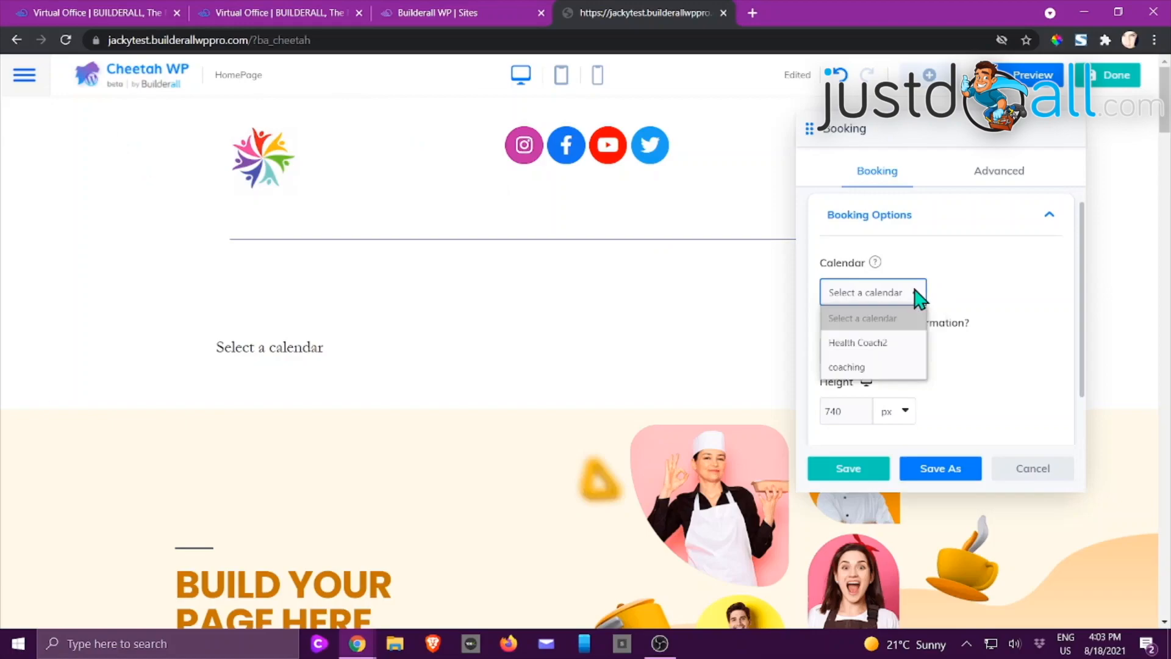
click(879, 346)
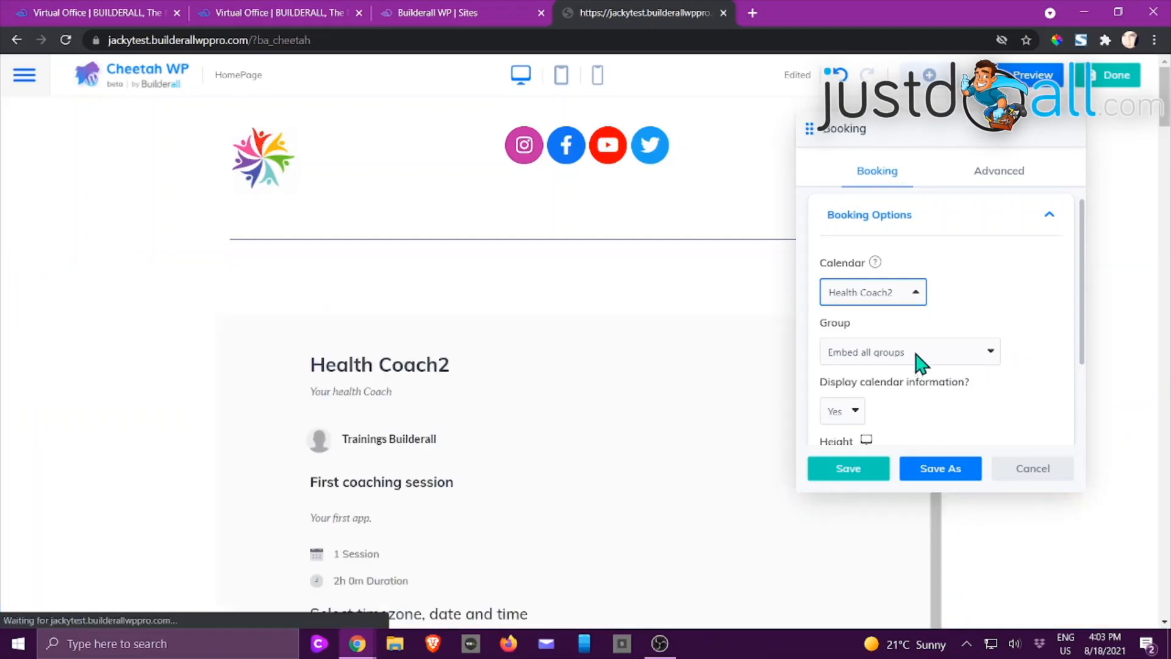
Look through the Booking element's group, calendar information and height options without changing them.
click(986, 360)
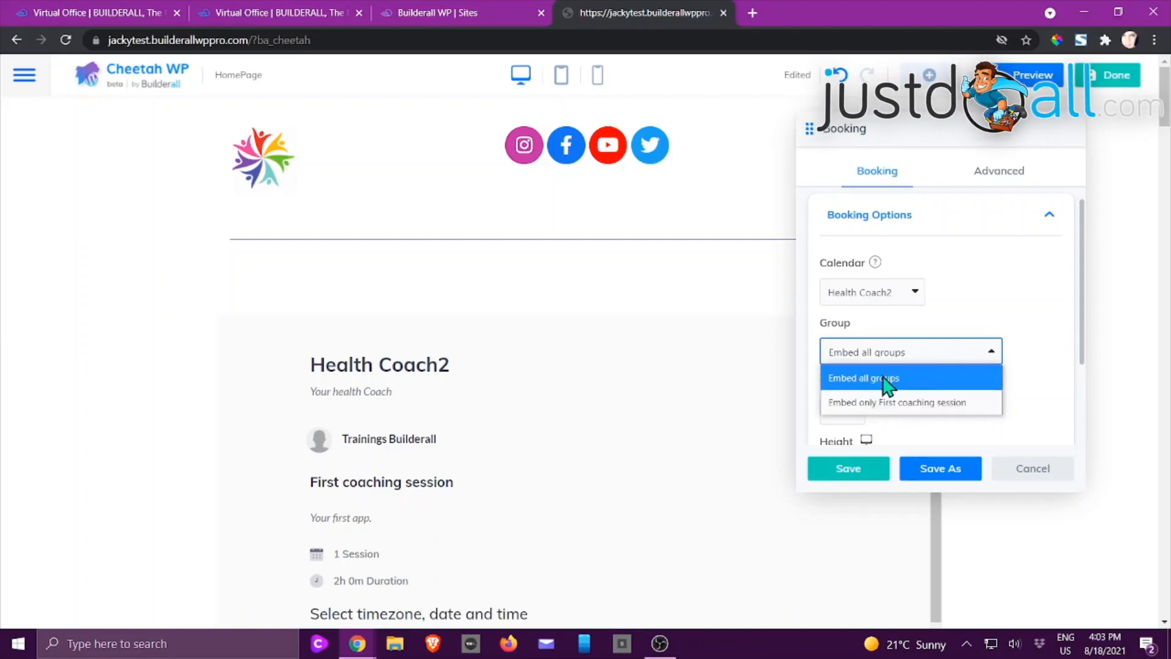
click(959, 301)
scroll(958, 295, down, 2)
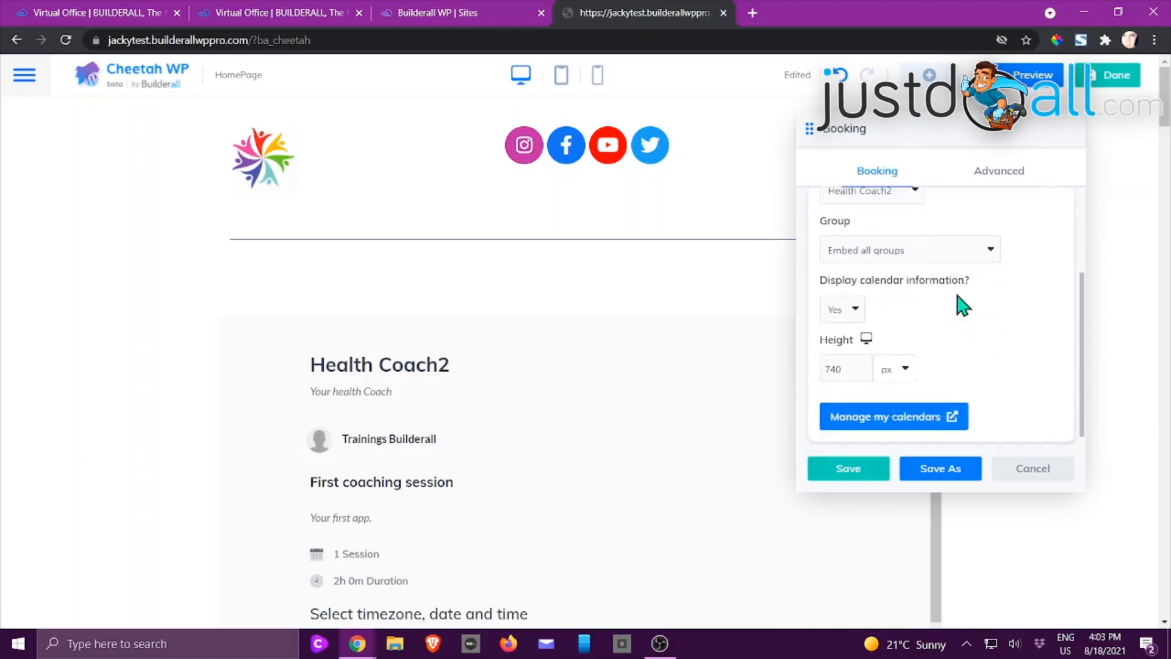
click(857, 314)
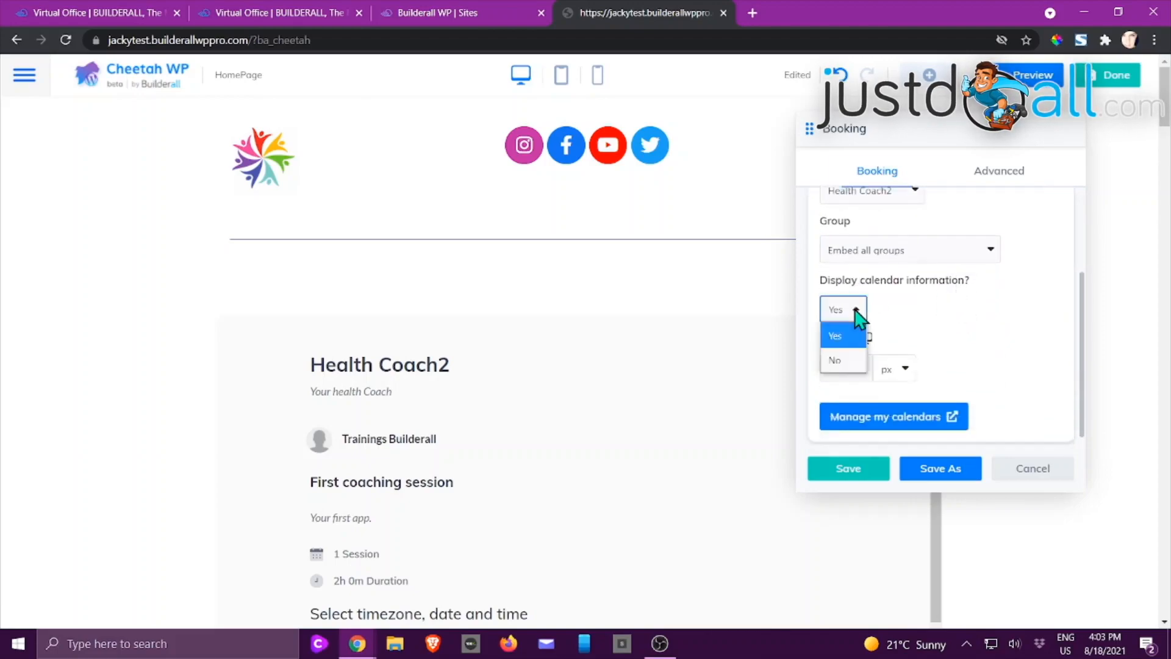
click(857, 314)
scroll(848, 338, down, 1)
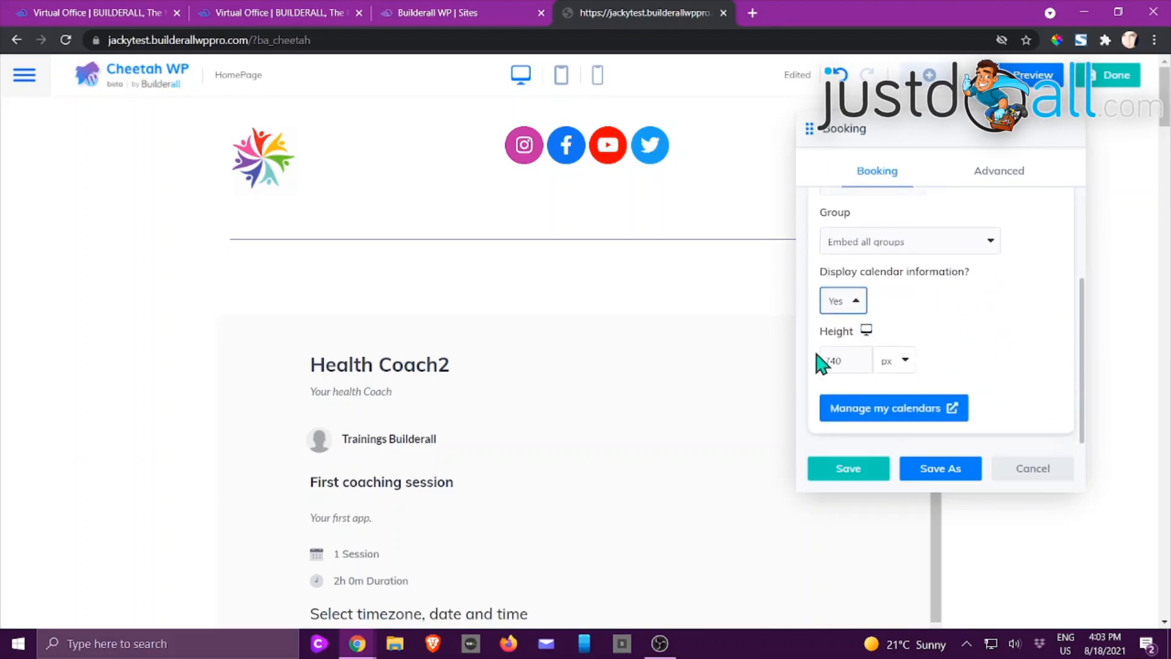
scroll(1012, 341, up, 2)
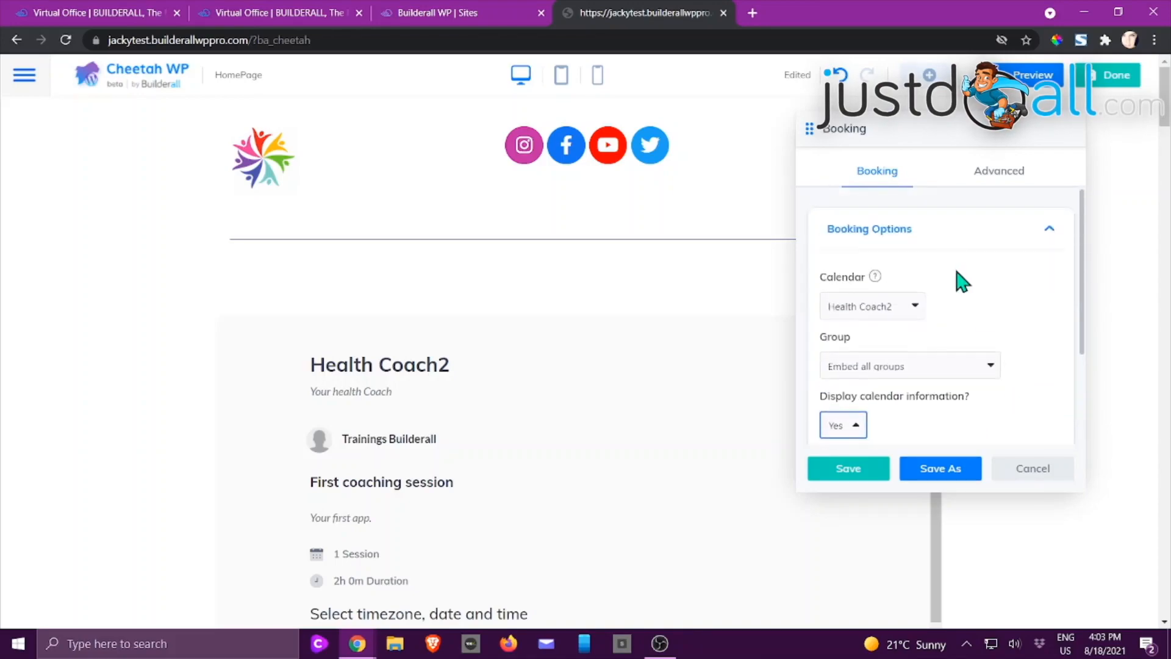
View the Booking element's Advanced spacing and visibility settings, and cancel the element without saving.
click(1001, 178)
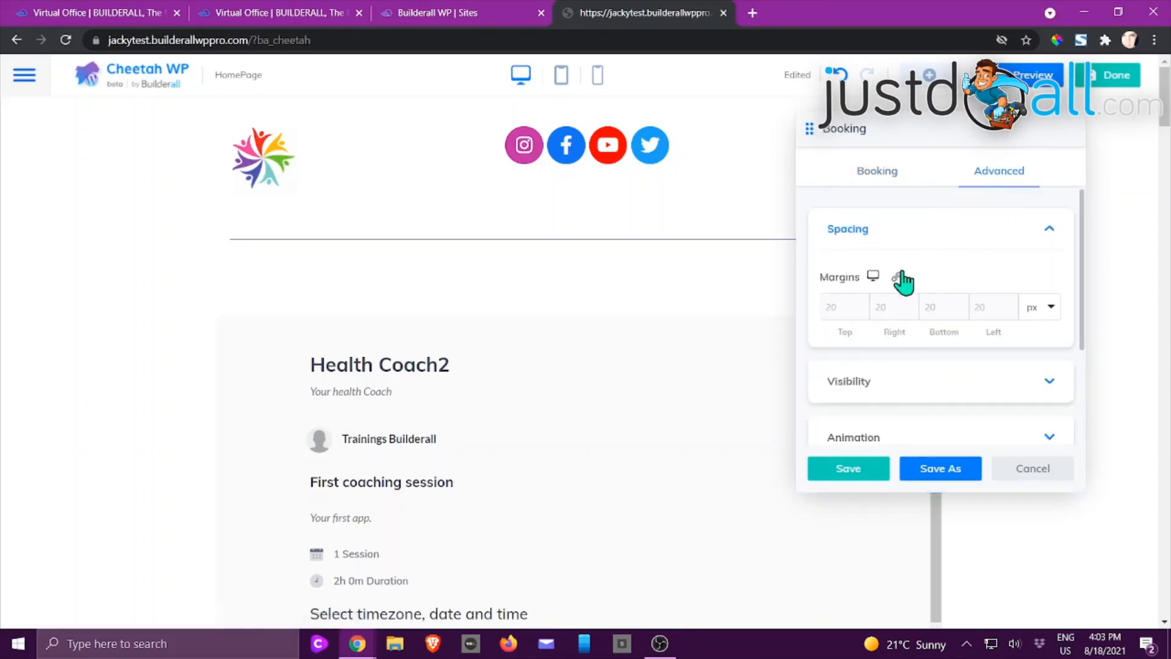
scroll(942, 298, down, 2)
scroll(942, 297, up, 2)
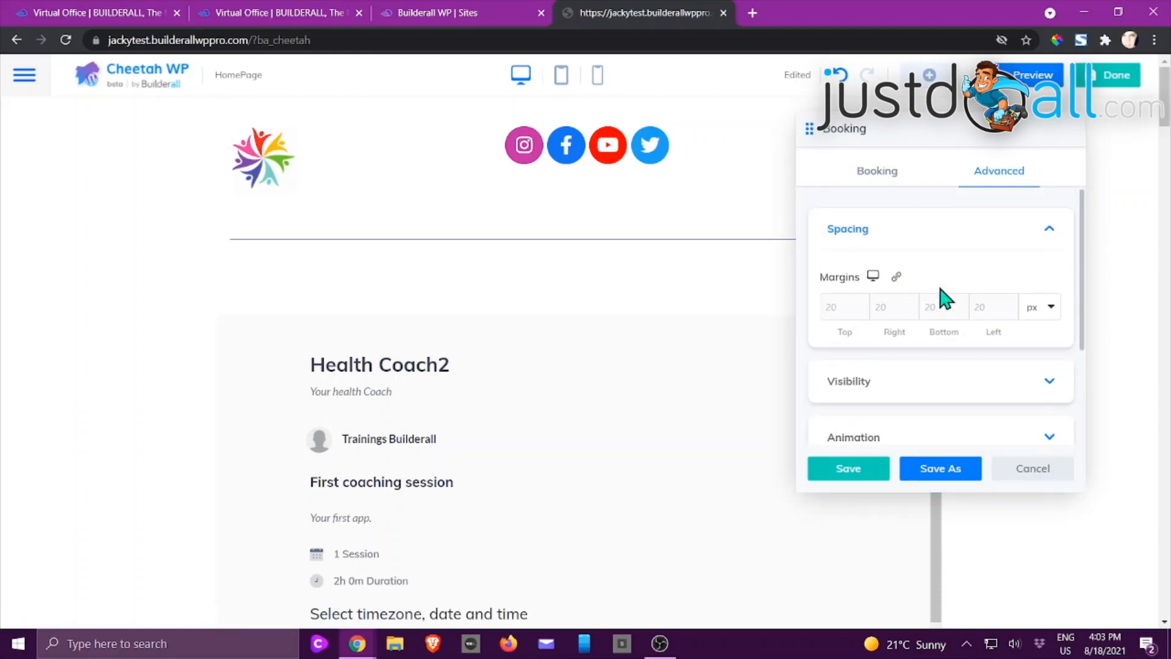
scroll(944, 298, down, 2)
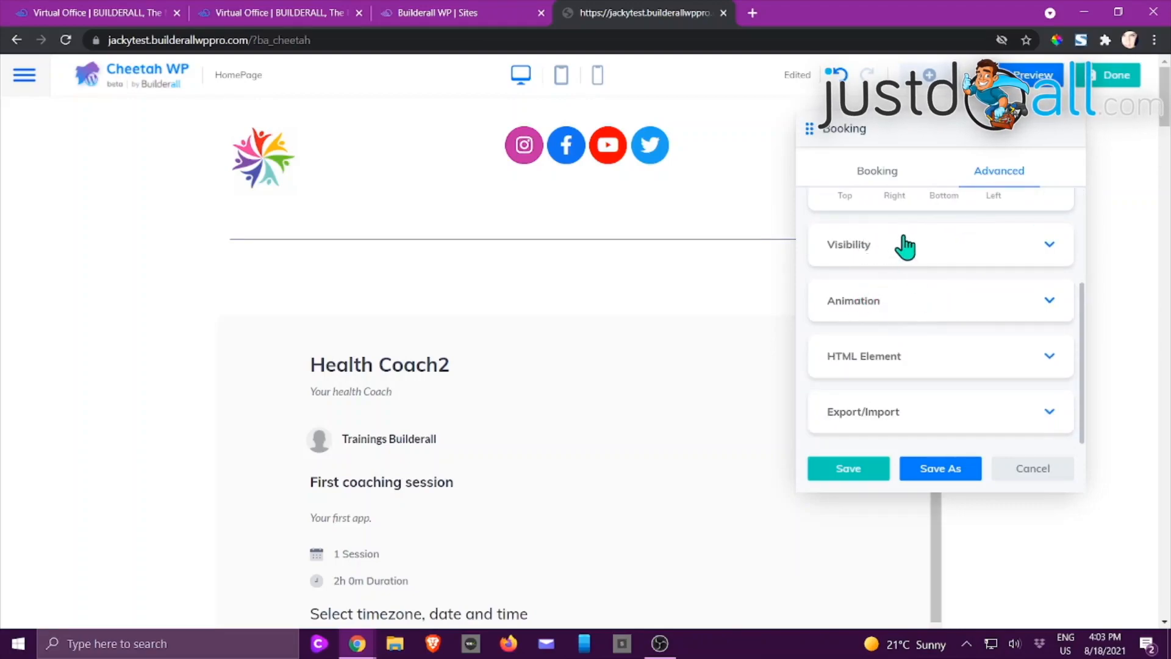
click(876, 249)
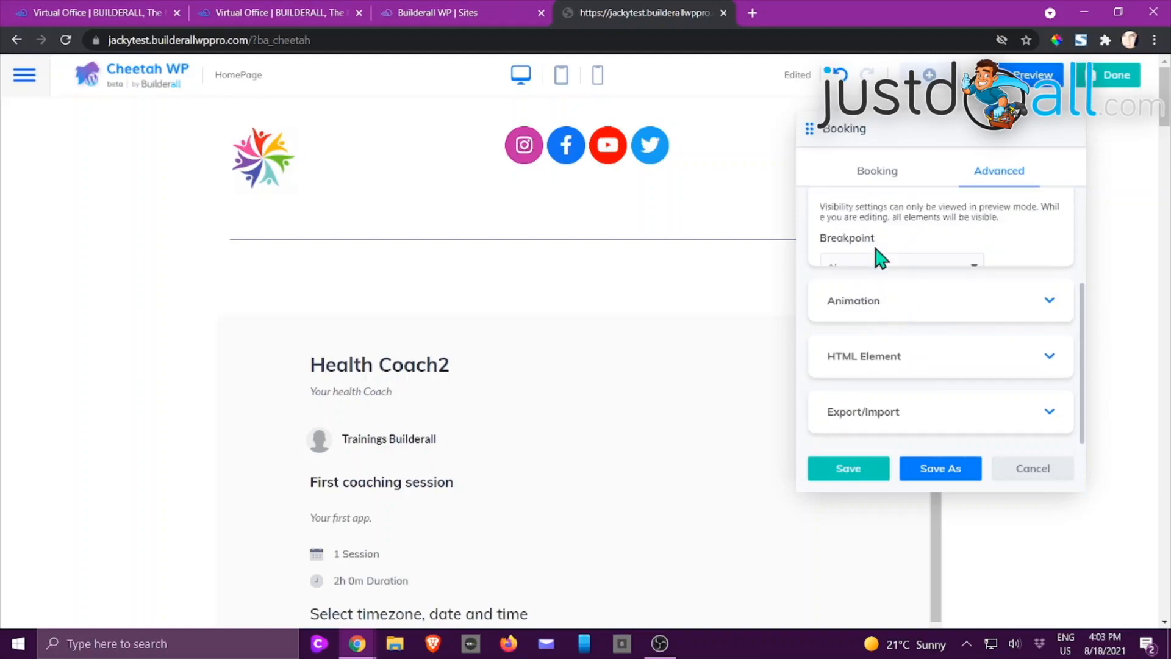
scroll(980, 296, up, 3)
scroll(980, 295, down, 4)
scroll(981, 295, down, 1)
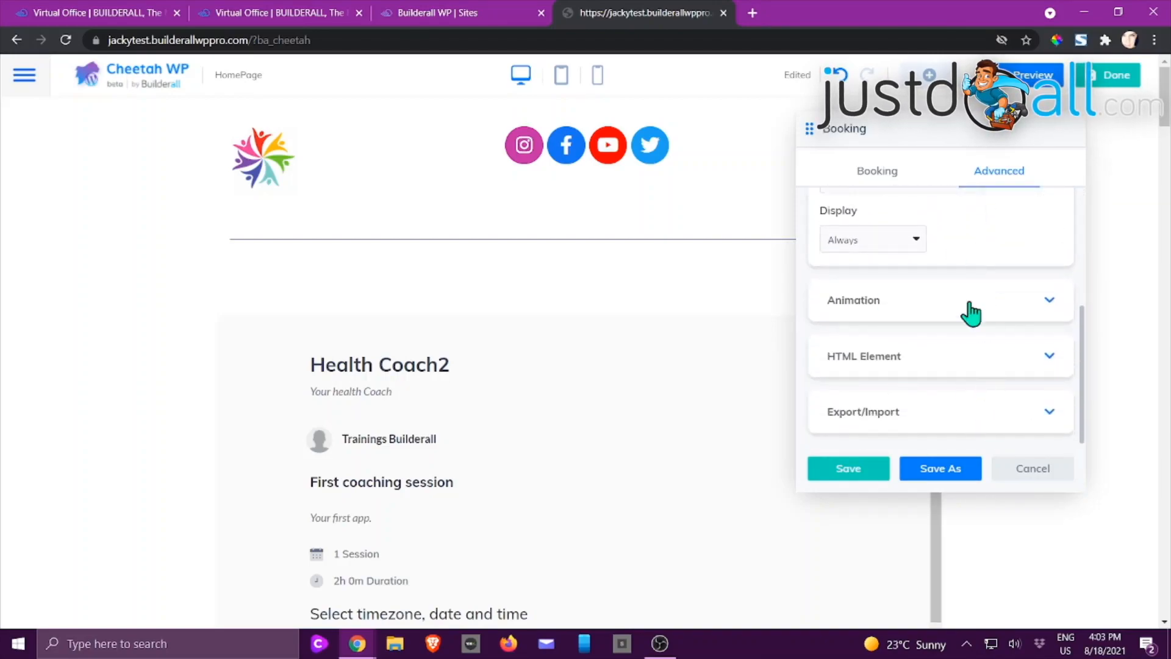
scroll(951, 354, up, 4)
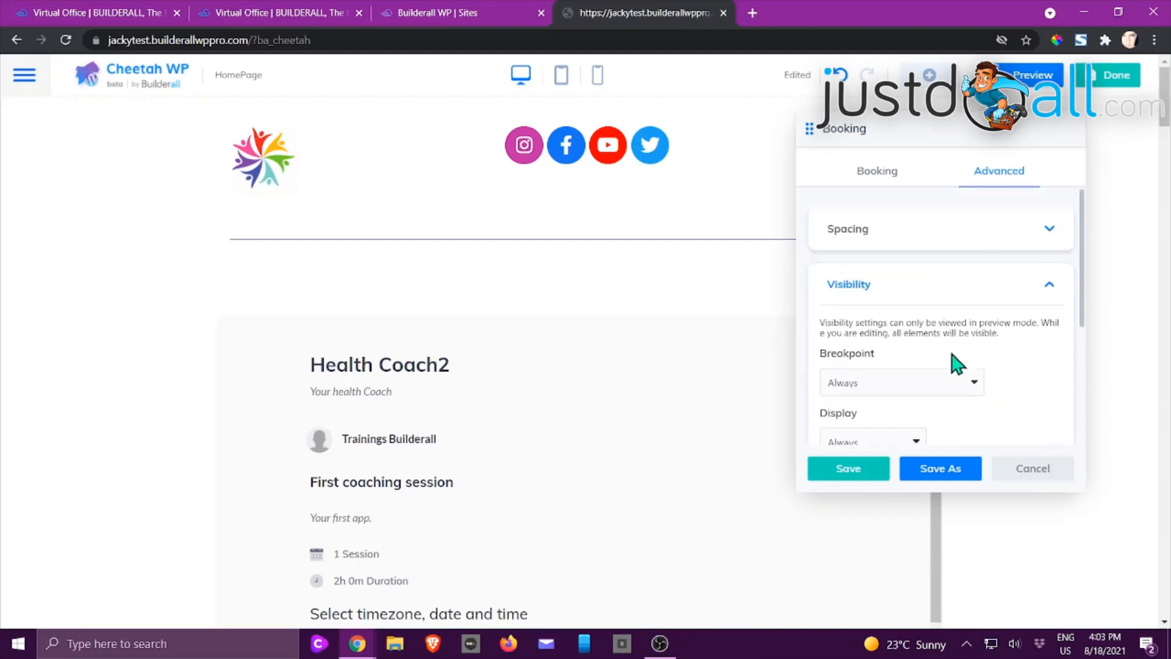
click(1031, 468)
Place a Mailingboss element from Builderall Apps in the empty row below the header and choose the Viral Contest $100 list.
click(928, 75)
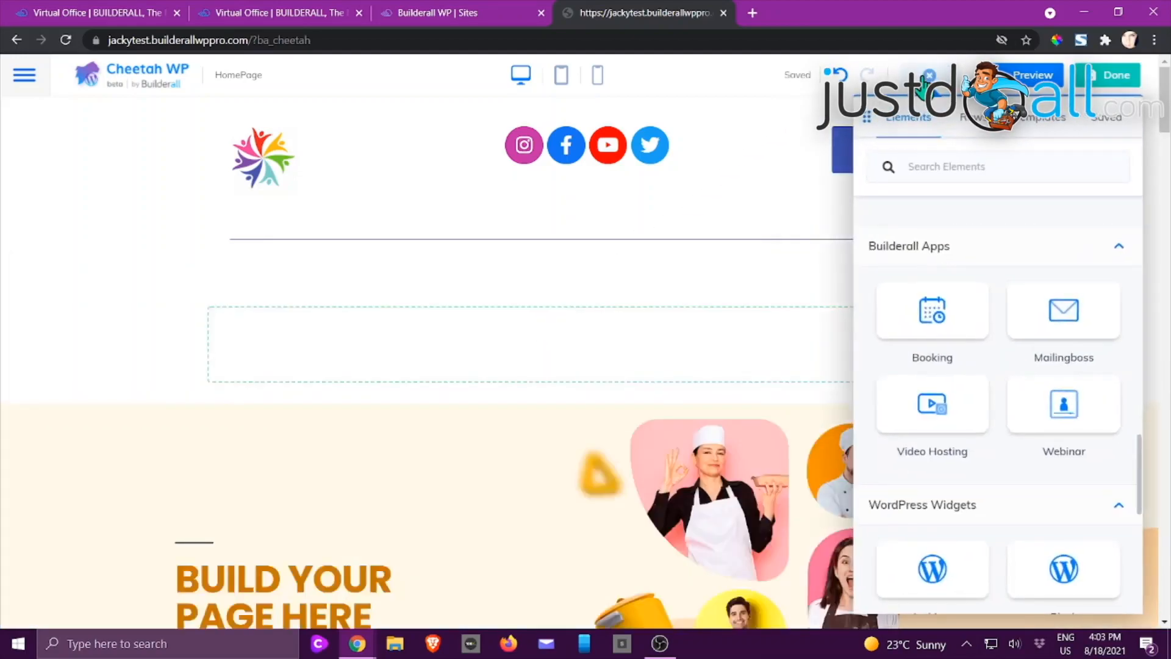
drag(1061, 310, 515, 384)
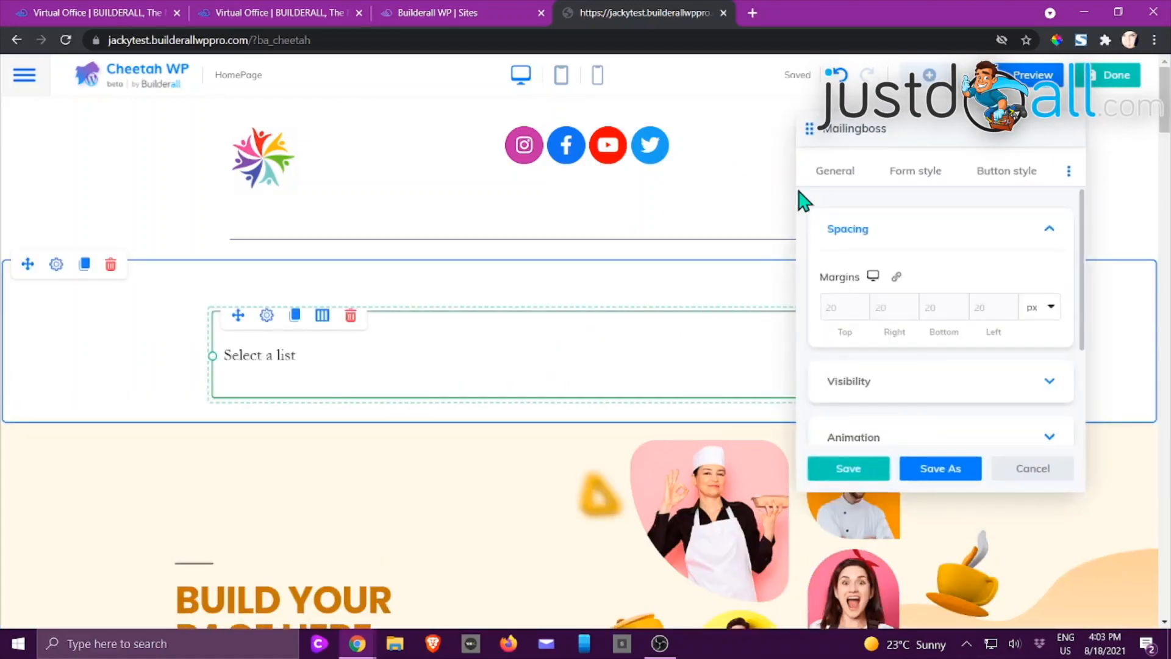
click(834, 174)
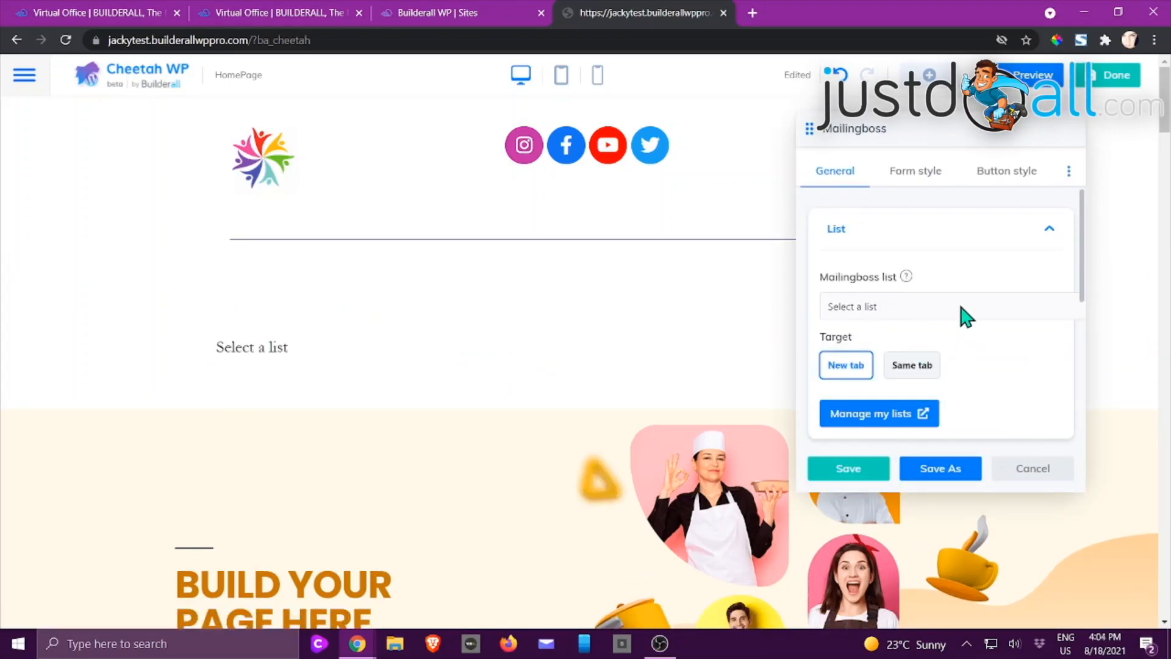
click(965, 317)
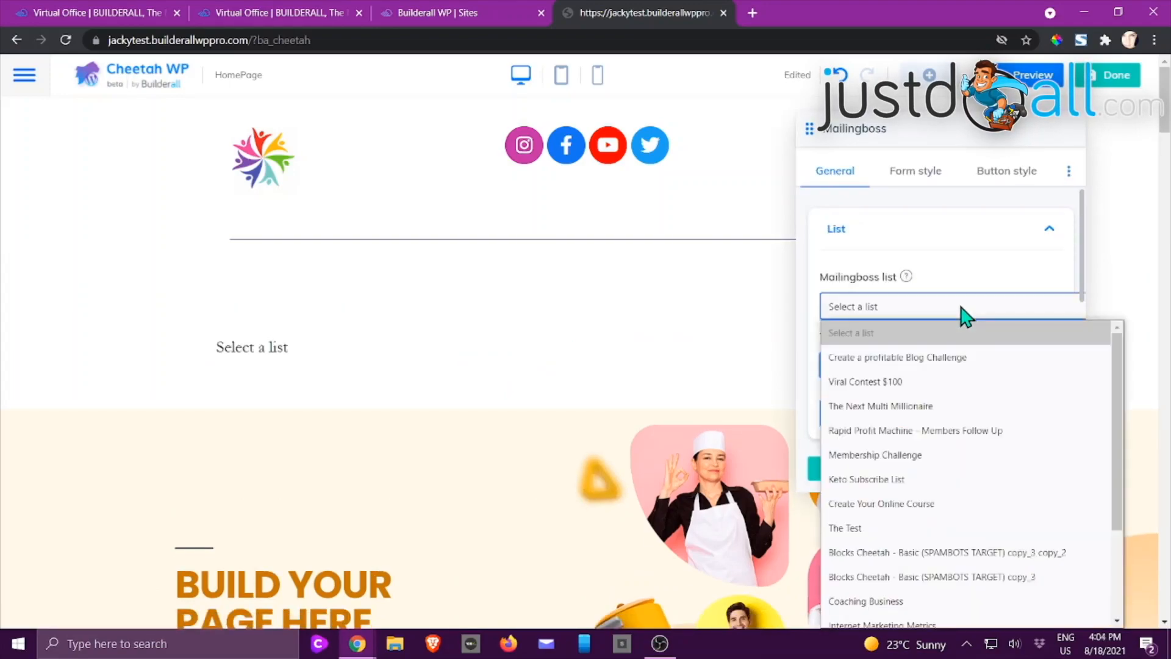
click(898, 385)
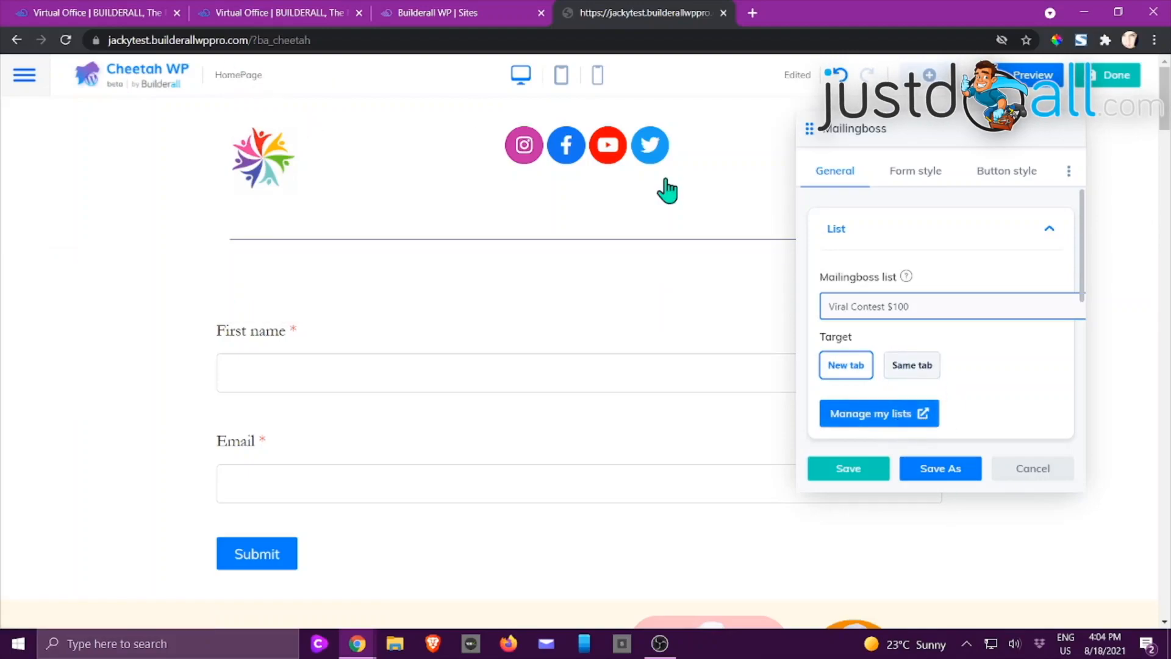
View the Mailingboss form style and button style settings, and cancel the element without saving.
click(909, 175)
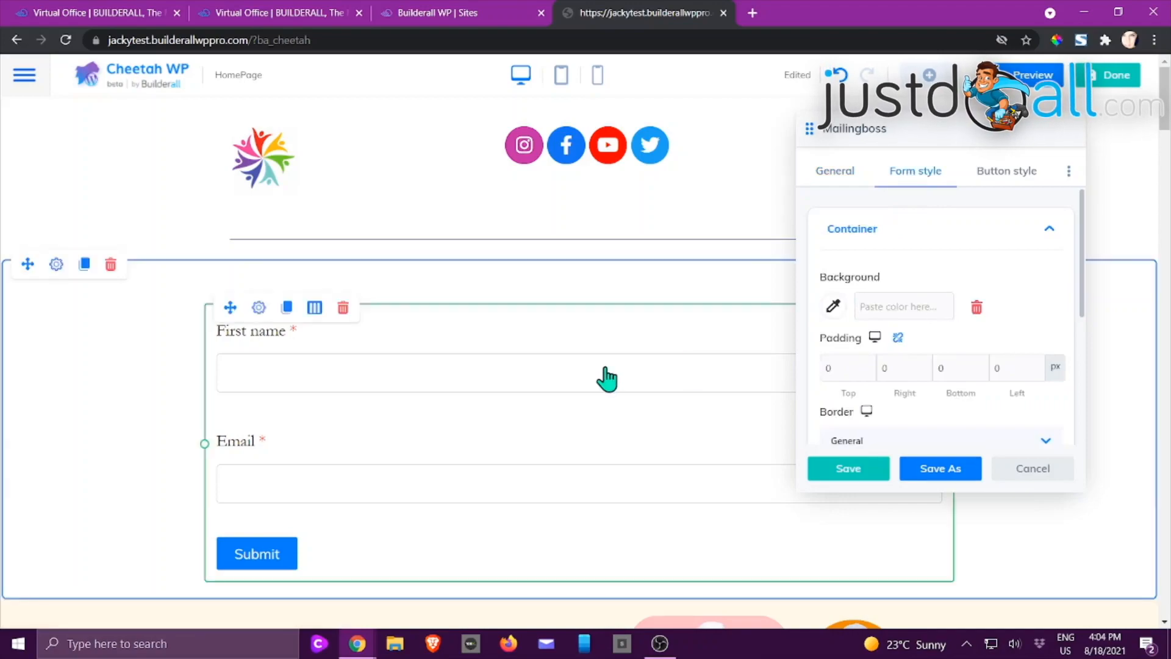
scroll(890, 341, down, 3)
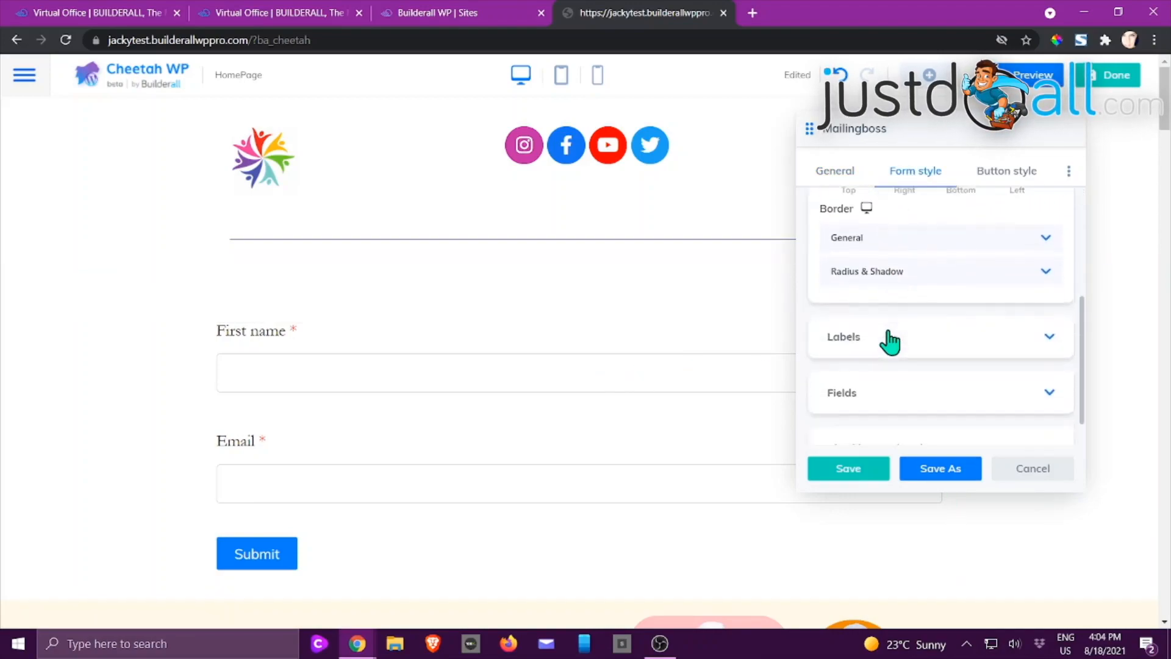
scroll(892, 338, down, 1)
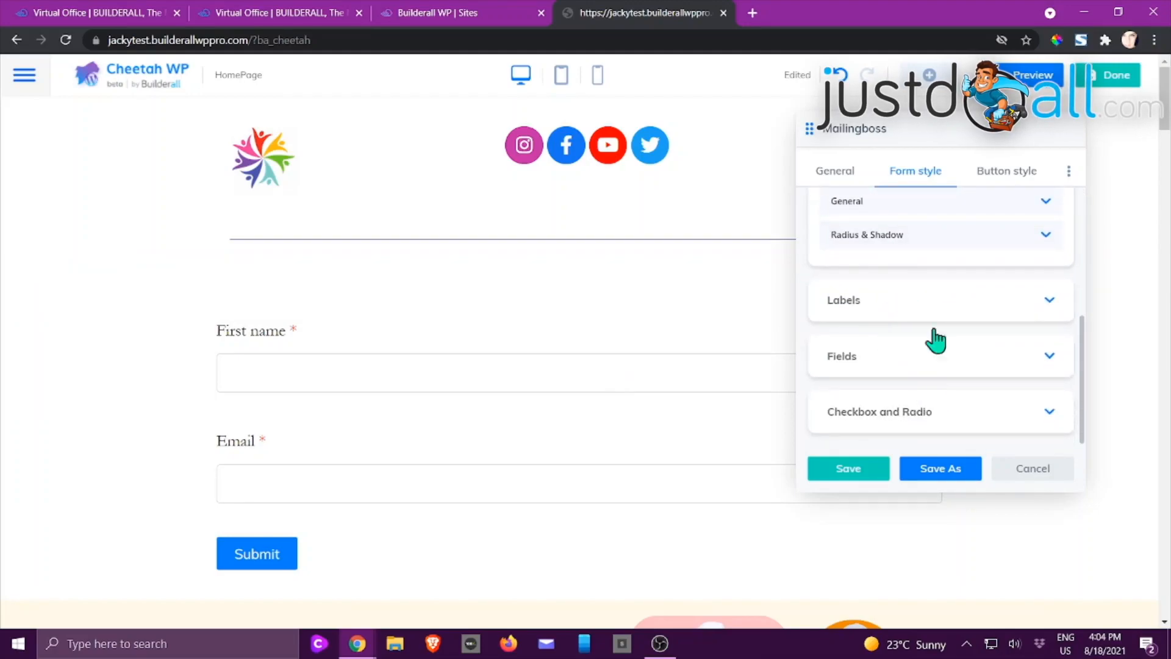
click(1011, 181)
scroll(928, 283, down, 1)
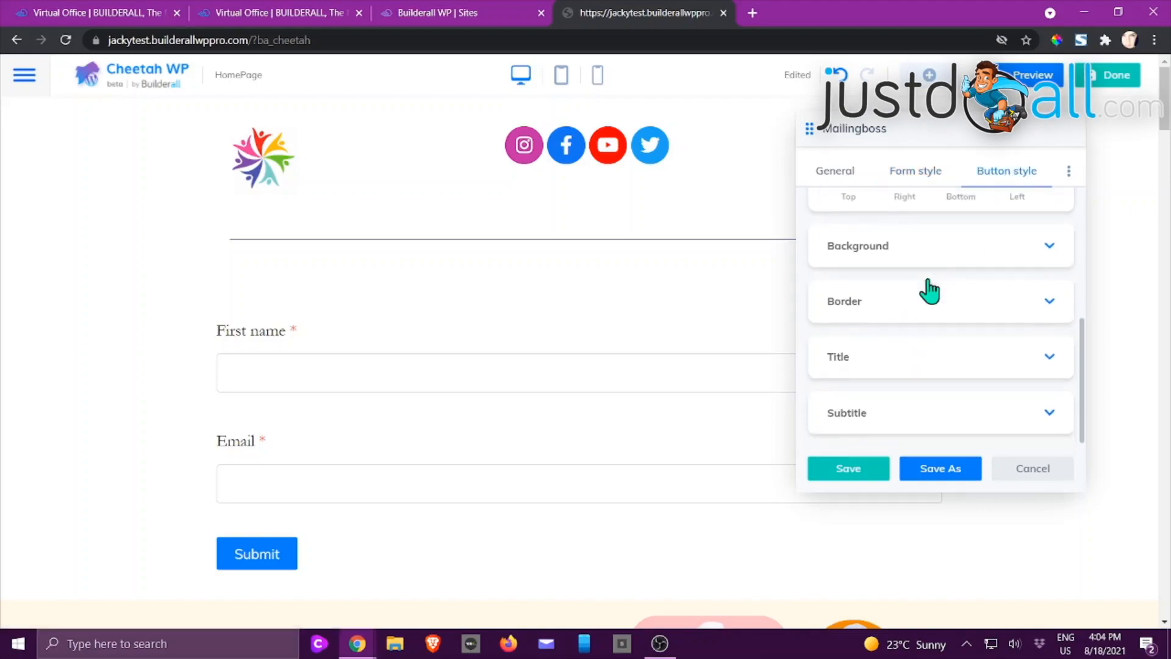
scroll(946, 296, up, 3)
scroll(945, 291, down, 2)
scroll(948, 297, down, 1)
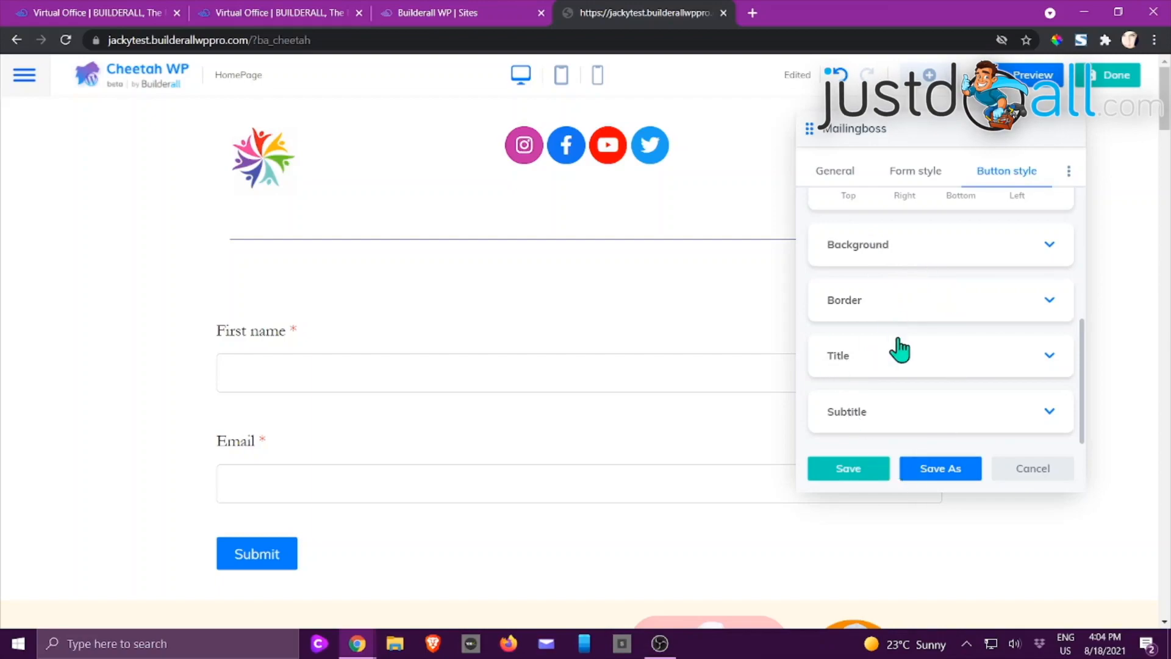
click(1030, 473)
Place a Video Hosting element from Builderall Apps in the empty row and choose a Project Murphy 4.0 testimonial video.
click(928, 76)
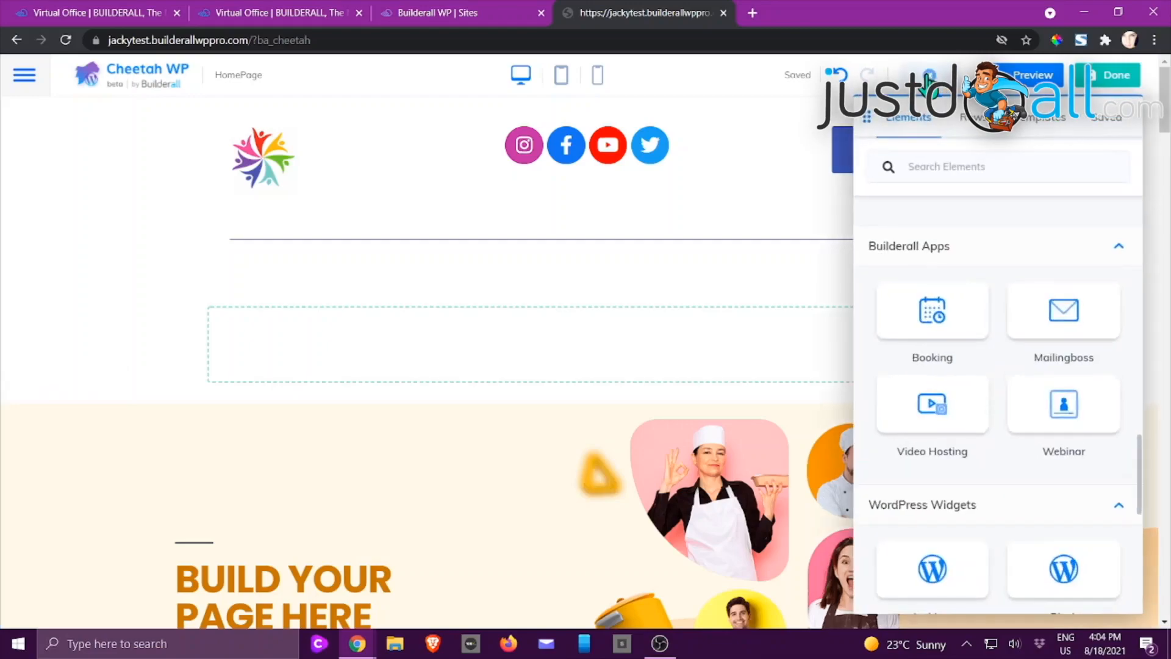
scroll(1001, 249, up, 3)
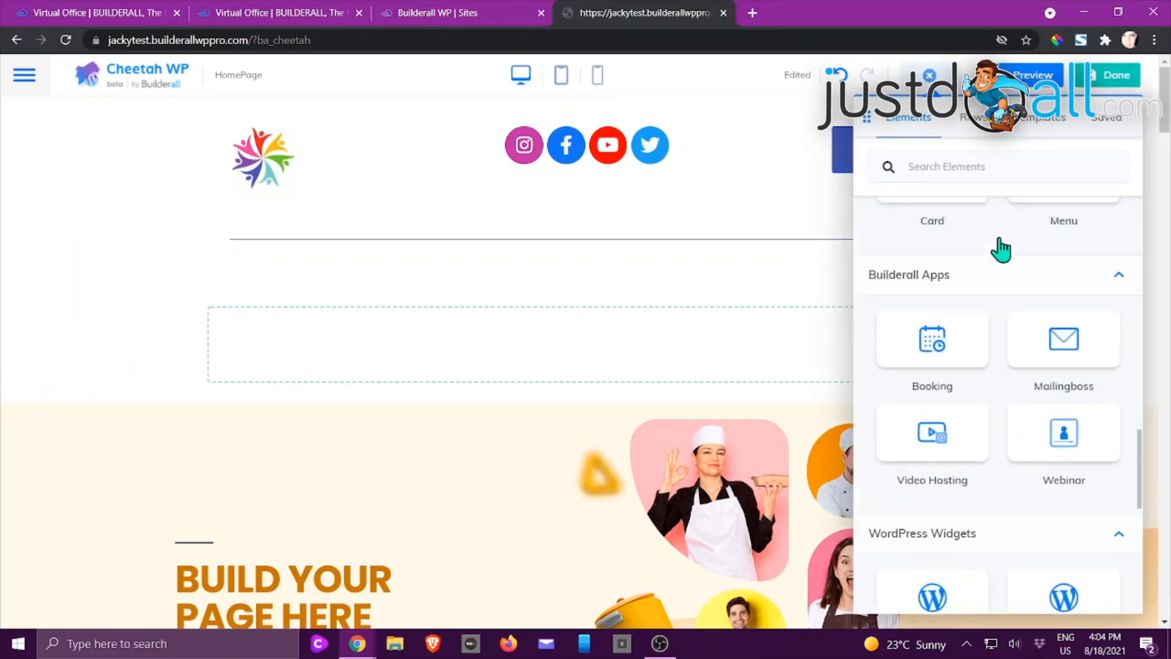
scroll(1007, 248, down, 5)
drag(933, 301, 591, 403)
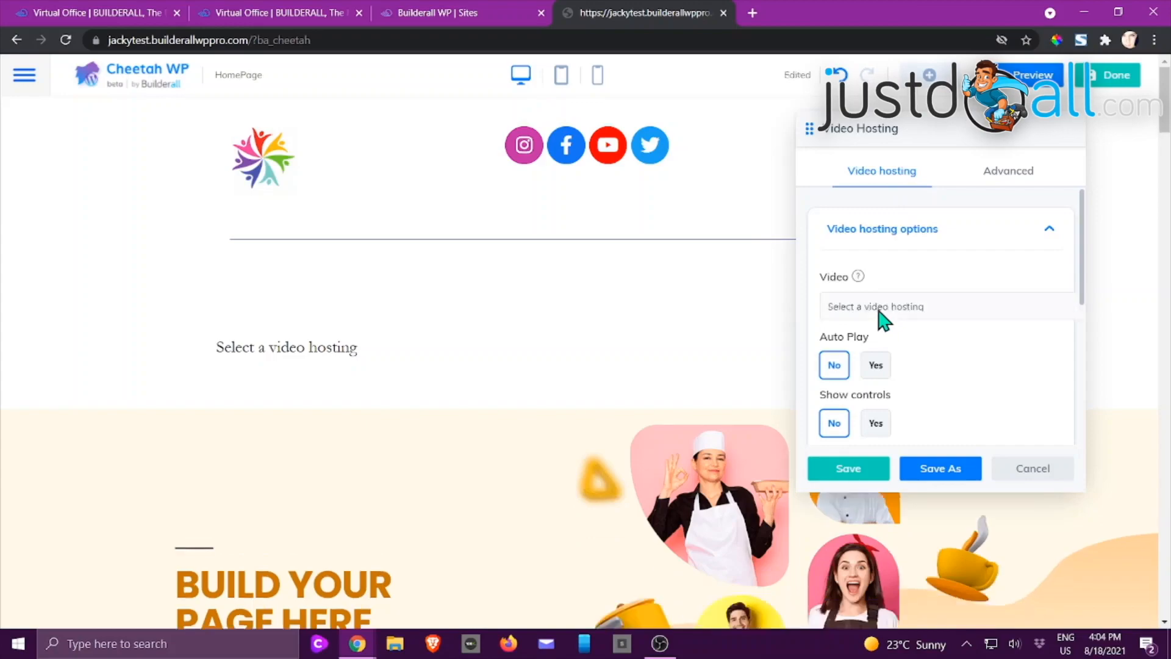
click(941, 307)
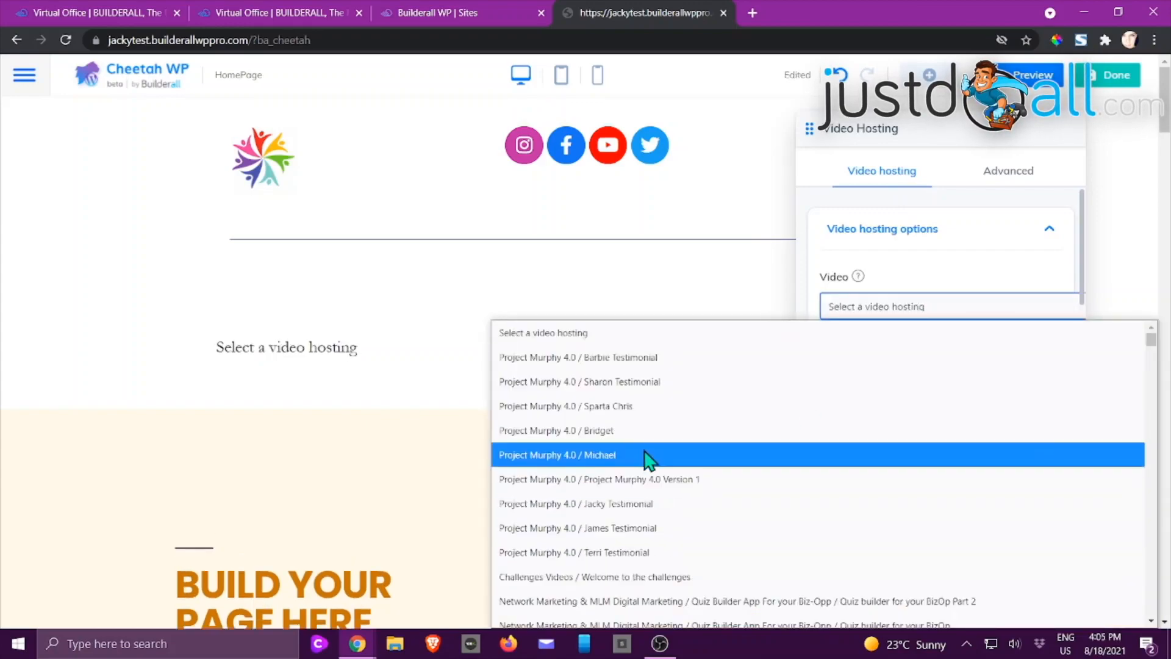
click(655, 498)
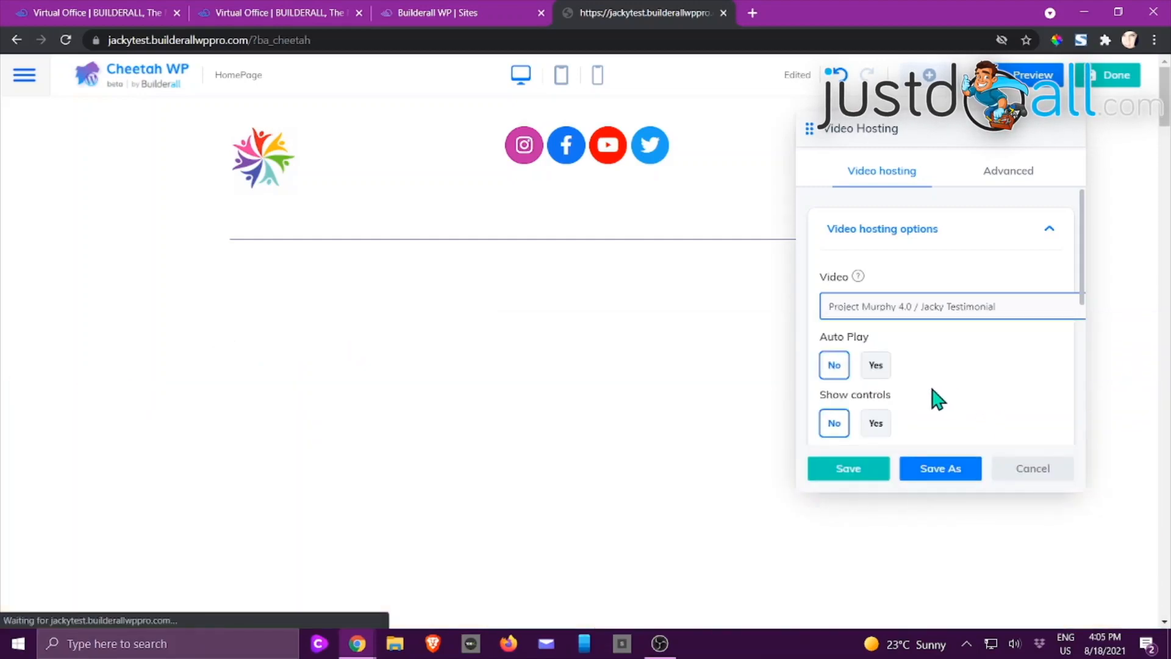
Try the video's Auto Play option and examine its controls, pause, loop and height options.
click(876, 375)
click(834, 366)
scroll(842, 372, down, 3)
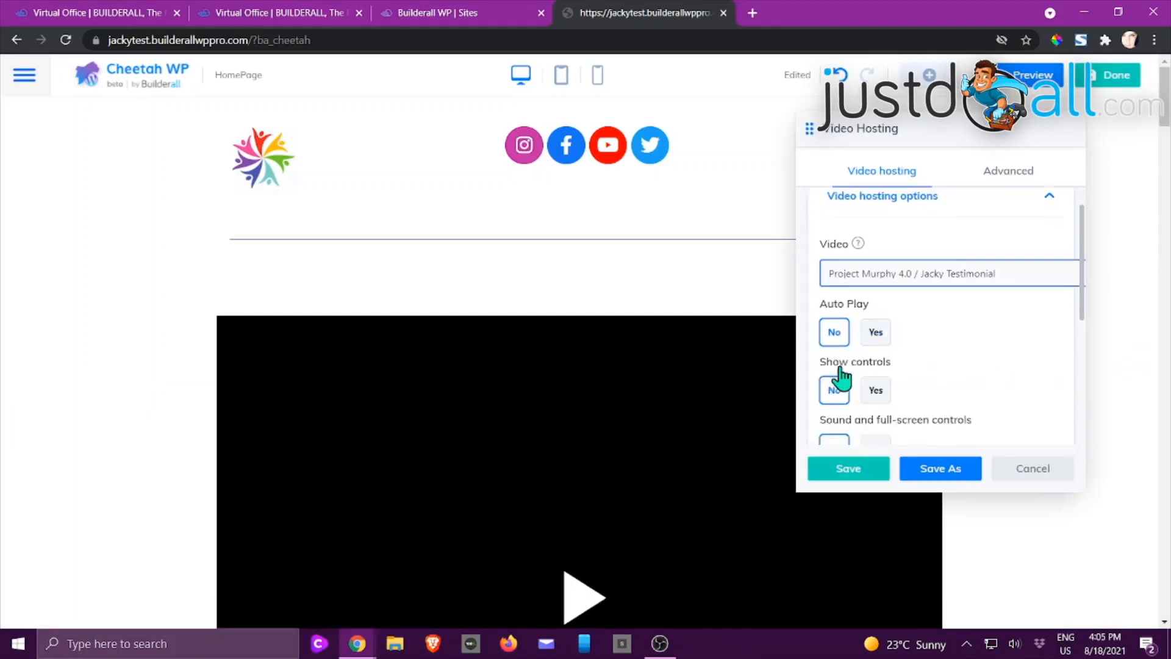
scroll(894, 348, down, 3)
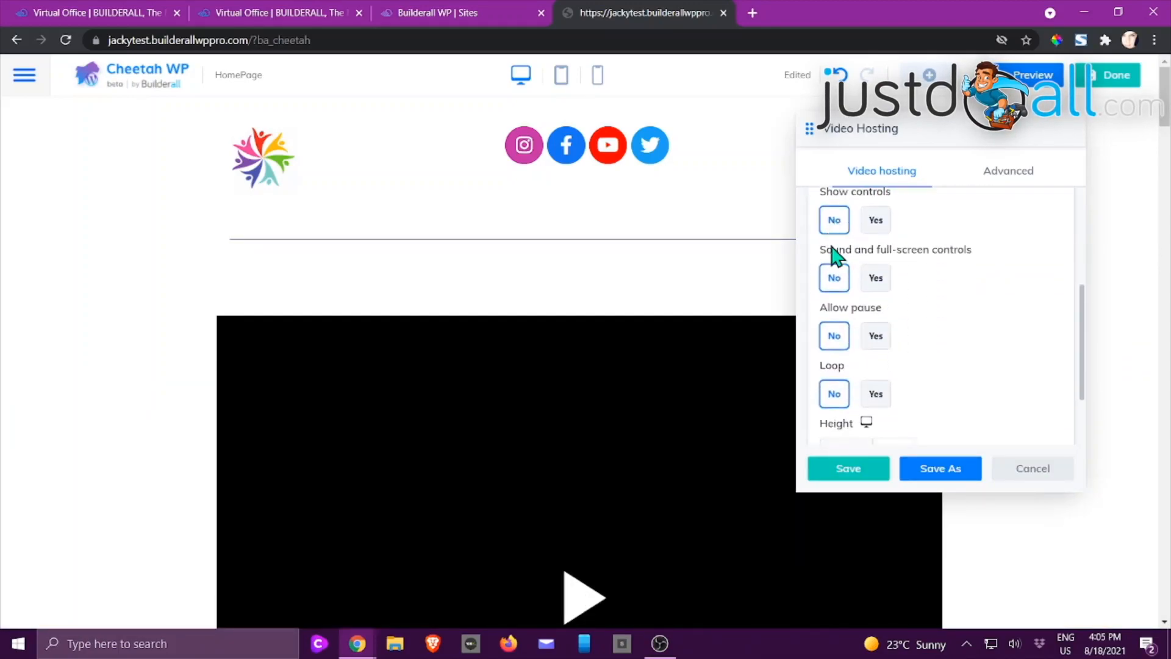
scroll(836, 348, down, 3)
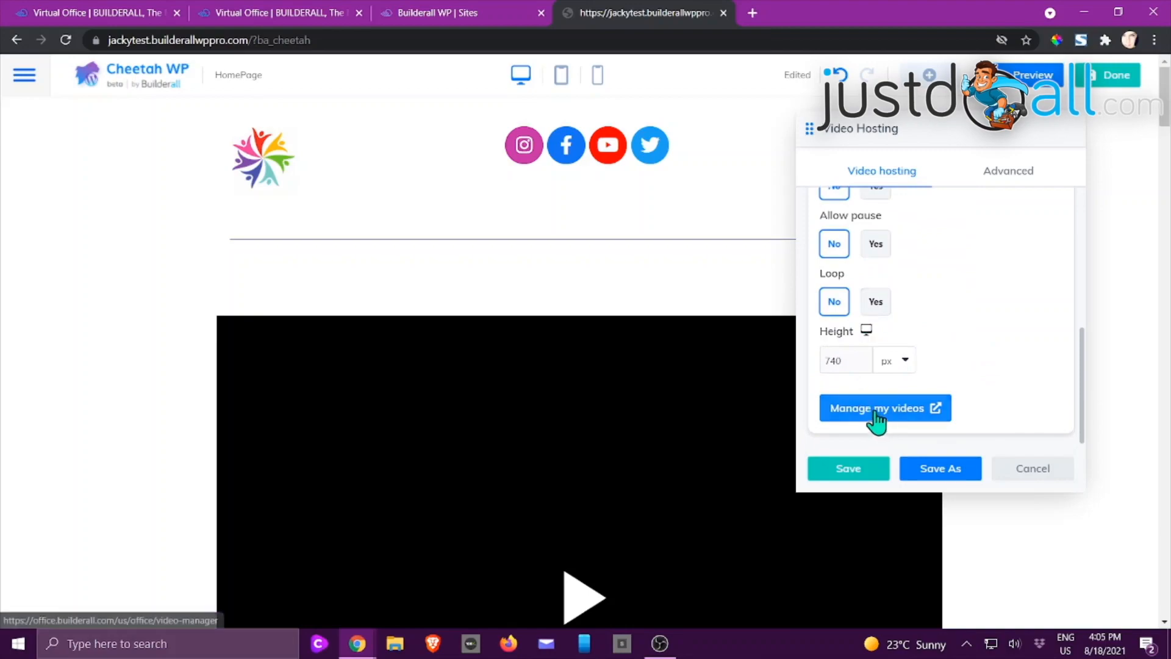
scroll(836, 386, up, 6)
View the Video Hosting element's Advanced spacing, visibility and animation sections, and cancel the element without saving.
click(1007, 177)
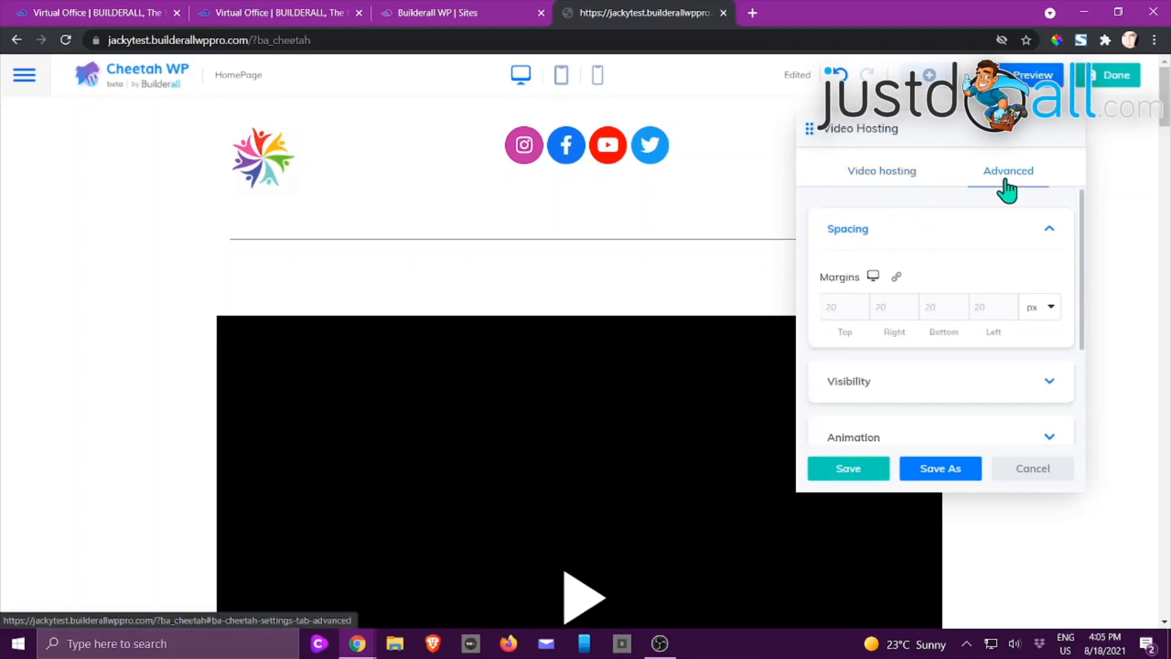
scroll(986, 268, down, 3)
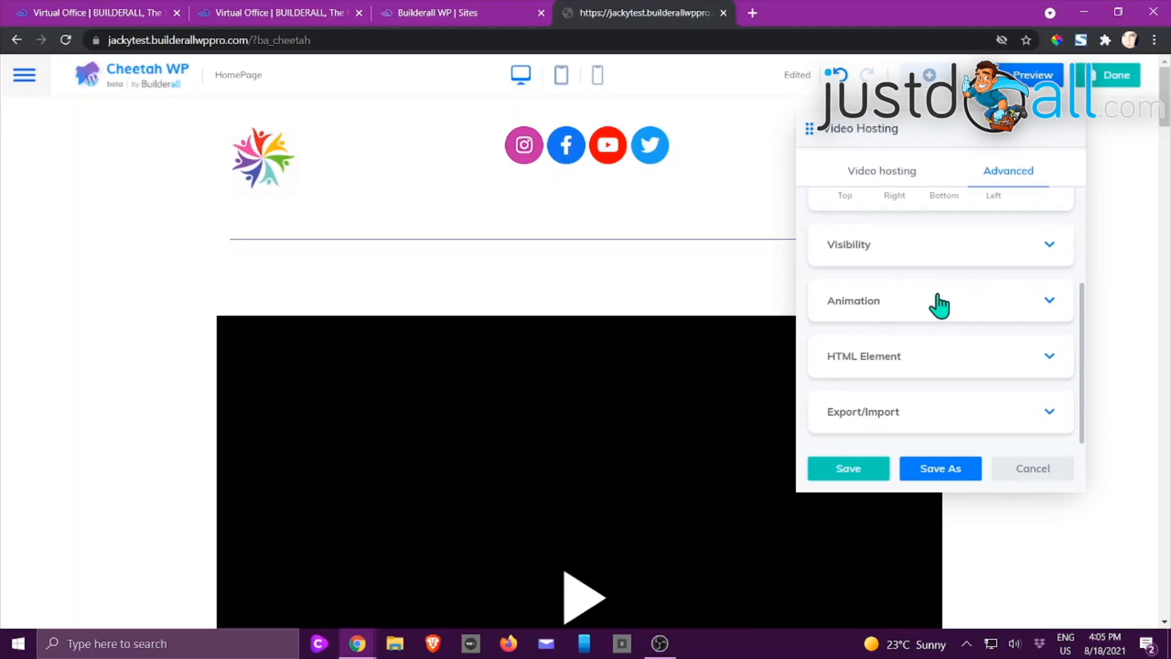
scroll(939, 305, up, 3)
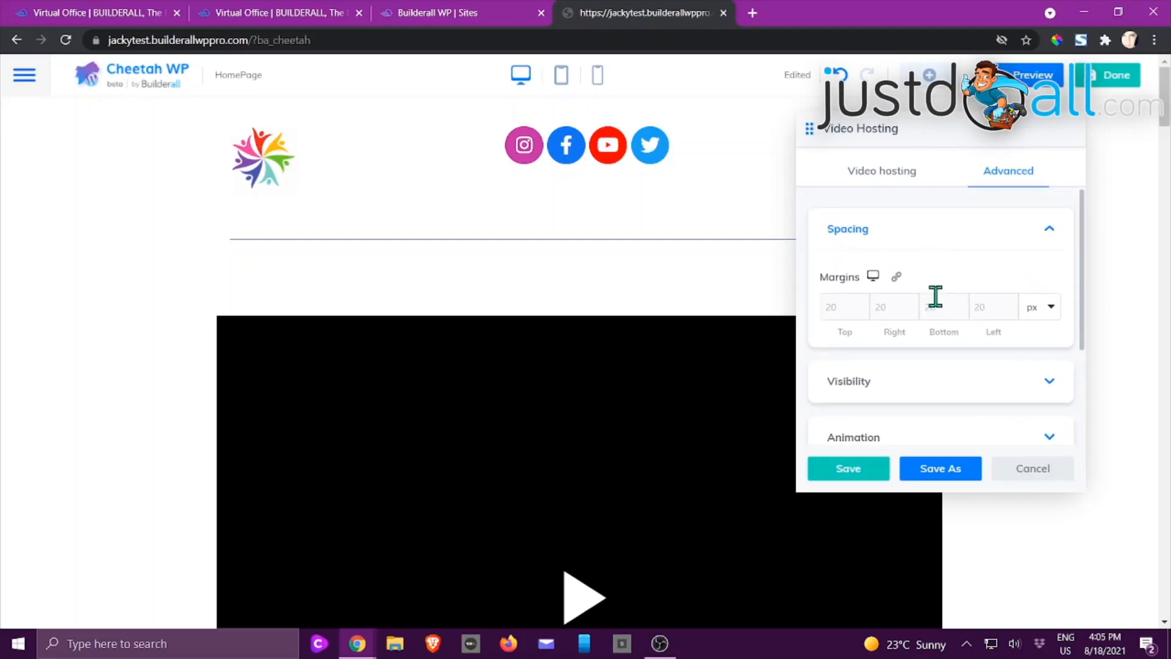
scroll(988, 287, down, 3)
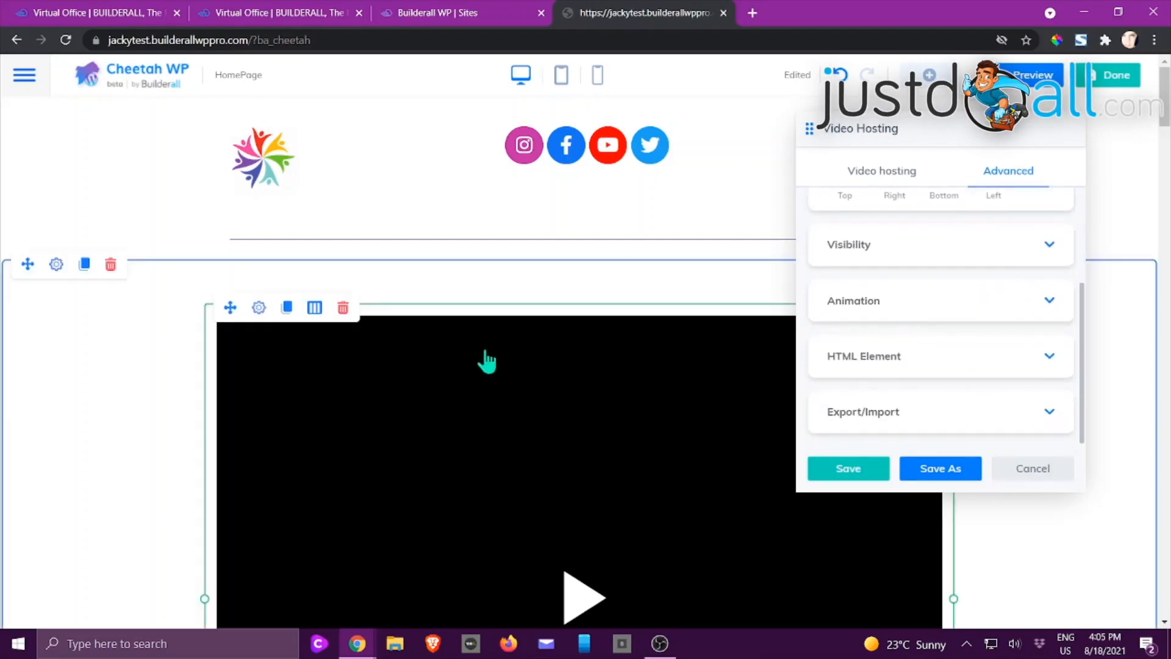
click(1049, 470)
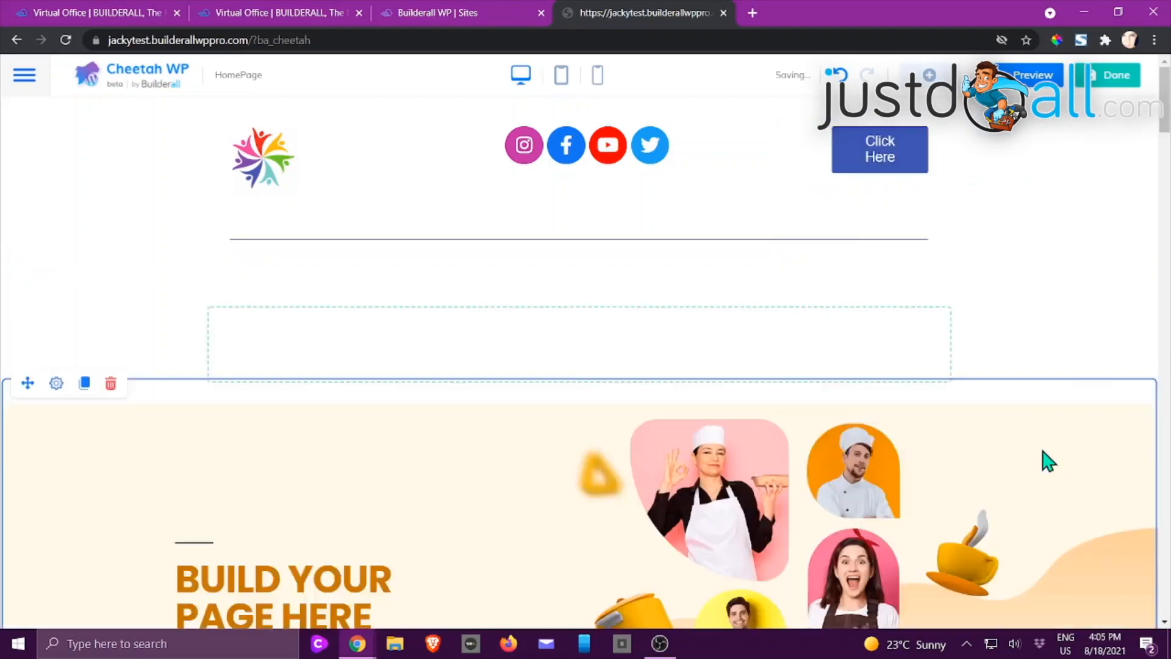
Place a Webinar element from Builderall Apps in the empty row below the header and choose Challenges Webinar Link.
drag(1066, 305, 589, 403)
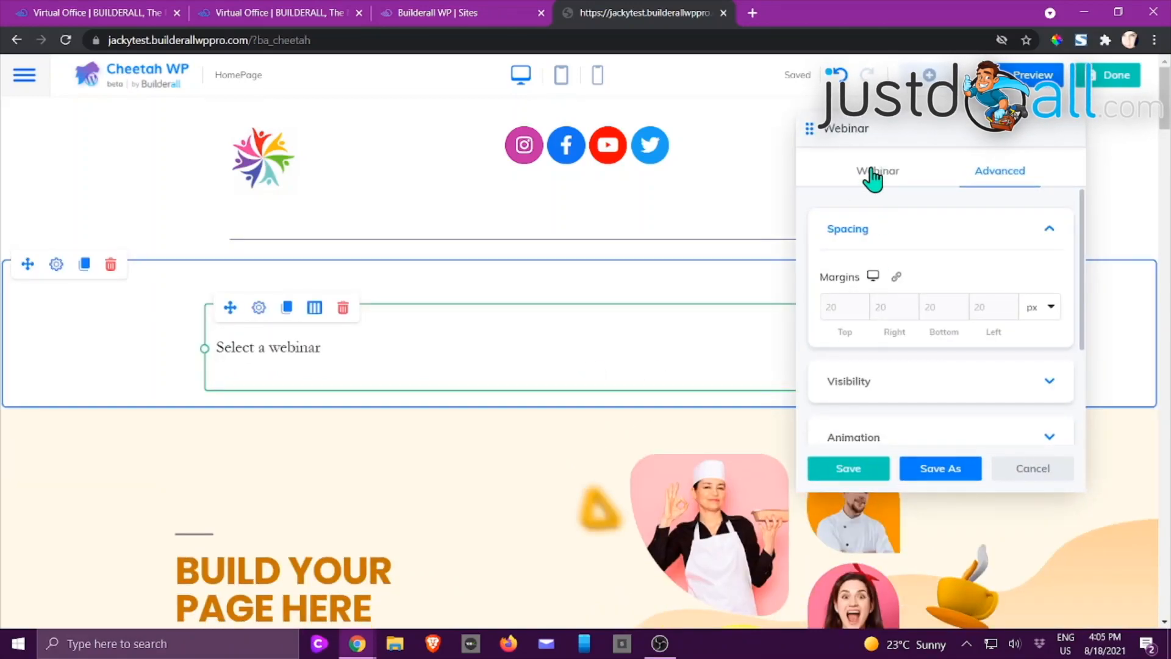
click(872, 174)
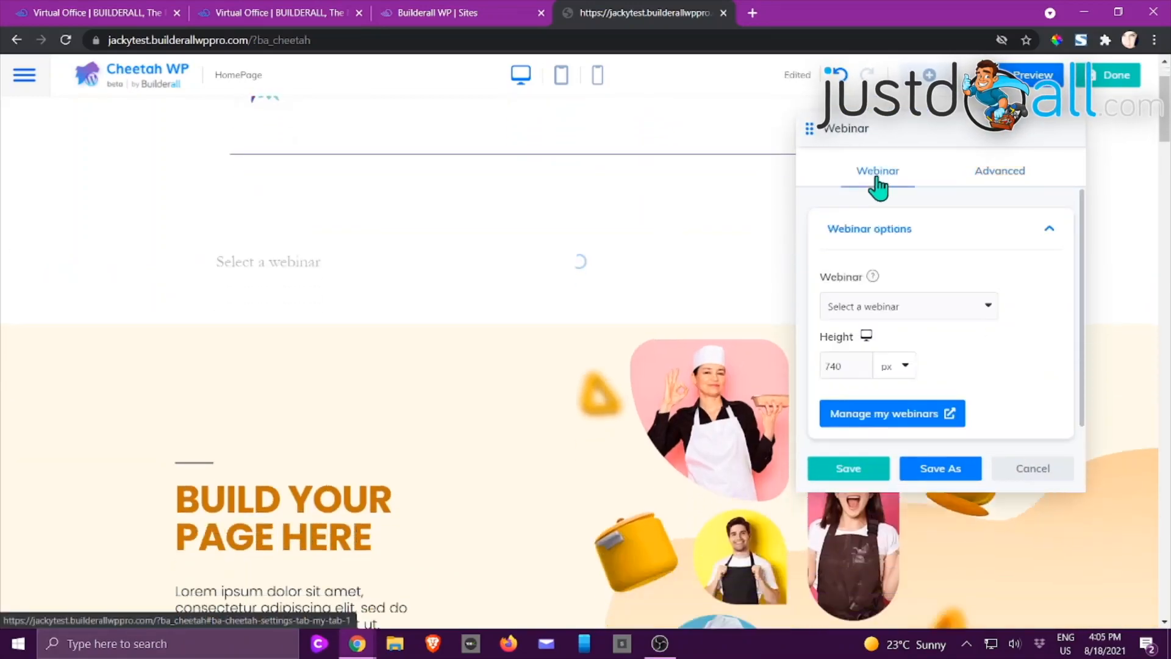
click(988, 307)
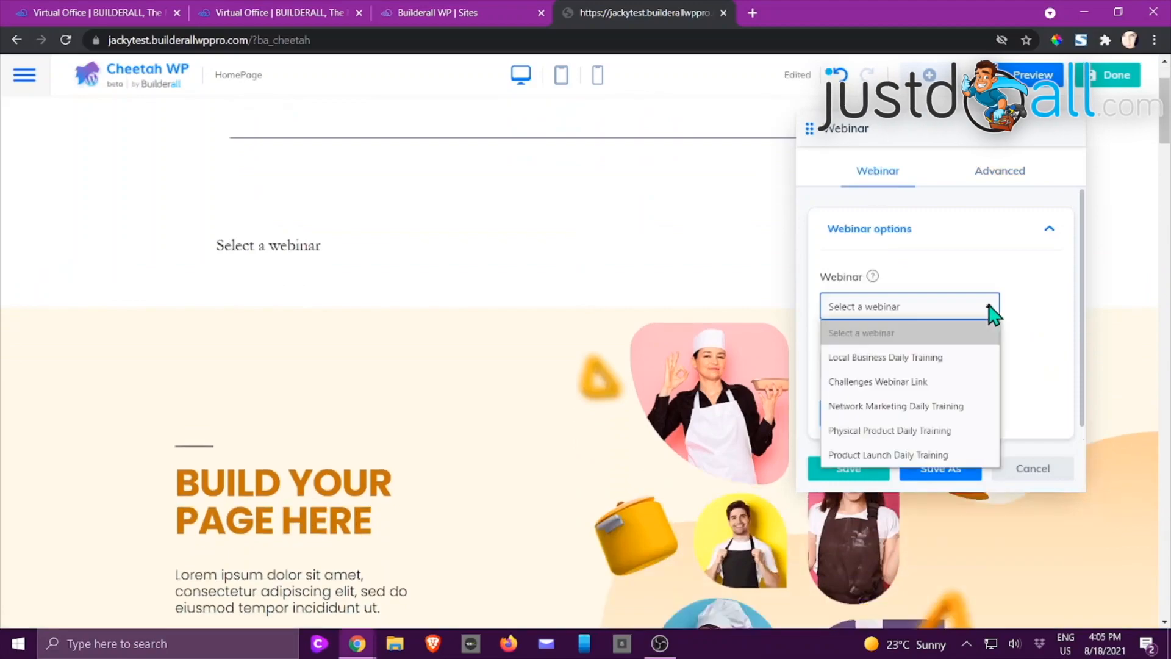
click(933, 383)
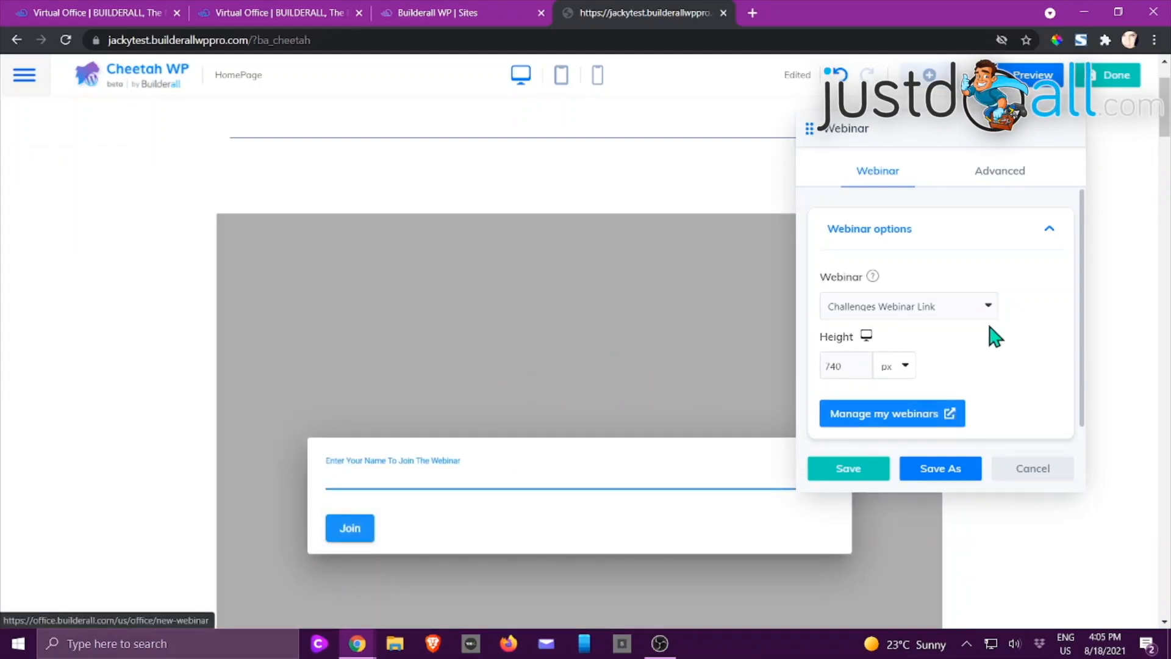
View the Webinar element's Advanced settings, and cancel the element without saving.
click(1001, 177)
scroll(964, 263, down, 3)
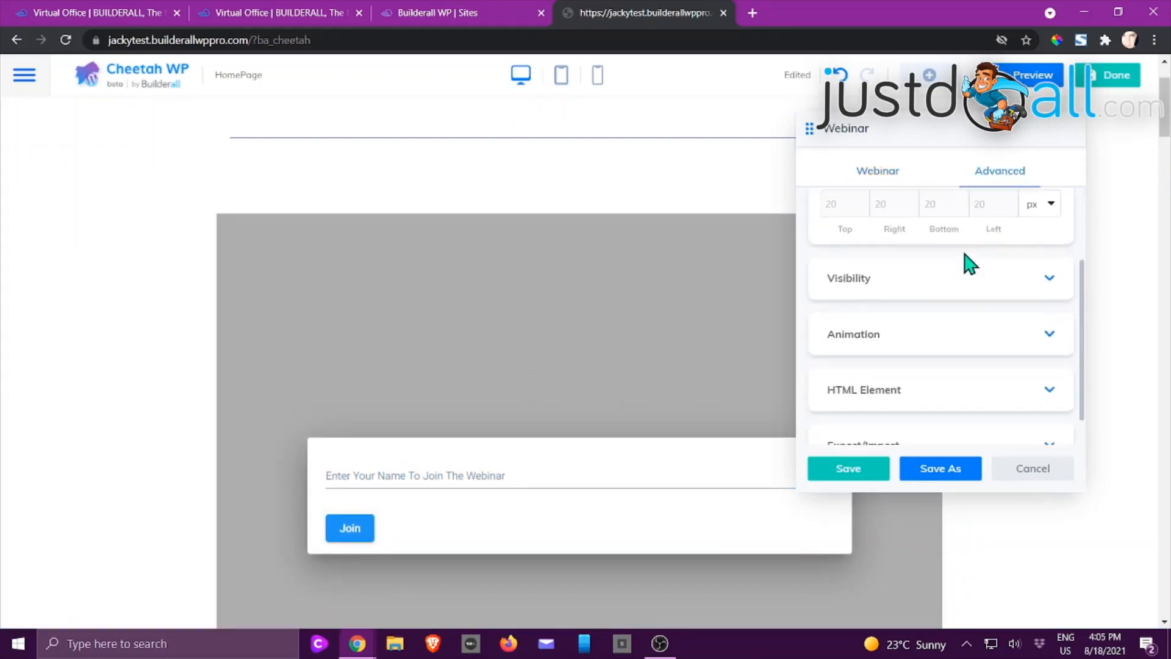
scroll(972, 271, up, 3)
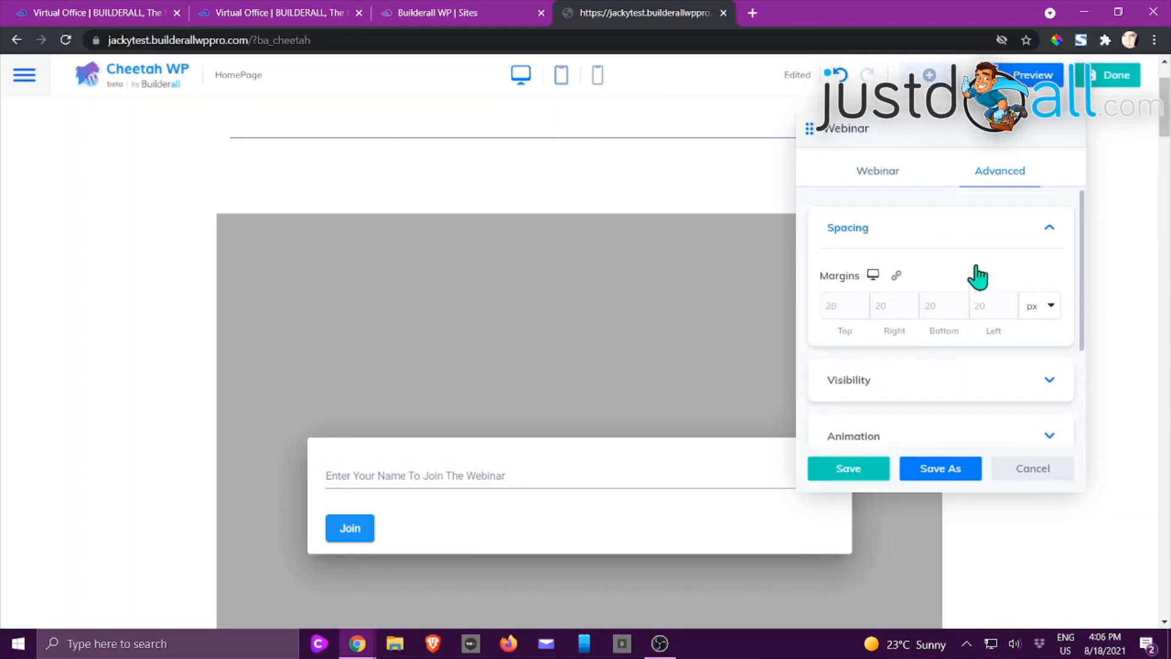
click(1046, 474)
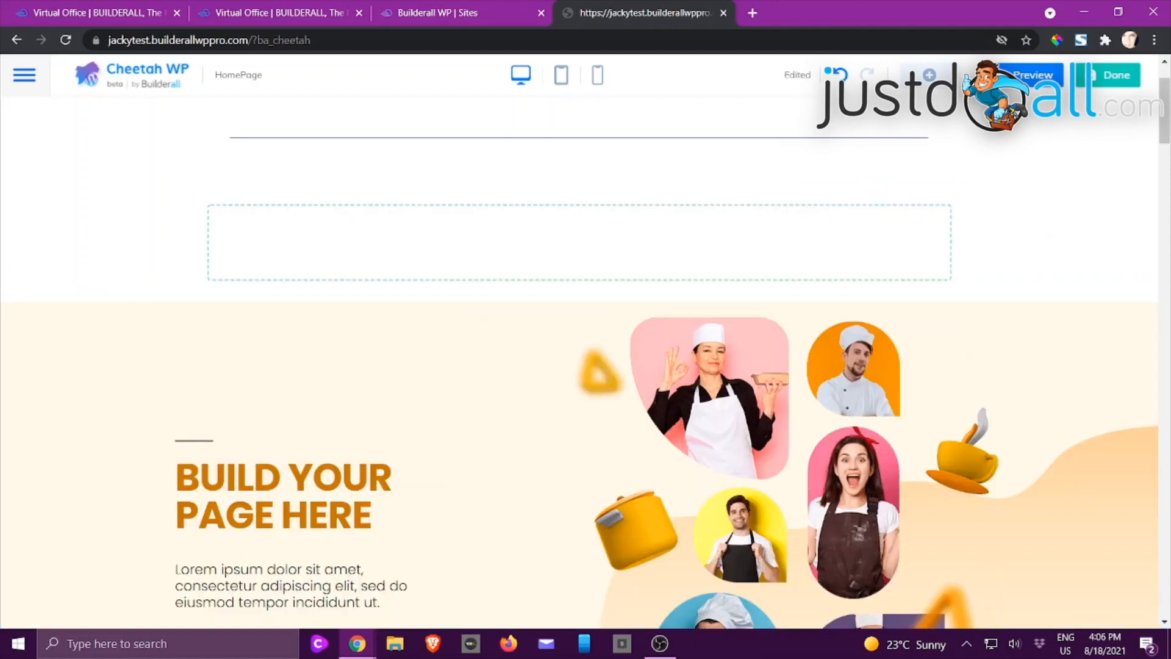
key(alt+Tab)
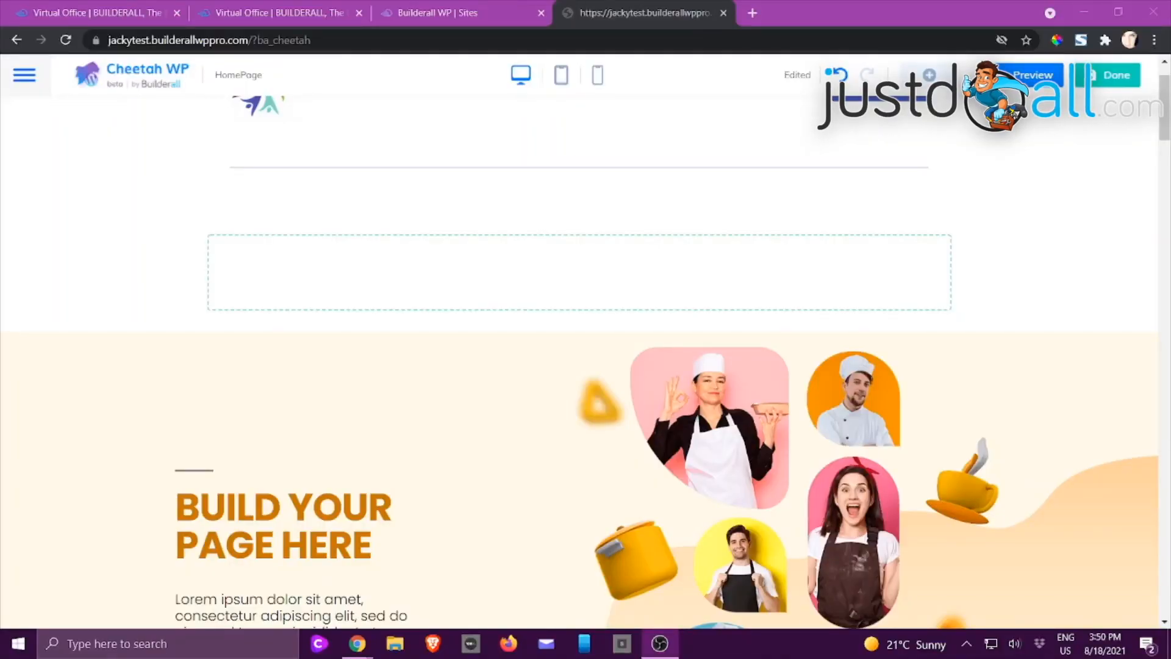
key(alt+Tab)
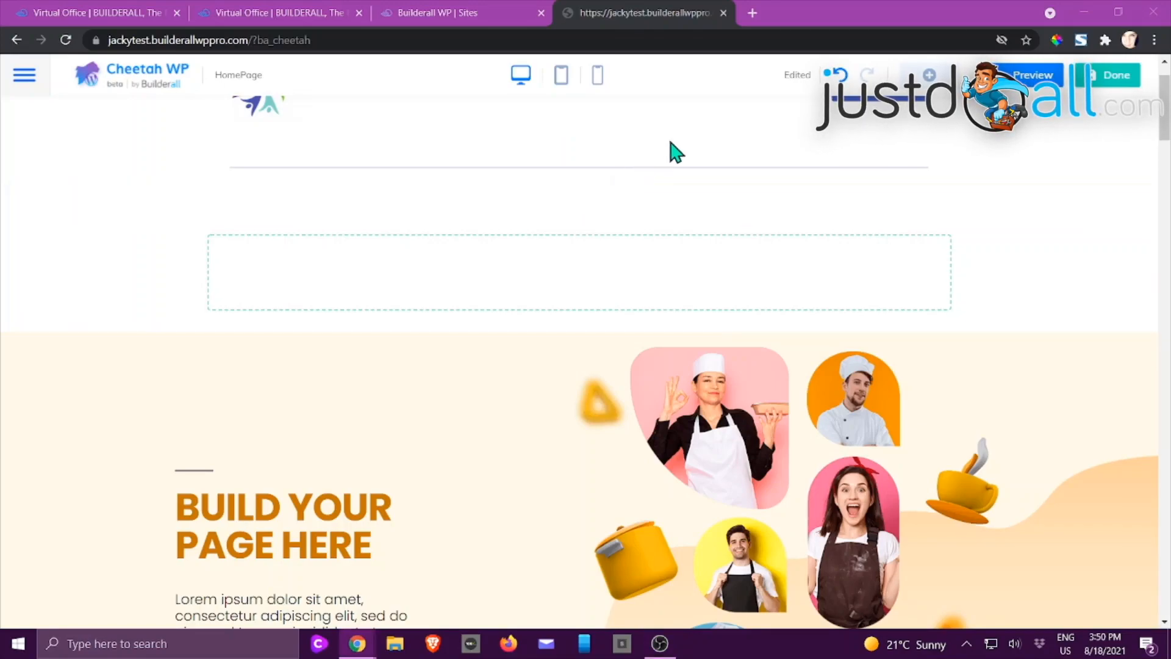
Place an Accordion element from the Layout group in the empty row below the header and look over its items.
click(931, 78)
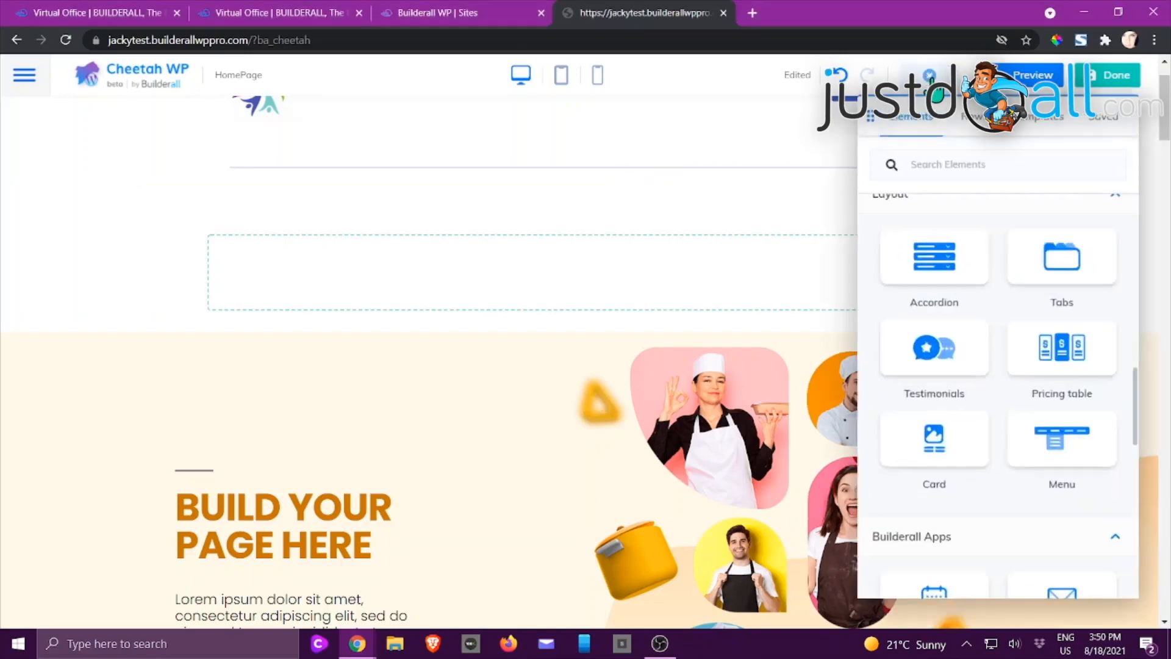
scroll(957, 250, up, 1)
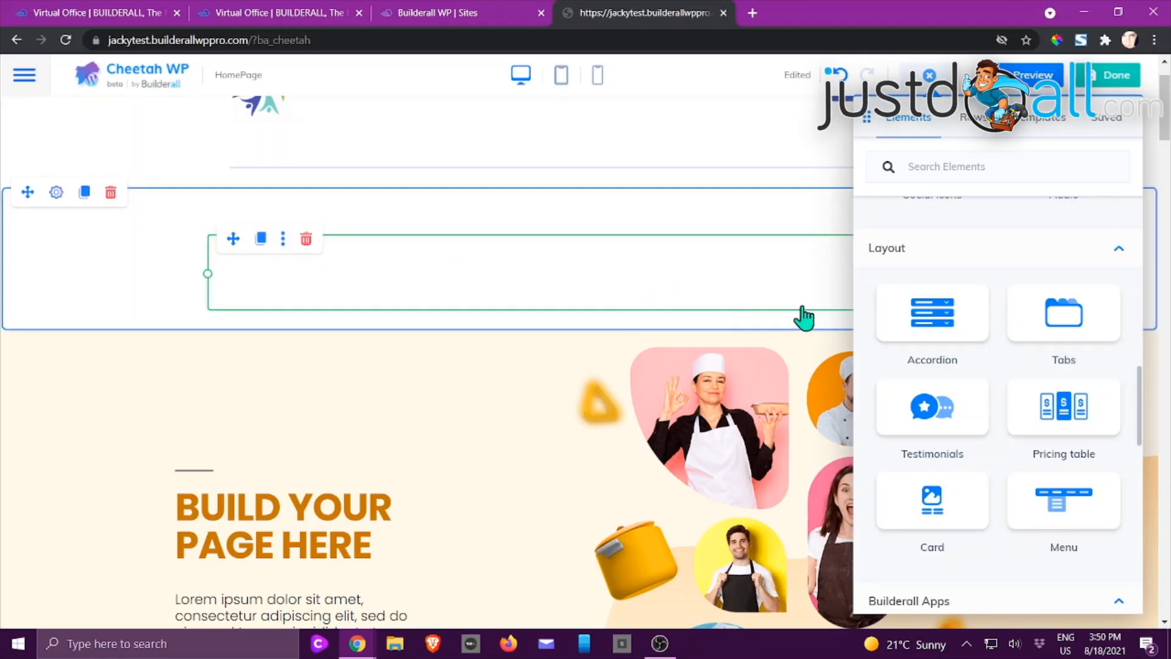
drag(931, 318, 486, 296)
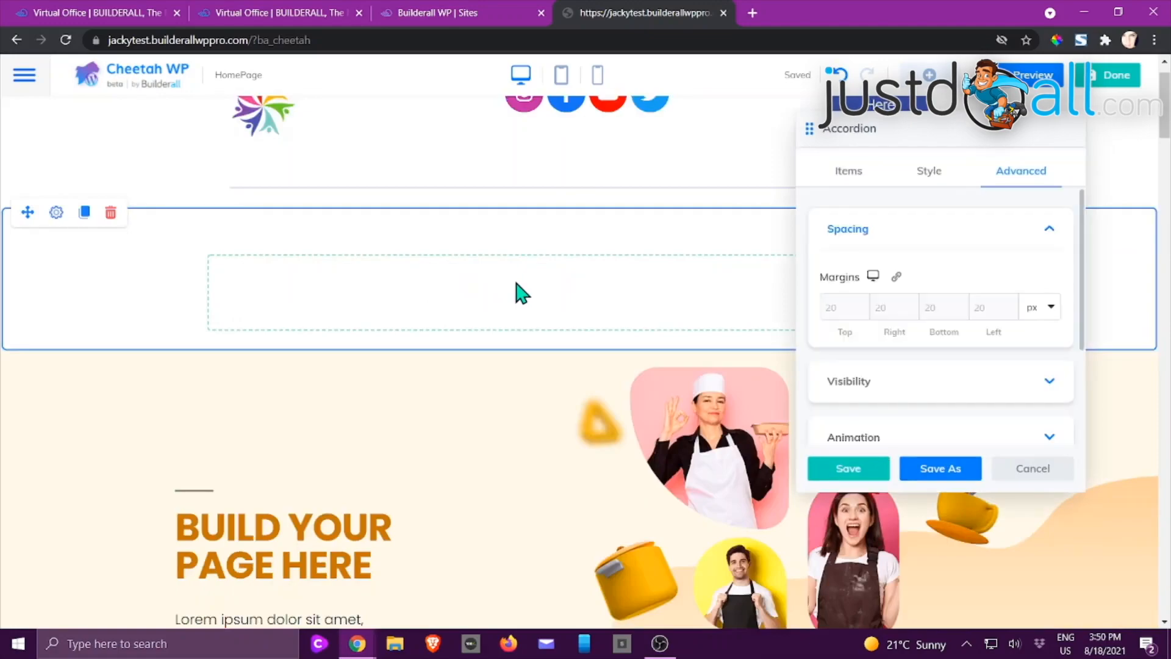
scroll(430, 351, down, 5)
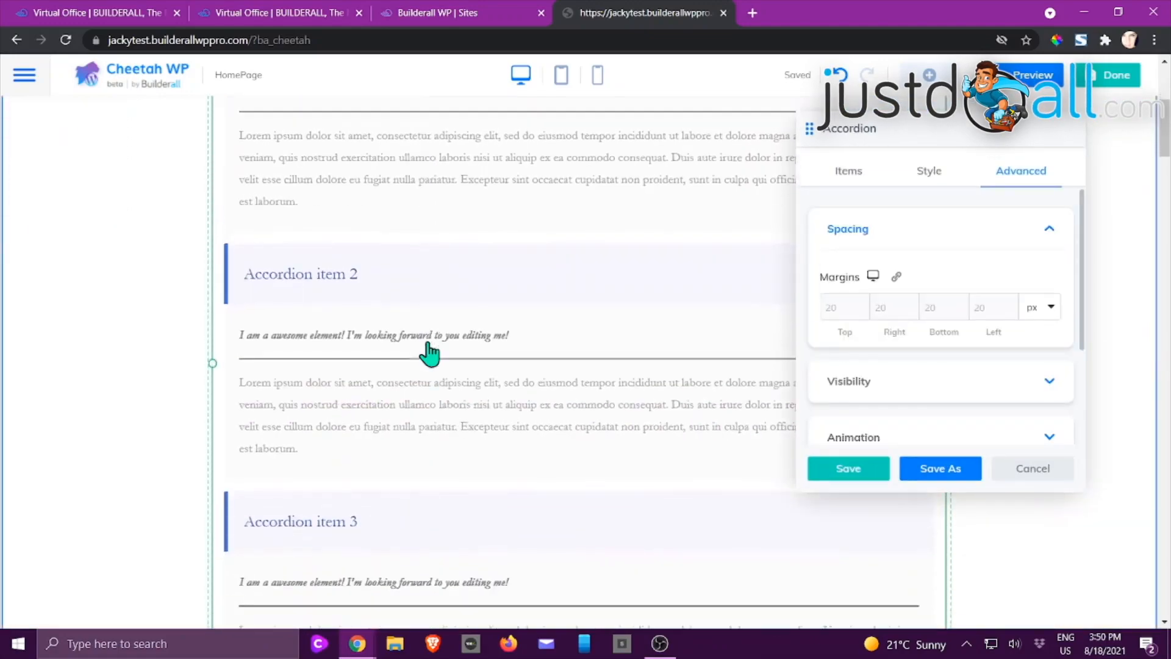
scroll(433, 350, up, 5)
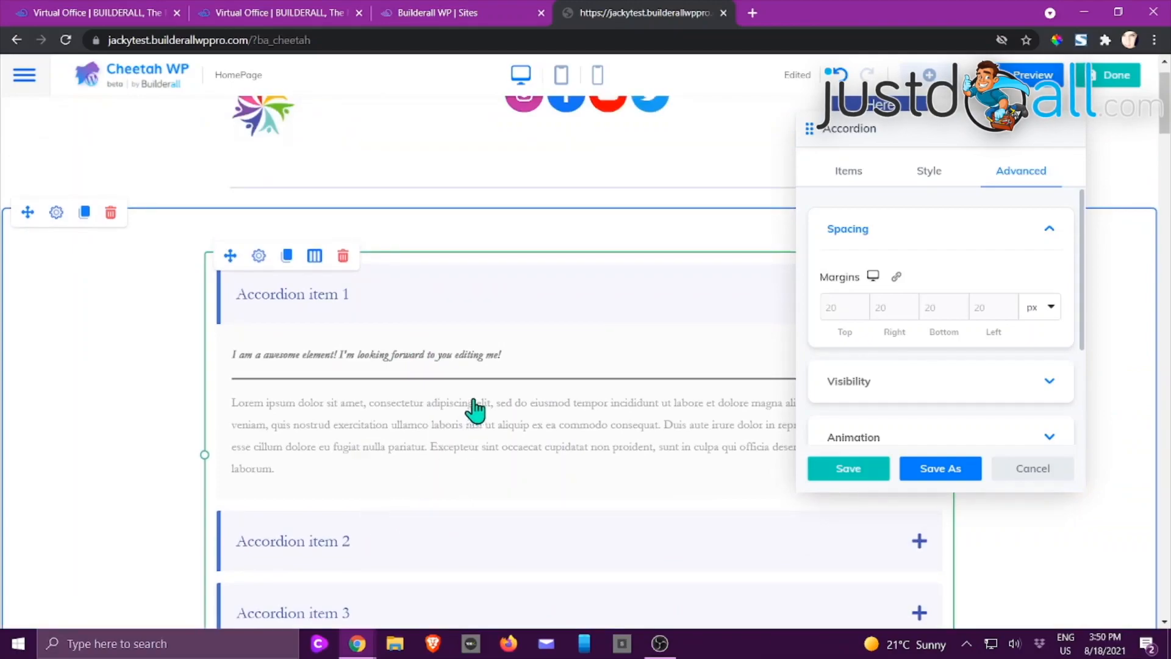
scroll(475, 411, down, 2)
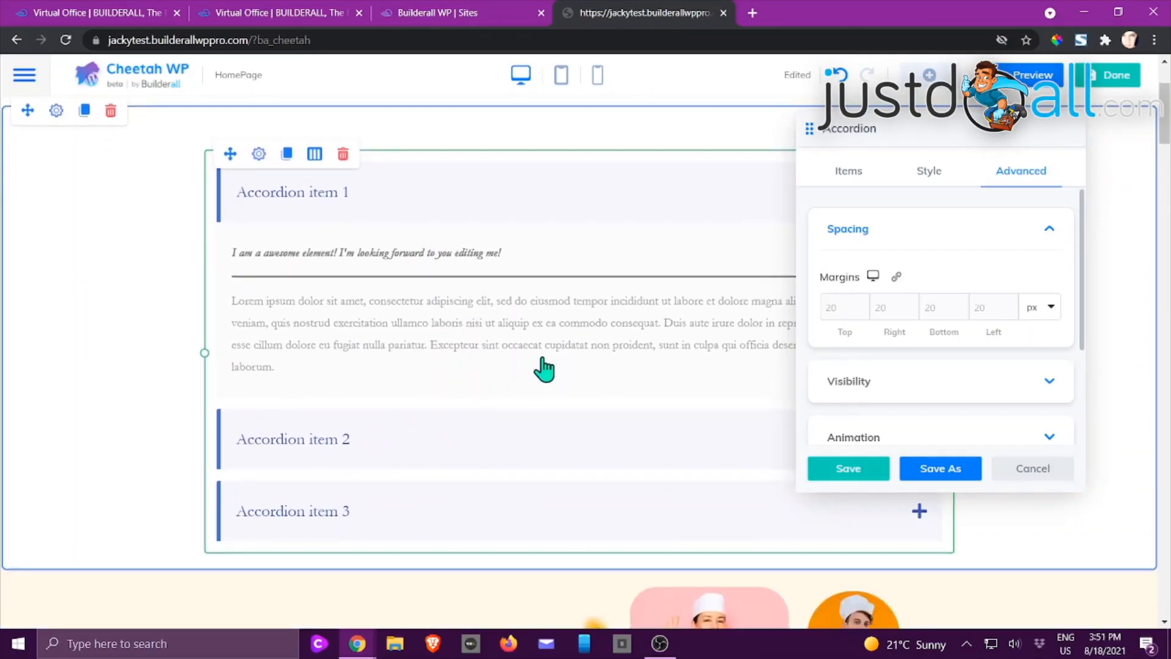
scroll(543, 366, up, 3)
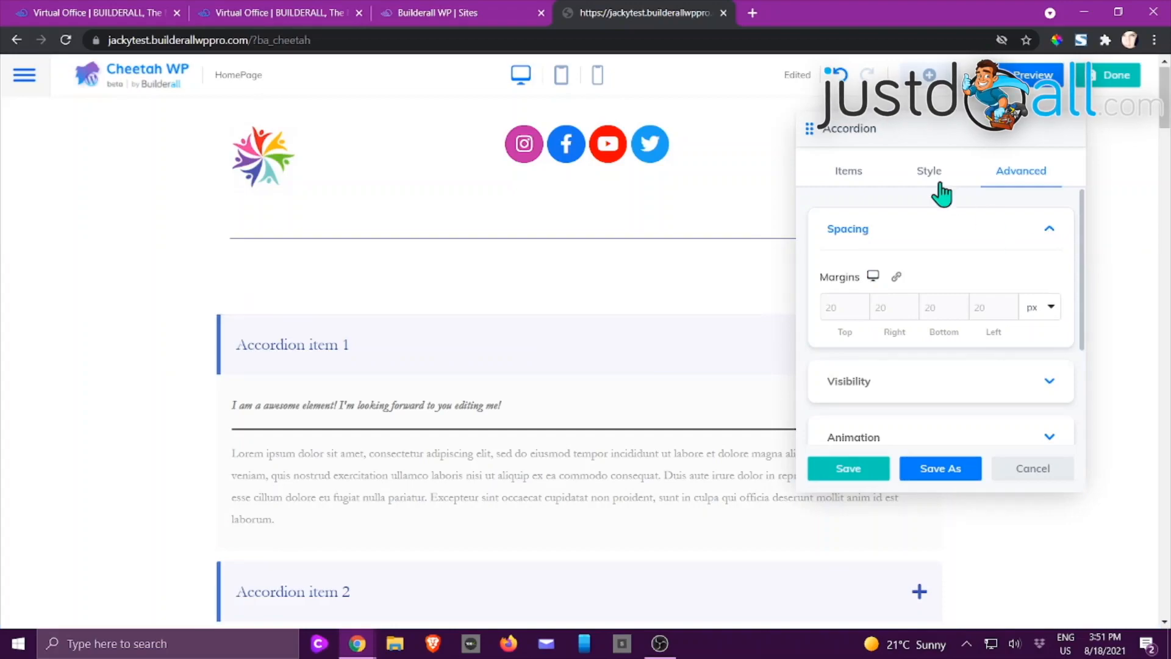
Open Accordion item 1 for editing and view its title and content fields.
click(848, 173)
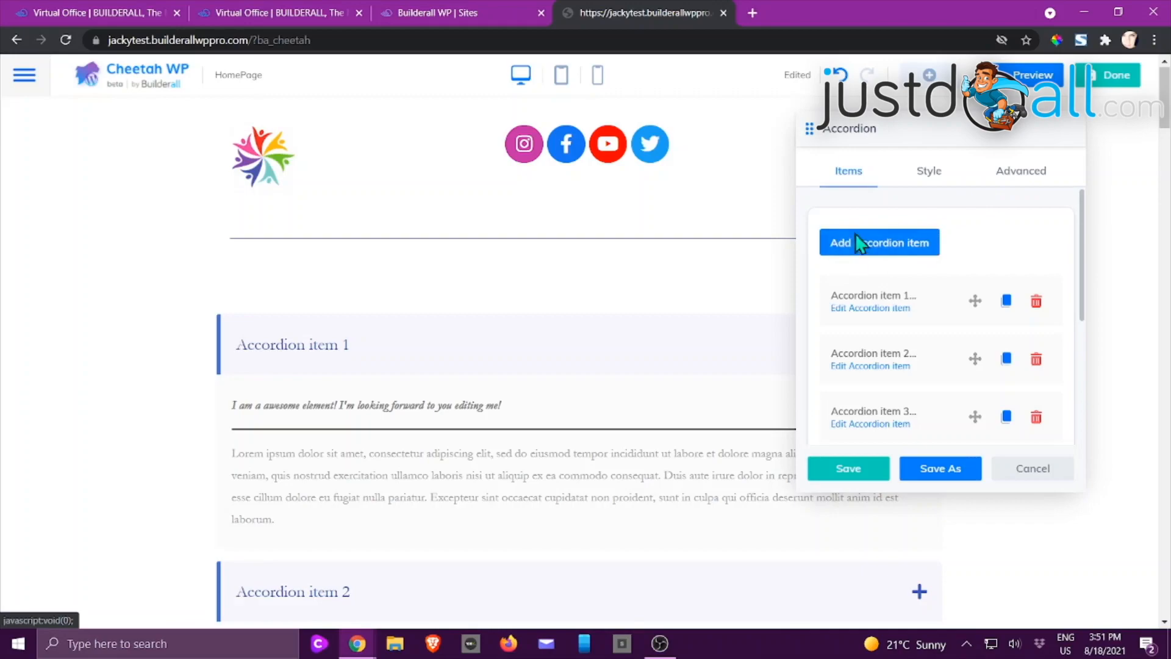
click(856, 309)
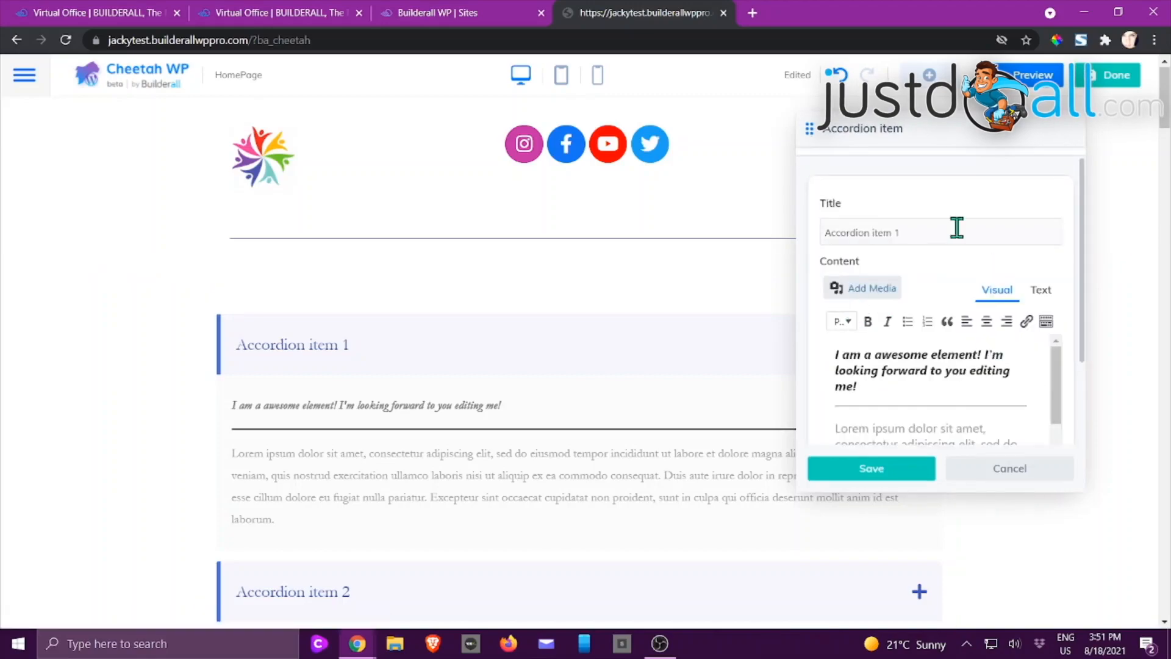
click(916, 227)
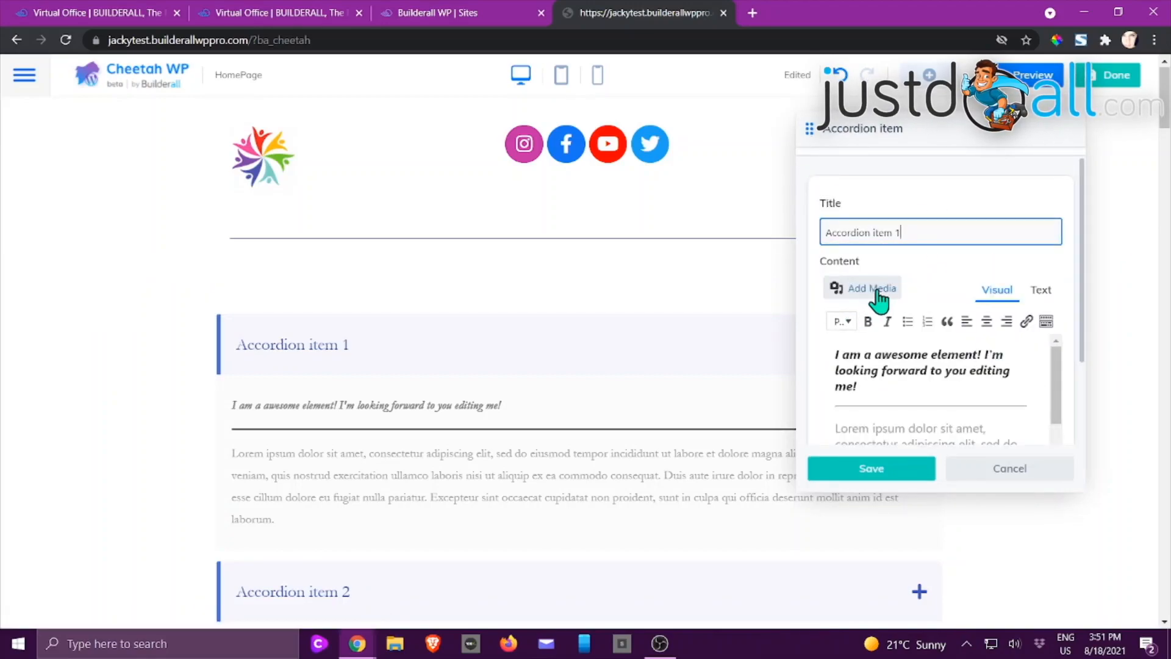
click(1004, 295)
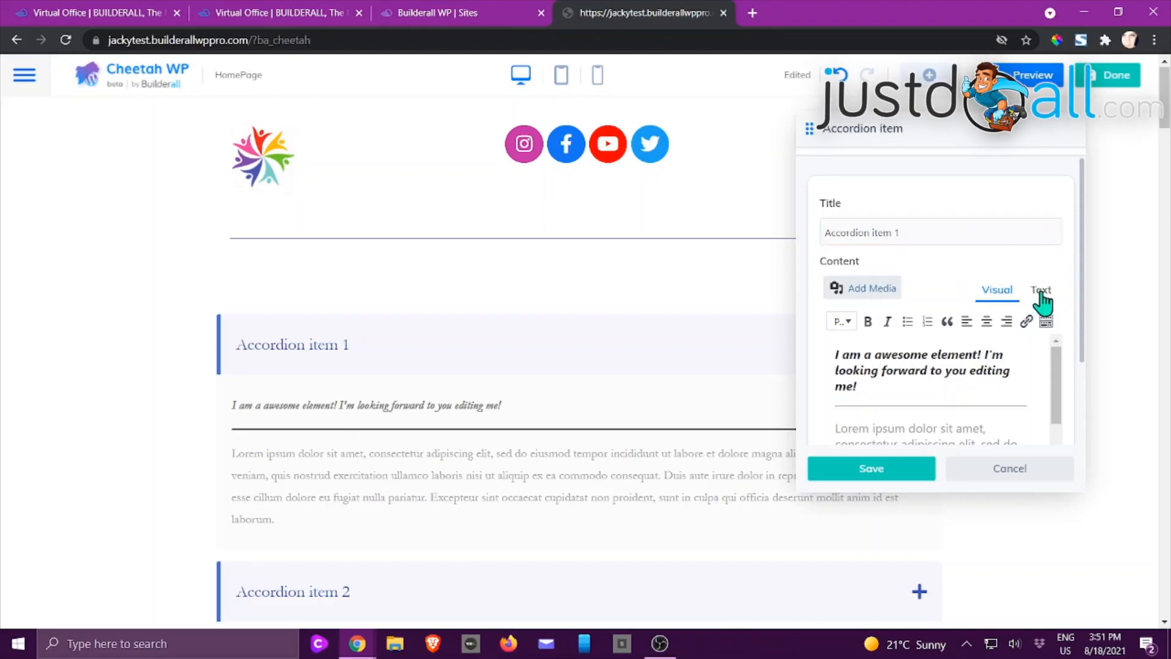
click(1038, 295)
click(997, 294)
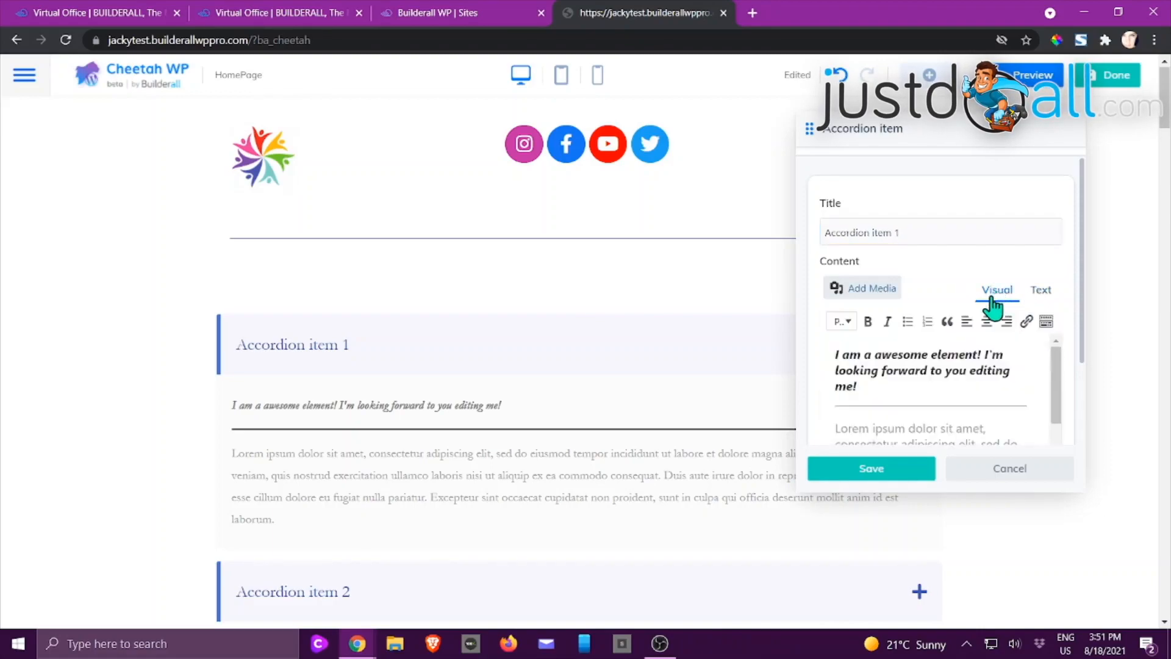
Examine Accordion item 1's content in the Visual and Text editors, and view the Add Media image library without inserting anything.
scroll(990, 306, down, 2)
scroll(933, 317, down, 1)
scroll(933, 317, down, 2)
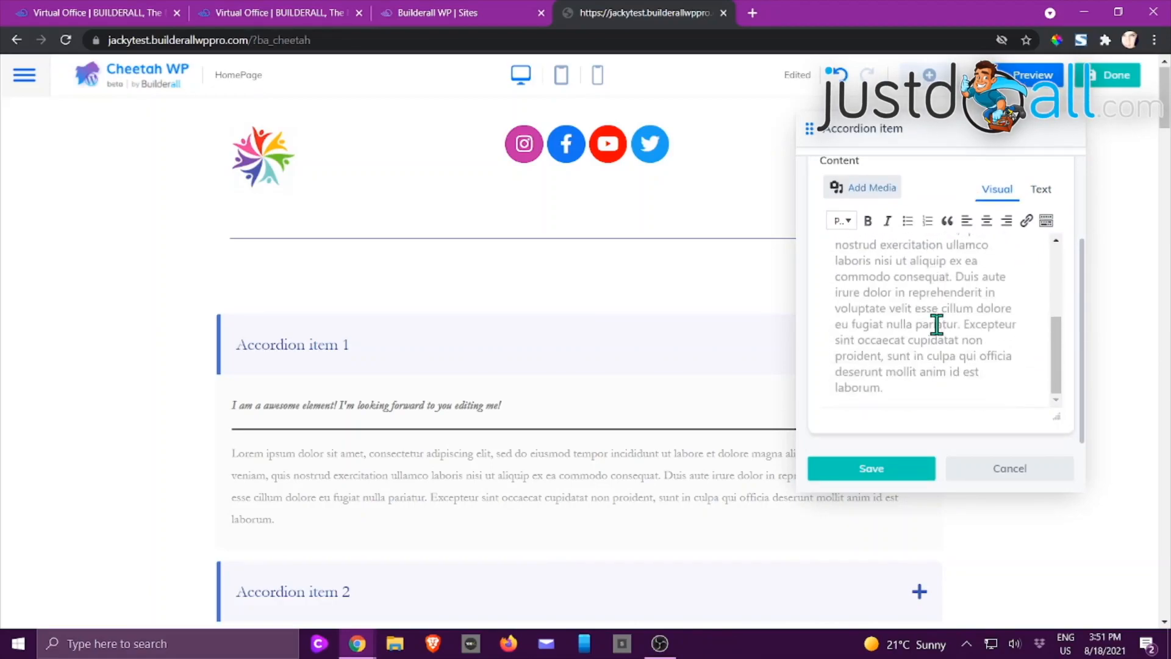
scroll(939, 322, up, 5)
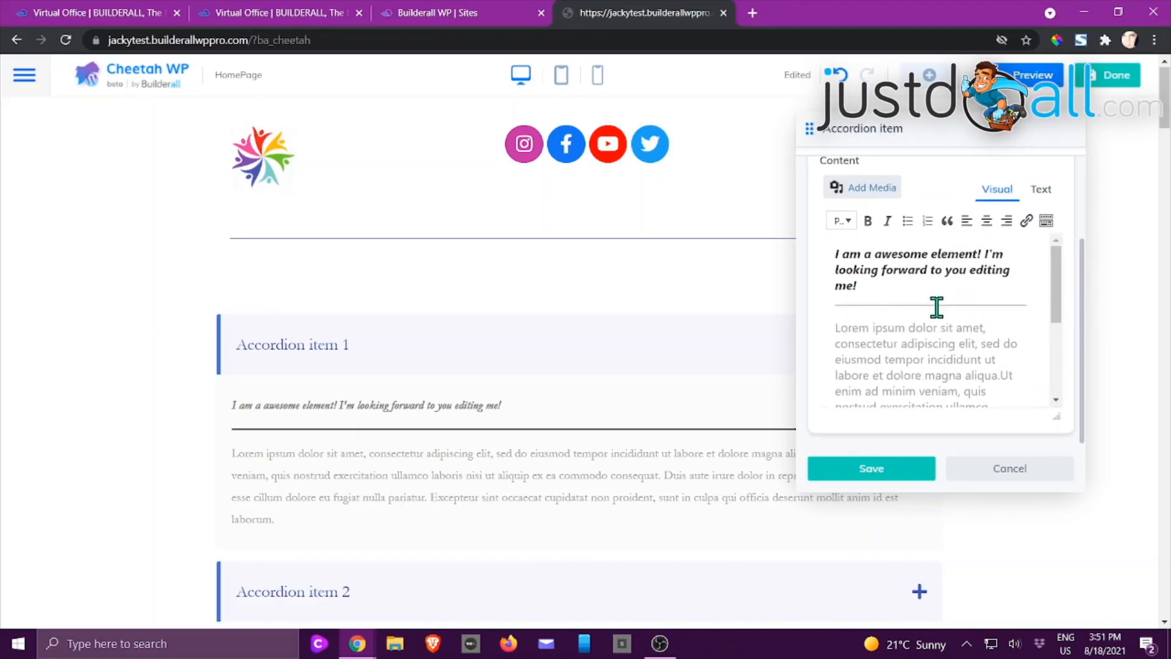
click(1041, 191)
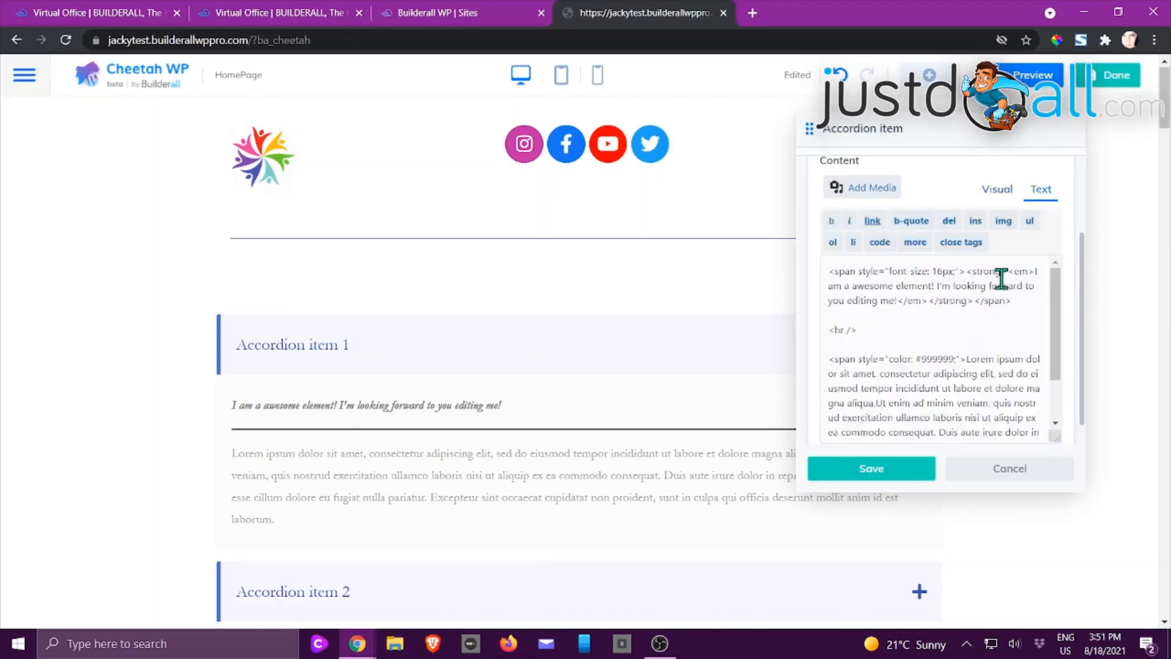
click(996, 191)
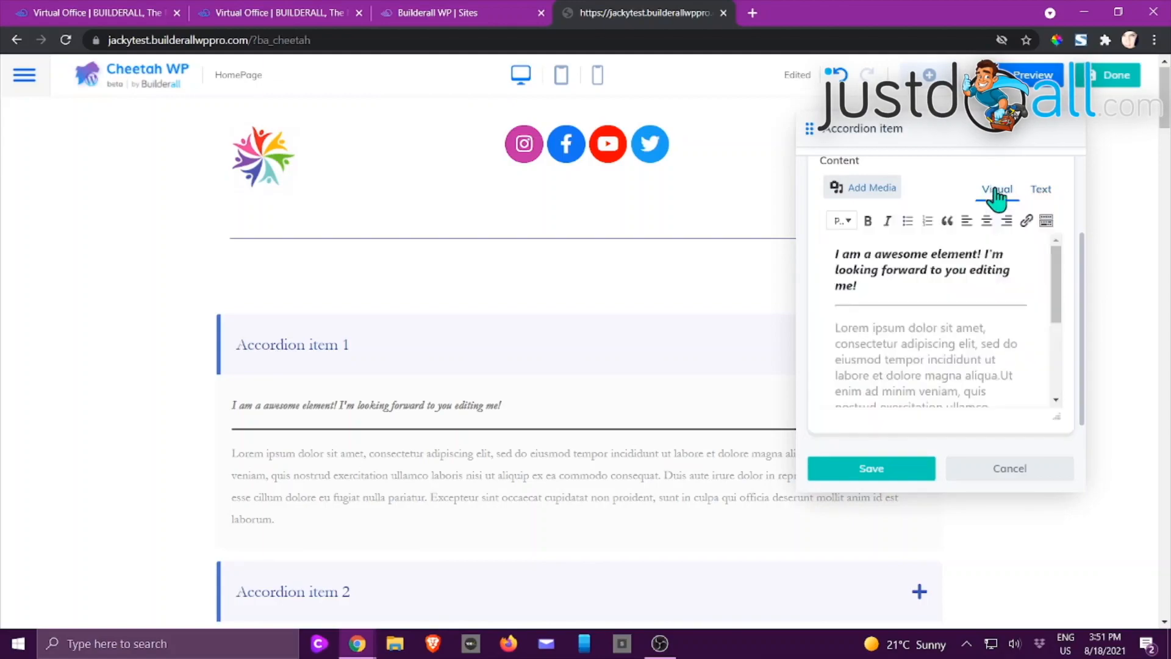
click(872, 189)
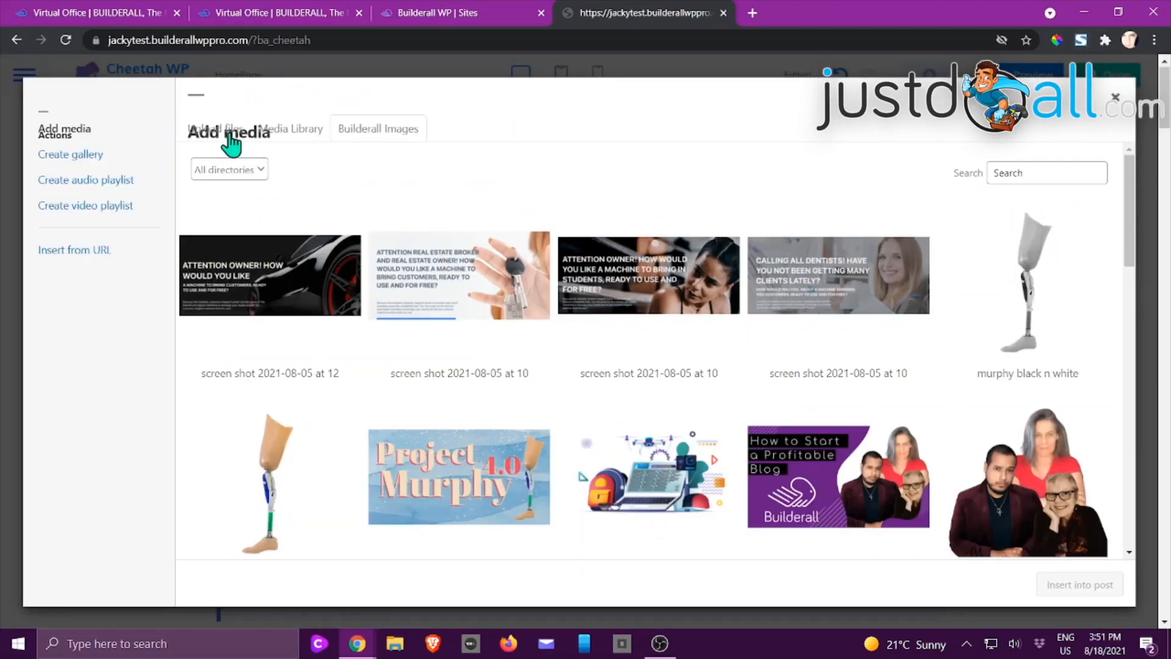
click(1120, 101)
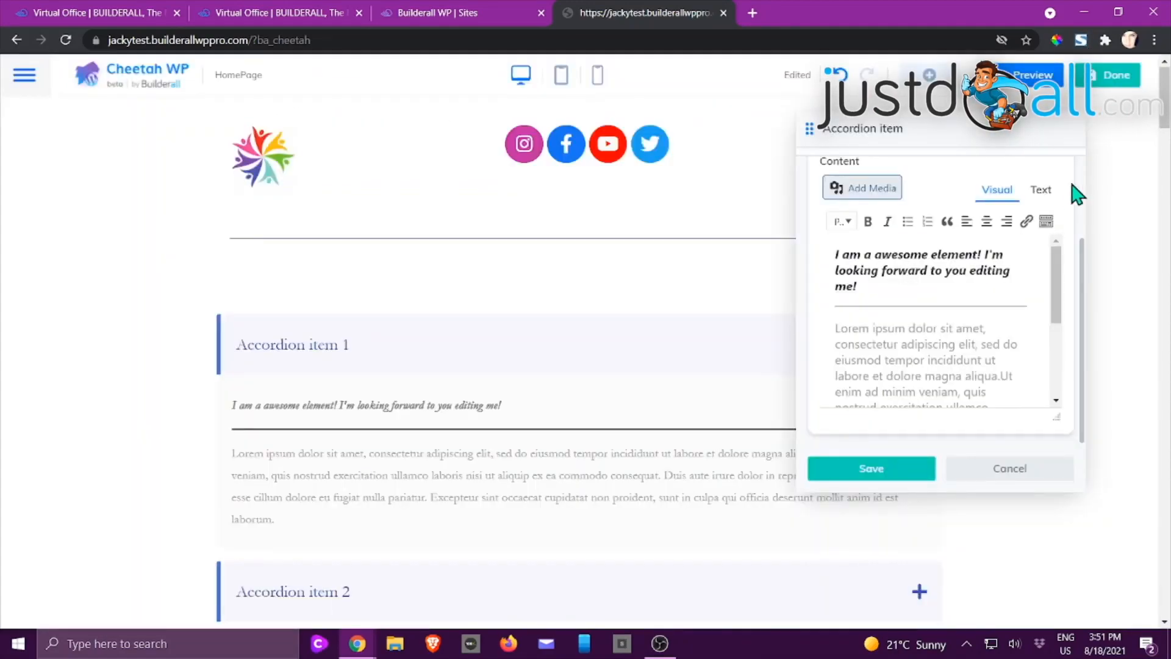
Close Accordion item 1 without saving, and view the Accordion's Expand first item options and Space between items setting.
scroll(1011, 238, up, 2)
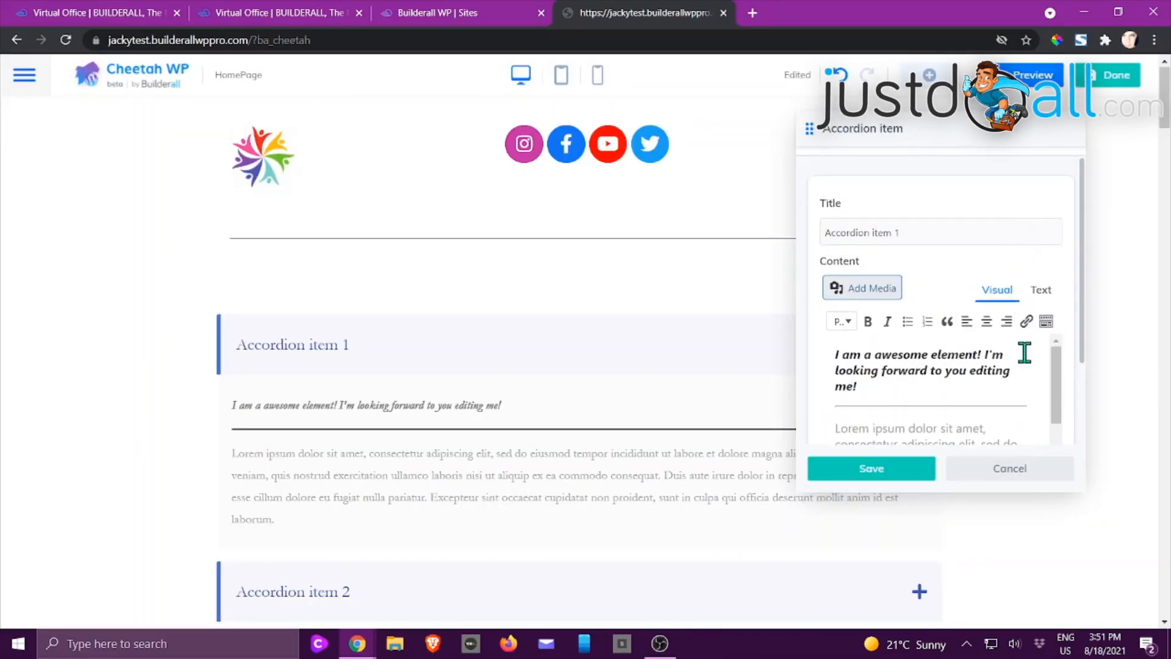
click(993, 477)
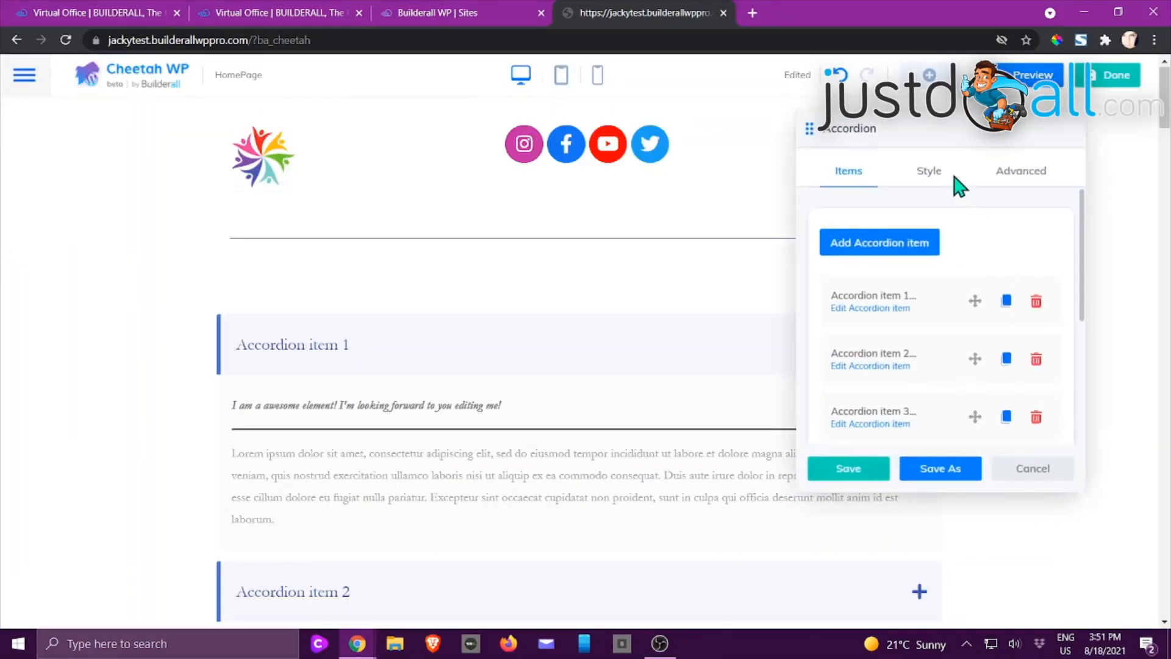
scroll(927, 293, down, 3)
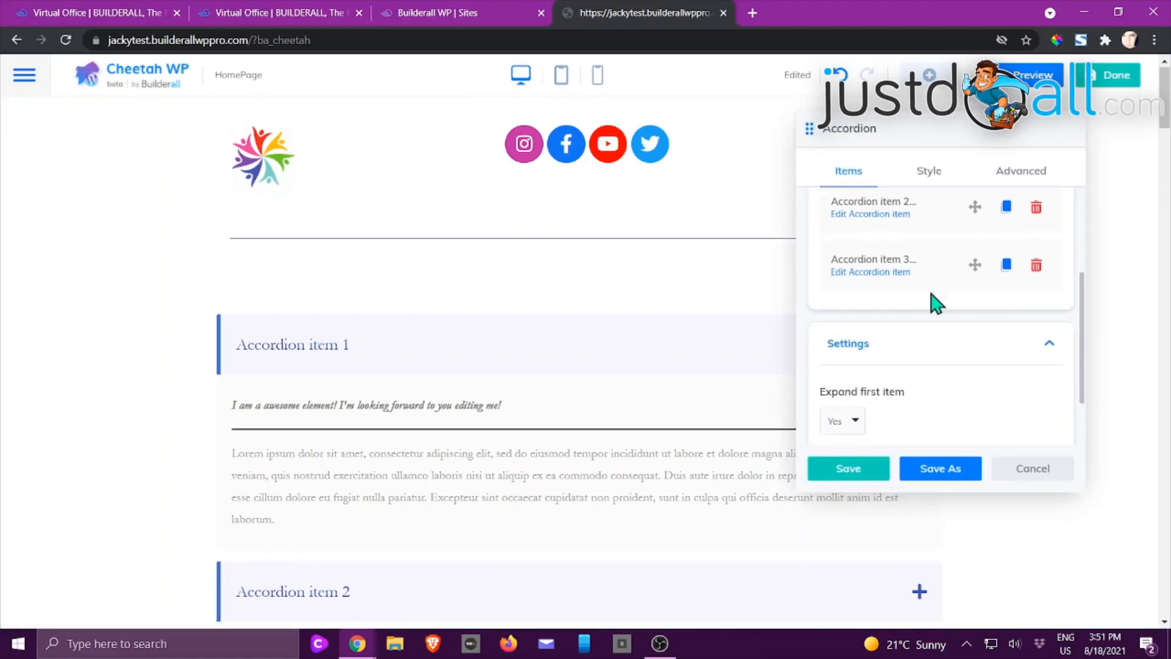
scroll(936, 303, down, 1)
scroll(891, 308, down, 1)
click(854, 348)
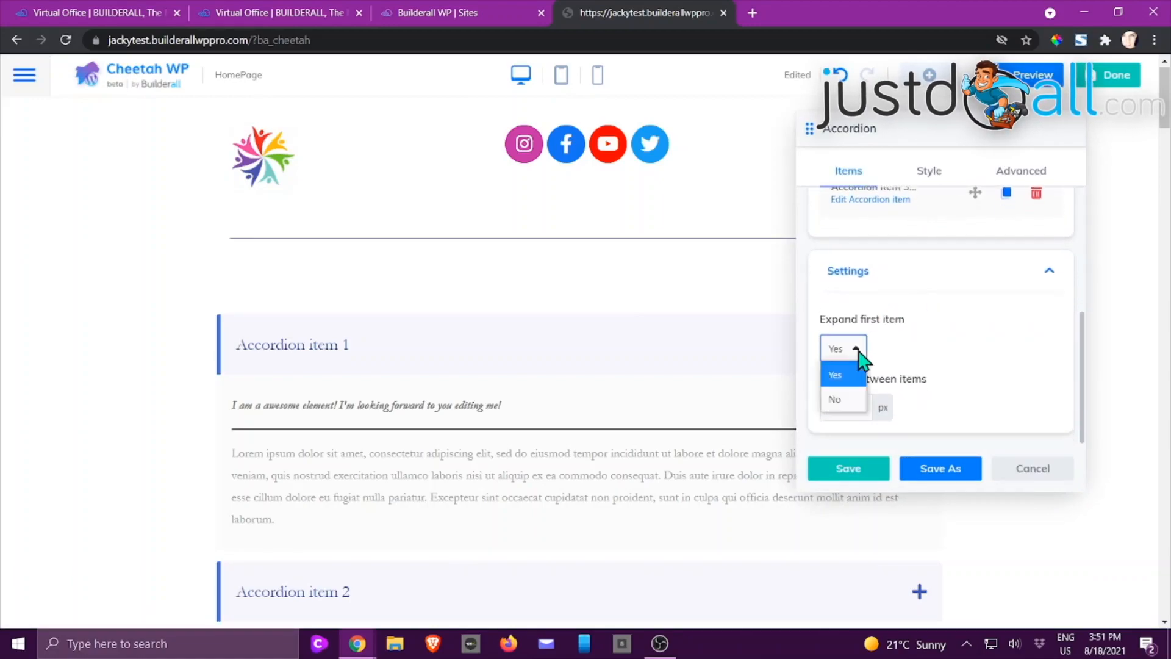
click(858, 354)
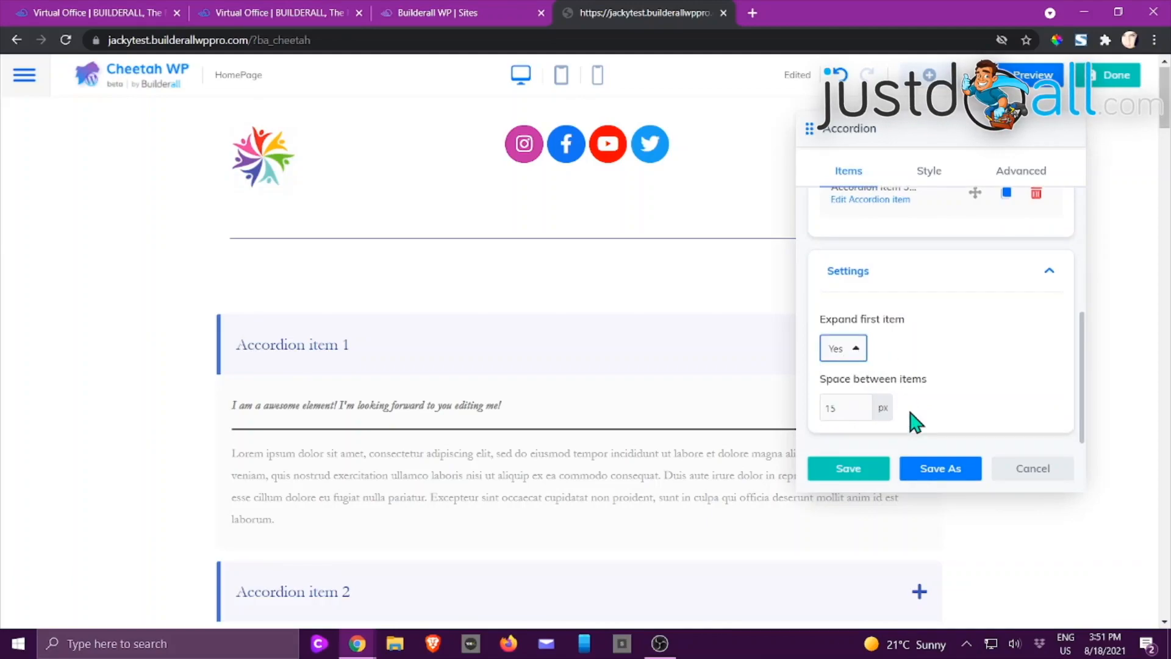
Look through the Accordion's Style settings, covering the Header's colors, typography, border and padding and the Body section.
scroll(914, 420, up, 3)
click(934, 176)
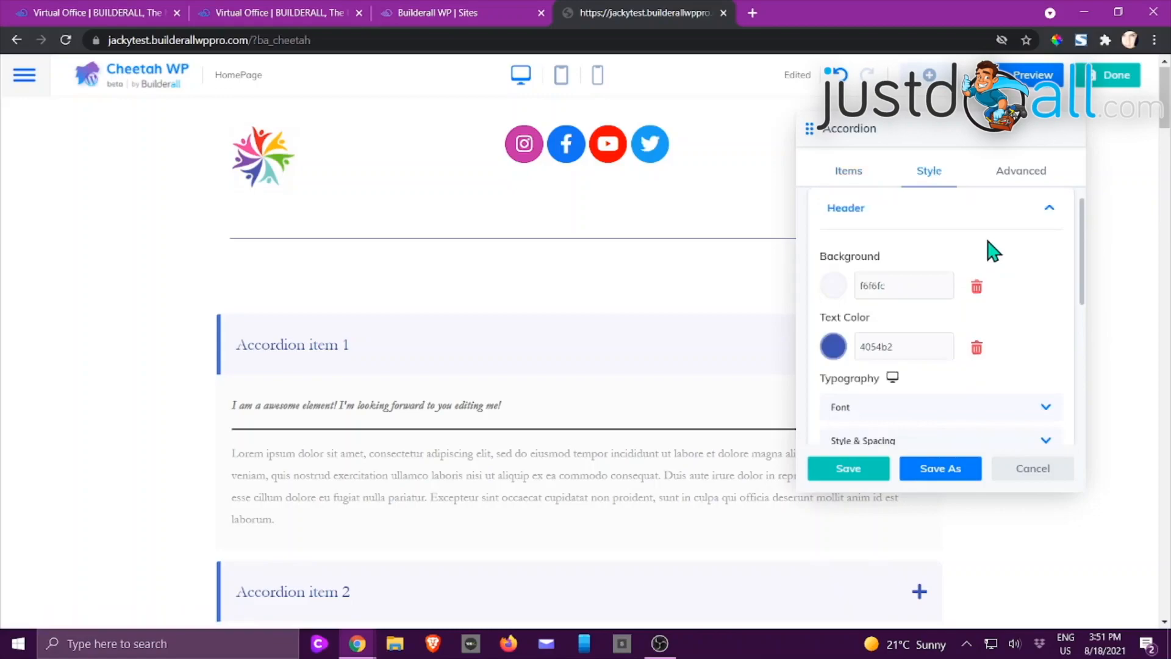
scroll(980, 238, down, 3)
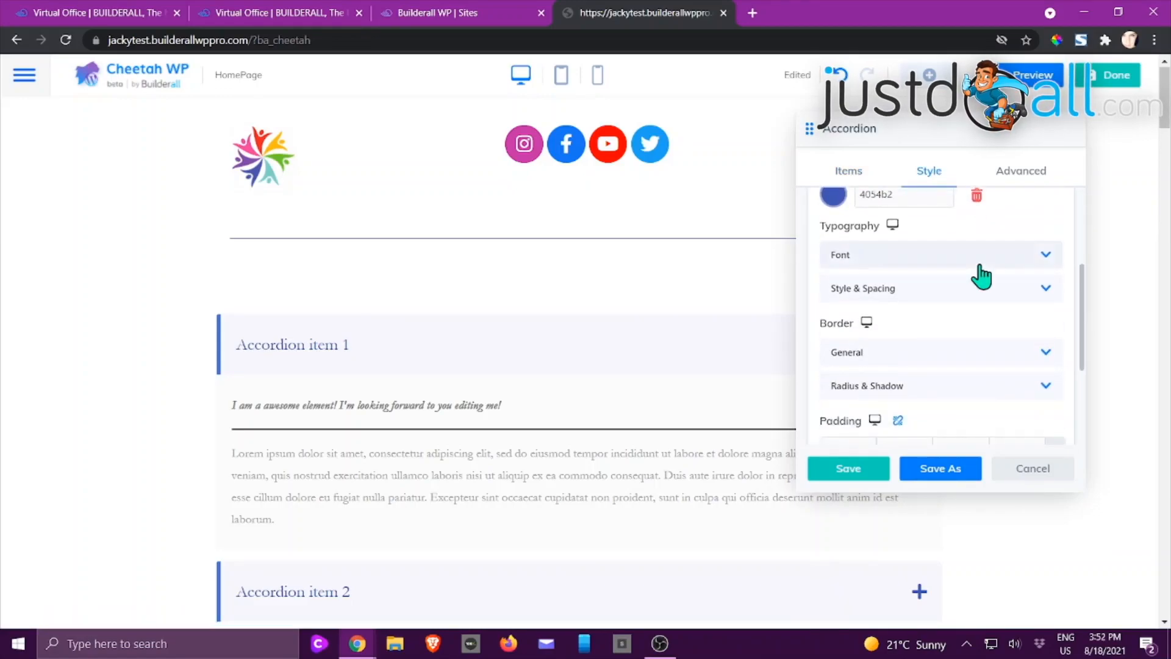
scroll(989, 289, down, 2)
scroll(994, 290, down, 1)
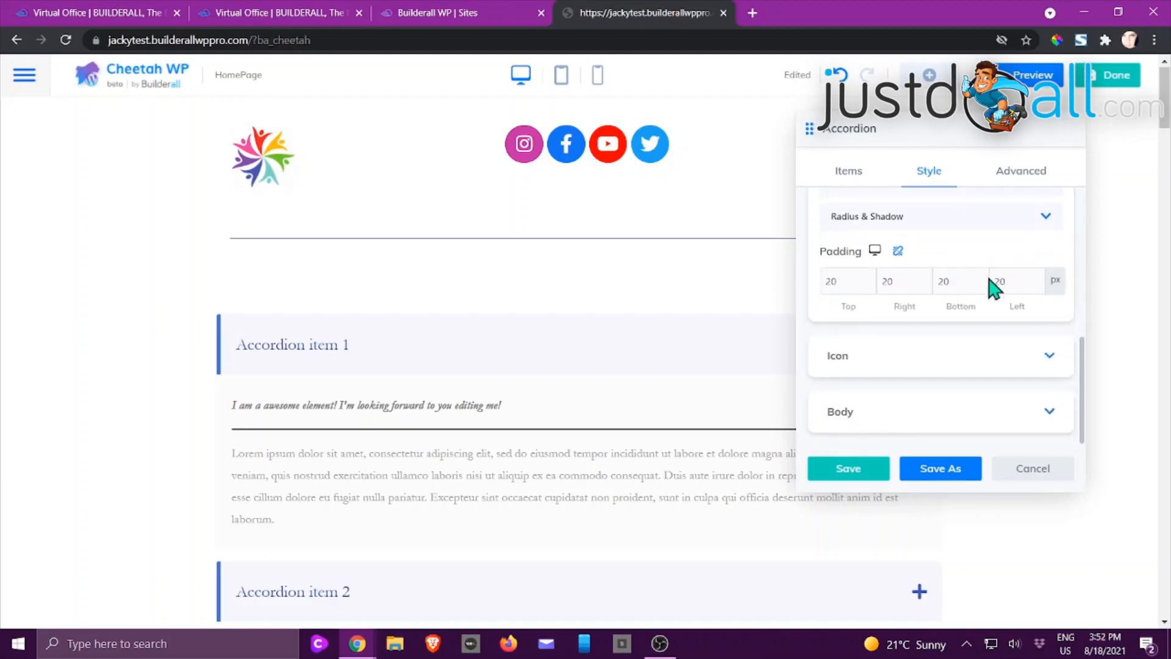
click(925, 421)
scroll(921, 405, down, 4)
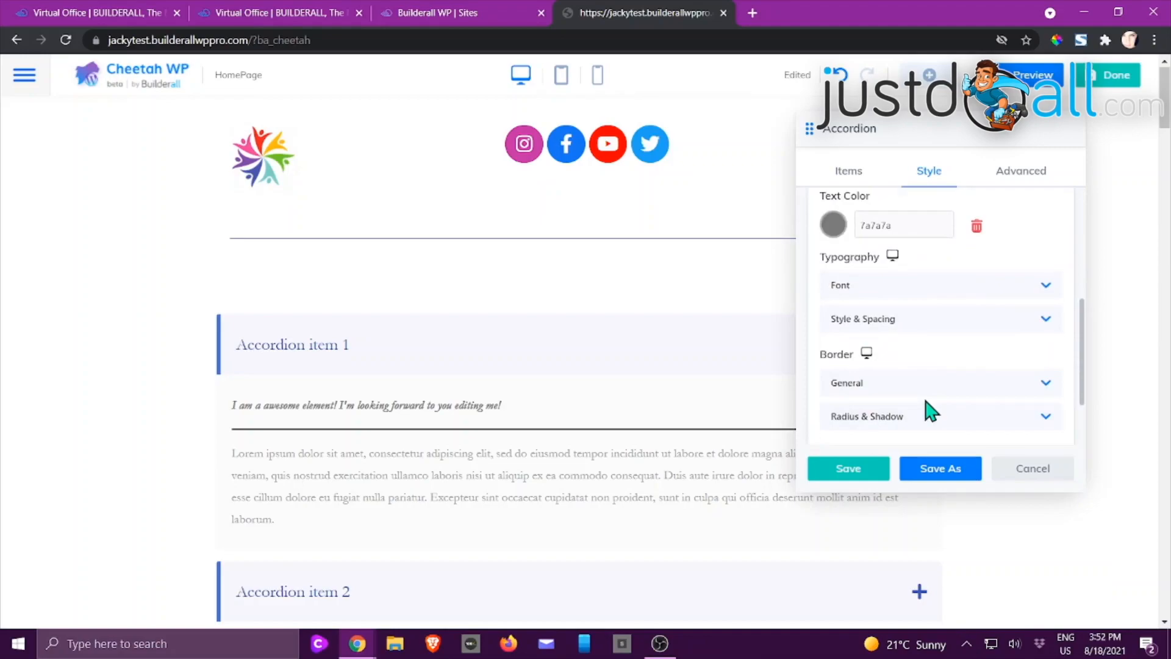
scroll(929, 407, up, 3)
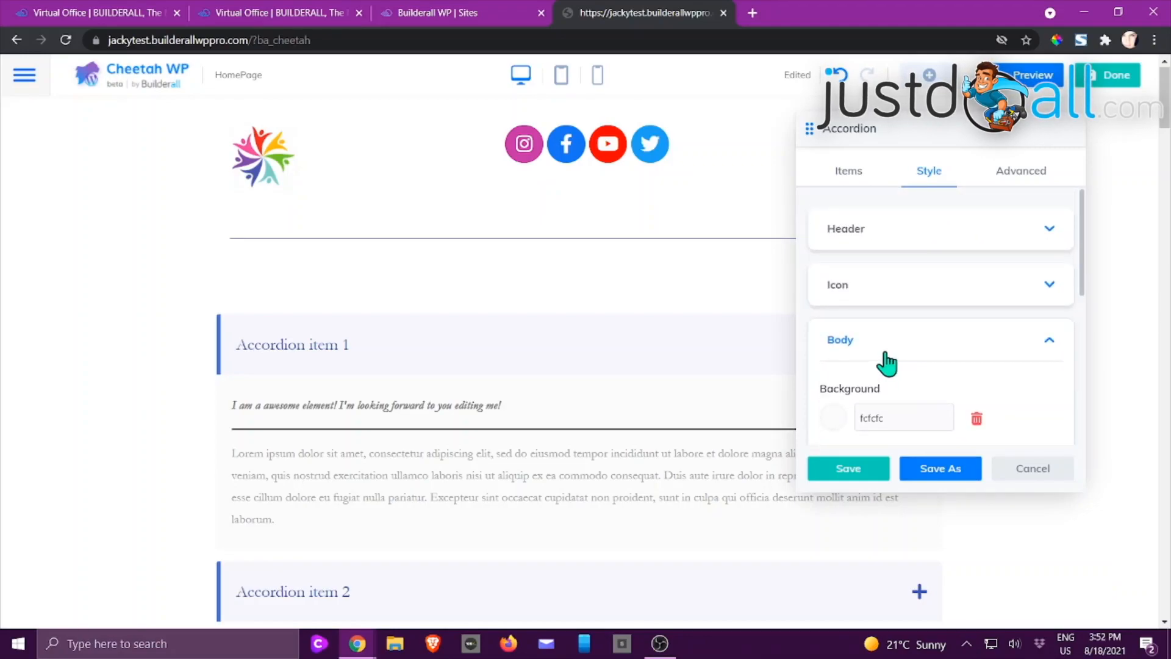
View the Accordion's Advanced settings, and cancel the element without saving.
click(1023, 173)
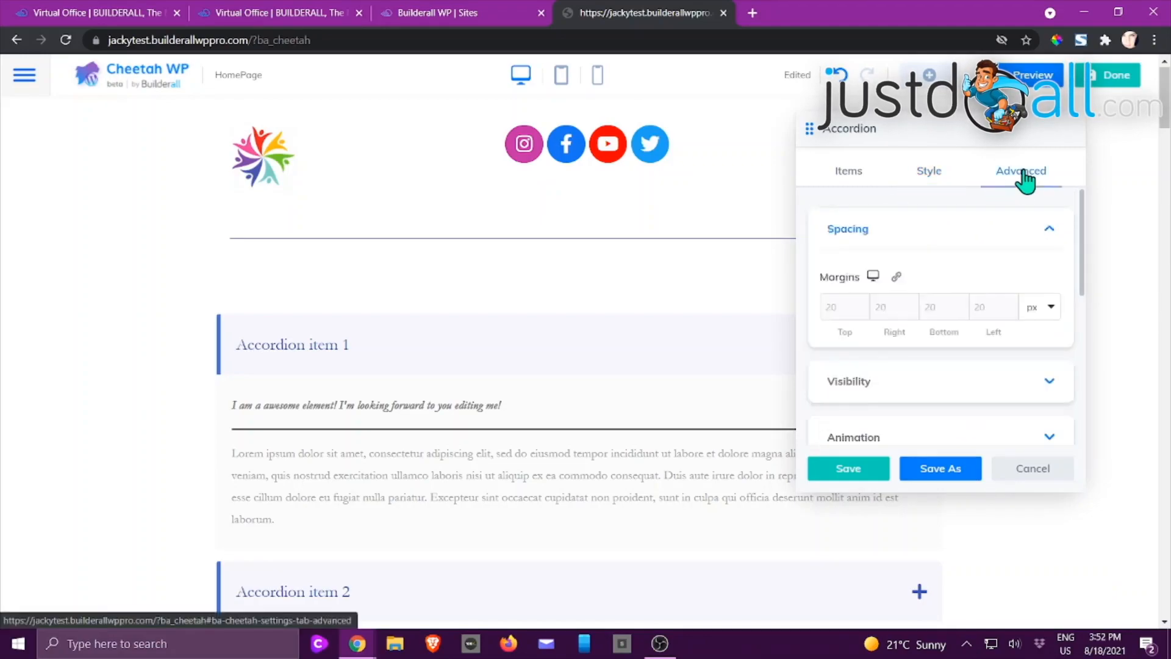
scroll(1031, 239, down, 2)
scroll(931, 291, down, 1)
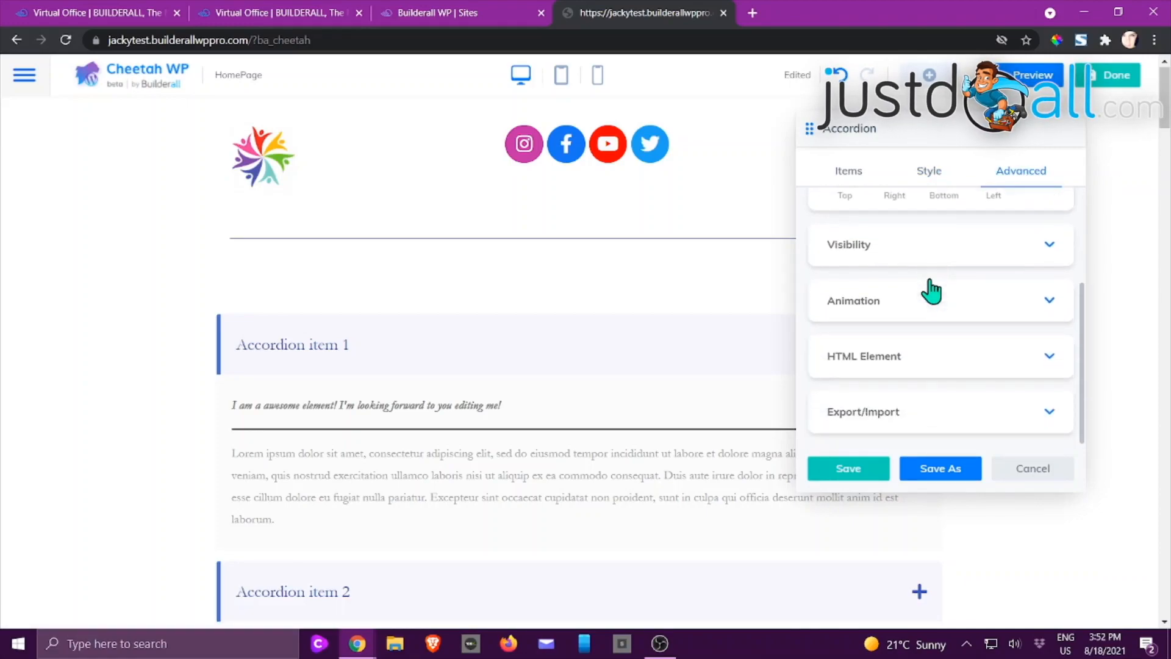
click(1033, 475)
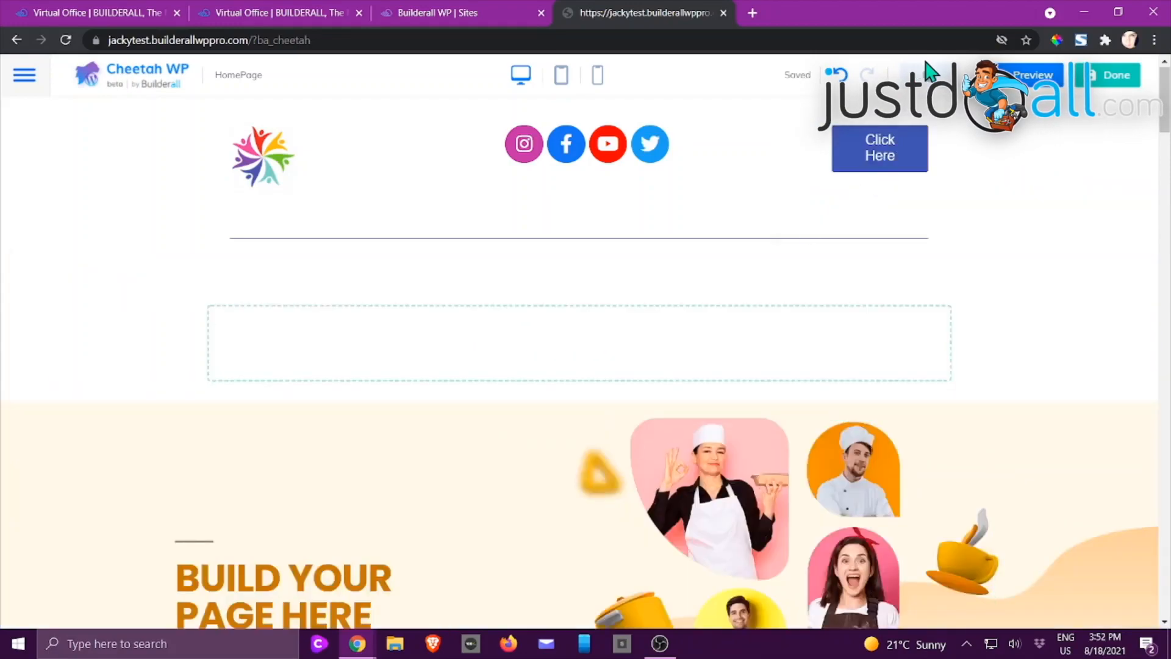
Place the Accordion element in the empty row again to view its editing controls, and cancel it without saving.
click(927, 76)
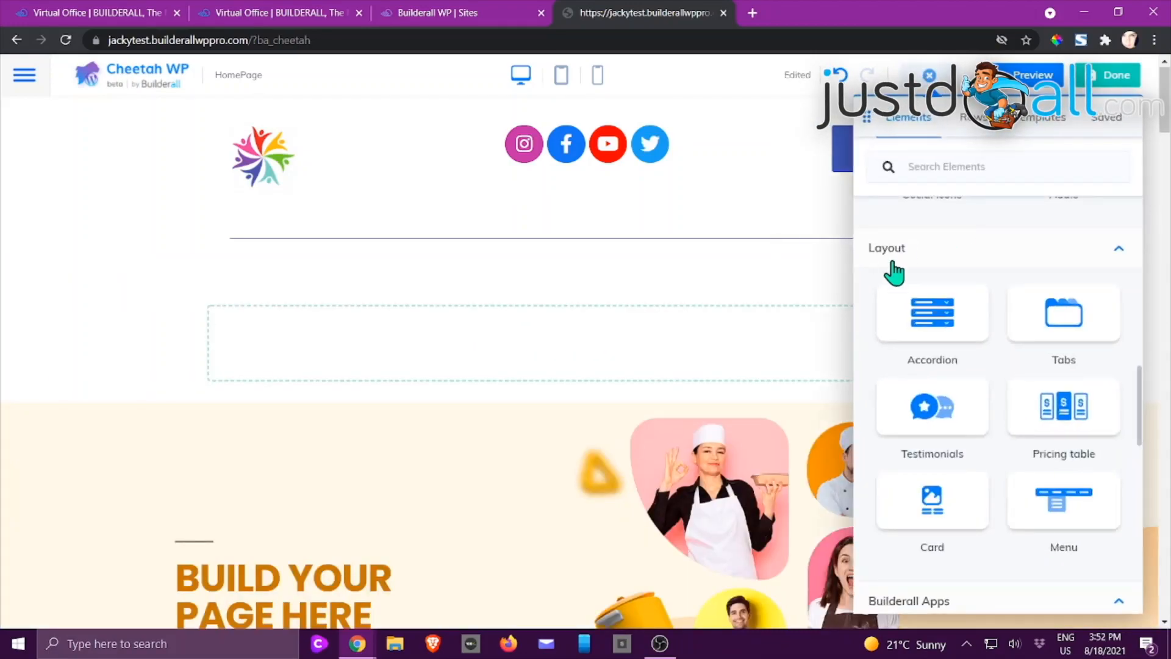
drag(921, 311, 546, 410)
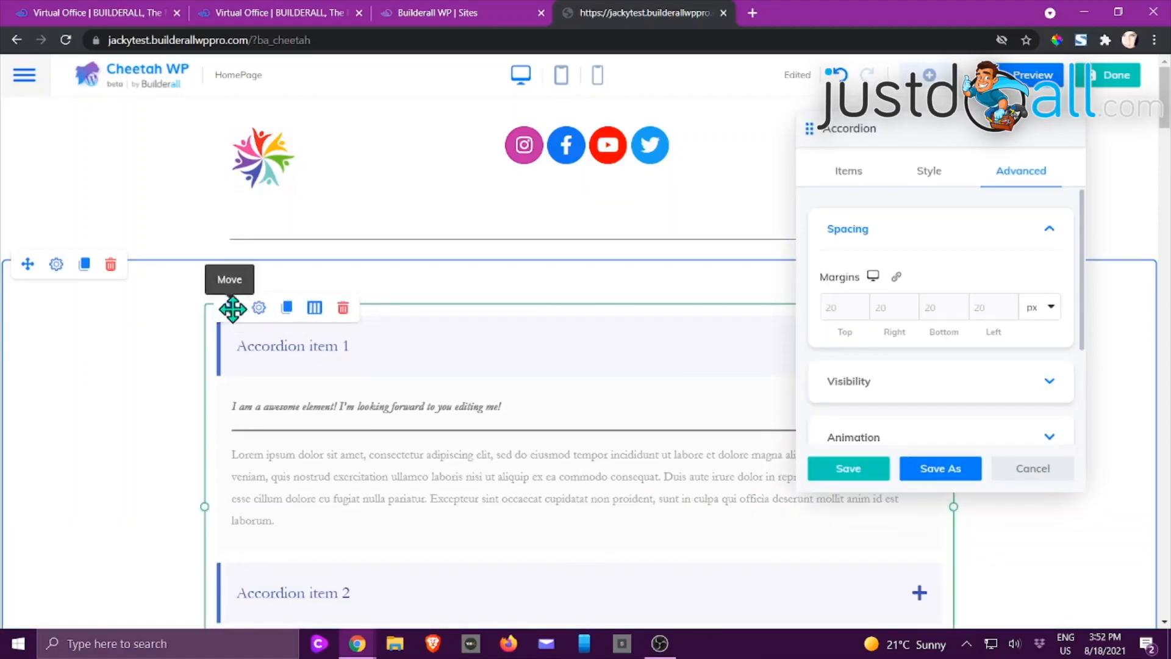
click(314, 310)
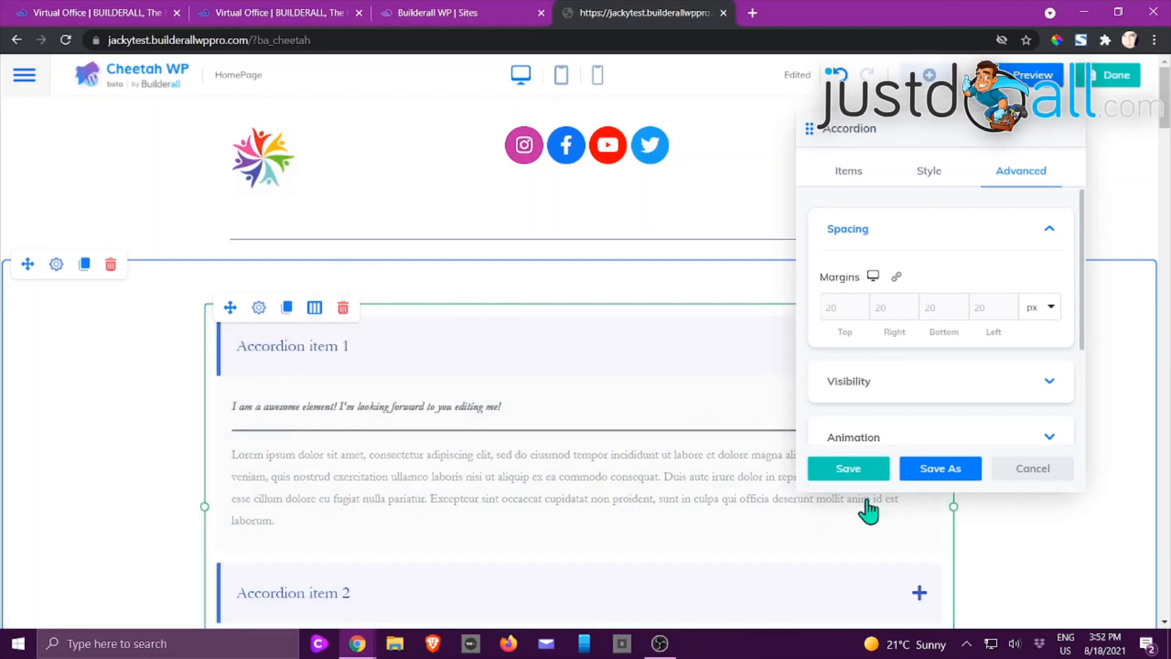
click(1037, 476)
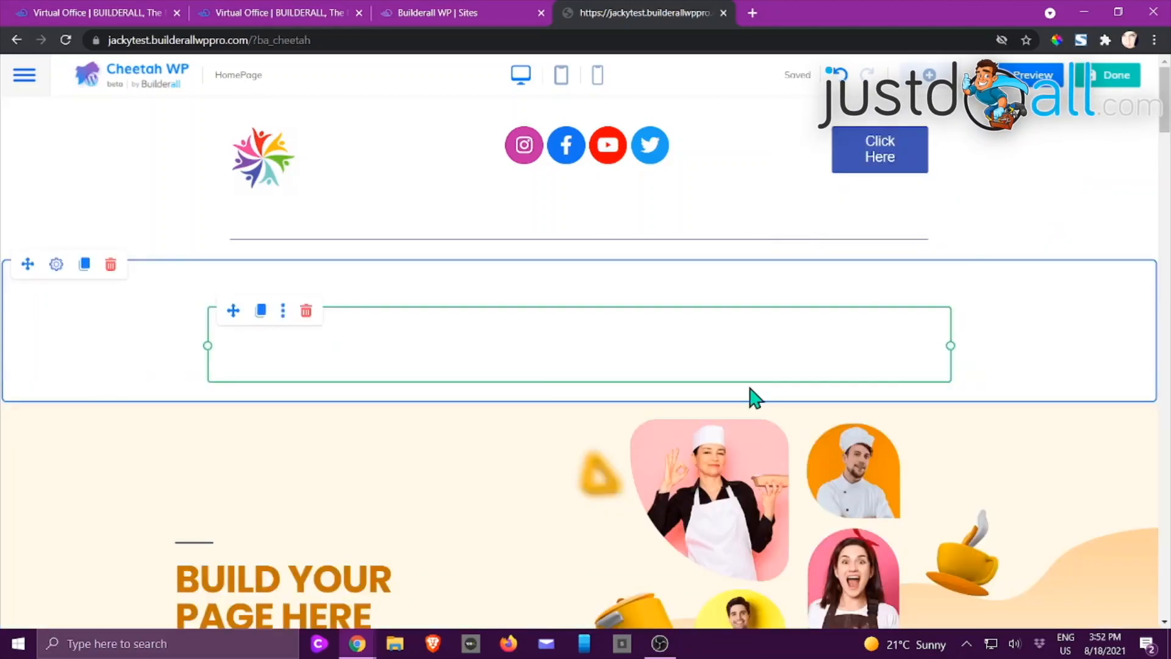
Place a Tabs element from the Layout group in the empty row below the header and look over its tabs.
click(928, 74)
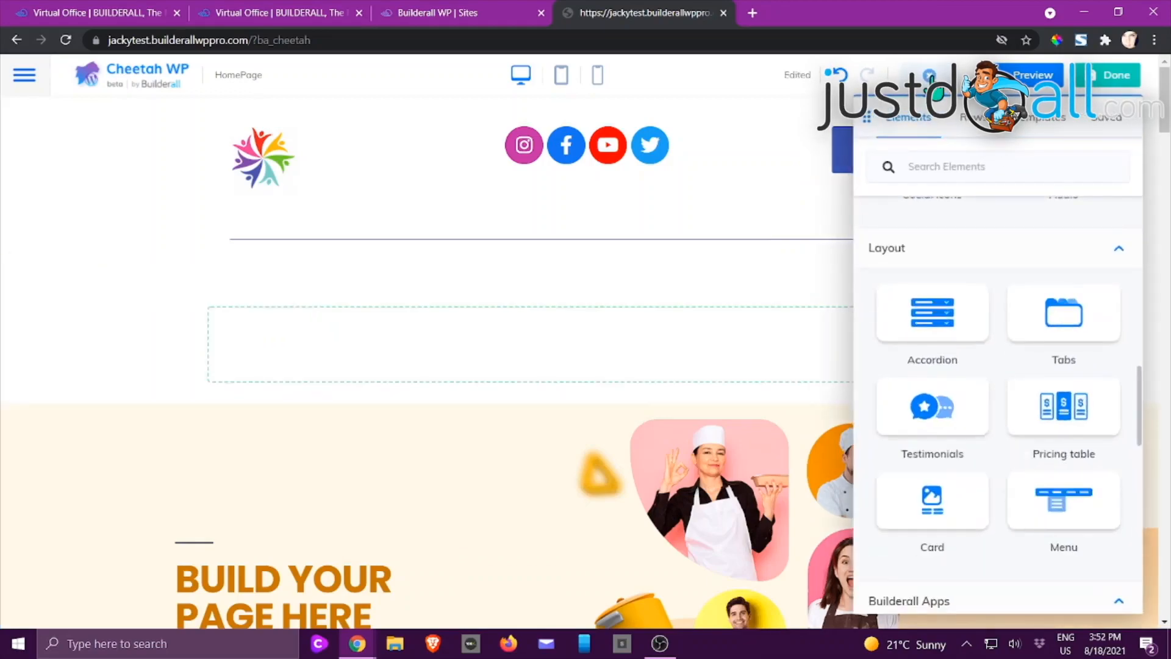
drag(1066, 331, 543, 397)
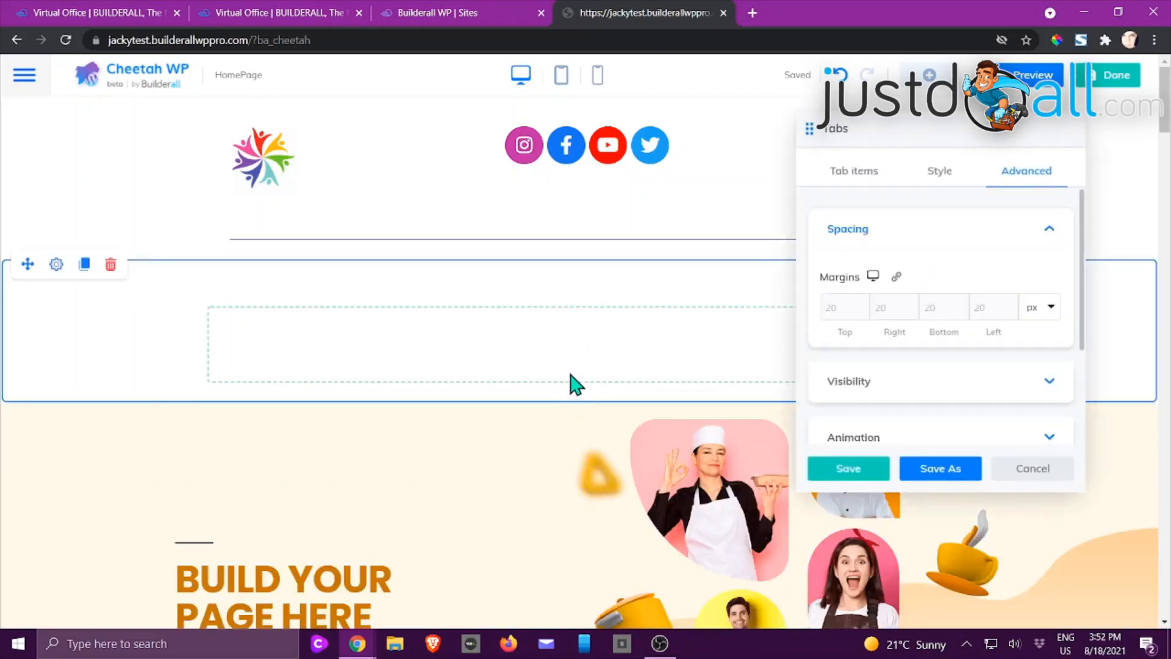
scroll(393, 434, down, 2)
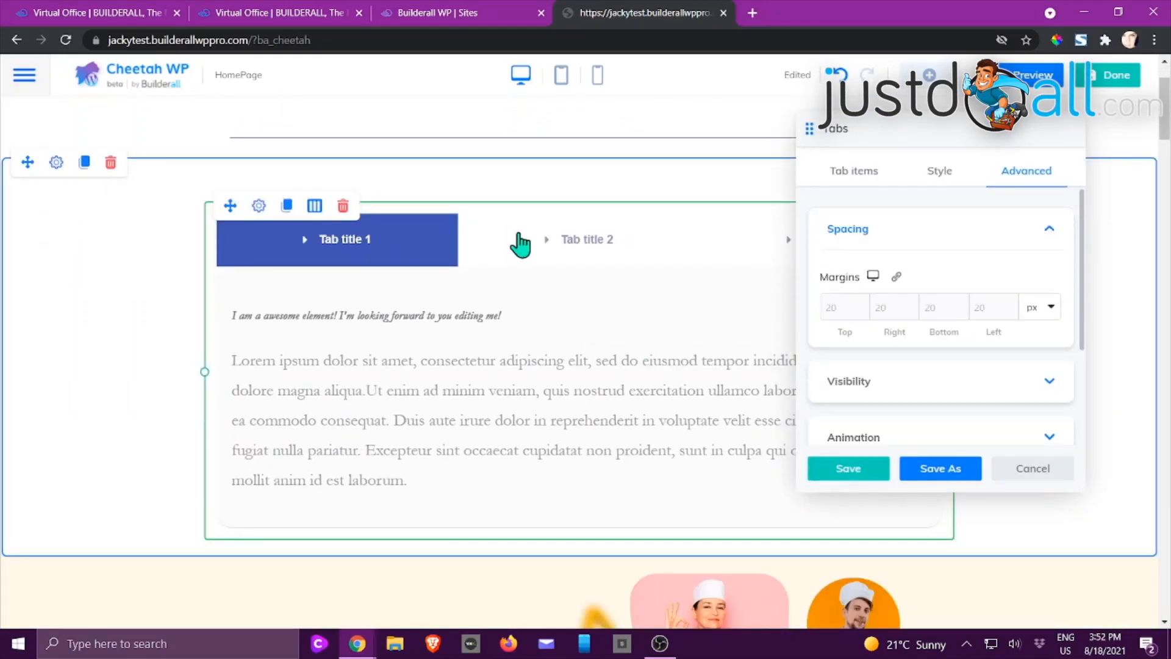
View the Tabs element's list of tab items and open Tab title 1 for editing.
click(860, 176)
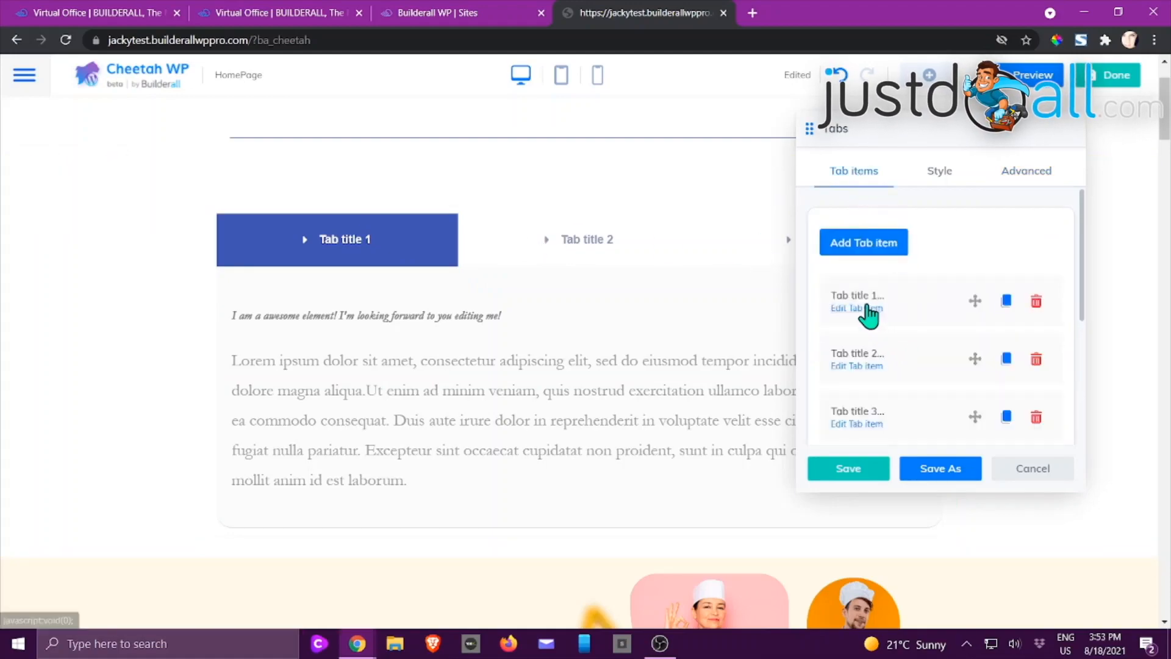
scroll(901, 339, down, 2)
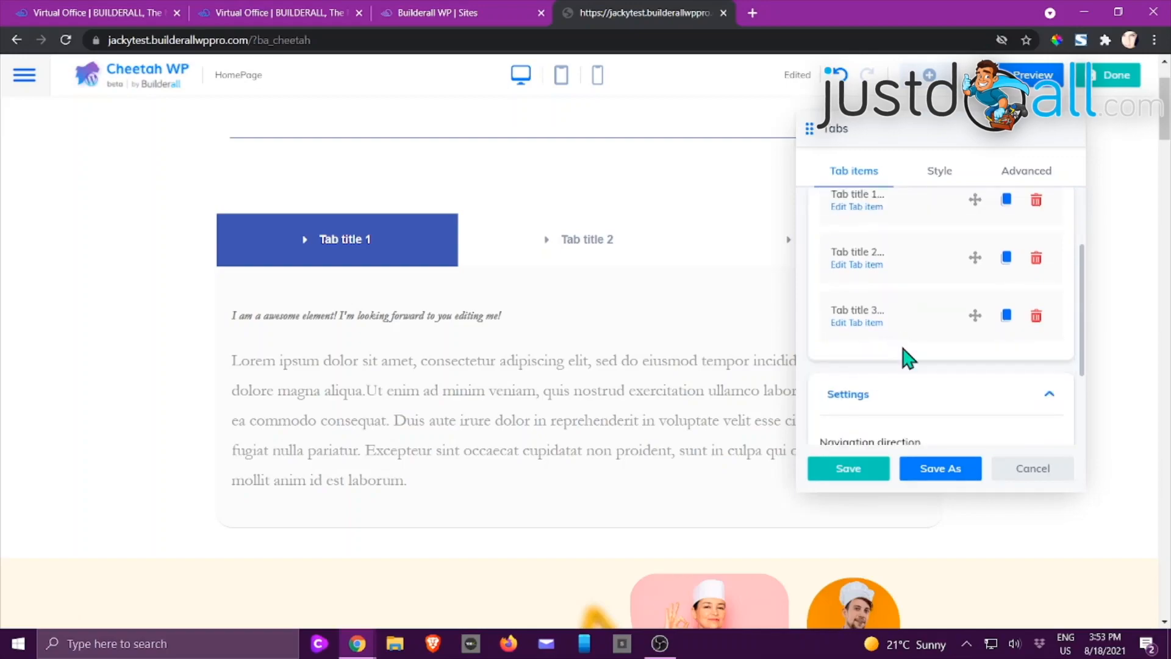
scroll(904, 358, up, 2)
click(871, 309)
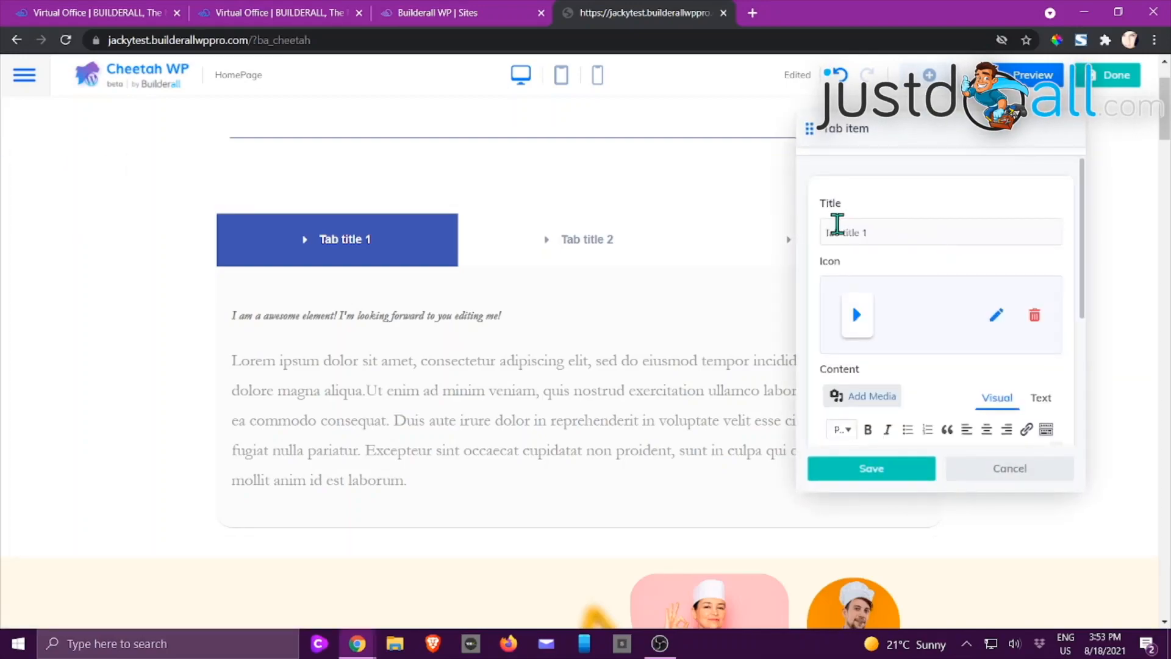
Examine Tab title 1's title, icon and content fields, and close the item without saving.
scroll(915, 293, down, 1)
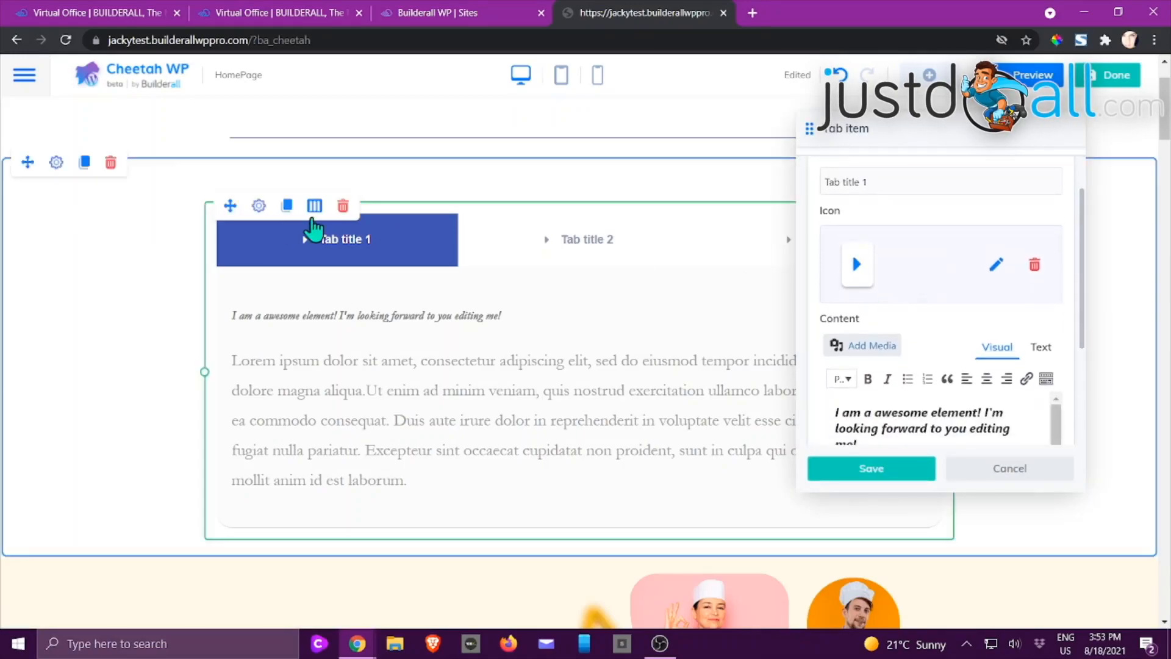
scroll(889, 286, down, 2)
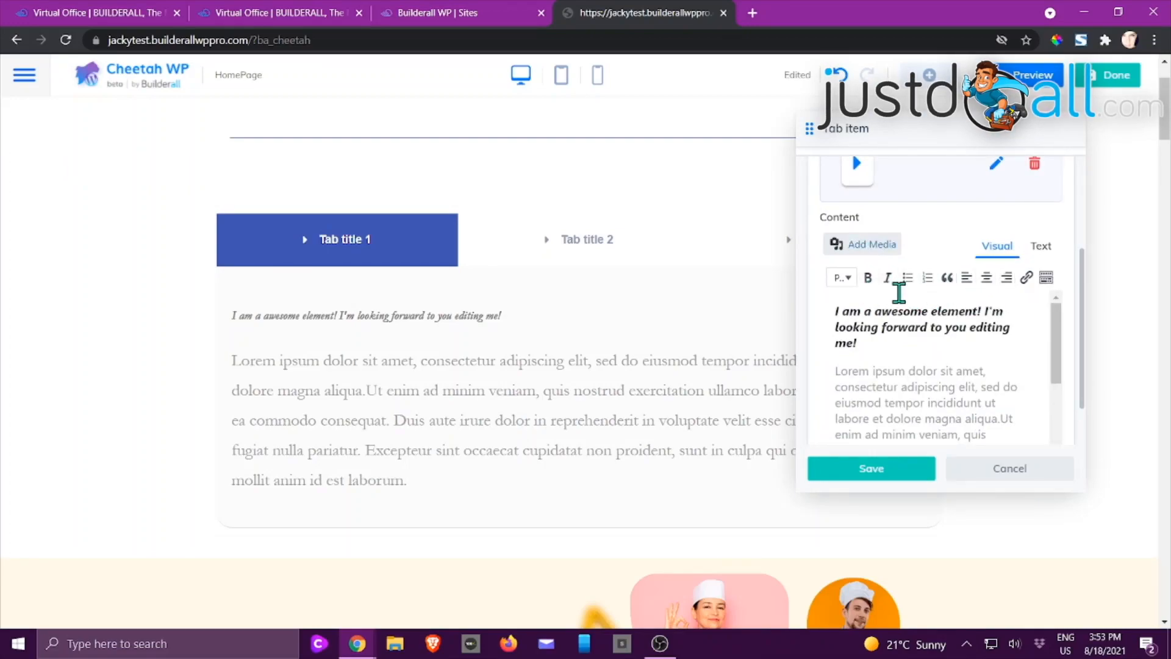
scroll(921, 302, down, 2)
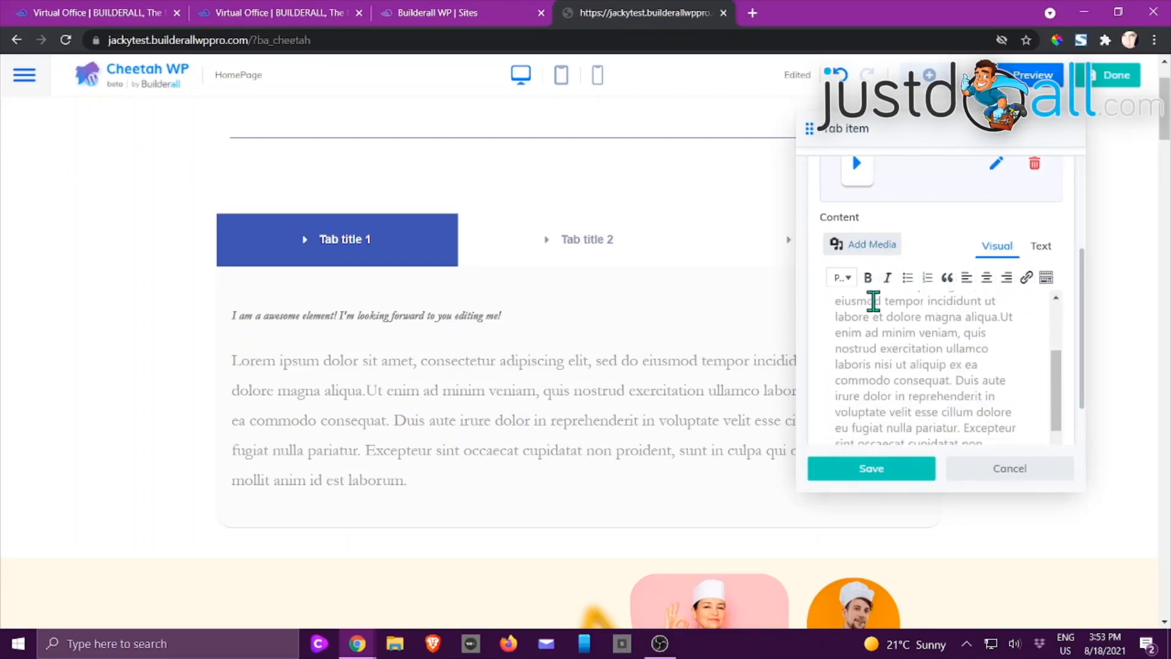
scroll(873, 303, down, 2)
scroll(874, 304, up, 3)
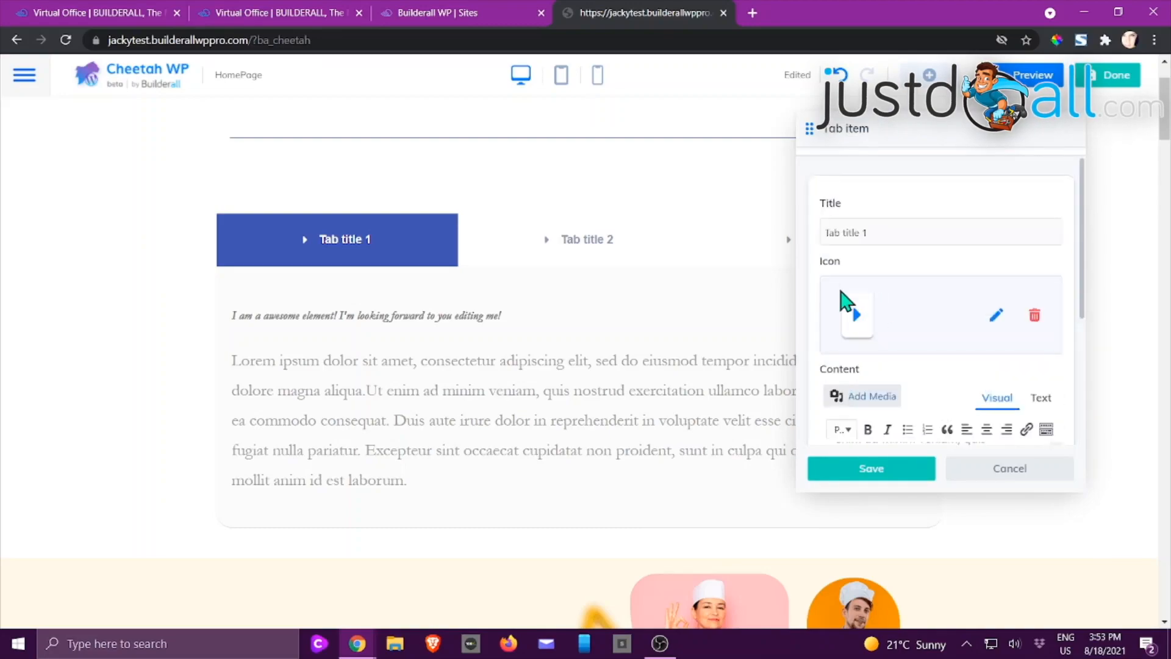
click(1002, 470)
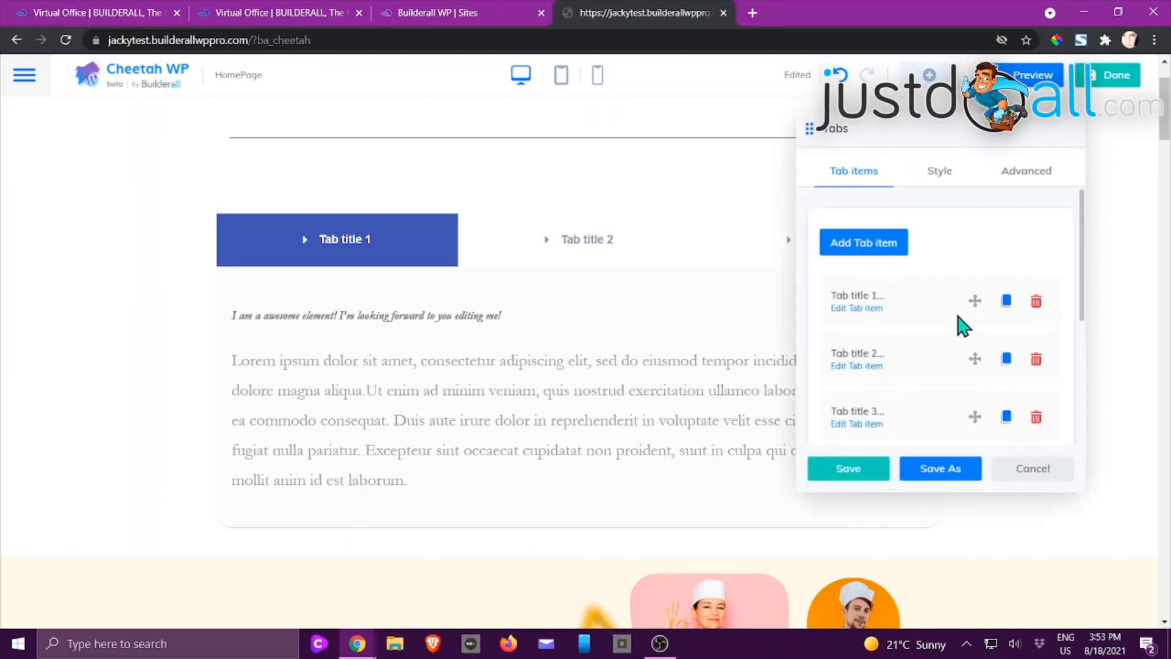
Try the Vertical navigation direction for the tabs, switch back to Horizontal, and view the Grow navigation items options.
scroll(949, 340, down, 5)
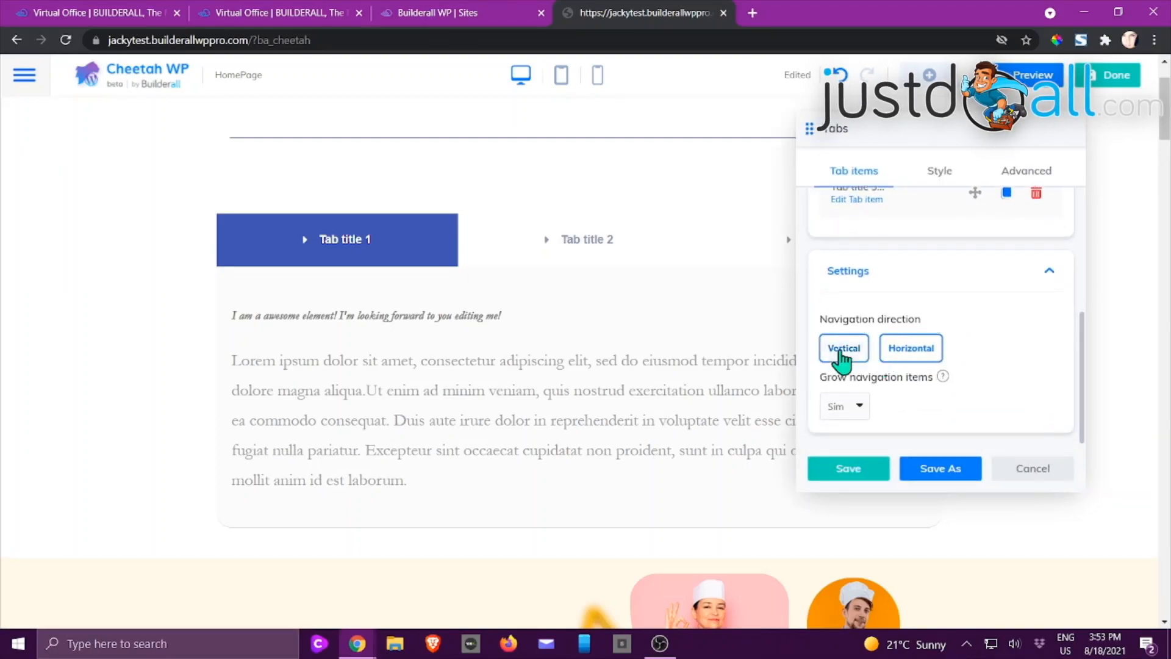
click(843, 351)
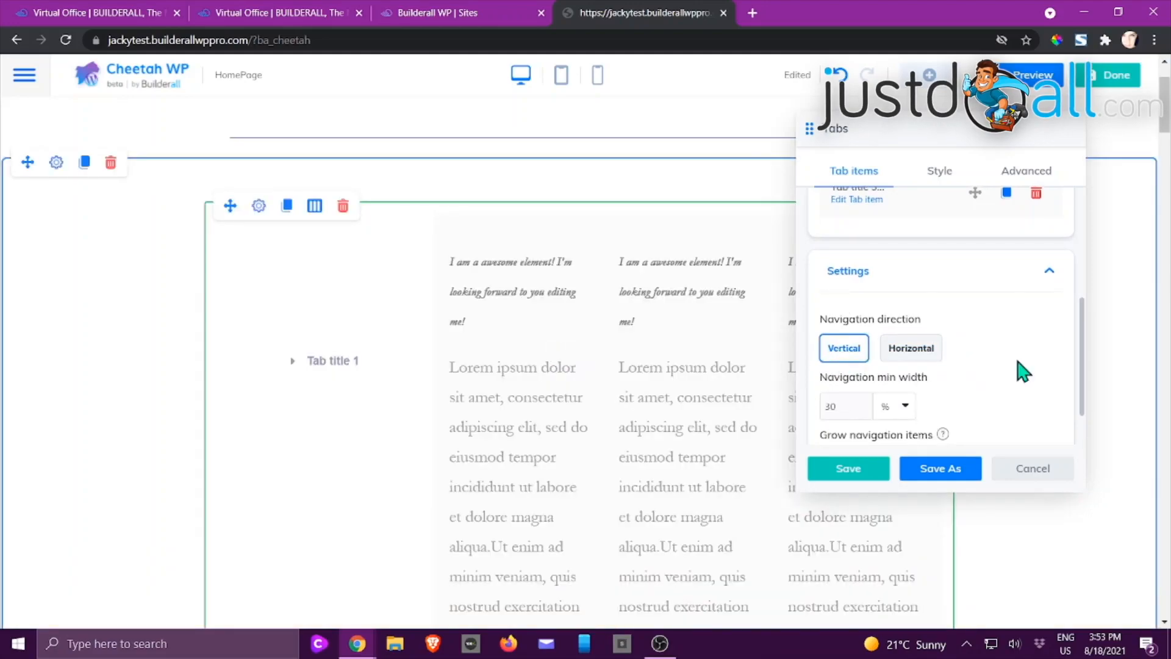
click(911, 351)
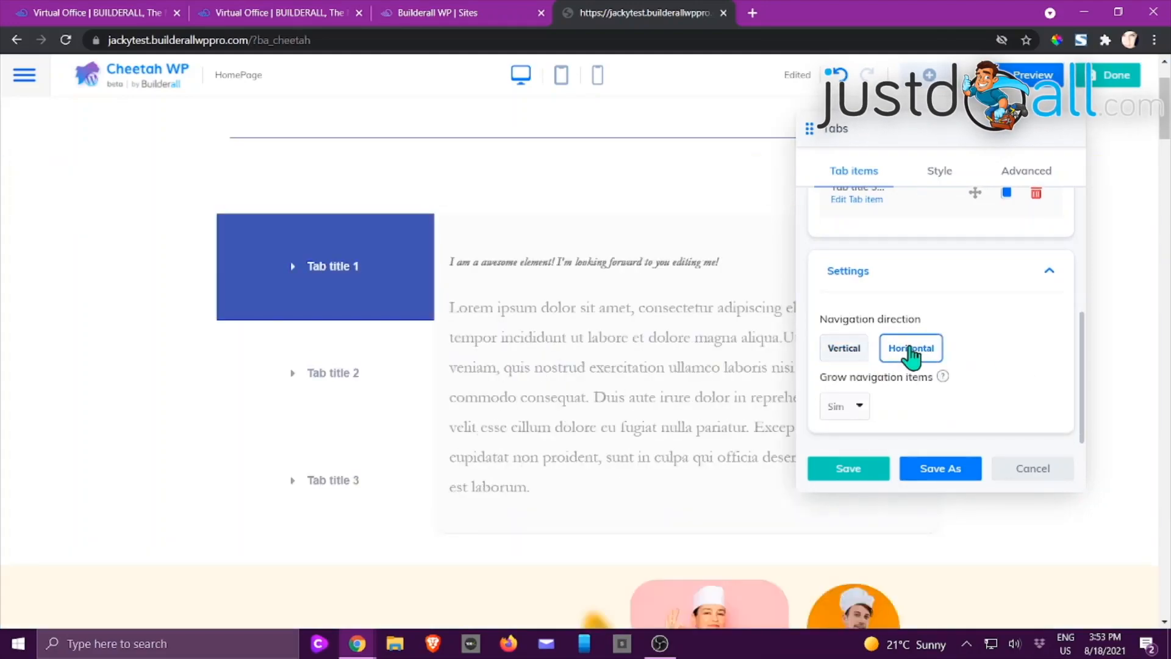
click(861, 406)
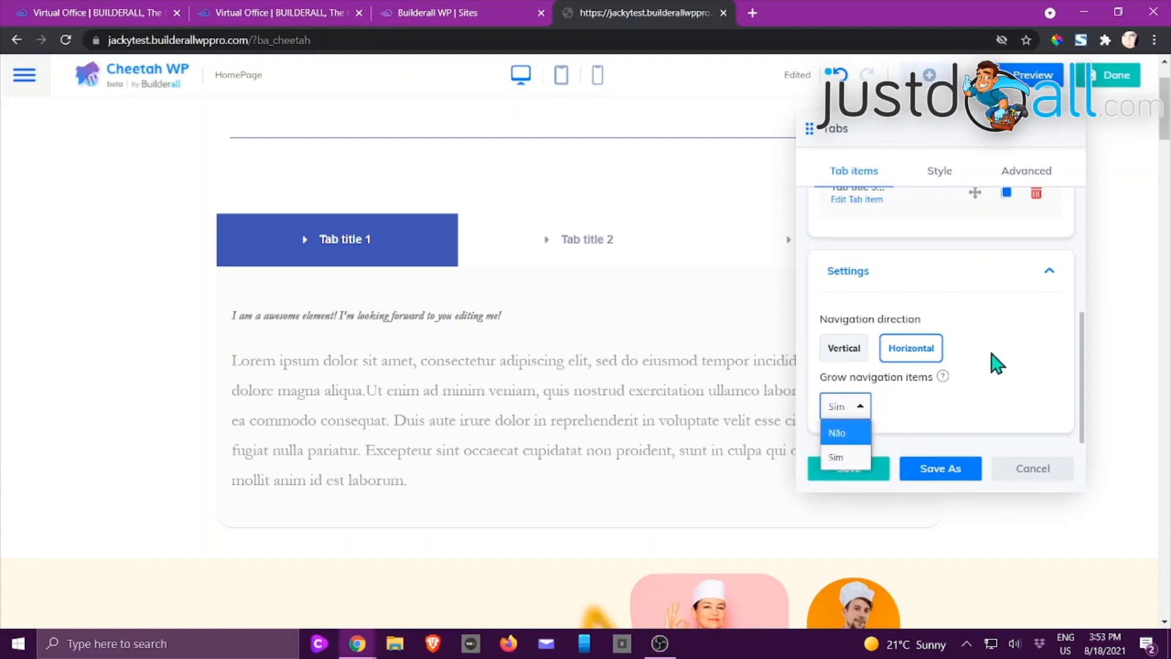
click(997, 365)
Examine the Tabs element's Navigation item style options, including background, text color, alignment, typography, border and padding.
scroll(972, 282, up, 3)
click(946, 177)
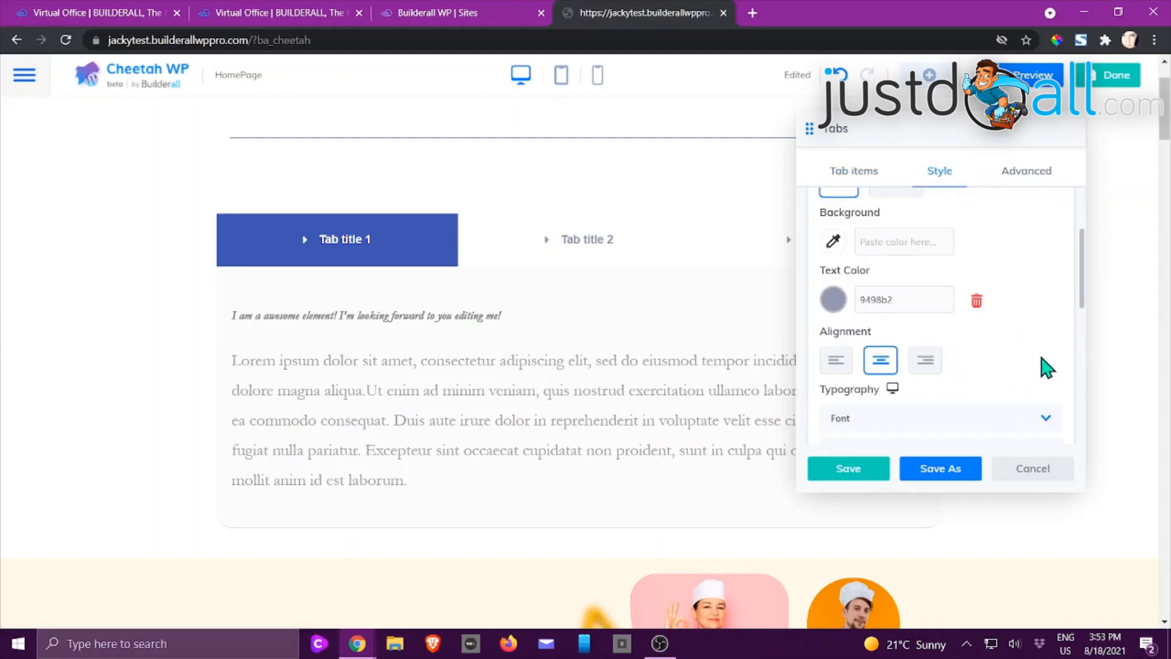
scroll(1047, 367, up, 2)
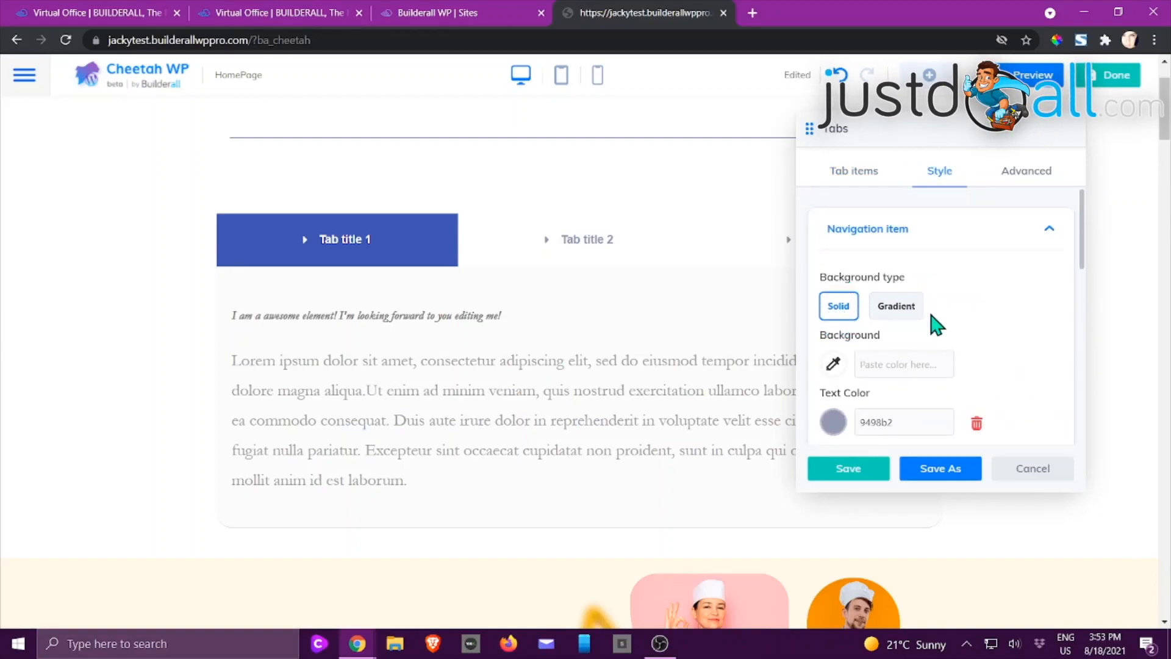
scroll(916, 310, down, 2)
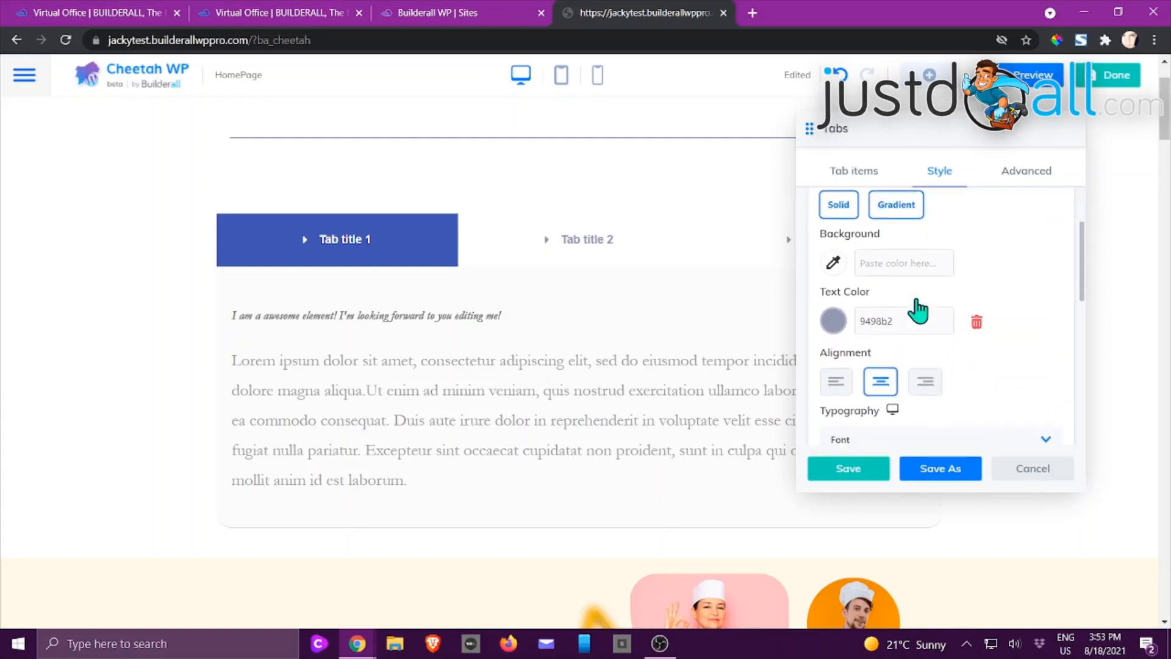
scroll(915, 302, down, 2)
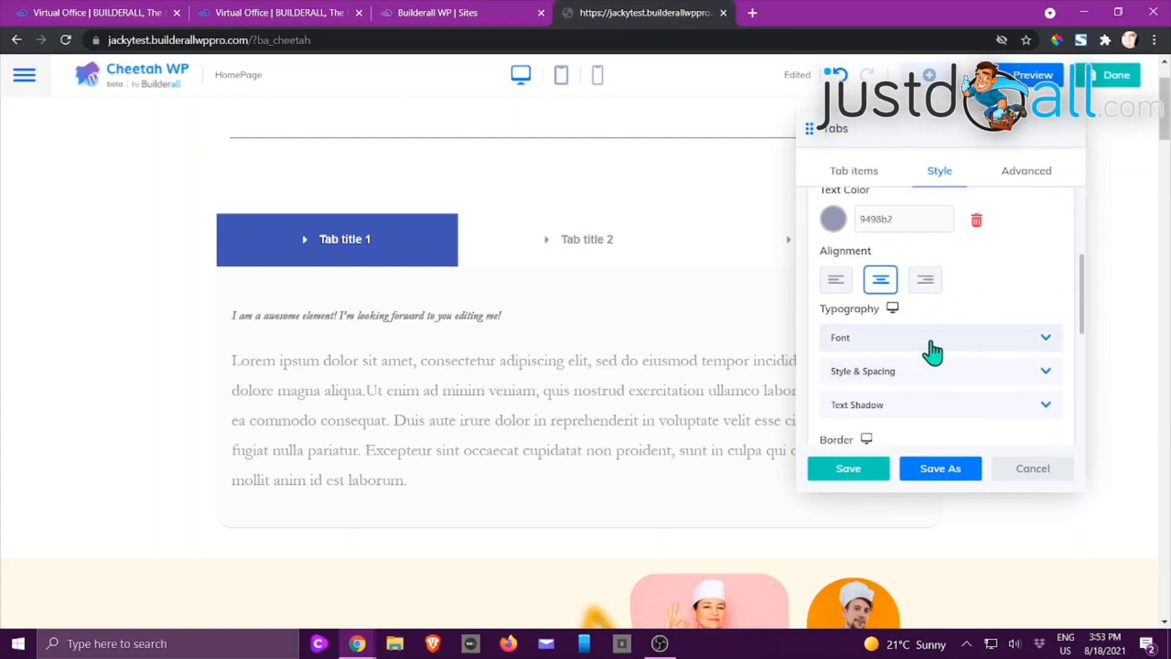
scroll(929, 357, down, 3)
scroll(946, 342, down, 3)
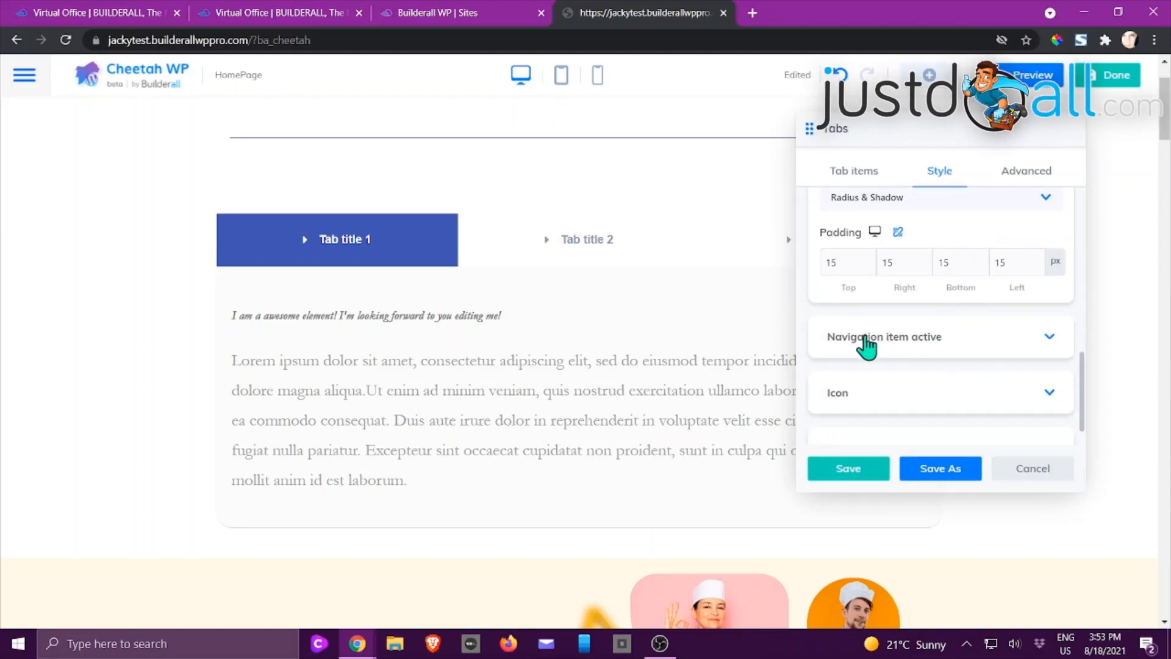
Look through the Tabs element's Navigation item active and Content style sections, and collapse all style sections.
click(865, 339)
scroll(984, 335, down, 2)
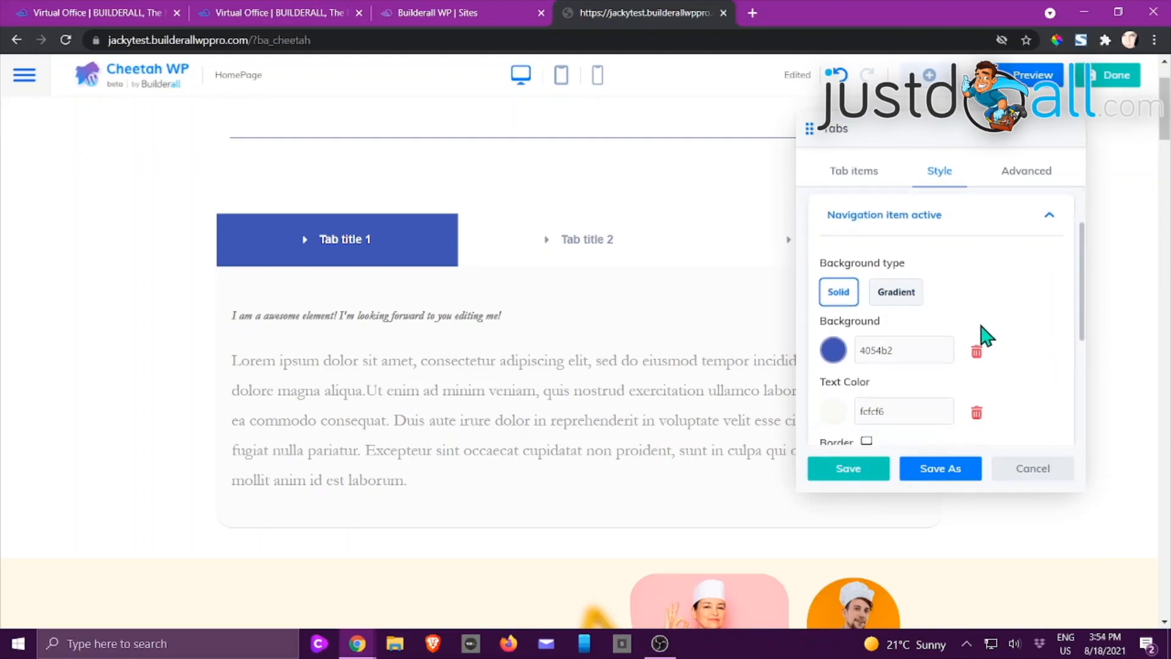
scroll(1014, 276, down, 3)
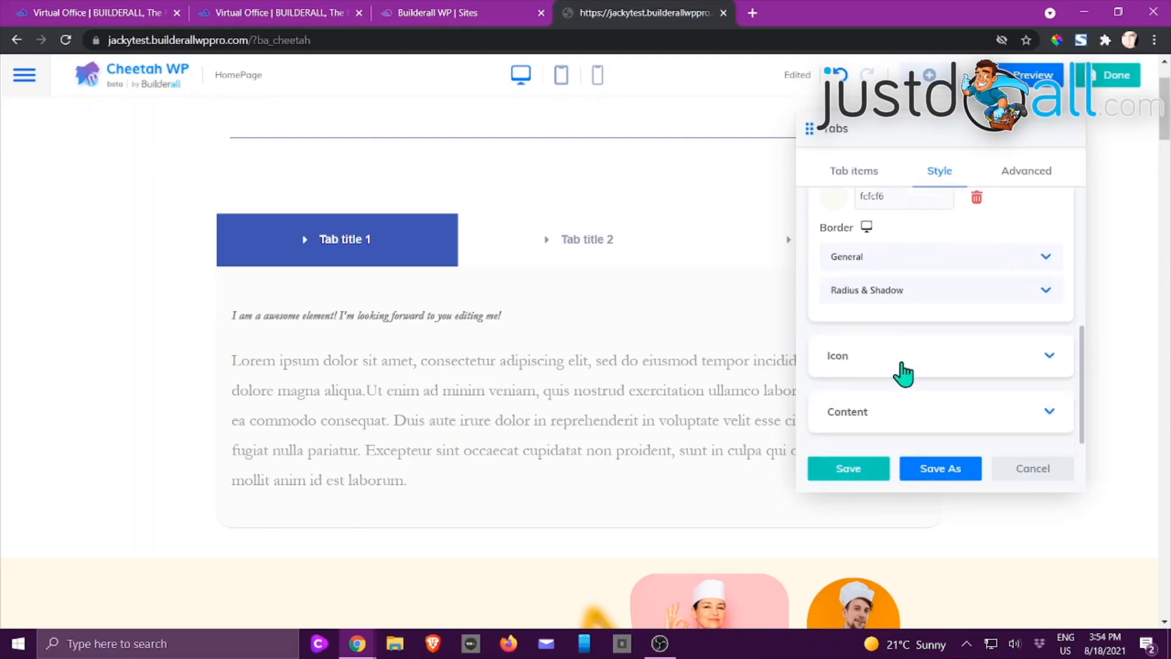
click(916, 426)
scroll(968, 374, down, 3)
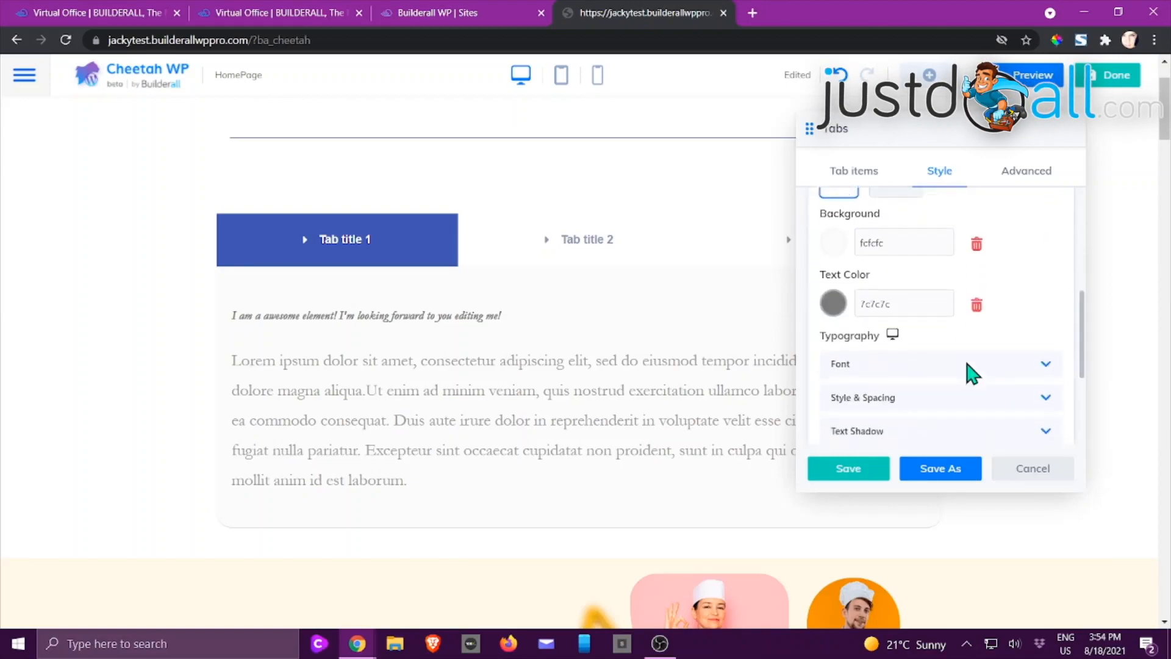
scroll(967, 366, up, 5)
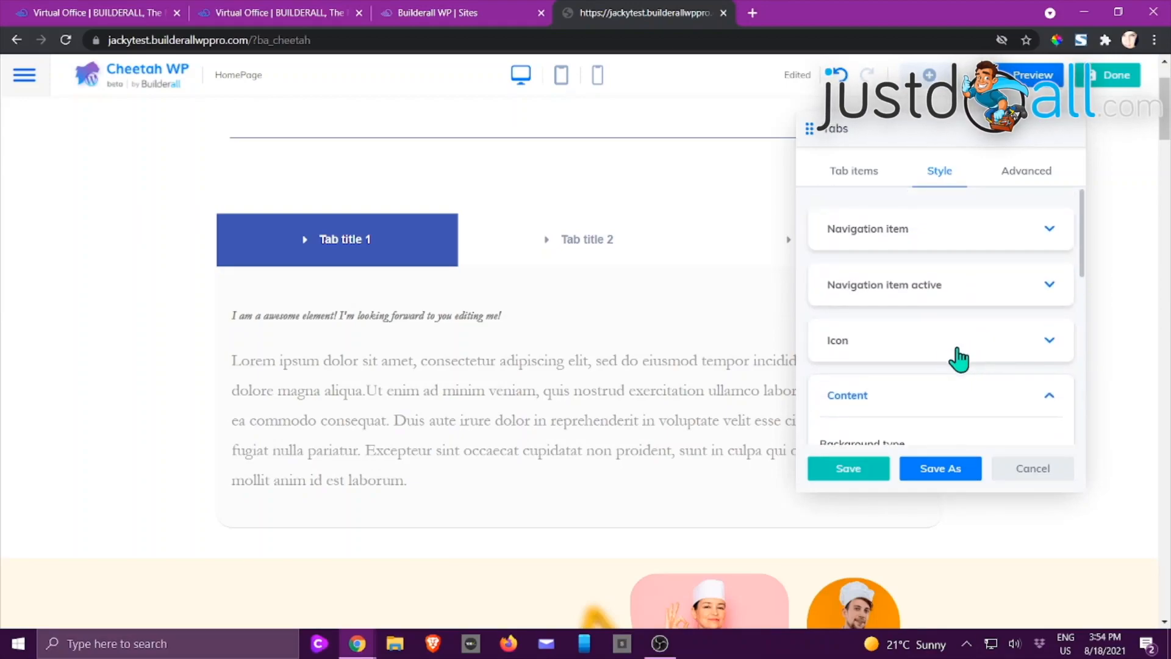
click(928, 339)
click(930, 338)
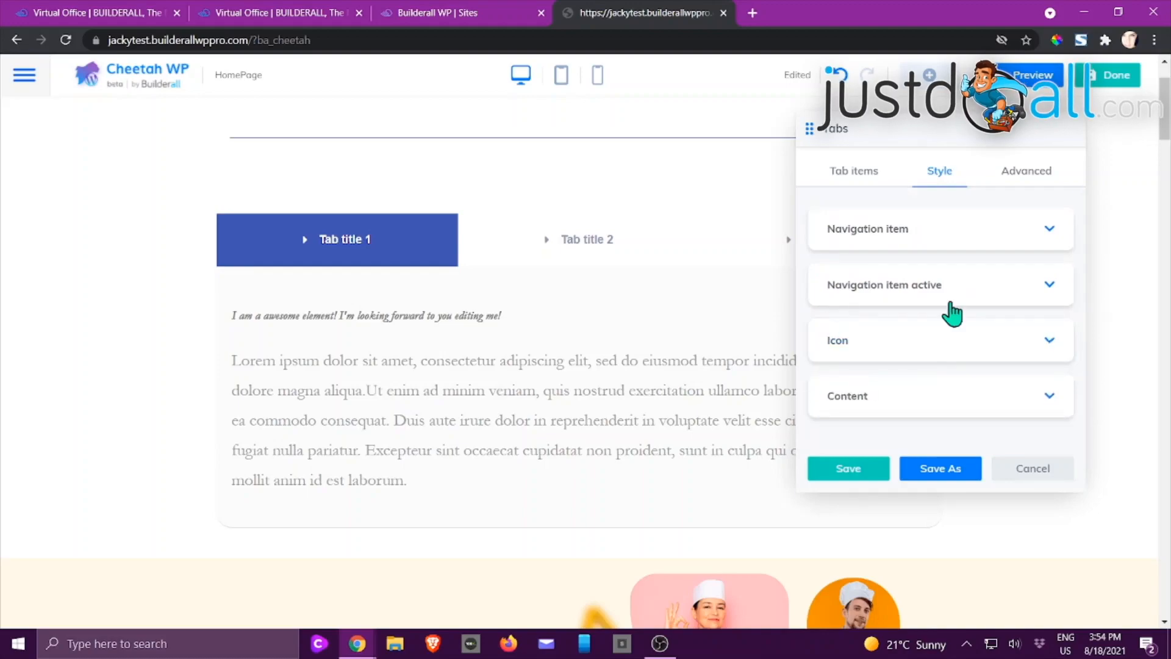
View the Tabs element's Advanced spacing and Animation options, and cancel the element without saving.
click(1027, 174)
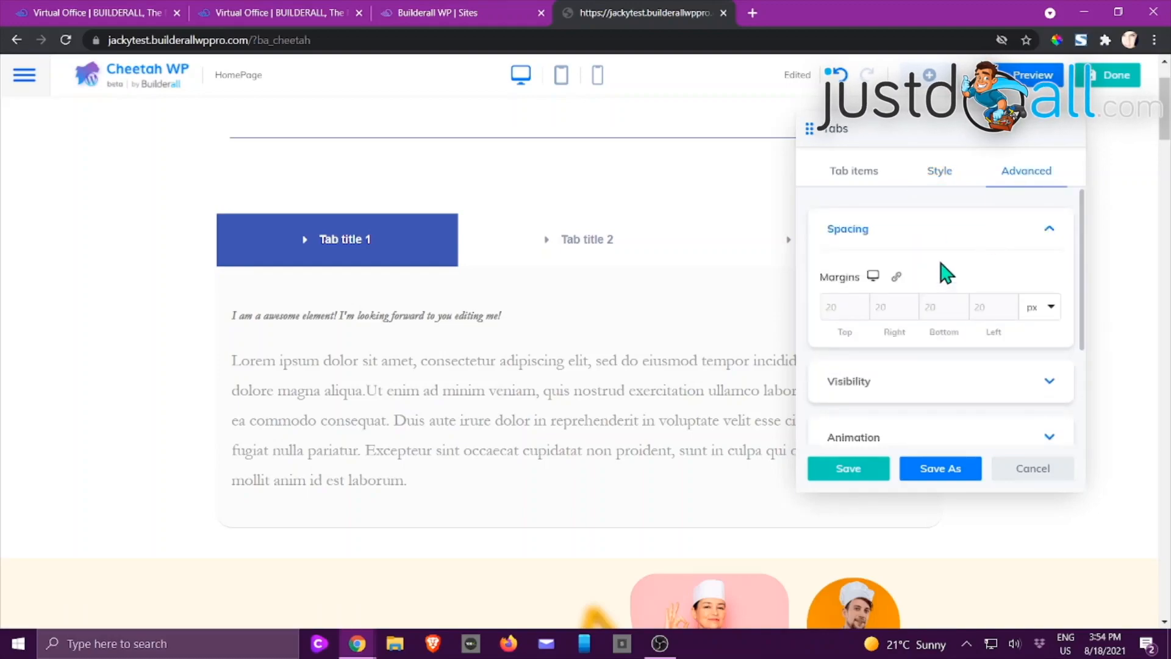
scroll(948, 271, down, 3)
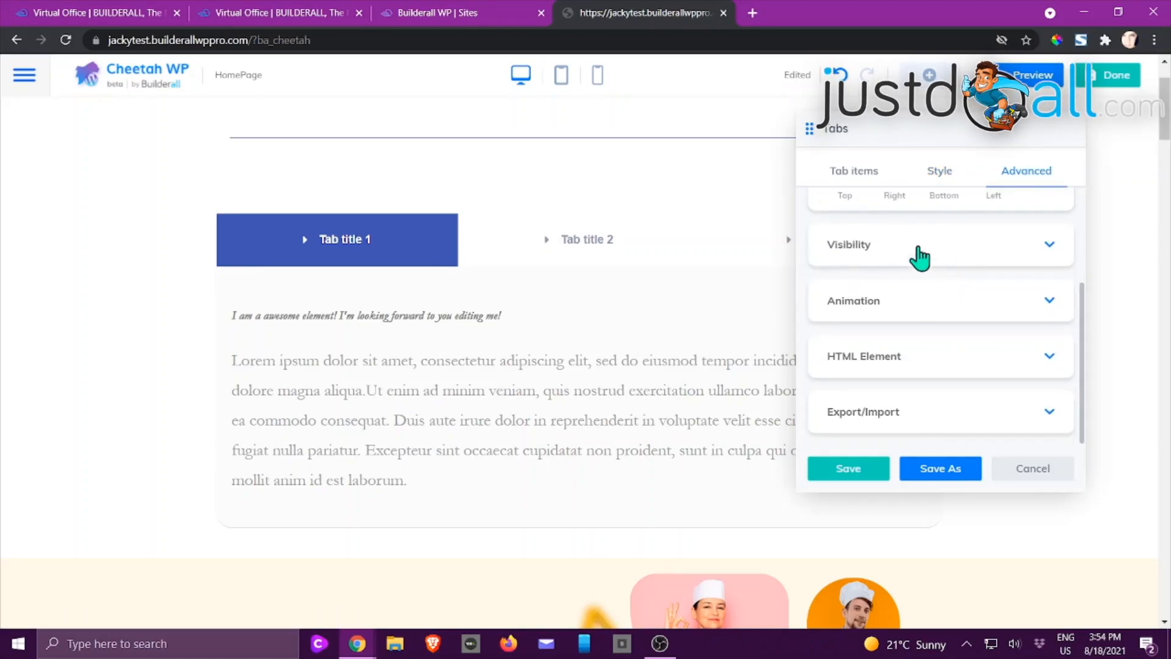
click(918, 311)
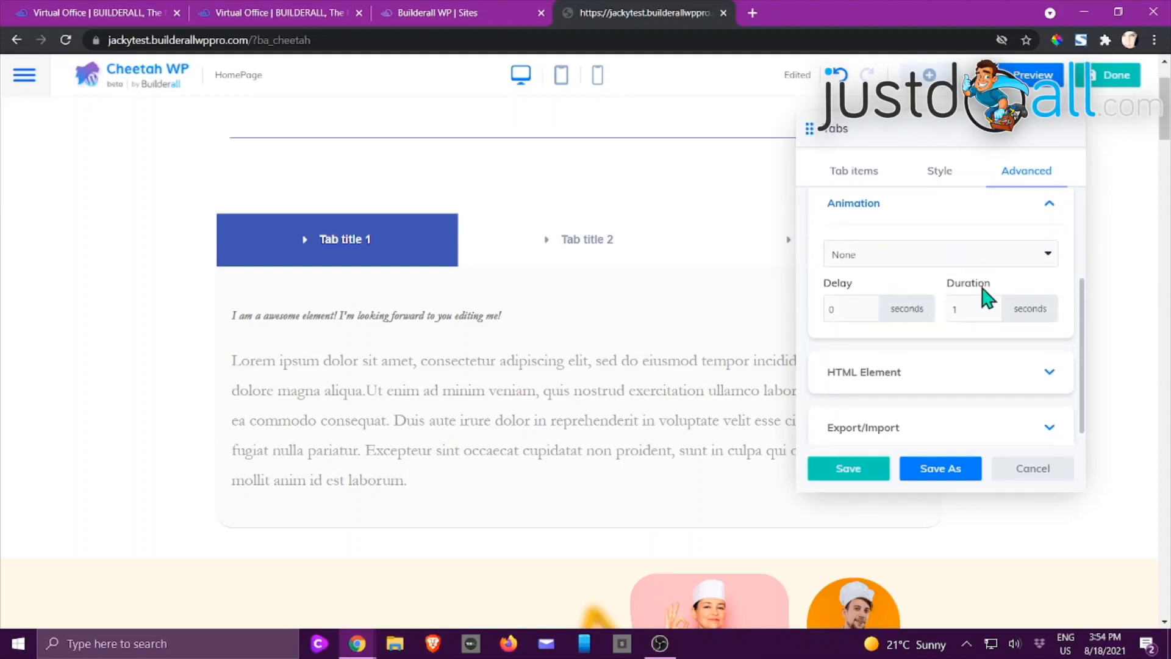
click(867, 207)
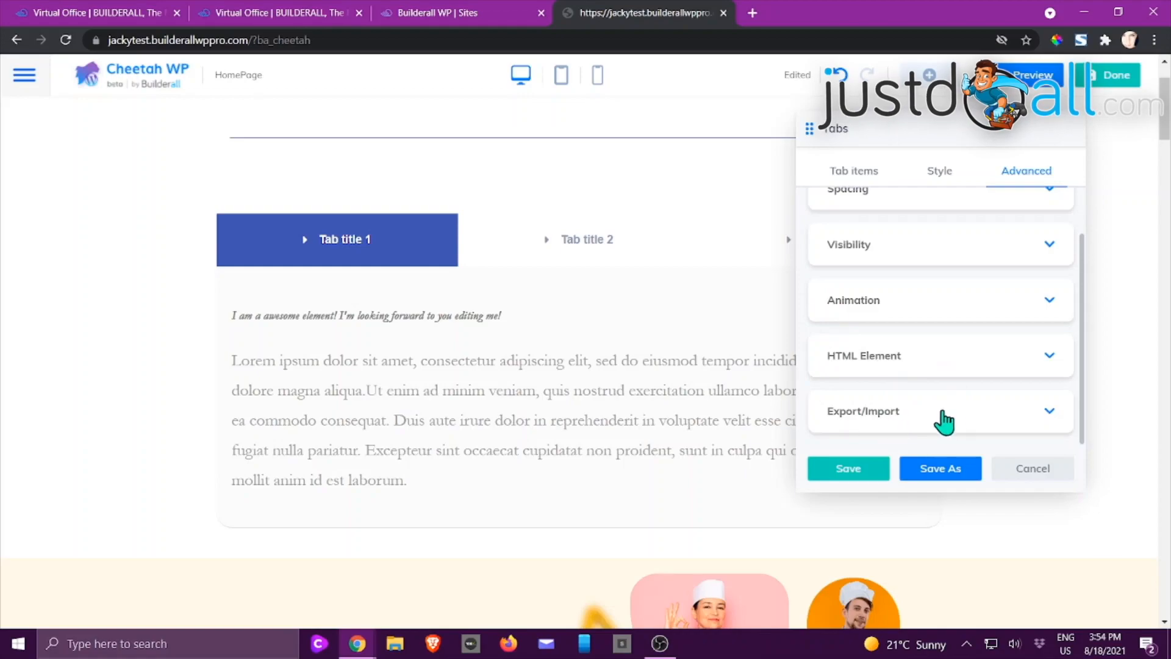
click(1030, 469)
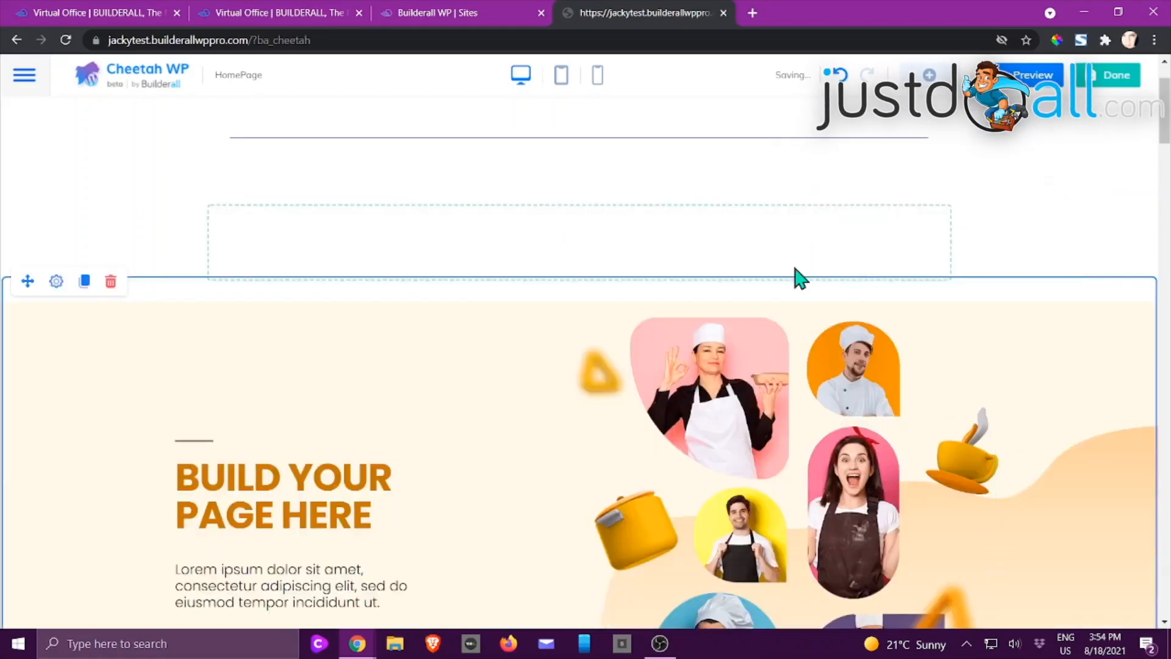
Place a Pricing table element from the Layout group in the empty row below the header and open its content settings.
click(929, 74)
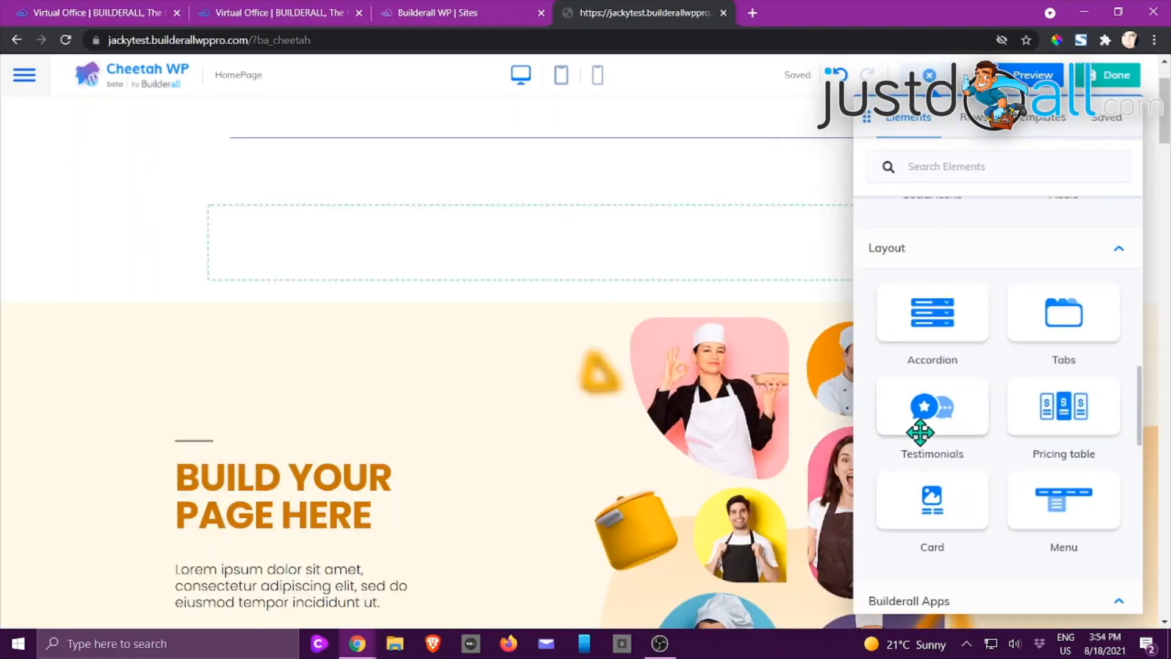
drag(1053, 412, 610, 265)
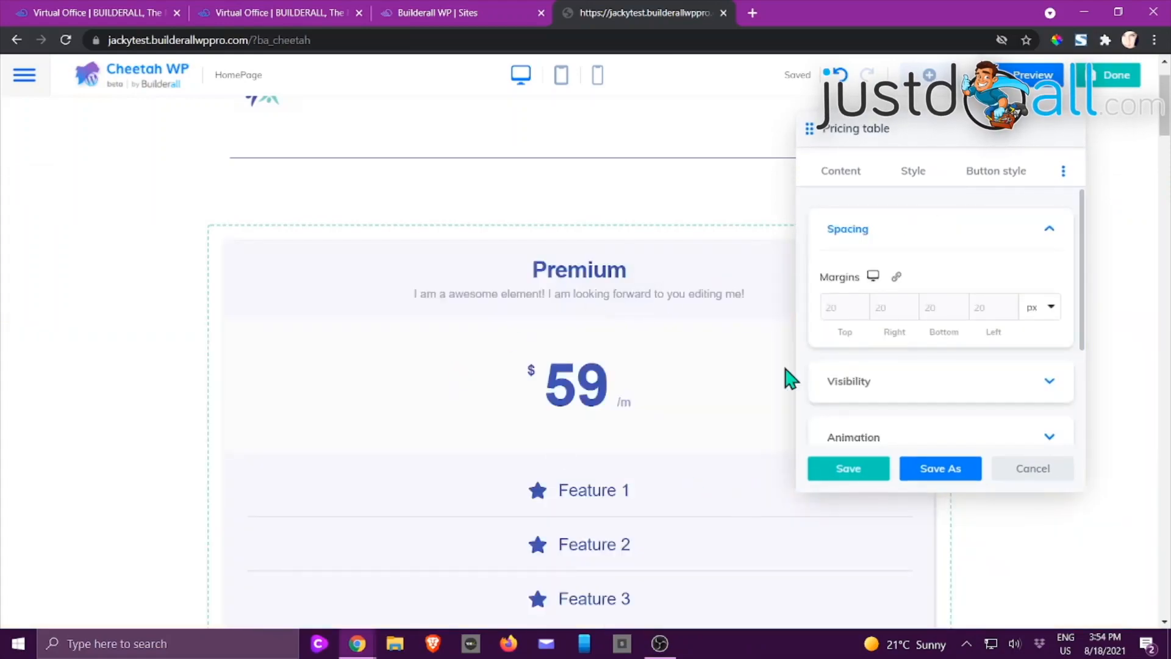
click(850, 180)
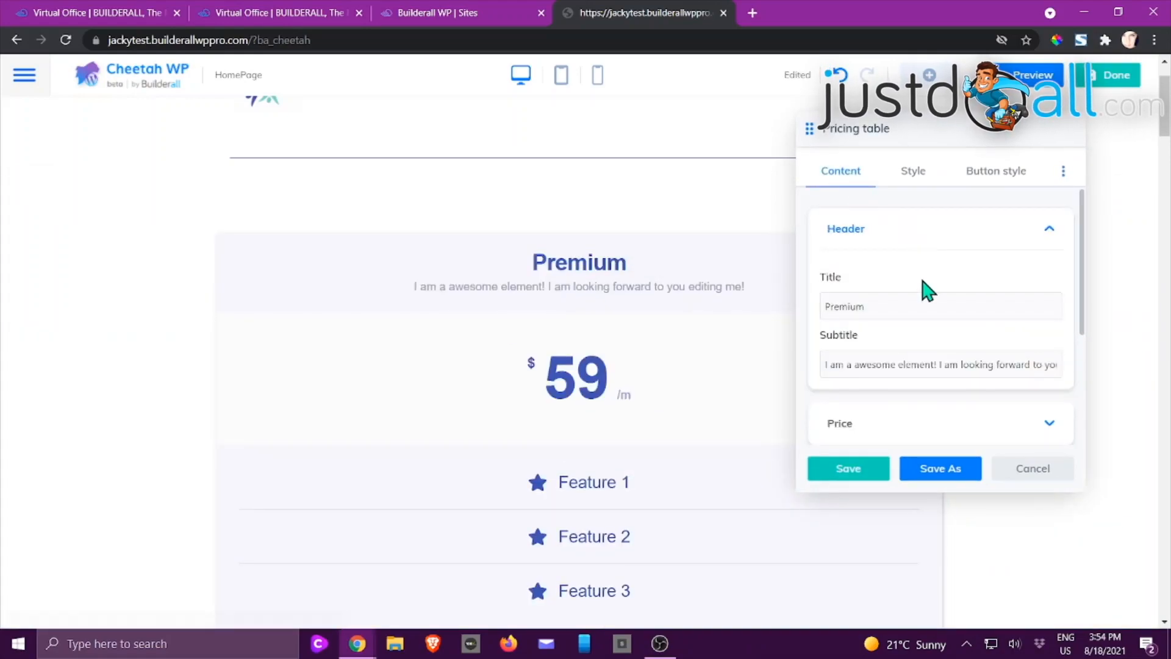
Examine the pricing table's Header, Price and Image content sections, including the value, period and photo fields.
scroll(927, 276, down, 1)
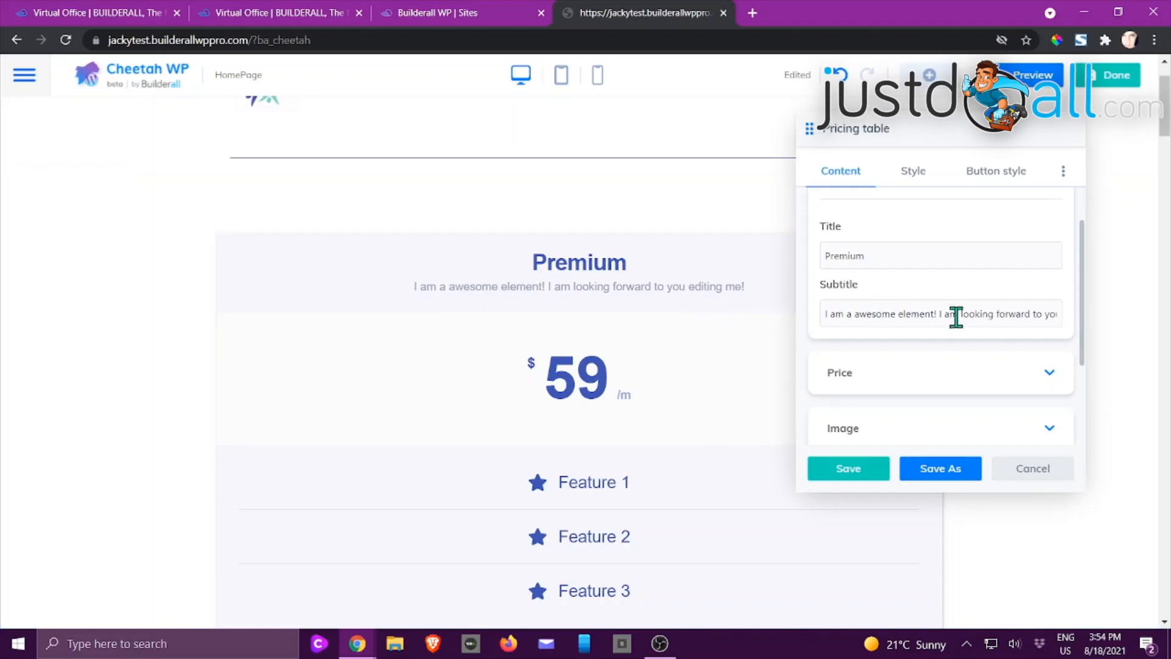
scroll(952, 313, down, 2)
click(905, 274)
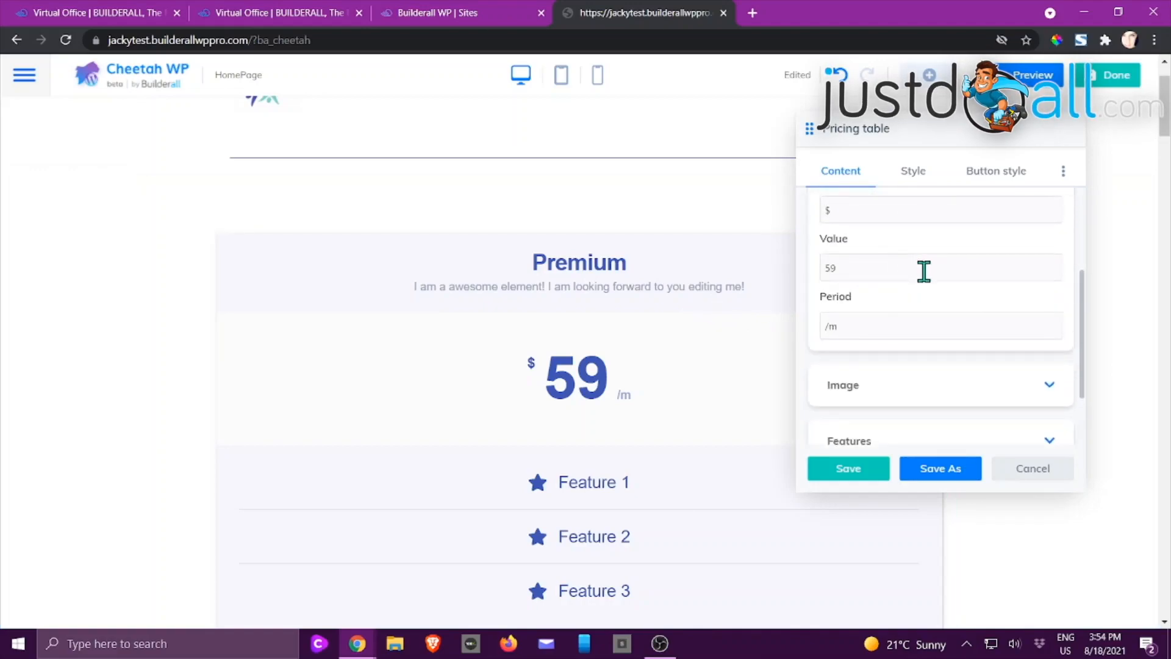
scroll(914, 281, down, 2)
click(865, 301)
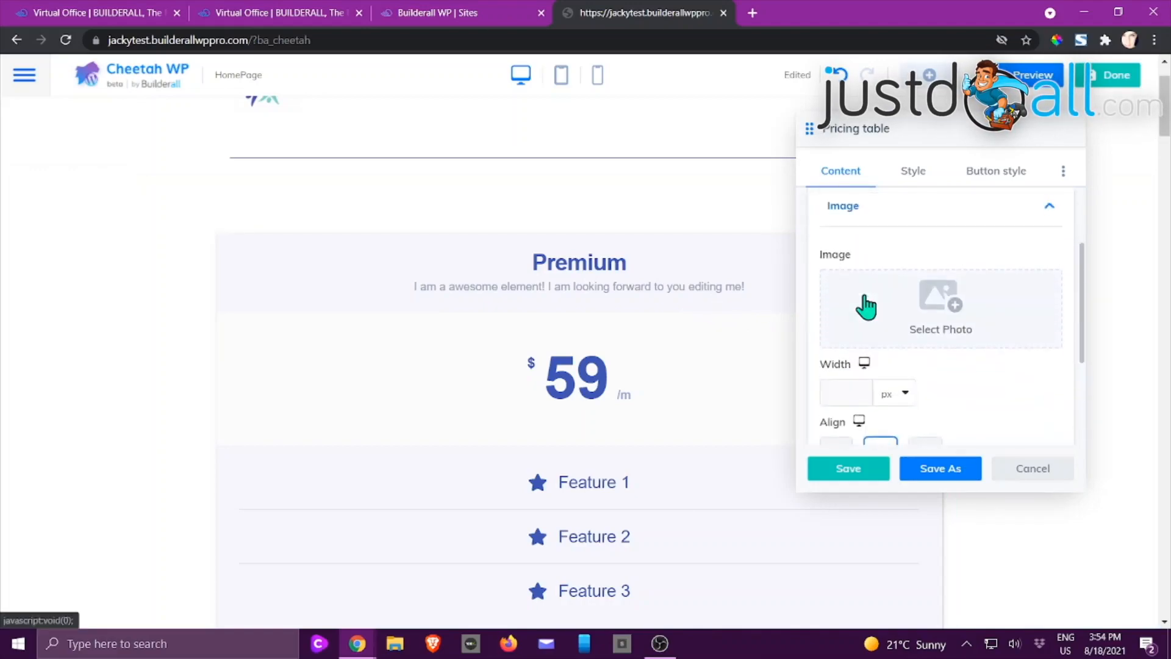
scroll(942, 298, down, 1)
scroll(946, 299, down, 5)
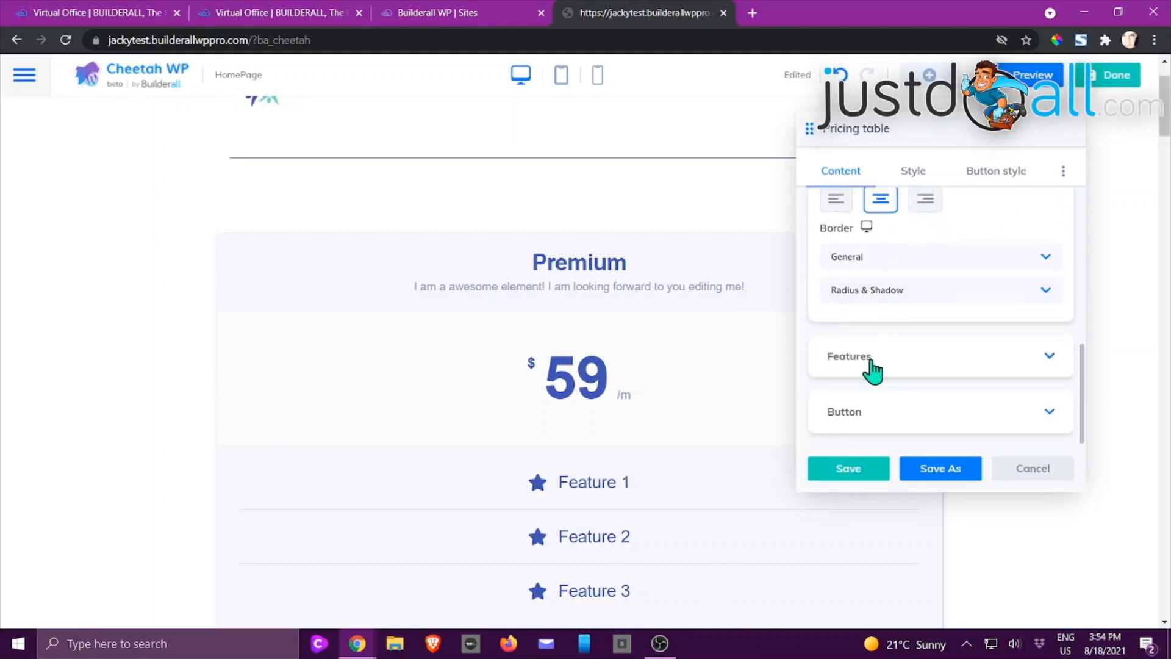
Open Feature 1 from the pricing table's features, examine its text, icon color and icon fields, and cancel without saving.
click(870, 359)
scroll(873, 366, down, 5)
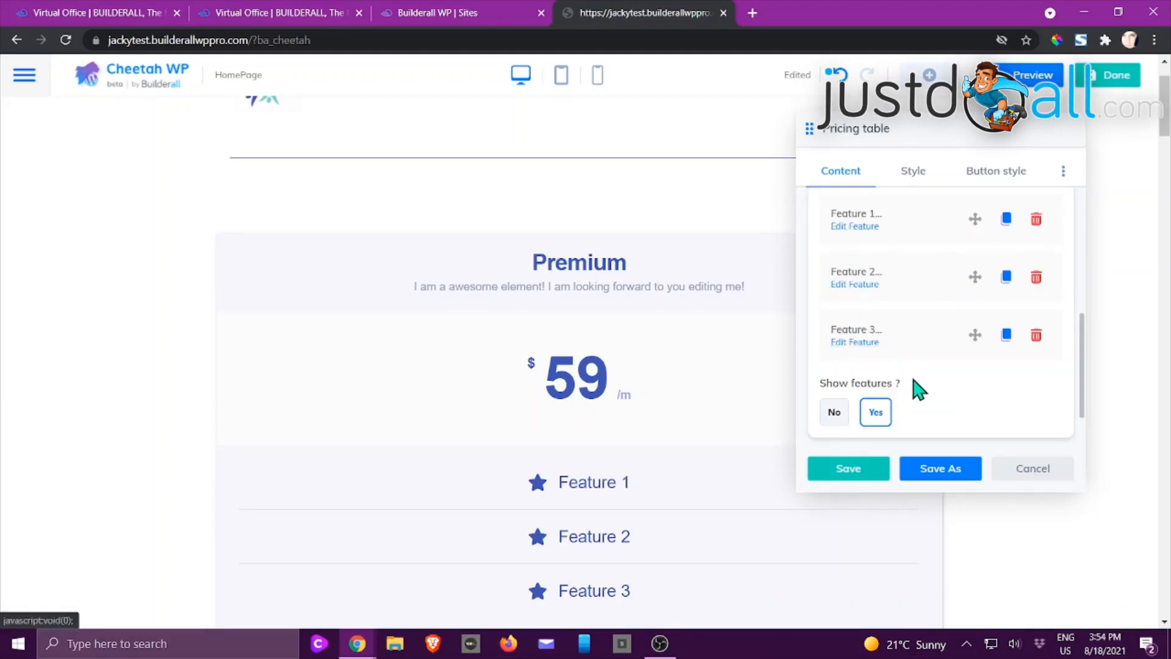
click(846, 227)
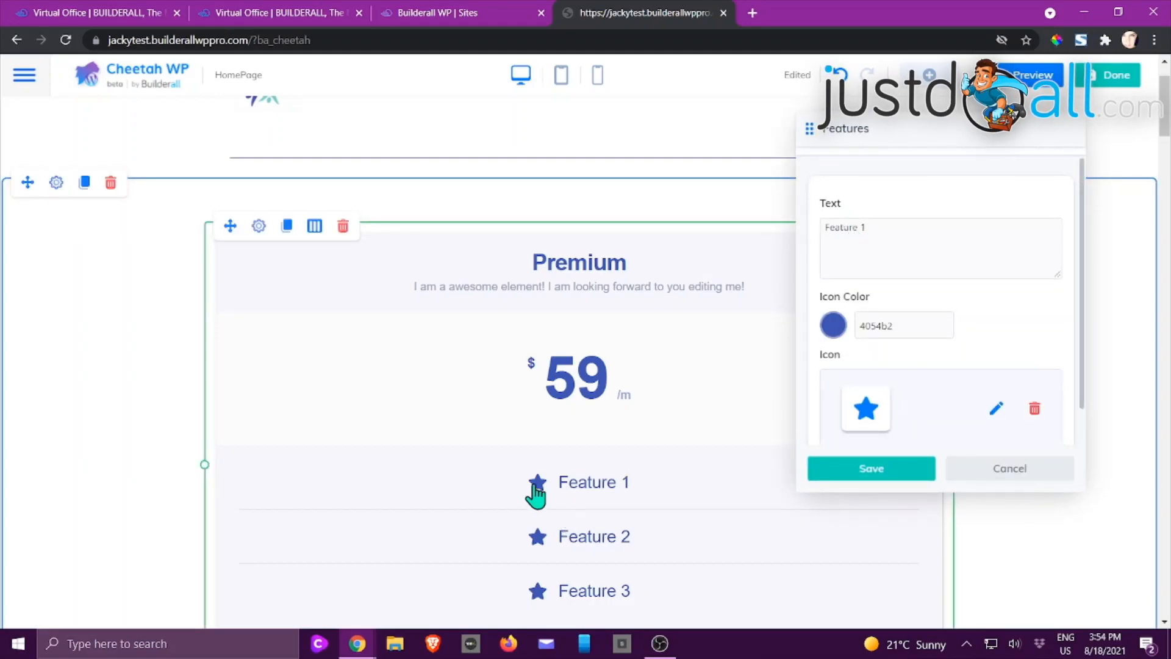
scroll(924, 393, down, 1)
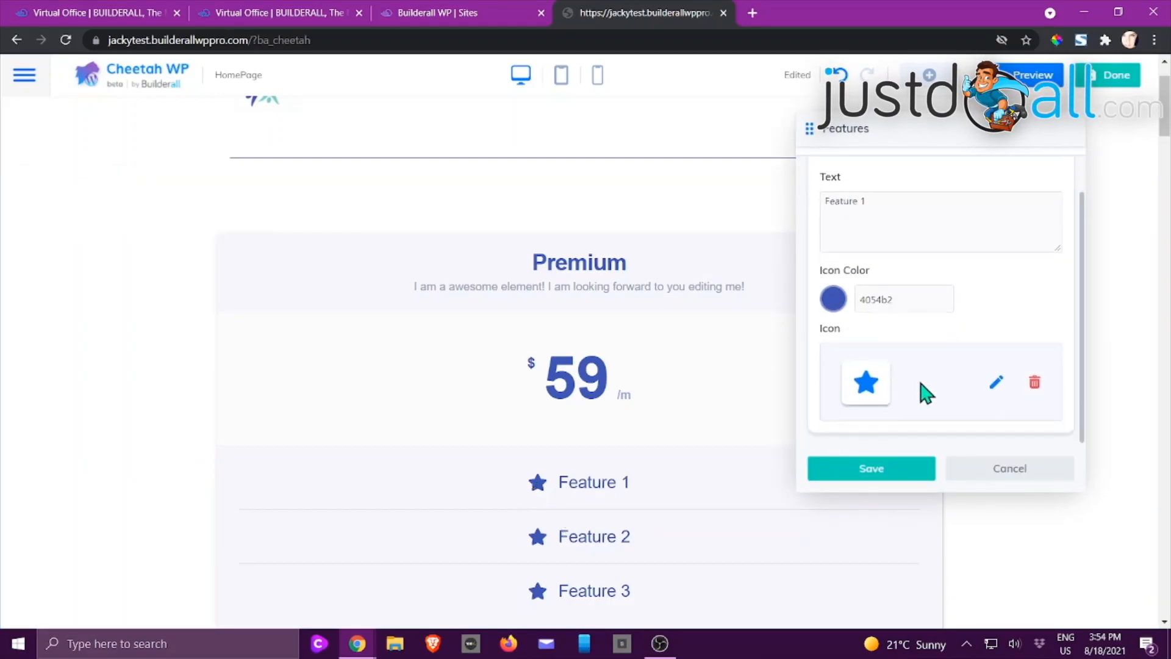
scroll(907, 339, up, 1)
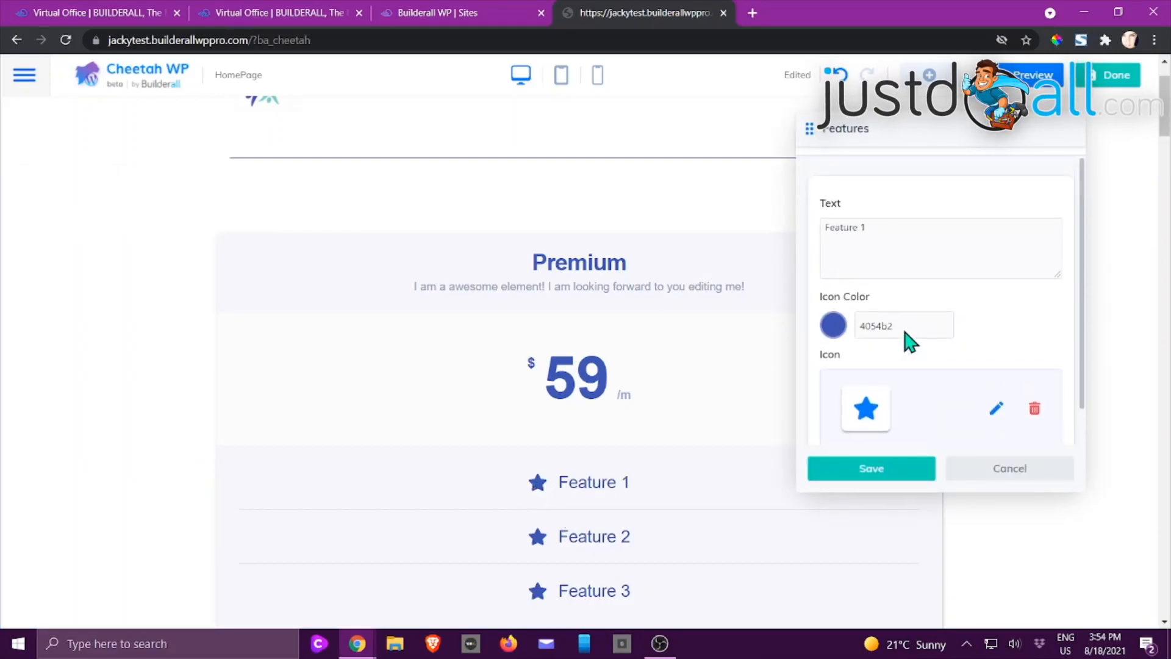
click(1000, 469)
Try setting Show features to No for the pricing table, and switch it back to Yes.
scroll(964, 323, up, 2)
scroll(967, 313, down, 5)
click(840, 359)
click(876, 357)
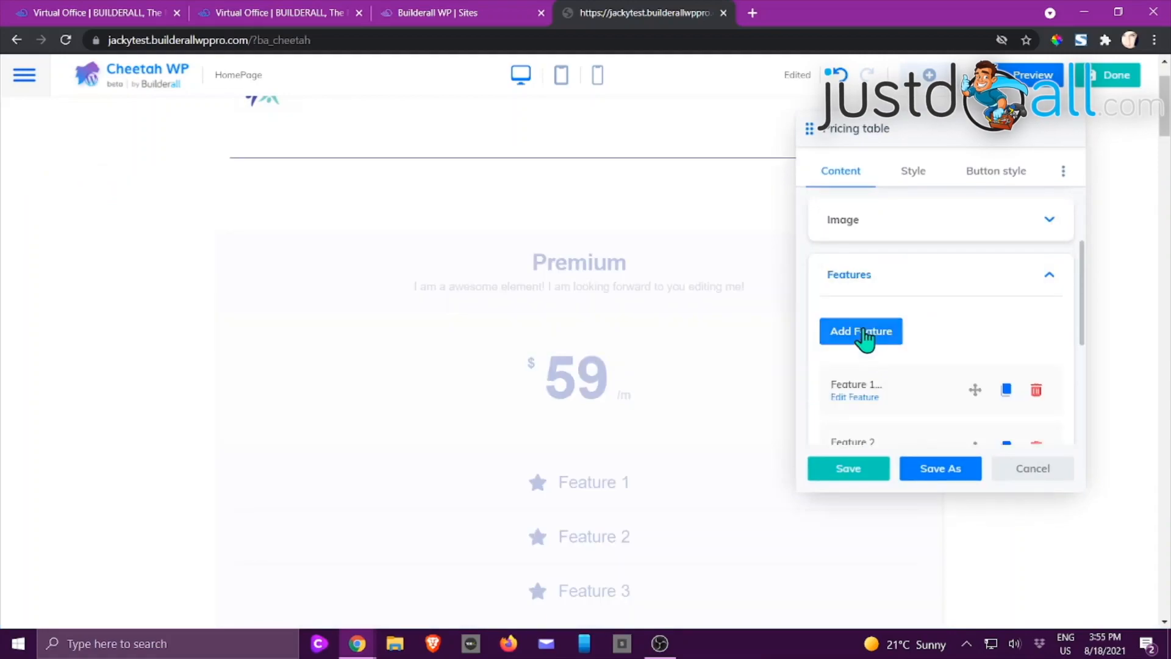
scroll(915, 275, down, 4)
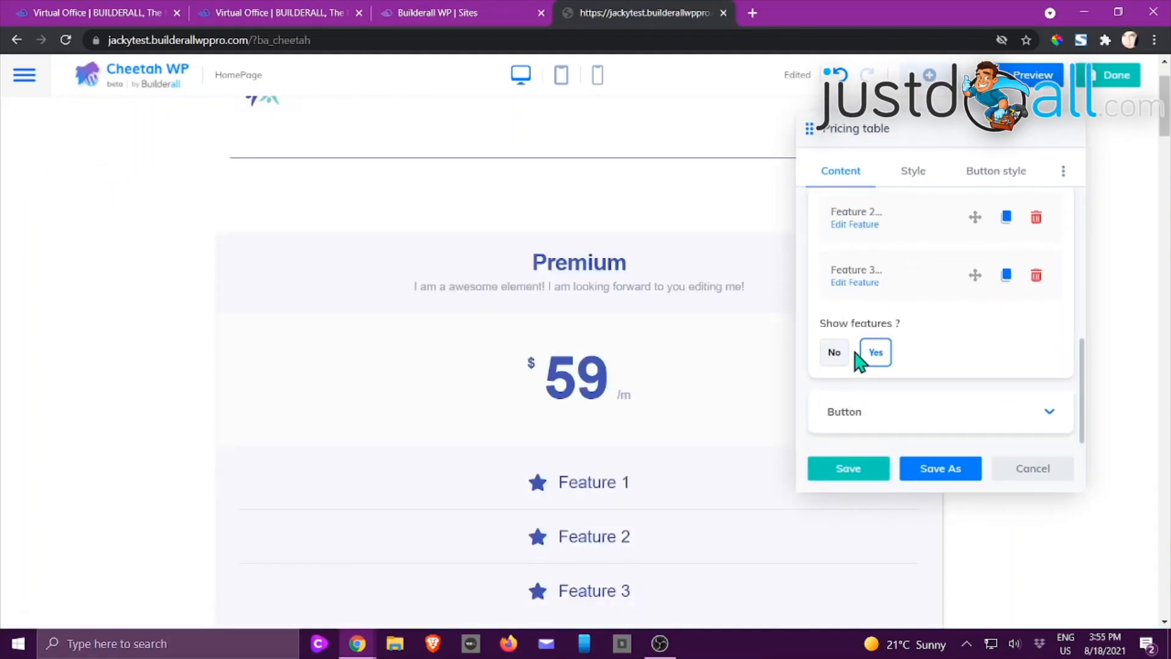
Examine the pricing table's Button content section with its title, subtitle, link and icon fields.
click(865, 415)
scroll(669, 374, down, 5)
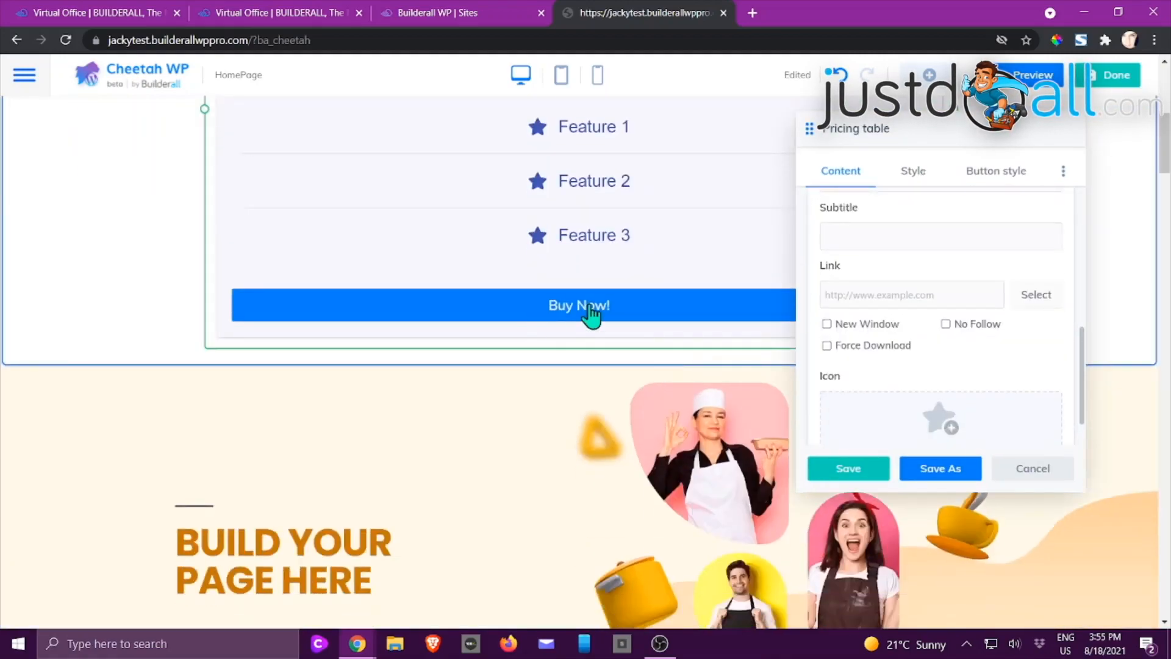
scroll(1038, 345, up, 1)
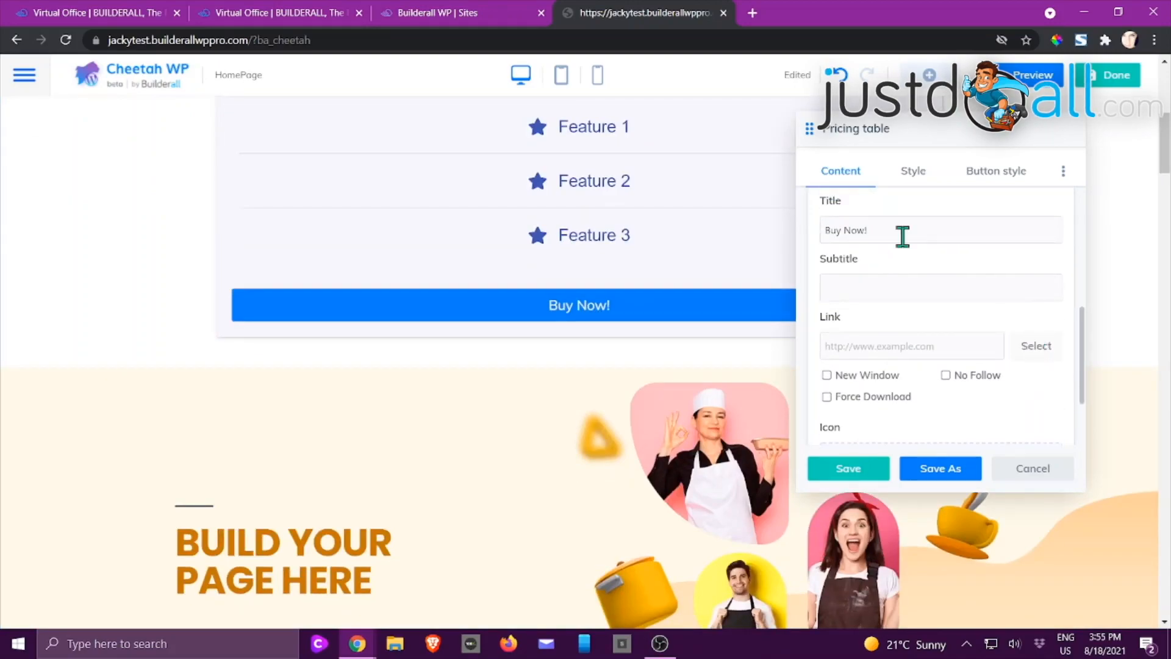
scroll(924, 279, down, 2)
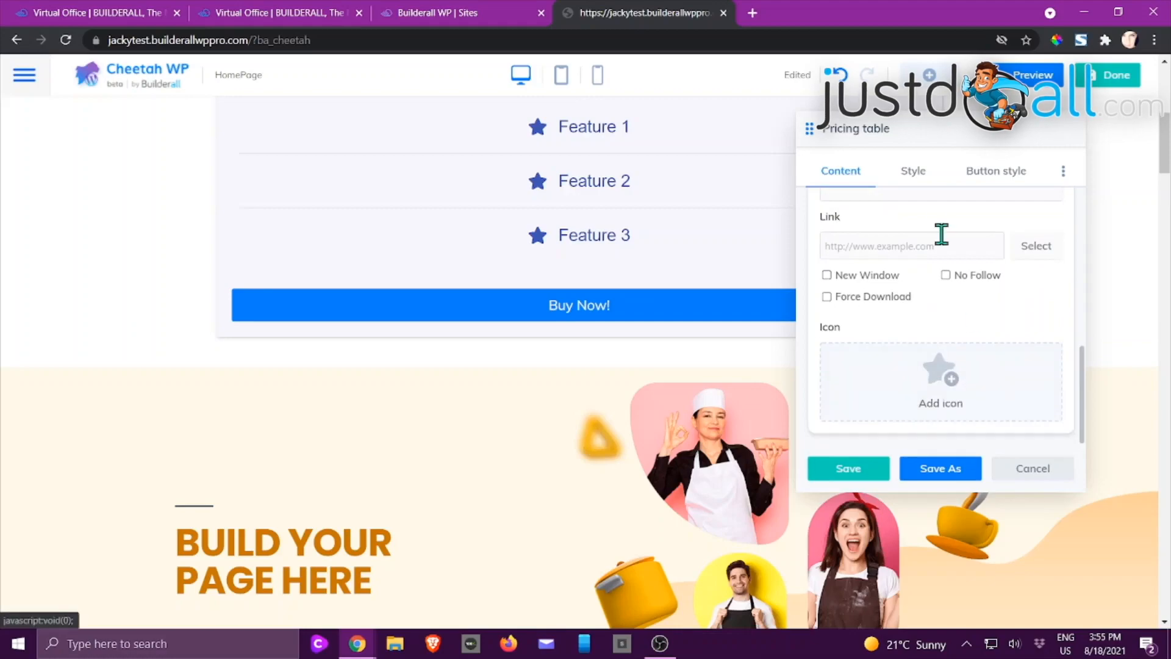
Look through the pricing table's Style options, from the border settings to the Header, Price and Features sections.
click(909, 182)
scroll(946, 283, up, 5)
scroll(944, 271, down, 5)
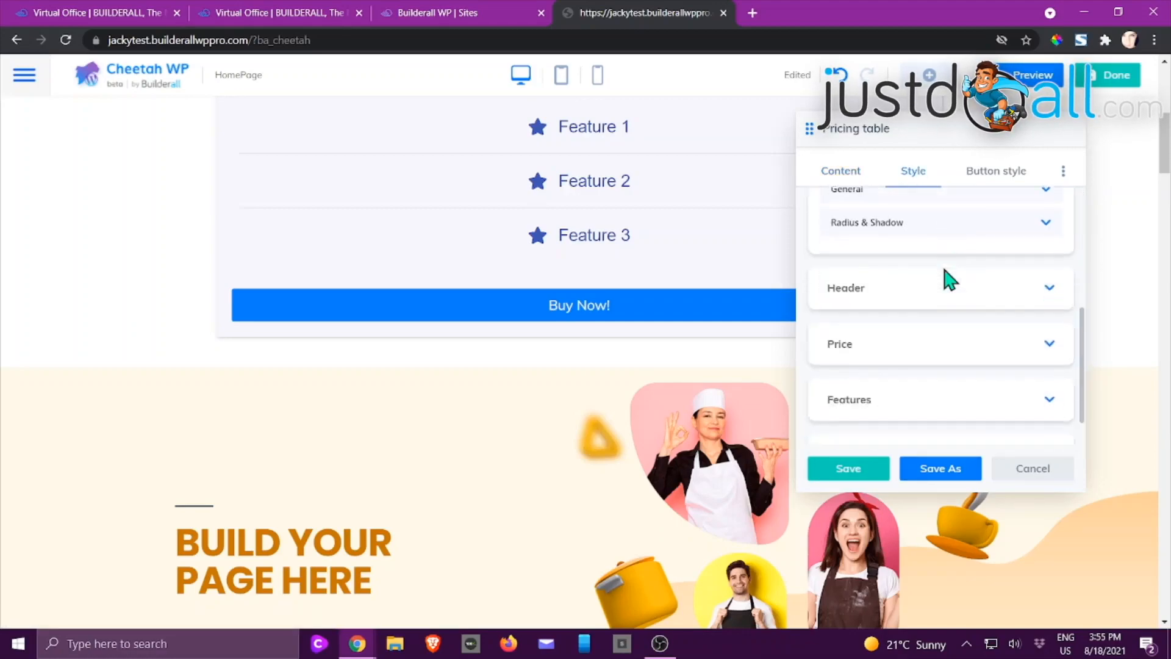
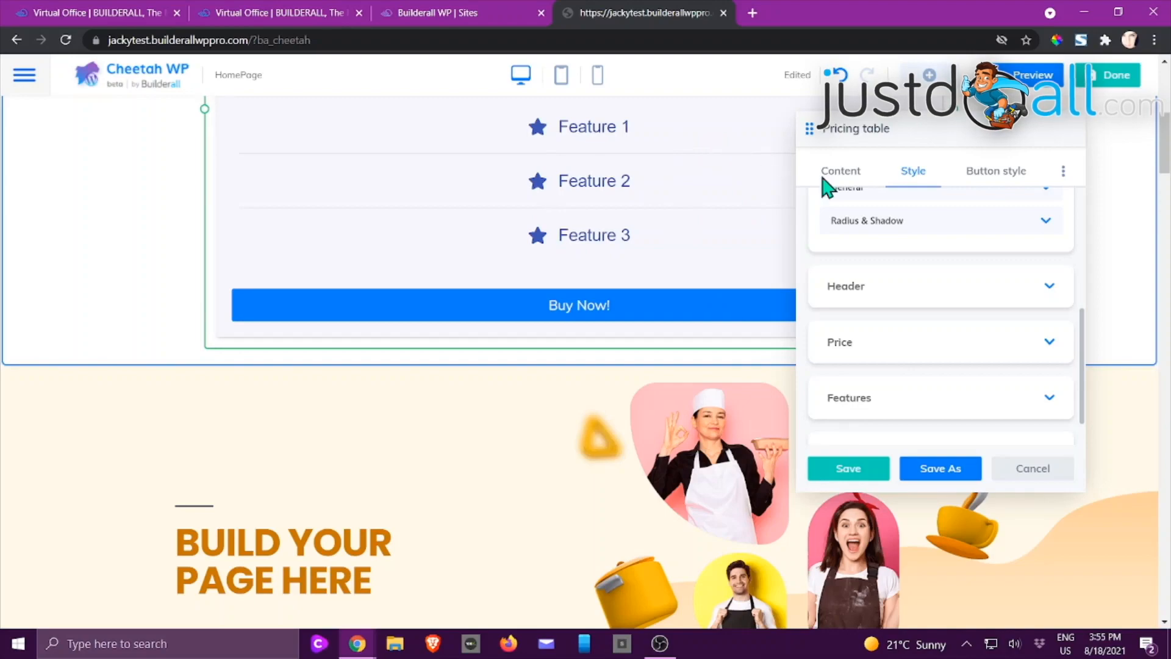
scroll(921, 262, up, 5)
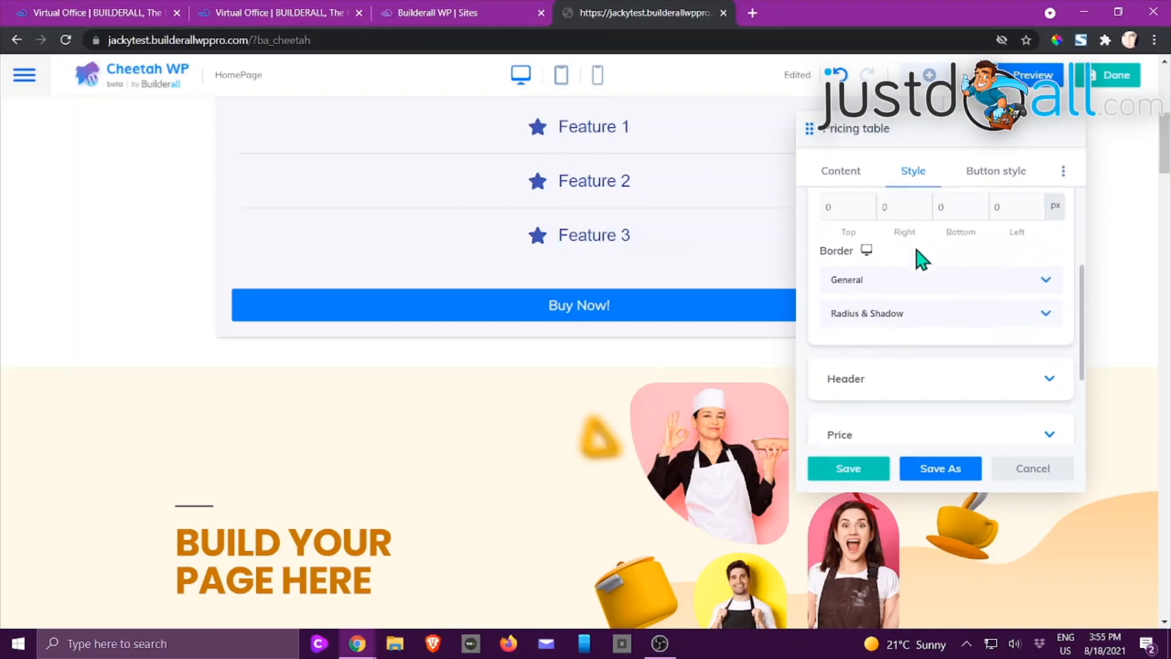
Review the pricing table's button style settings and discard the pricing table element.
click(995, 177)
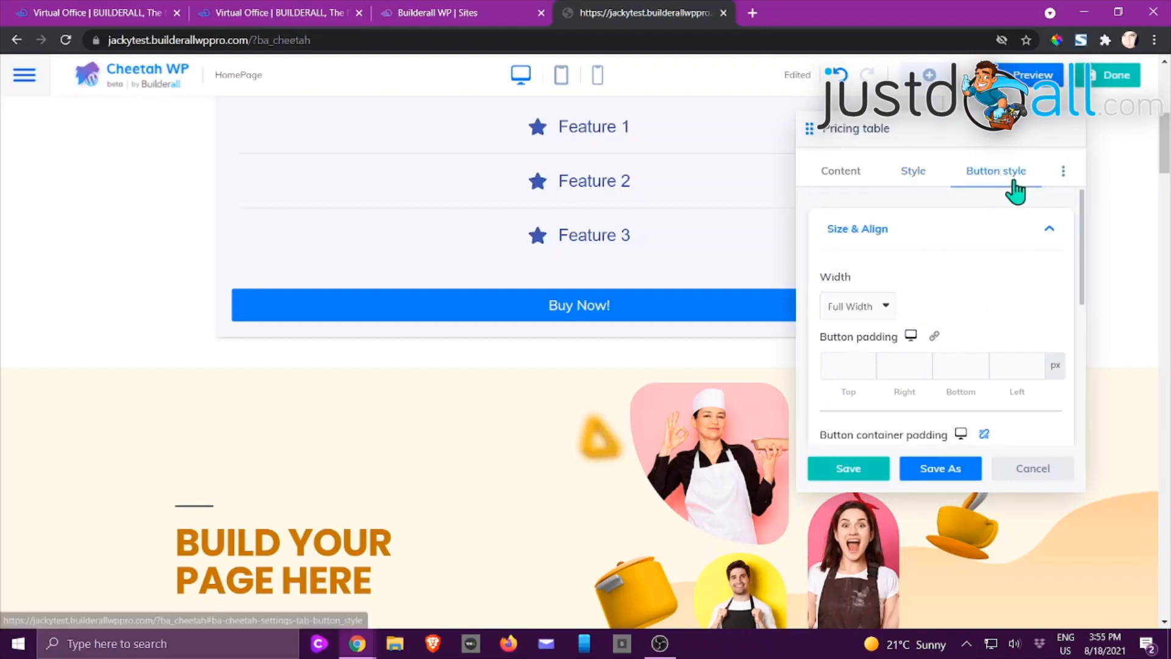
scroll(1010, 207, down, 5)
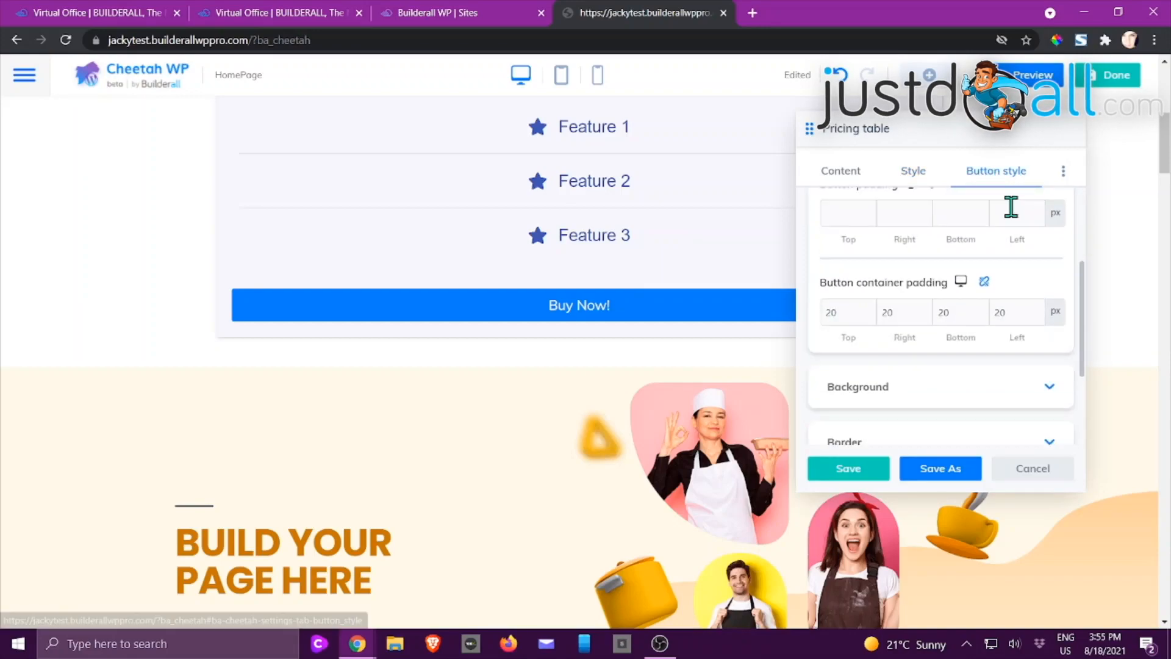
click(1033, 468)
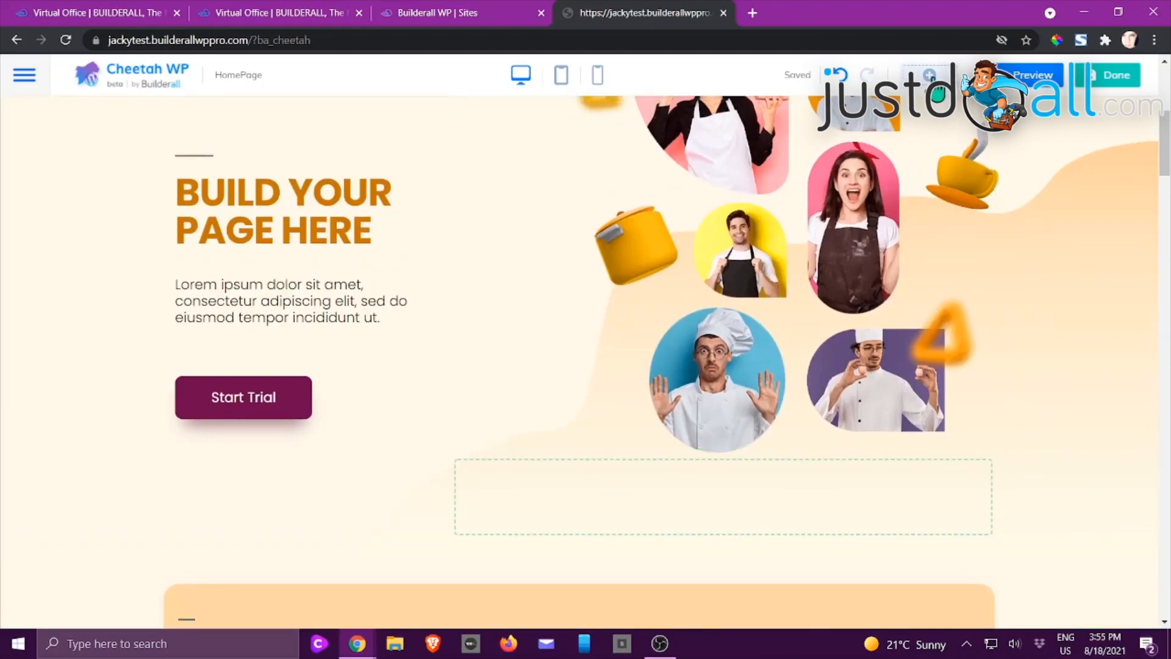
Add a Card element below the hero section and review its photo, title, subtitle and content settings.
scroll(951, 378, down, 3)
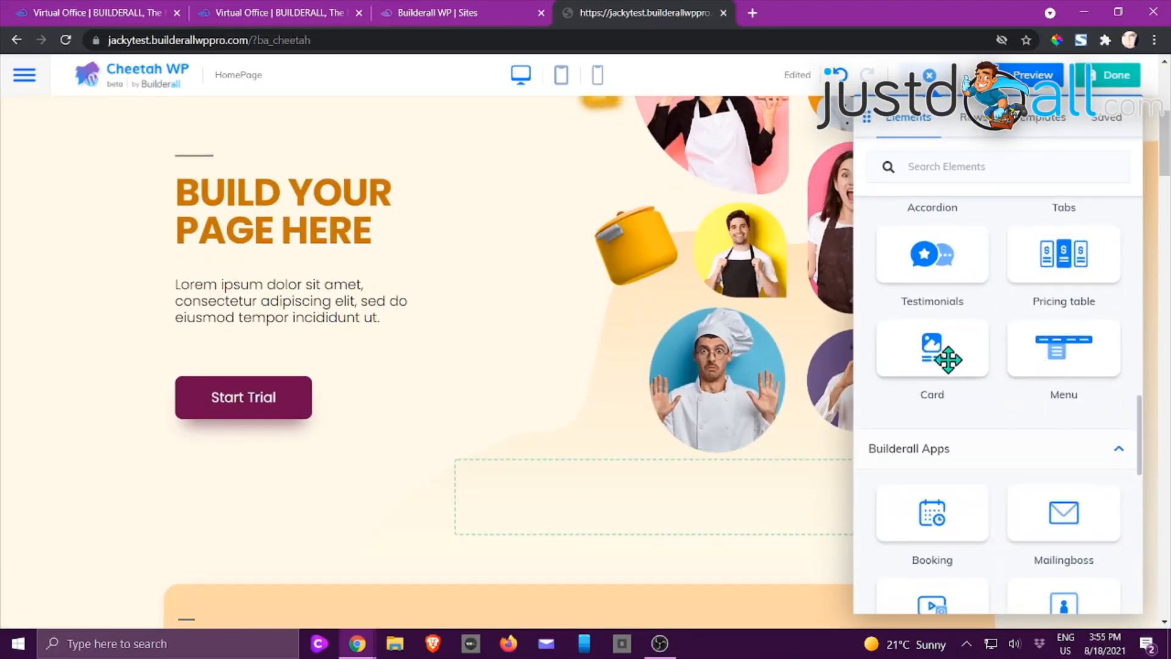
drag(921, 350, 517, 573)
scroll(537, 531, down, 4)
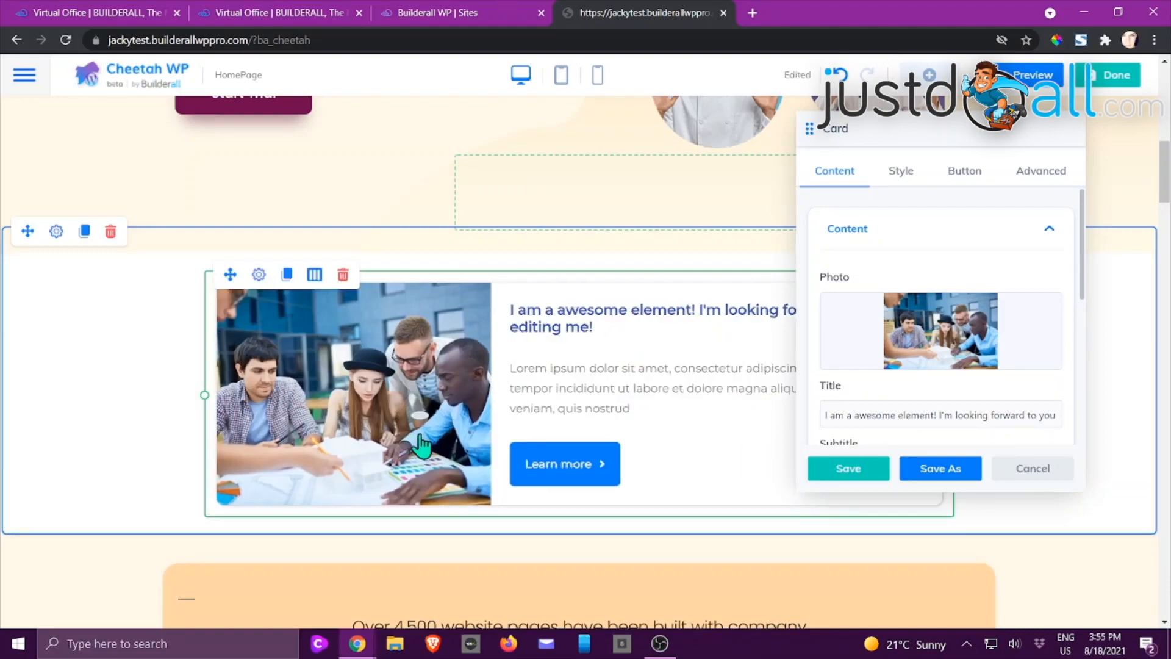
scroll(861, 270, down, 3)
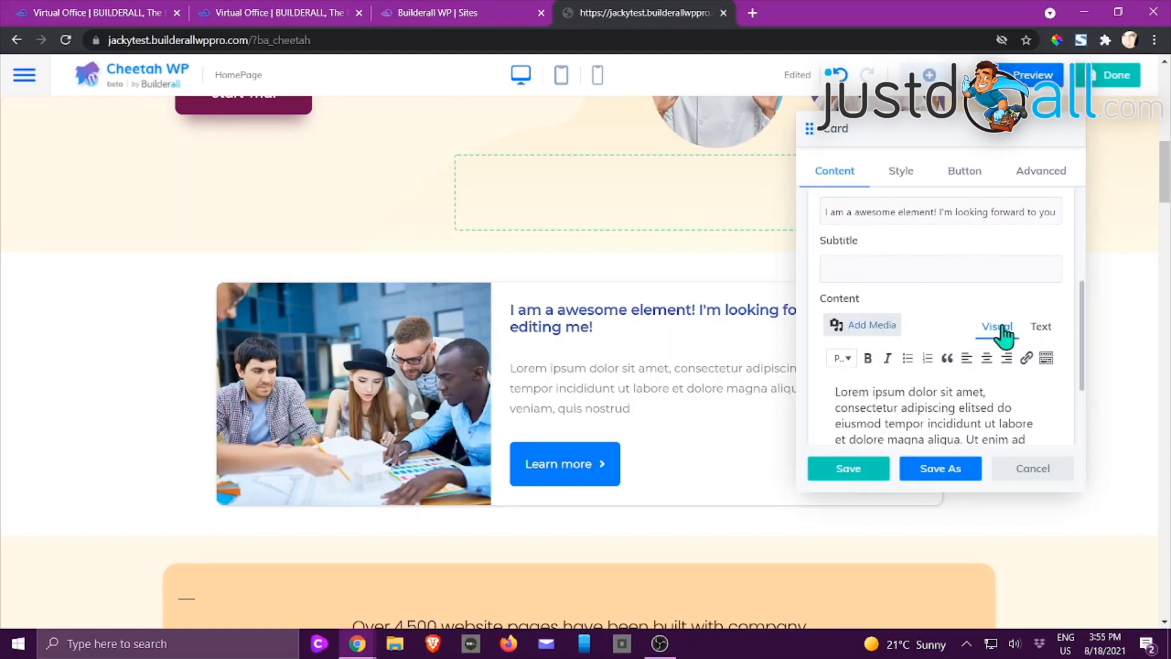
scroll(1001, 326, down, 2)
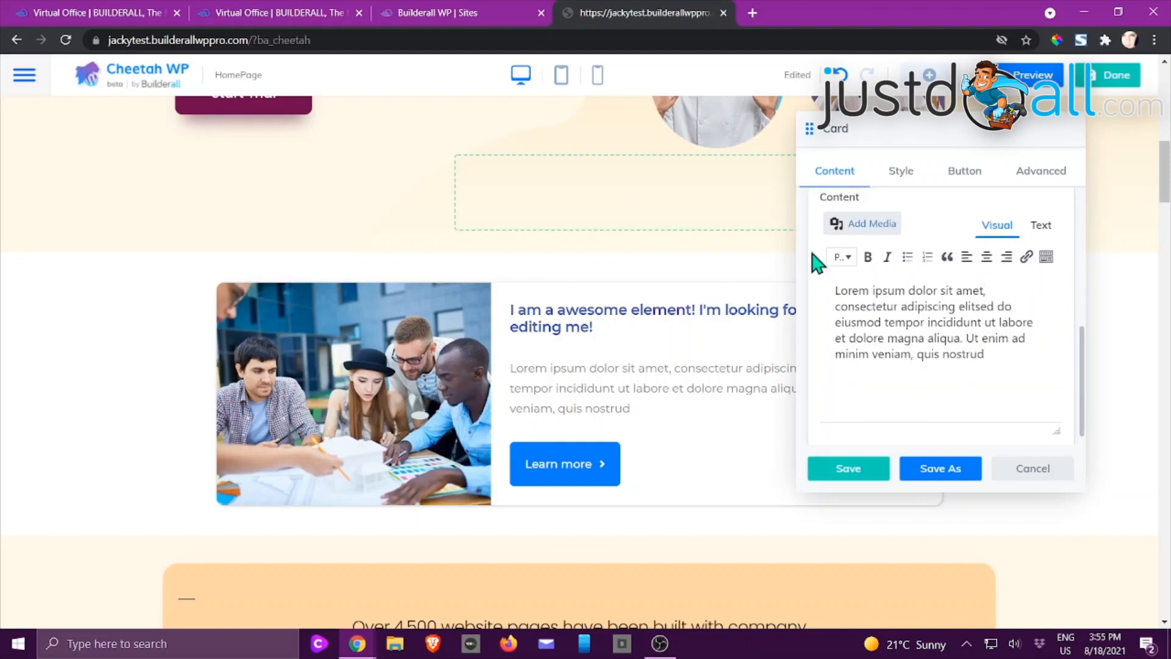
scroll(924, 305, down, 1)
scroll(933, 321, up, 3)
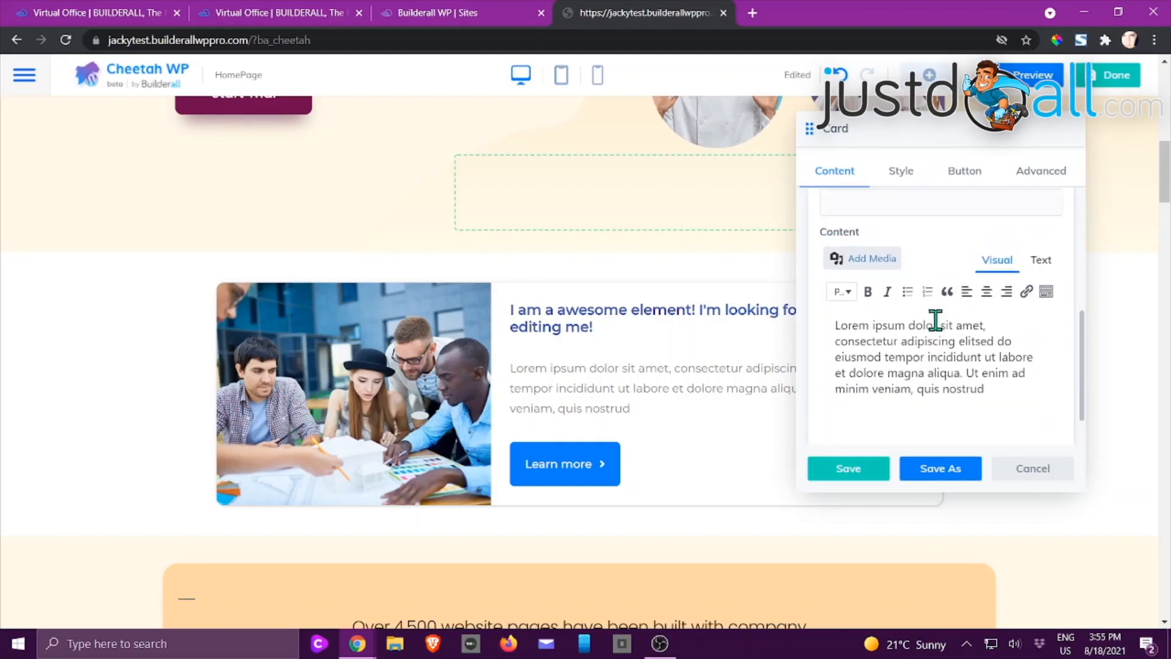
Examine the card's style settings and its button options for link, size, alignment and icon.
click(901, 173)
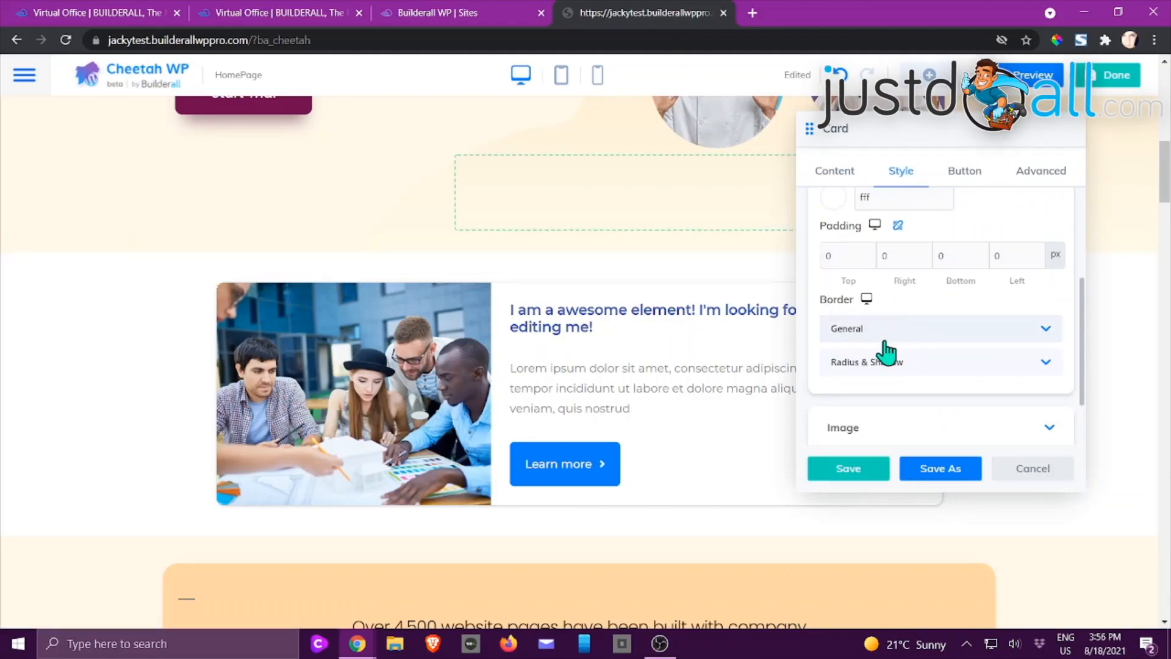
click(964, 177)
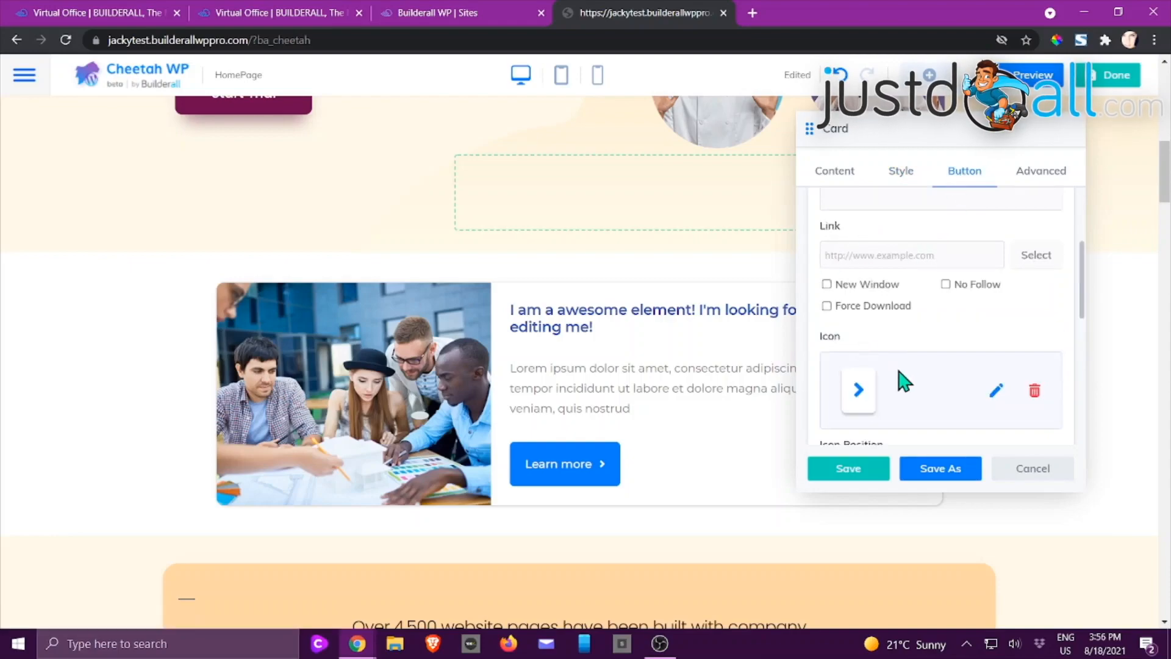
scroll(884, 344, down, 5)
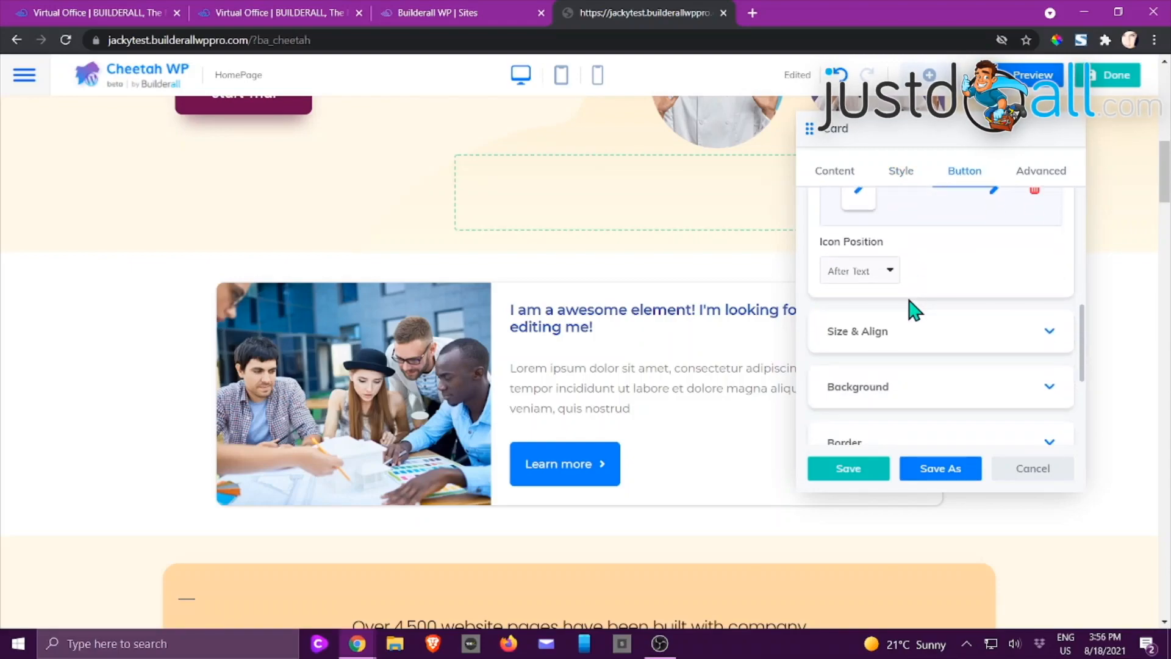
scroll(911, 302, down, 2)
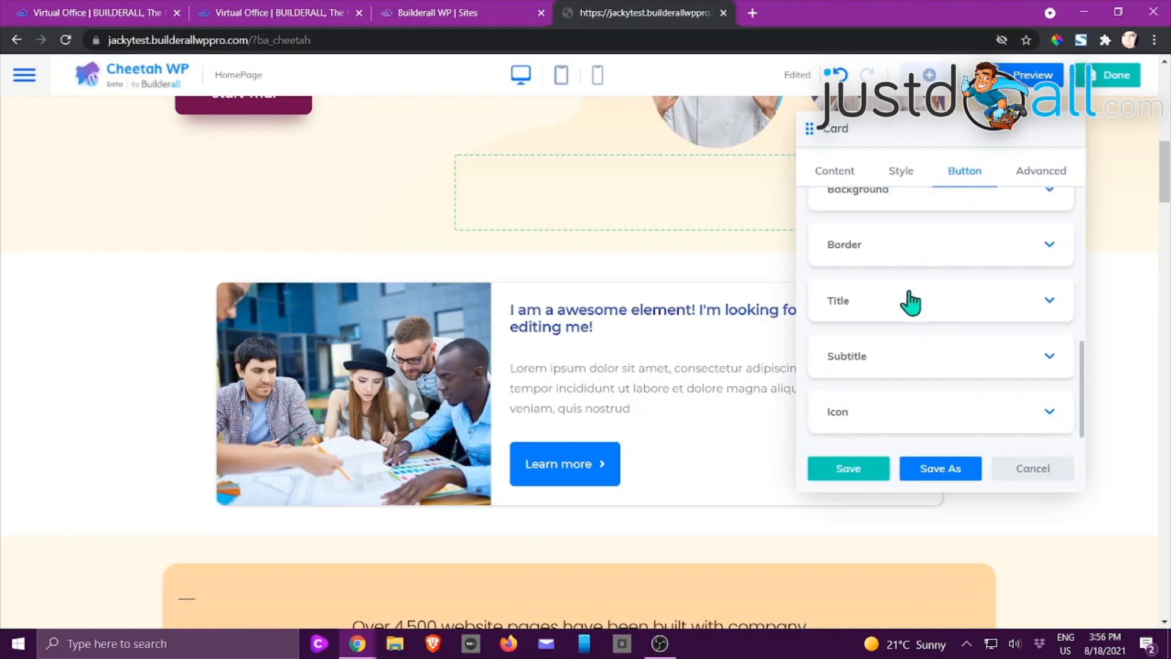
scroll(921, 311, up, 4)
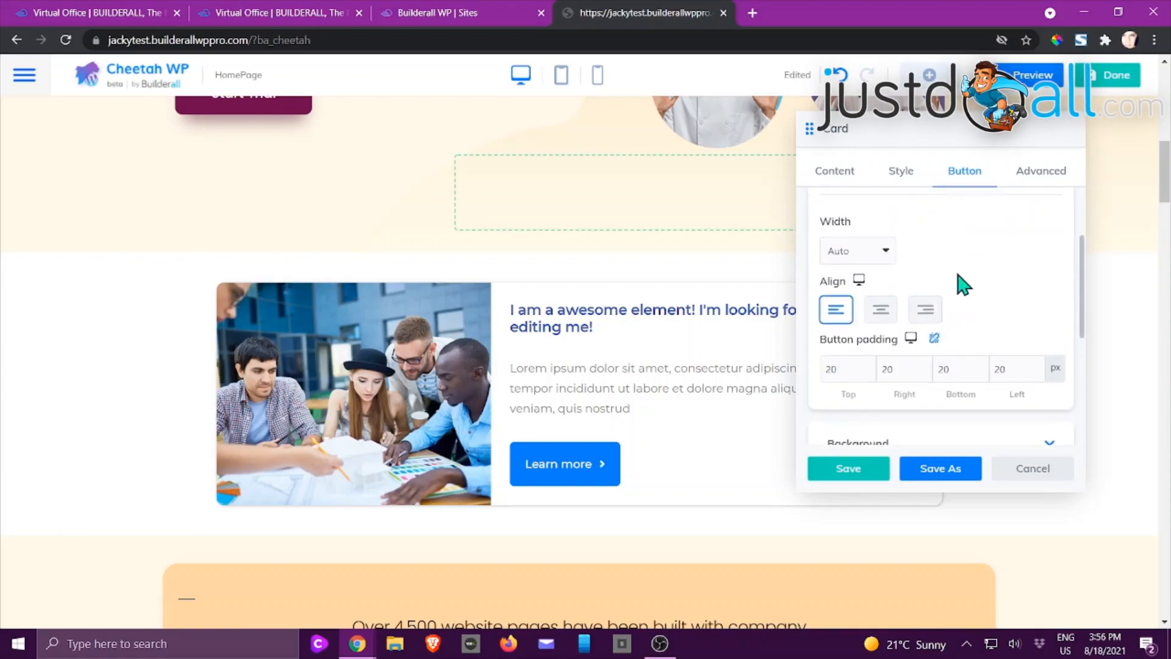
scroll(962, 284, down, 3)
scroll(963, 283, down, 1)
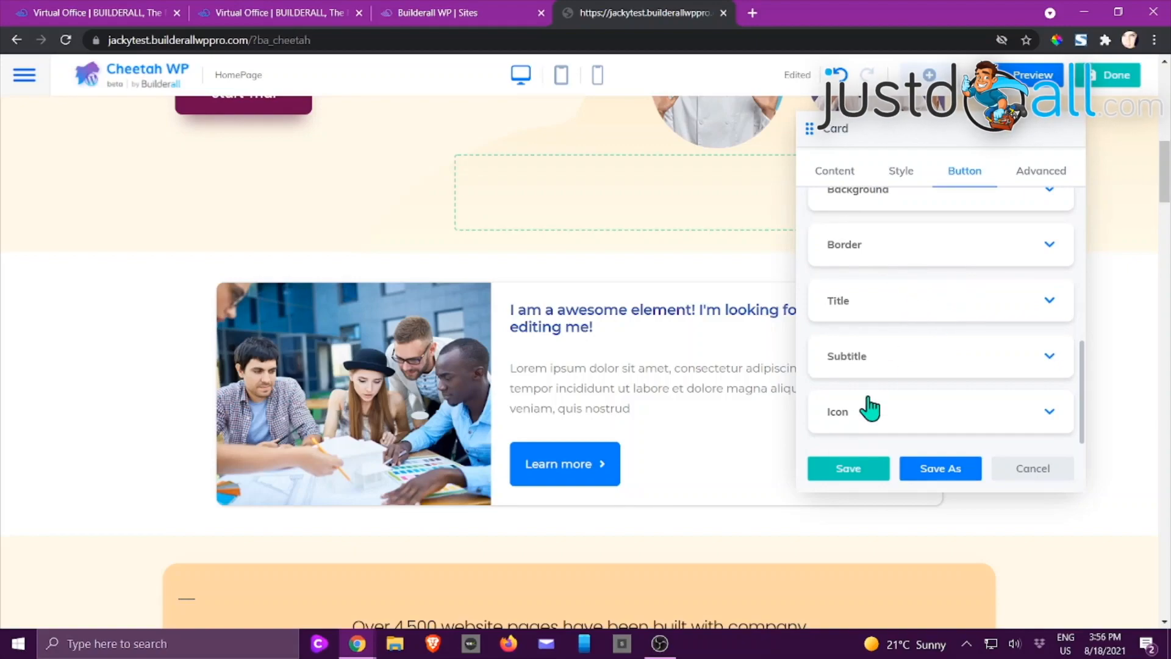
click(874, 414)
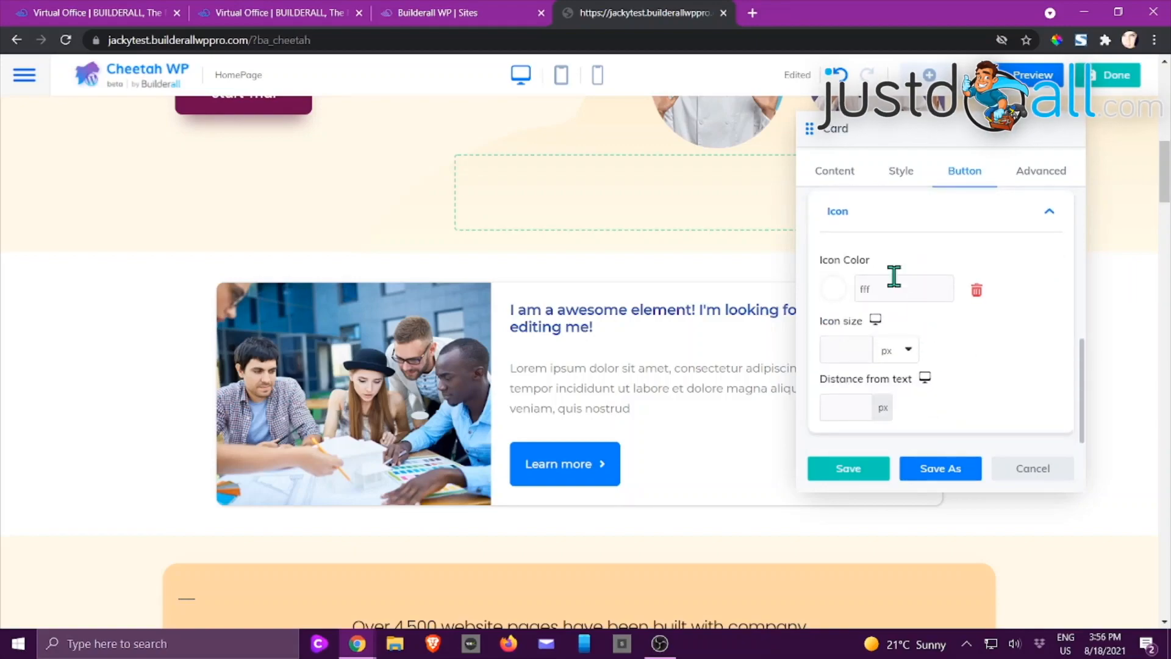
scroll(917, 278, up, 5)
Review the card's advanced settings and discard the card element.
click(1040, 171)
scroll(897, 241, down, 2)
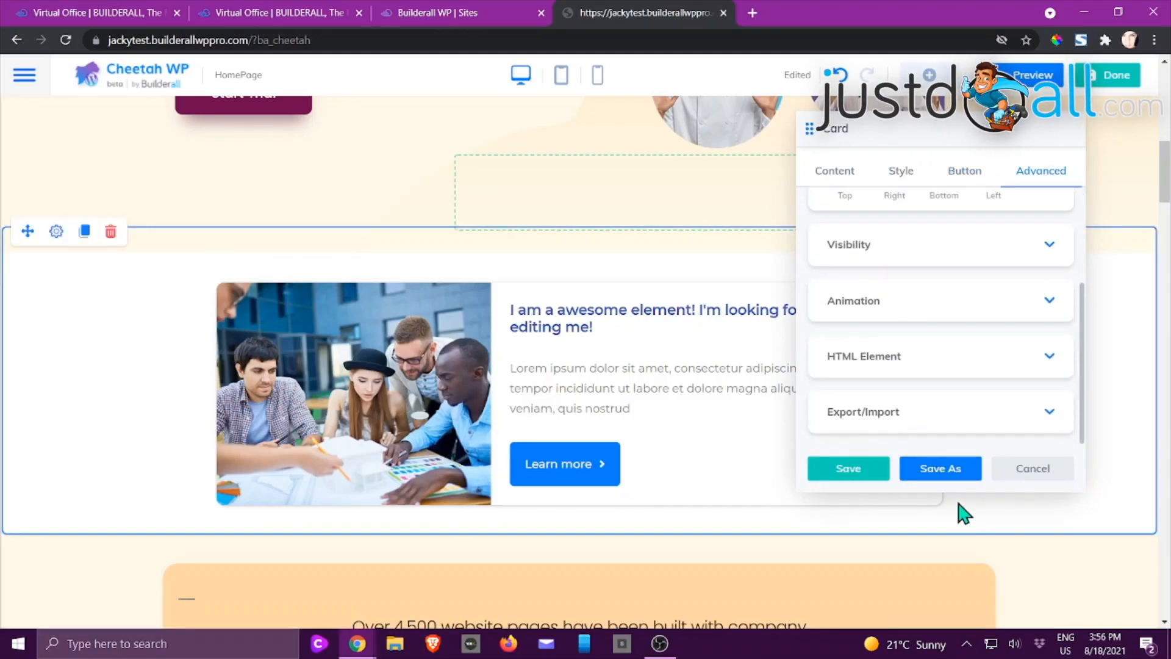
click(1044, 472)
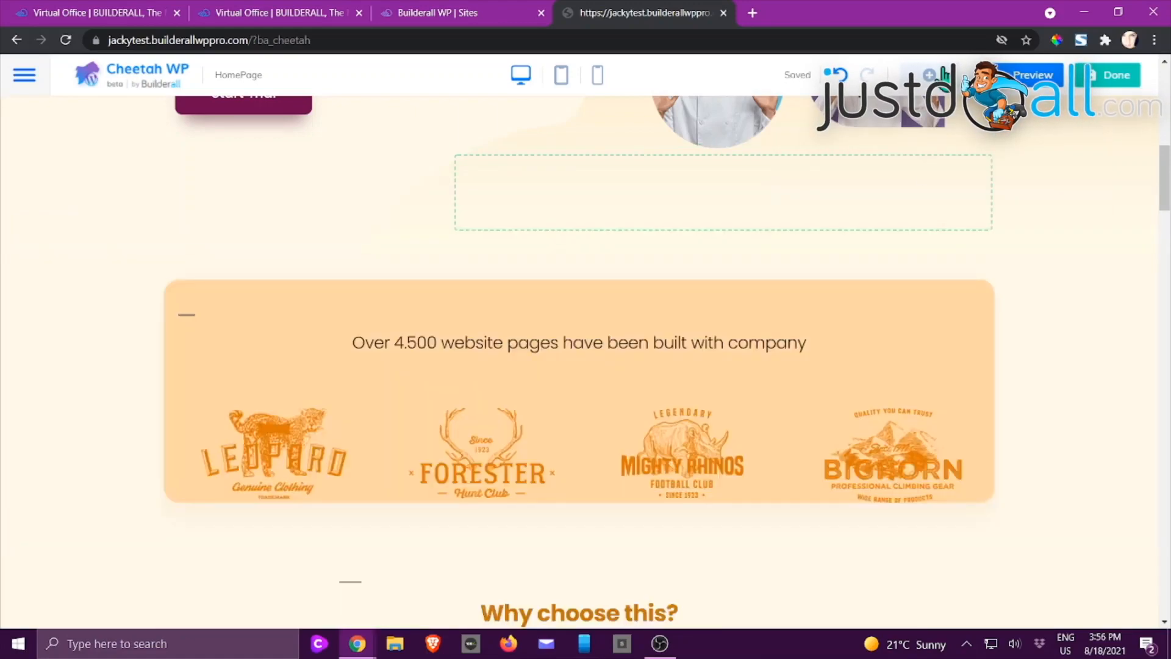
Add a Testimonials element between the header divider and the hero section and review its advanced settings.
scroll(947, 136, up, 6)
scroll(947, 129, up, 4)
click(930, 75)
drag(929, 259, 556, 386)
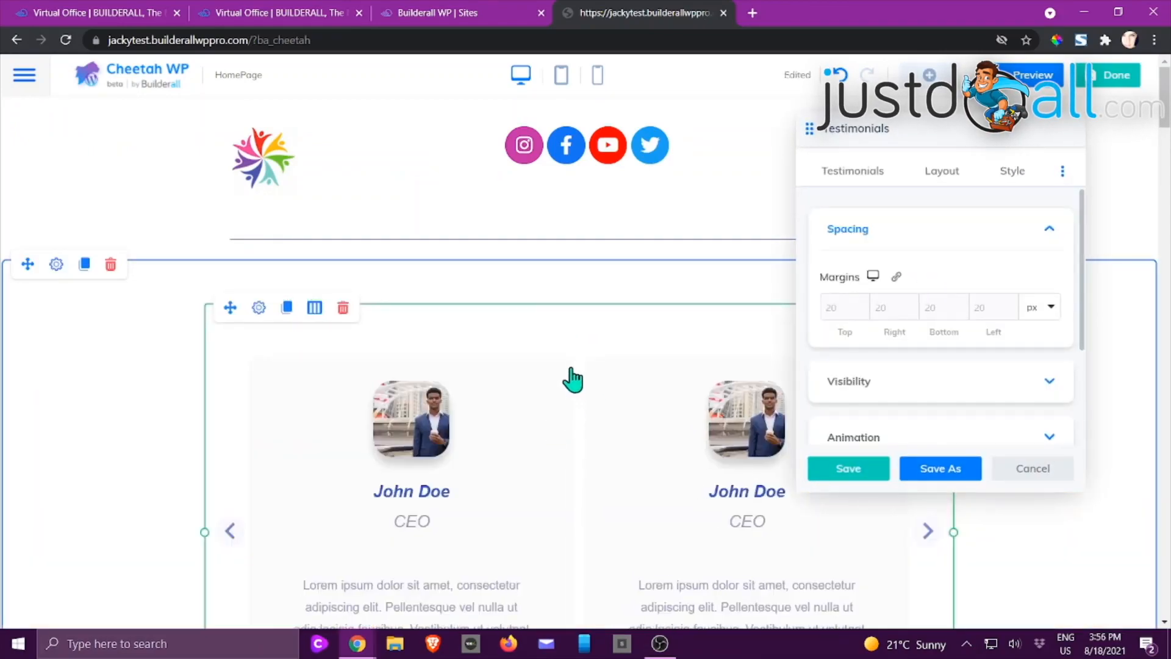
scroll(572, 381, down, 2)
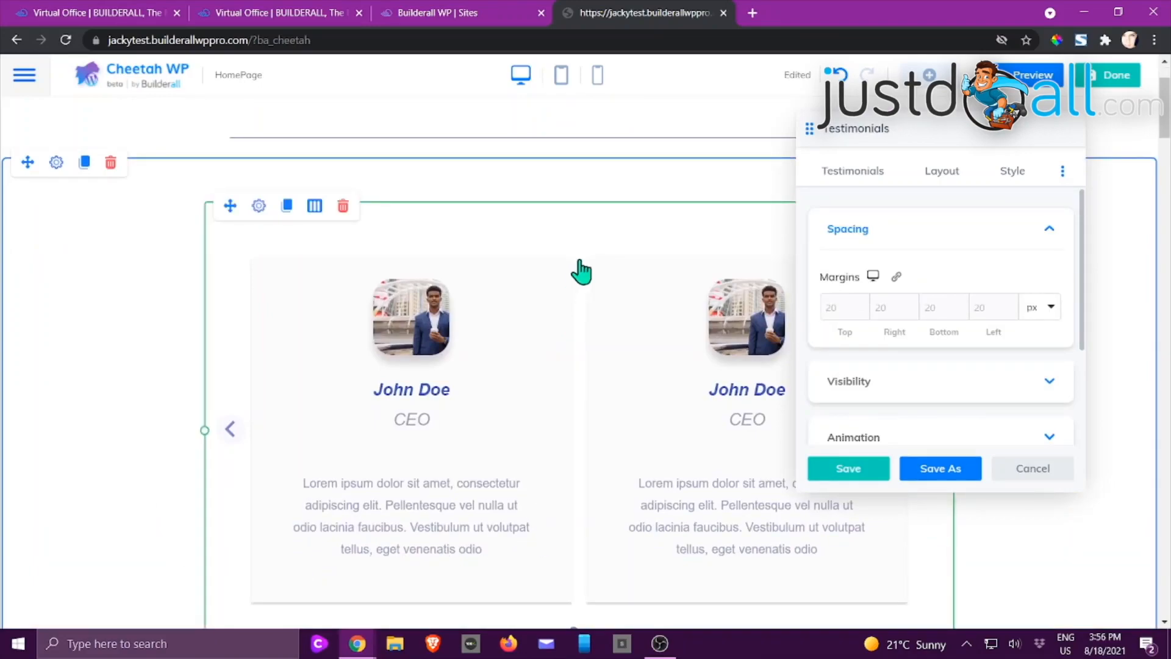
scroll(933, 272, down, 3)
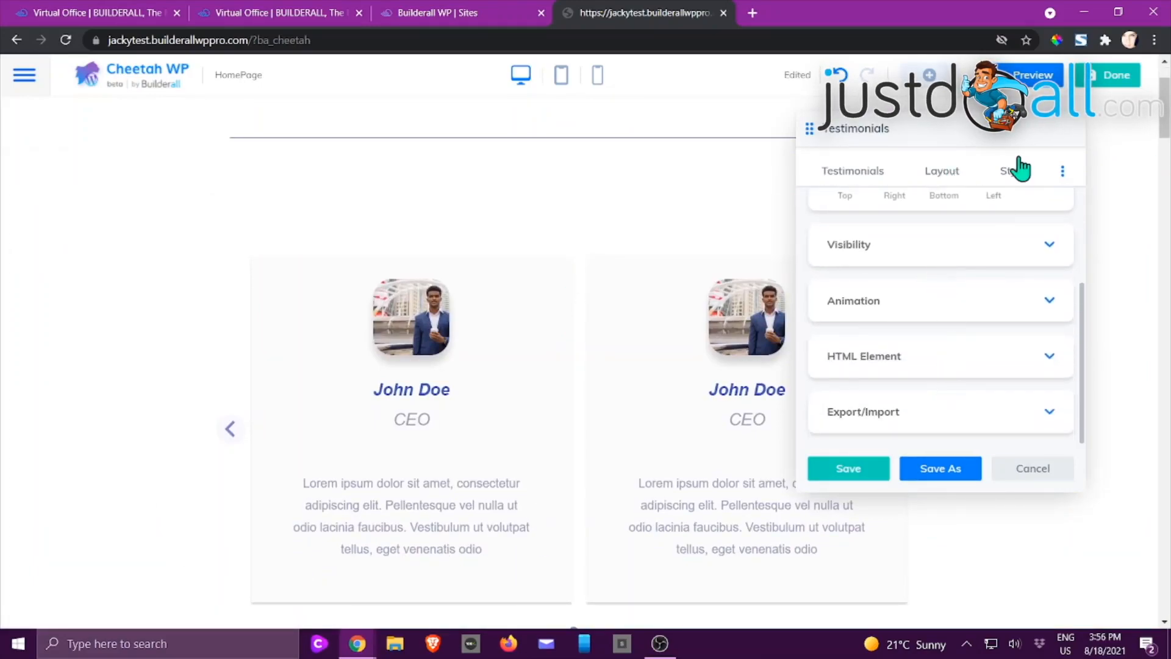
Set the testimonials layout to Avatar left.
click(944, 174)
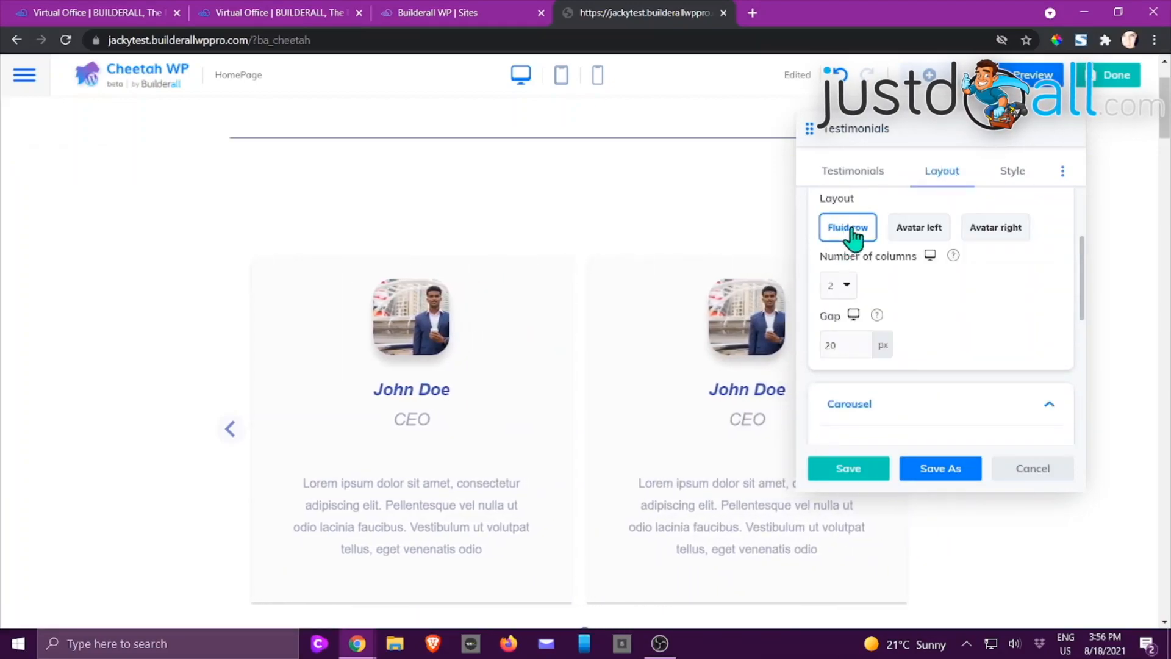
click(918, 232)
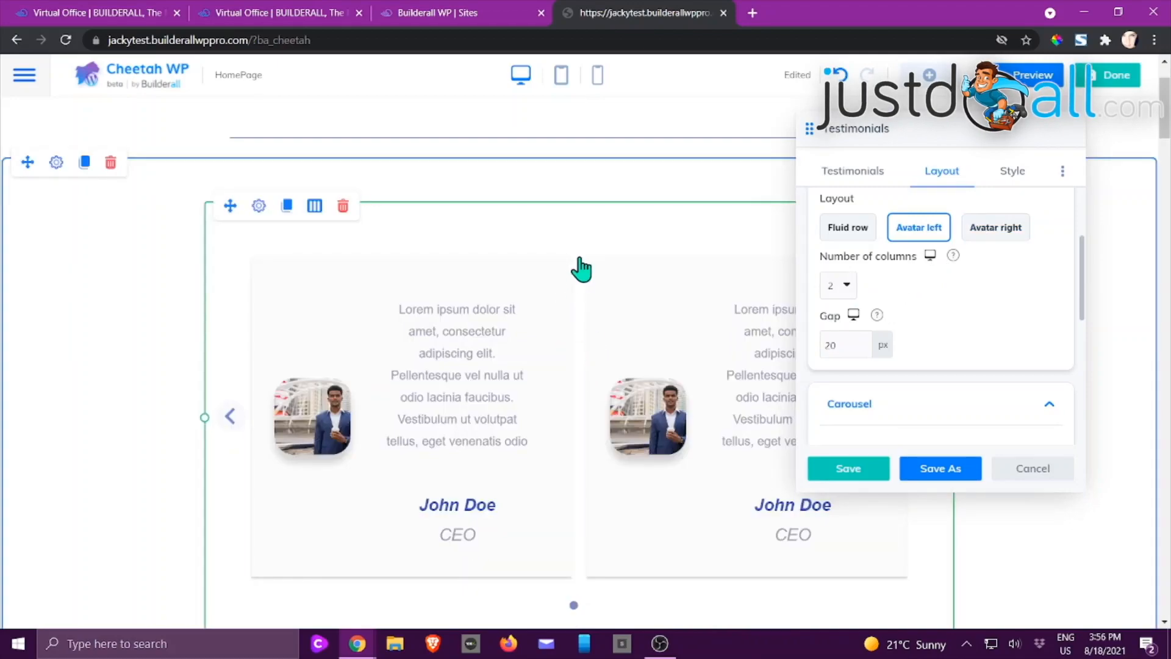
scroll(955, 314, down, 1)
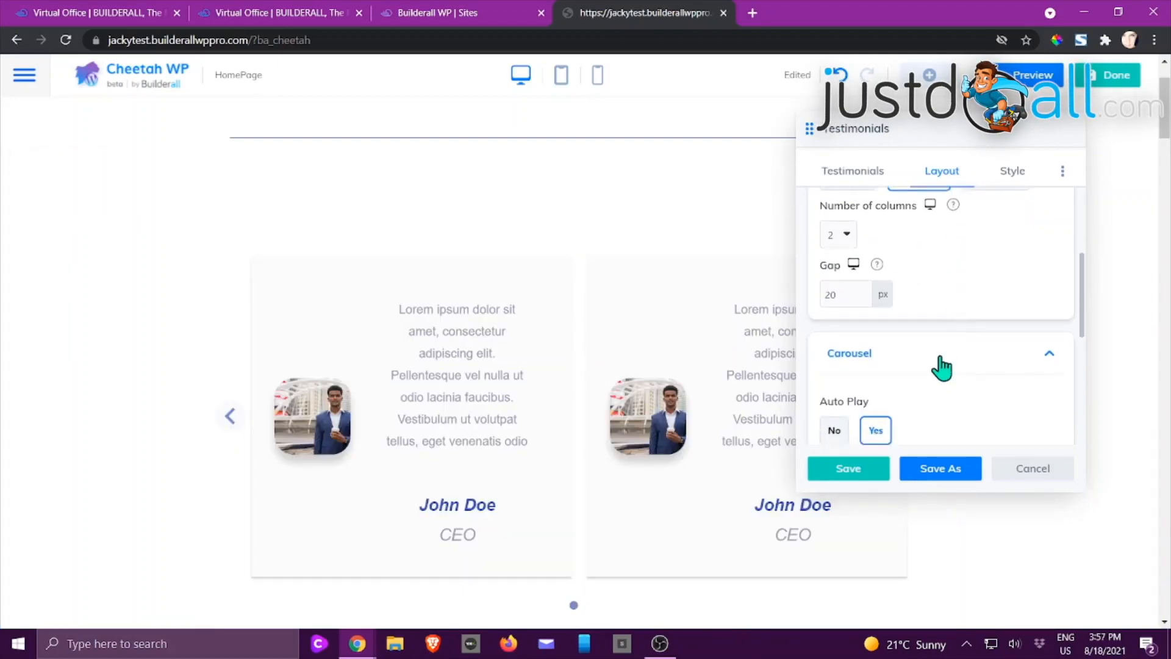
Try the testimonials carousel's Auto Play options, leave it on Yes, and review the dots and navigation color settings.
scroll(943, 366, down, 3)
click(836, 283)
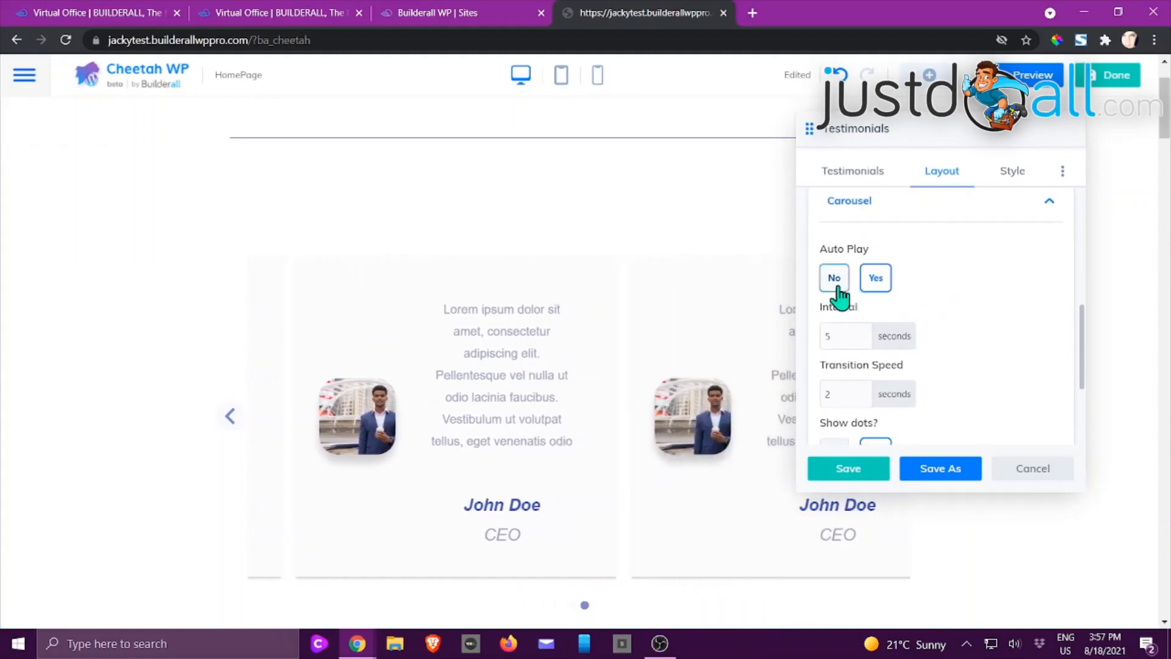
click(876, 277)
scroll(933, 287, down, 1)
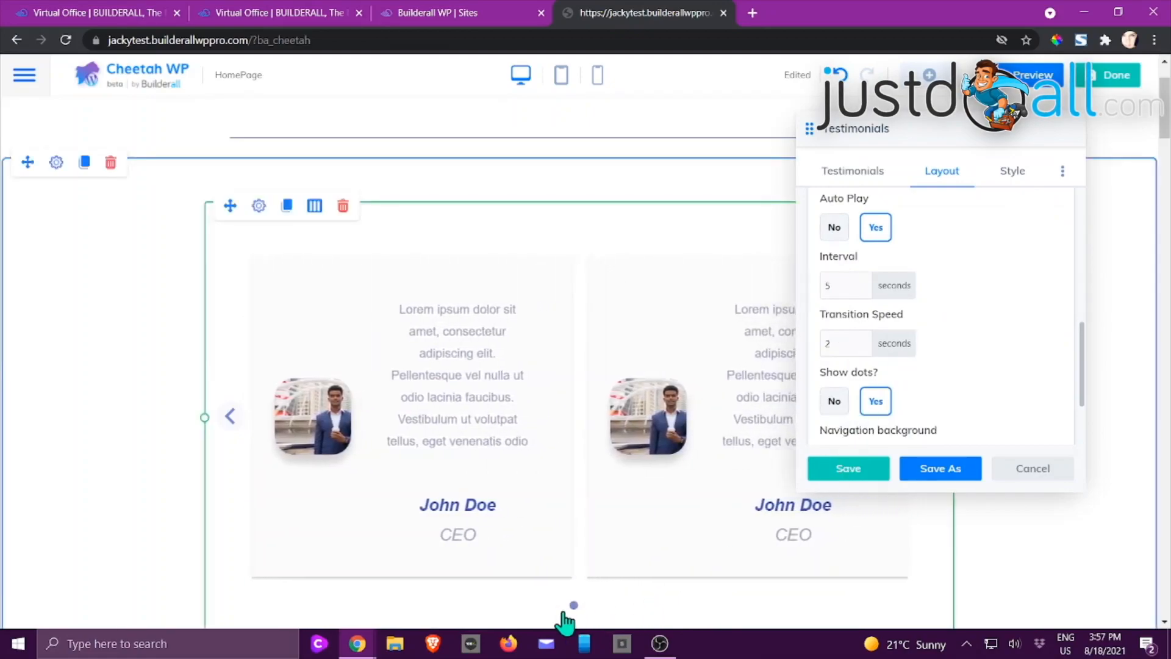
scroll(866, 378, down, 2)
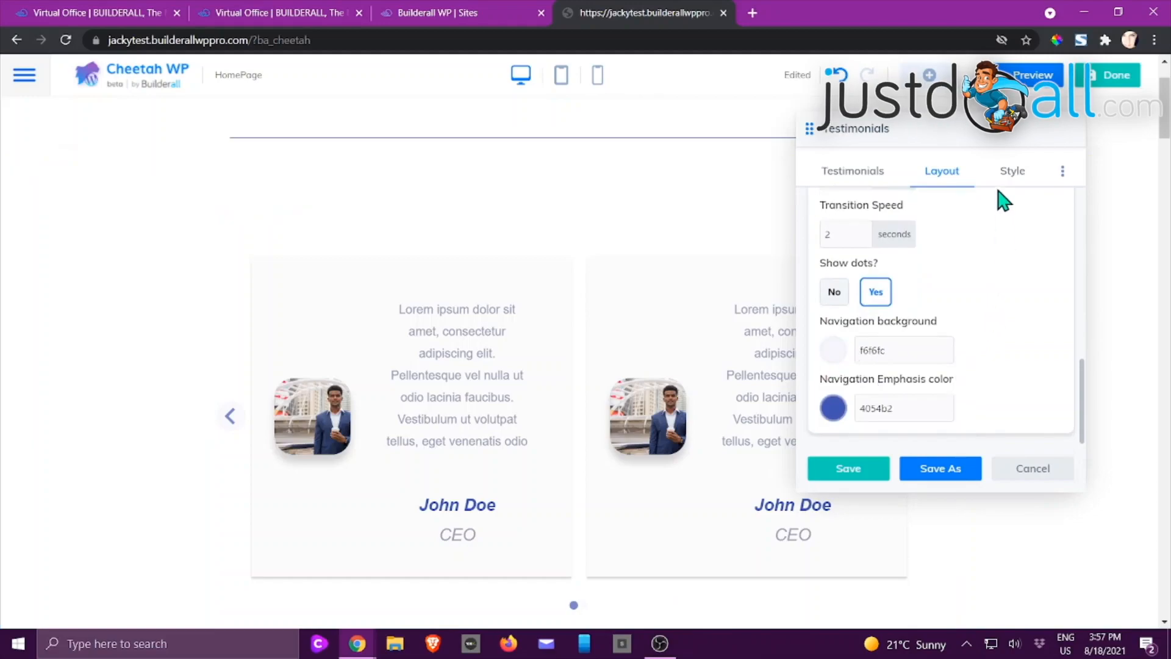
Examine the testimonials' avatar, content and author style settings and discard the testimonials element.
click(1007, 175)
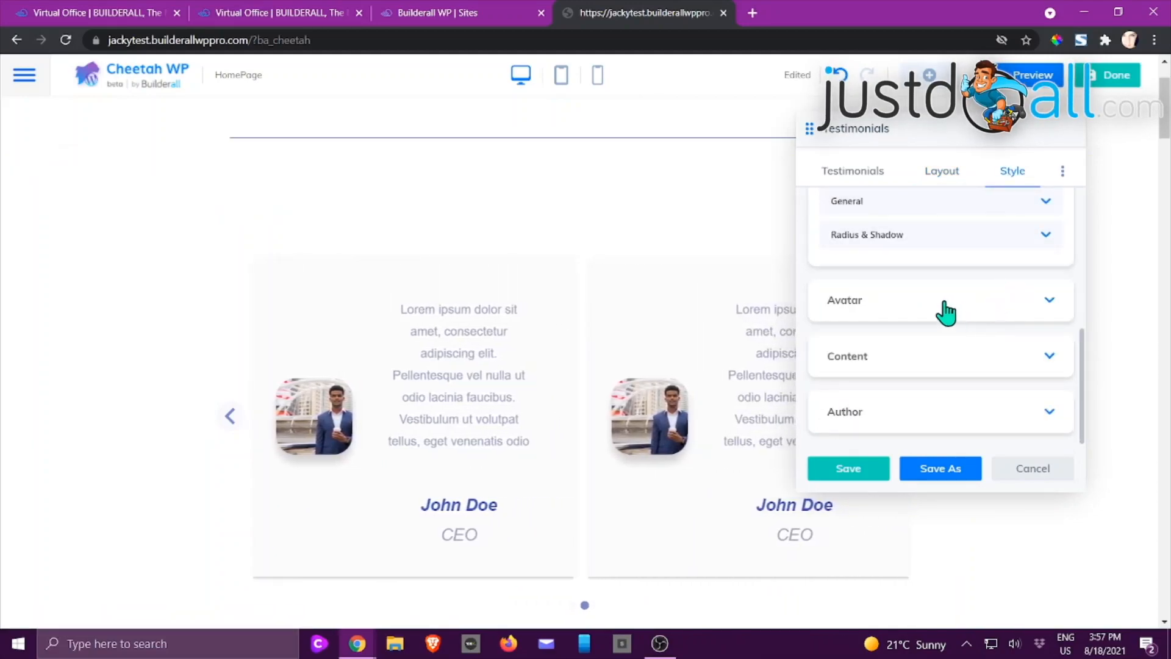
scroll(946, 255, up, 4)
scroll(957, 259, down, 4)
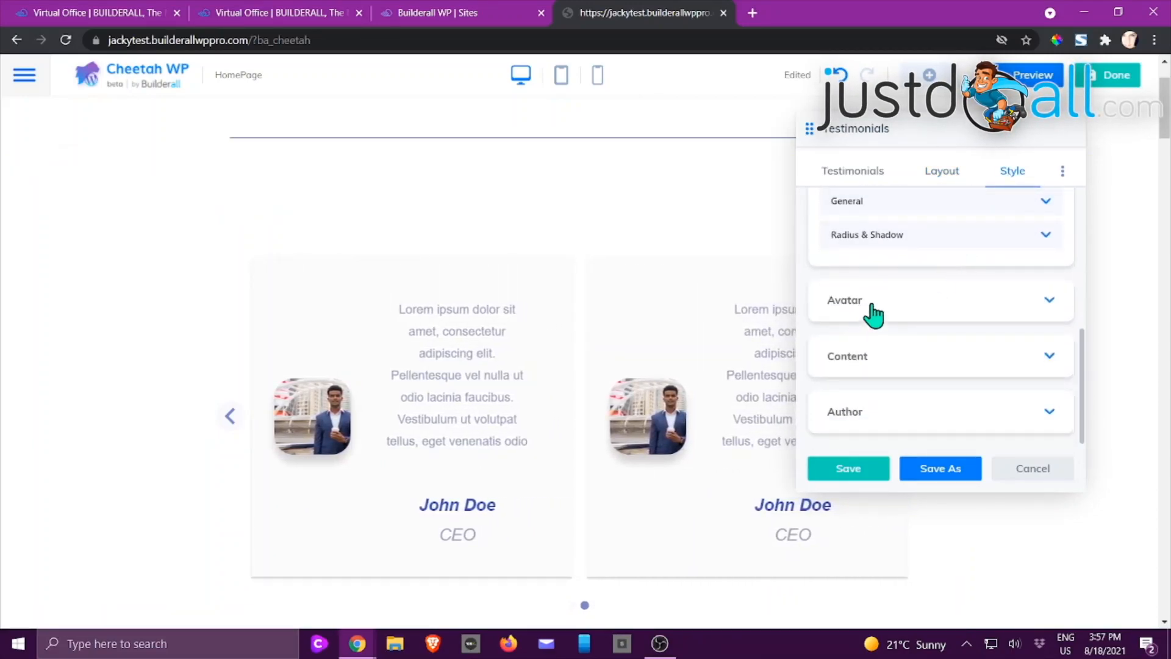
click(873, 315)
scroll(936, 300, down, 2)
scroll(947, 277, down, 1)
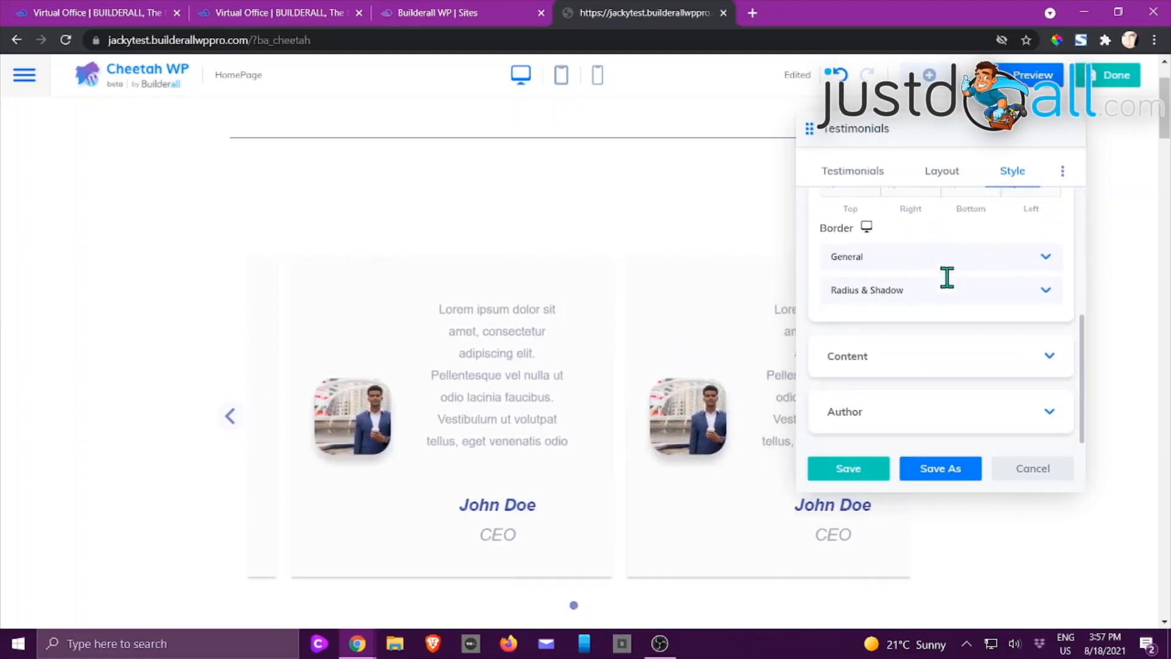
click(896, 362)
scroll(988, 331, down, 3)
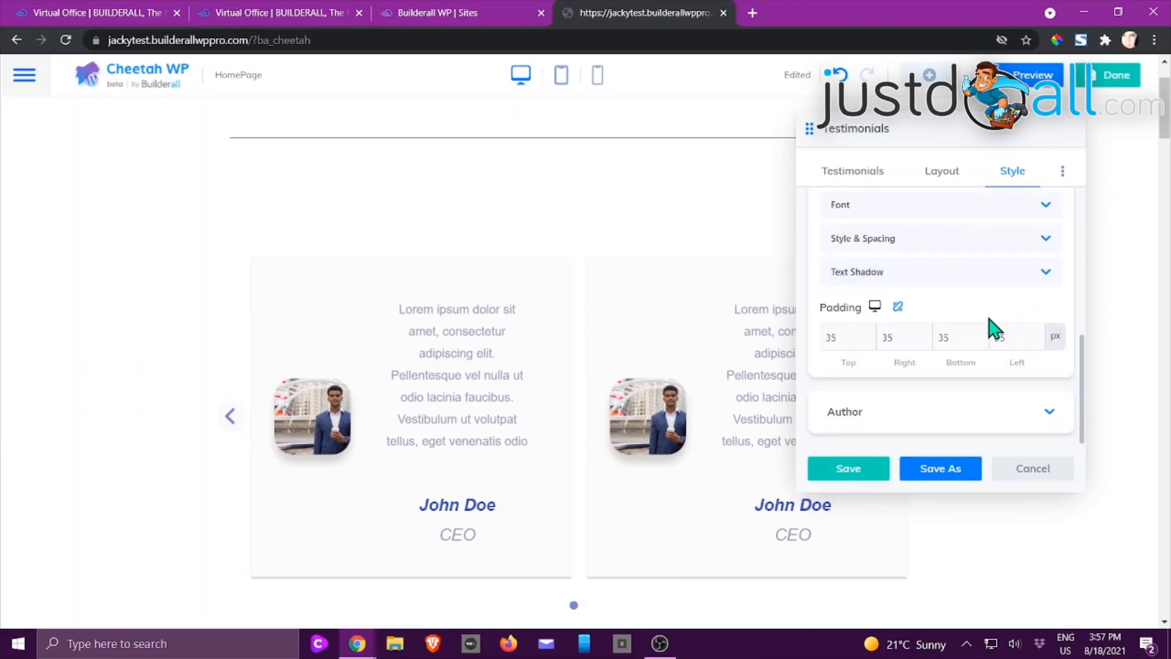
click(854, 411)
scroll(985, 357, down, 2)
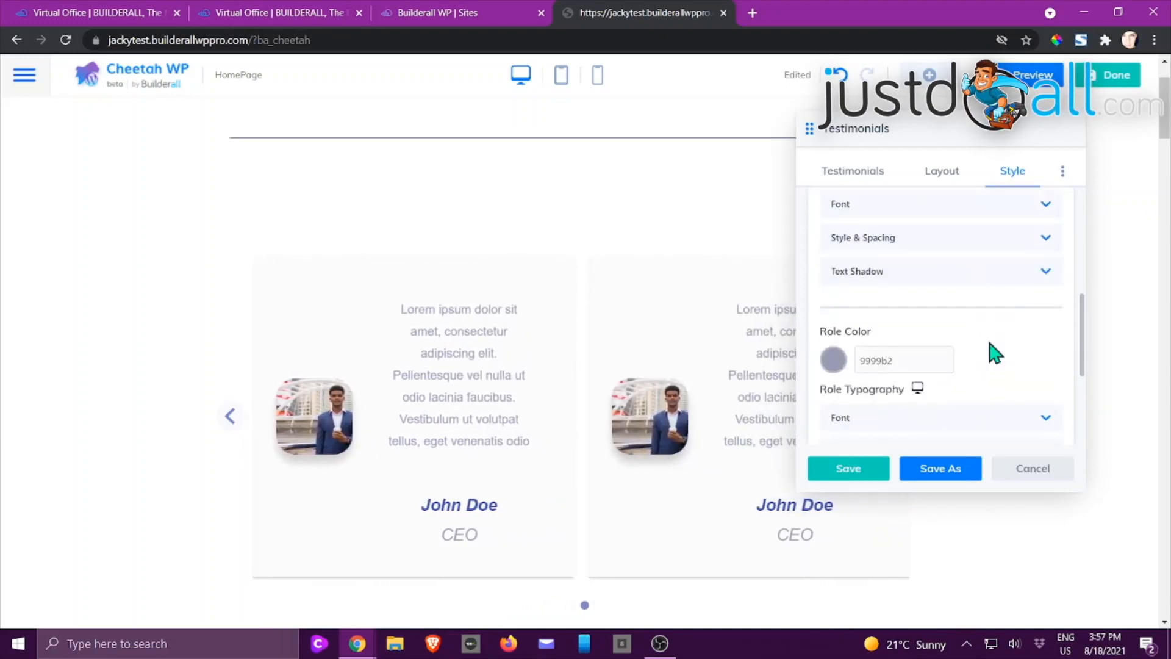
click(1026, 477)
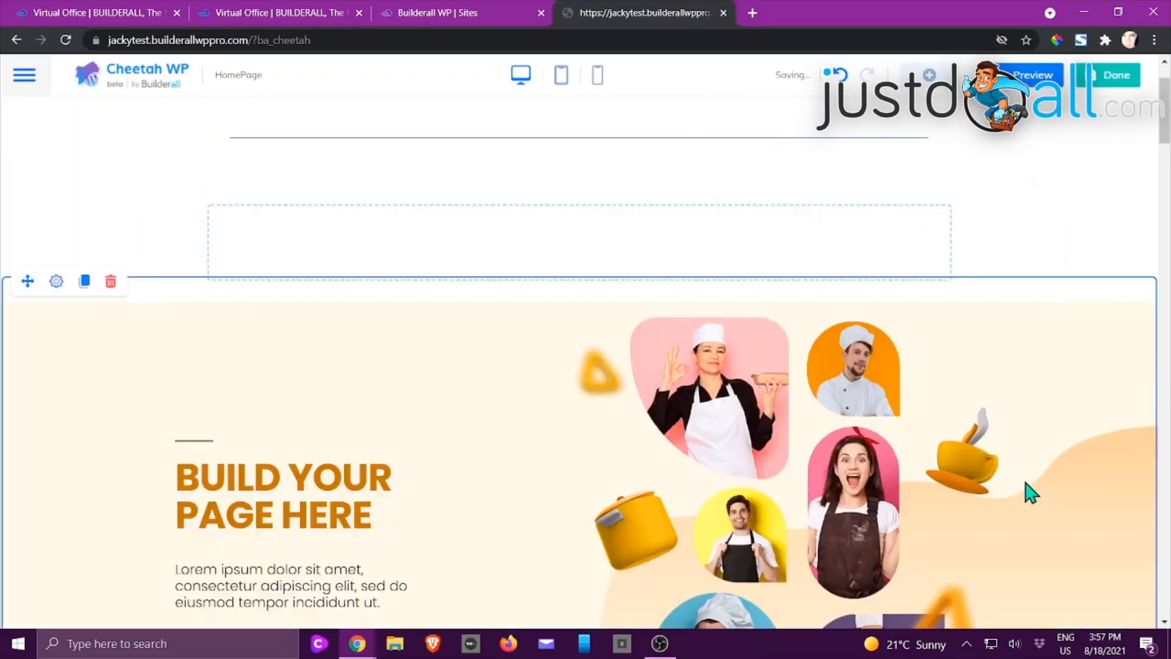
Add a Menu element between the header divider and the hero section and assign it the MyMenu menu.
click(929, 74)
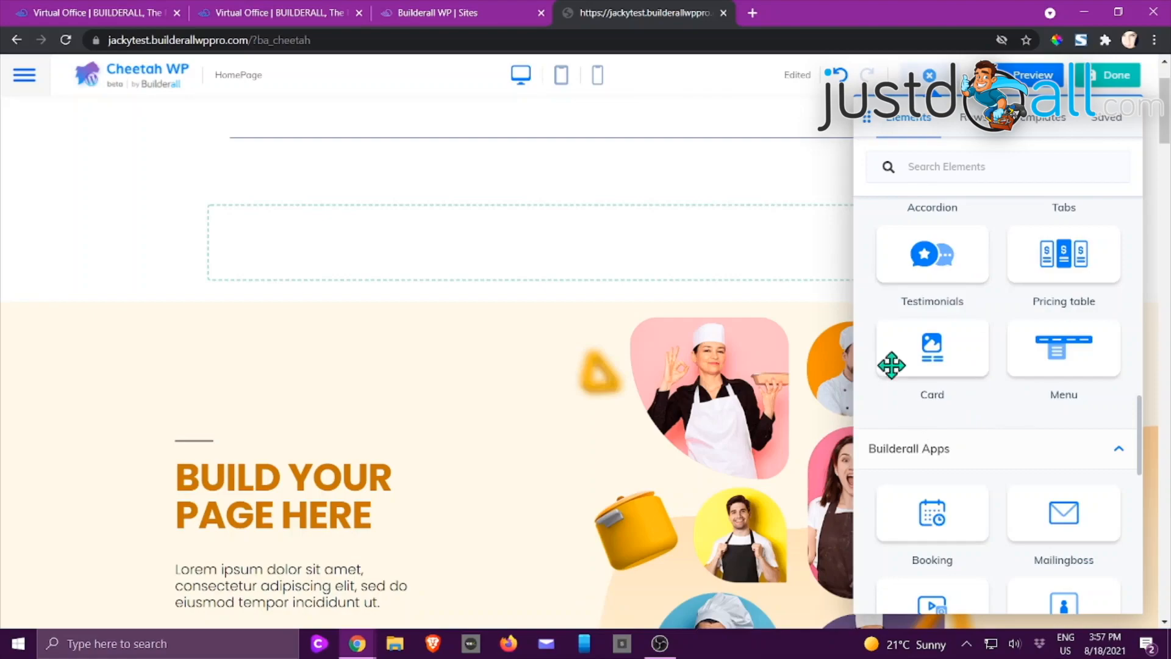
drag(1059, 360, 683, 285)
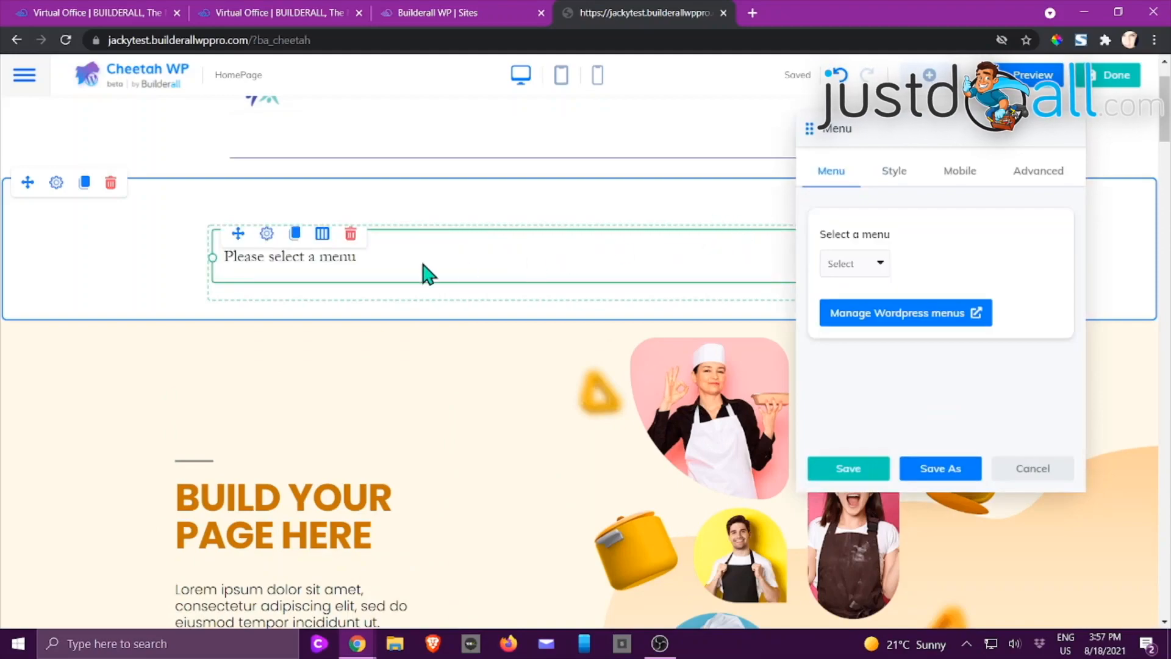
click(873, 265)
click(856, 292)
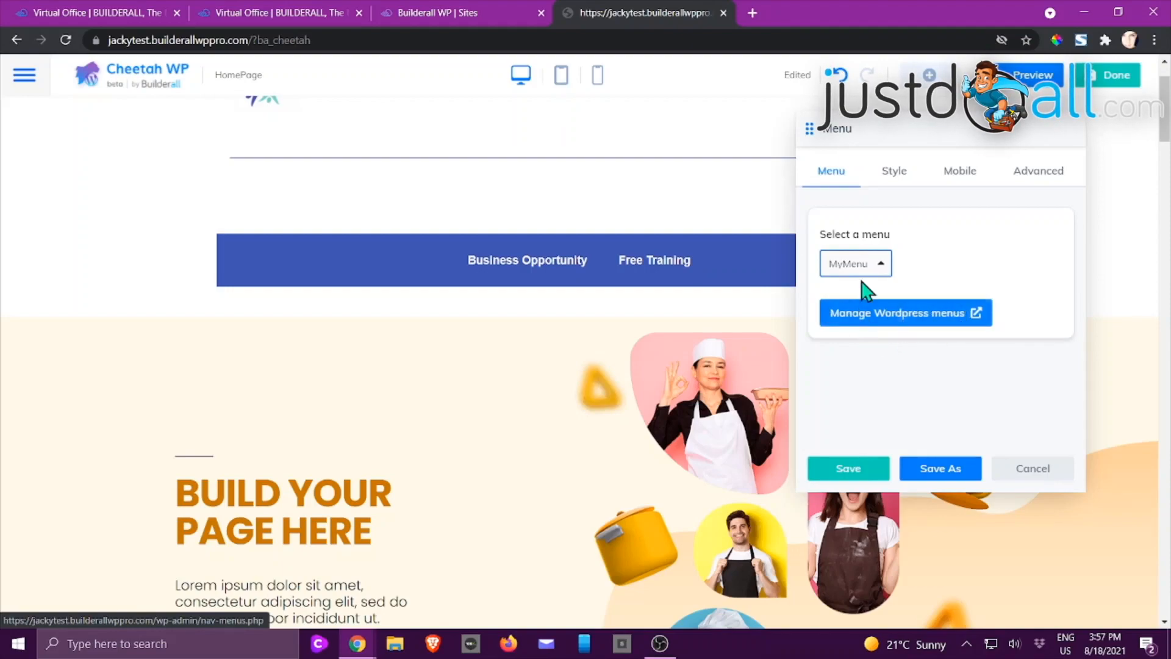
Keep MyMenu as the selected menu and set the navbar background color to #000000.
click(882, 266)
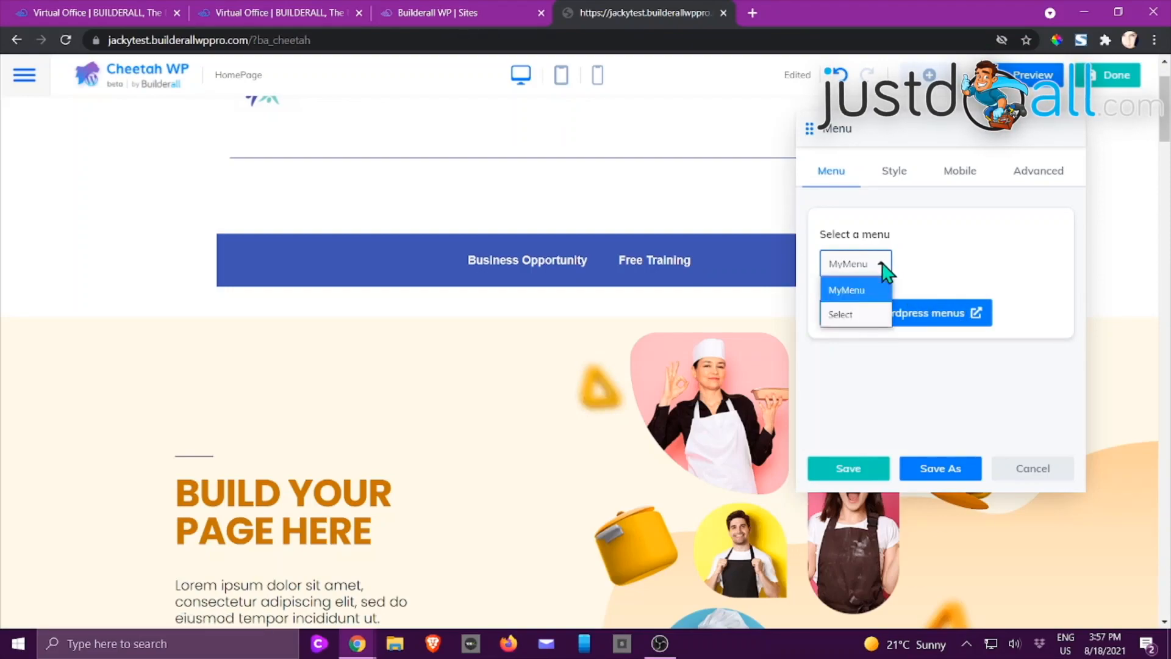
click(853, 290)
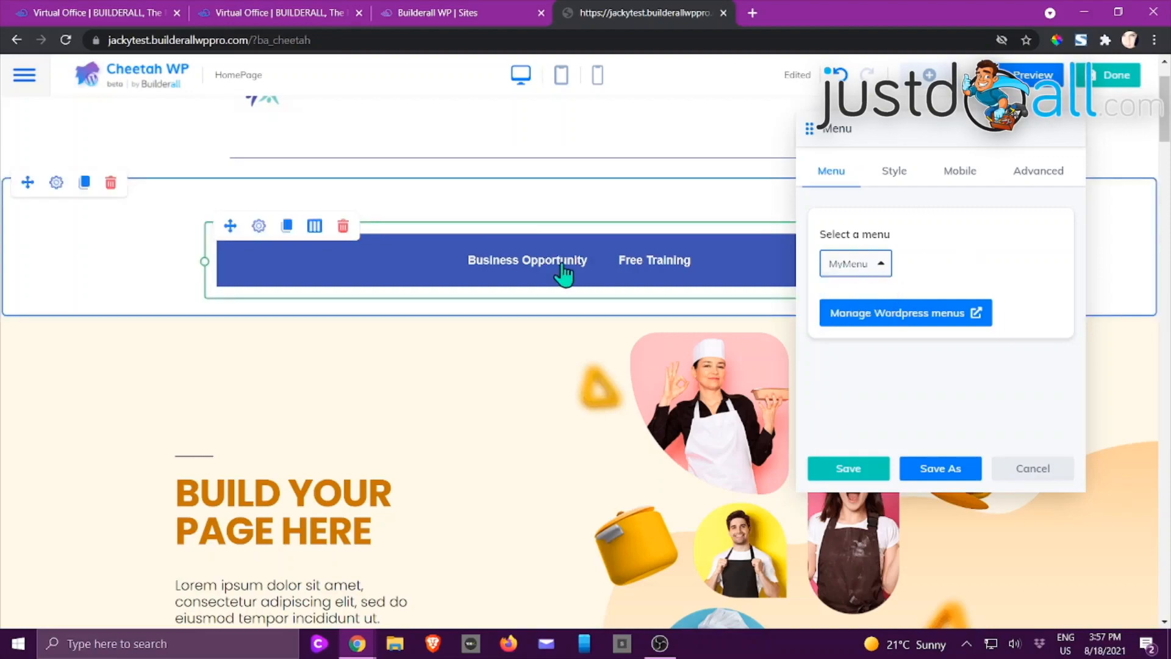
click(895, 173)
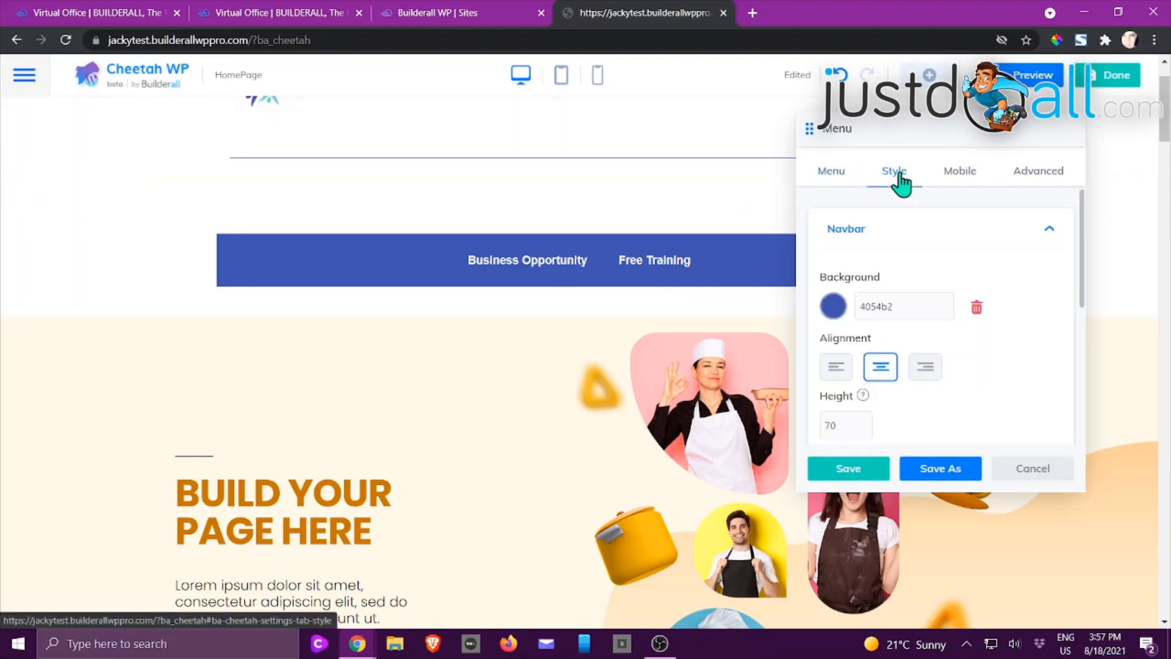
click(834, 306)
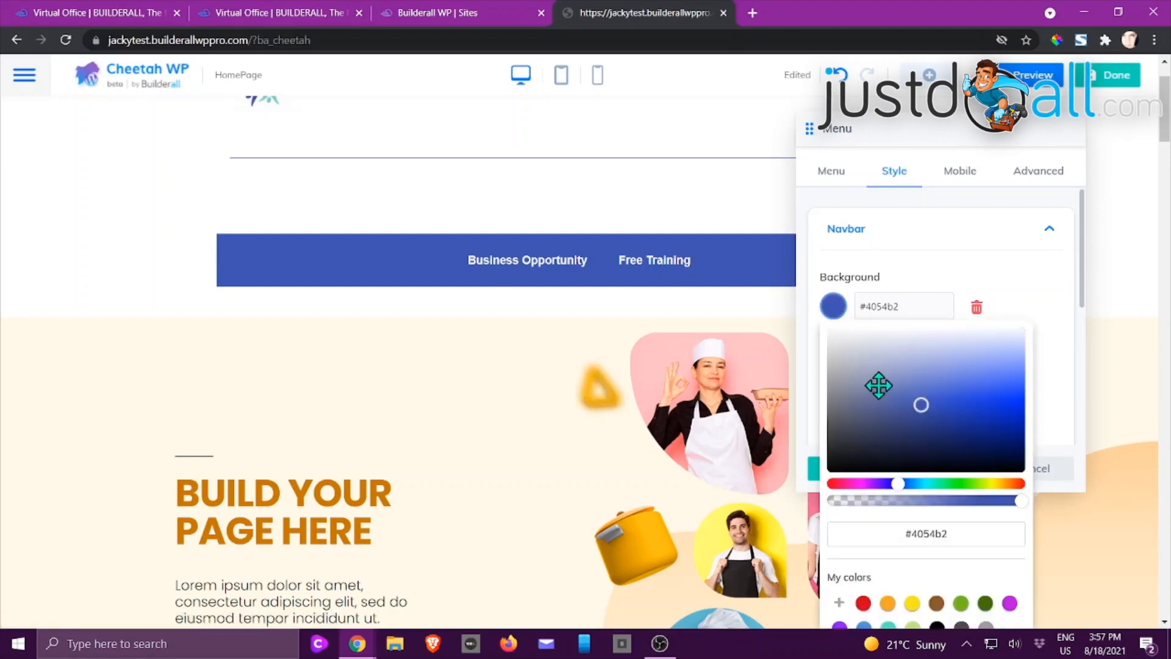
drag(881, 390, 830, 476)
Review the menu's remaining style, mobile and advanced spacing settings and discard the menu element.
scroll(907, 308, down, 5)
scroll(907, 305, up, 2)
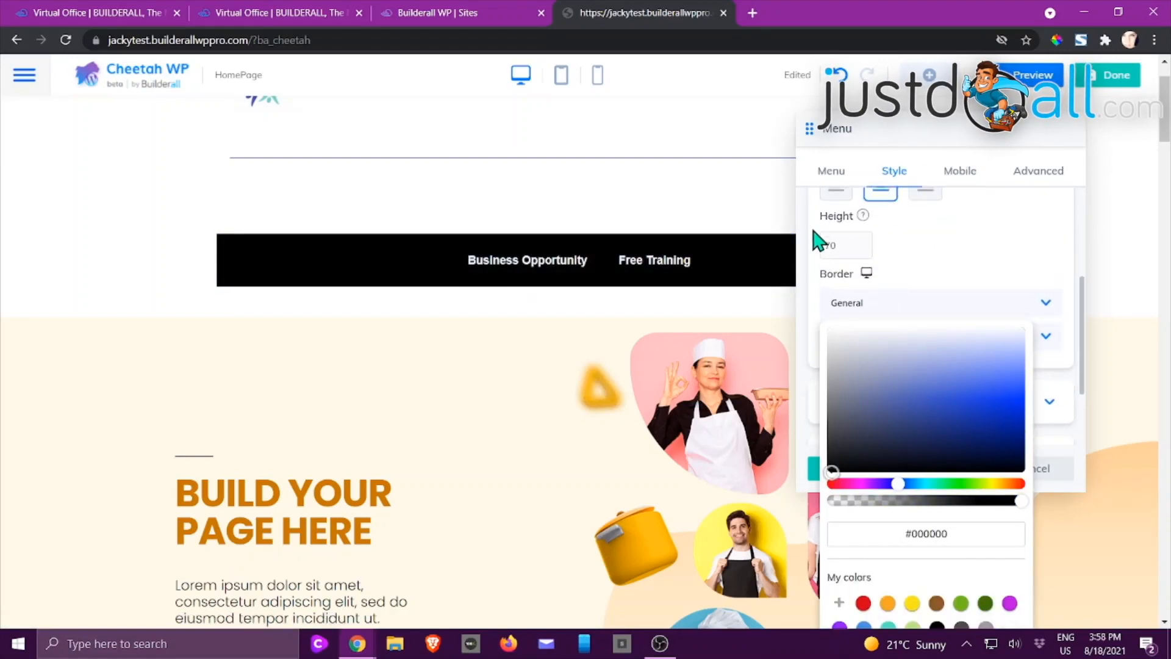
scroll(851, 272, down, 2)
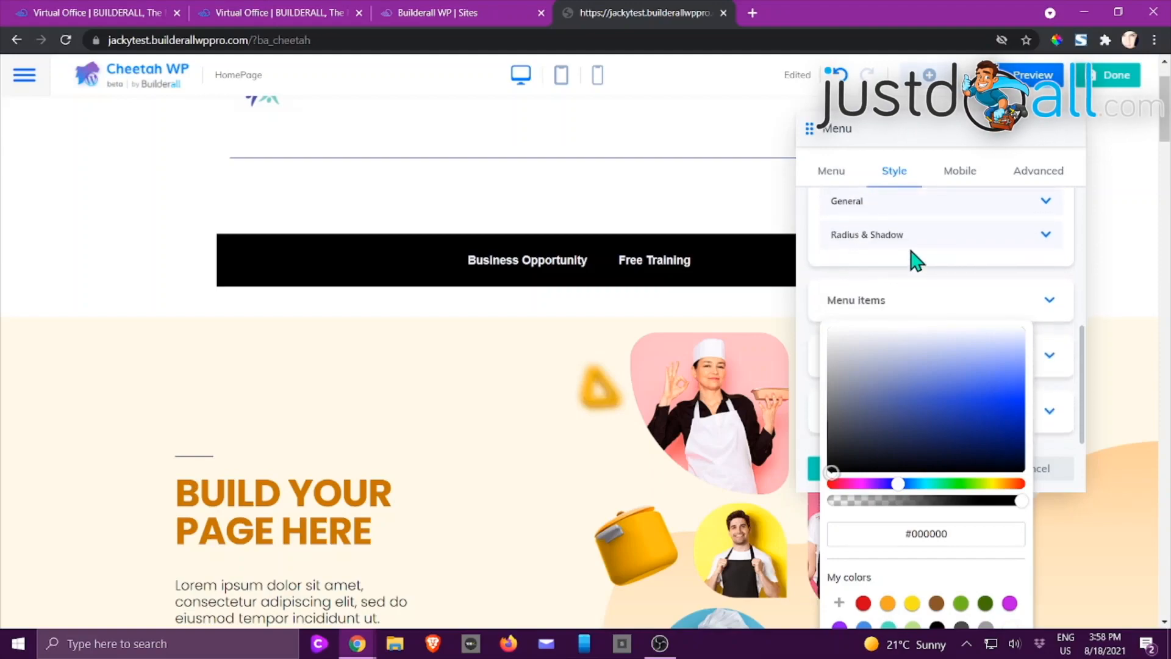
click(966, 179)
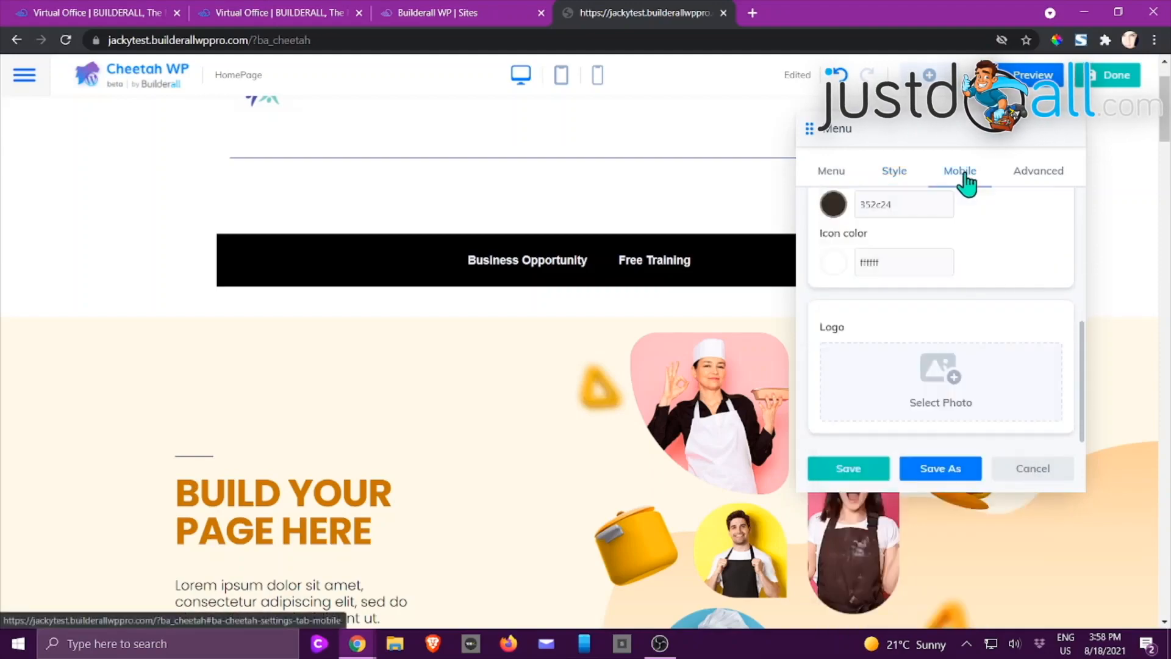
click(1028, 180)
scroll(908, 264, up, 2)
scroll(909, 264, up, 1)
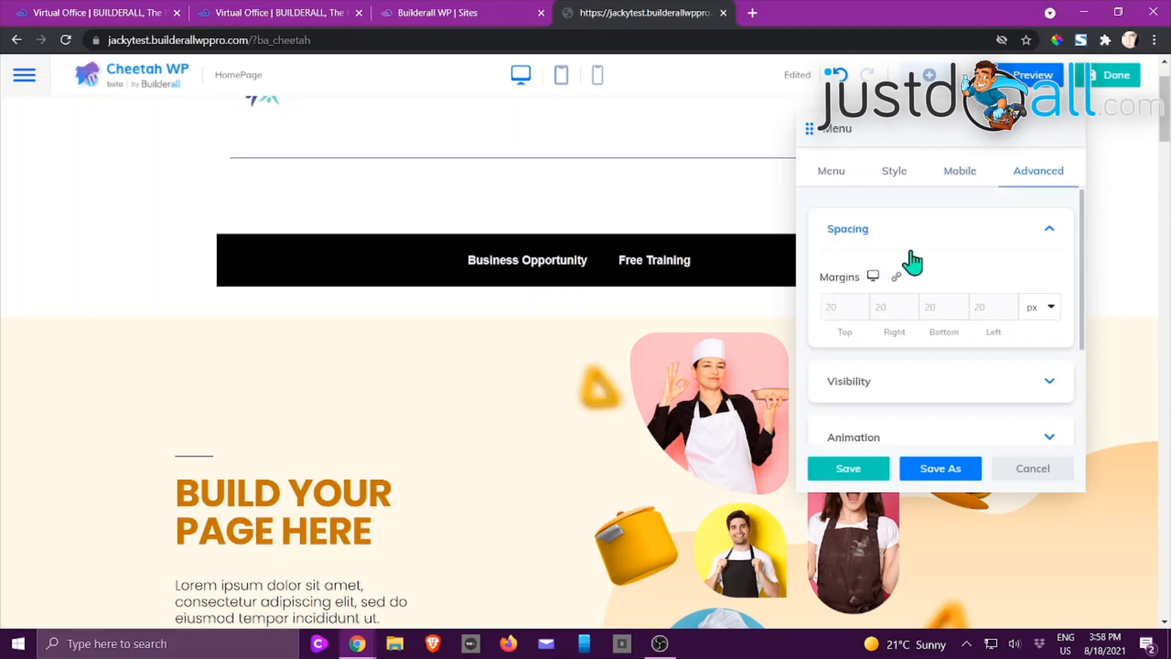
click(1035, 470)
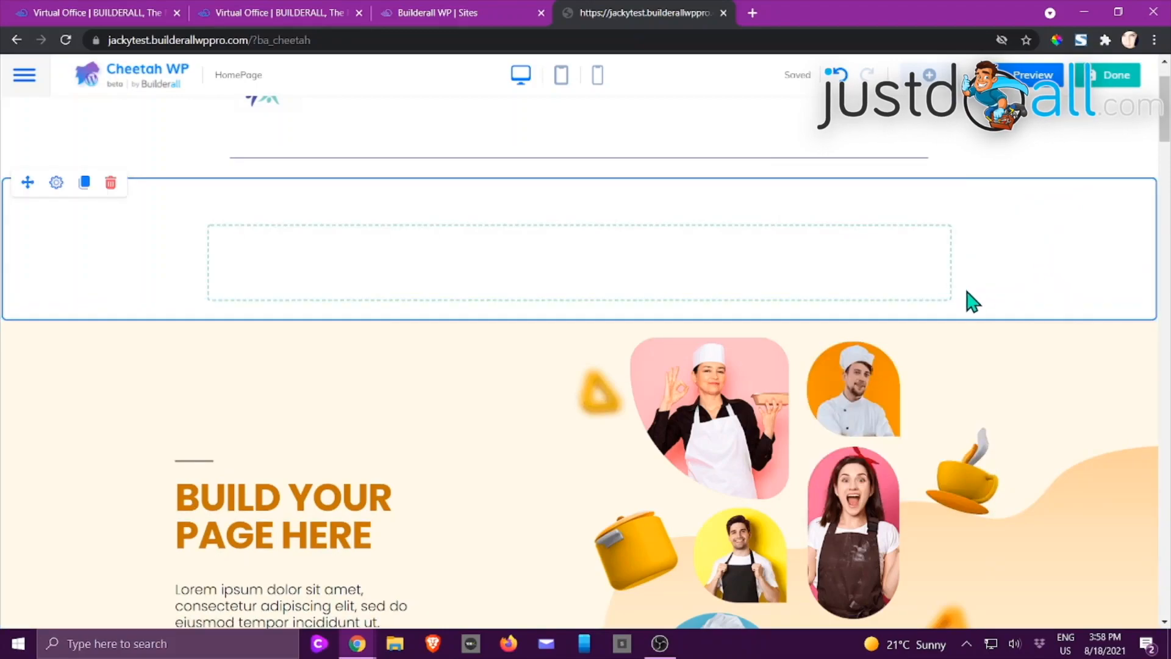
click(929, 74)
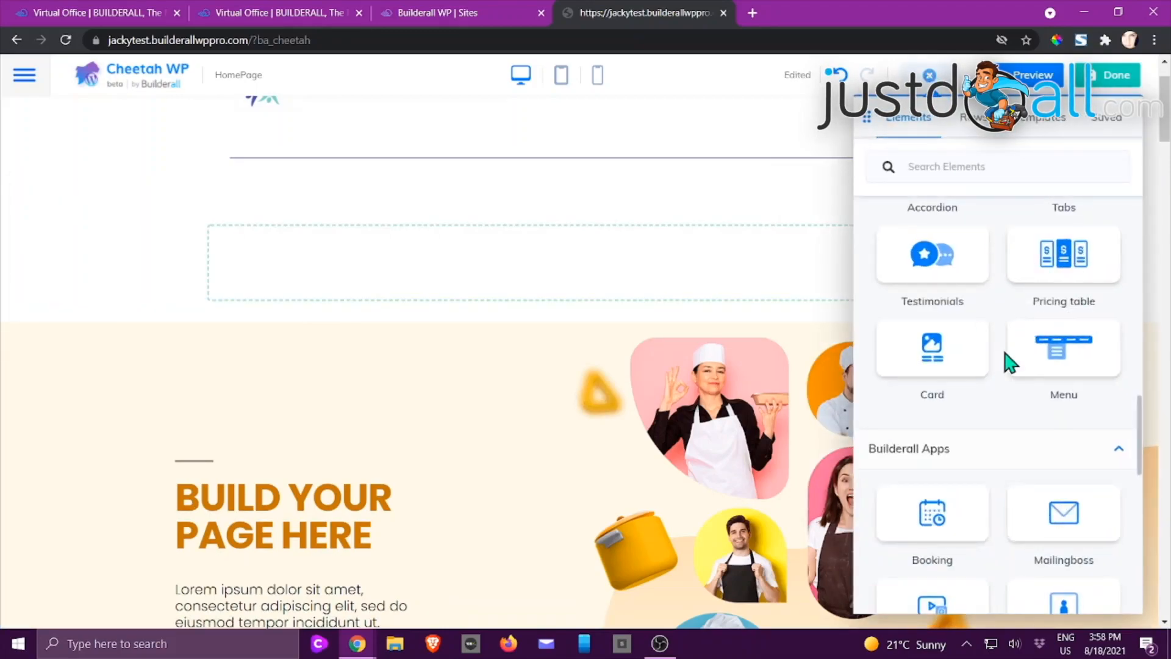
scroll(1013, 355, up, 3)
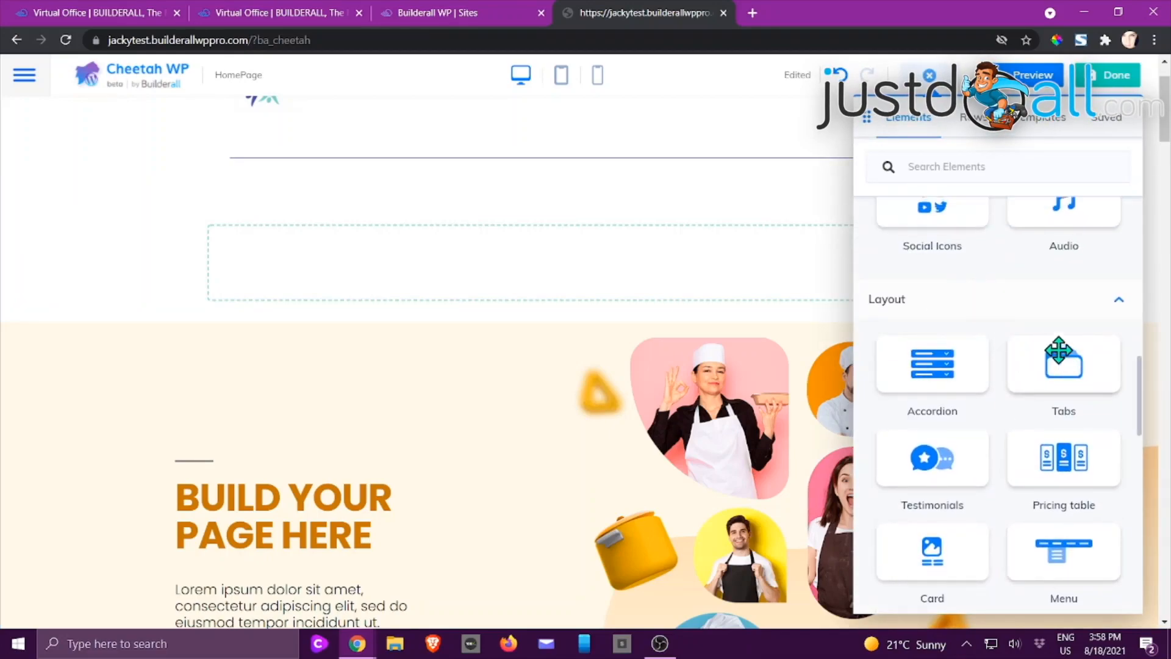
key(alt+Tab)
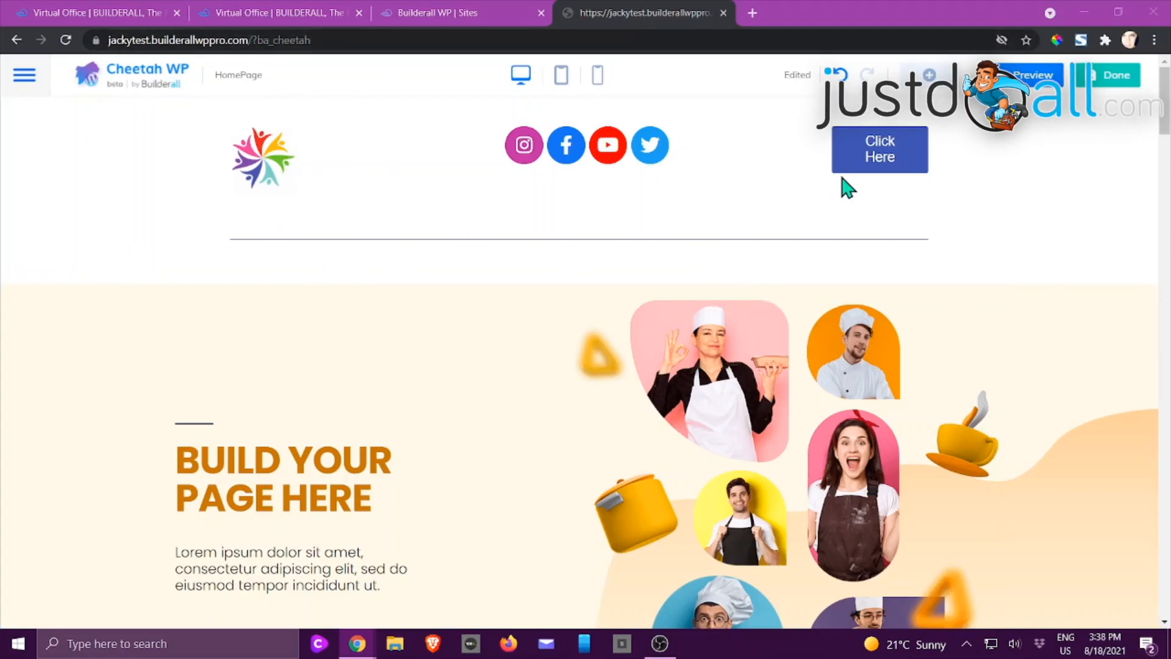
Insert a 1 Column row between the header divider and the hero section.
click(930, 77)
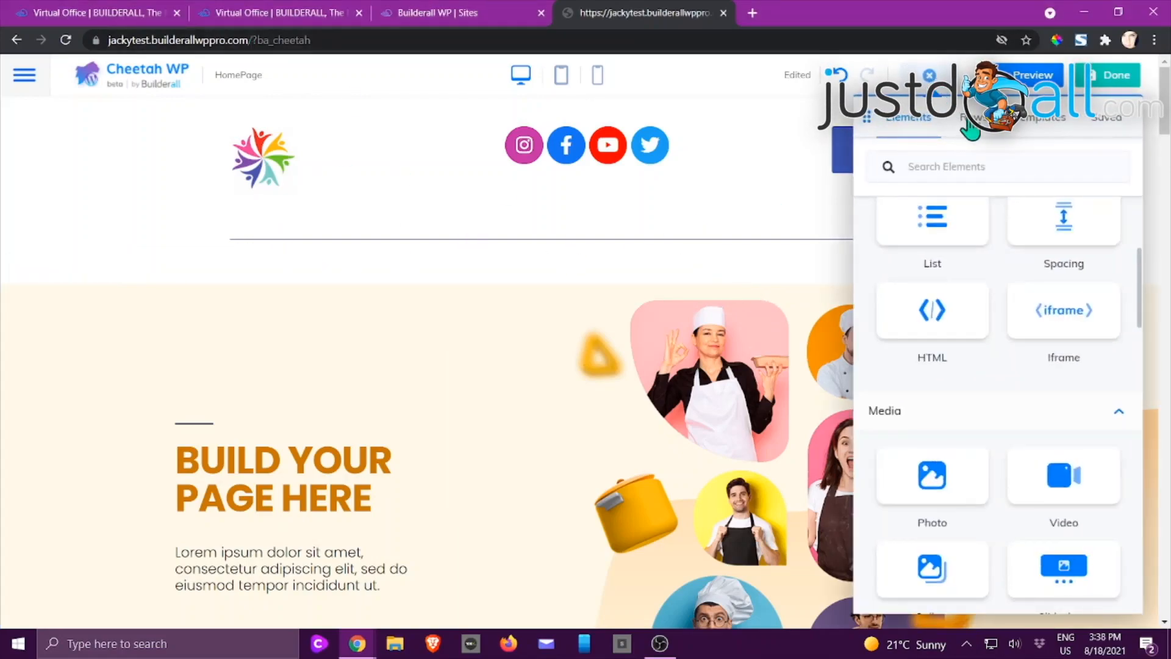
click(976, 122)
drag(949, 238, 609, 274)
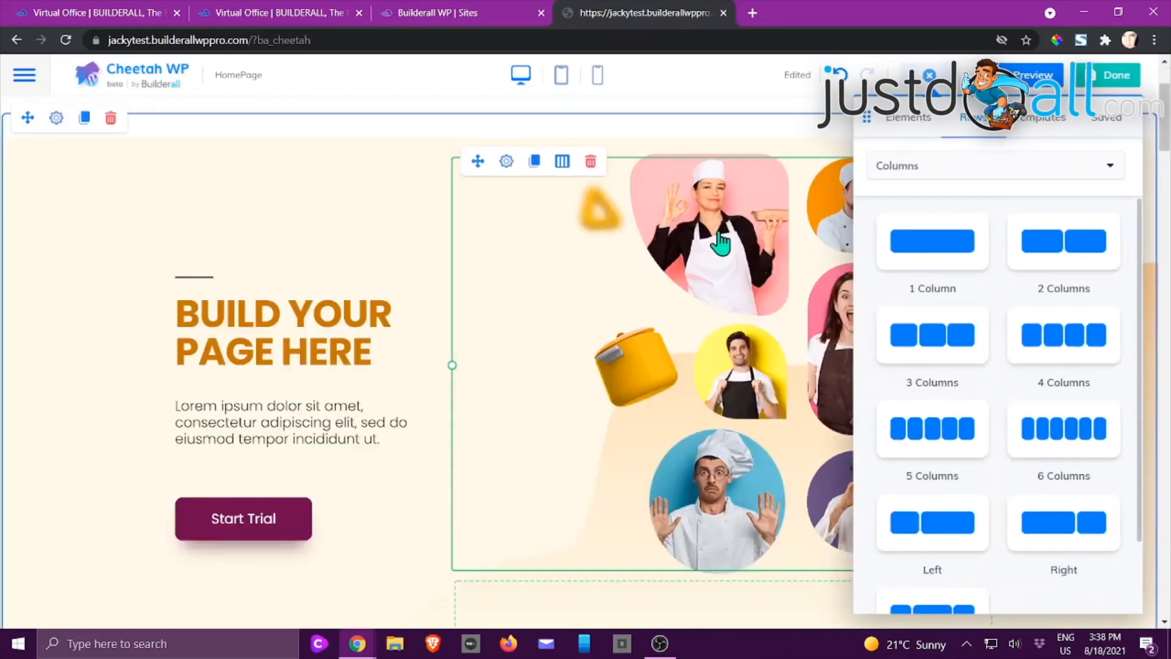
scroll(699, 184, up, 3)
drag(951, 241, 436, 305)
drag(428, 321, 246, 346)
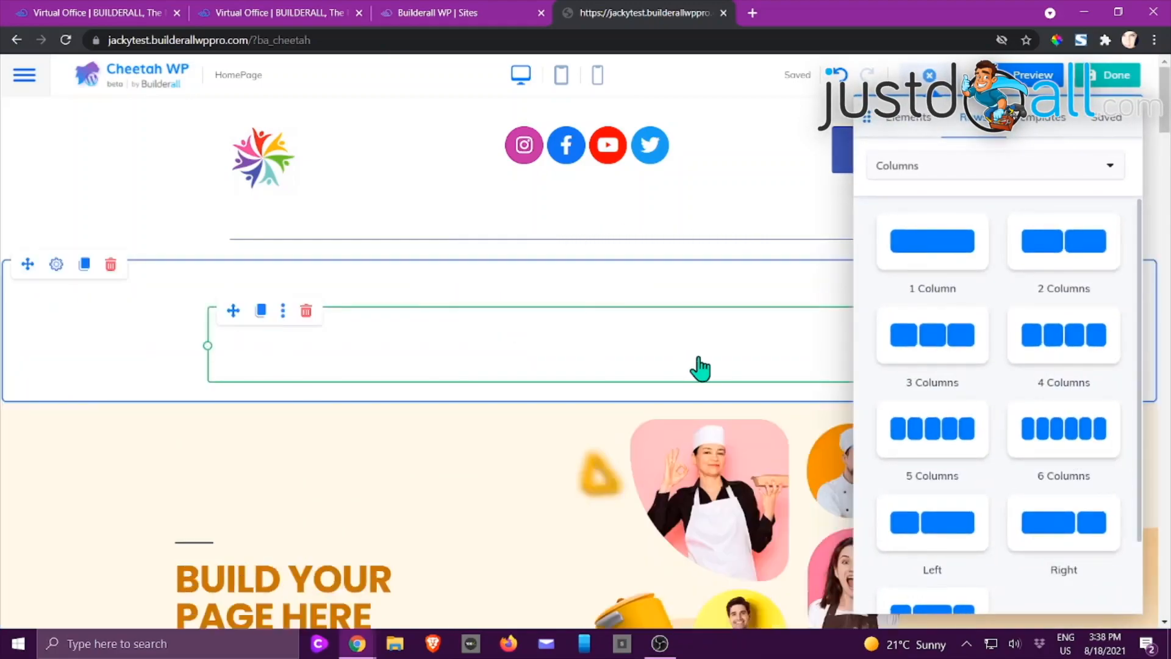
Add a Photo element from the Media group to the new empty row.
click(910, 120)
scroll(968, 277, down, 8)
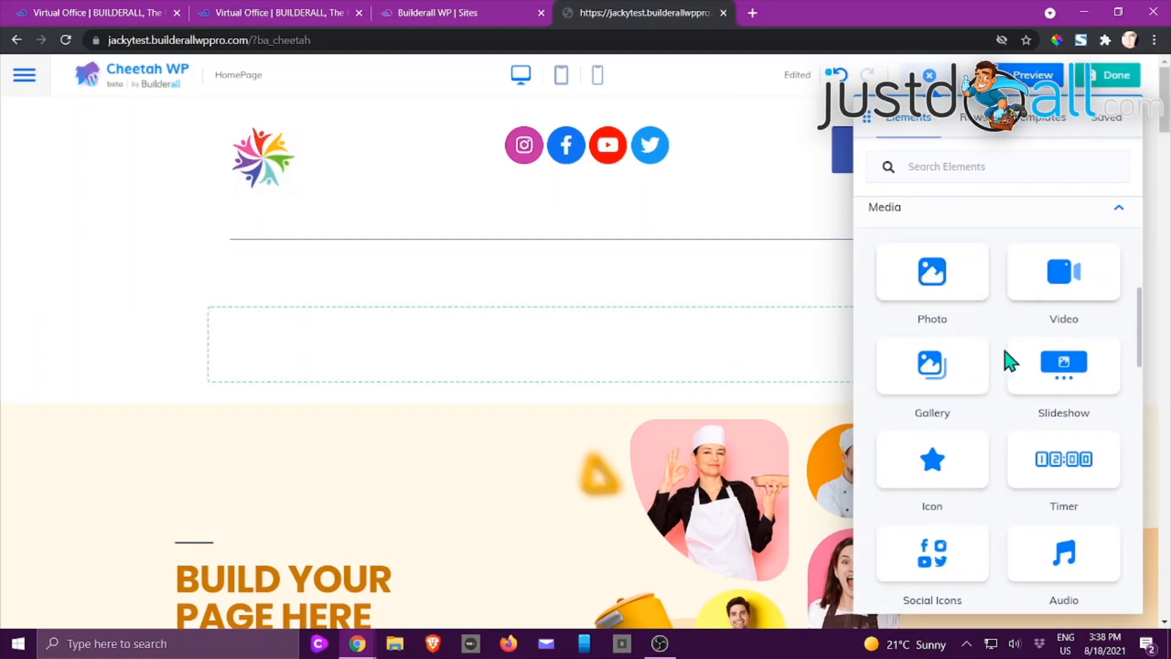
drag(933, 269, 455, 405)
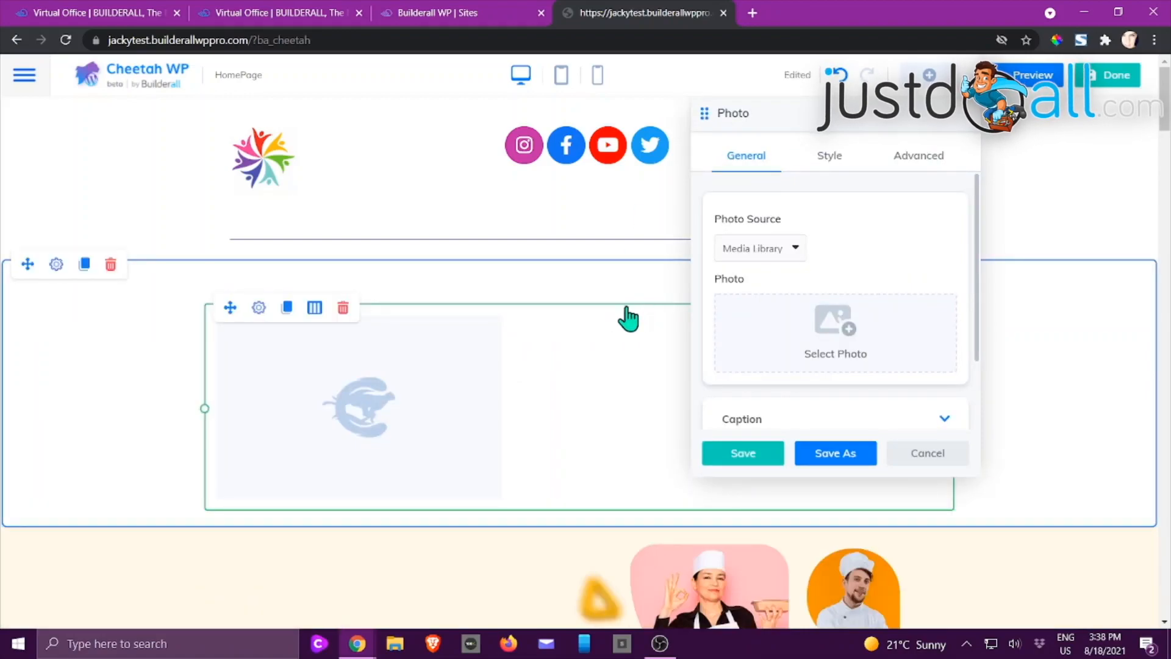
Keep Media Library as the photo source and look through the available Media Library and Builderall Images.
click(796, 250)
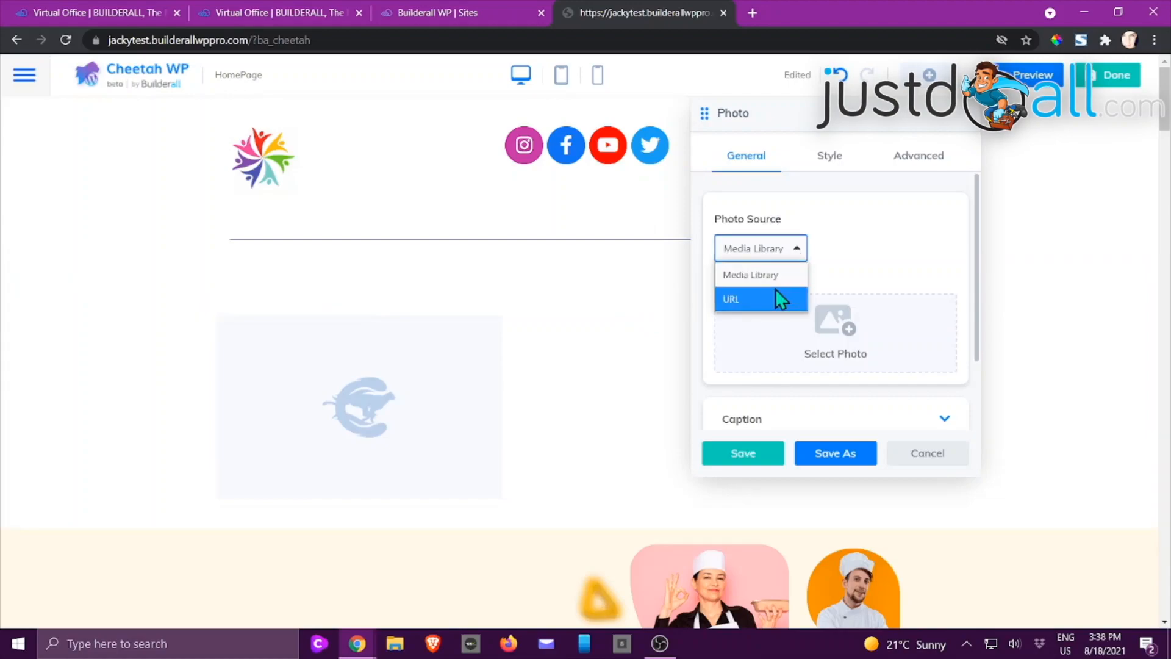
click(755, 282)
click(827, 326)
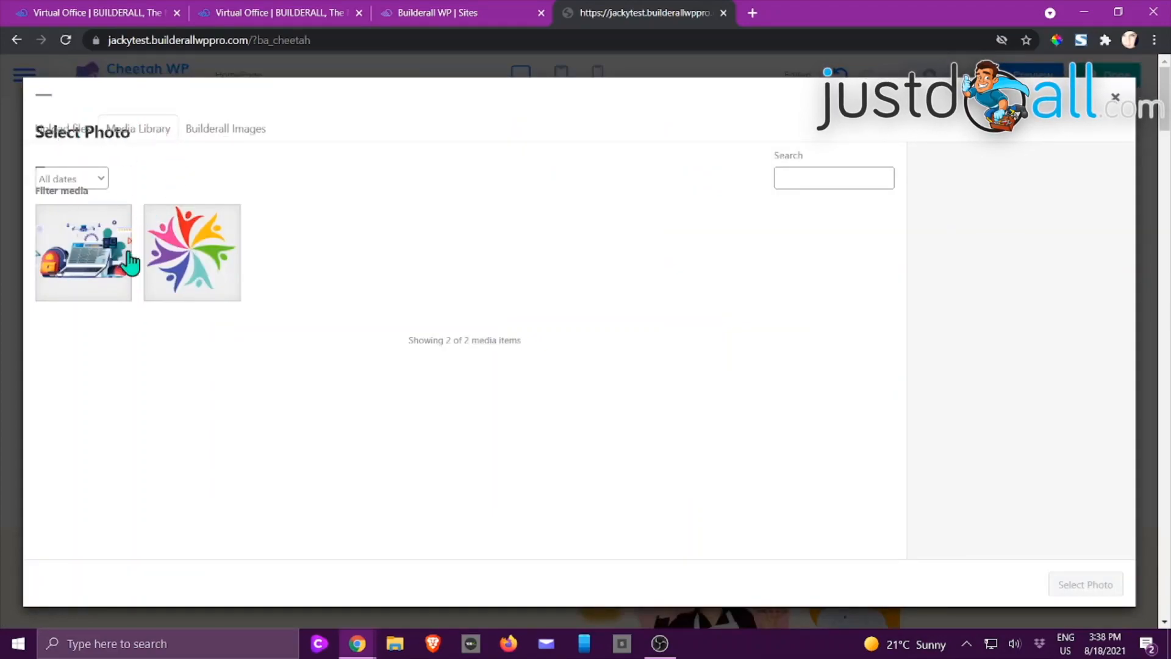
click(238, 131)
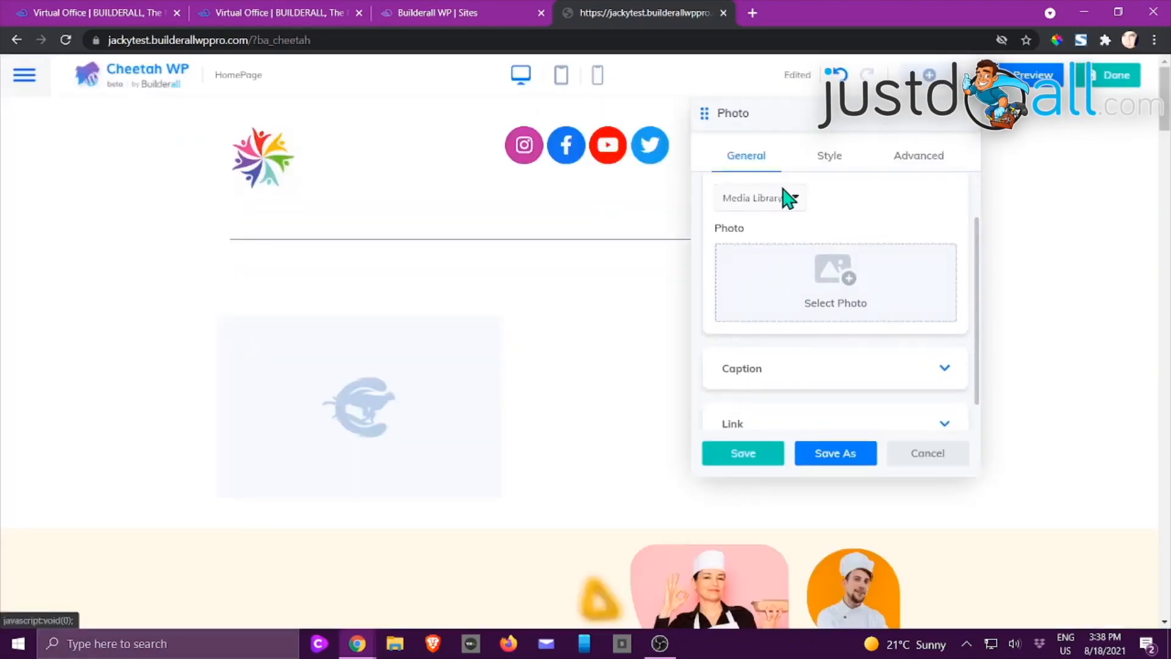
Set the photo source to URL and review the Show Caption options, leaving the caption on Never.
click(785, 197)
click(749, 252)
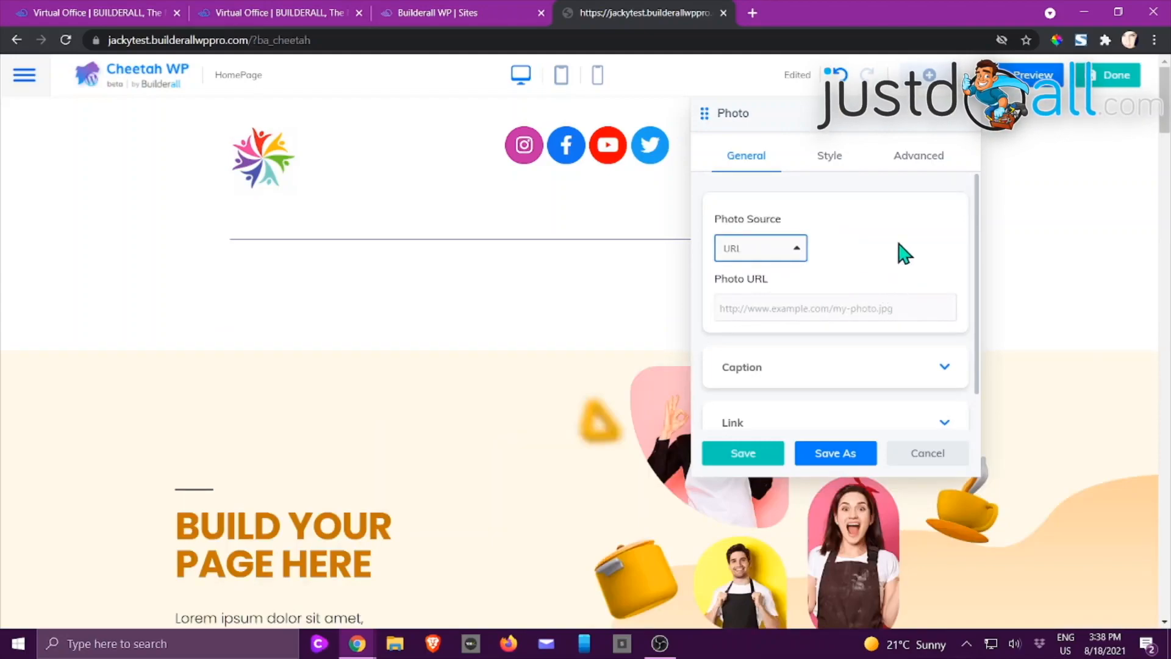
scroll(878, 287, down, 1)
click(792, 351)
scroll(891, 343, down, 3)
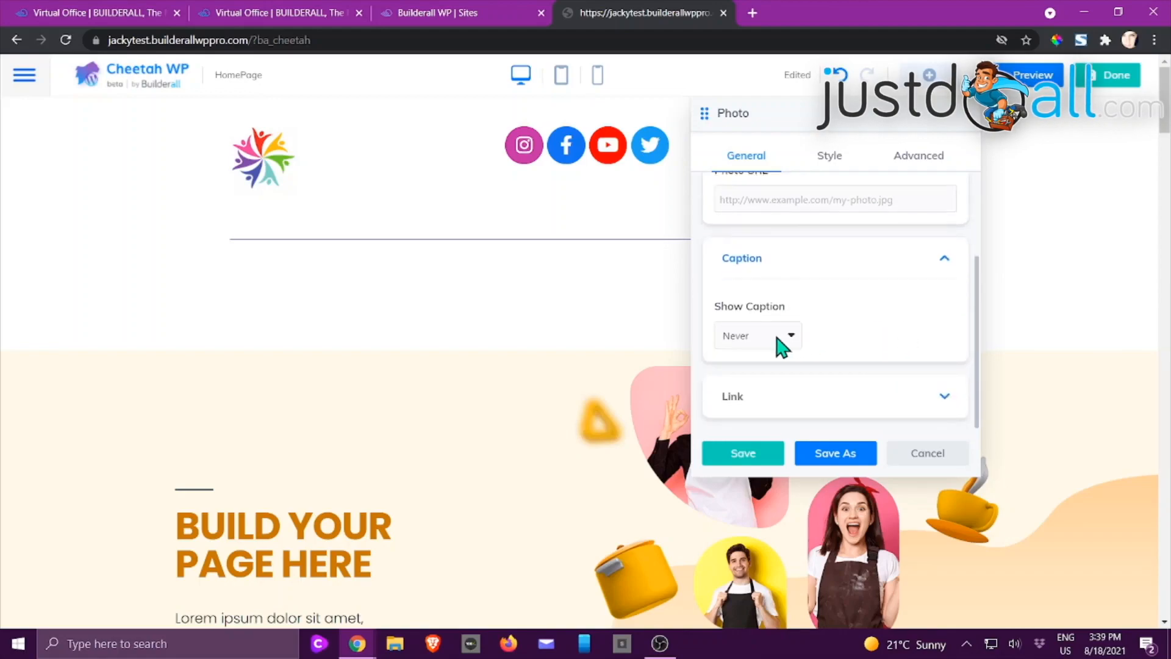
click(792, 338)
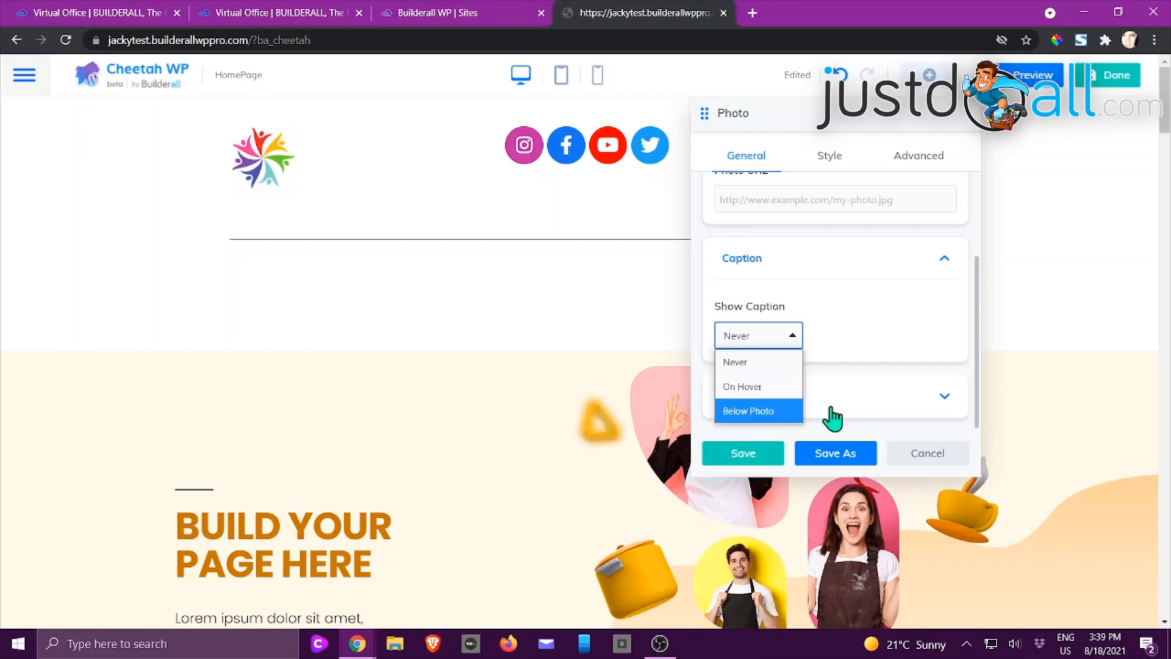
click(850, 318)
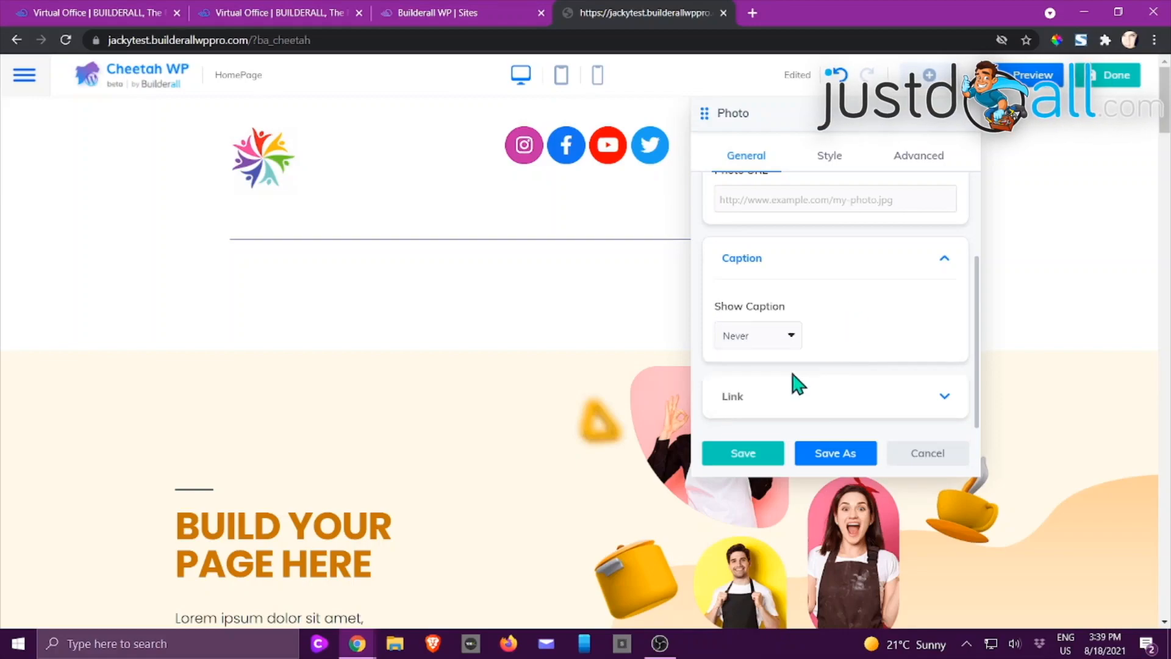
Set the photo's link type to URL and review its link options.
click(790, 405)
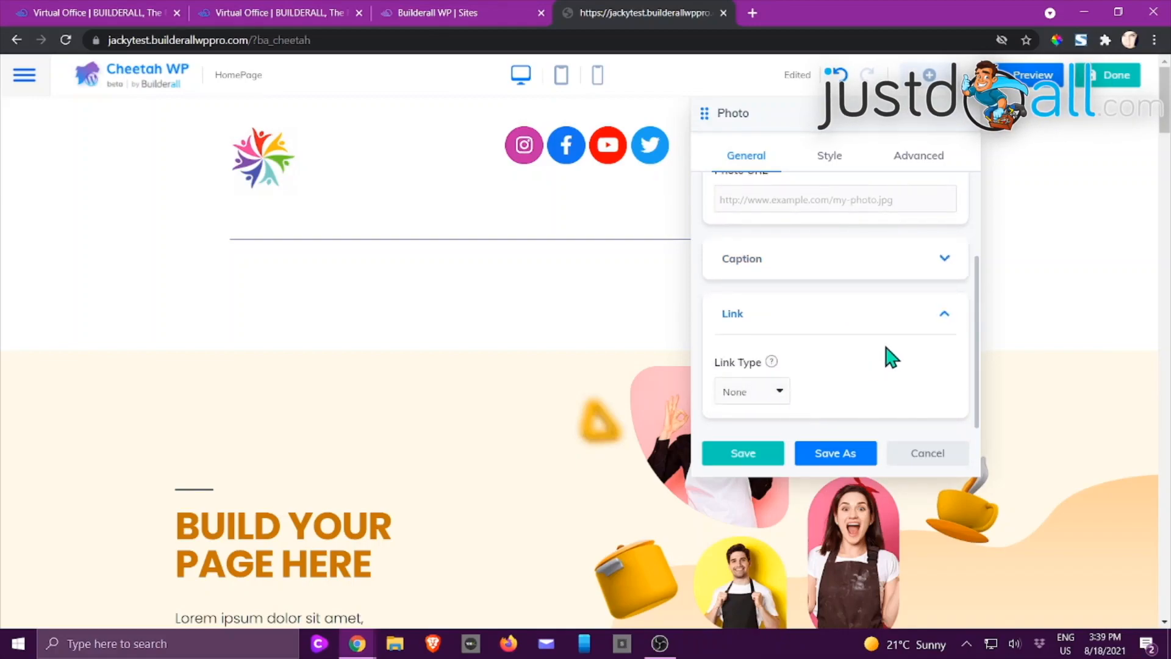
click(776, 391)
click(775, 392)
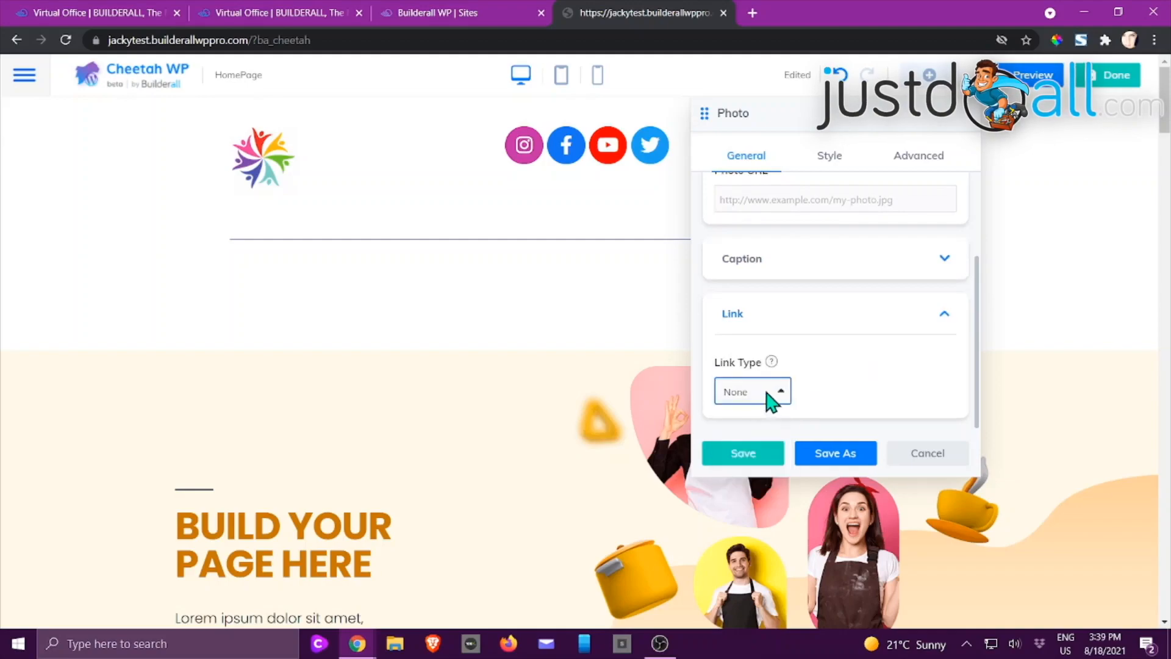
click(778, 391)
click(738, 442)
scroll(872, 328, down, 2)
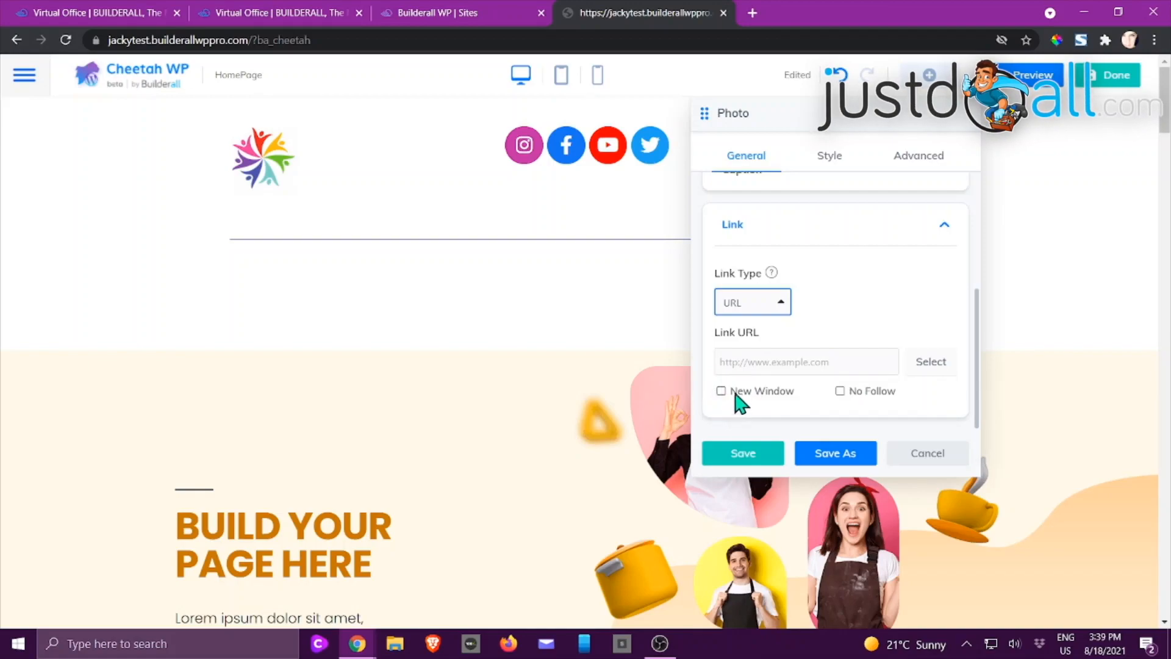
click(785, 309)
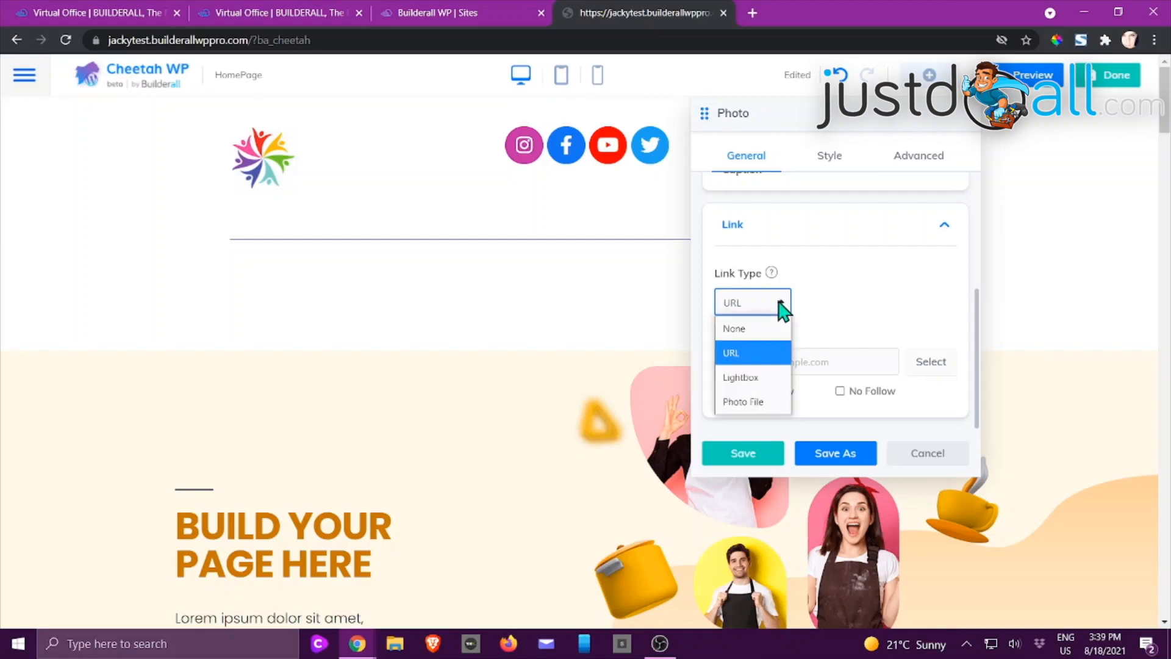
click(869, 299)
Examine the photo's crop, width, alignment, border and caption color style settings.
scroll(878, 303, up, 3)
click(831, 158)
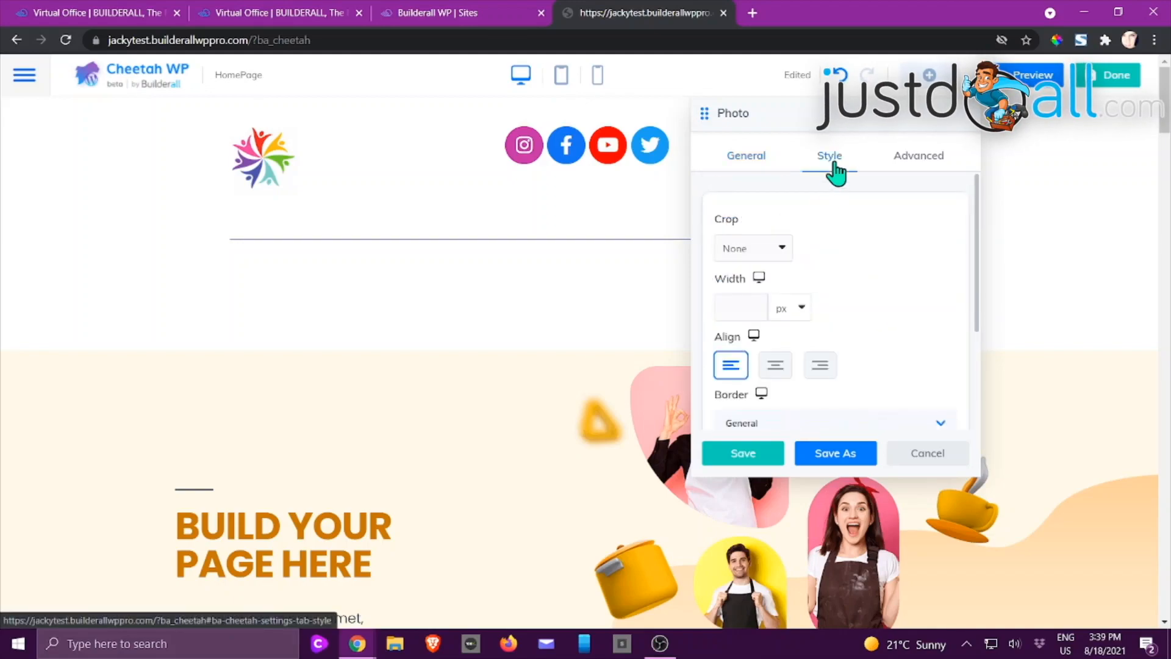
scroll(865, 287, down, 2)
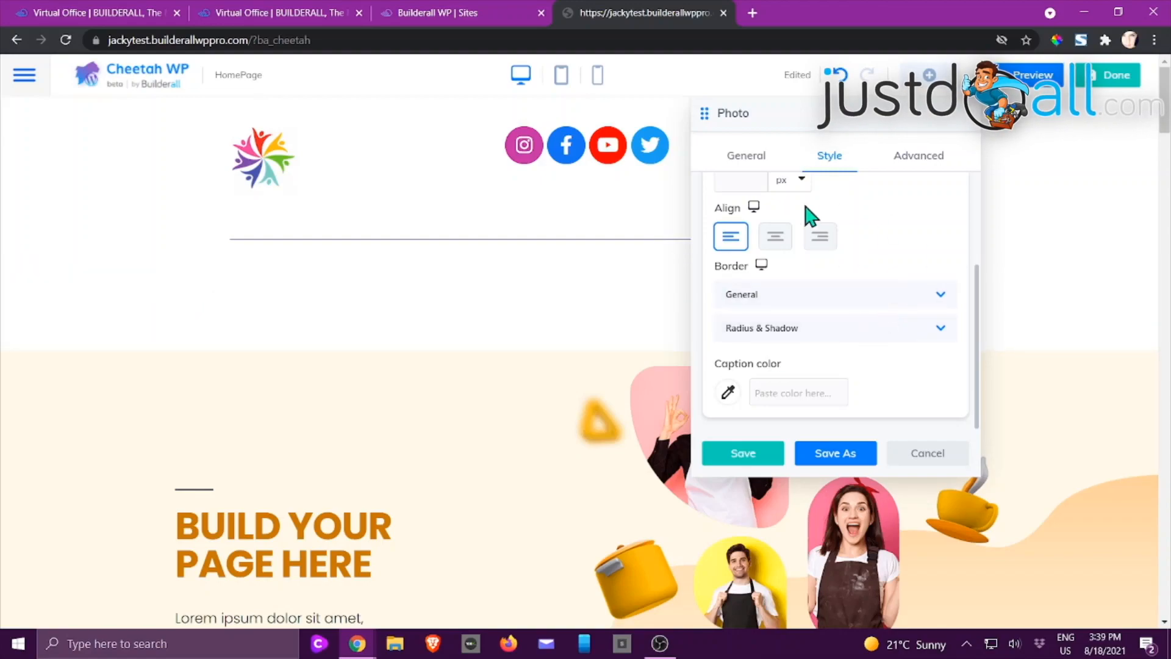
scroll(855, 319, up, 3)
Examine the photo's advanced settings, including its visibility and display options.
click(917, 162)
scroll(824, 249, down, 3)
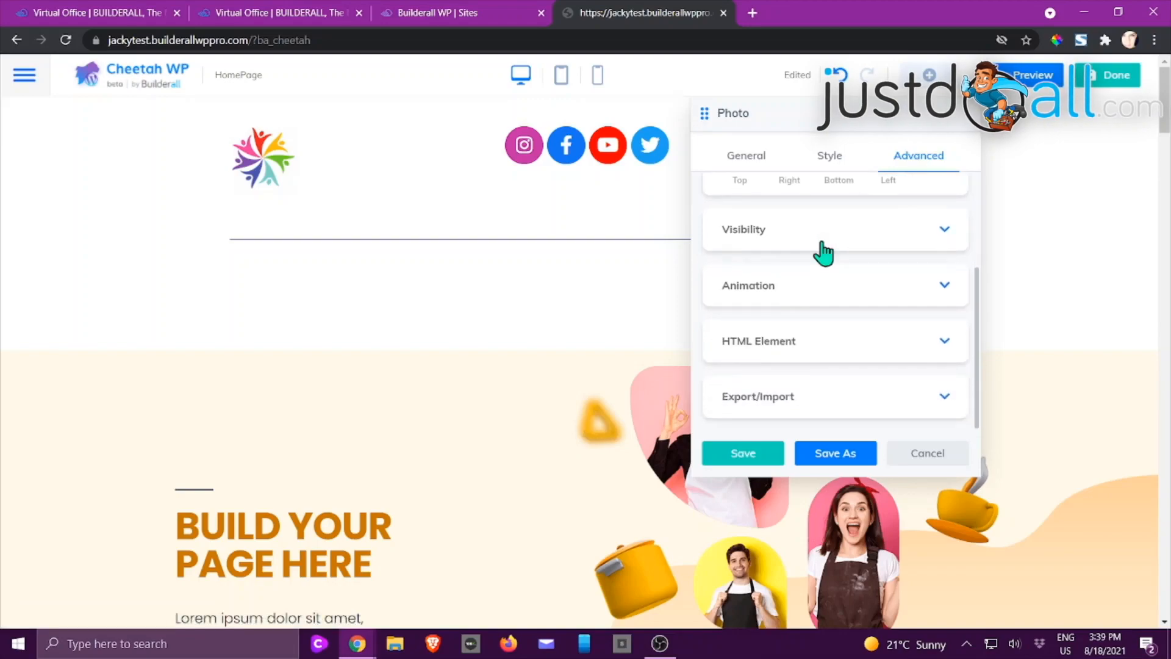
click(769, 235)
scroll(857, 257, up, 2)
scroll(800, 314, down, 1)
scroll(801, 322, down, 2)
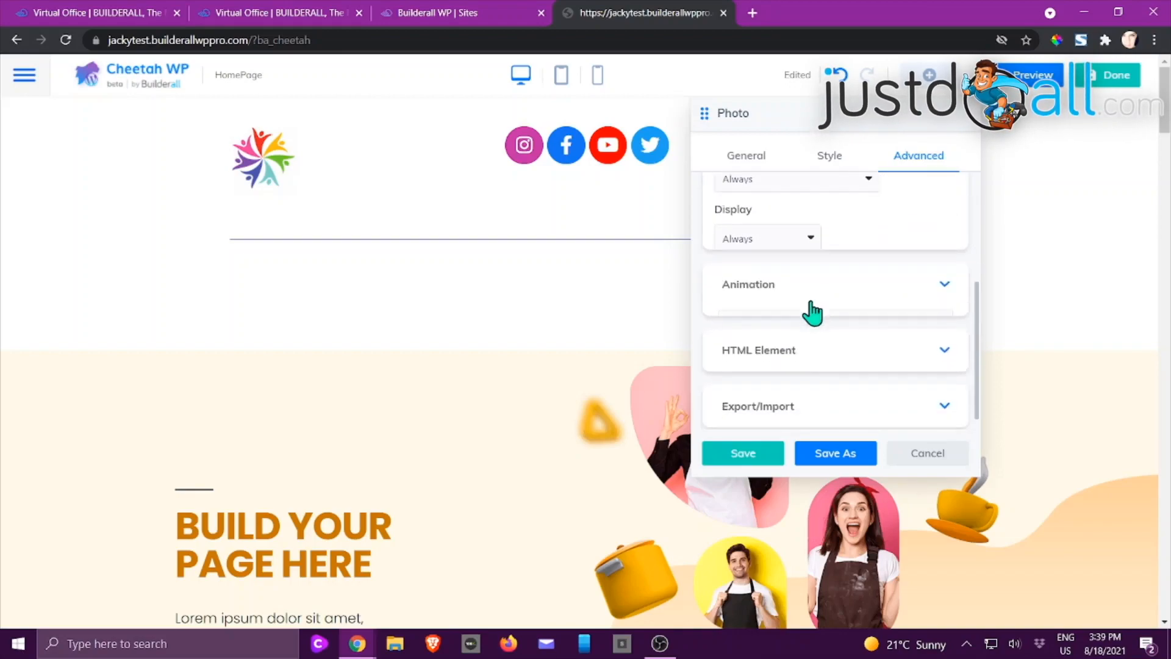
Review the photo's animation and HTML element settings, and discard the photo element.
click(812, 311)
click(854, 250)
click(854, 250)
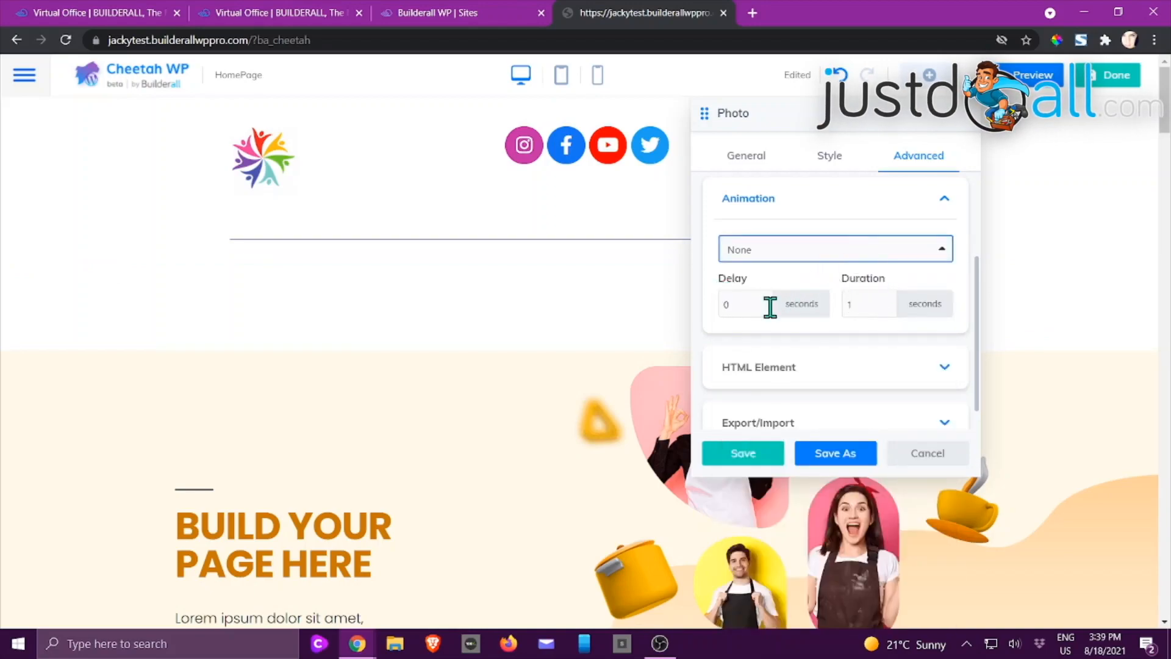
scroll(770, 307, down, 1)
click(745, 343)
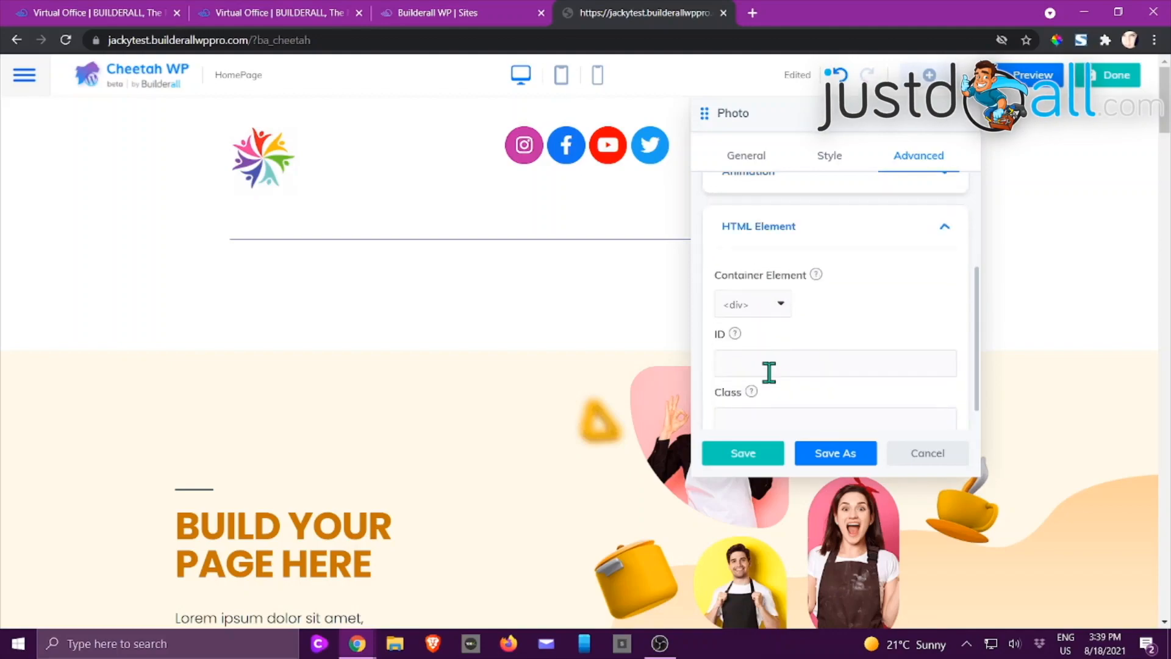
scroll(793, 369, down, 2)
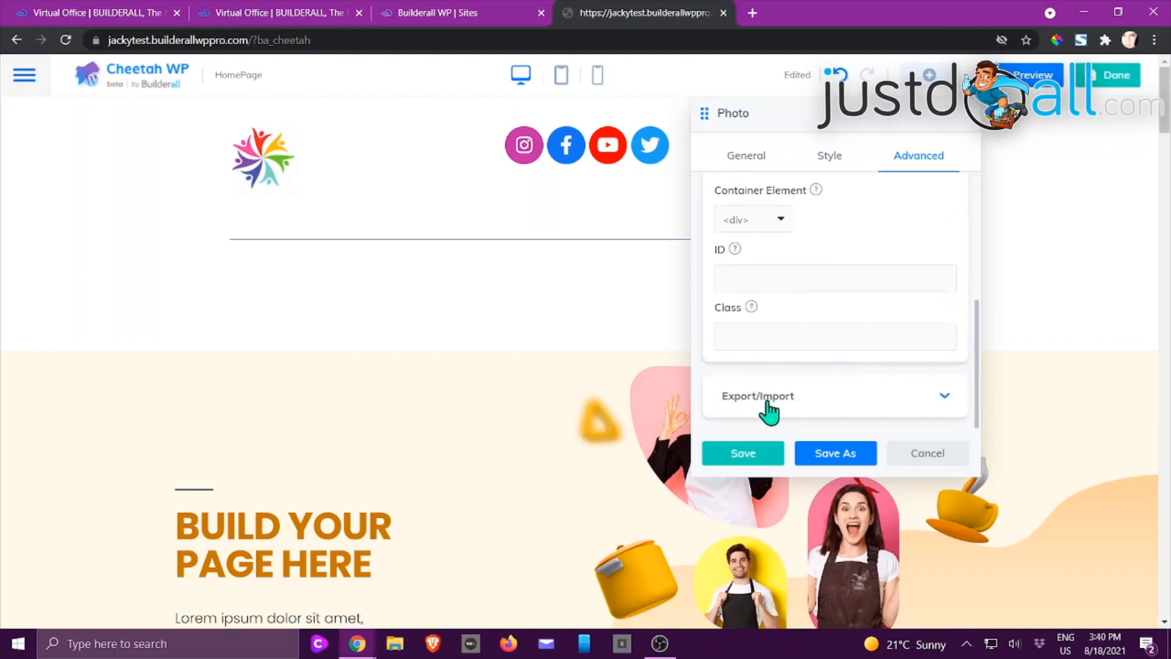
click(918, 461)
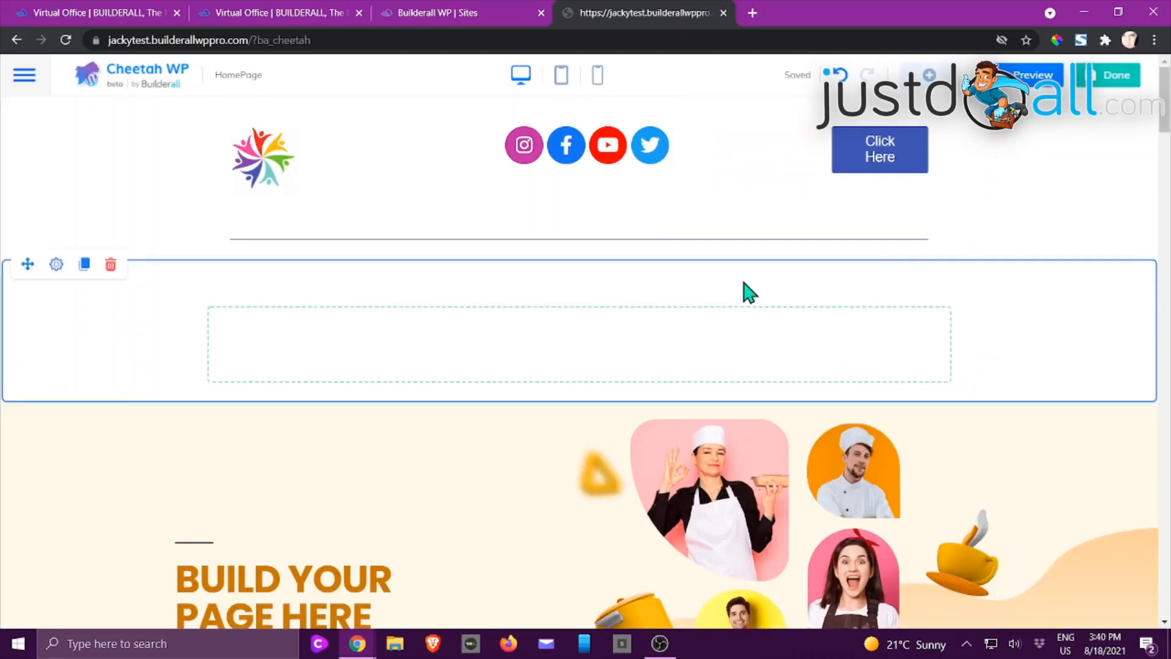
Add a Video element to the empty row below the header and show its general settings.
click(929, 82)
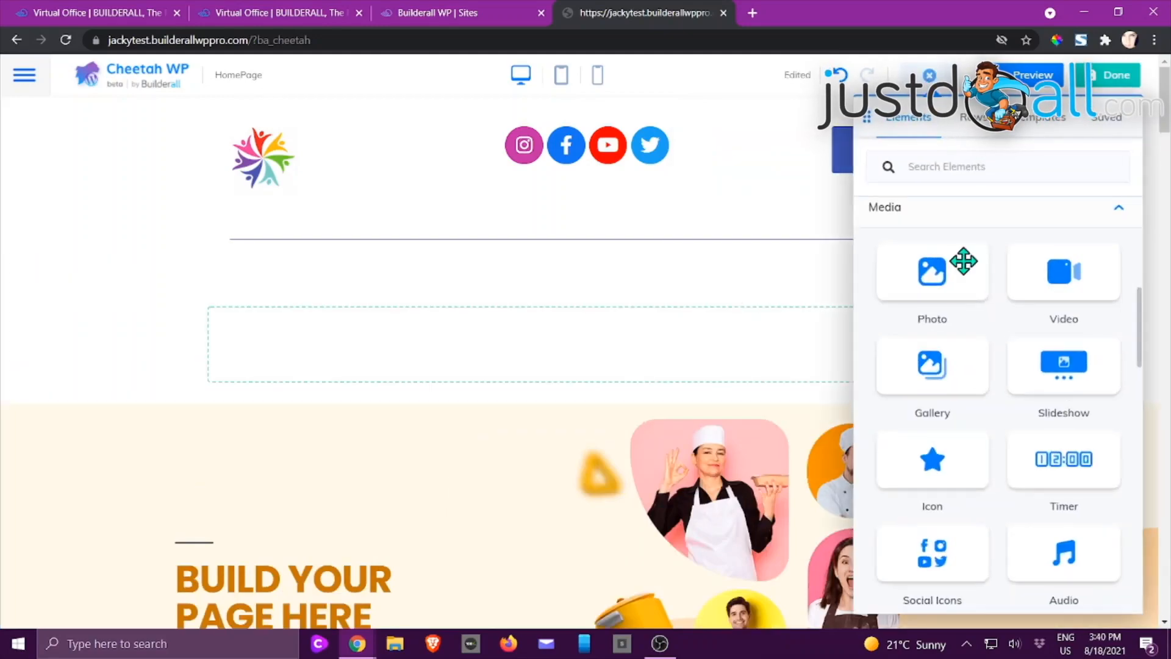
drag(1061, 270, 616, 392)
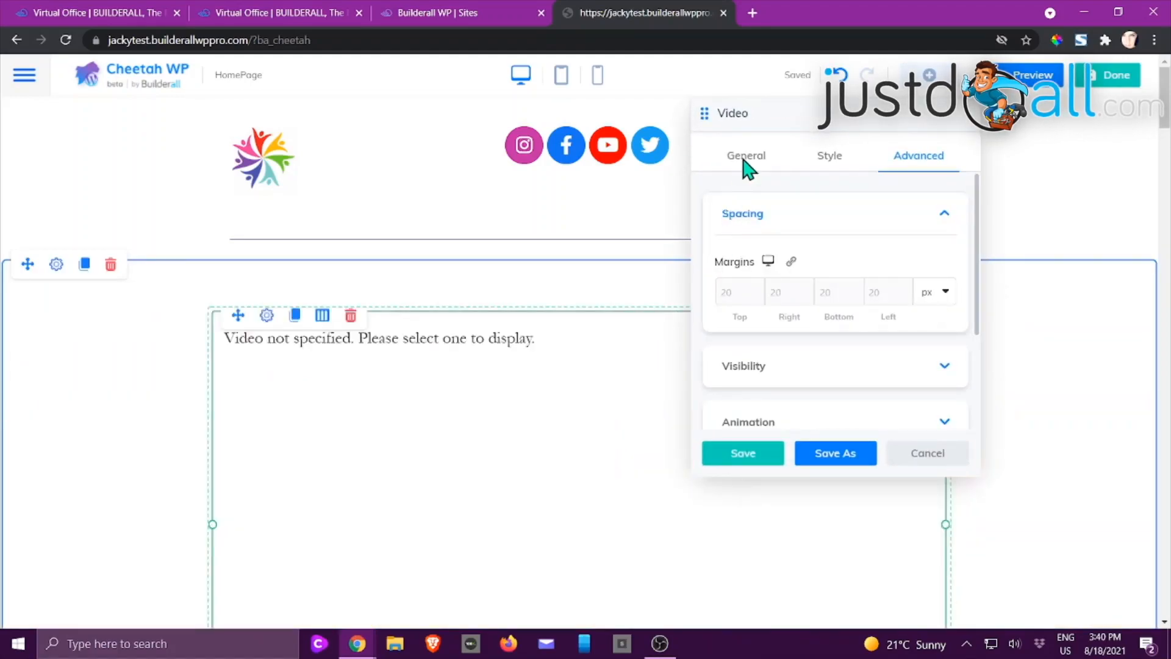
click(744, 157)
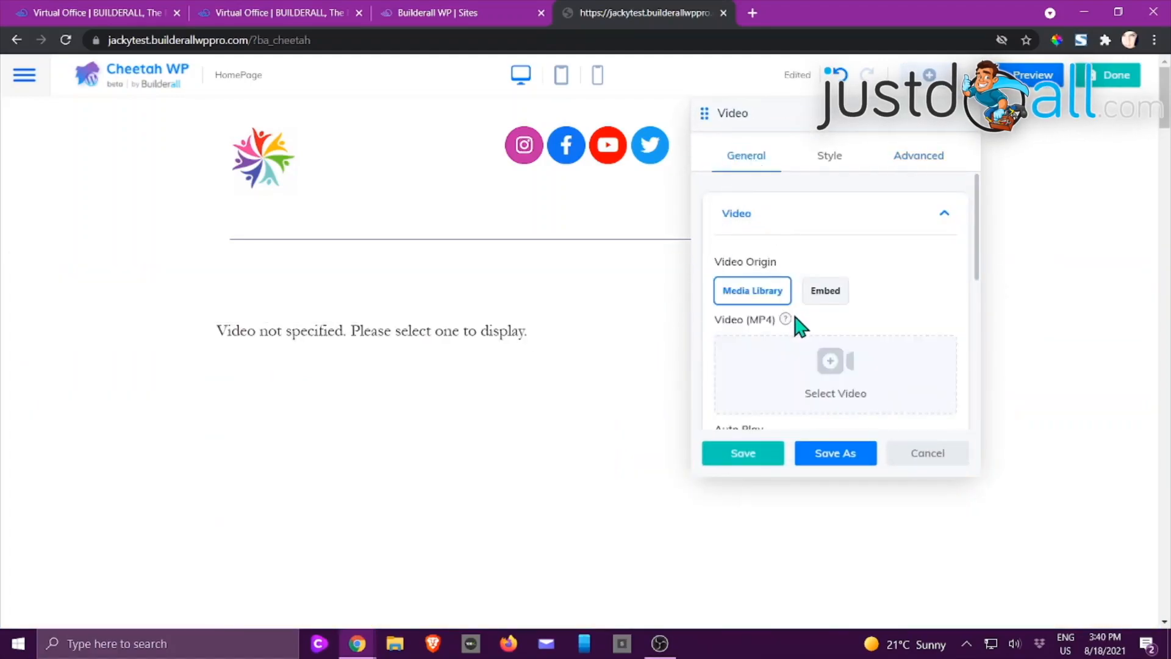
Check the video selection window and the Auto Play, Loop and Sticky on Scroll options without choosing a video.
scroll(801, 326, down, 1)
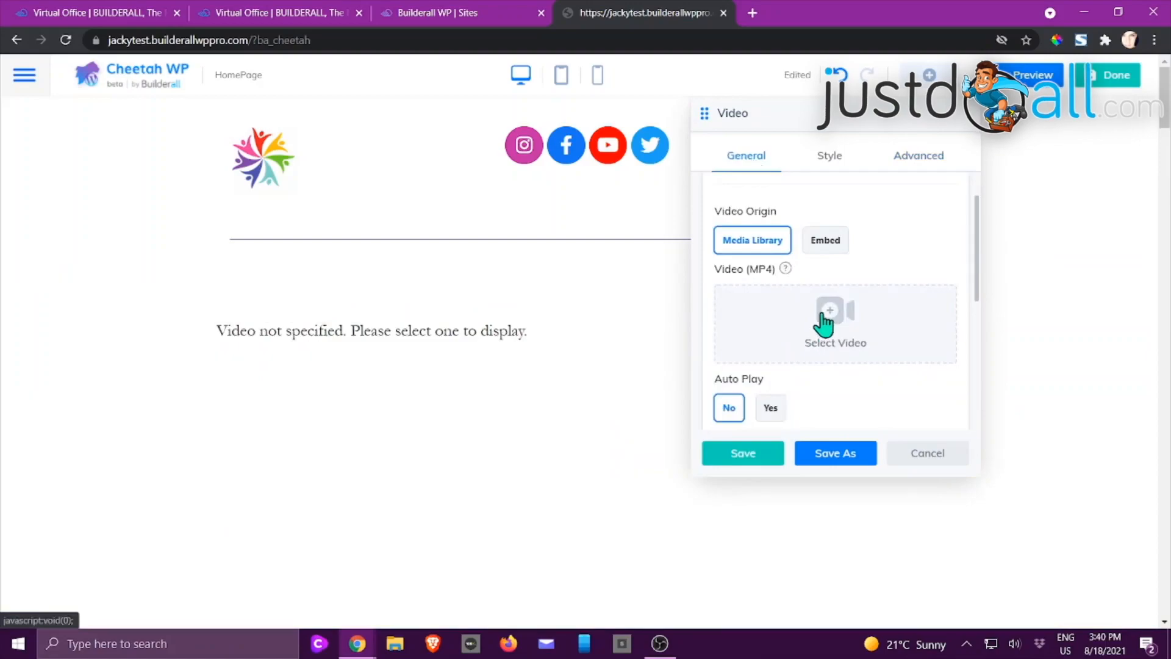
click(824, 324)
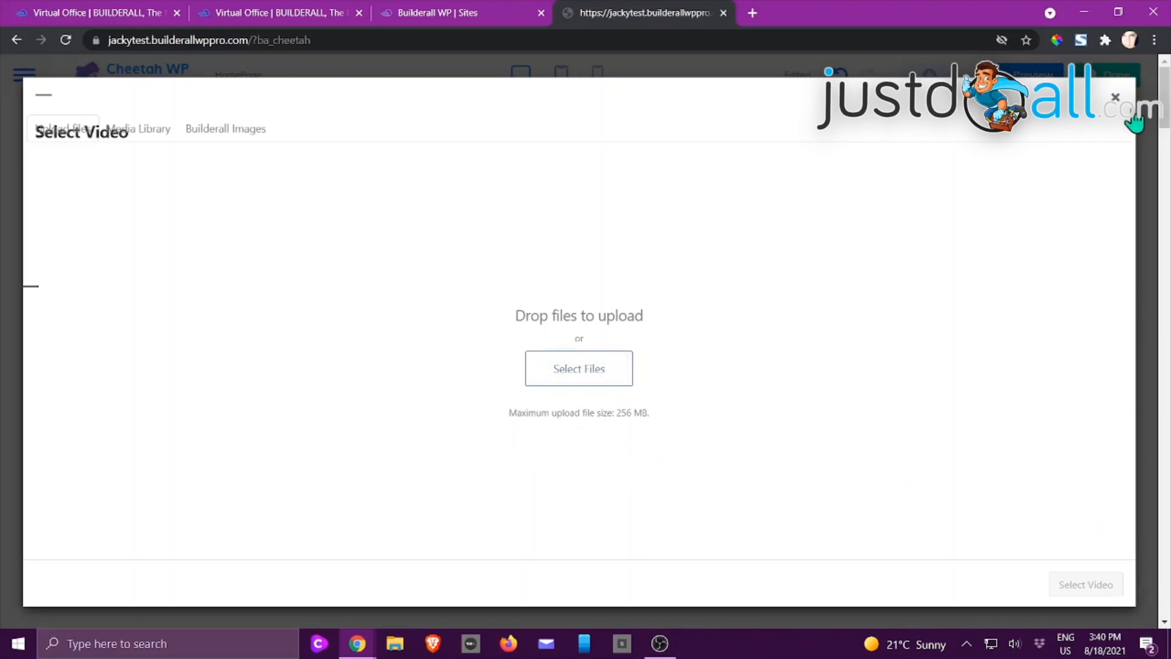
click(1115, 96)
scroll(865, 392, down, 2)
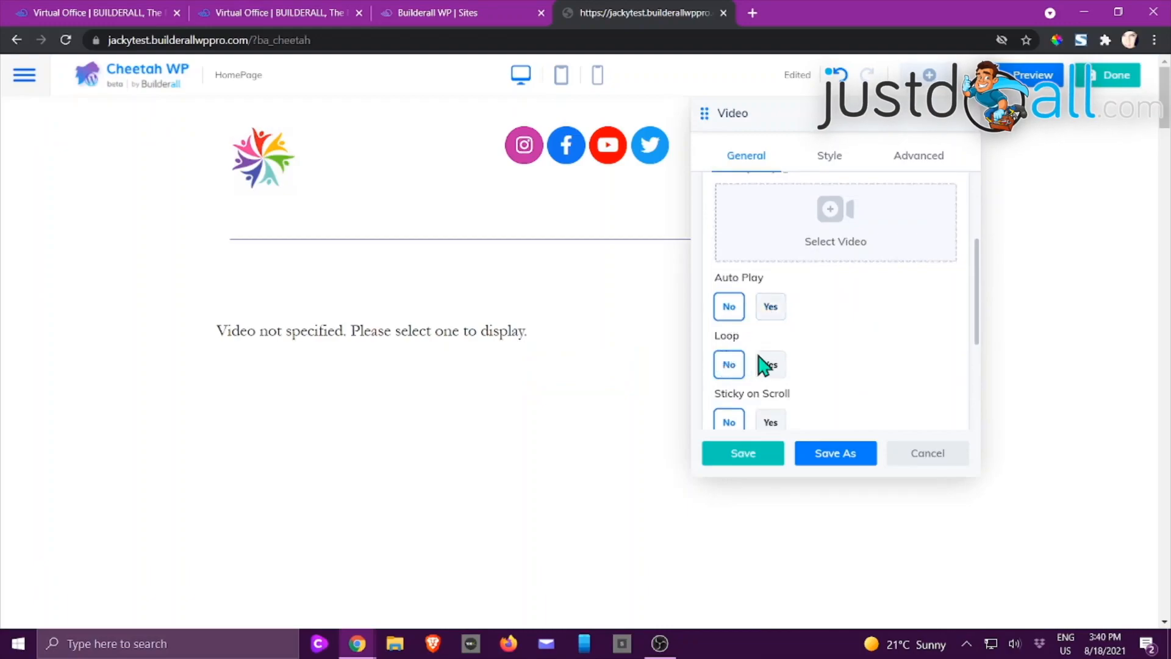
scroll(763, 360, down, 1)
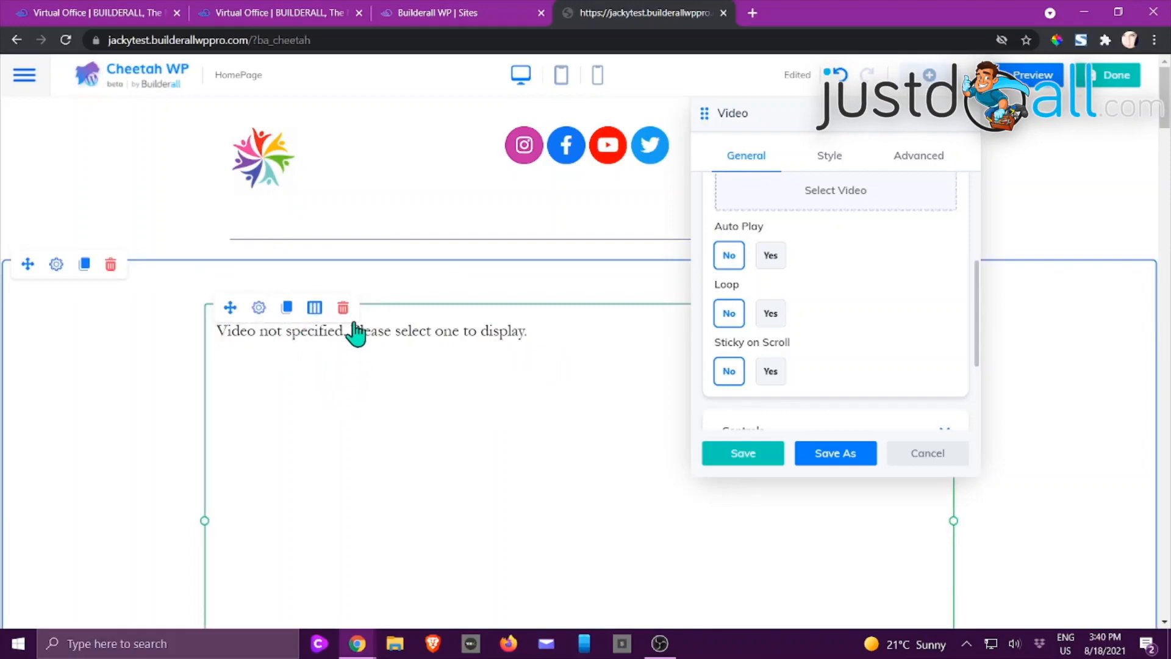
scroll(826, 330, down, 2)
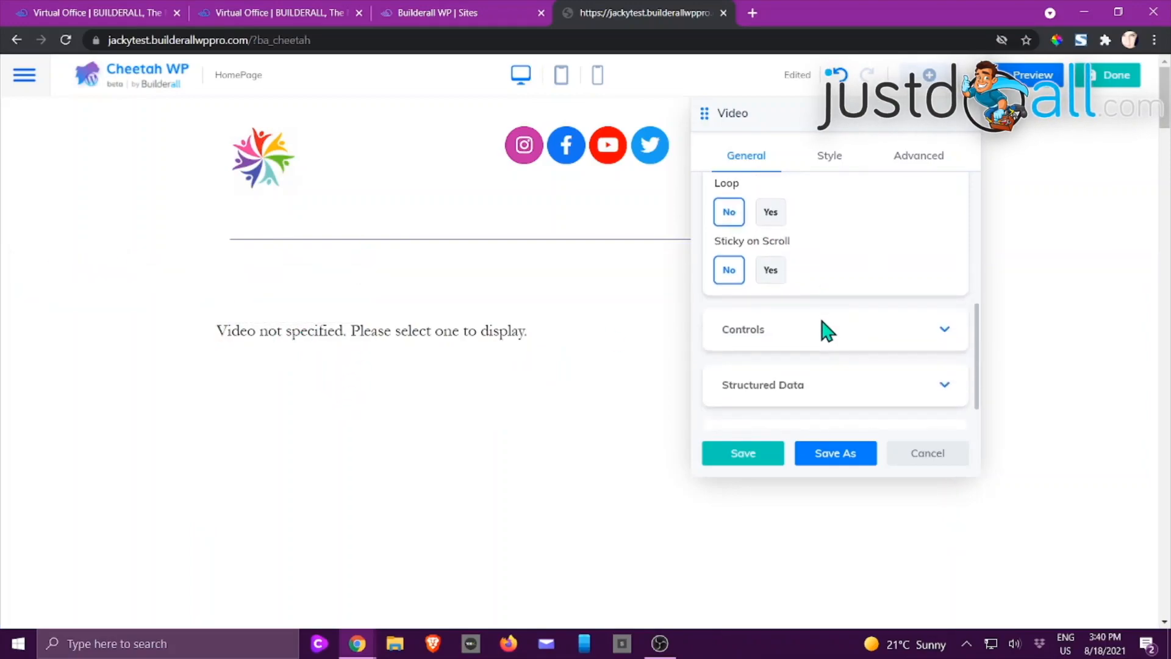
Hide the video's Play/Pause control and review the Timer, Time Rail, Duration, Volume and Fullscreen controls.
click(752, 338)
scroll(828, 334, down, 2)
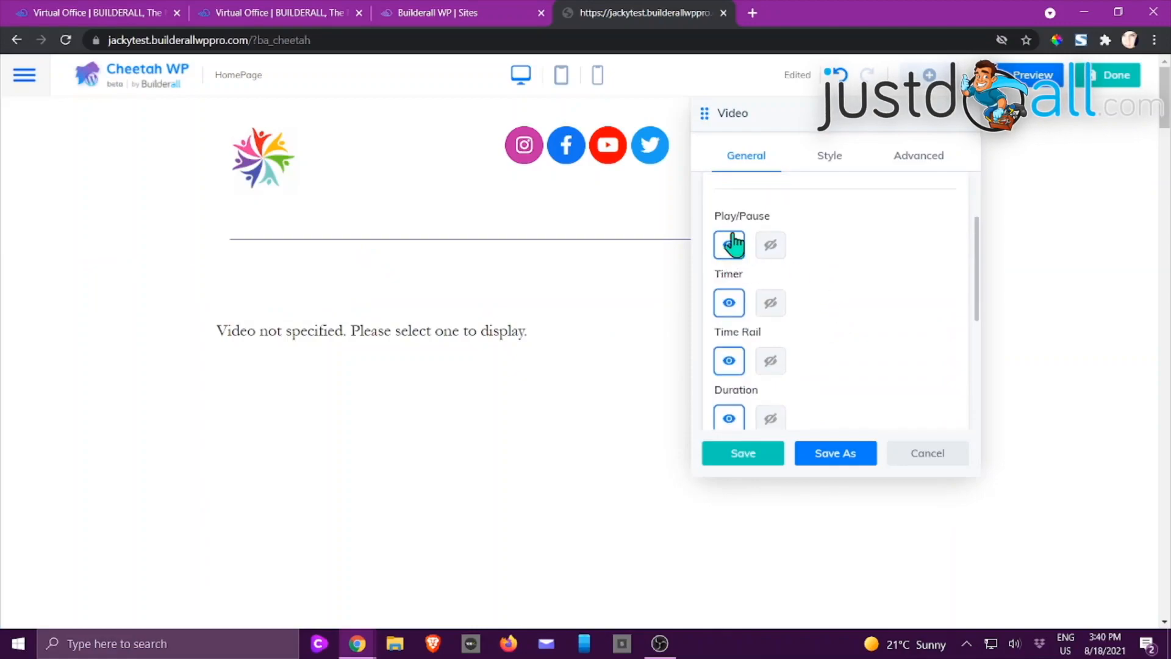
click(771, 247)
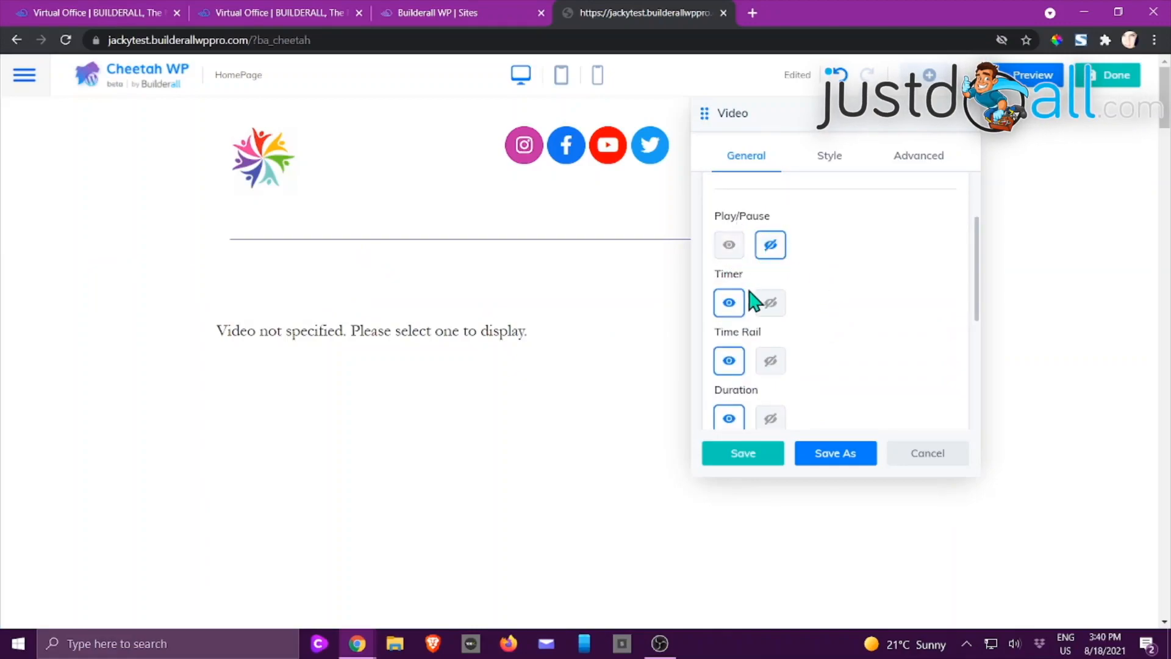
click(730, 245)
click(769, 247)
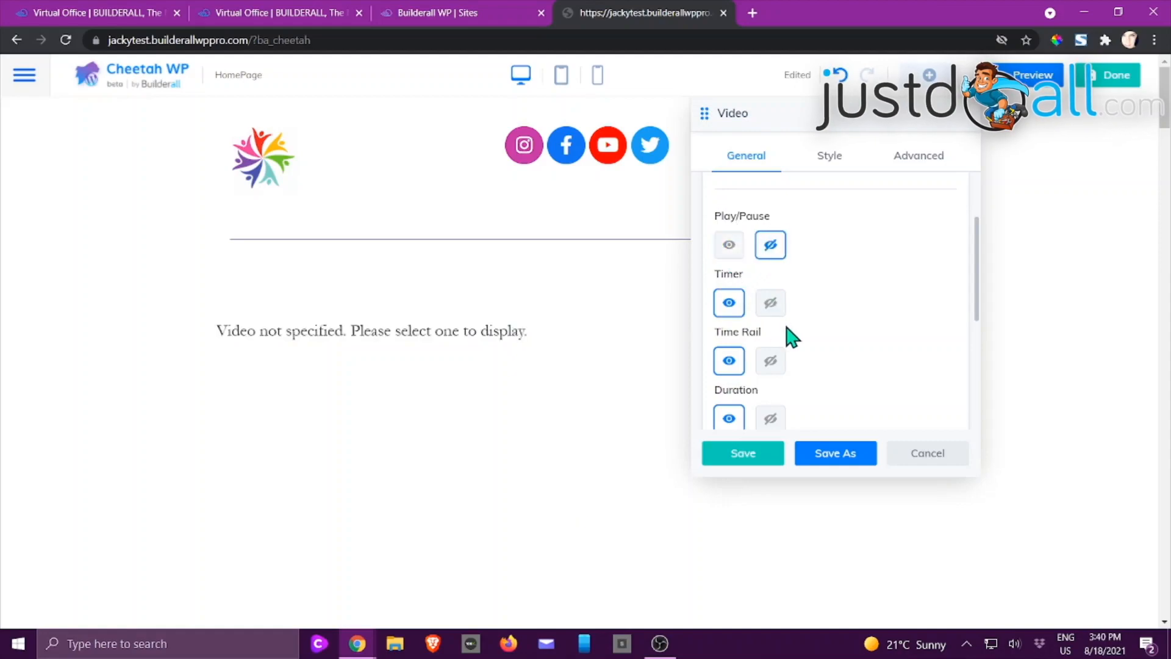
scroll(785, 334, down, 1)
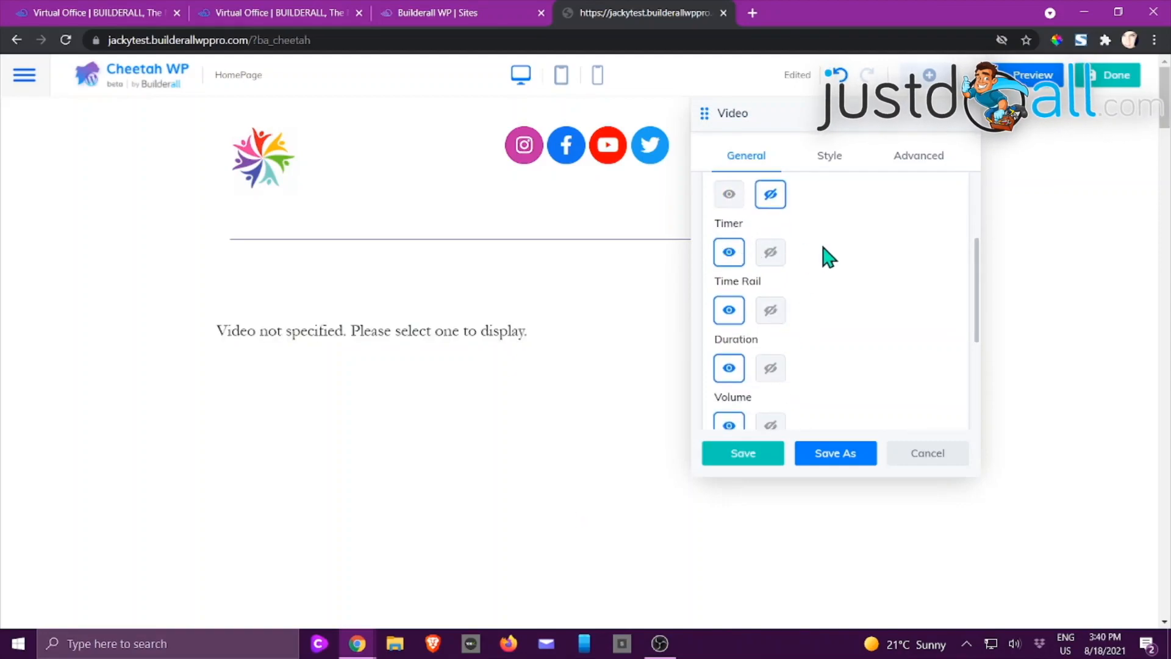
scroll(828, 256, down, 2)
scroll(831, 347, down, 2)
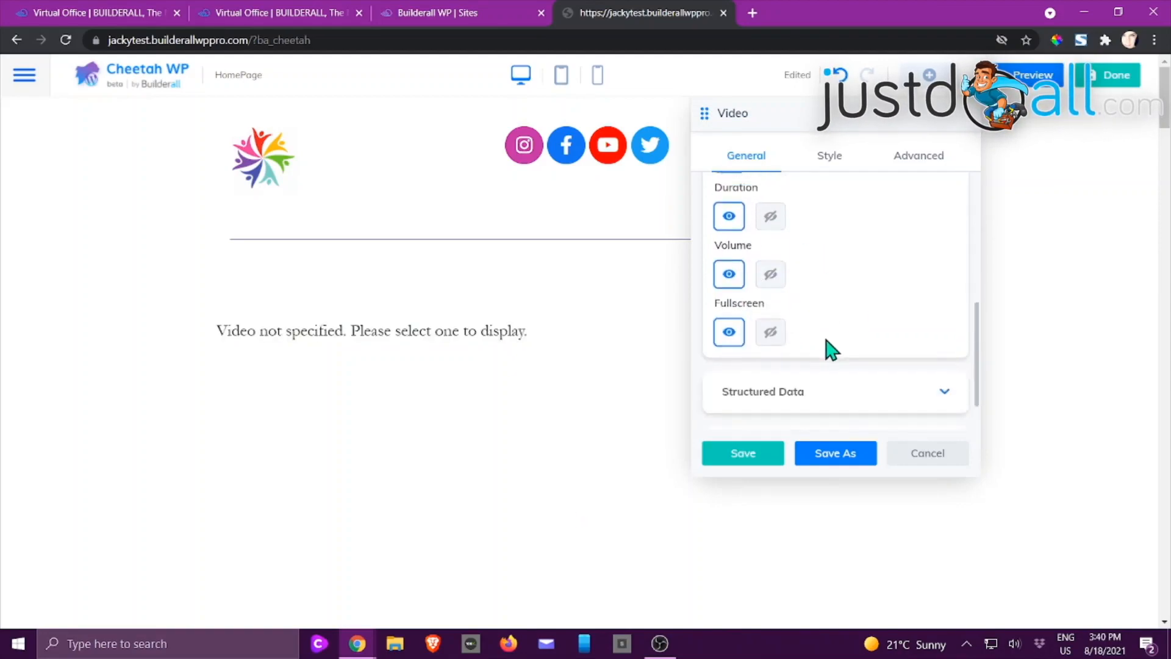
Review the video's Structured Data and WebM Fallback settings.
click(779, 339)
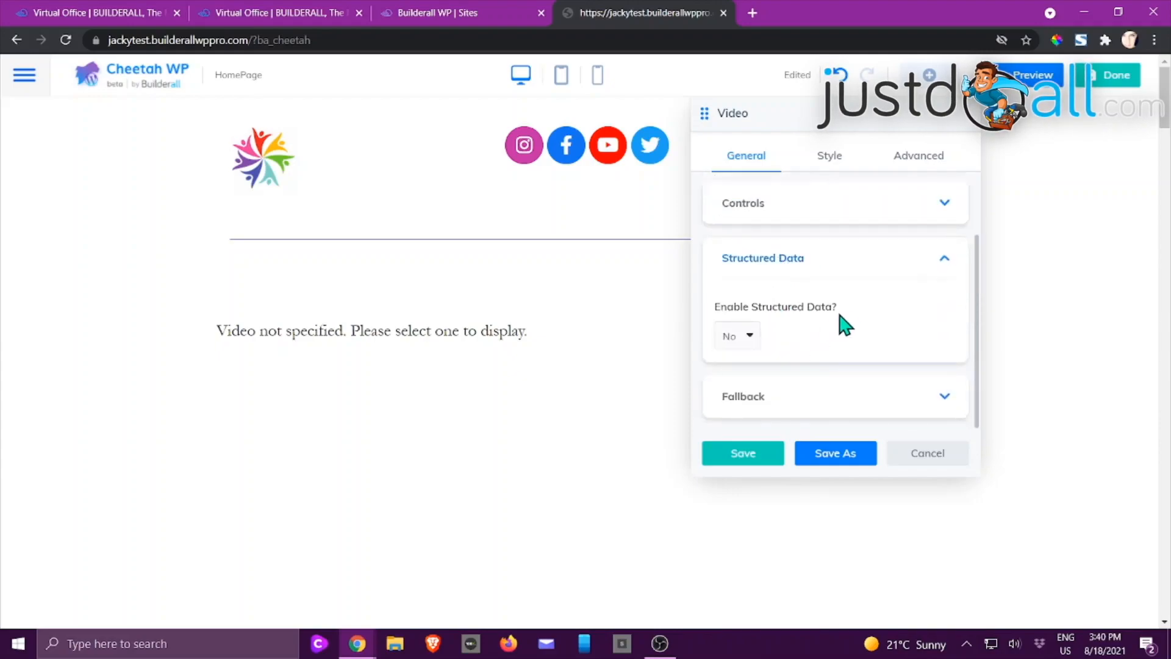
click(771, 397)
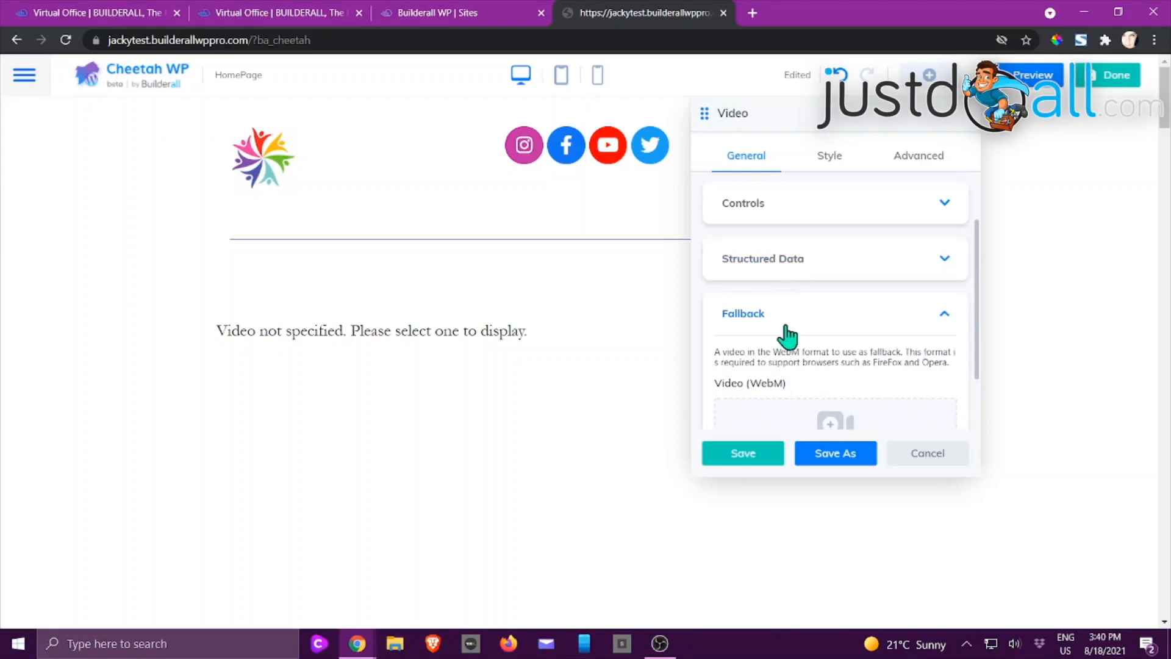
scroll(798, 333, down, 2)
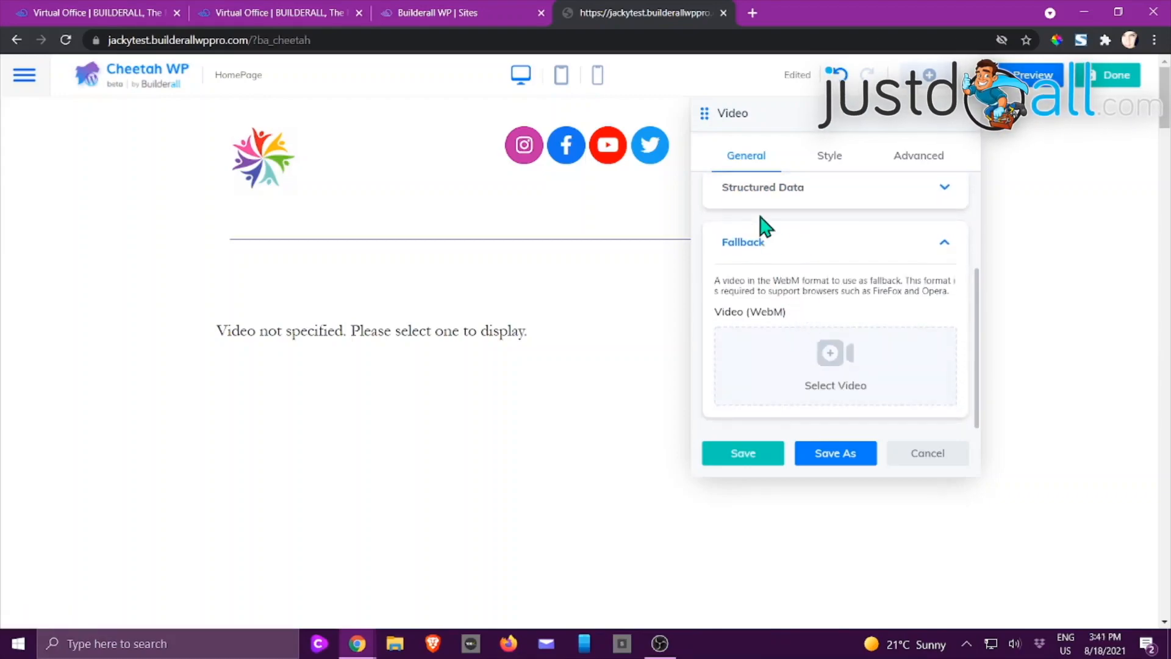
scroll(845, 368, up, 2)
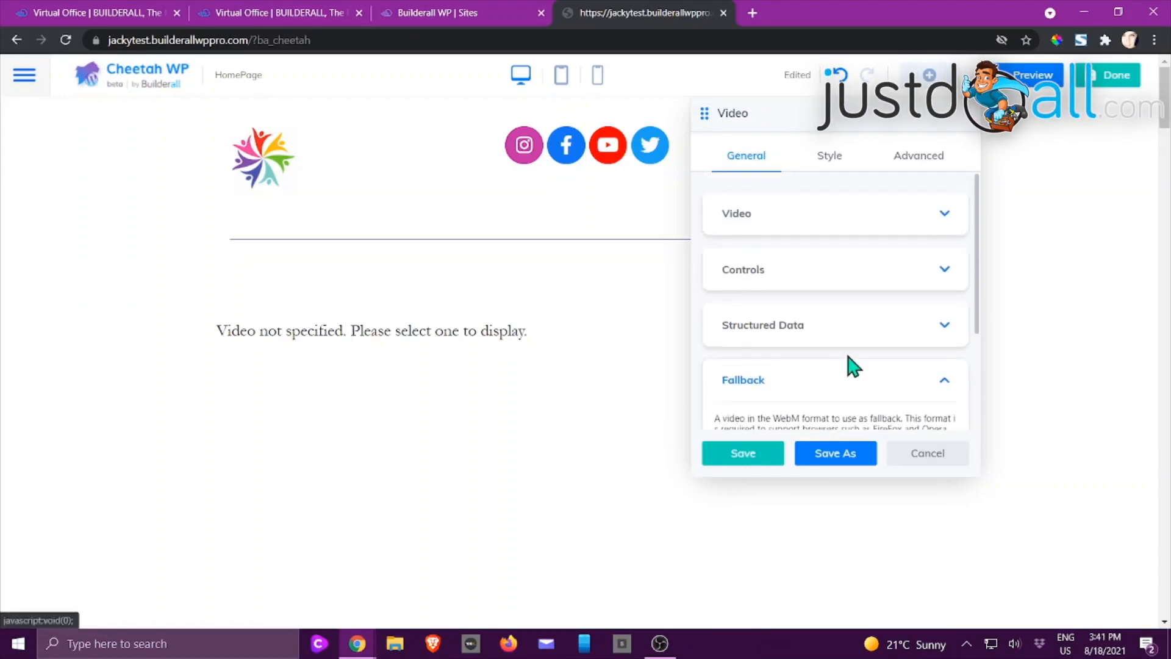
Look over the video's border style and advanced settings, and discard the video element.
click(829, 160)
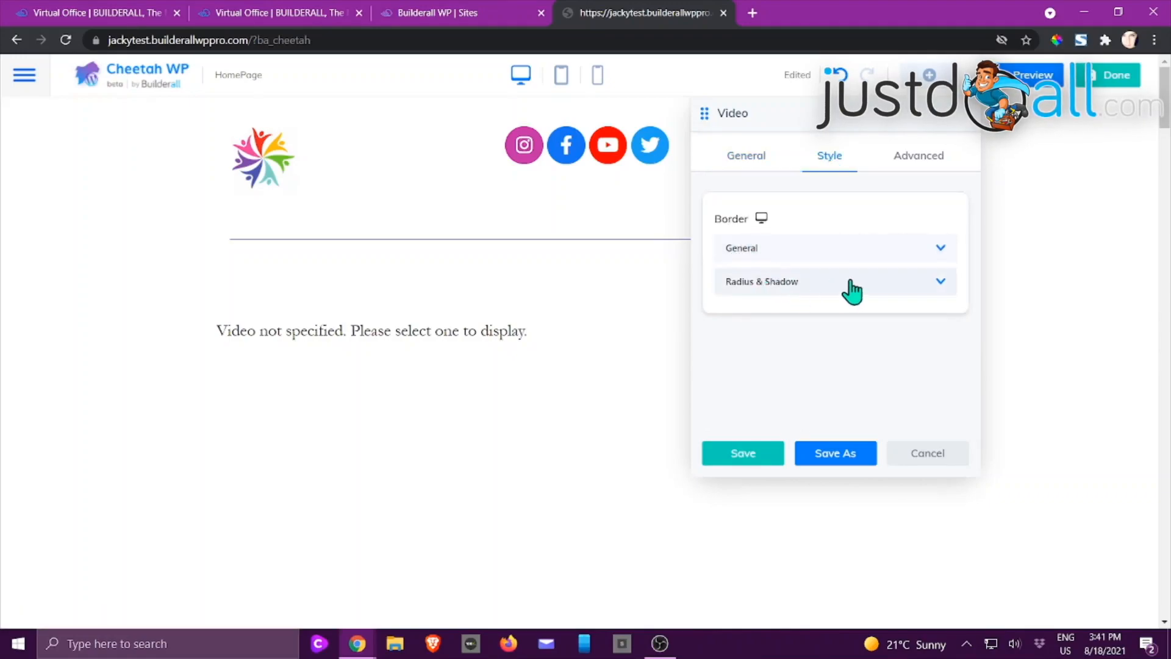
click(919, 169)
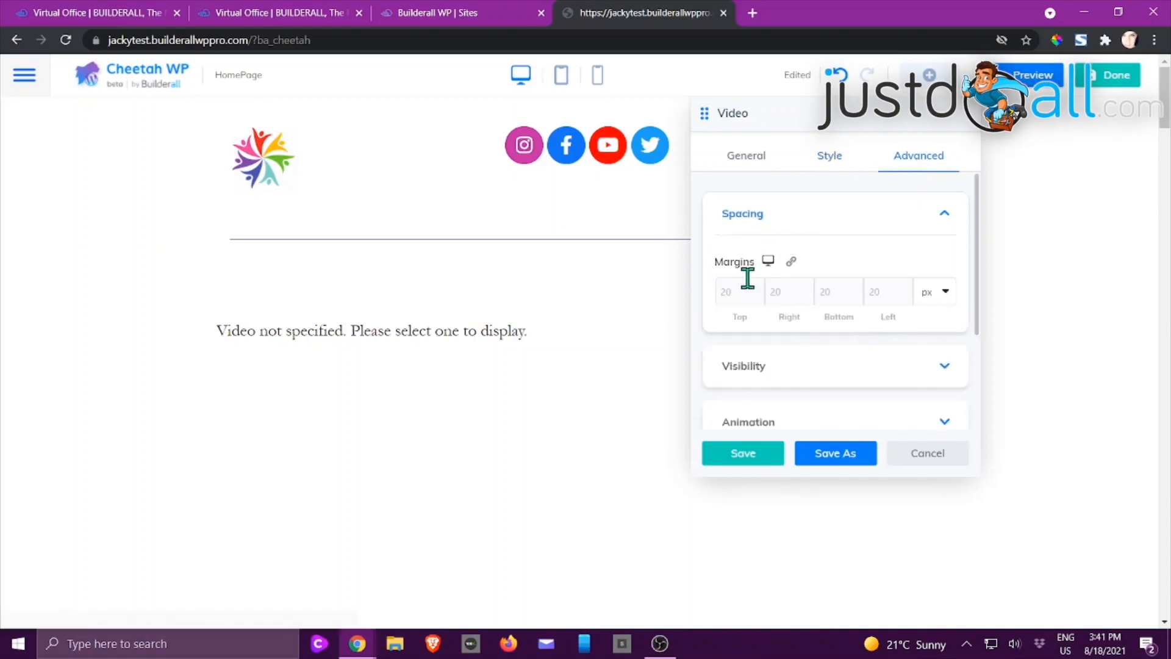
scroll(878, 265, down, 3)
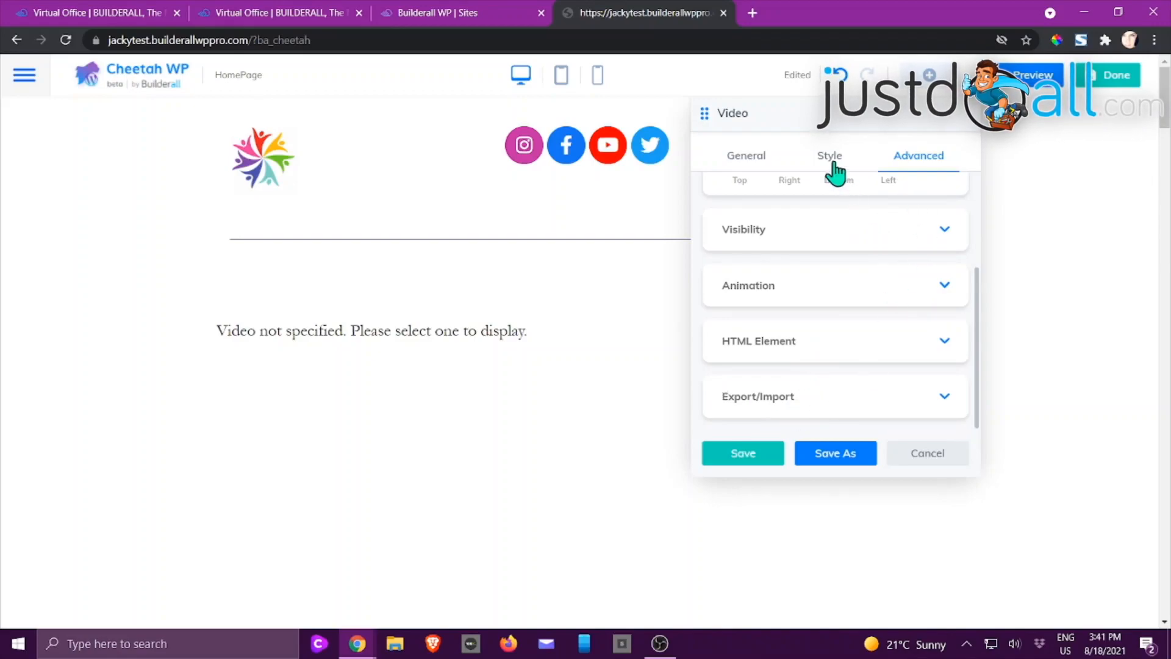
click(932, 458)
Add a Gallery element to the empty row below the header and keep its layout on Grid.
click(925, 84)
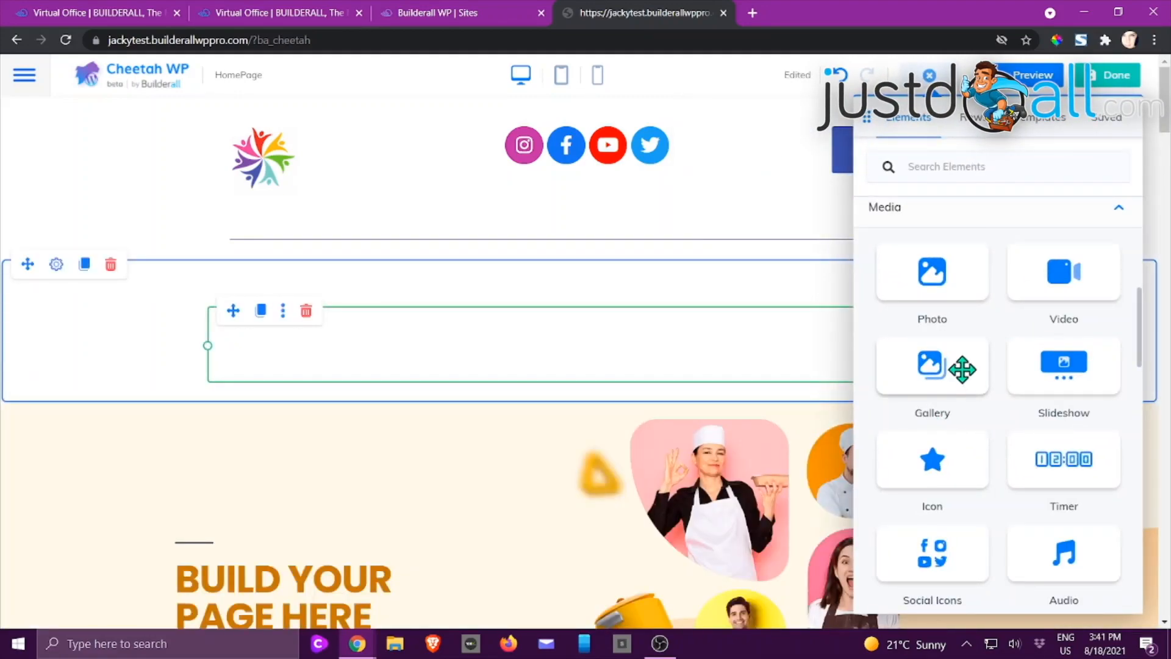
drag(931, 370, 652, 375)
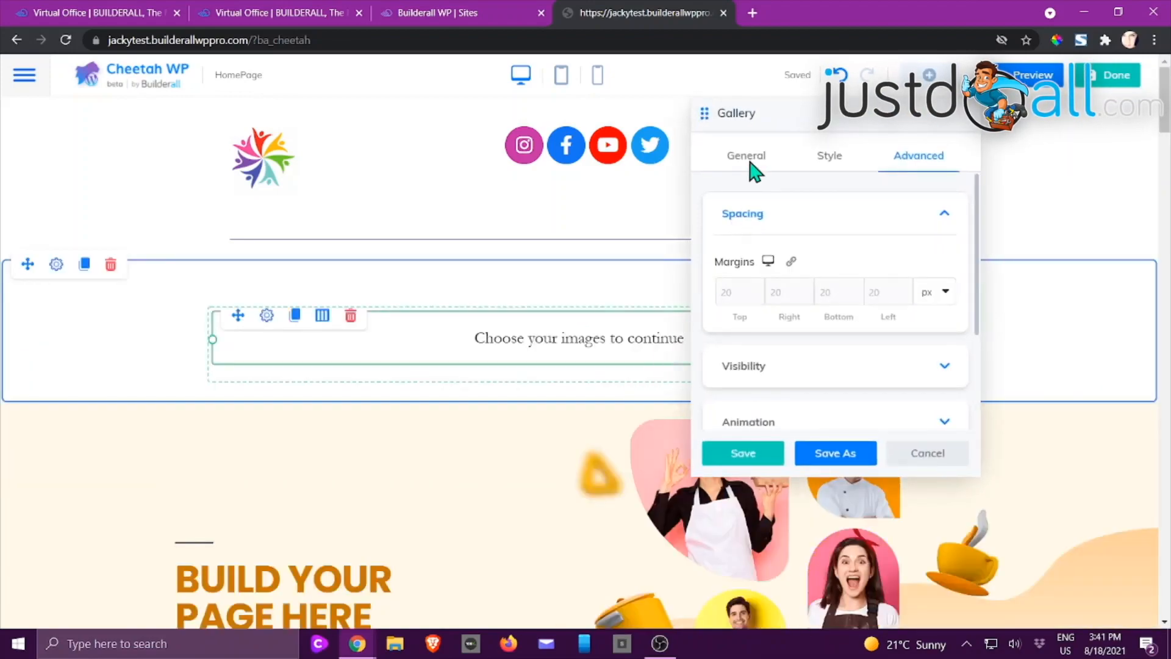
click(748, 163)
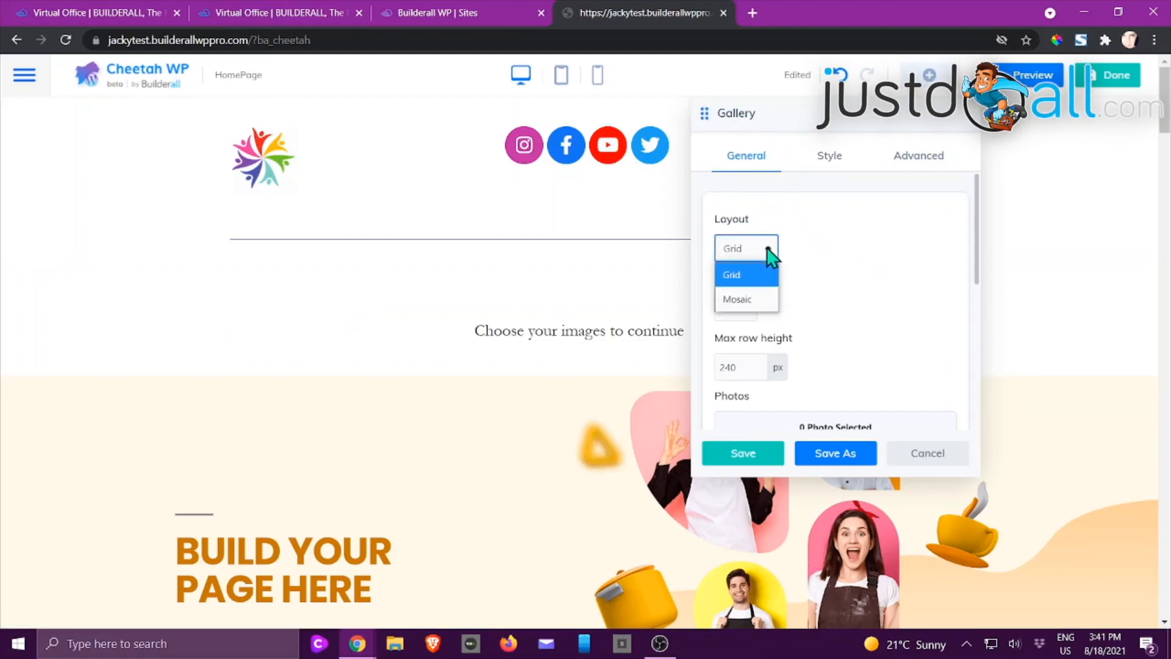
click(762, 281)
scroll(915, 287, down, 1)
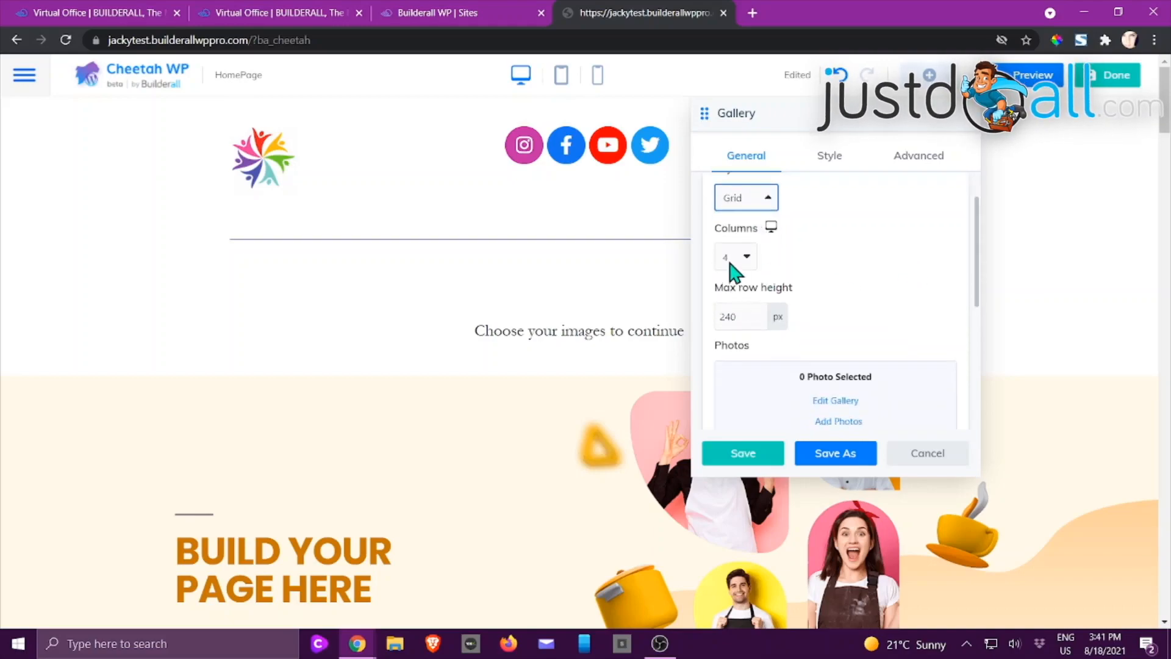
Review the gallery's column options, keeping 4 columns, and look at its max row height and photo settings.
click(750, 259)
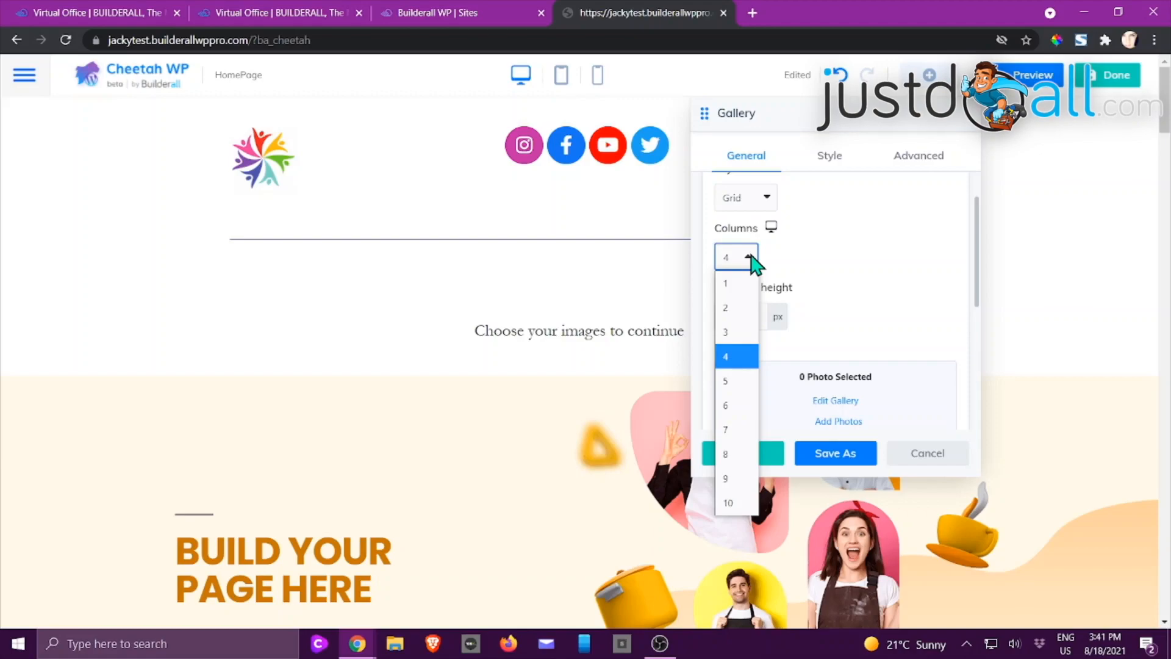
click(752, 261)
scroll(844, 267, down, 1)
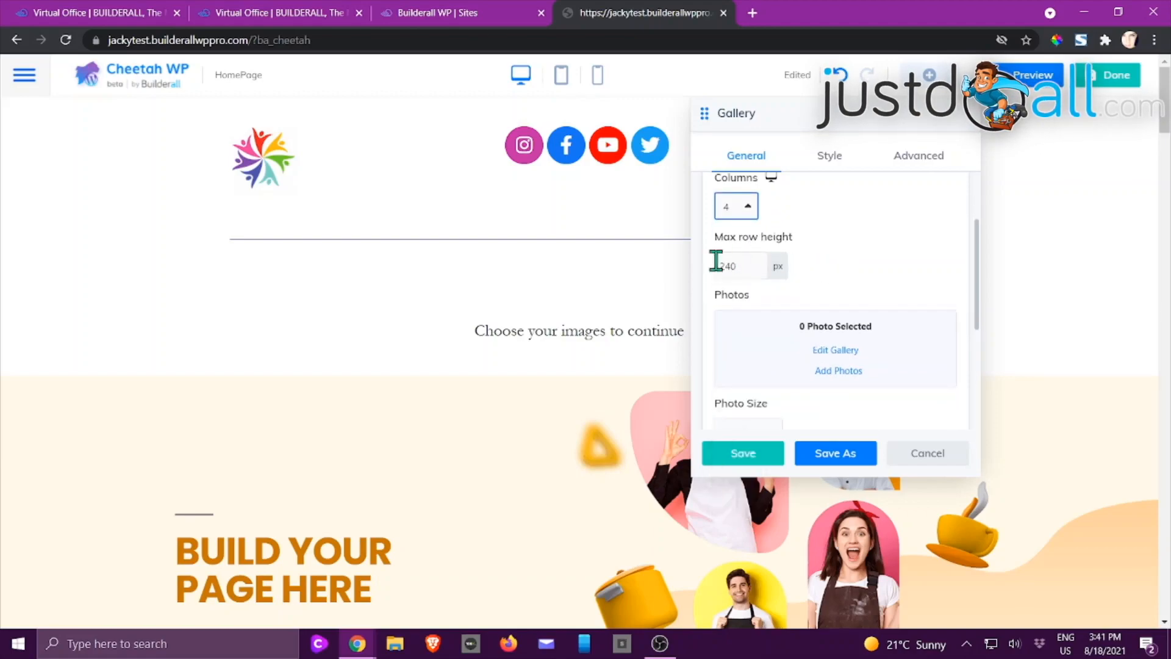
scroll(763, 278, down, 1)
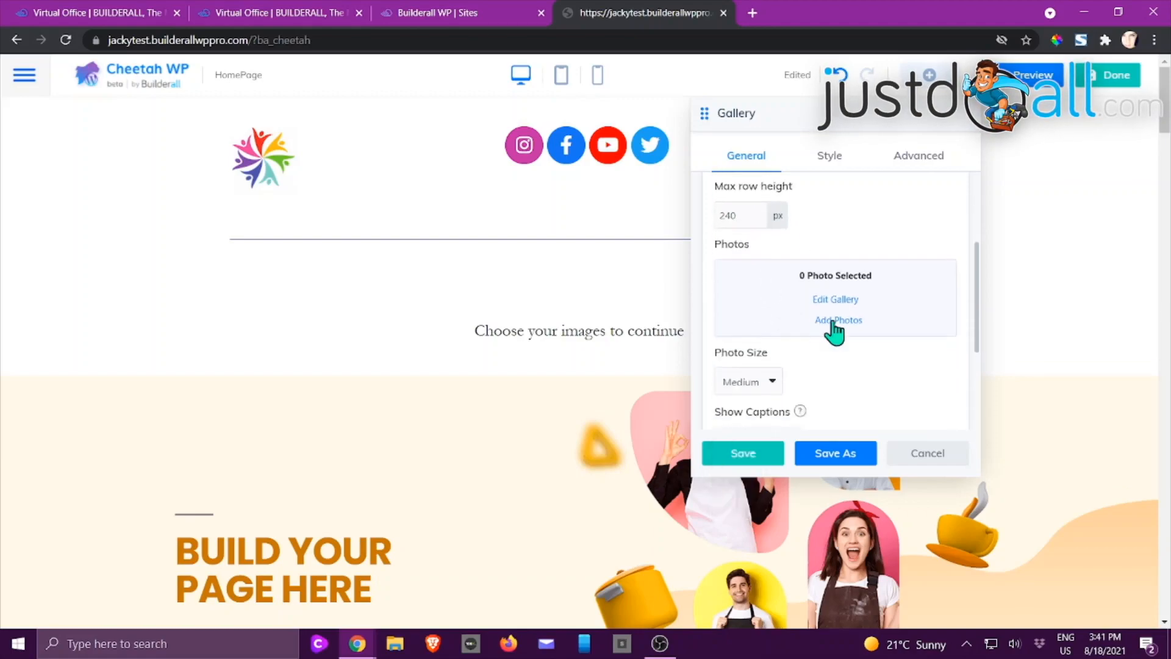
Browse the Builderall Images available for adding photos to the gallery, and leave the picker without choosing any.
click(842, 321)
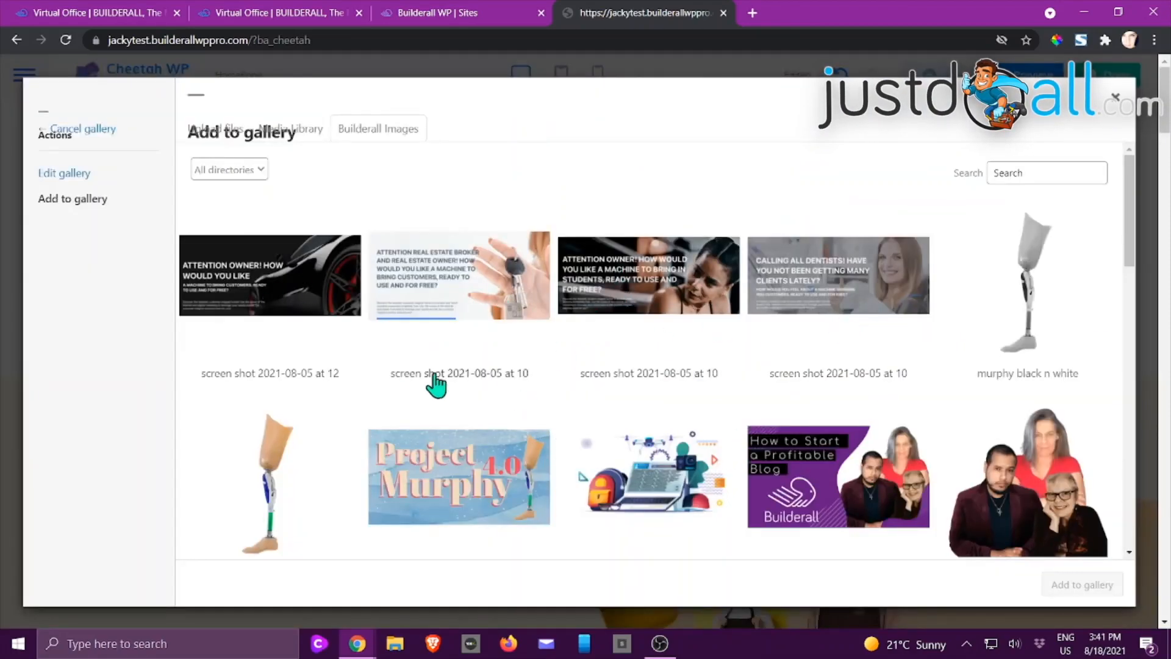
scroll(497, 297, down, 5)
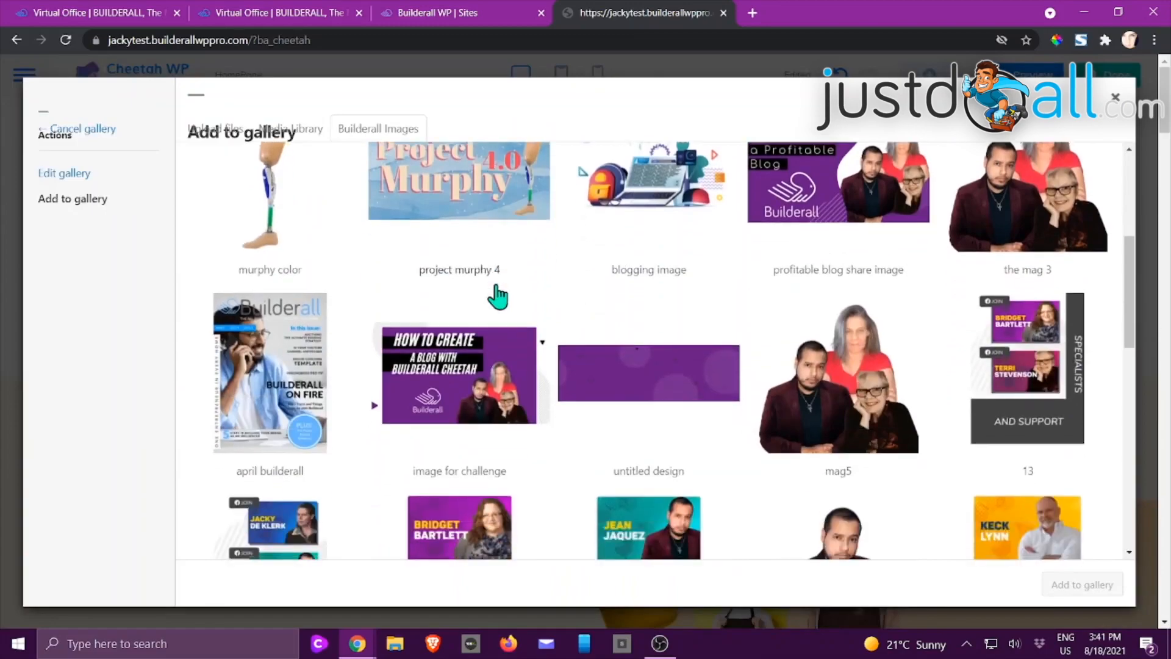
click(1104, 117)
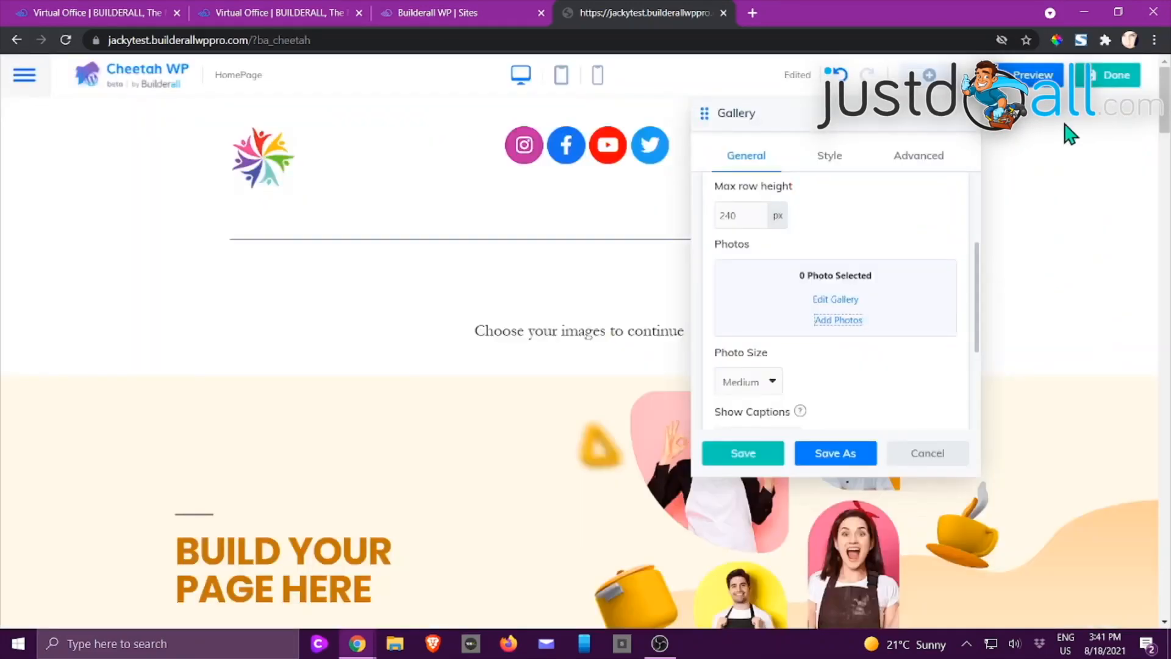
Check the gallery's photo size options, keeping Medium, and set its click action to None.
scroll(792, 375, down, 2)
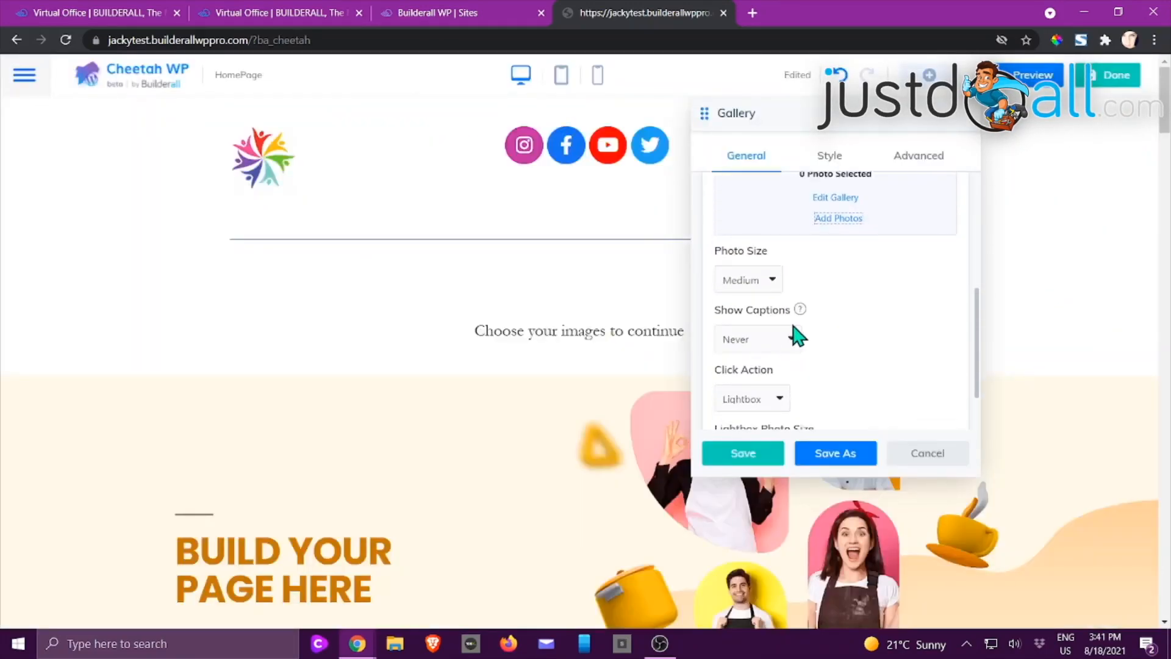
click(772, 281)
click(776, 281)
scroll(902, 316, down, 1)
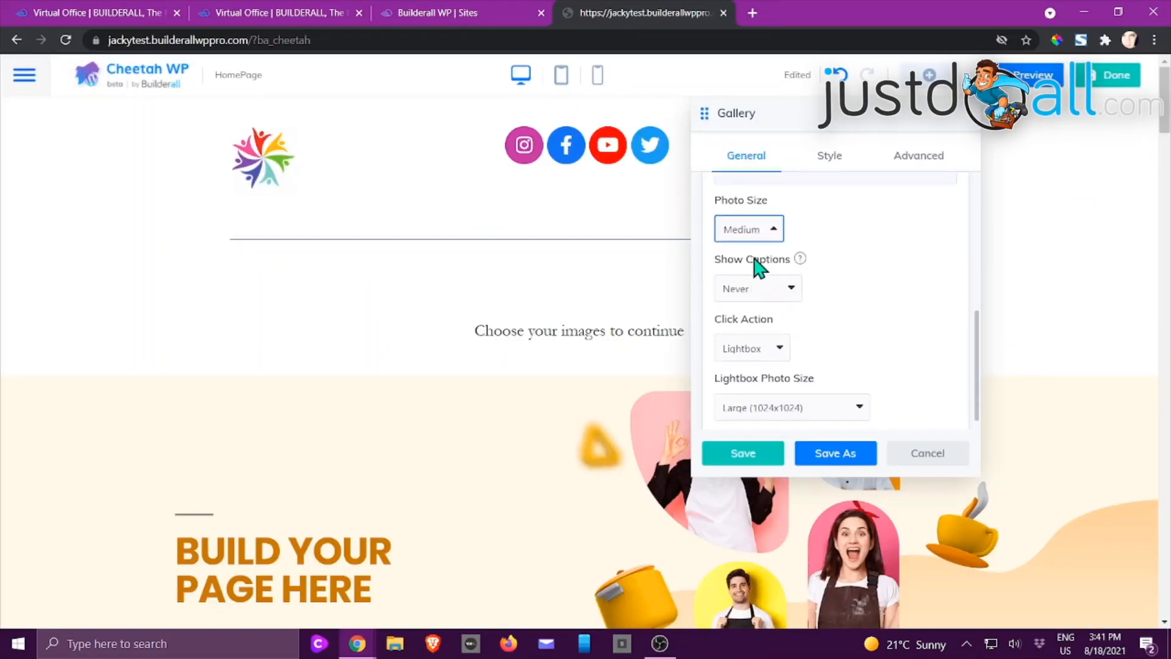
click(780, 350)
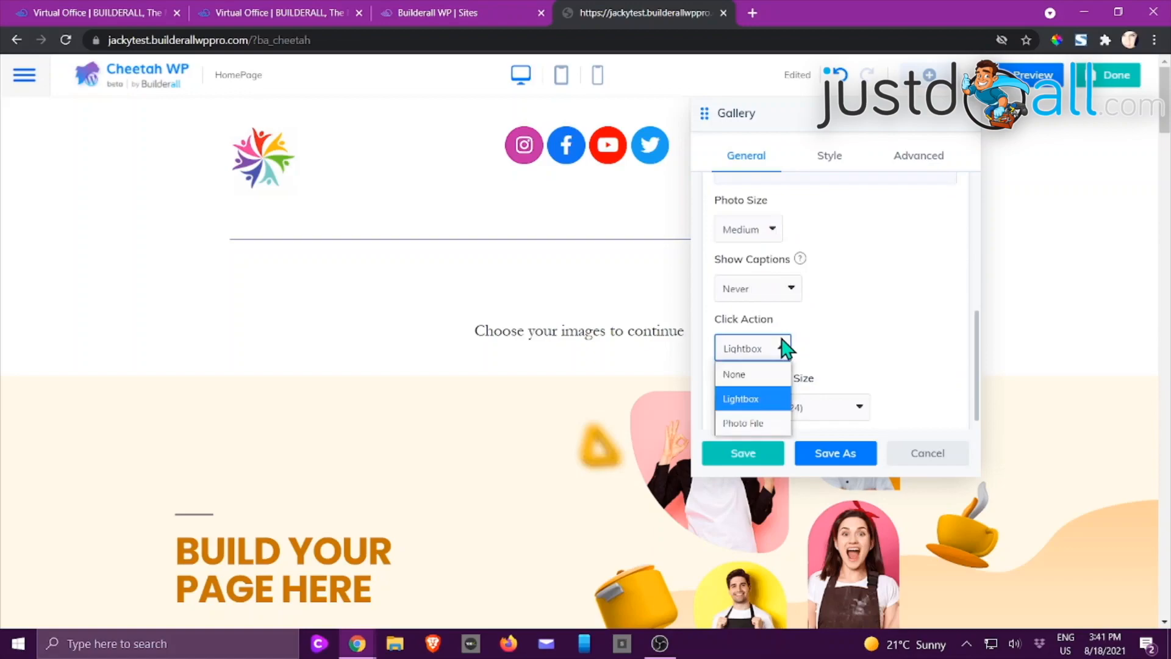
click(764, 375)
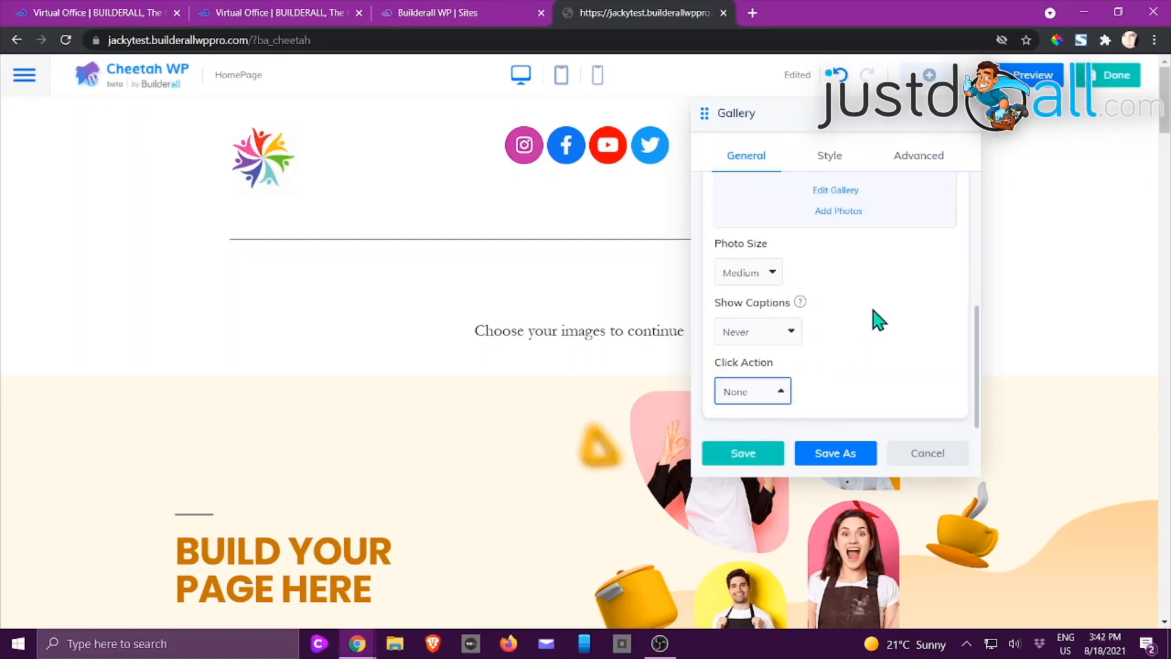
Look over the gallery's photo spacing, border and advanced margin settings, and discard the gallery element.
click(836, 162)
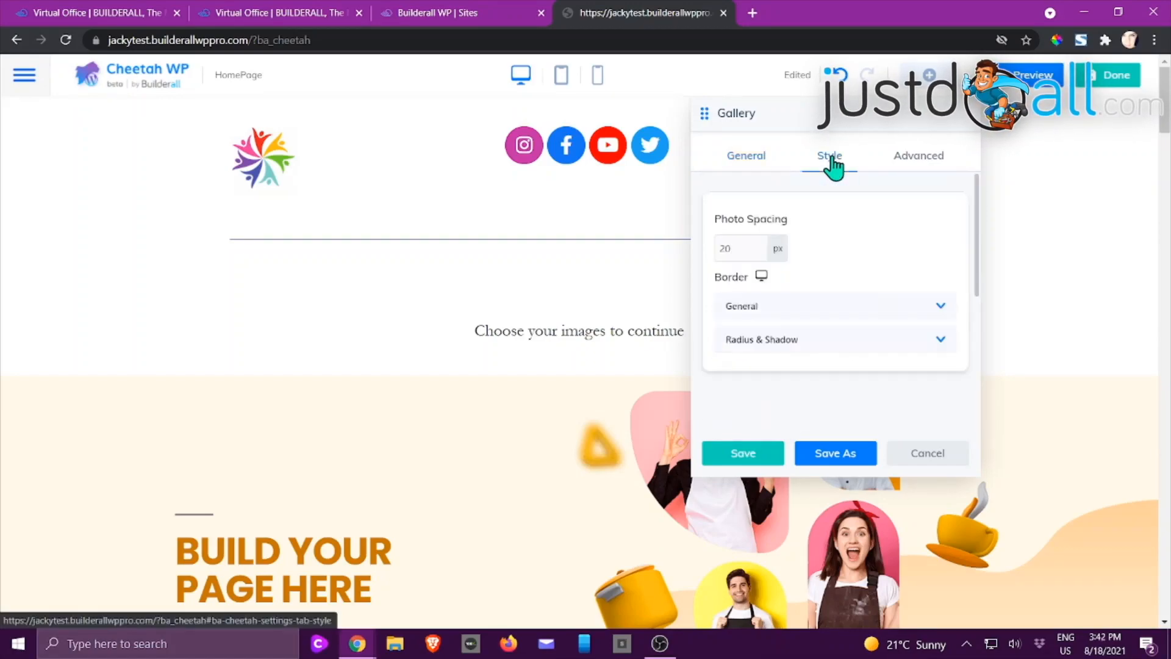
scroll(883, 274, down, 1)
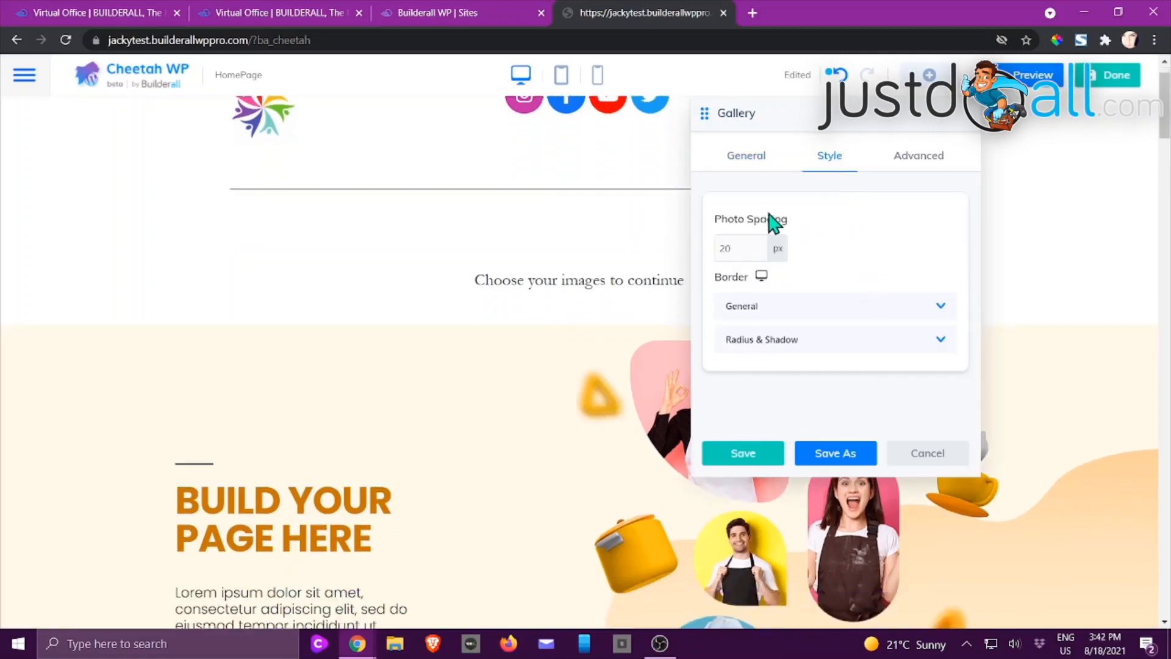
click(798, 310)
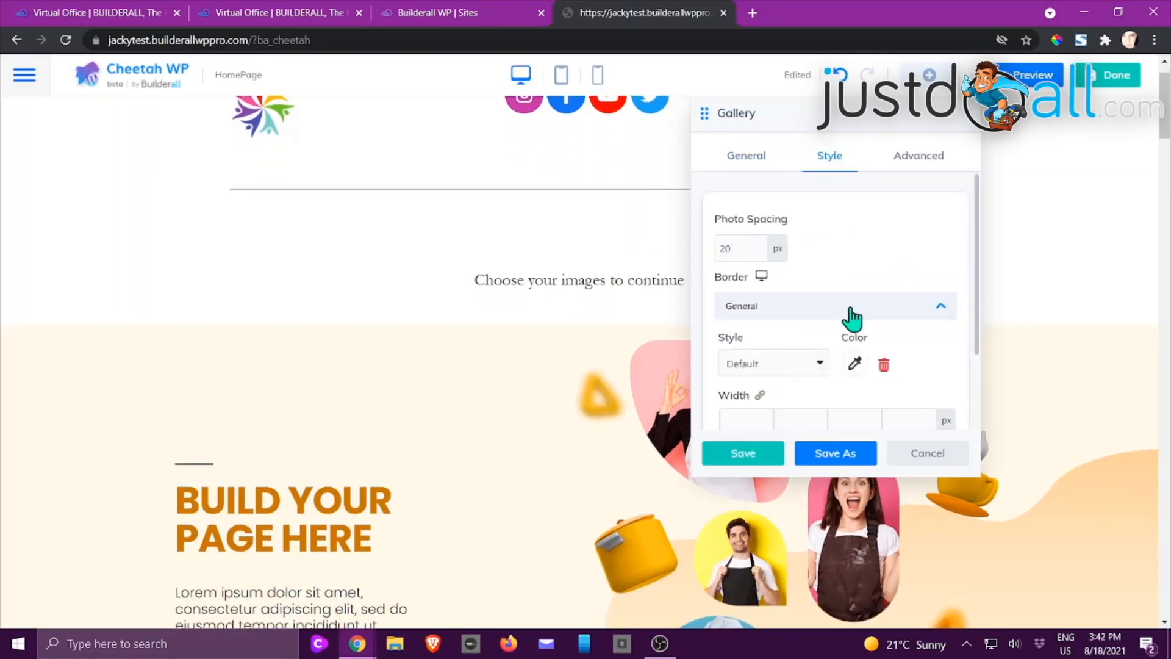
scroll(841, 320, down, 2)
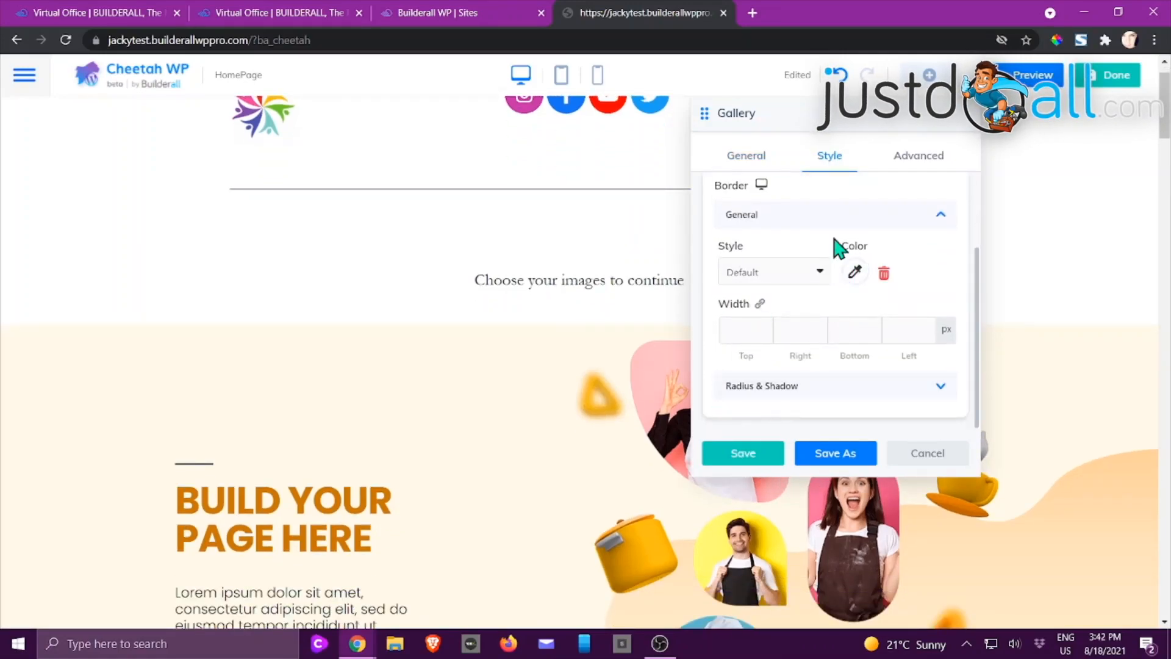
click(916, 160)
scroll(878, 278, up, 3)
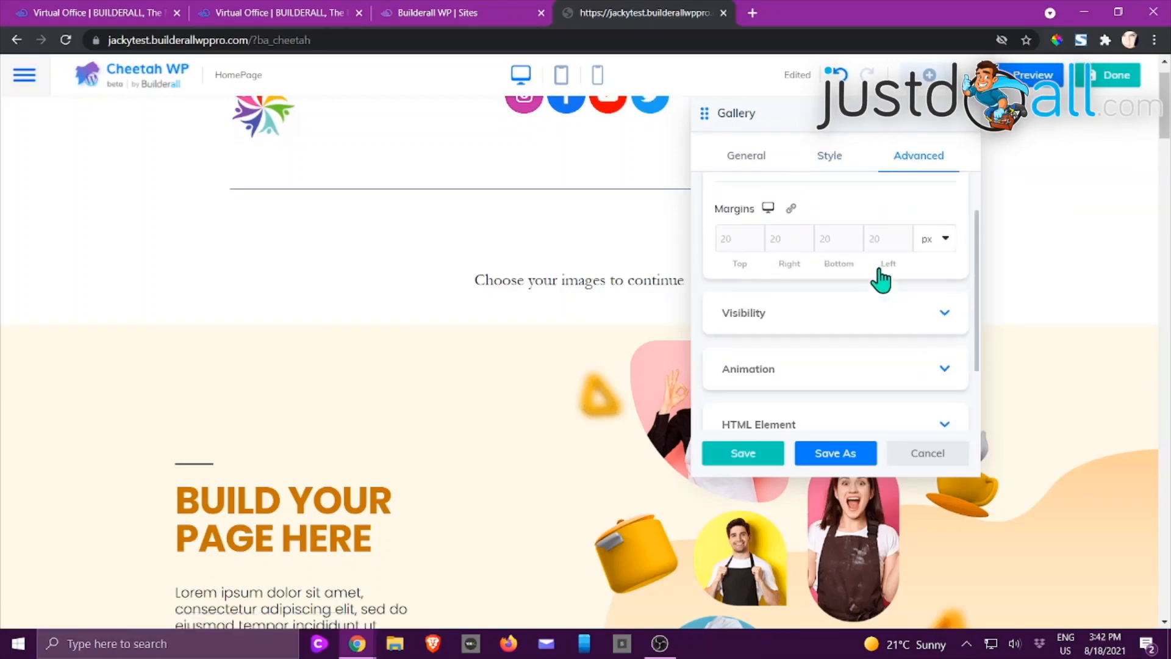
click(920, 459)
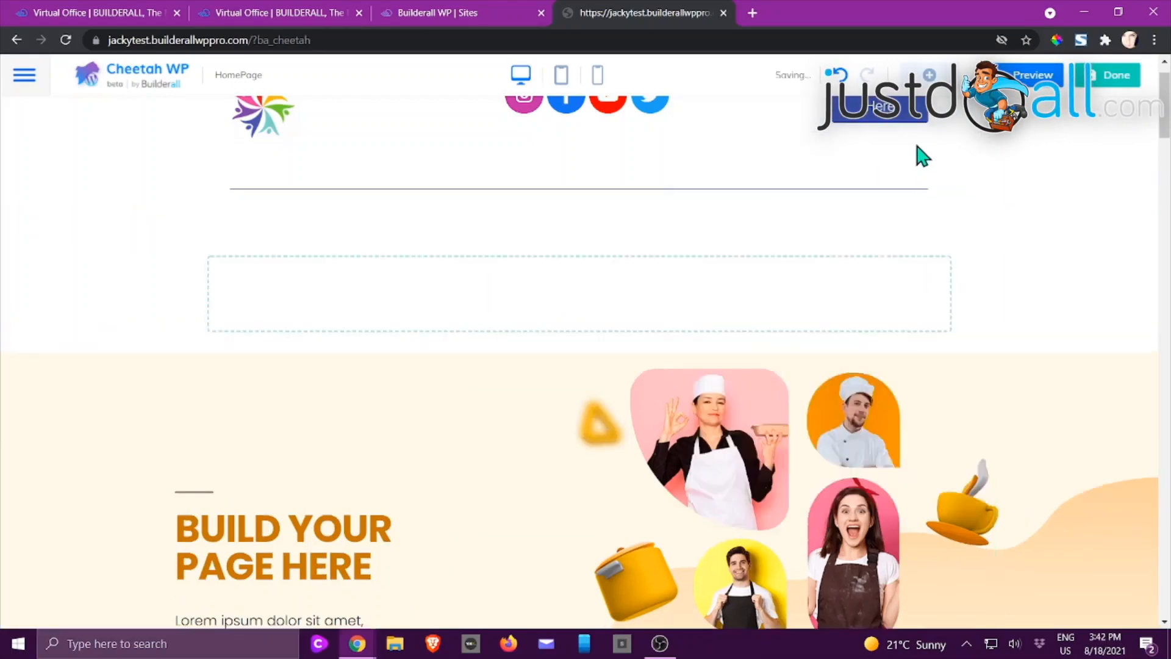
Add a Slideshow element to the empty row below the header and review its photo, height, crop and right-click settings.
click(929, 74)
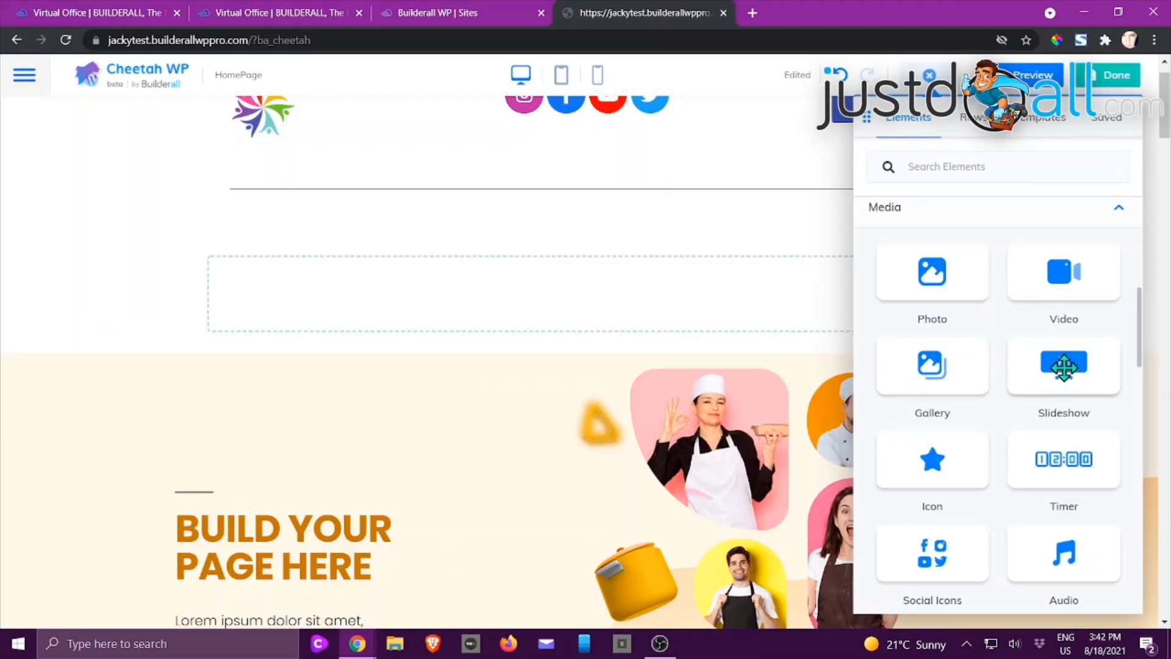
drag(1061, 366, 704, 320)
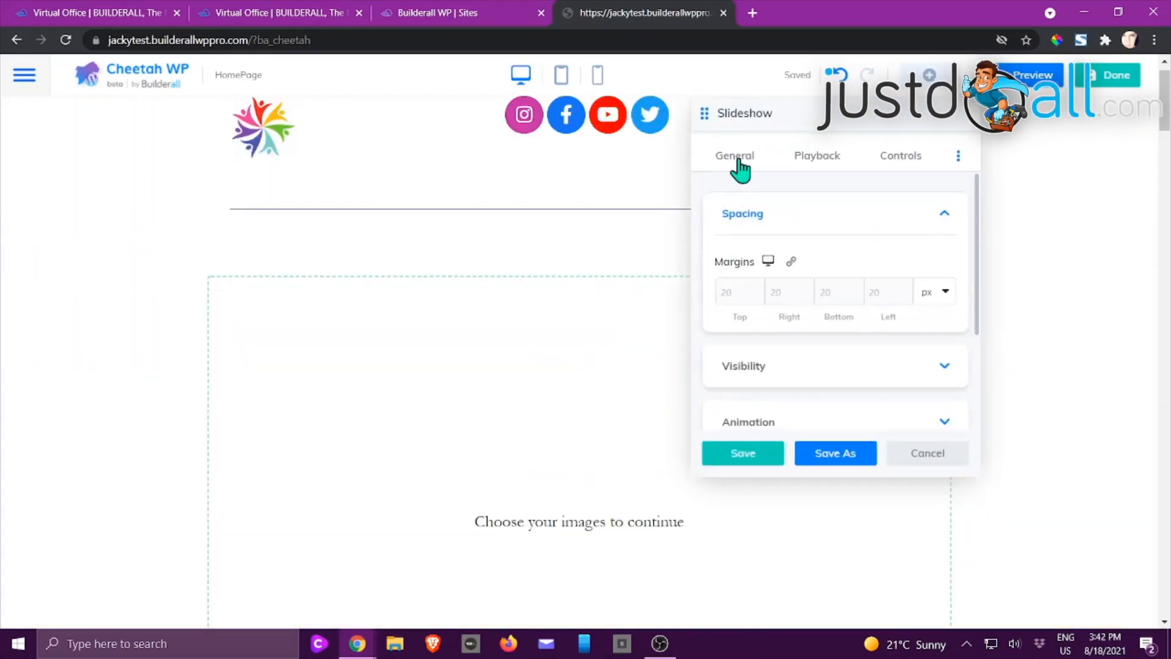
click(739, 160)
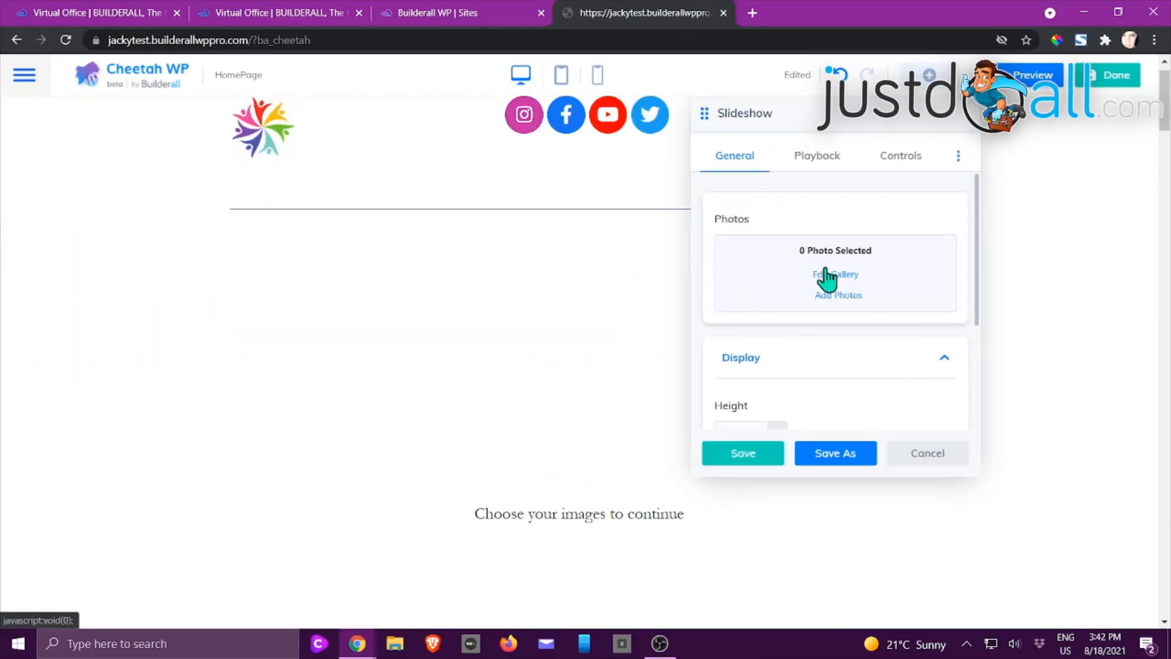
scroll(787, 317, down, 3)
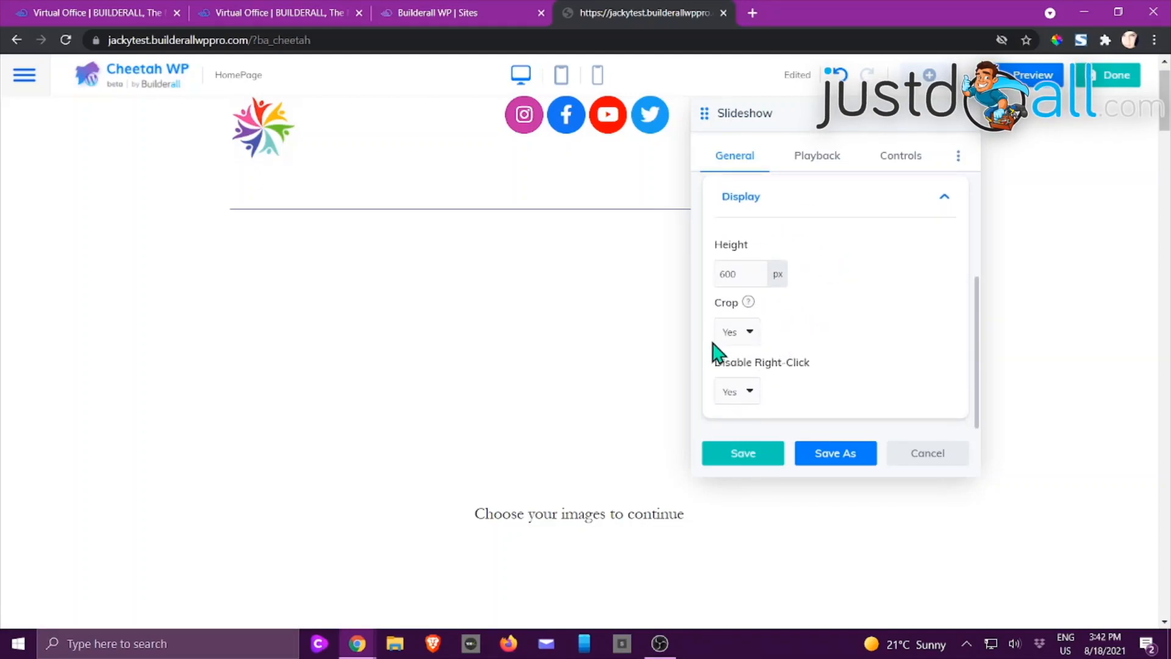
mouse_move(750, 305)
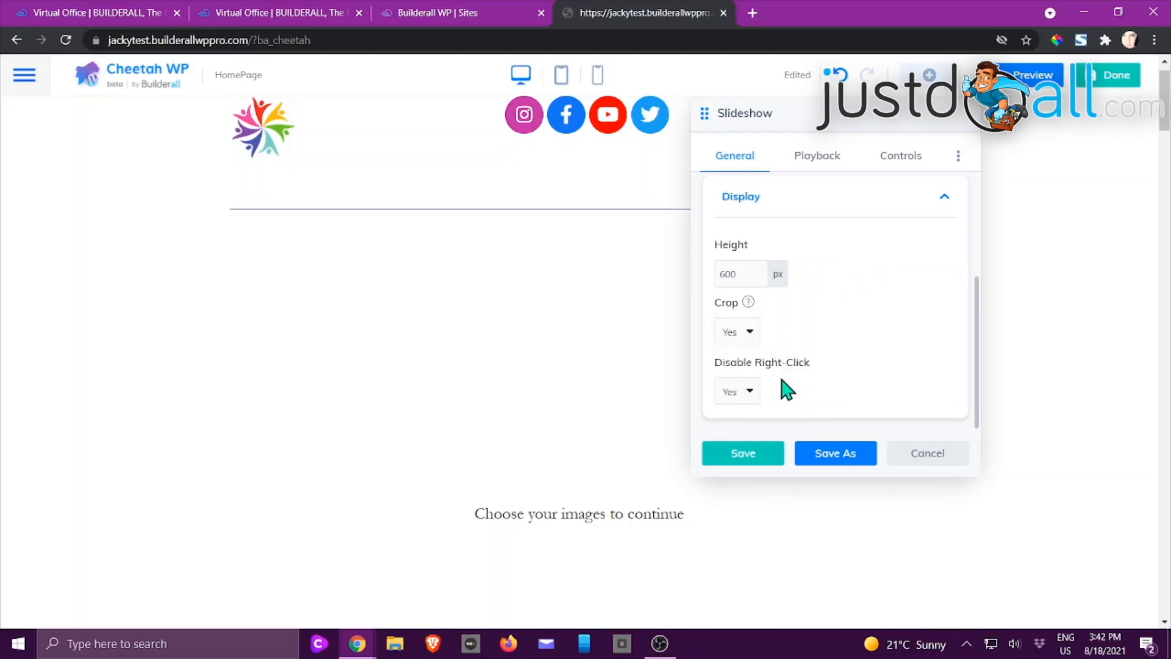
Review the slideshow's playback settings, including auto play, speed, transition and photo randomizing, keeping Fade and No.
click(817, 160)
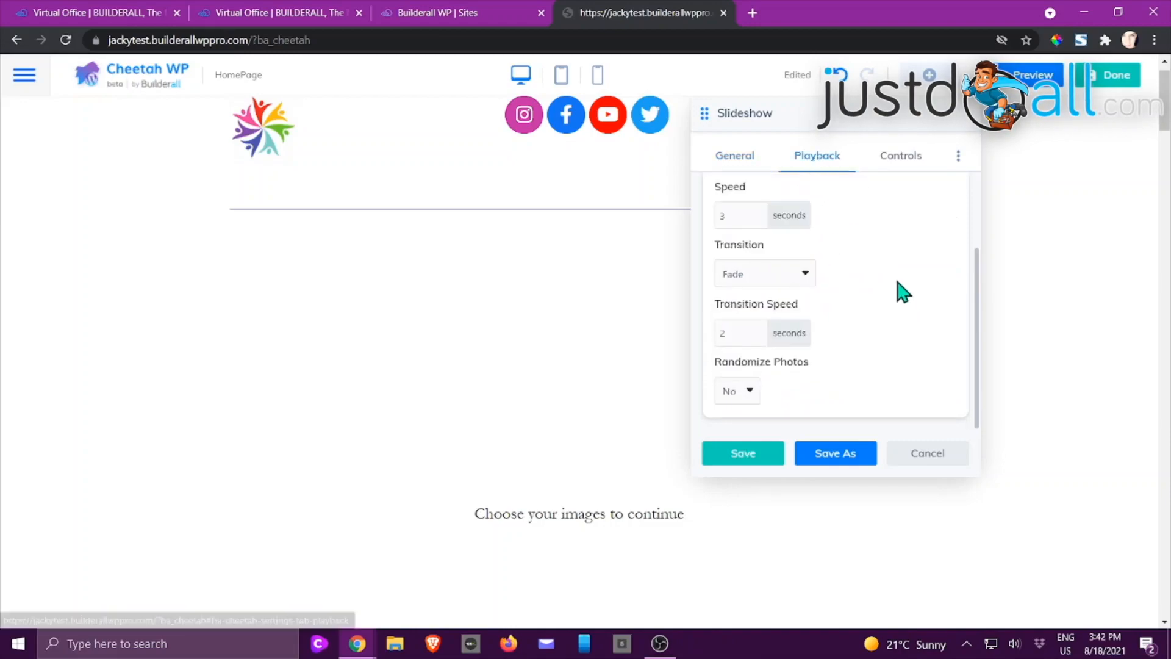
scroll(899, 290, up, 2)
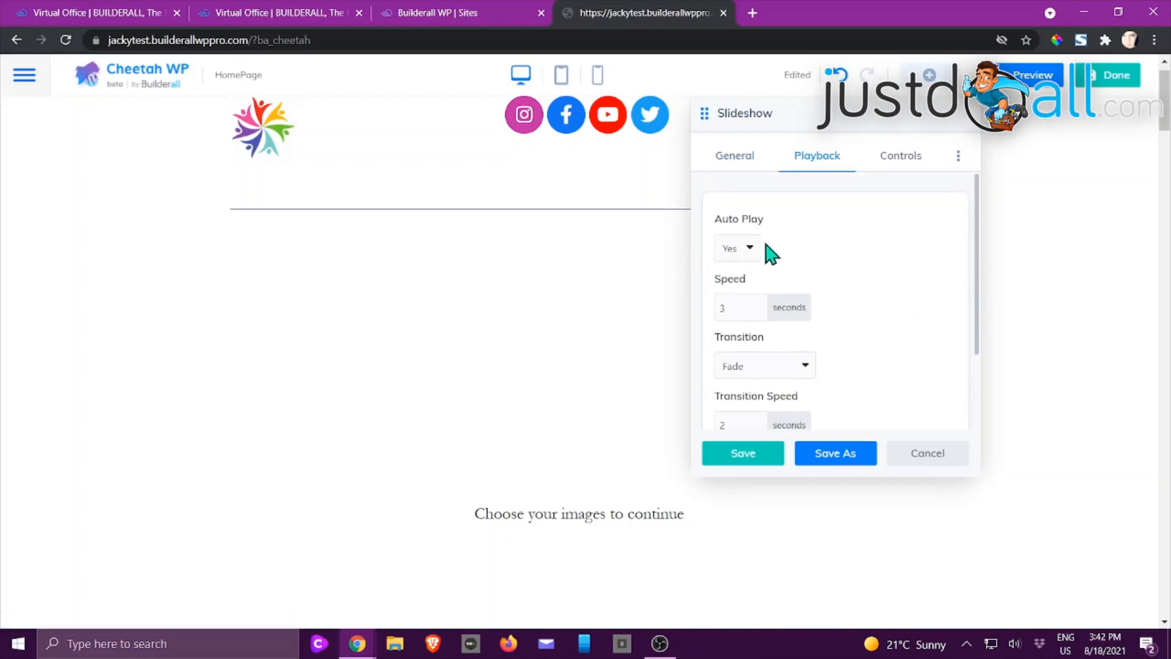
scroll(842, 273, down, 2)
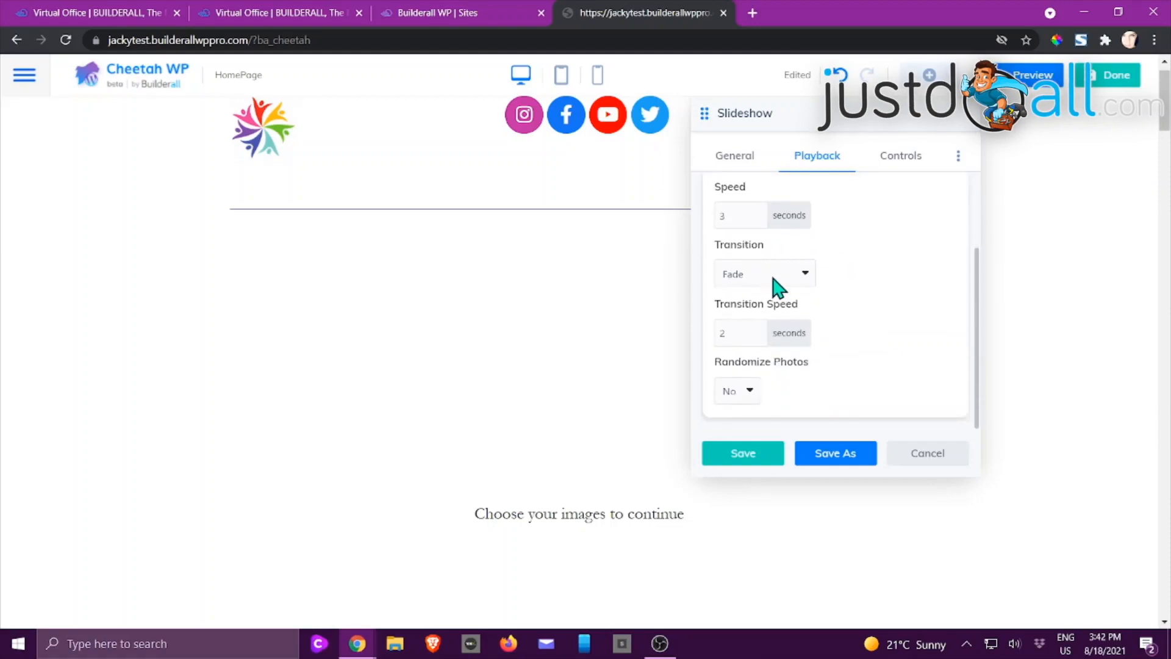
click(806, 274)
click(809, 275)
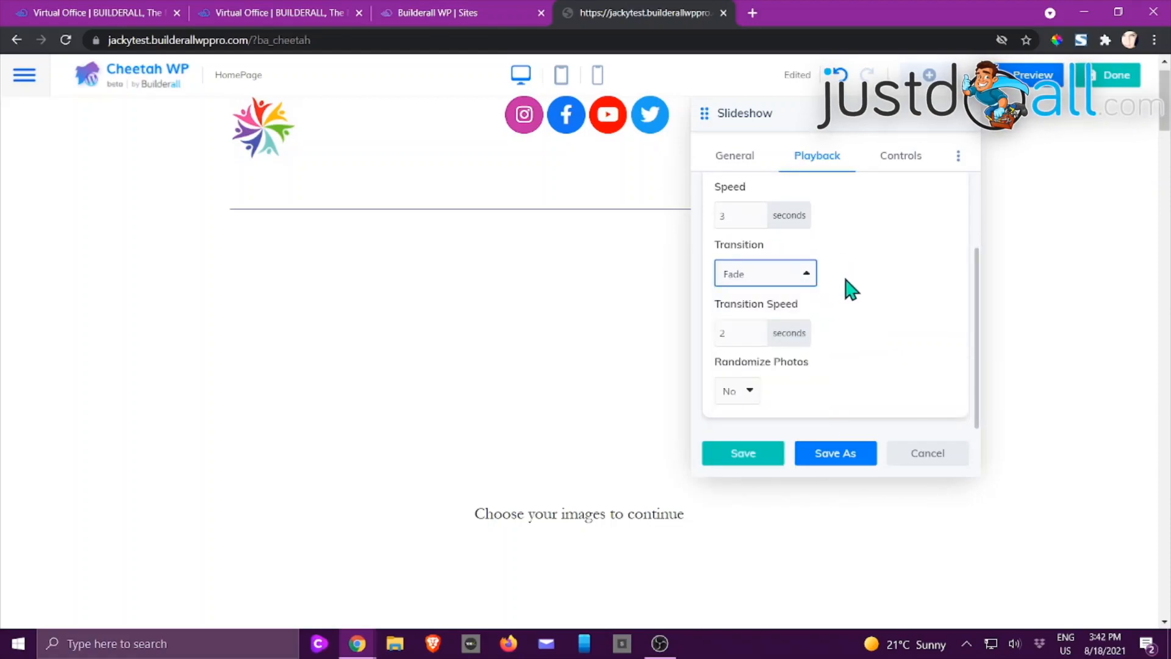
click(750, 392)
click(752, 393)
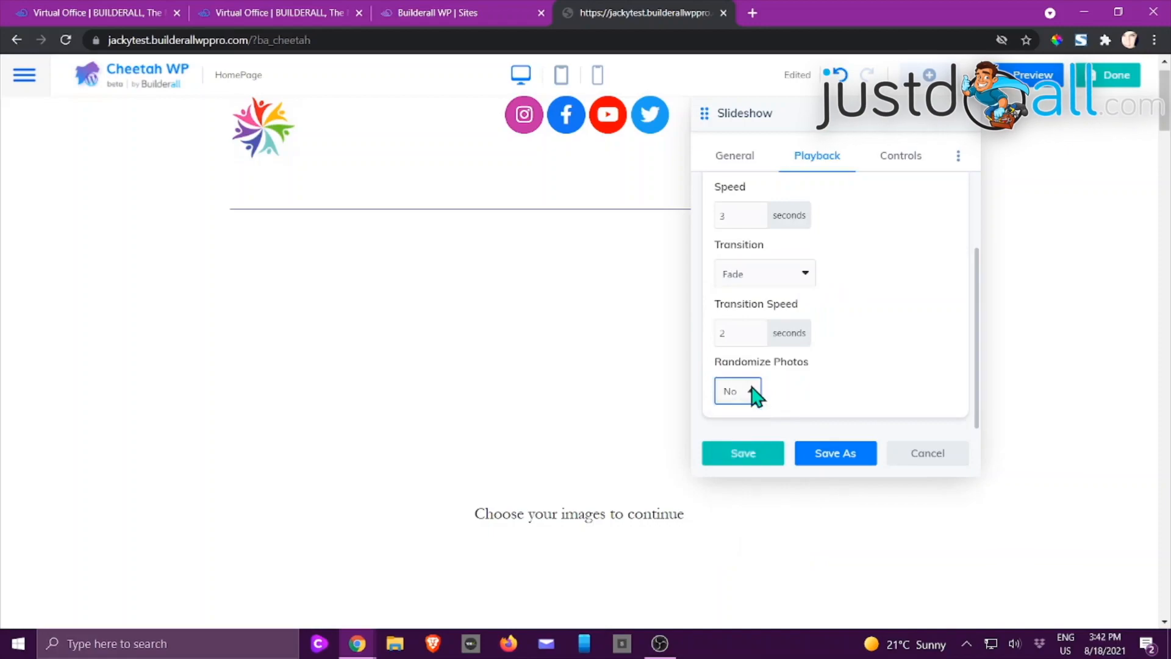
Check the slideshow's navigation arrows option and discard the slideshow element.
click(902, 162)
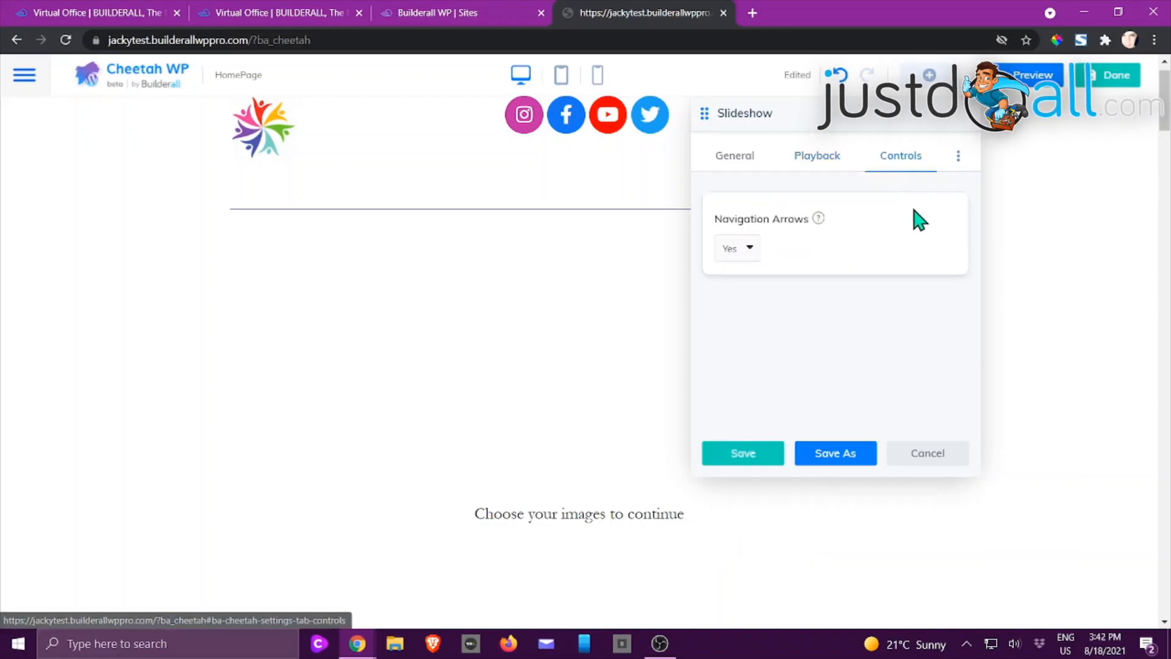
click(752, 250)
click(752, 250)
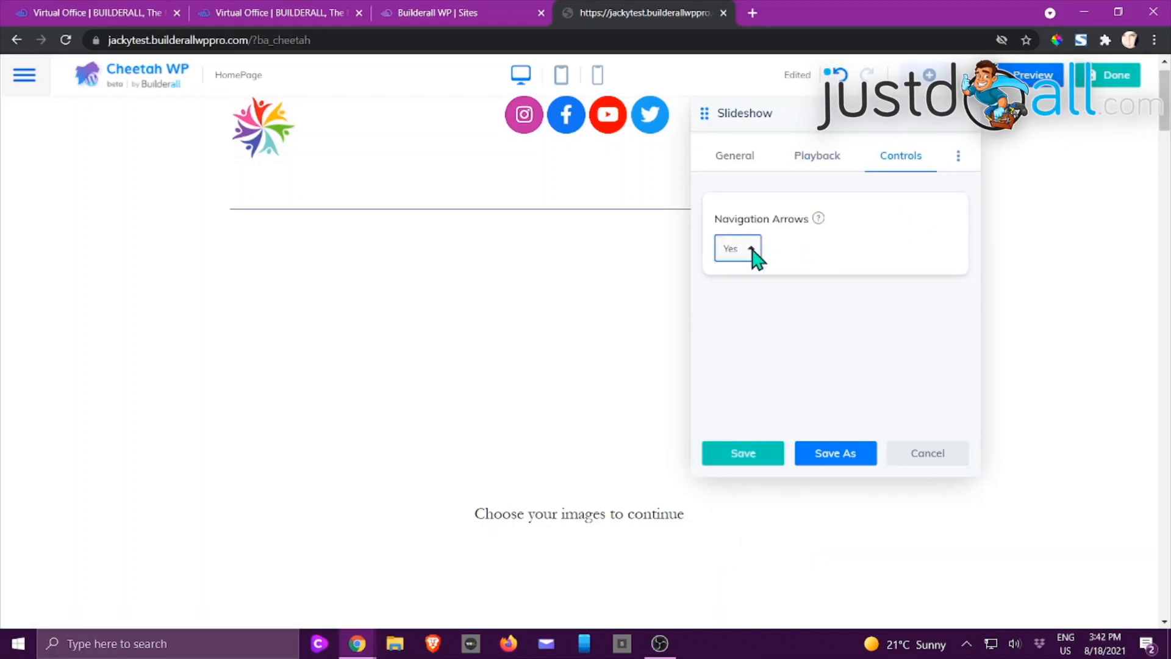
click(940, 453)
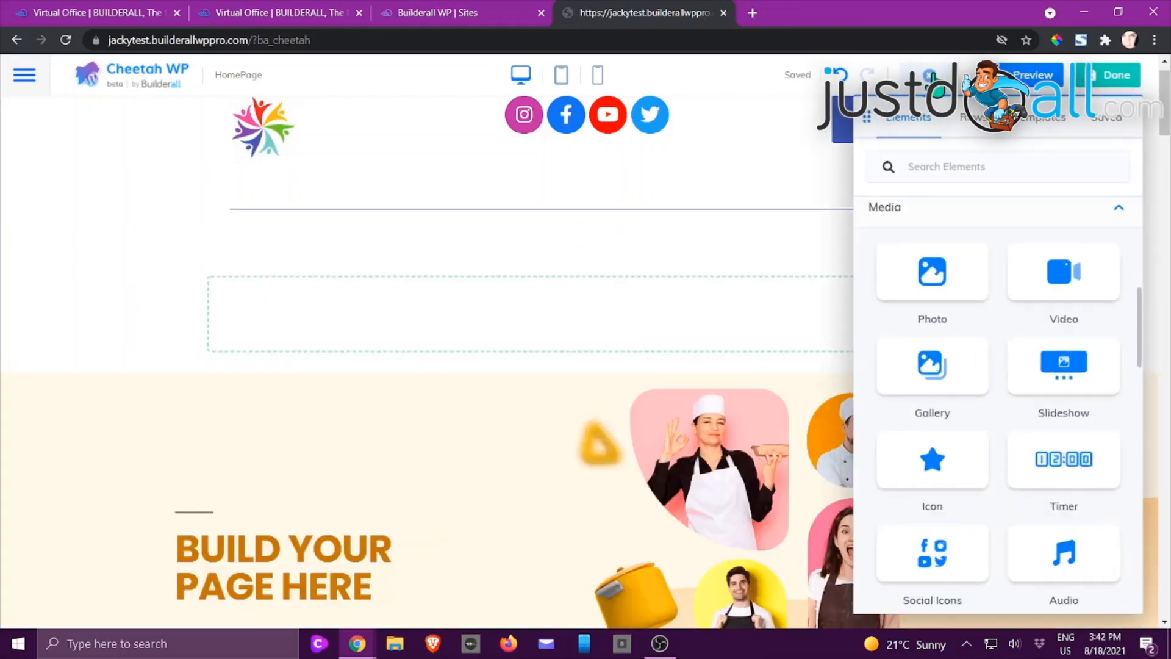
Add an Icon element to the empty row below the header and change its symbol to the spider.
scroll(970, 366, down, 2)
drag(936, 360, 690, 369)
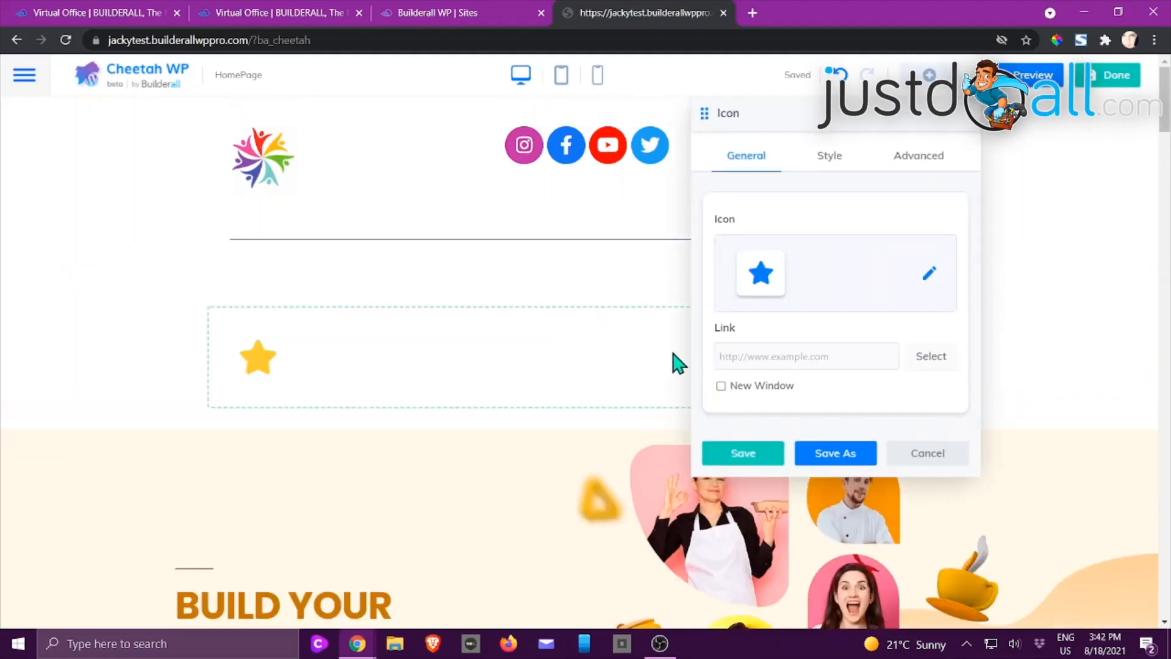
click(929, 275)
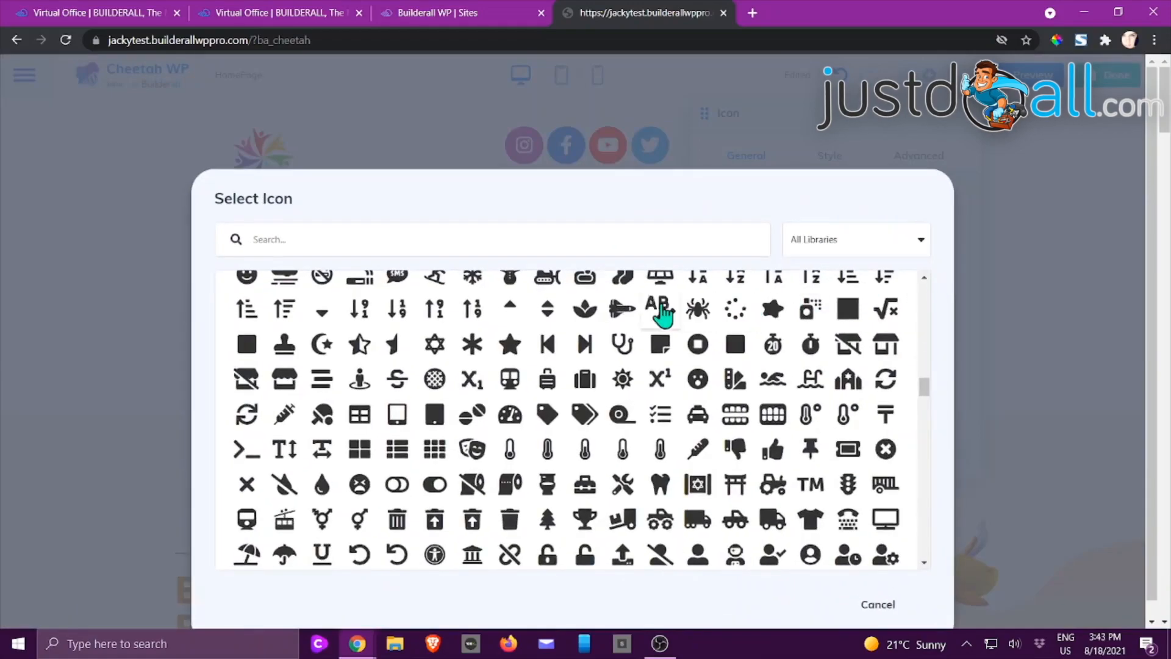
click(698, 310)
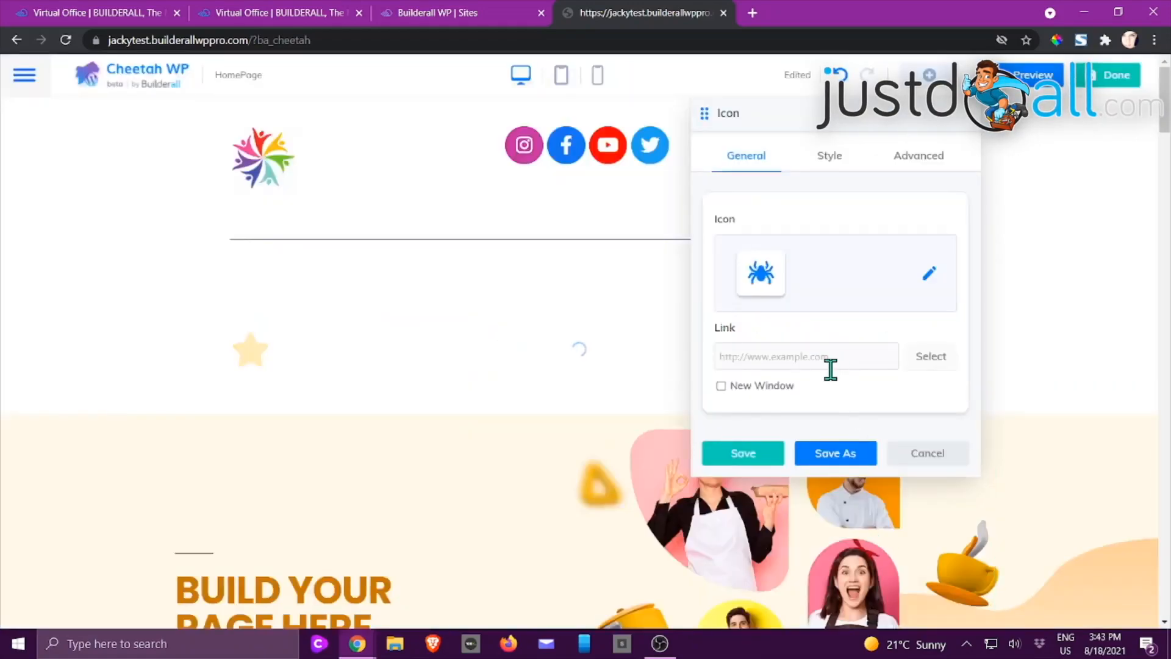
Center the spider icon in its row and check its shape and size settings.
scroll(829, 368, down, 2)
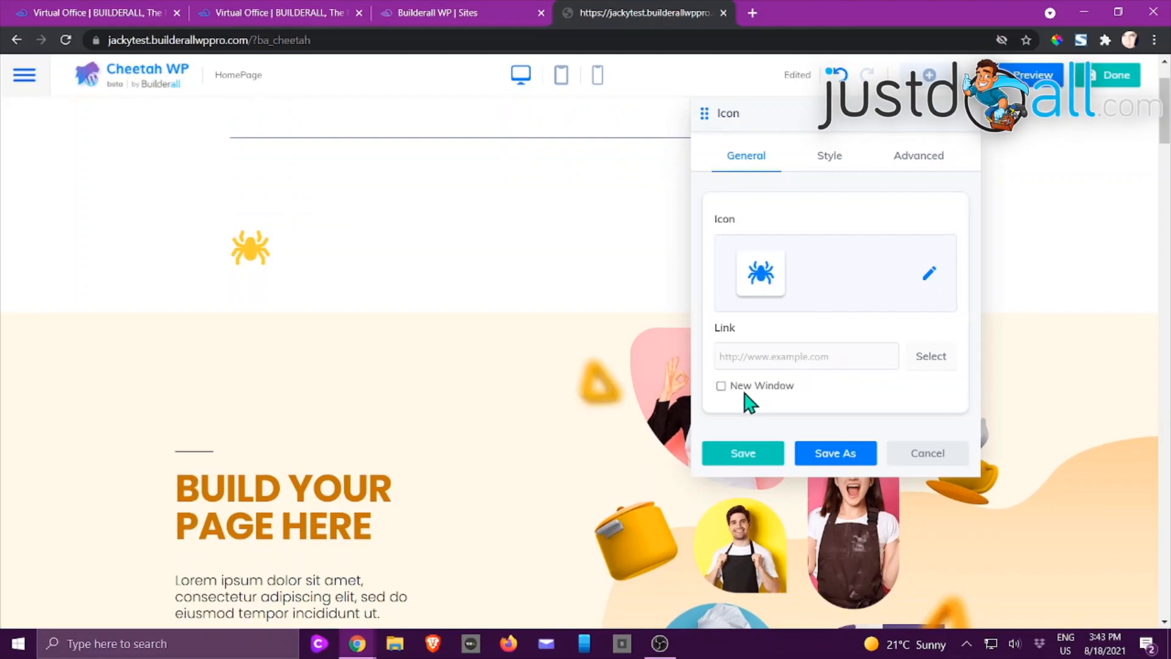
click(825, 165)
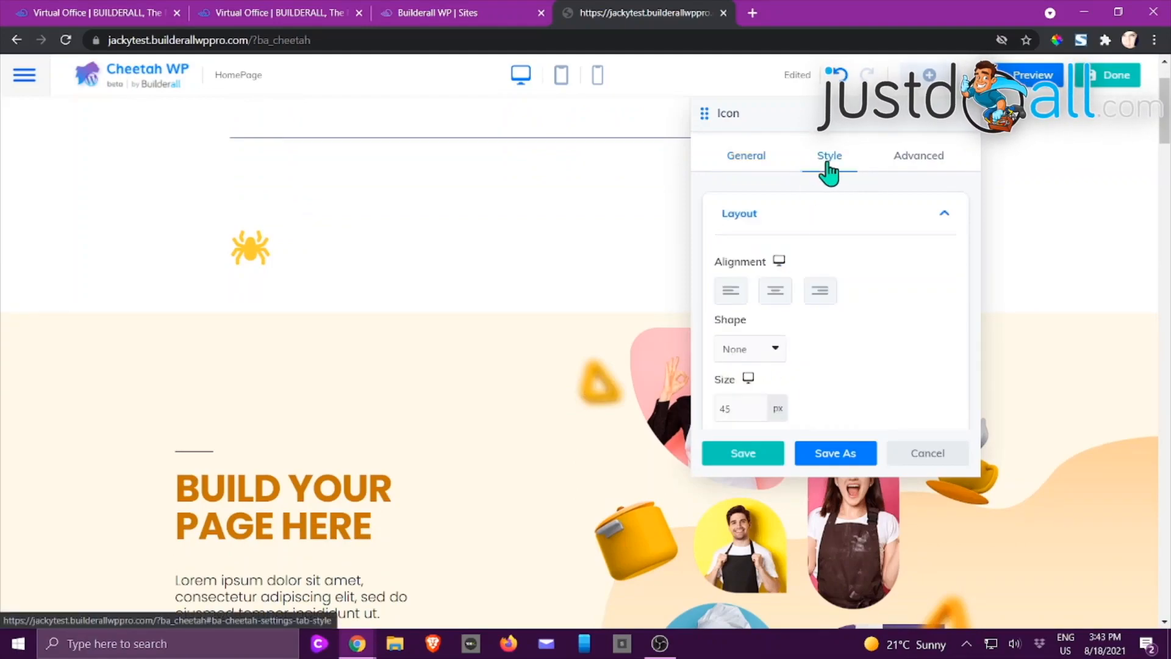
click(771, 296)
scroll(799, 300, down, 1)
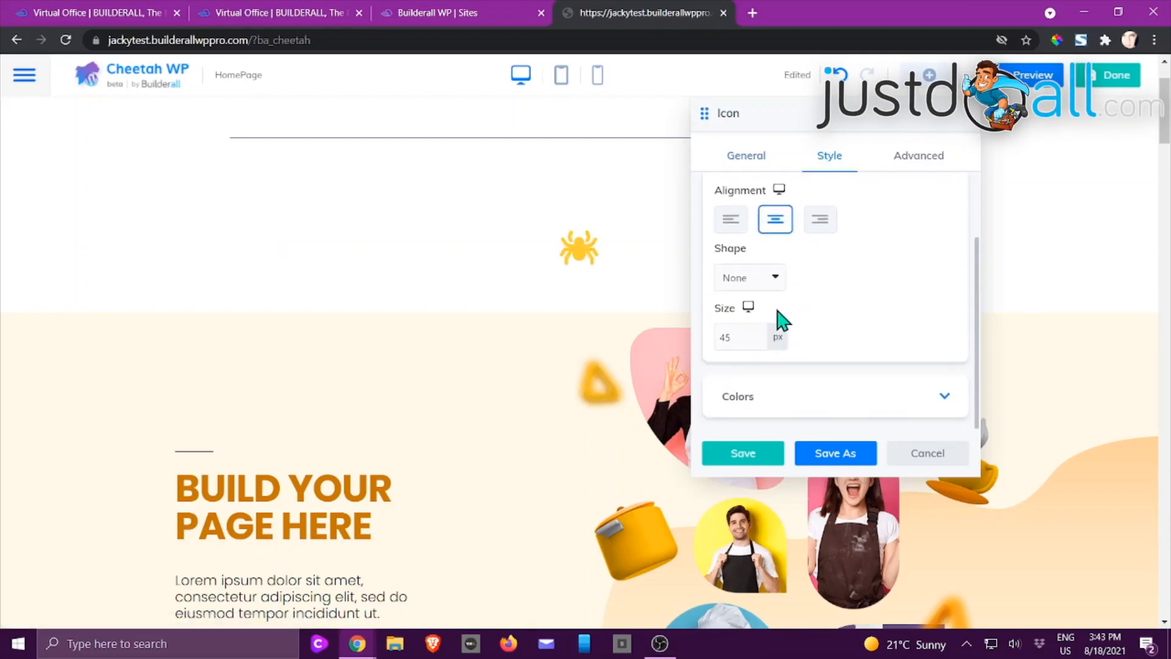
Set the spider icon's color to #201f1c and reopen its layout settings.
click(760, 397)
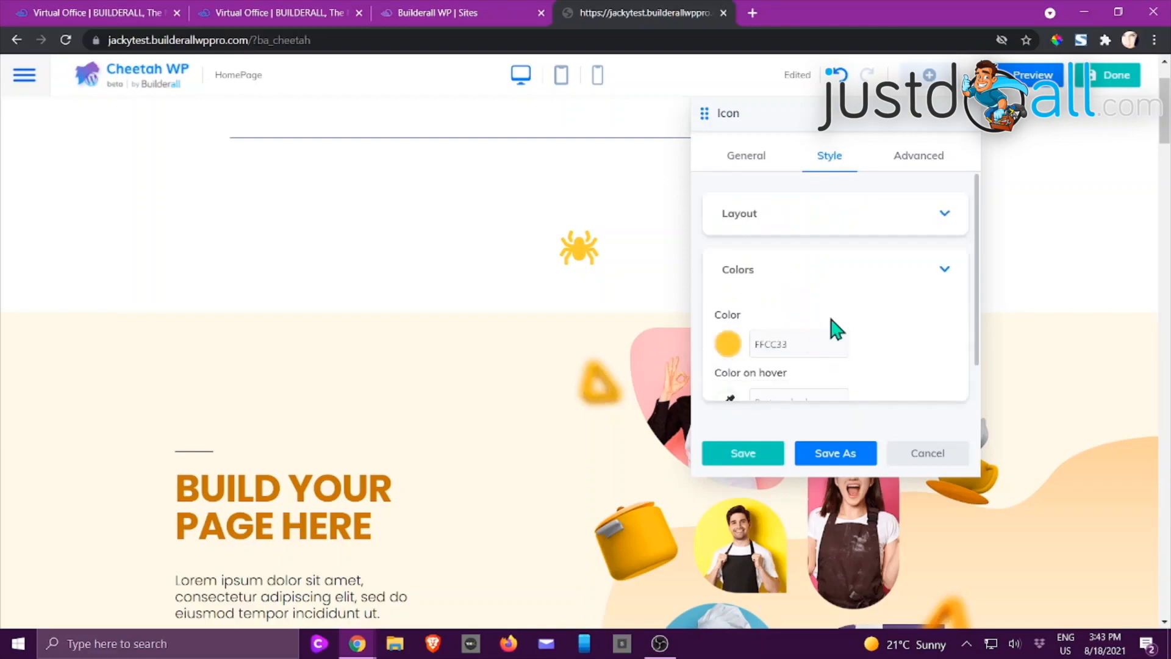
click(729, 337)
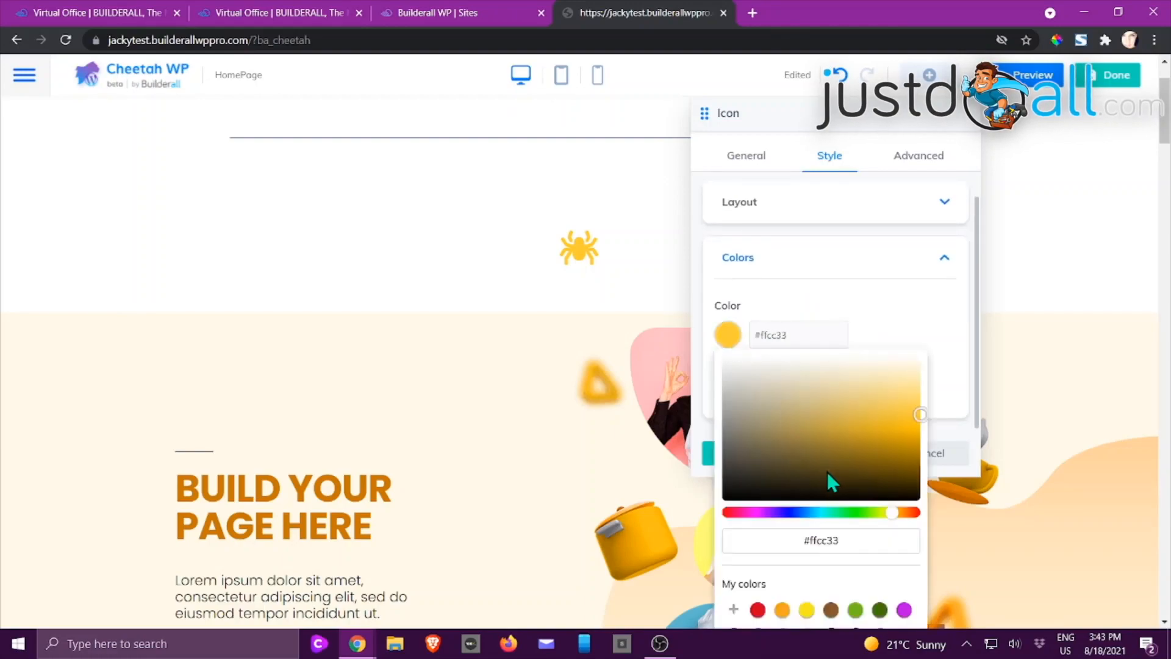
click(734, 484)
click(911, 211)
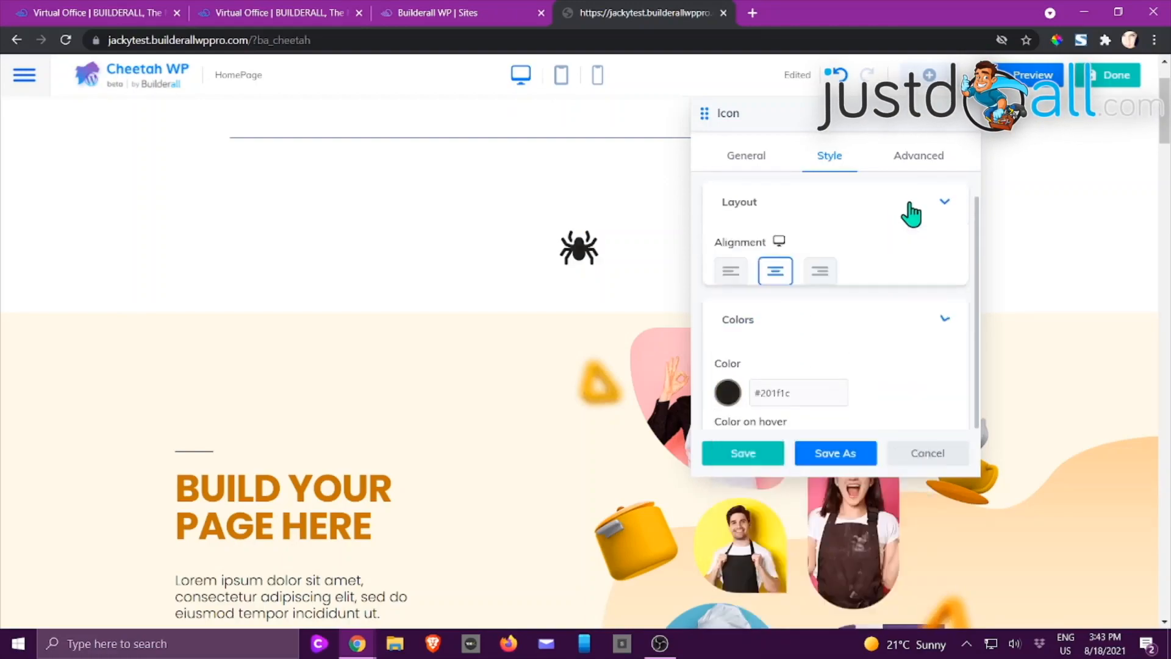
Review the spider icon's spacing, visibility and other advanced settings, and discard the Icon element.
click(919, 160)
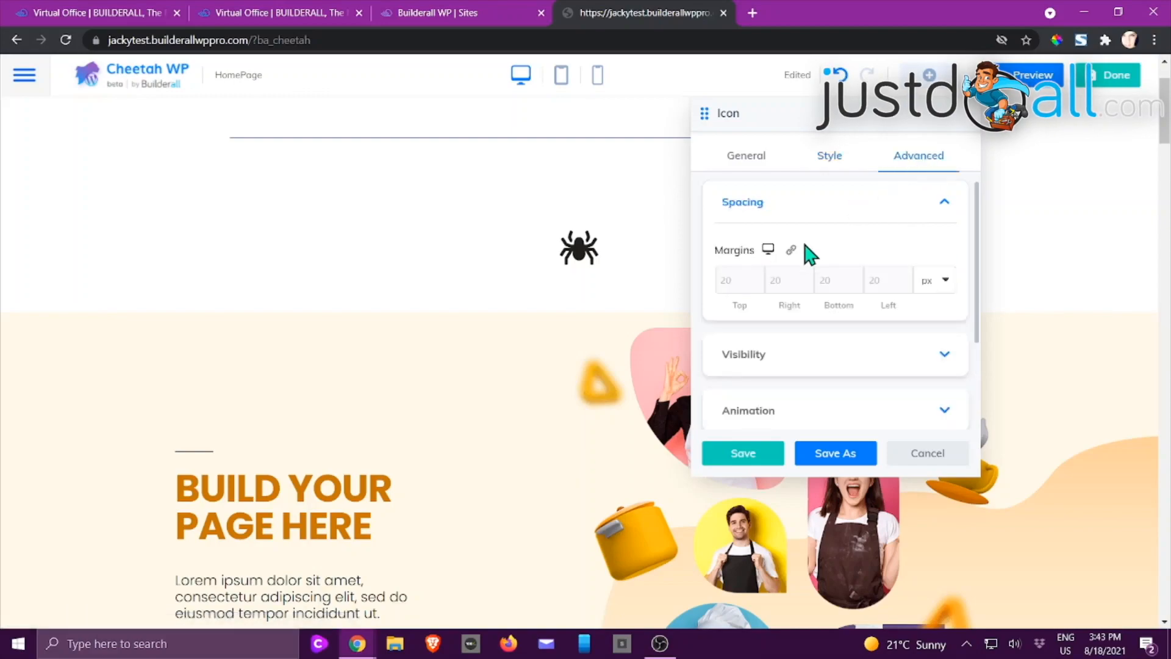
scroll(811, 253, down, 2)
click(886, 254)
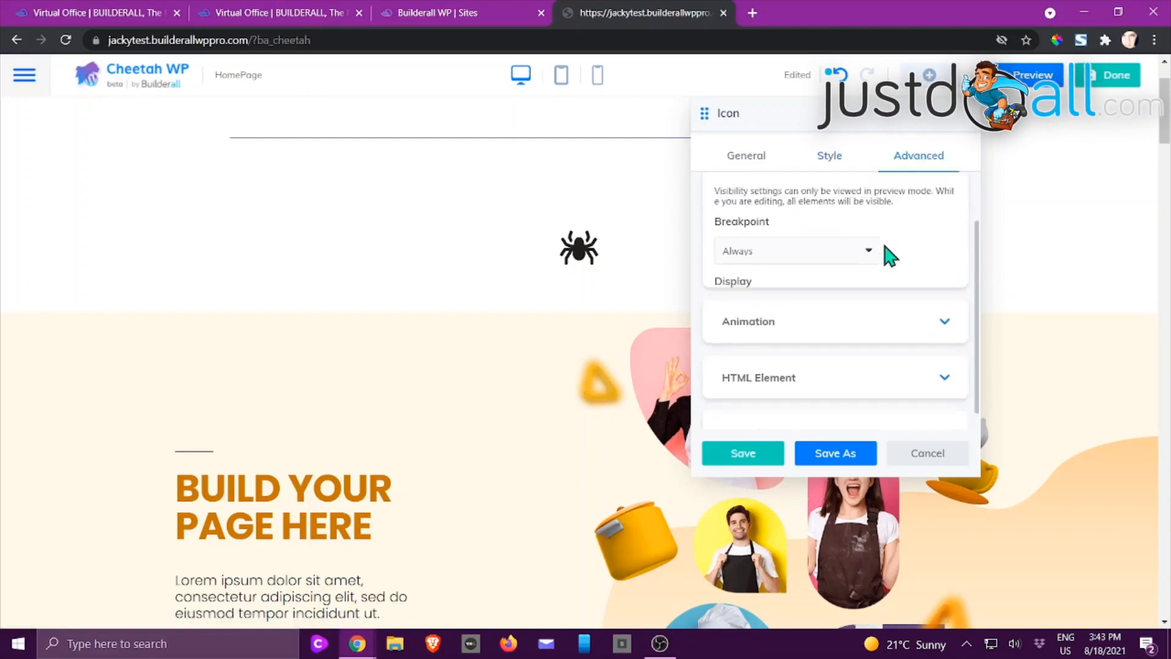
scroll(887, 257, down, 2)
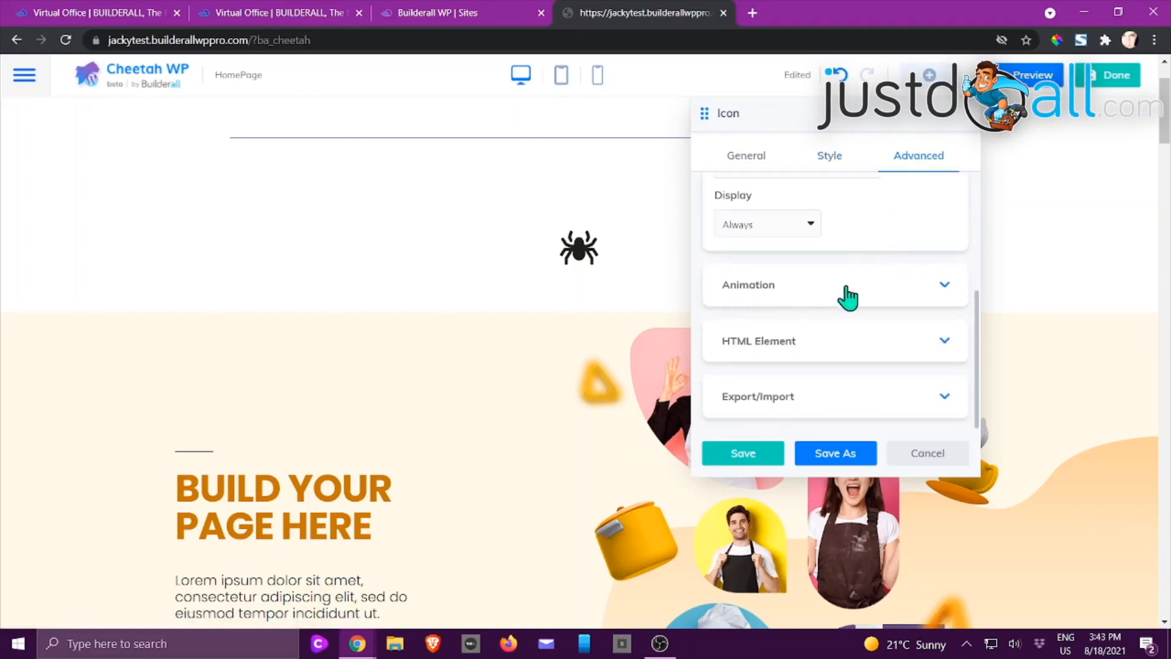
click(933, 462)
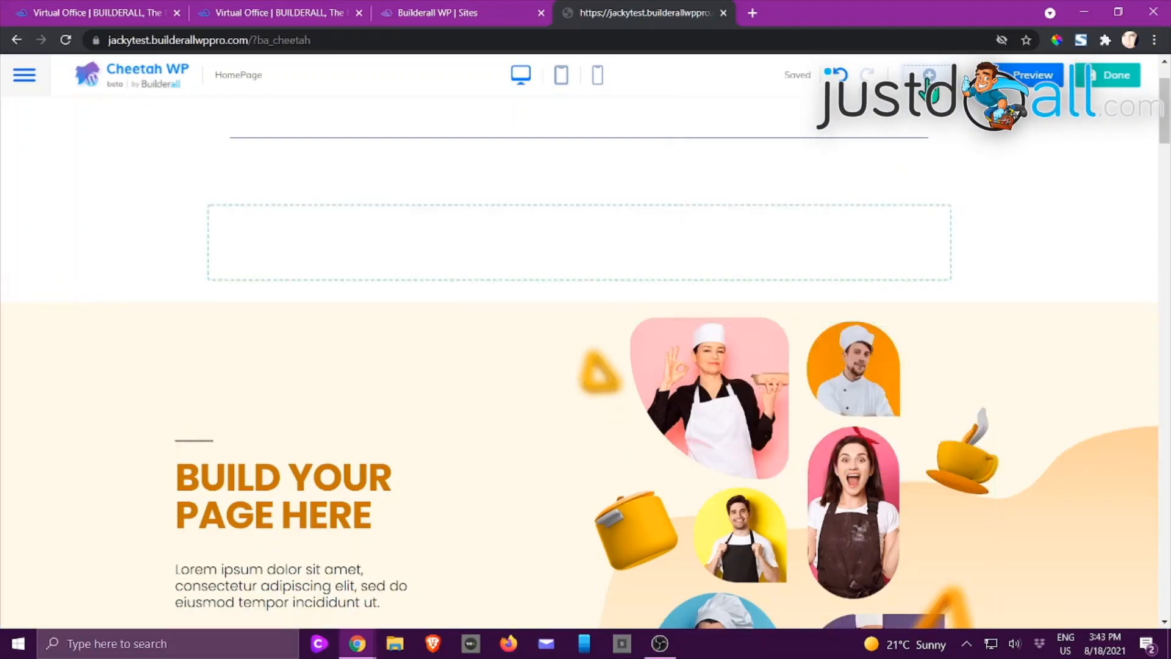
Add a Timer element to the empty row below the header and show its date settings clear of the countdown.
click(929, 74)
scroll(980, 243, down, 1)
drag(1025, 297, 660, 270)
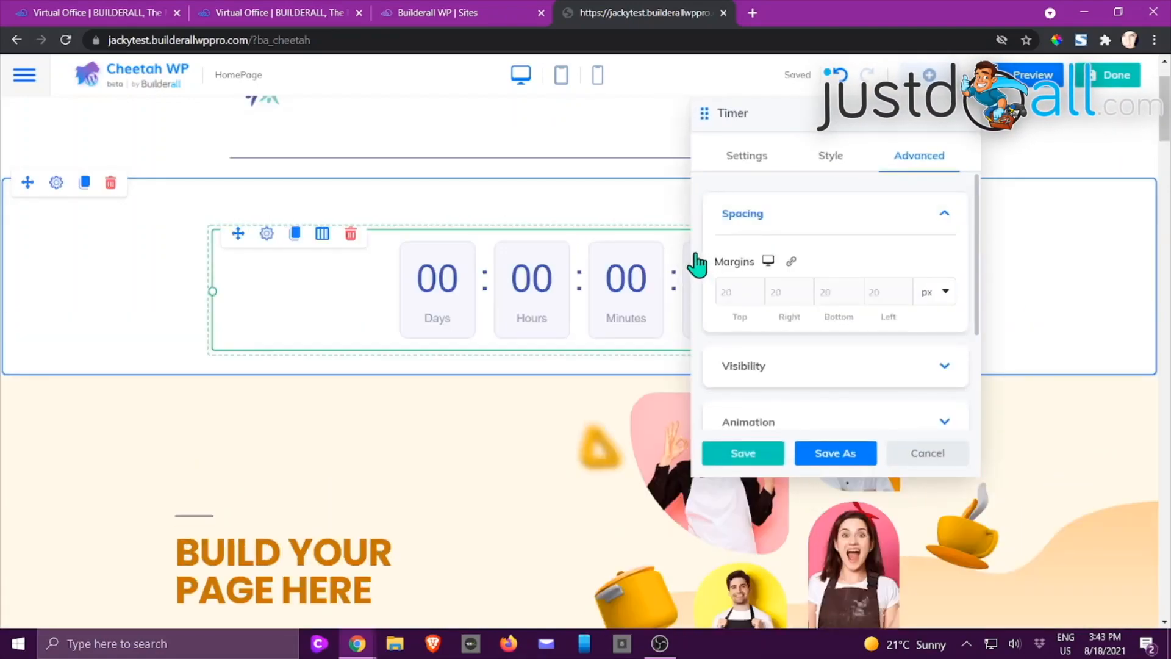
click(756, 157)
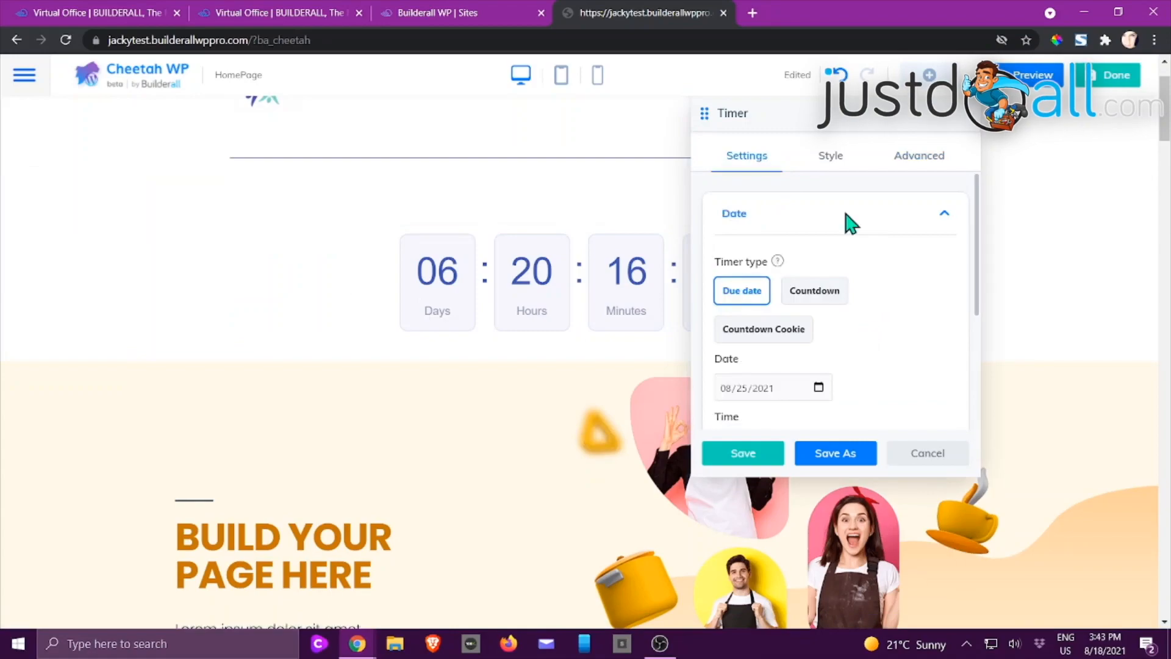
drag(703, 115, 809, 131)
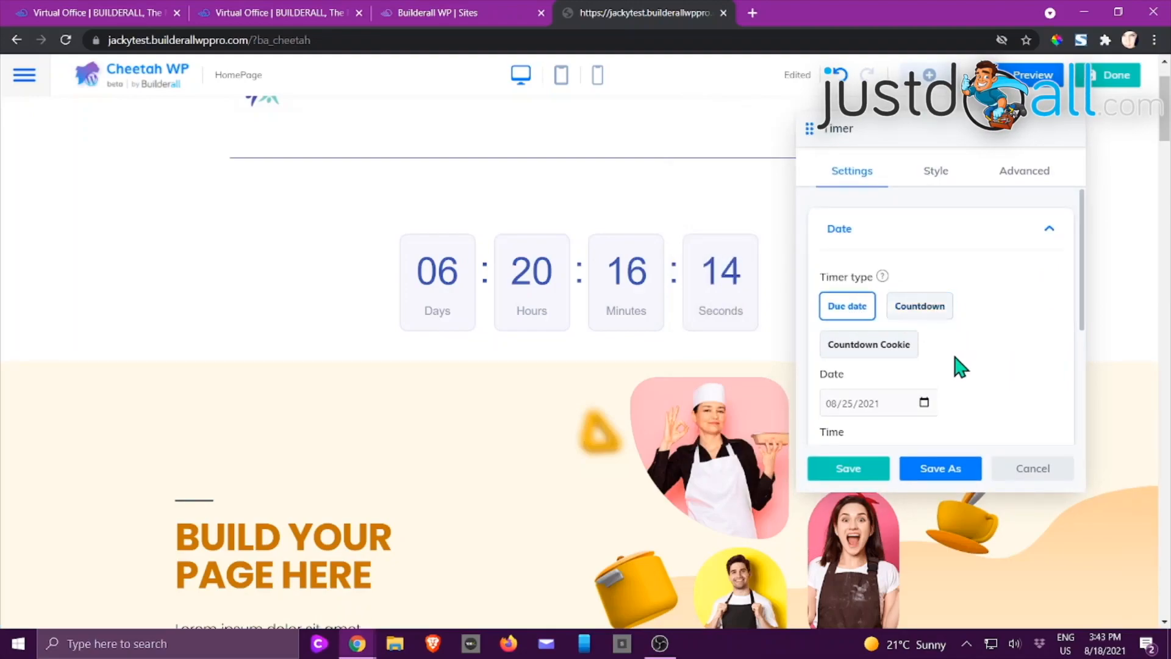
Set the timer type to Countdown Cookie and check its duration and after-finish options.
scroll(957, 374, down, 2)
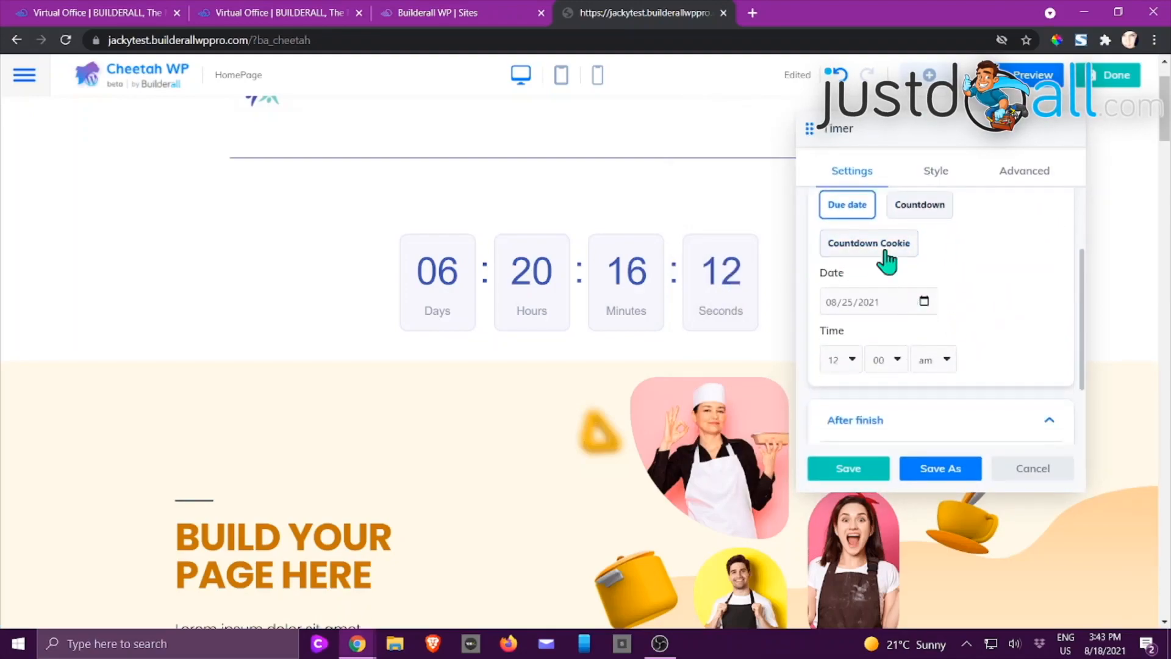
click(883, 247)
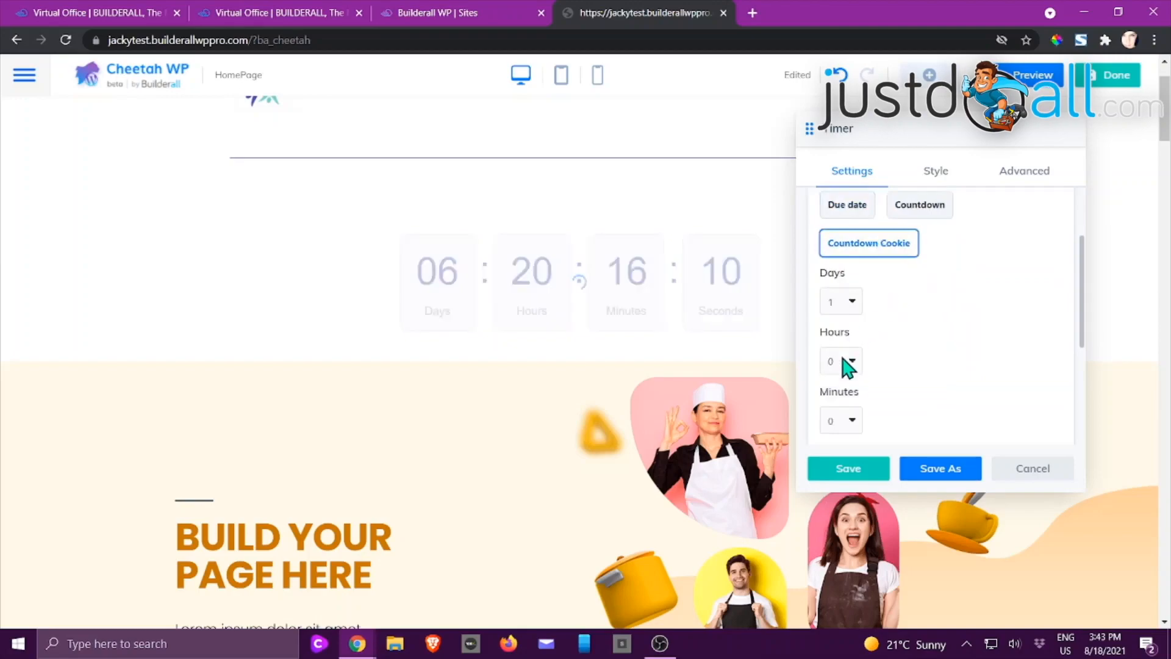
scroll(854, 360, down, 1)
scroll(879, 341, down, 2)
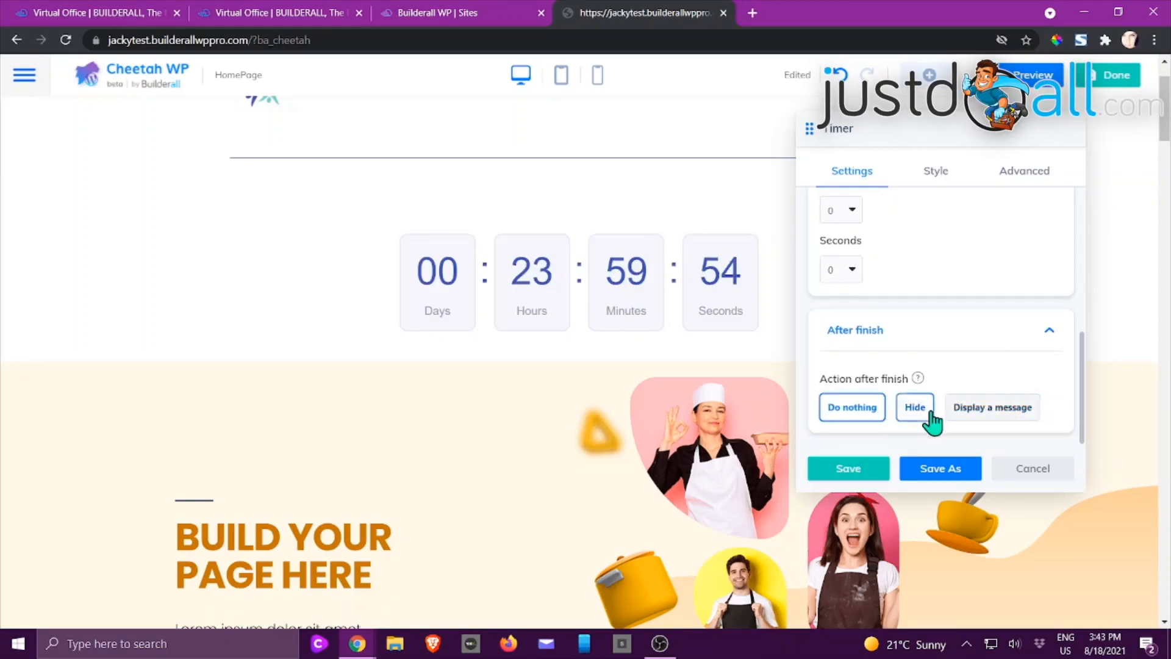
scroll(925, 419, up, 5)
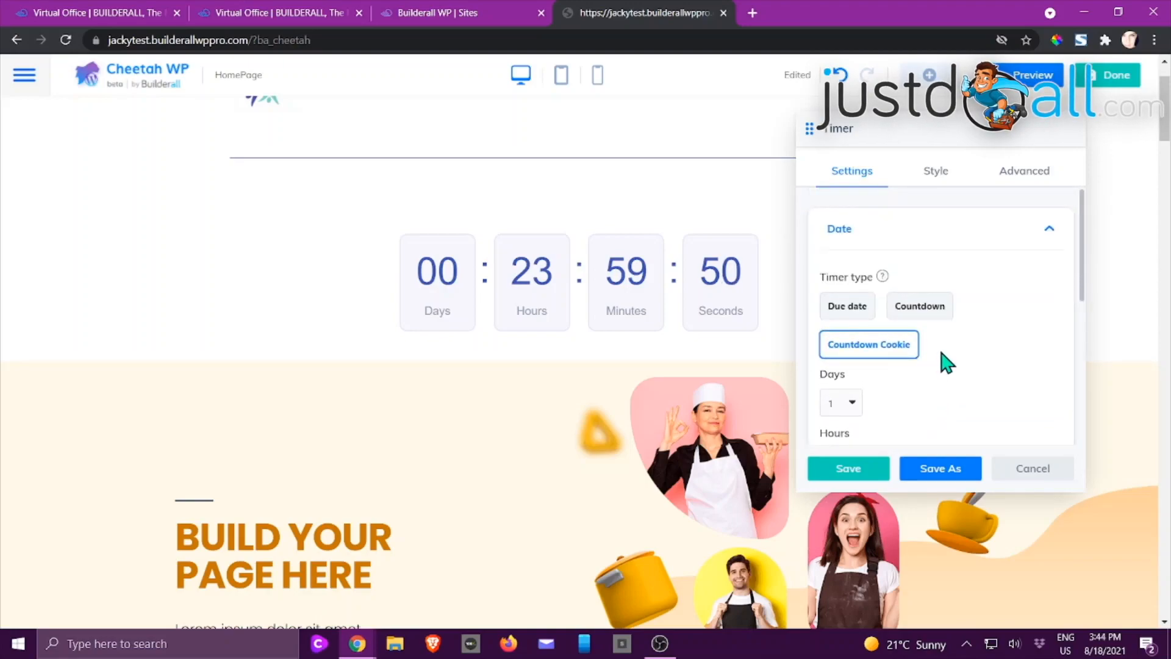
Review the timer's box, border and advanced settings, and discard the Timer element.
click(936, 176)
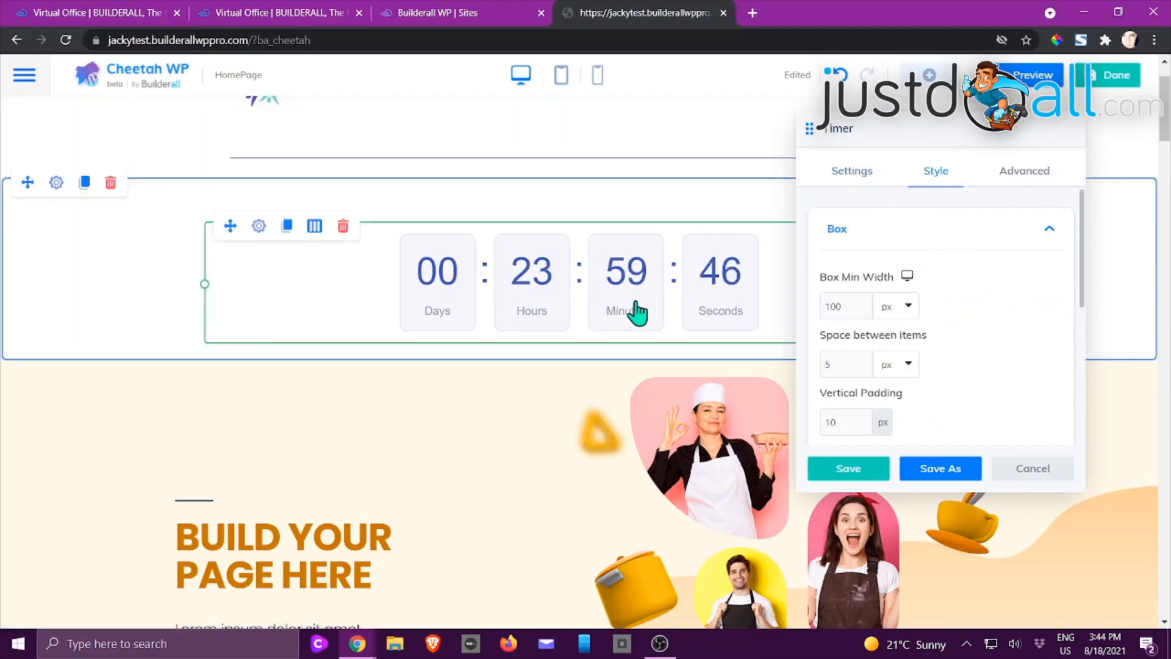
scroll(967, 306, down, 4)
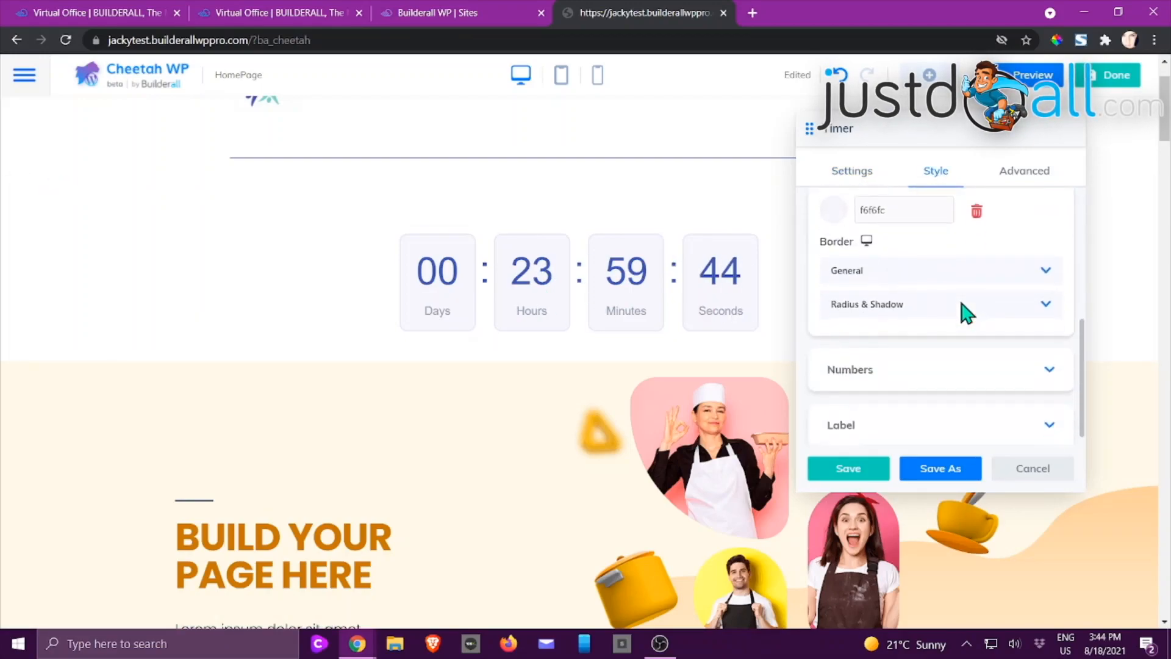
scroll(961, 303, down, 1)
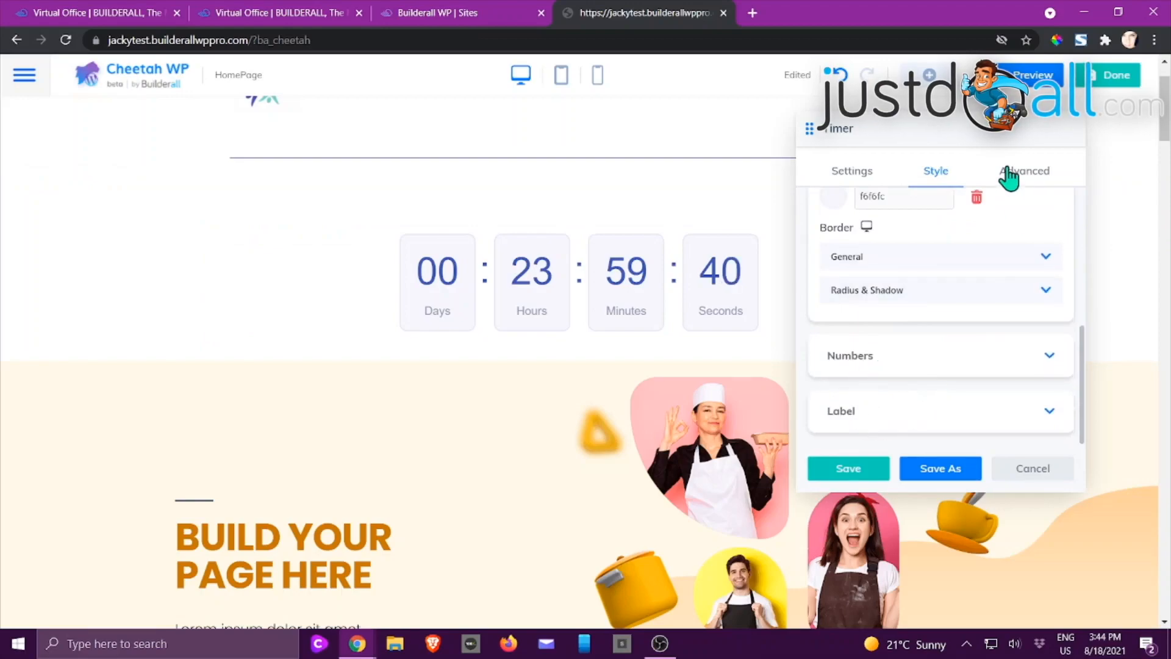
click(1013, 174)
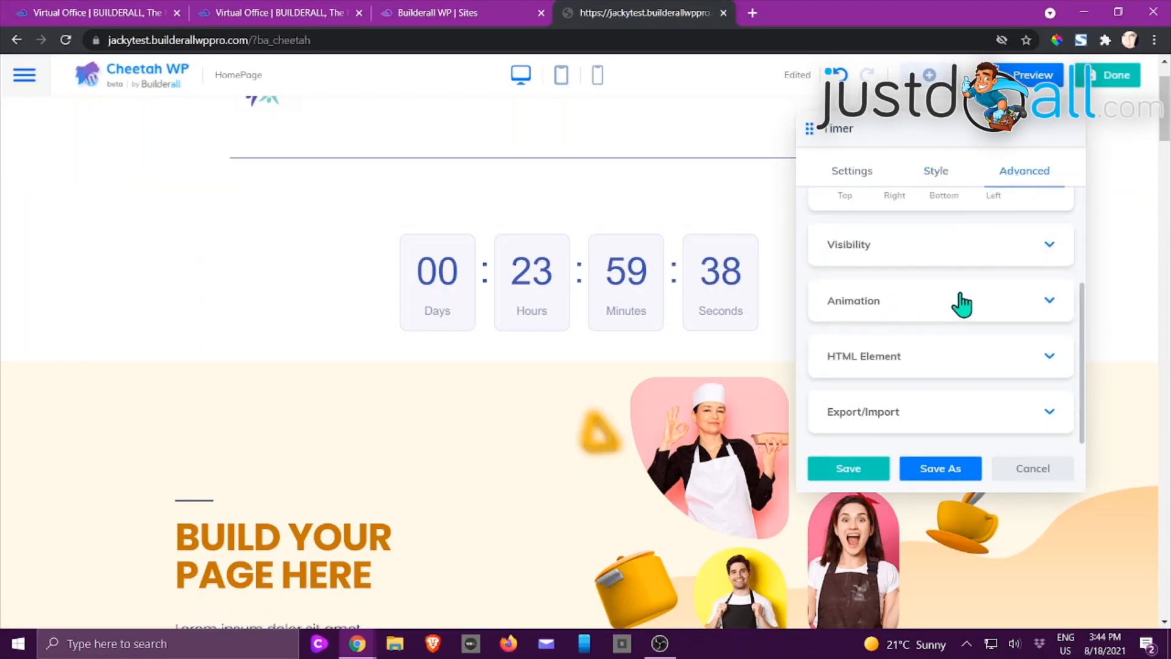
click(1033, 469)
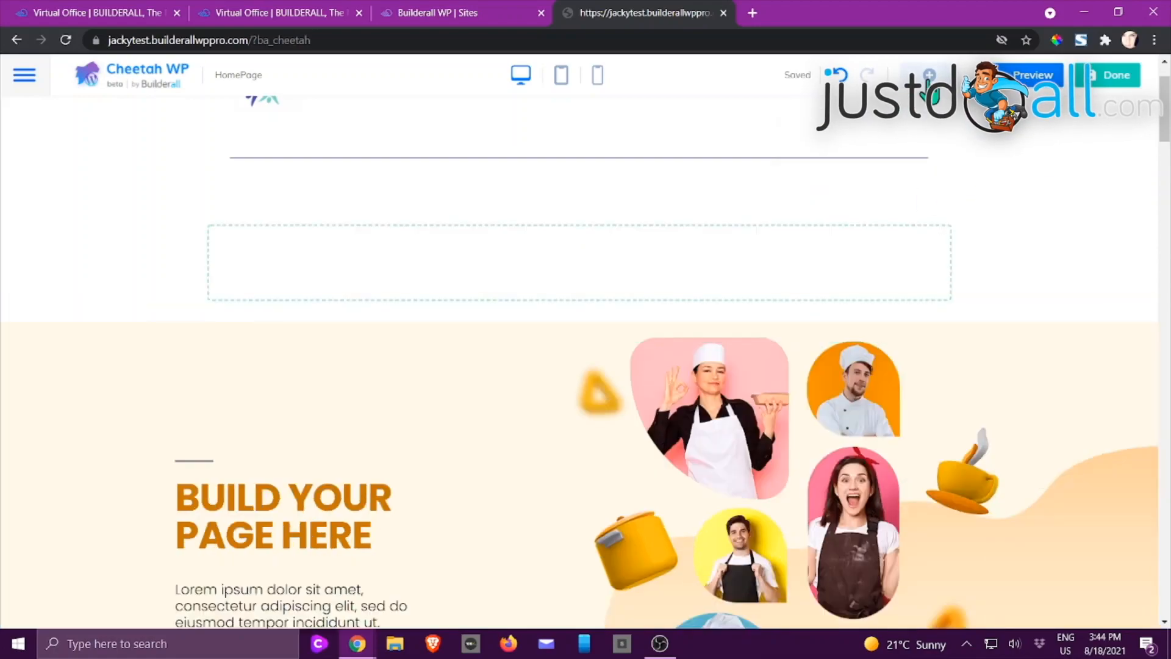
Add a Social Icons element to the empty row and check the Instagram item's icon, name and link settings.
click(929, 75)
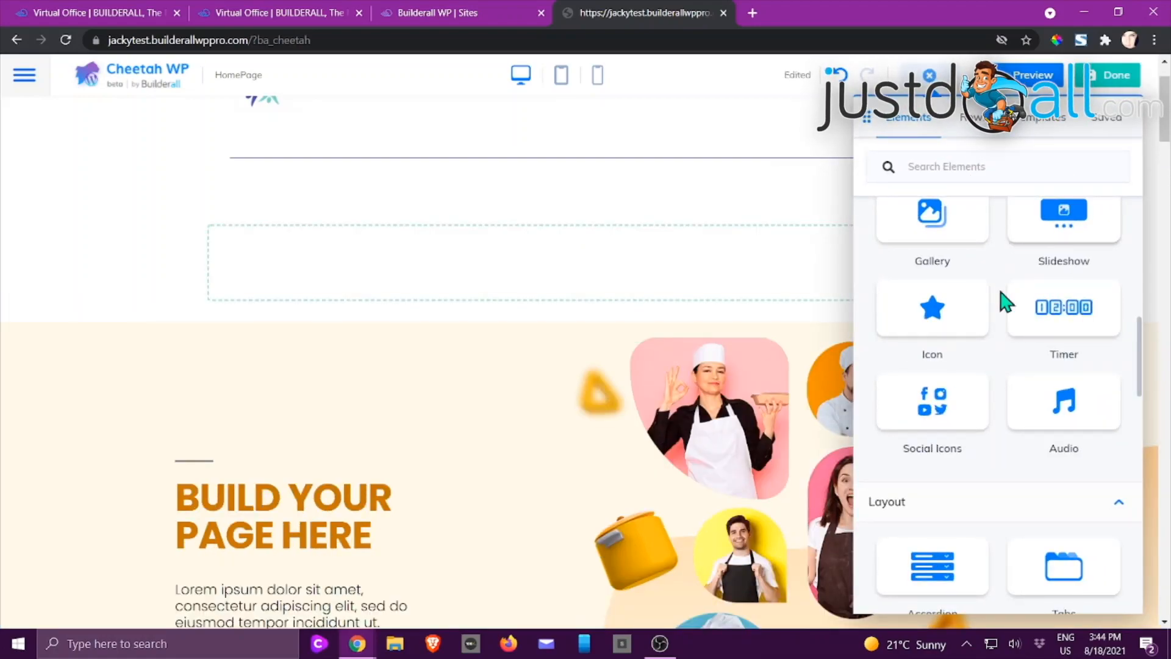
drag(946, 390, 667, 295)
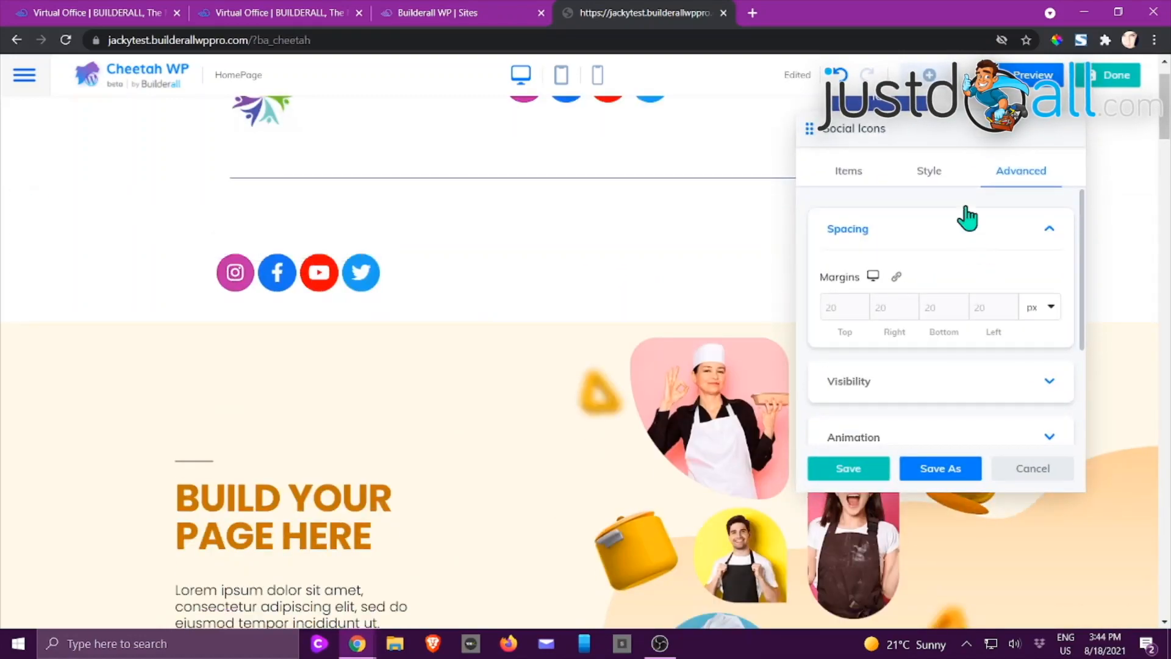
click(849, 174)
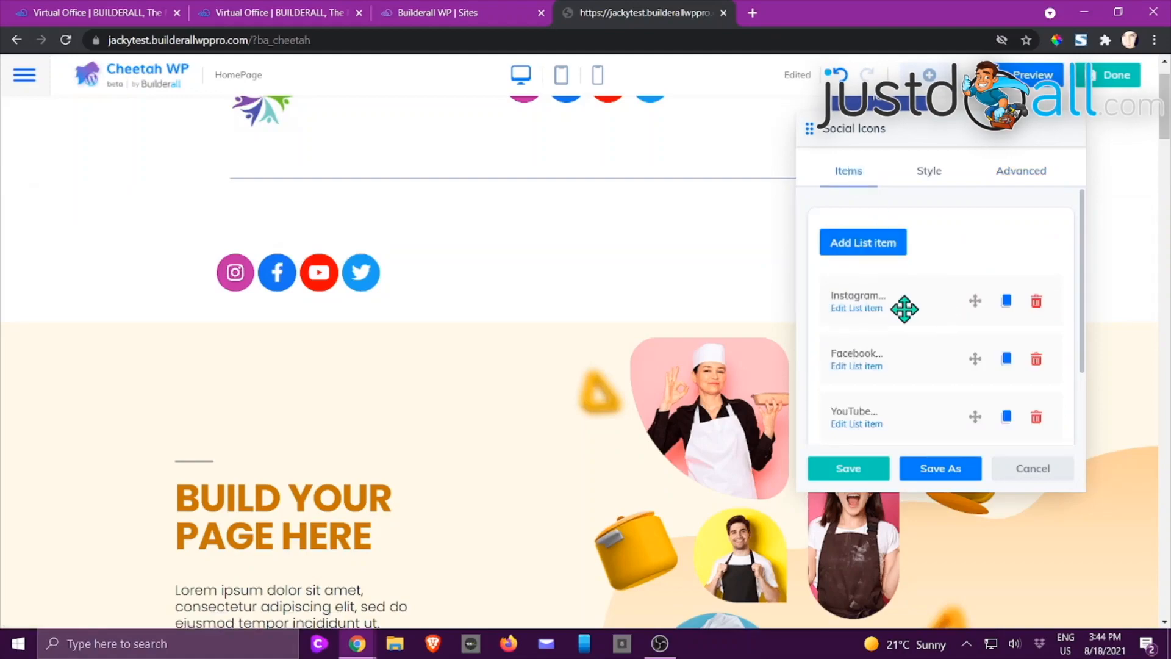
click(863, 308)
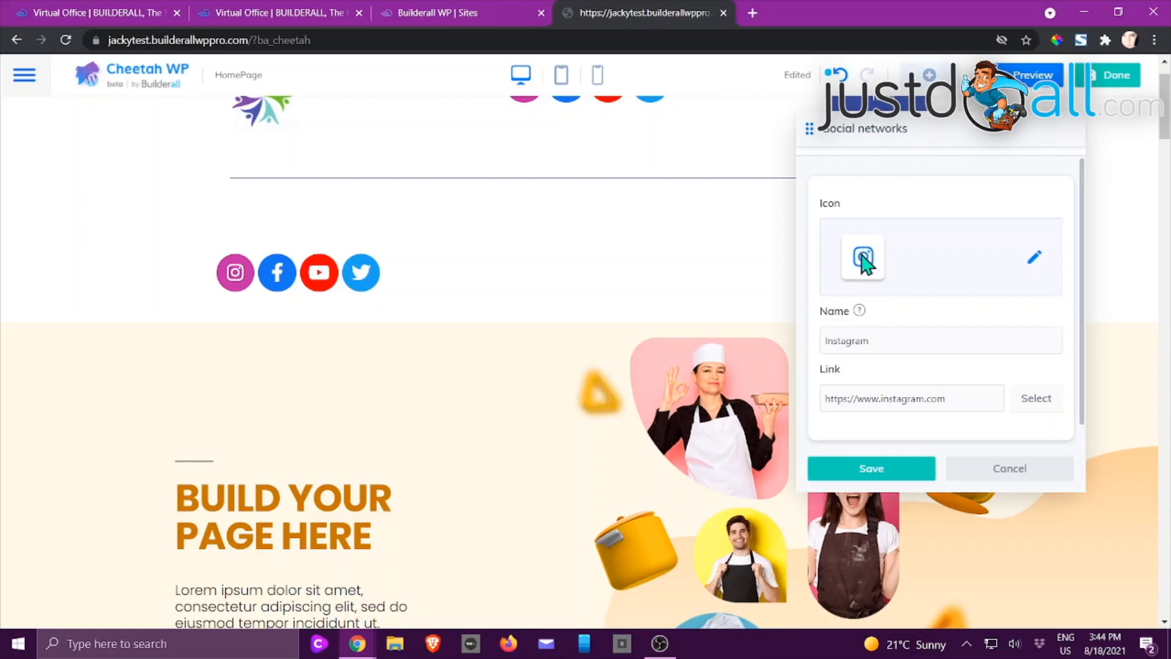
click(1000, 470)
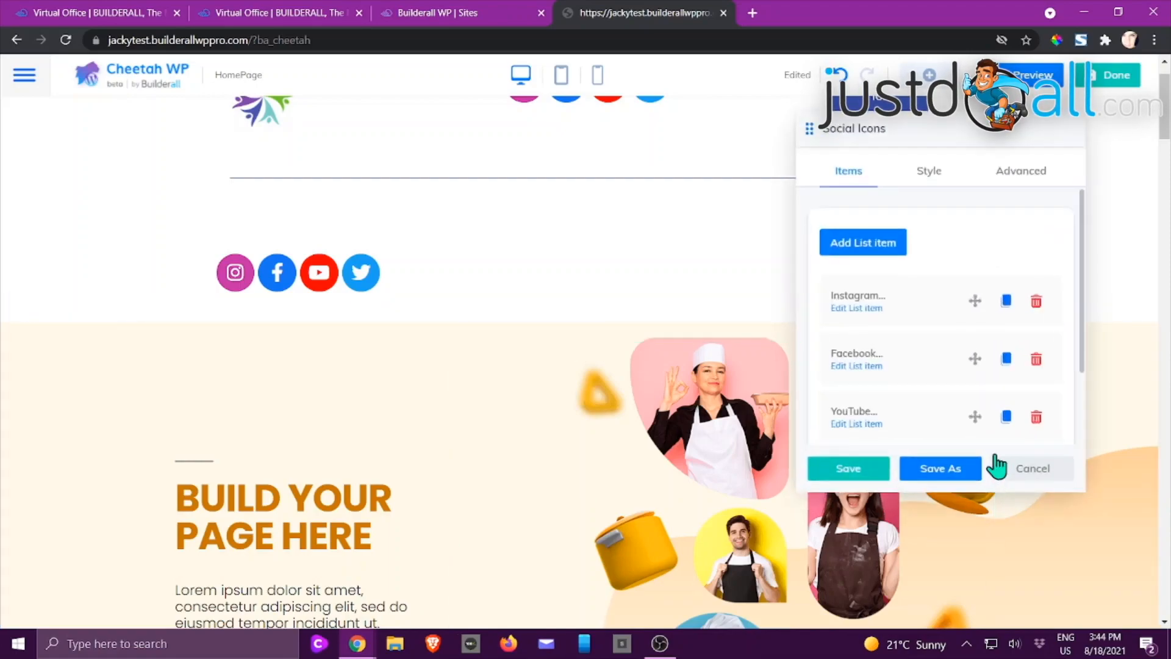
Try the Square shape on the social icons, check their advanced settings, and discard the element.
click(939, 179)
click(886, 307)
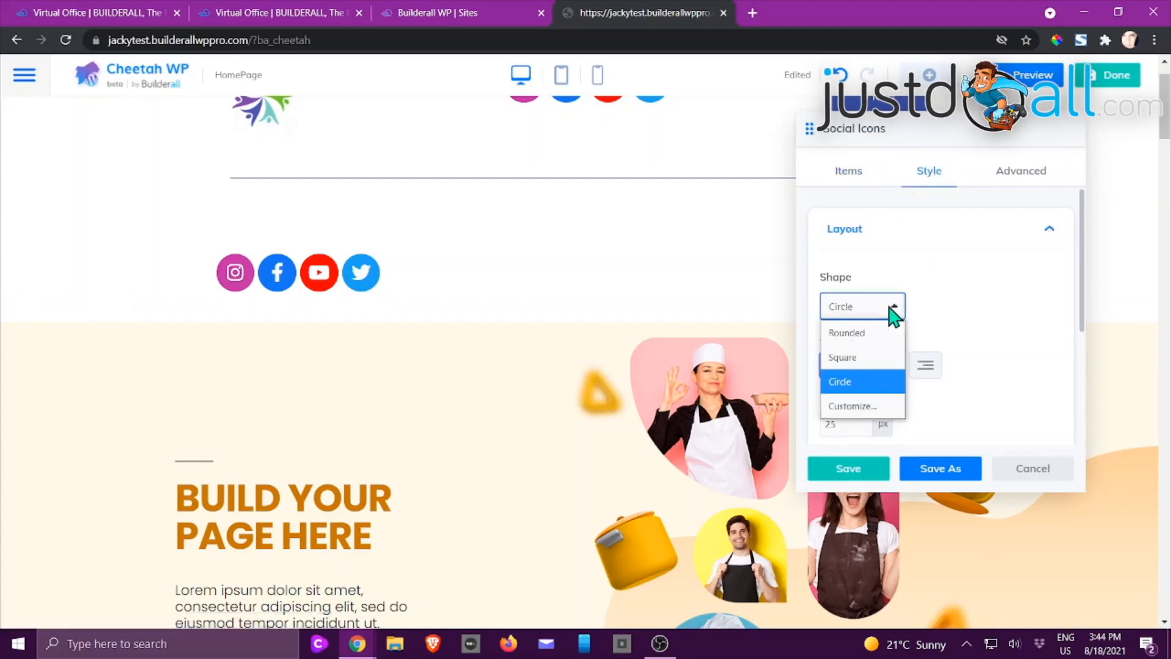
click(857, 358)
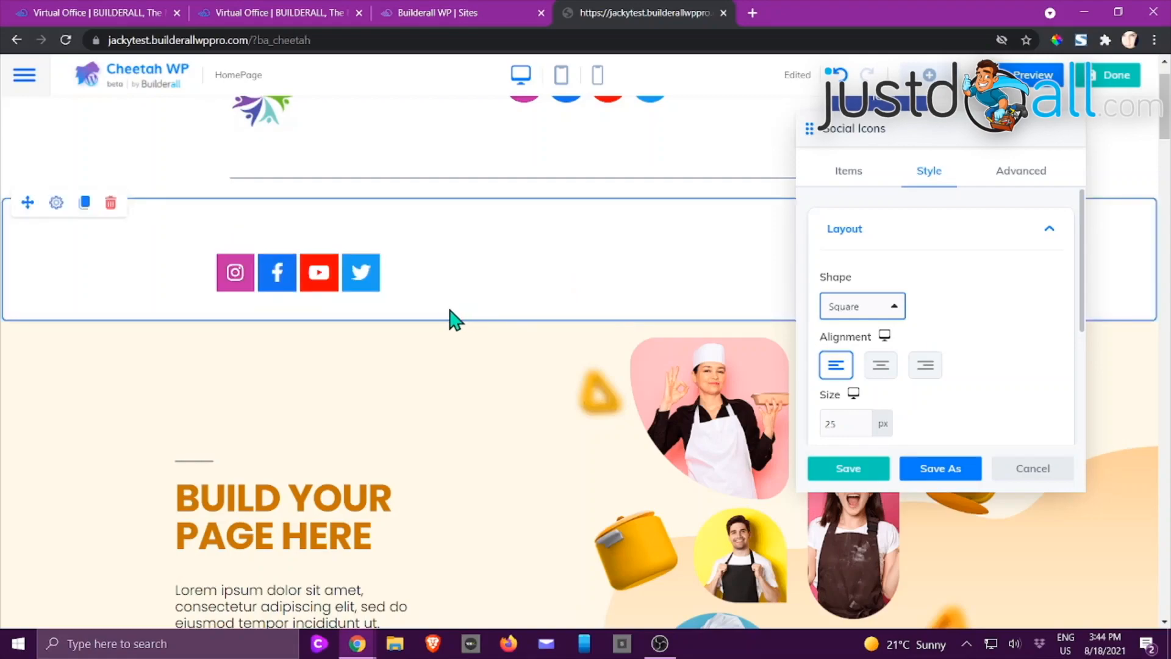
click(1015, 175)
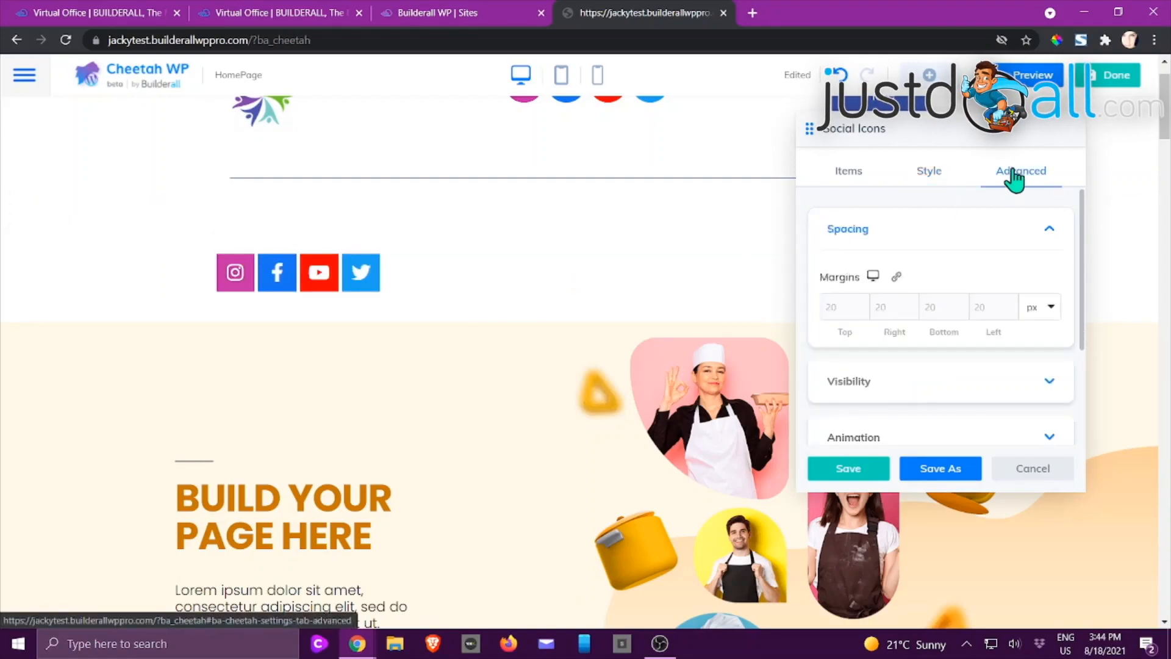
click(1033, 474)
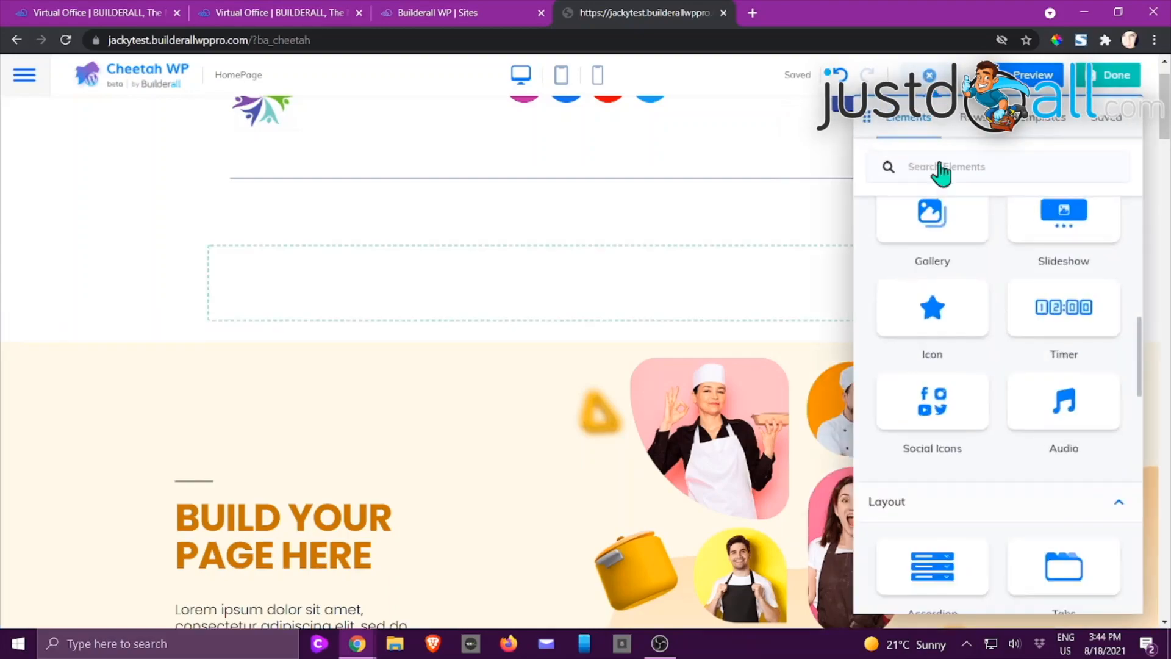
Add an Audio element to the empty row and check its audio type, keeping Media Library, and the option for adding audio files.
drag(1064, 397, 589, 315)
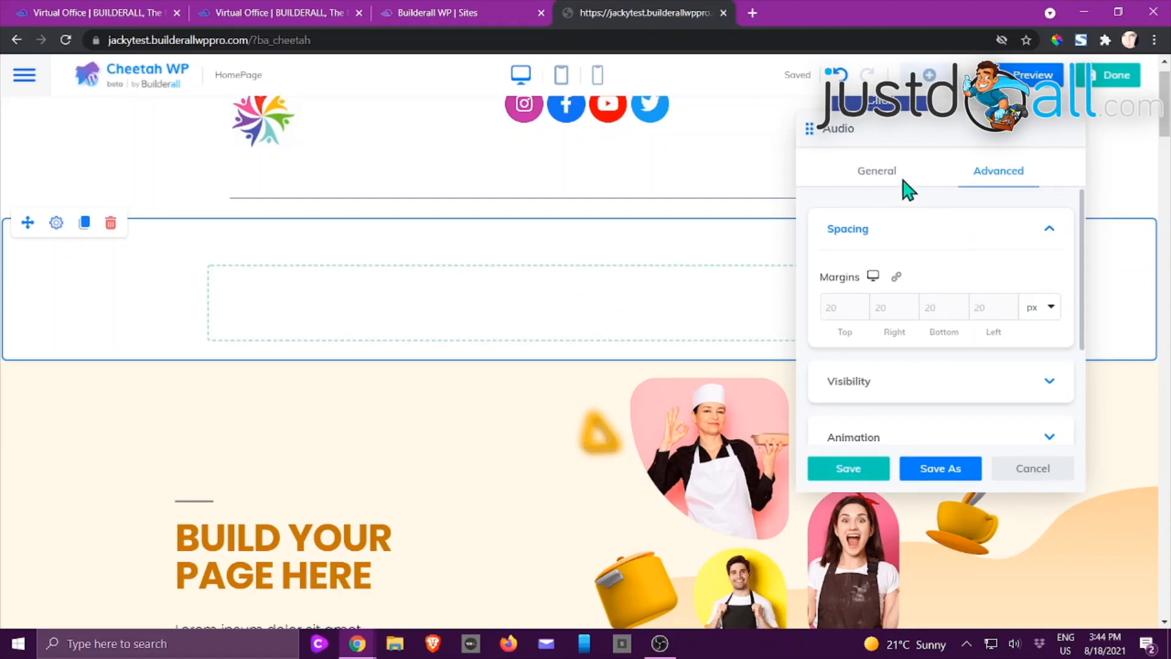
click(863, 178)
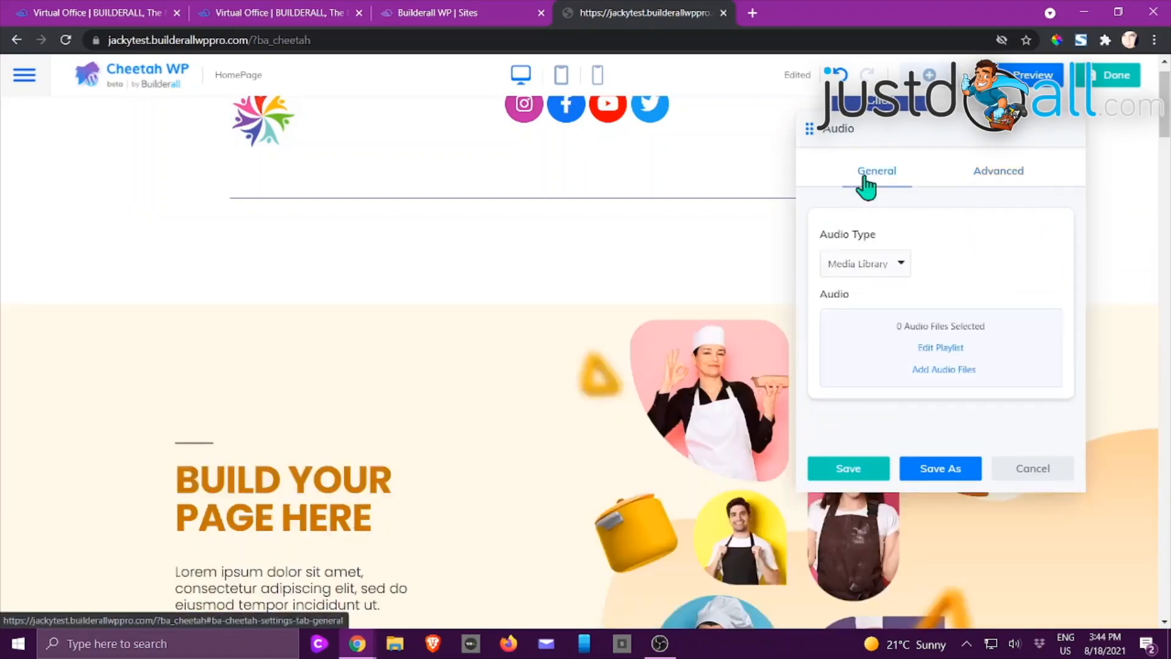
click(900, 264)
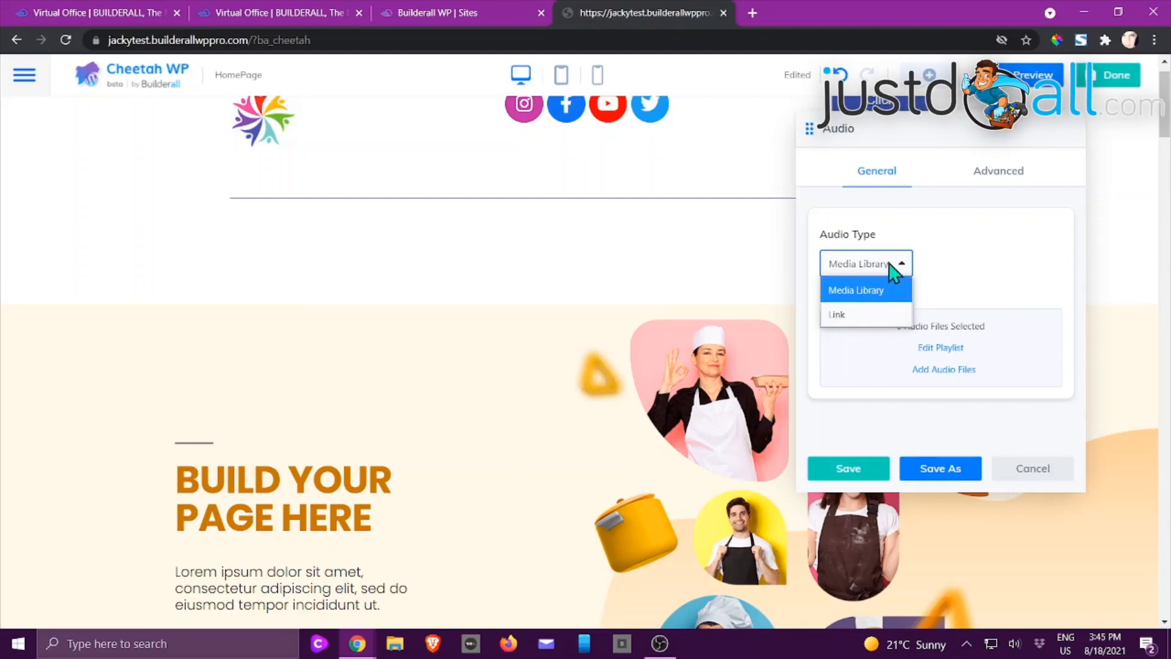
click(889, 291)
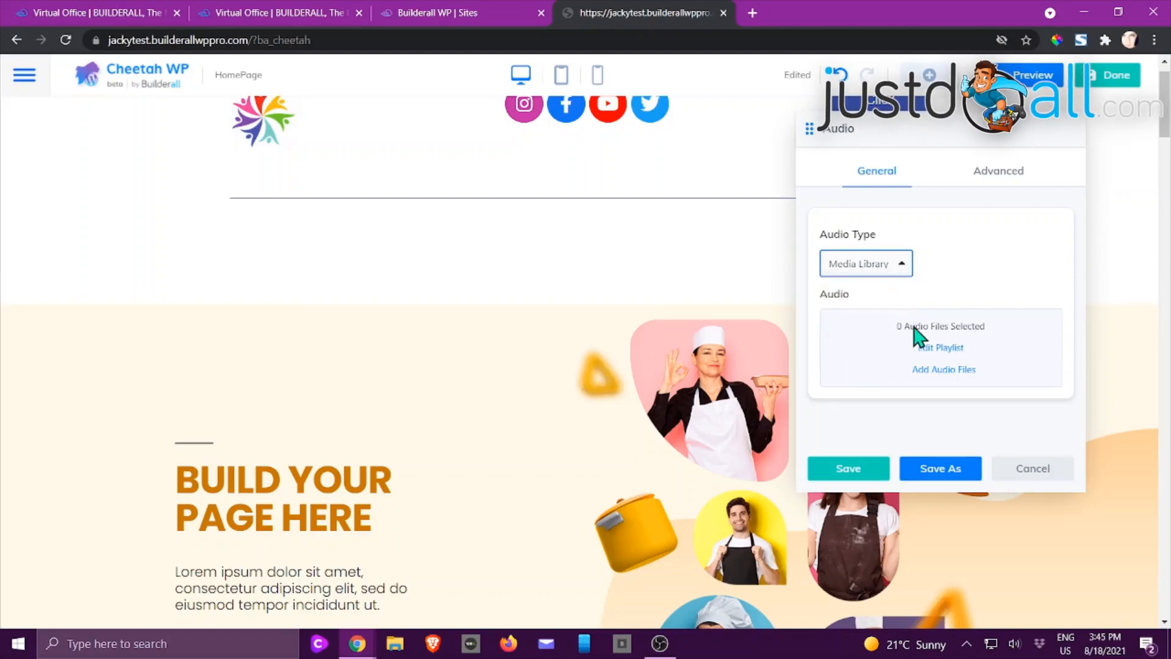
click(939, 371)
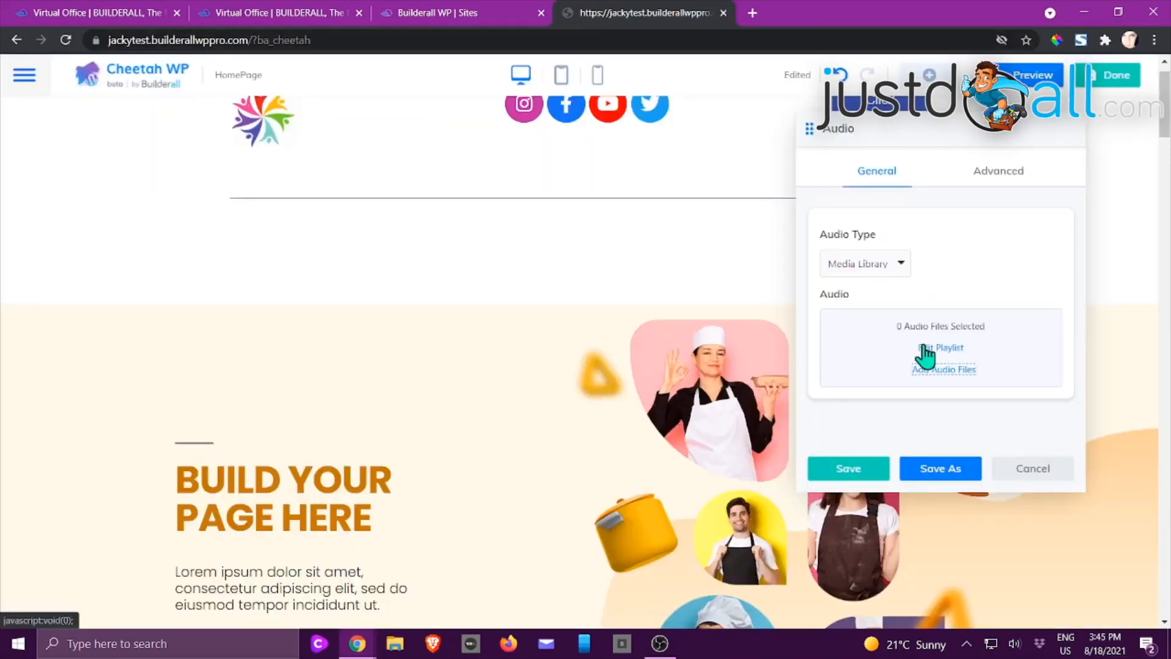
Review the audio element's advanced settings and discard the Audio element.
click(978, 173)
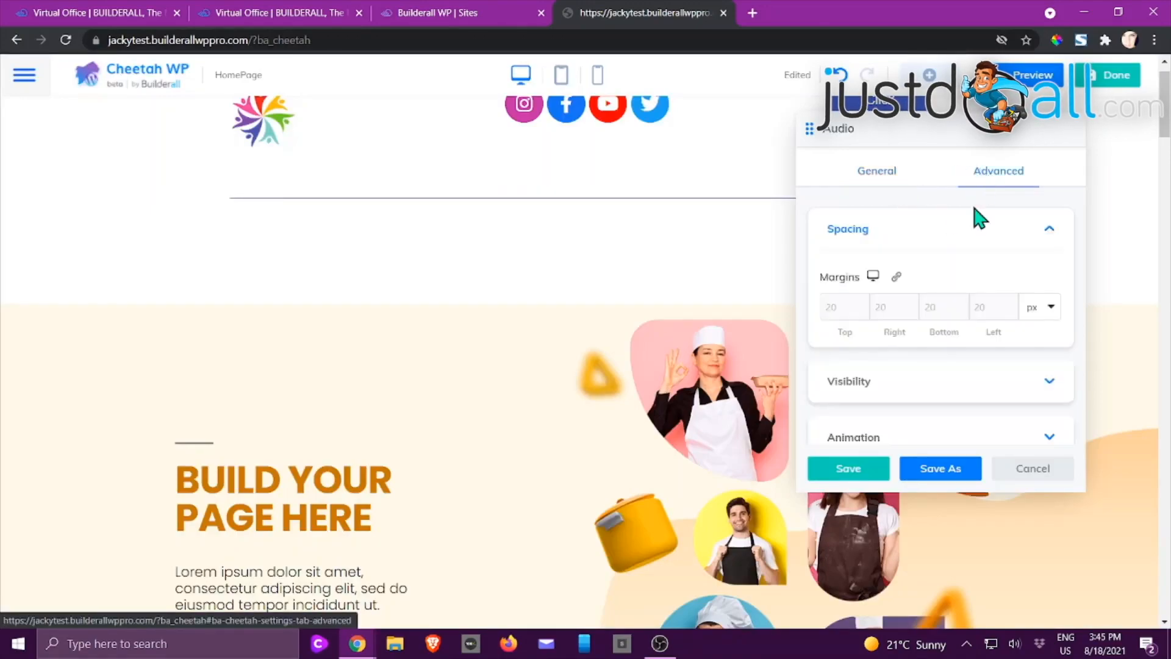
scroll(1002, 359, down, 2)
scroll(1006, 361, down, 1)
scroll(1009, 358, up, 3)
click(1041, 469)
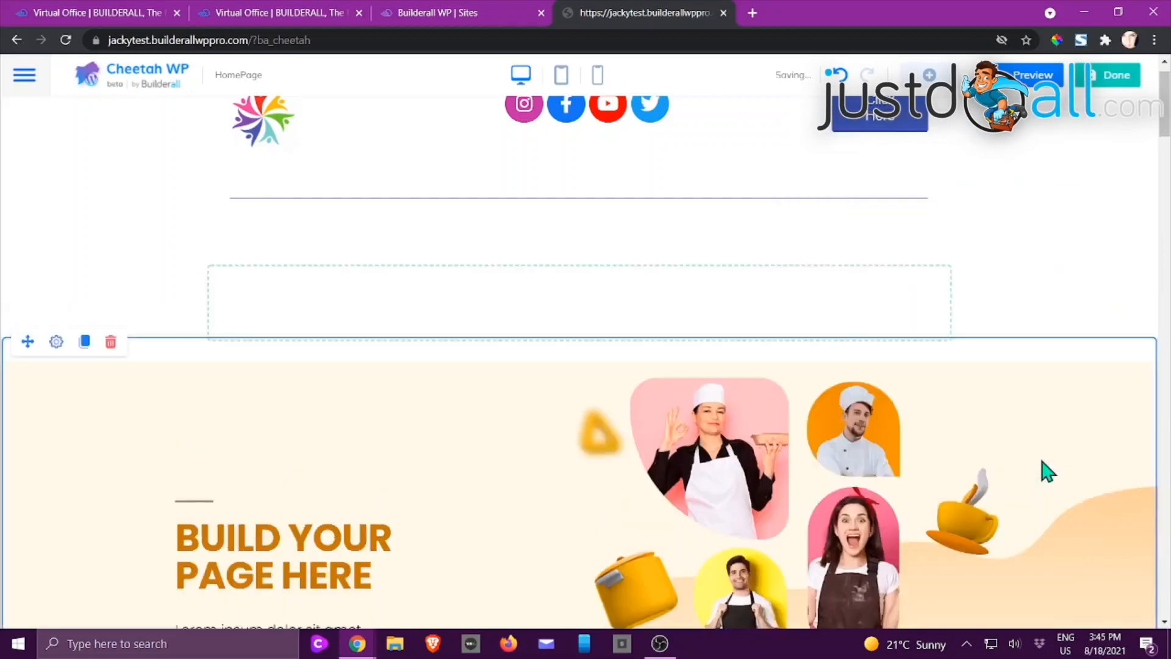
Browse the Media and Basic groups in the list of available page elements.
click(933, 75)
scroll(1060, 284, up, 3)
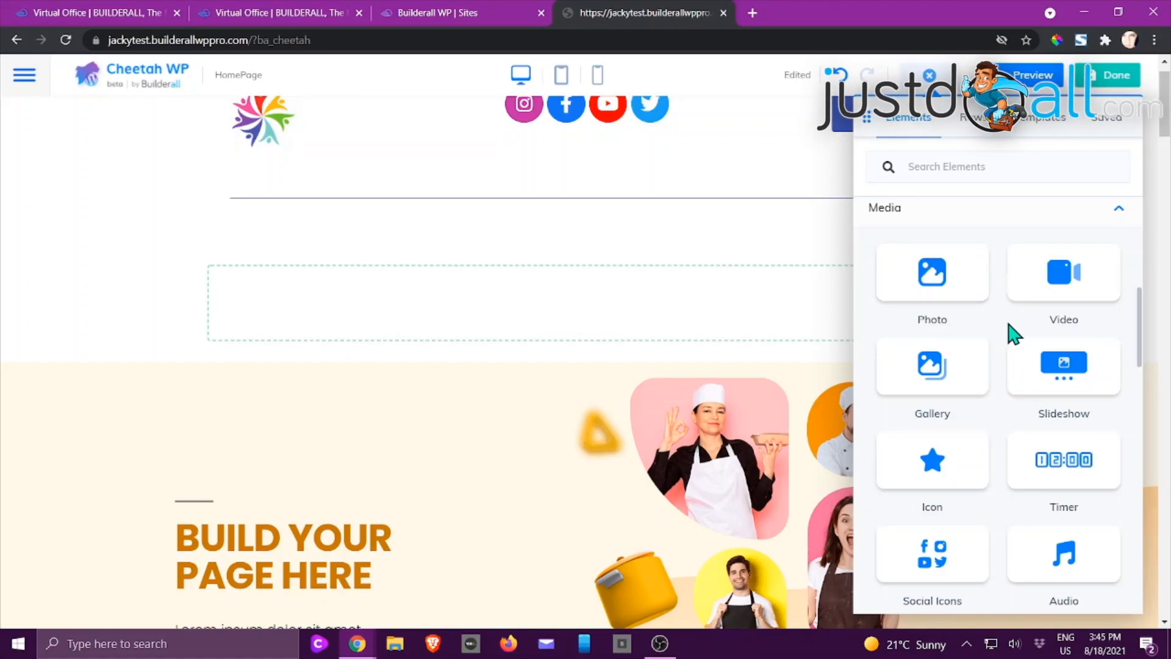
key(alt+Tab)
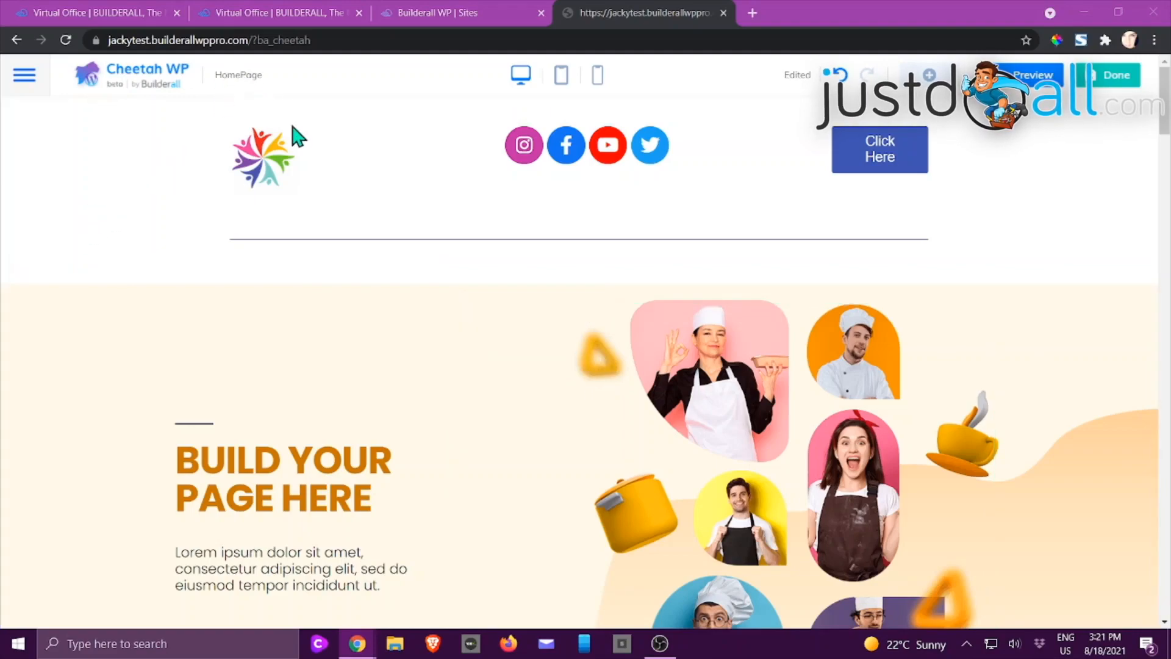
click(938, 88)
scroll(972, 251, up, 3)
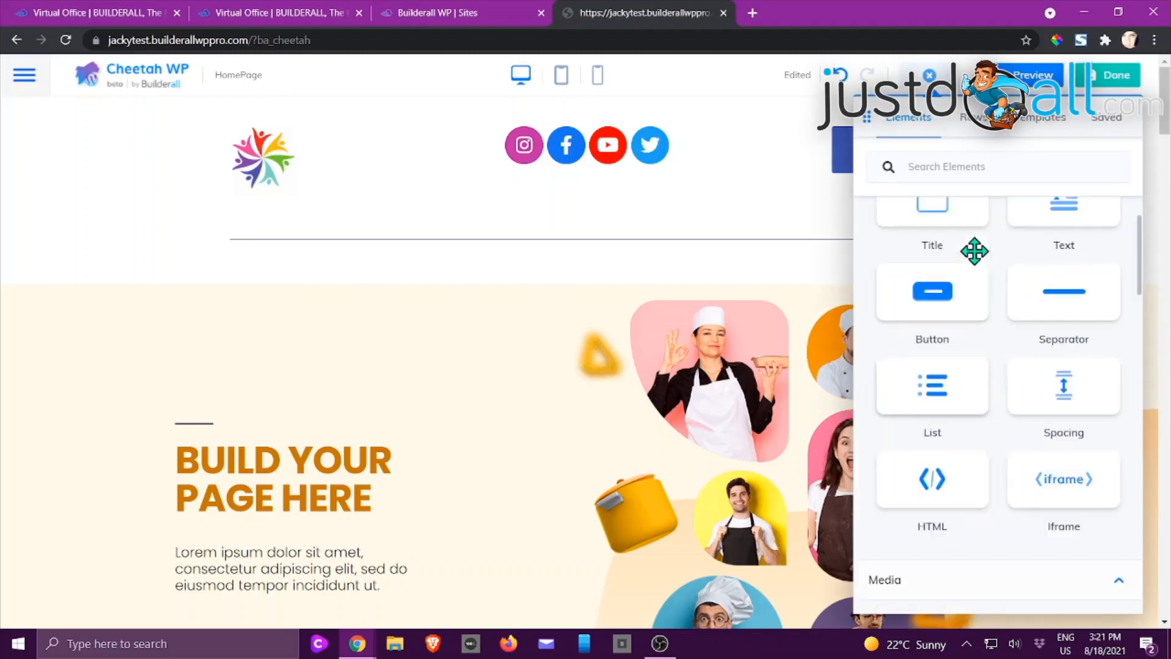
scroll(973, 251, down, 1)
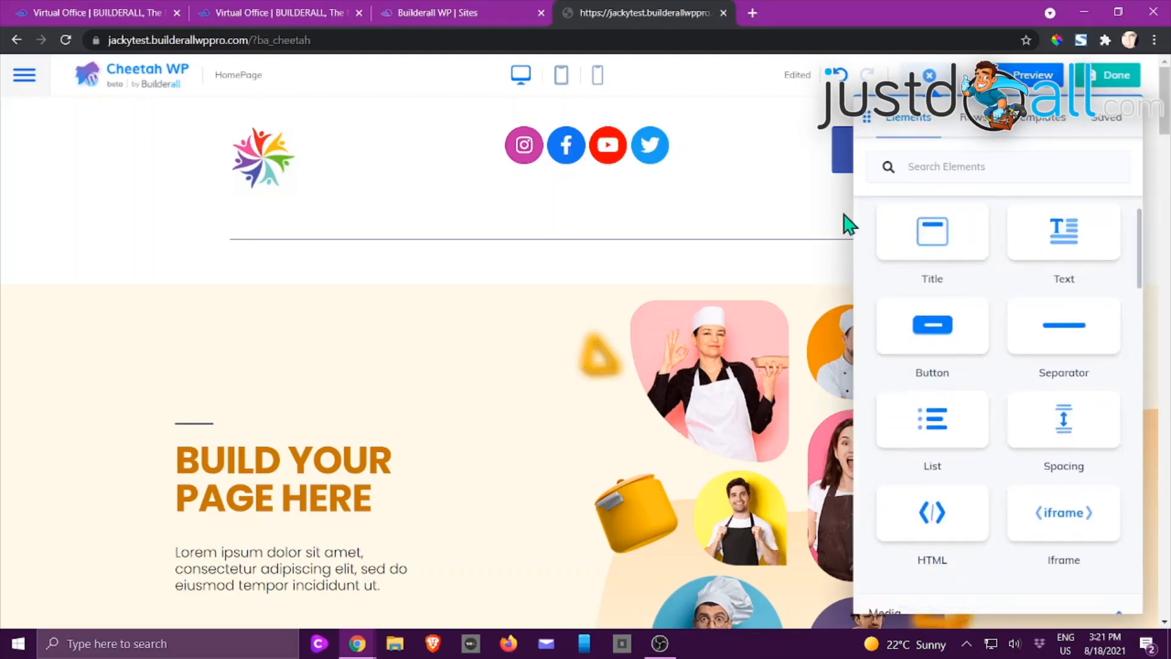
scroll(1092, 249, up, 1)
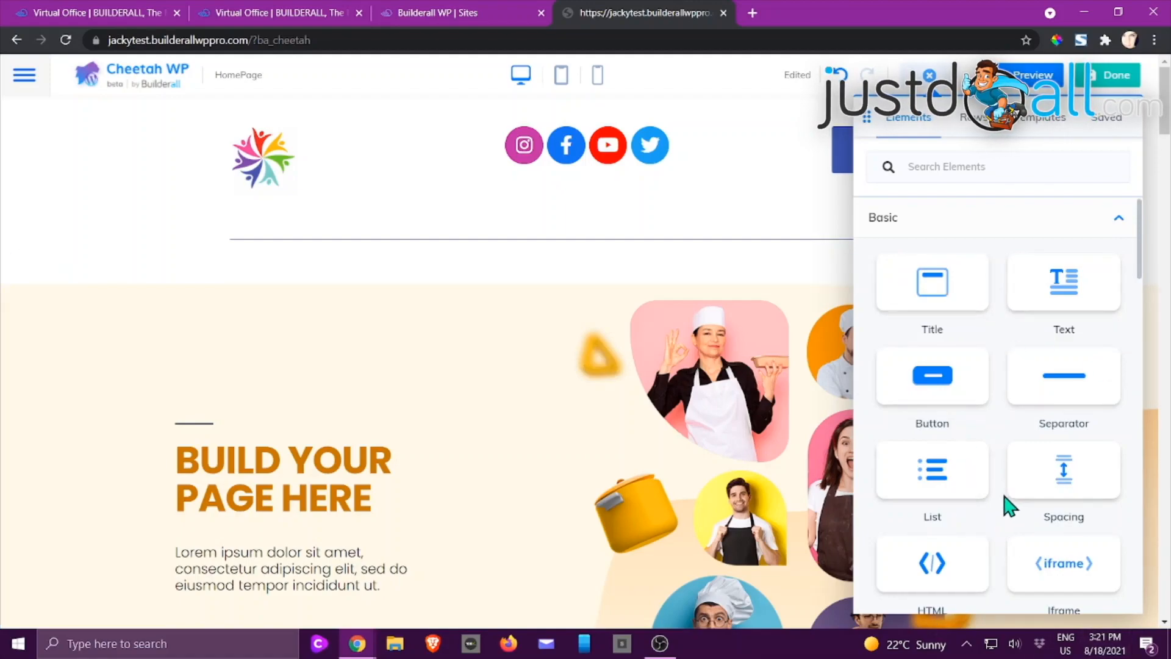
Check the hero photo's general settings and the "BUILD YOUR PAGE HERE" heading's content settings, and close them without saving.
click(740, 405)
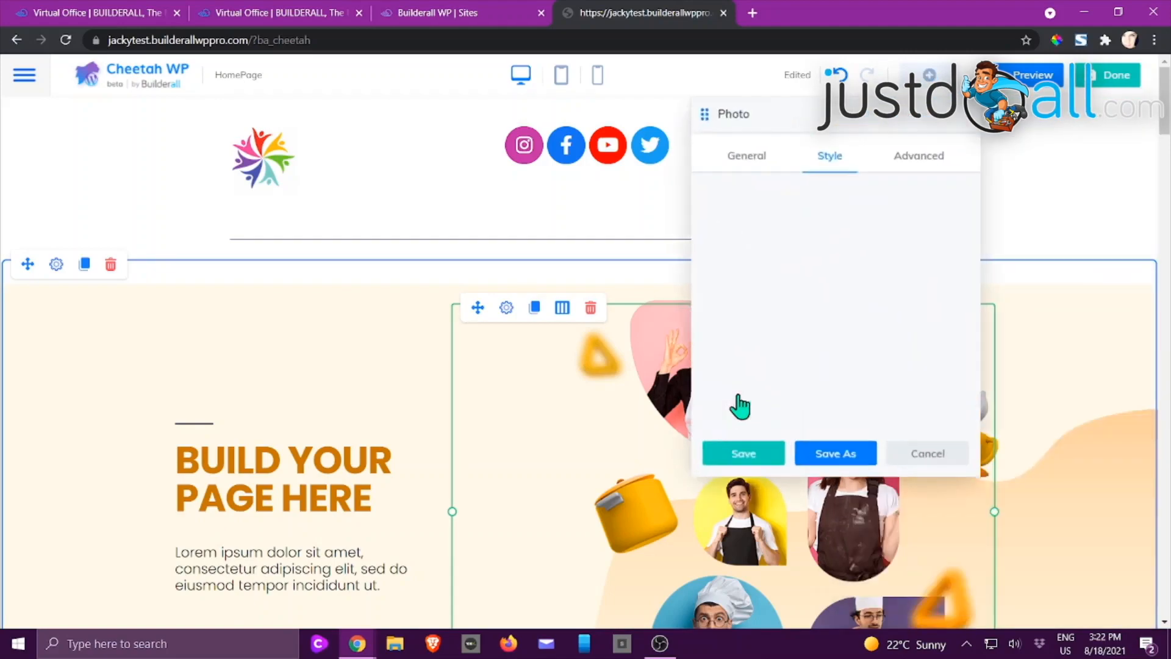
click(747, 159)
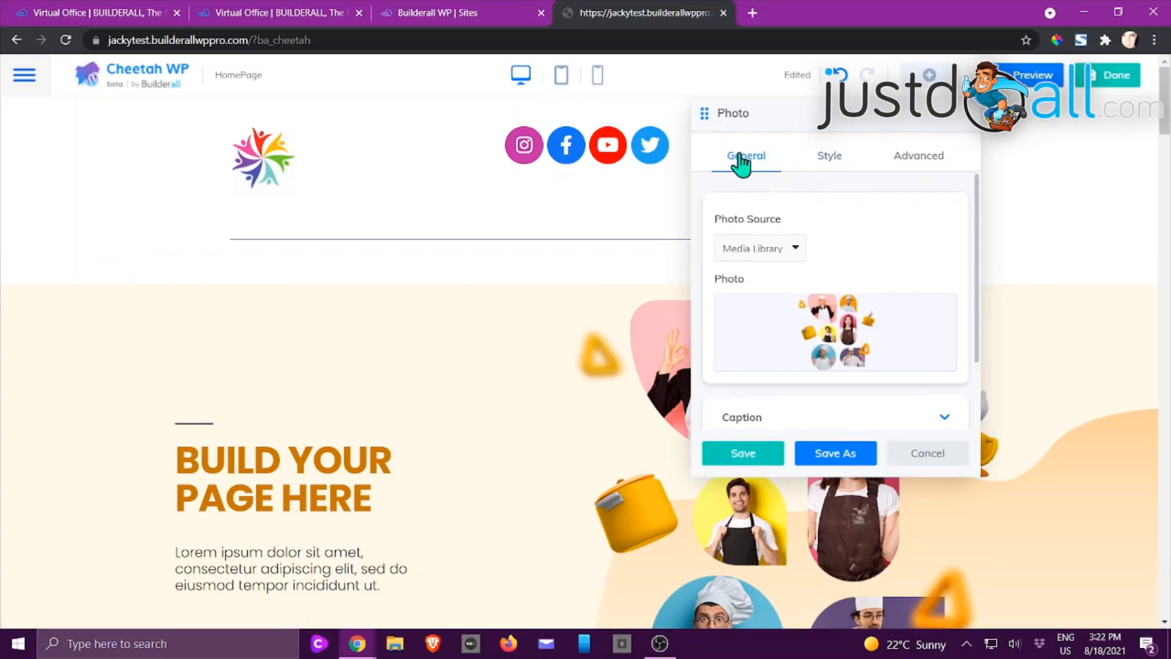
click(271, 475)
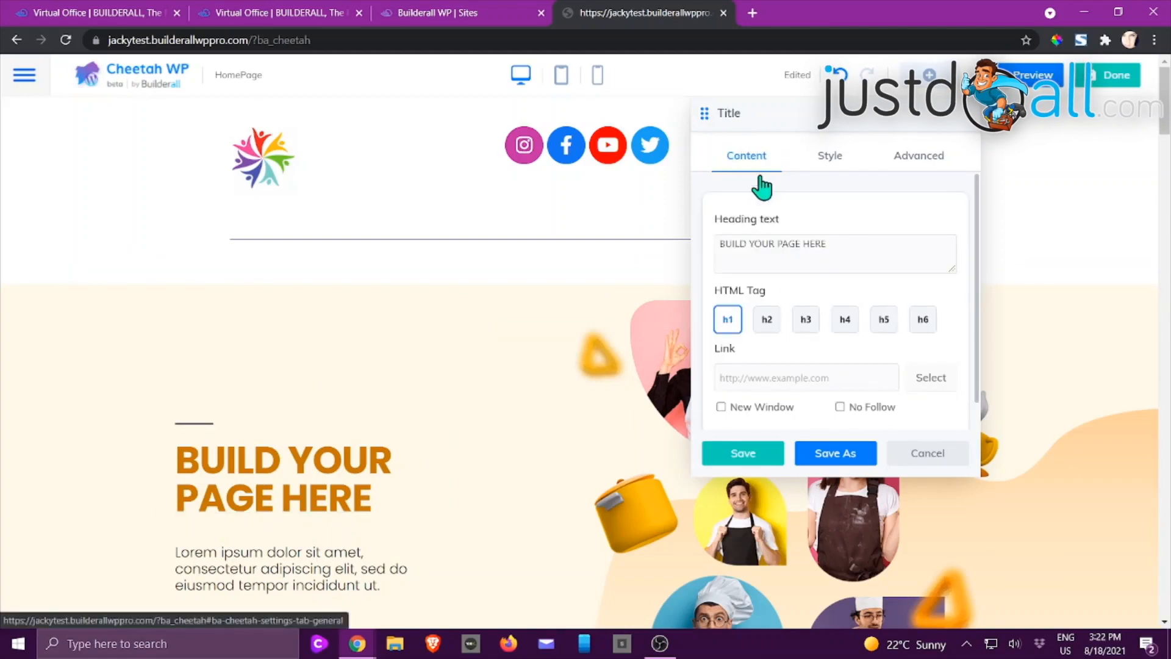
click(939, 458)
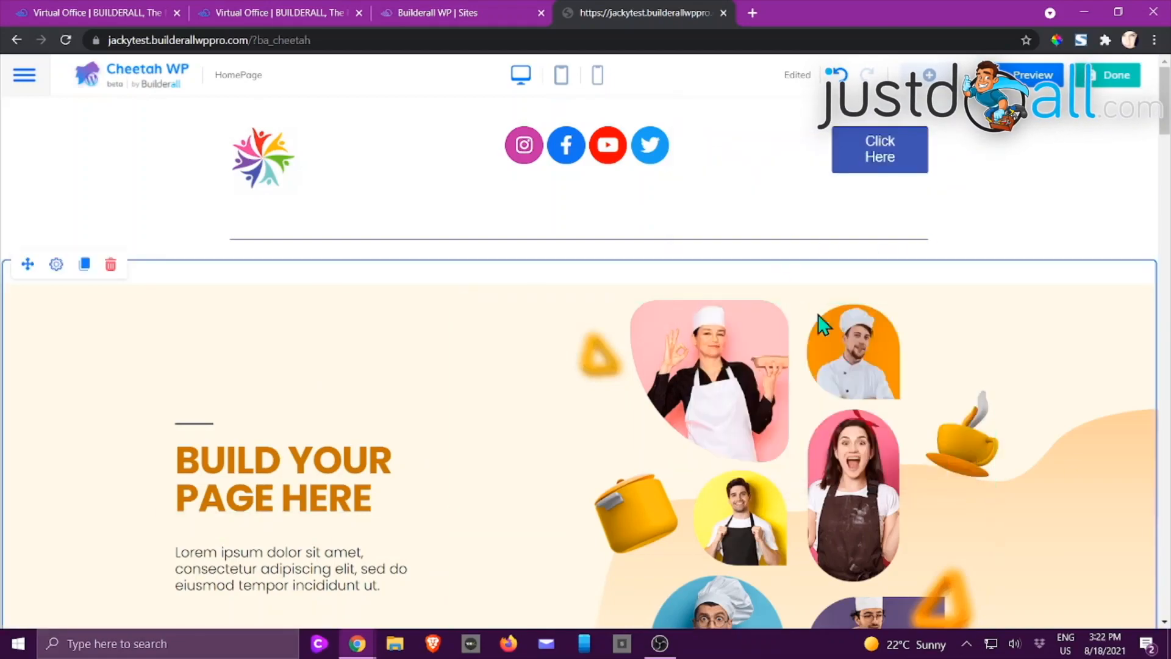
Add a Title element in a new row between the header and the hero section and check its heading text field.
click(929, 76)
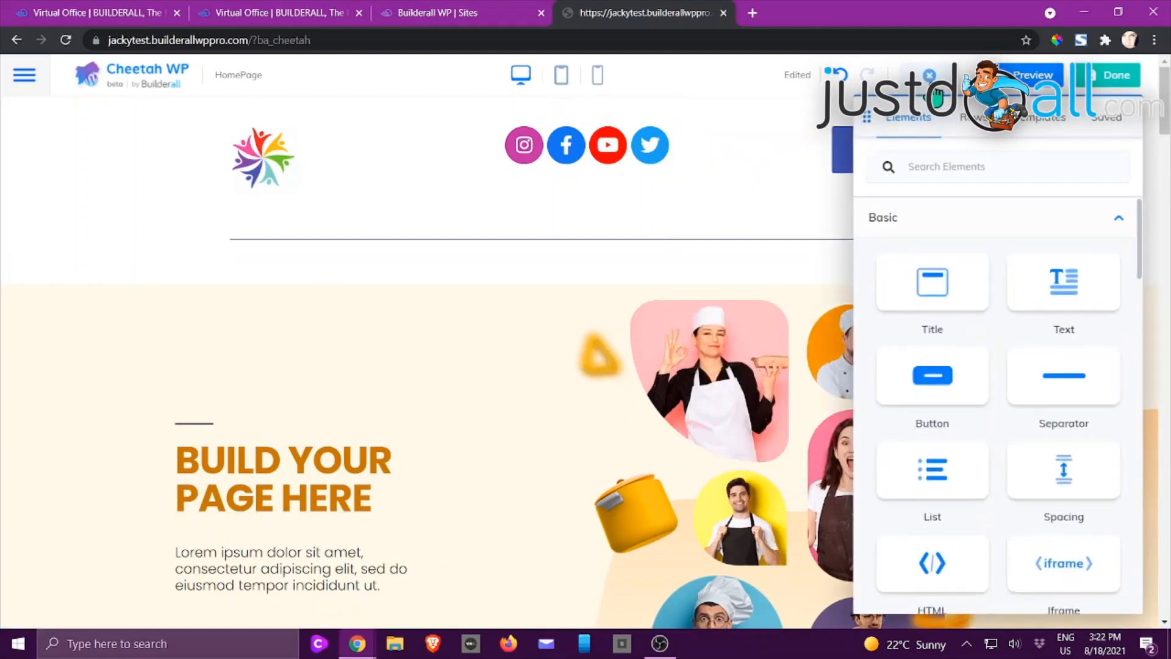
drag(899, 338, 531, 321)
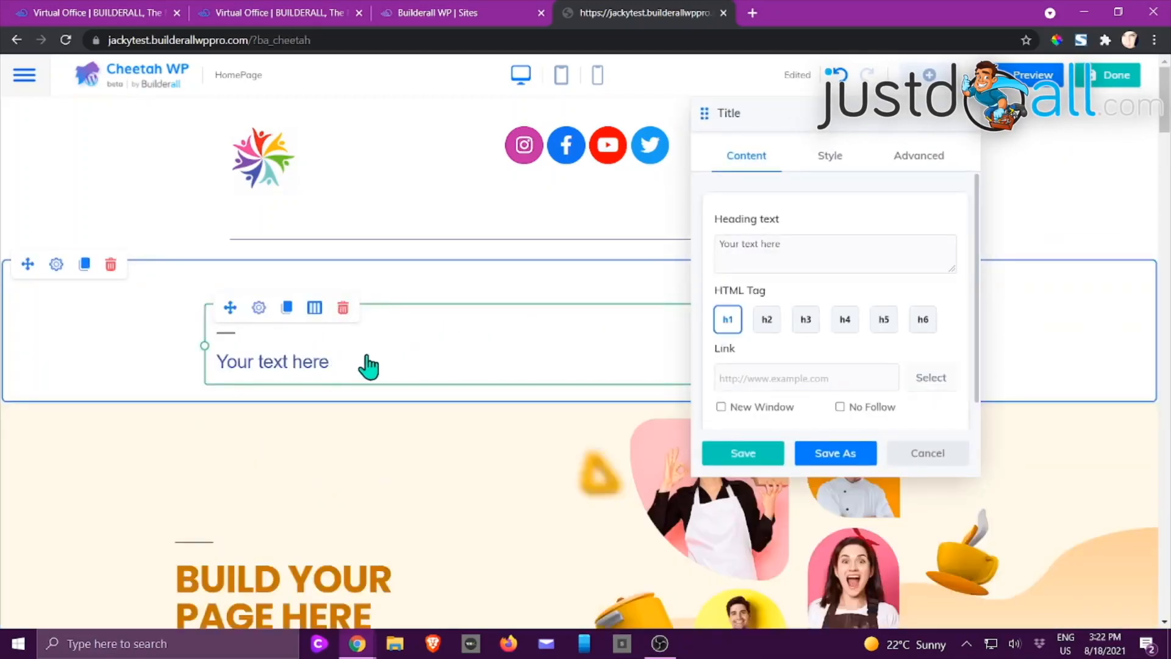
click(811, 245)
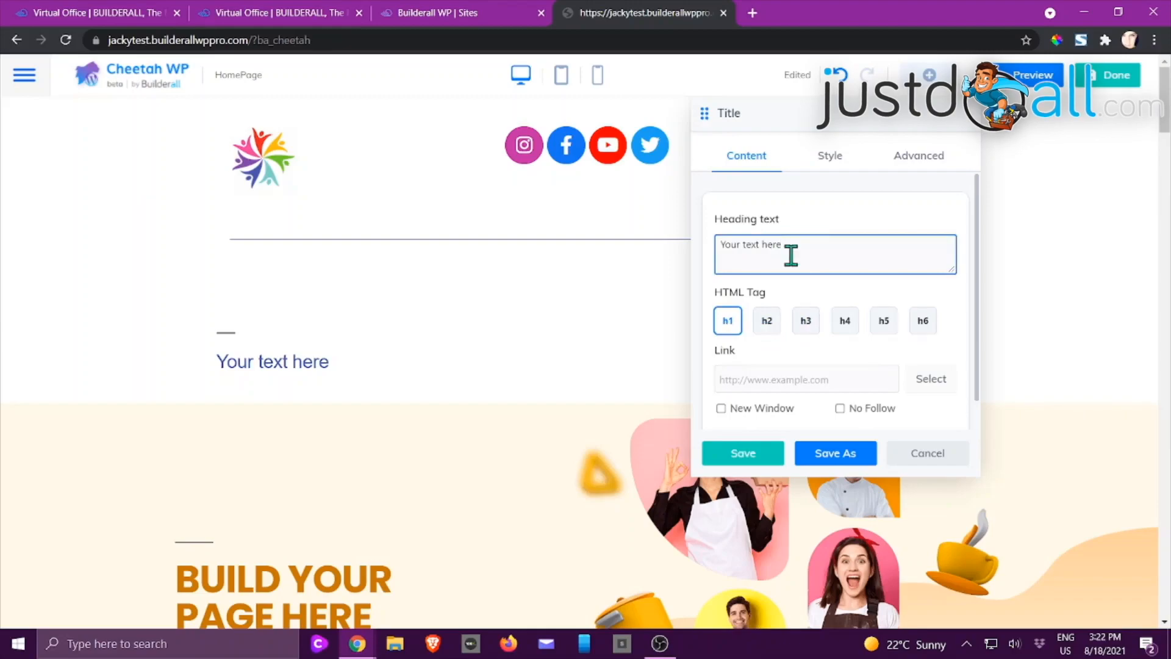
Try the h2 and h3 HTML tags on the new title, return to h1, and check the link options.
click(767, 321)
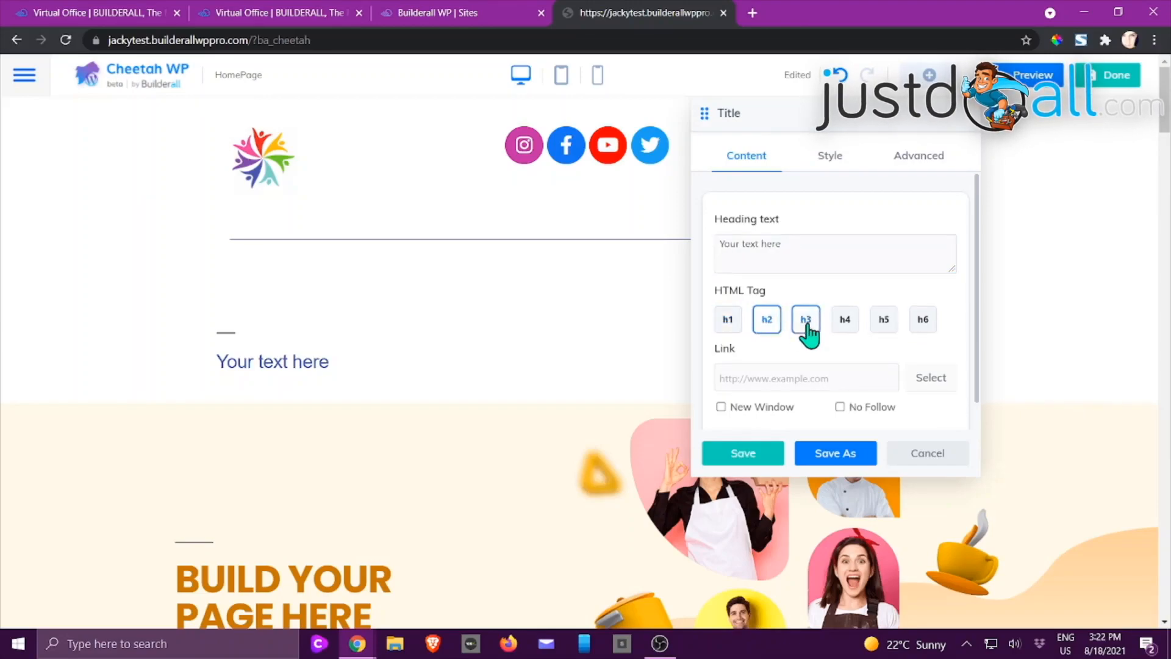
click(806, 329)
click(729, 326)
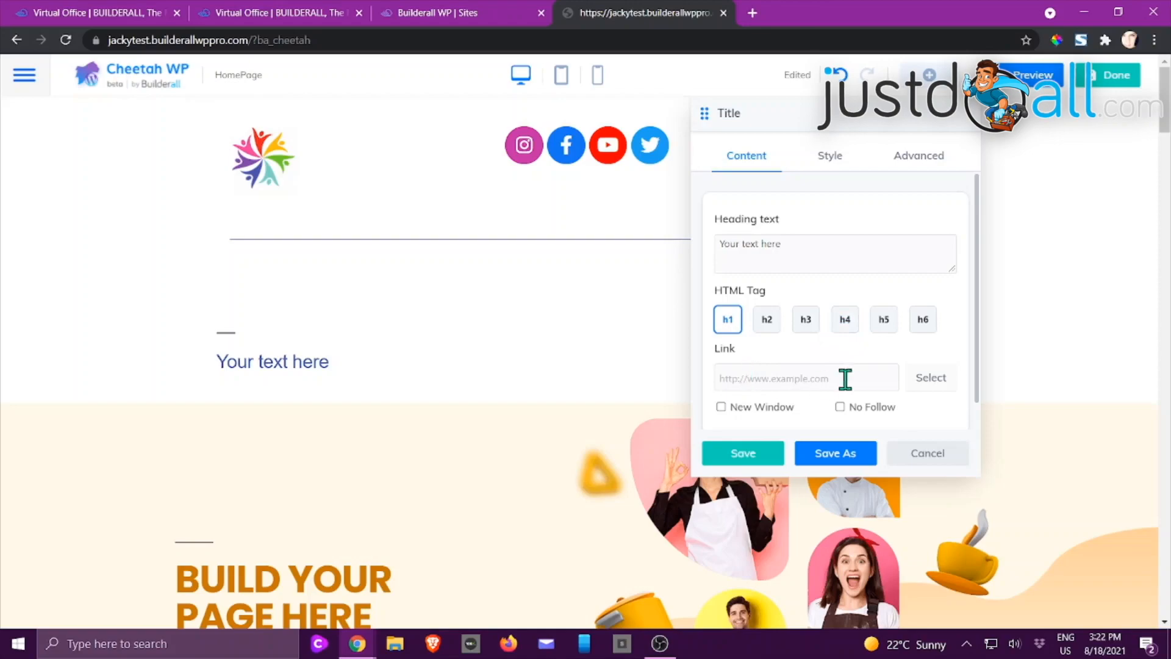
scroll(866, 374, down, 1)
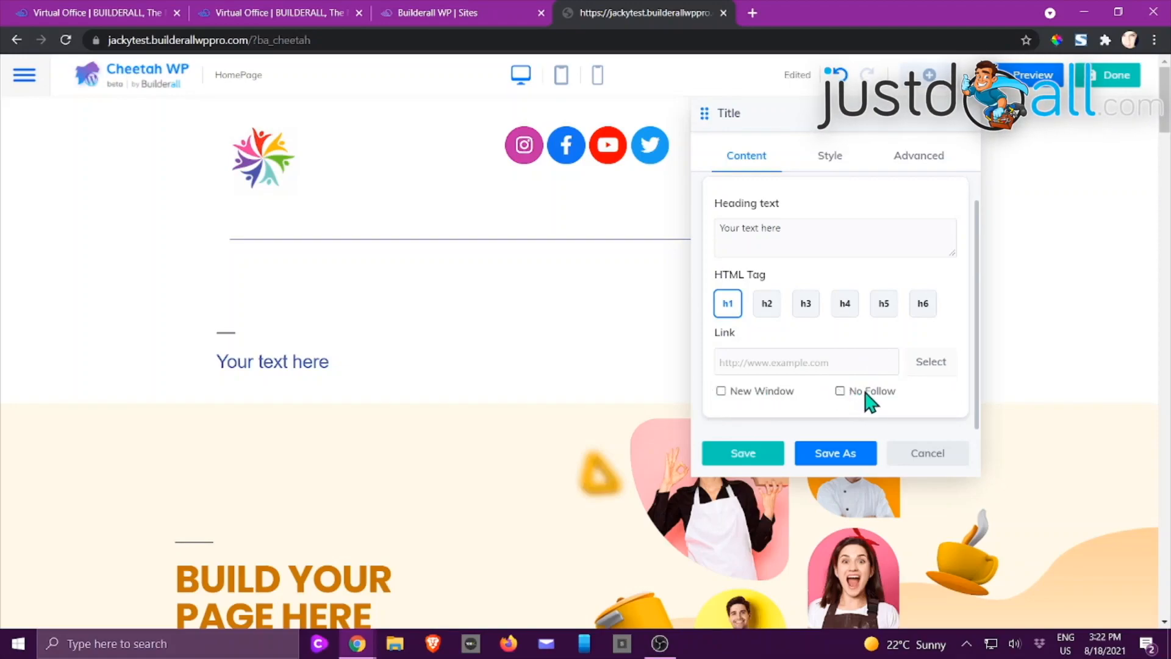
scroll(848, 349, up, 1)
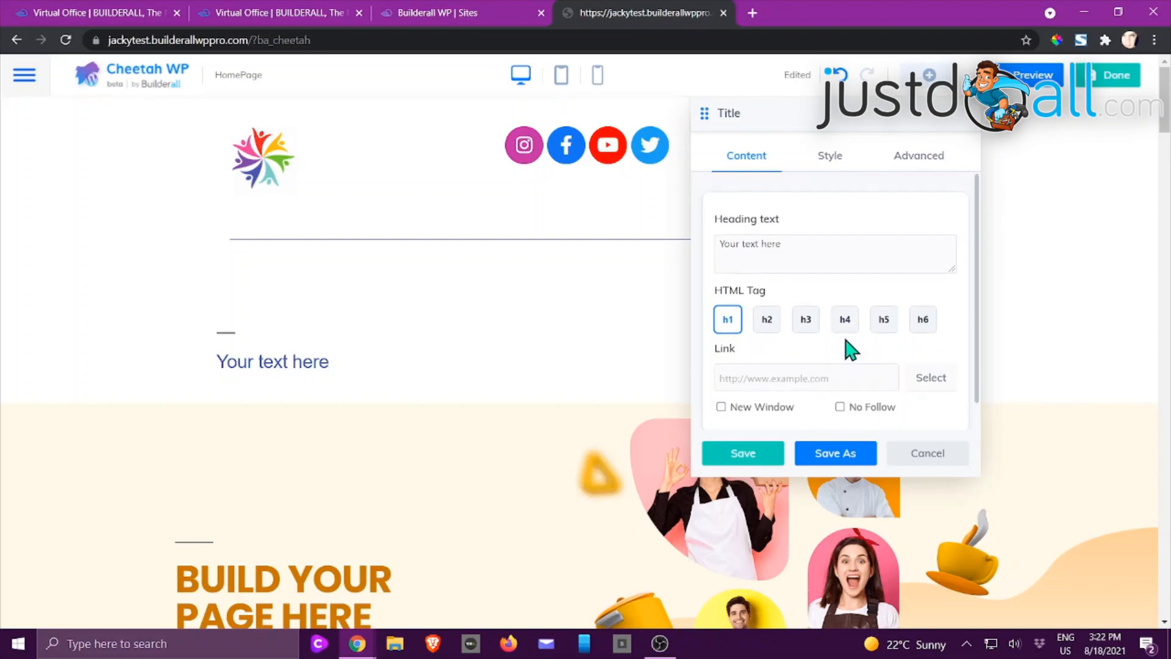
Review the title's style settings, covering color, font, alignment, style and spacing, and text shadow.
click(830, 157)
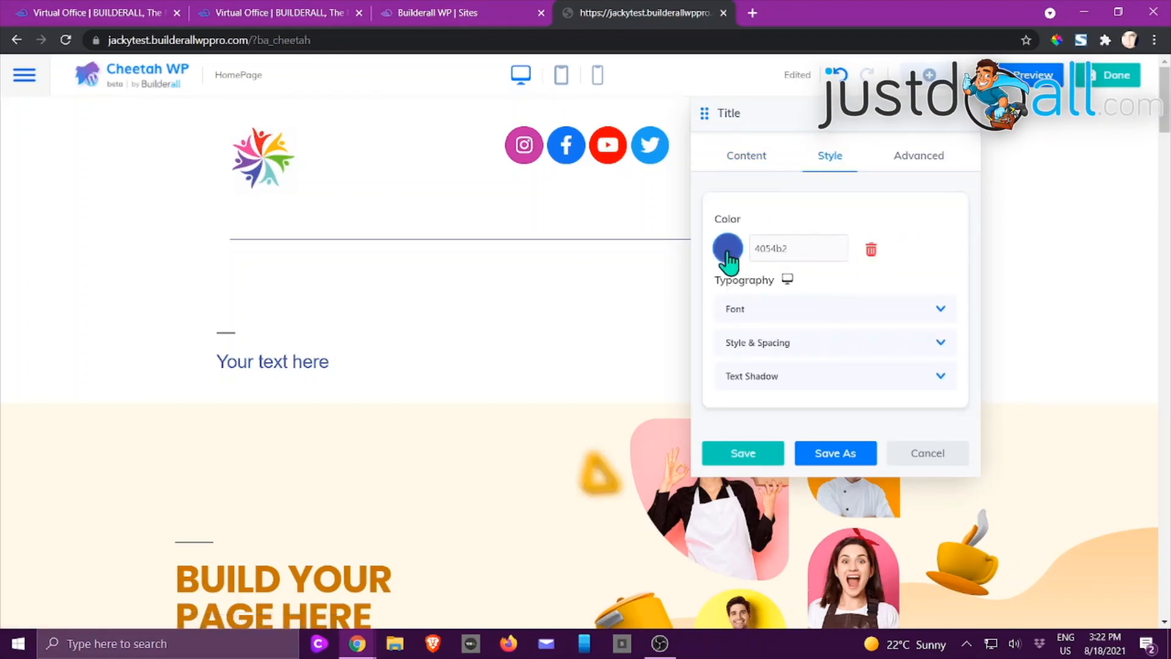
click(735, 311)
scroll(777, 353, down, 2)
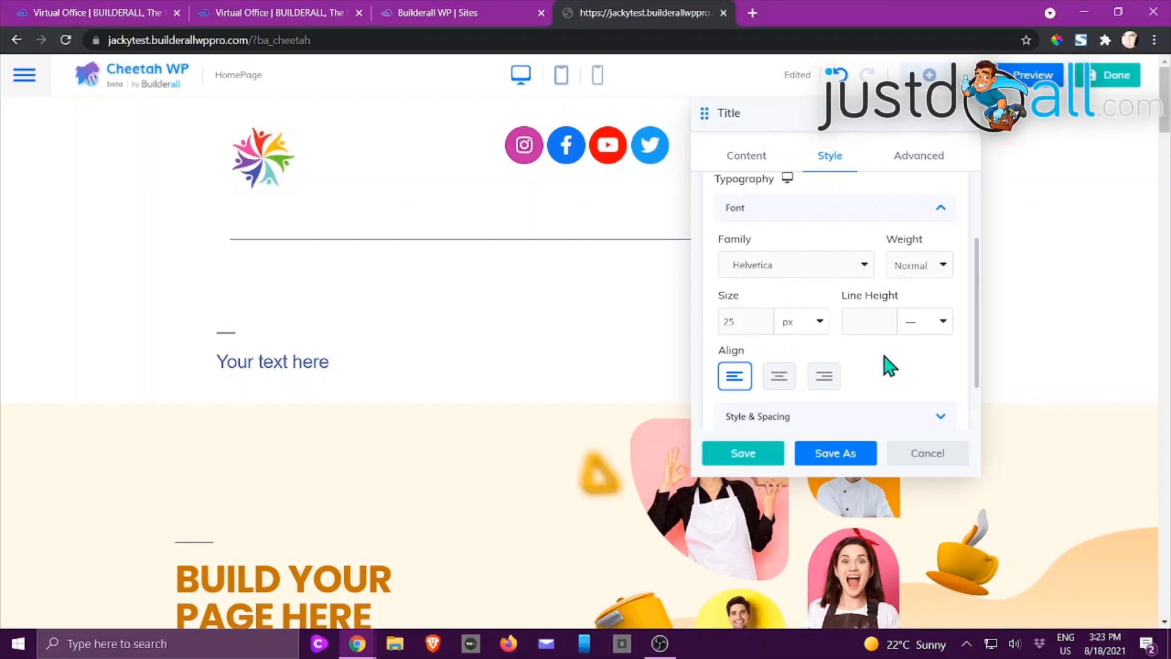
scroll(881, 321, down, 1)
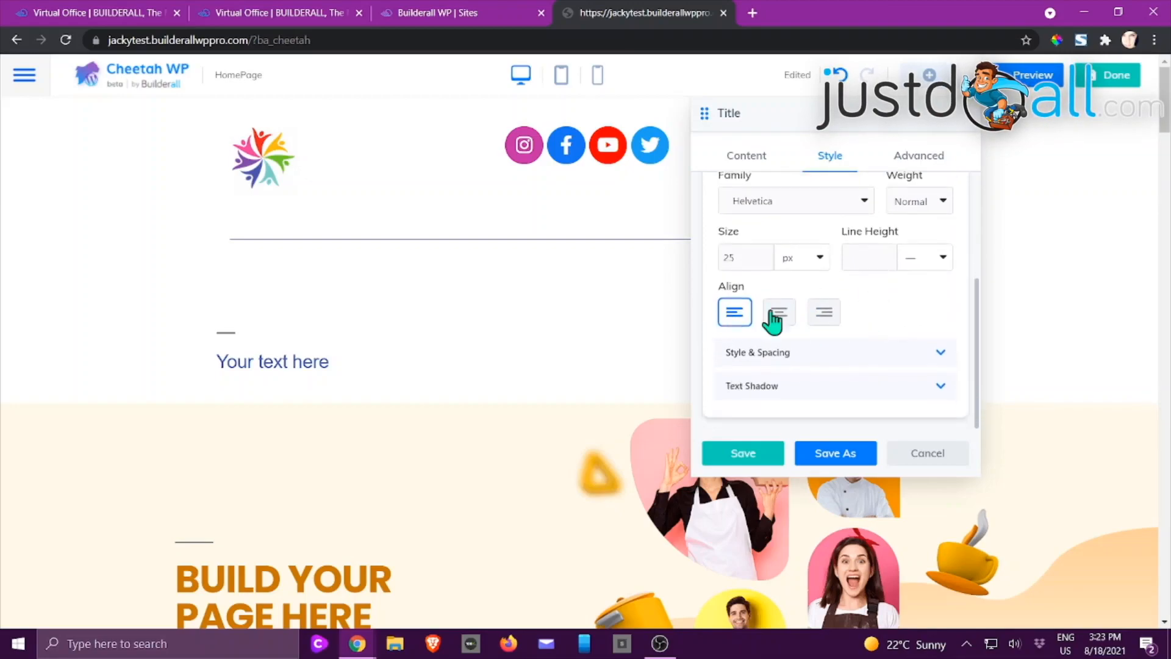
click(771, 360)
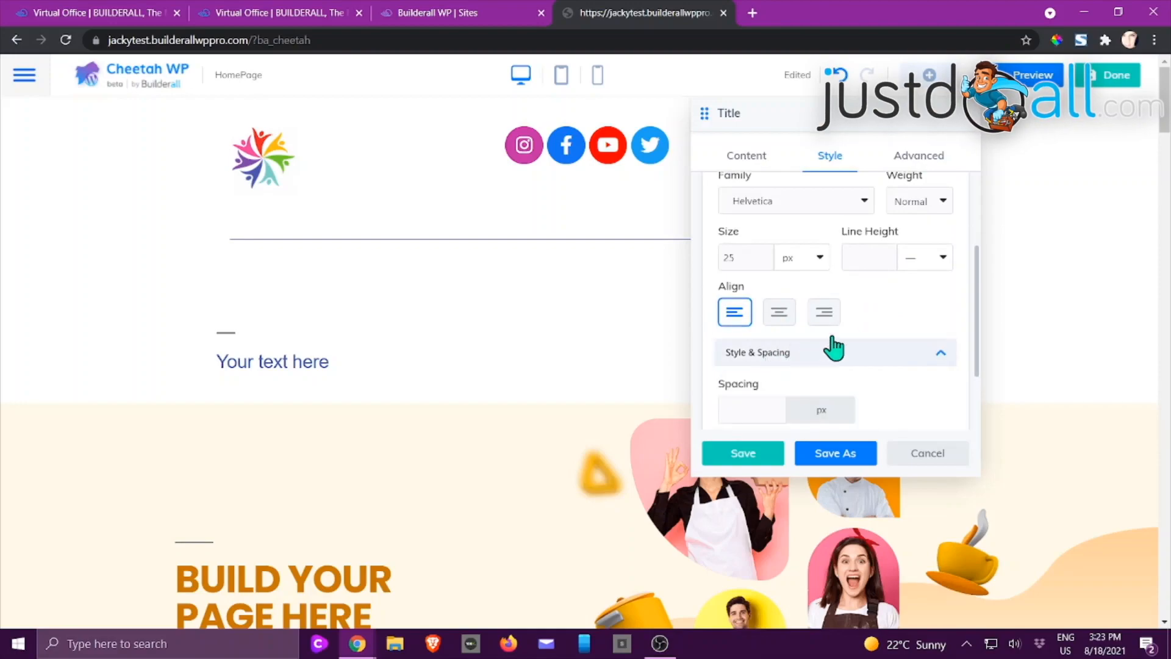
scroll(842, 342, down, 3)
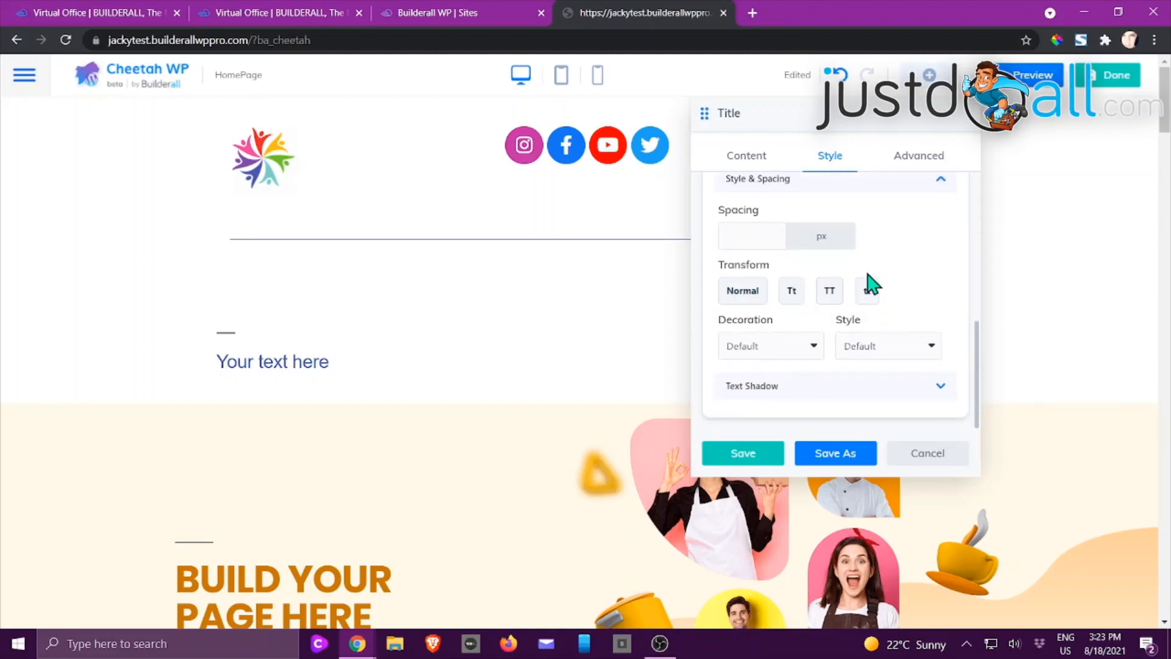
click(776, 387)
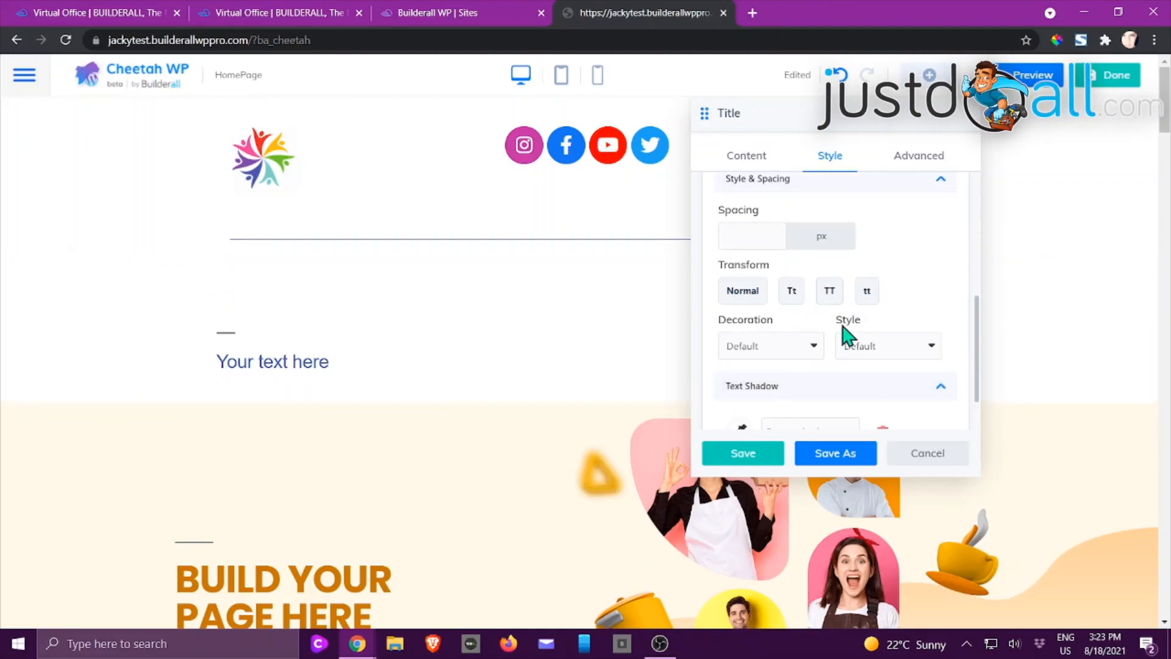
scroll(848, 324, down, 2)
scroll(875, 323, up, 5)
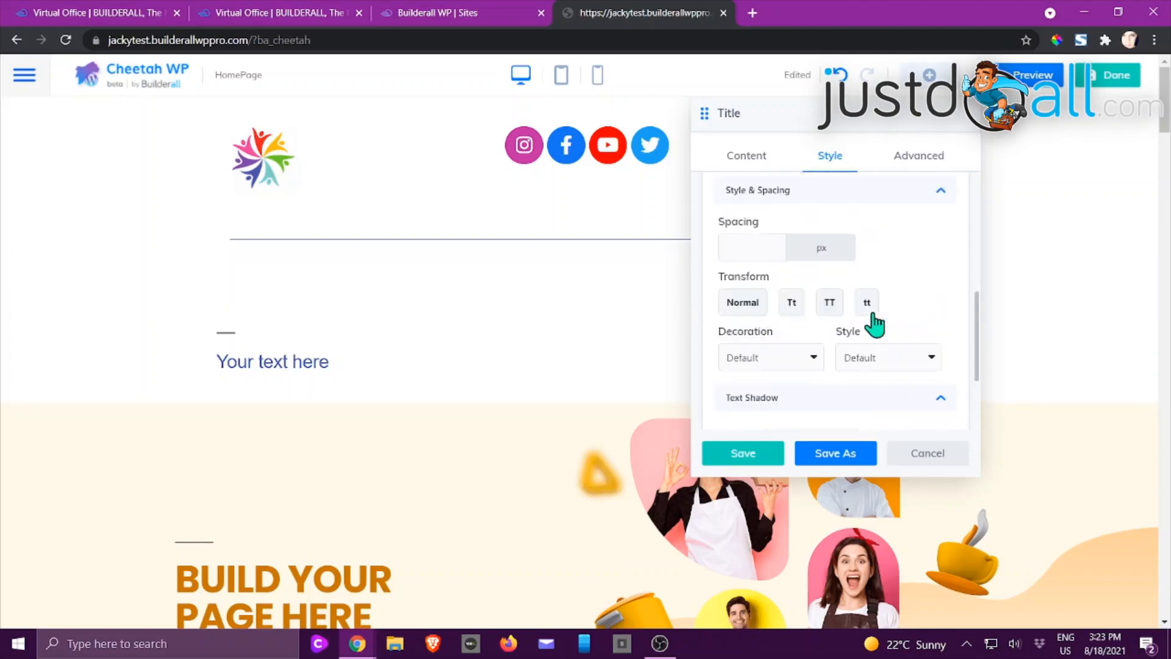
Review the title's margin settings and its visibility choices for breakpoint and display, keeping Always for both.
click(904, 164)
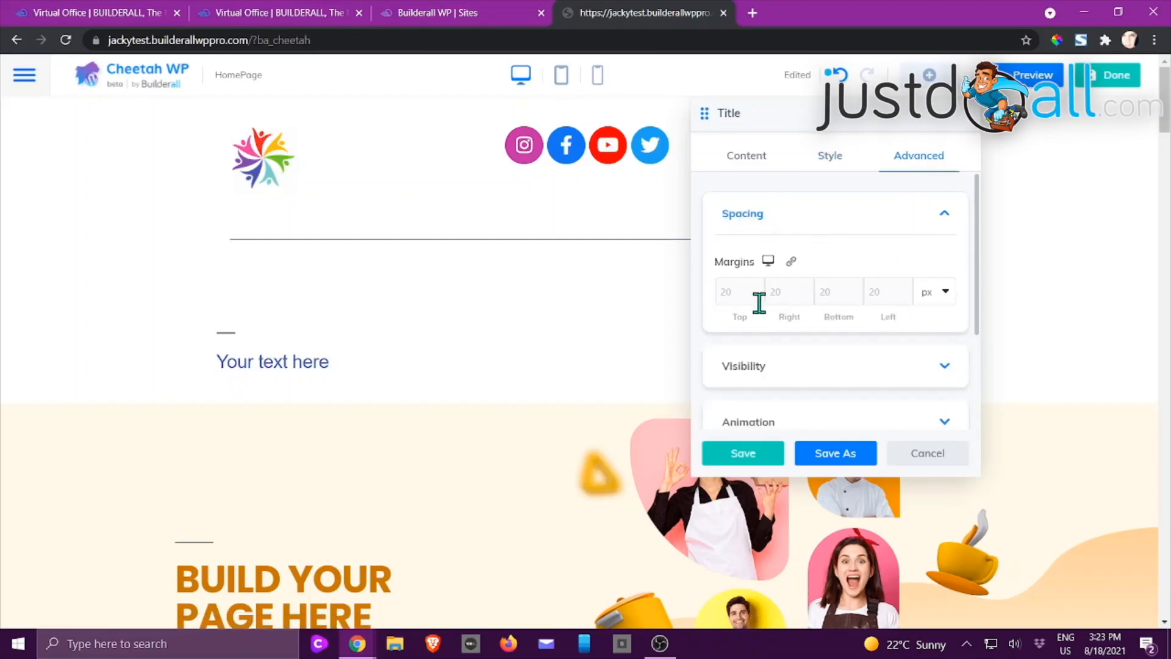
scroll(759, 302, down, 3)
click(831, 266)
scroll(839, 269, down, 1)
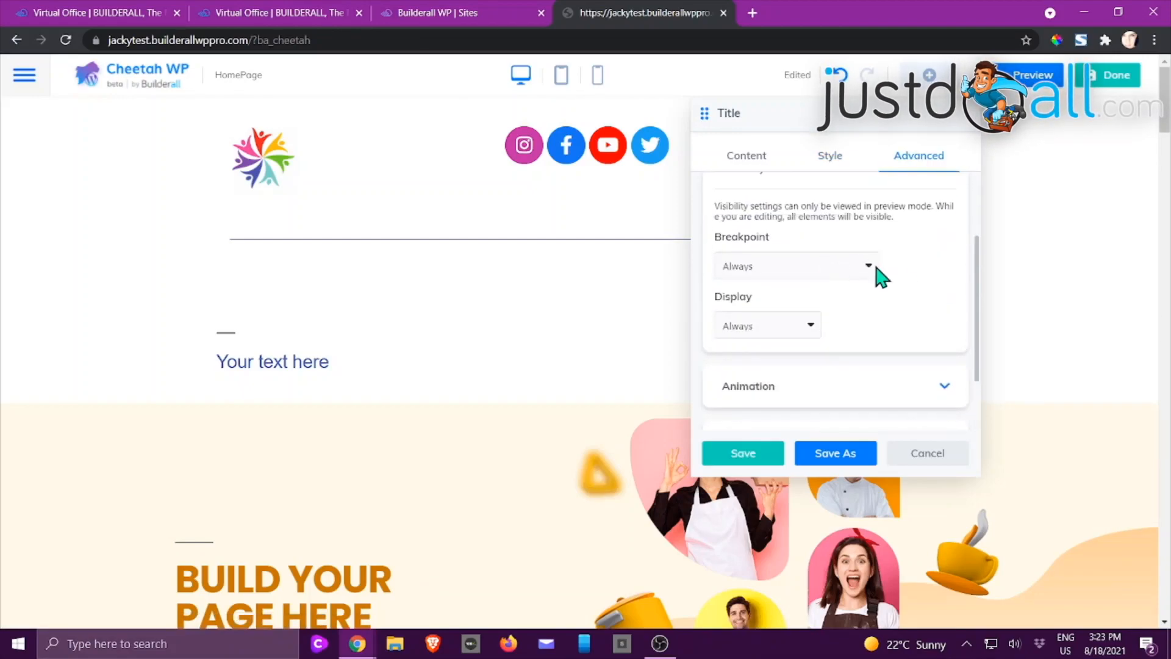
scroll(909, 275, up, 1)
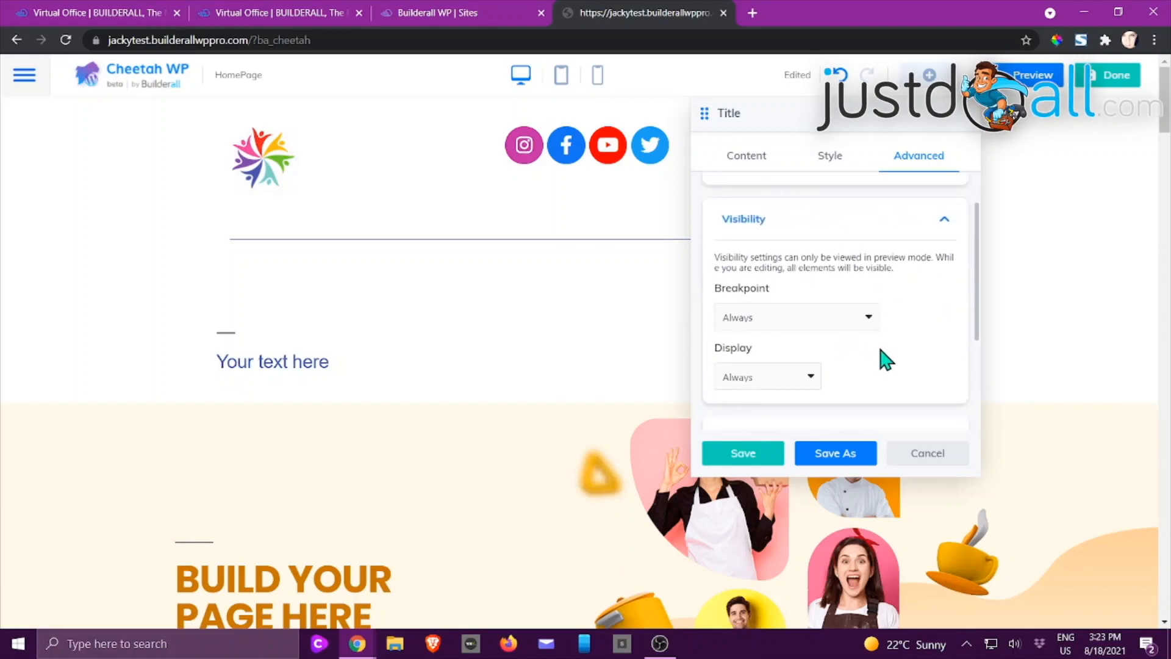
click(868, 319)
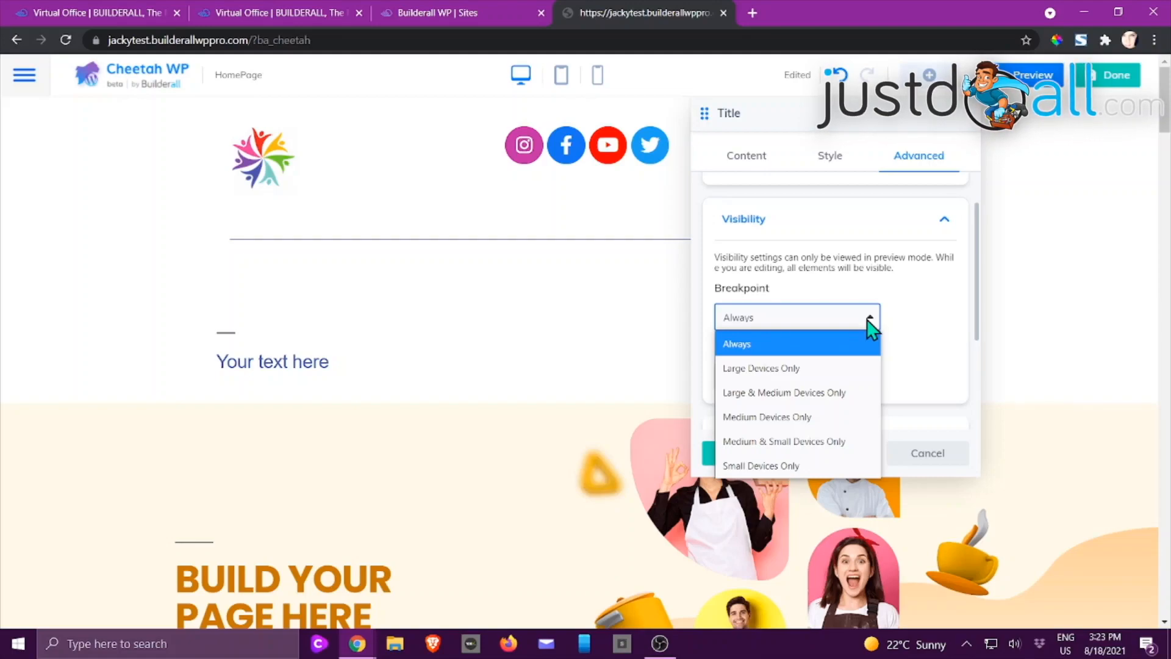
click(867, 320)
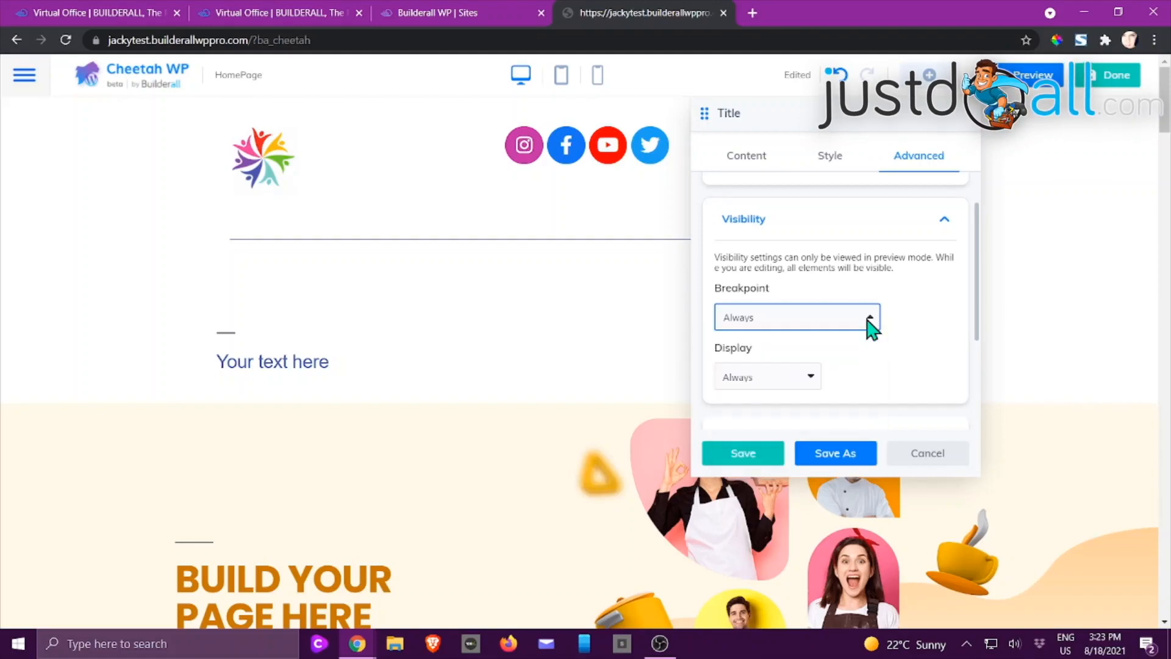
click(811, 378)
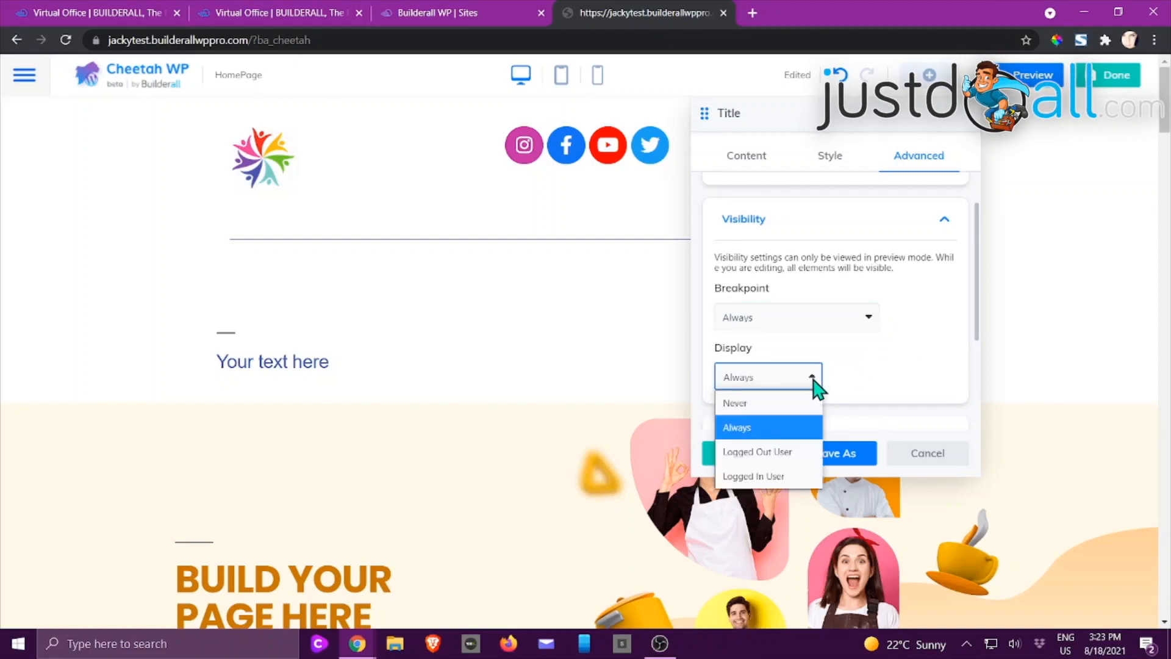
click(815, 382)
scroll(949, 313, down, 3)
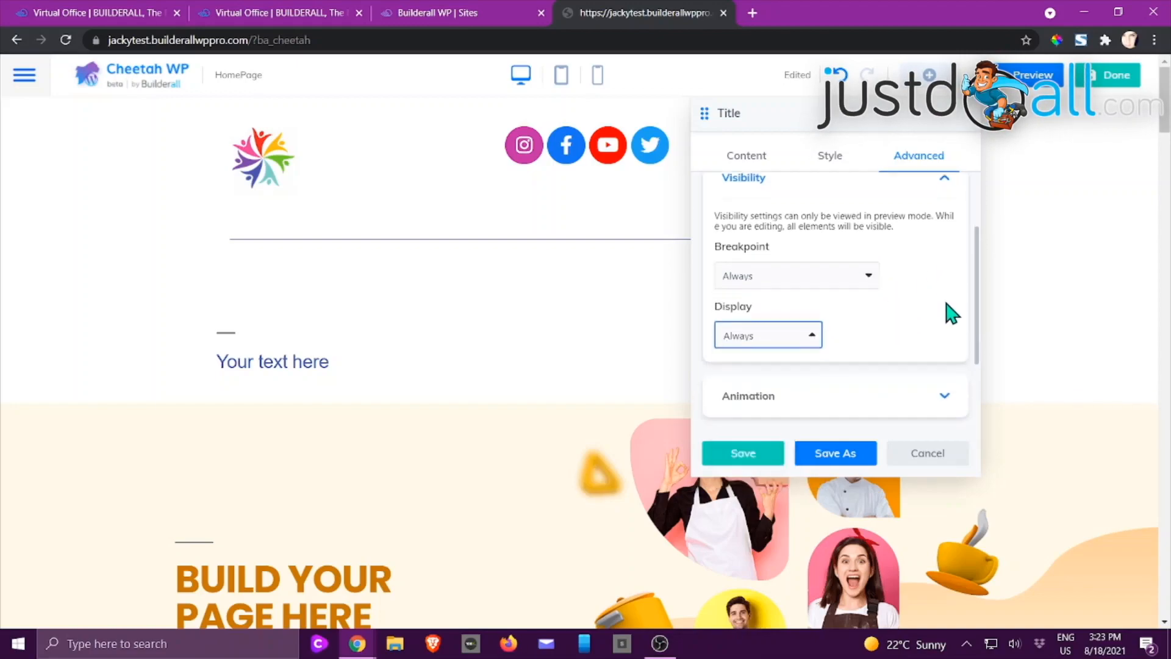
Check the available animation effects and the delay and duration settings for the title.
click(780, 284)
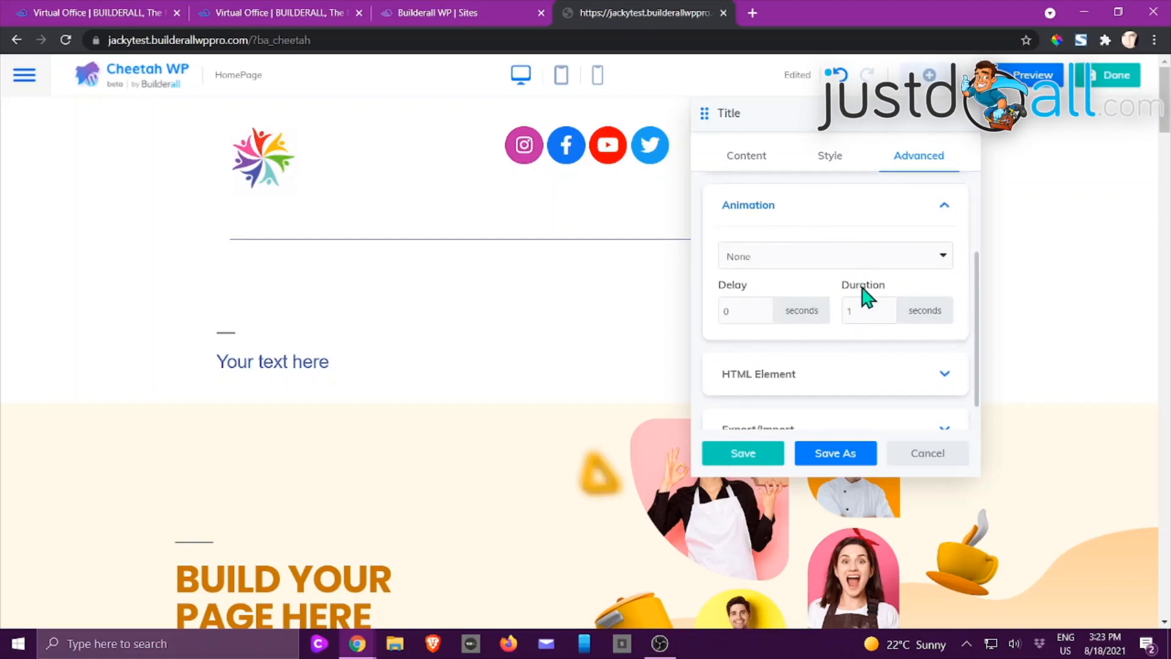
click(944, 257)
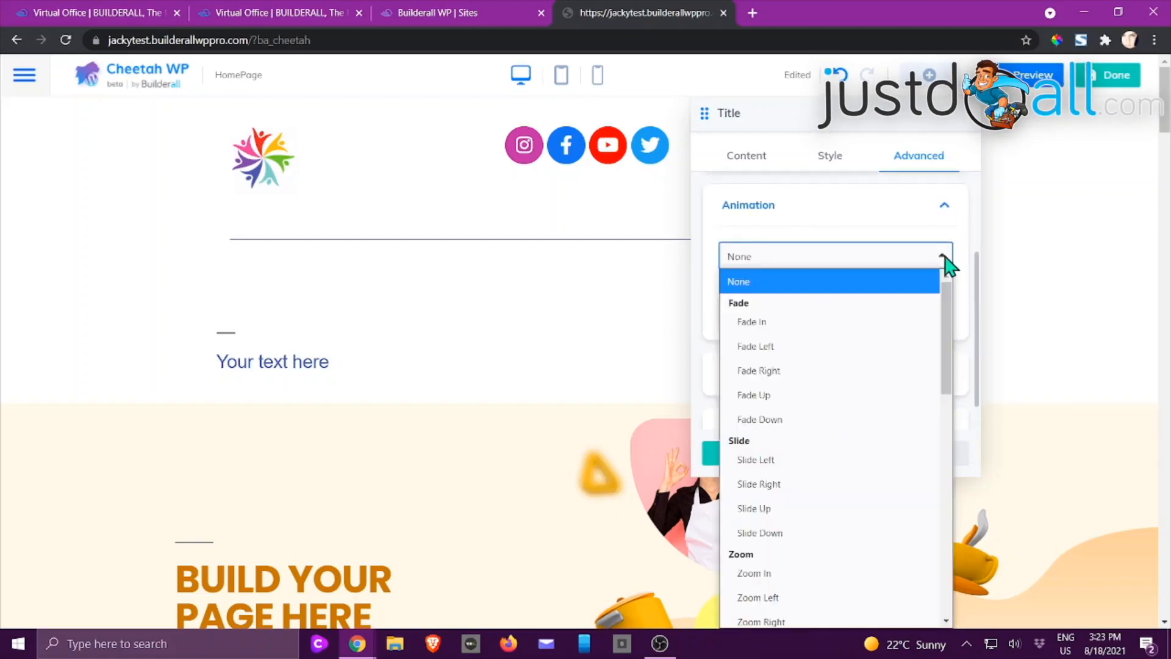
click(831, 208)
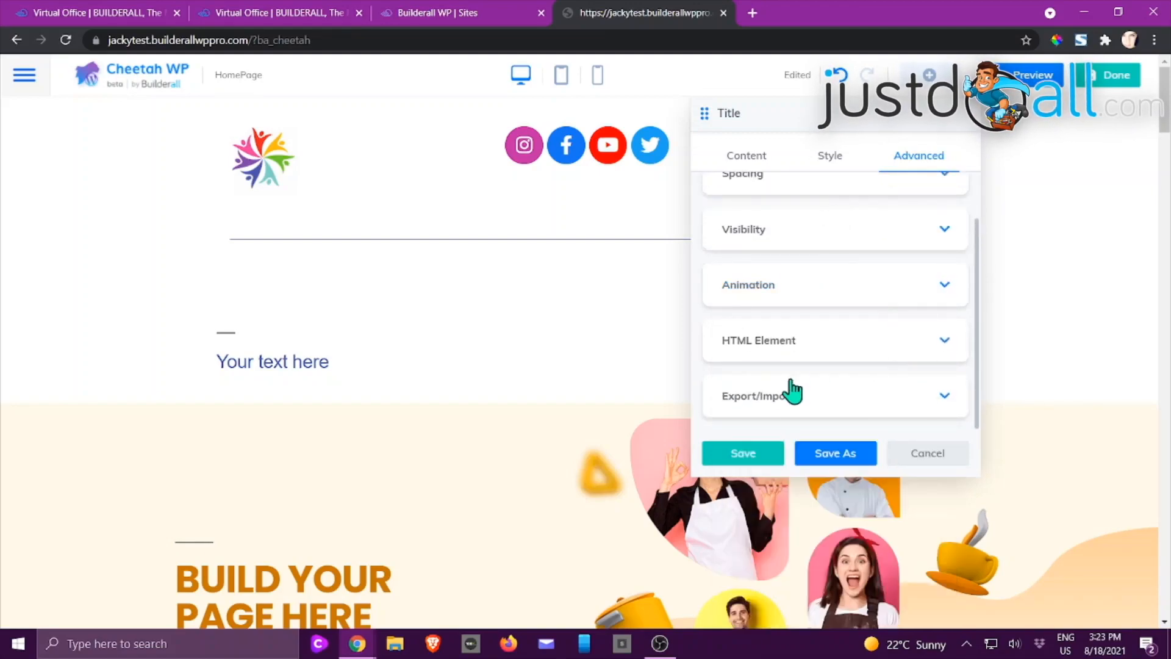
Review the title's HTML element settings for container element, ID and class.
click(797, 341)
scroll(907, 350, down, 2)
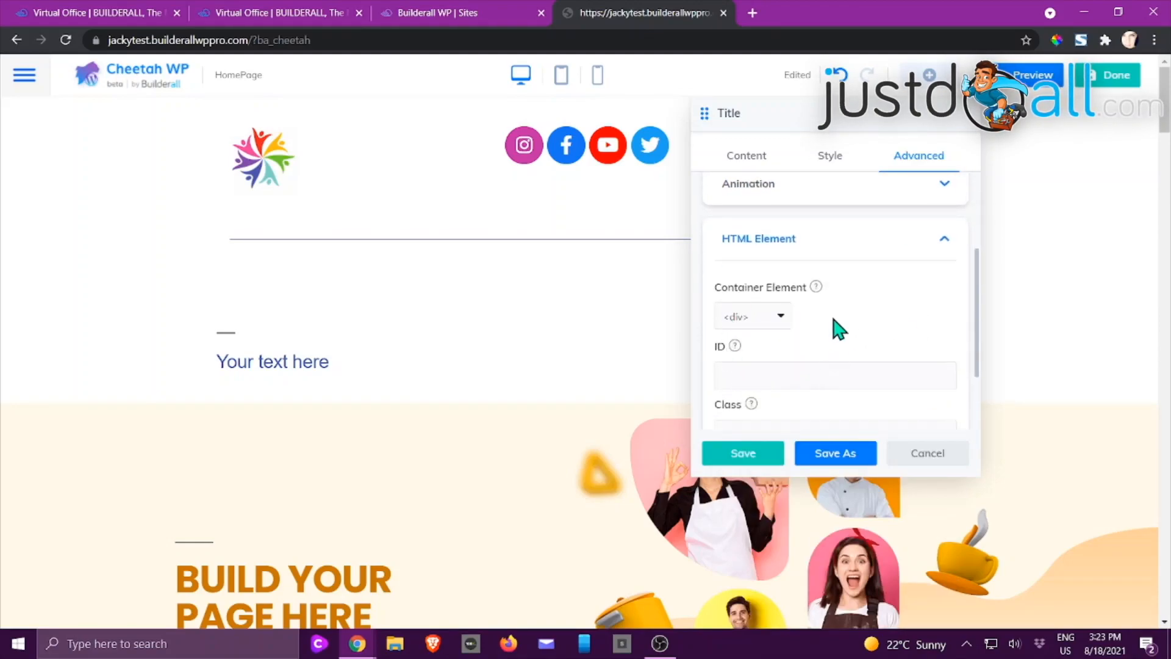
scroll(835, 329, down, 1)
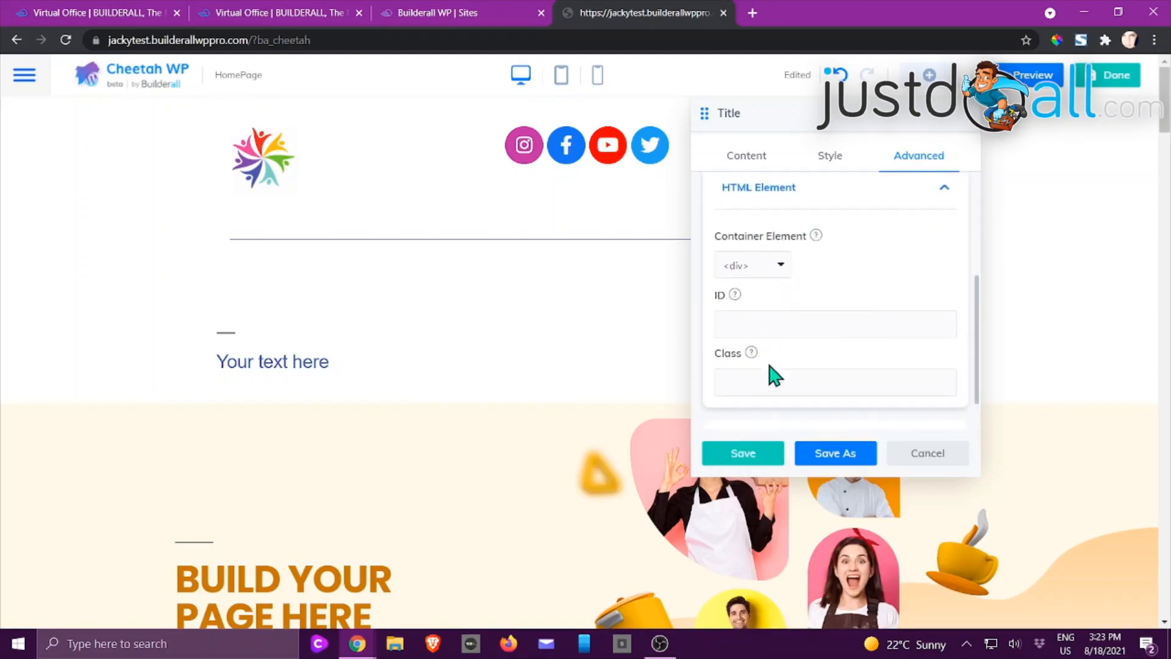
Review the title's export and import options, and close its settings without saving the element.
click(804, 191)
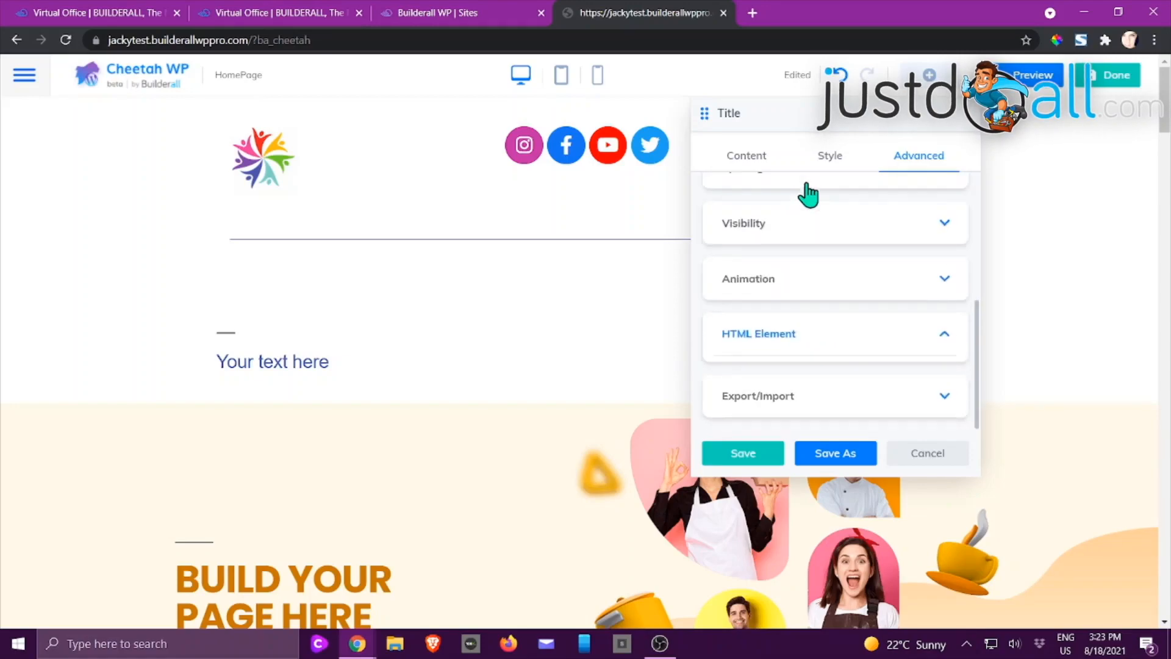
click(818, 400)
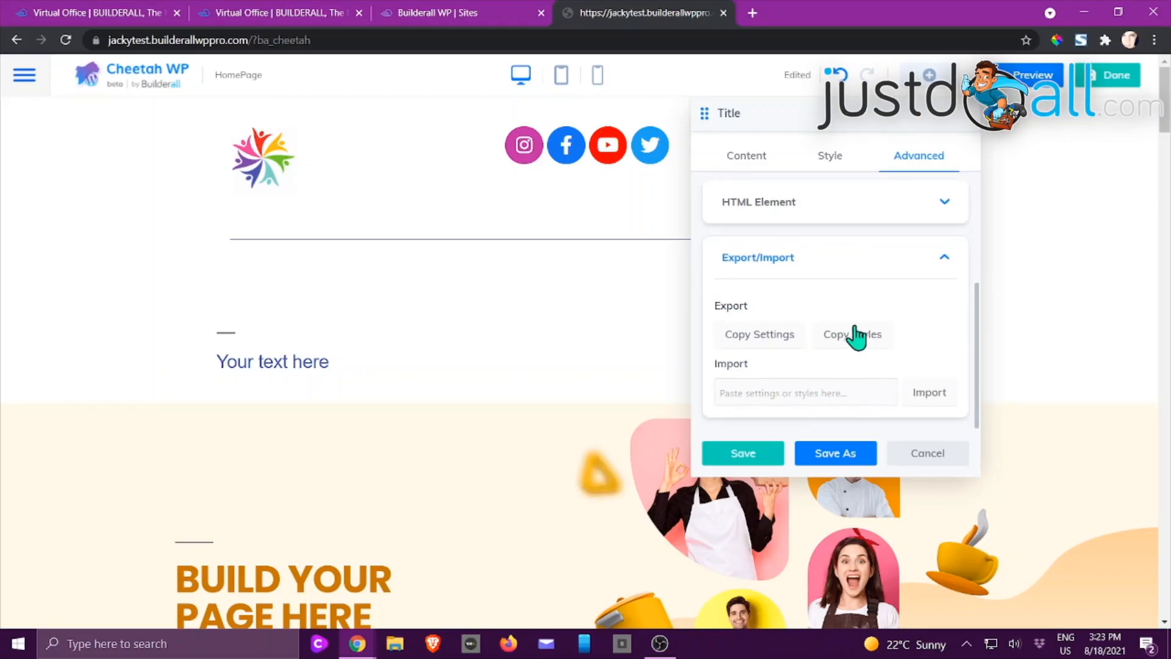
scroll(884, 334, up, 3)
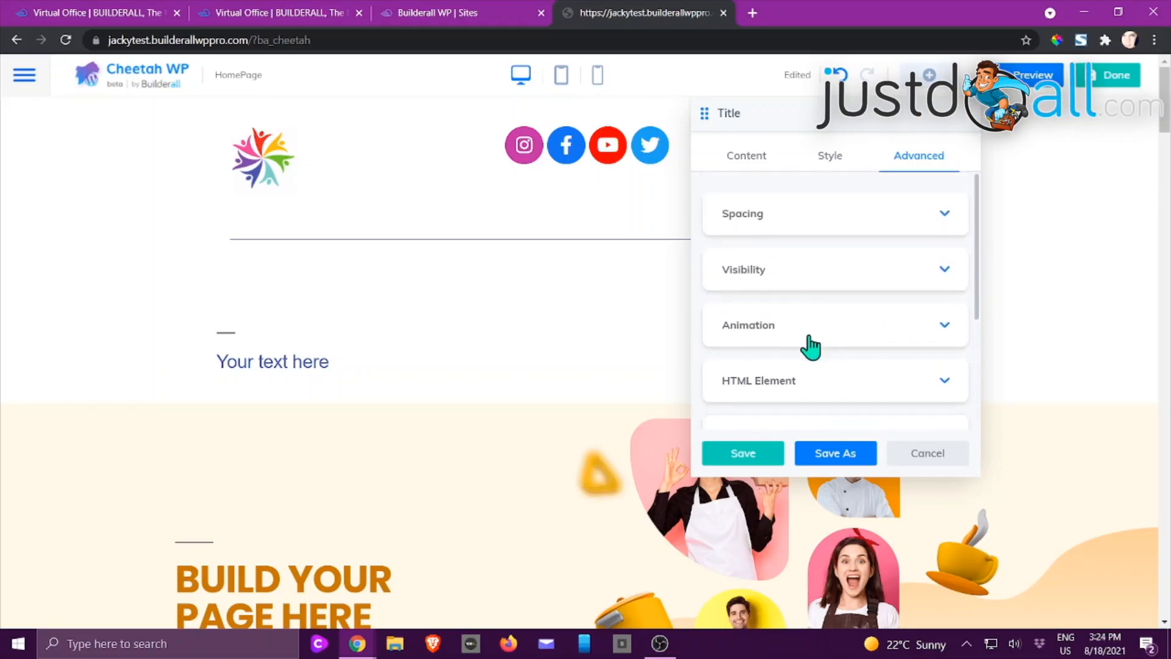
click(928, 454)
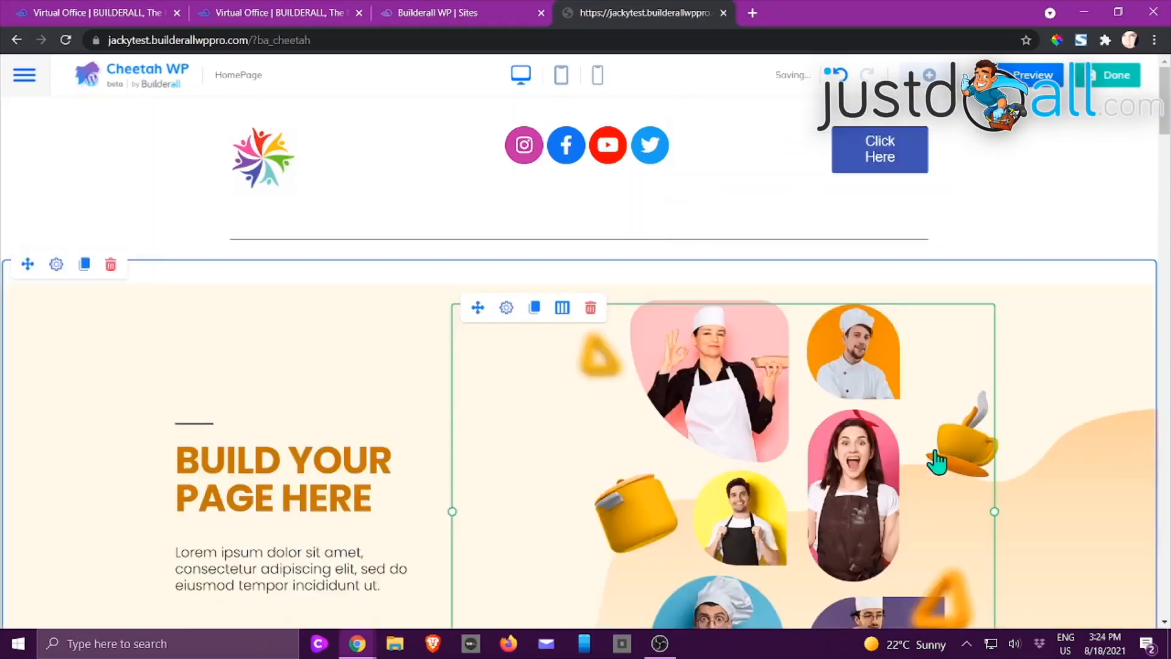
Add a Button element from the Basic elements above the "BUILD YOUR PAGE HERE" heading on the homepage.
click(939, 90)
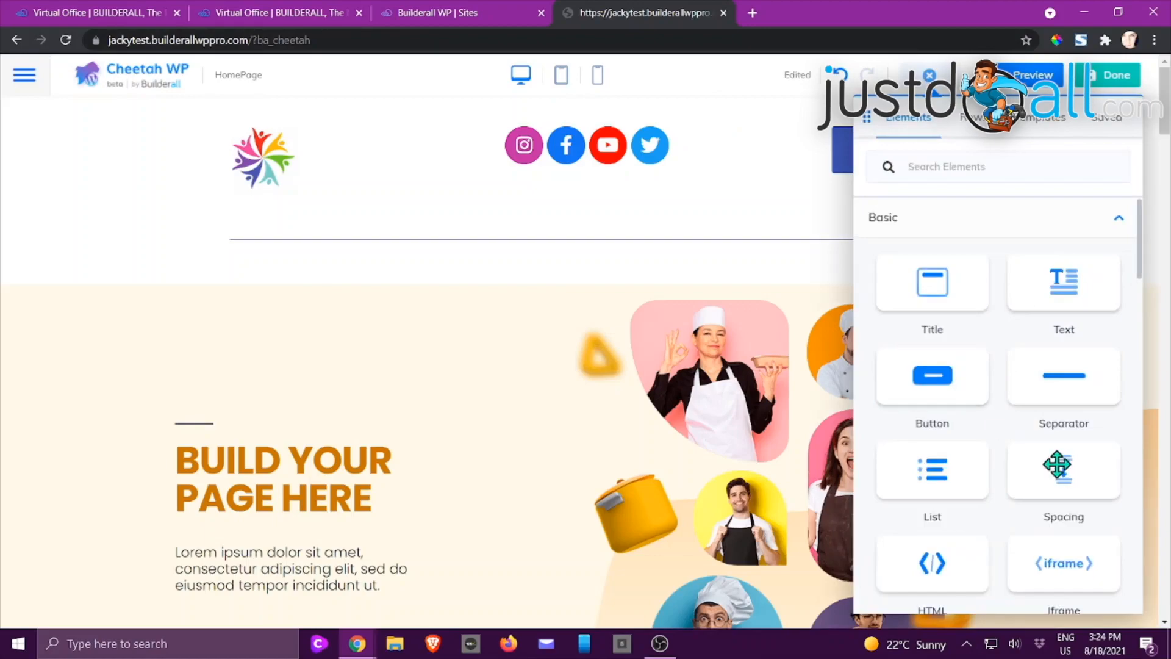
scroll(1064, 290, down, 2)
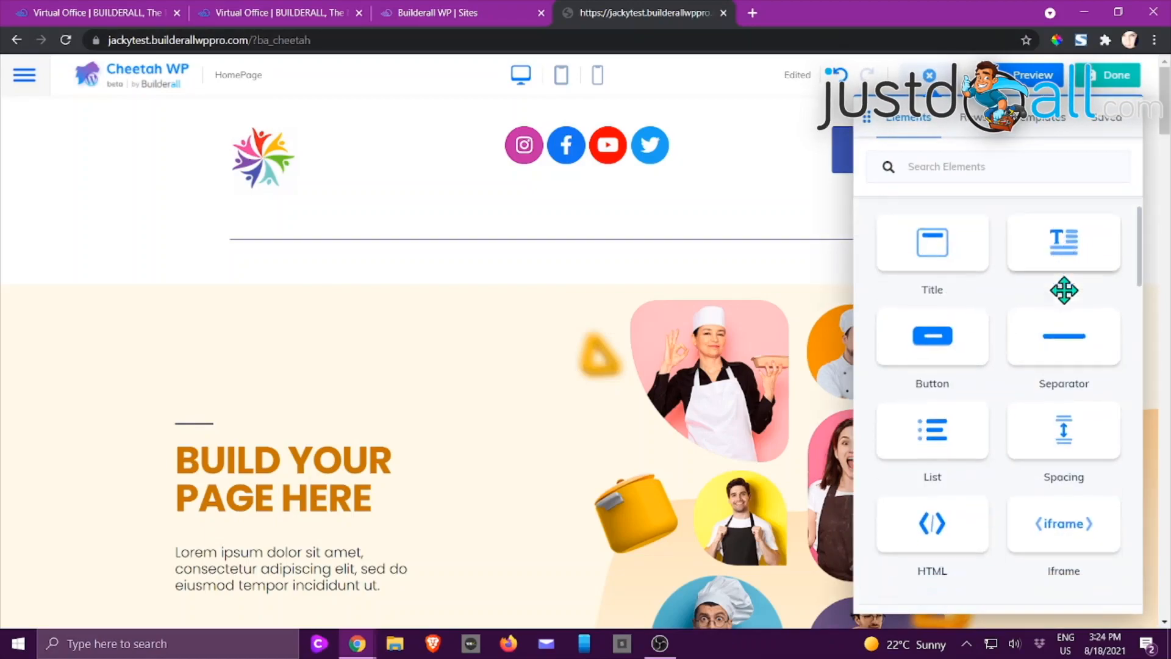
drag(941, 282, 658, 280)
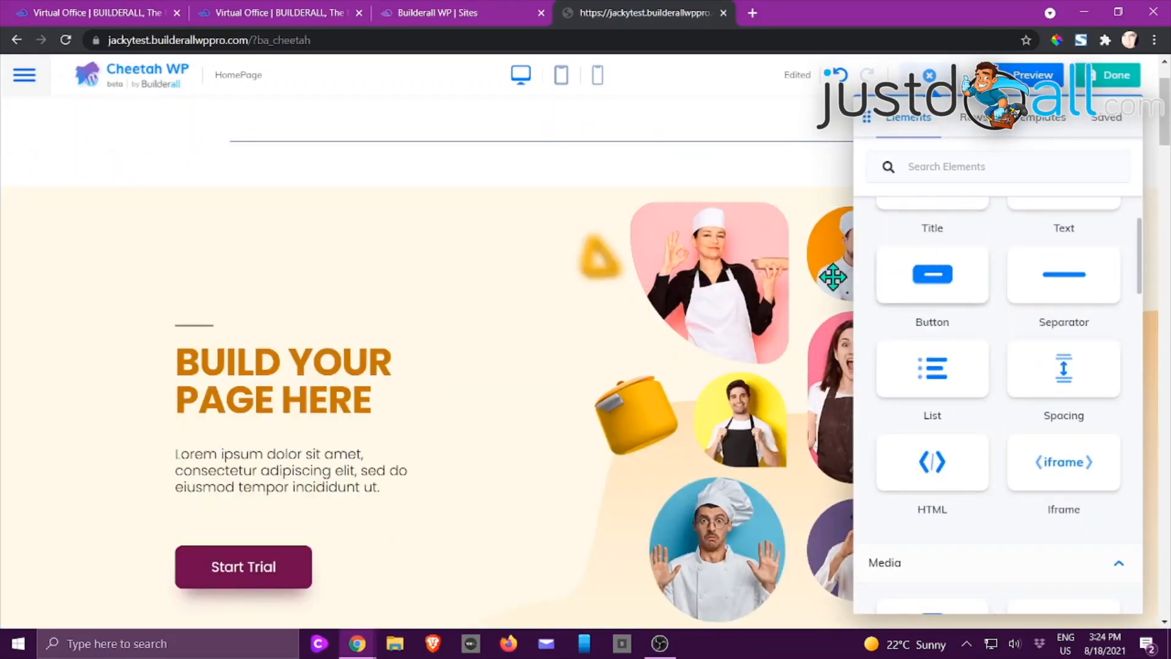
drag(930, 277, 546, 227)
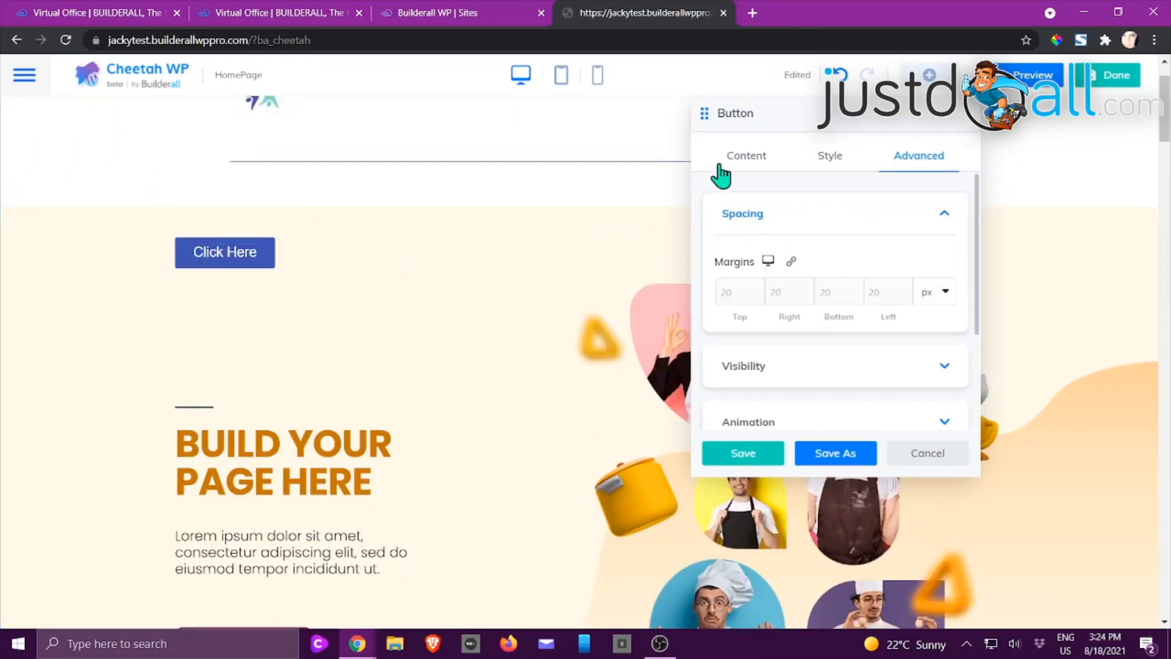
Replace the button's title text with "Buy Now".
click(749, 160)
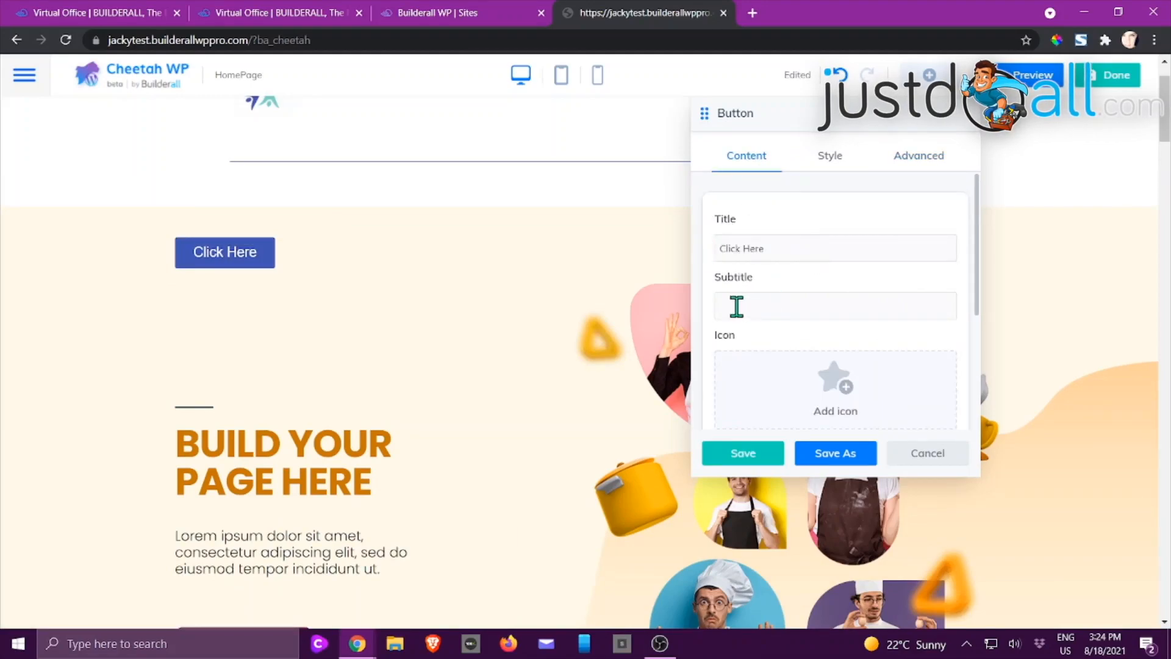
drag(769, 248, 715, 249)
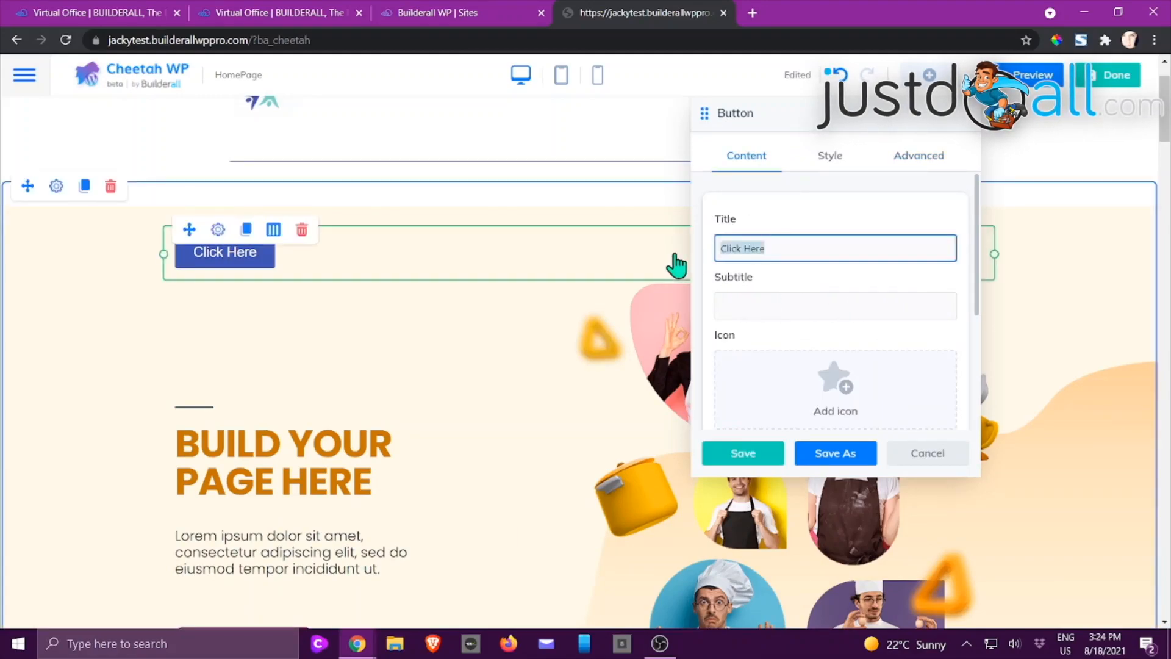
text(Buy nOw)
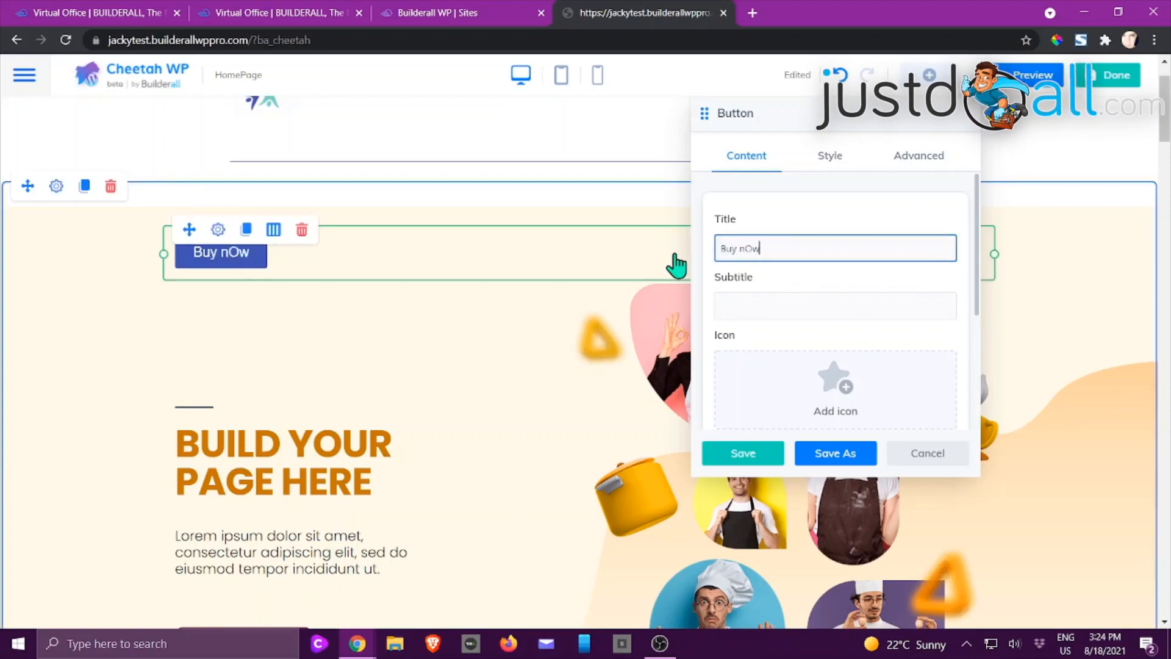
key(BackSpace)
key(BackSpace)
key(BackSpace)
text(nOW)
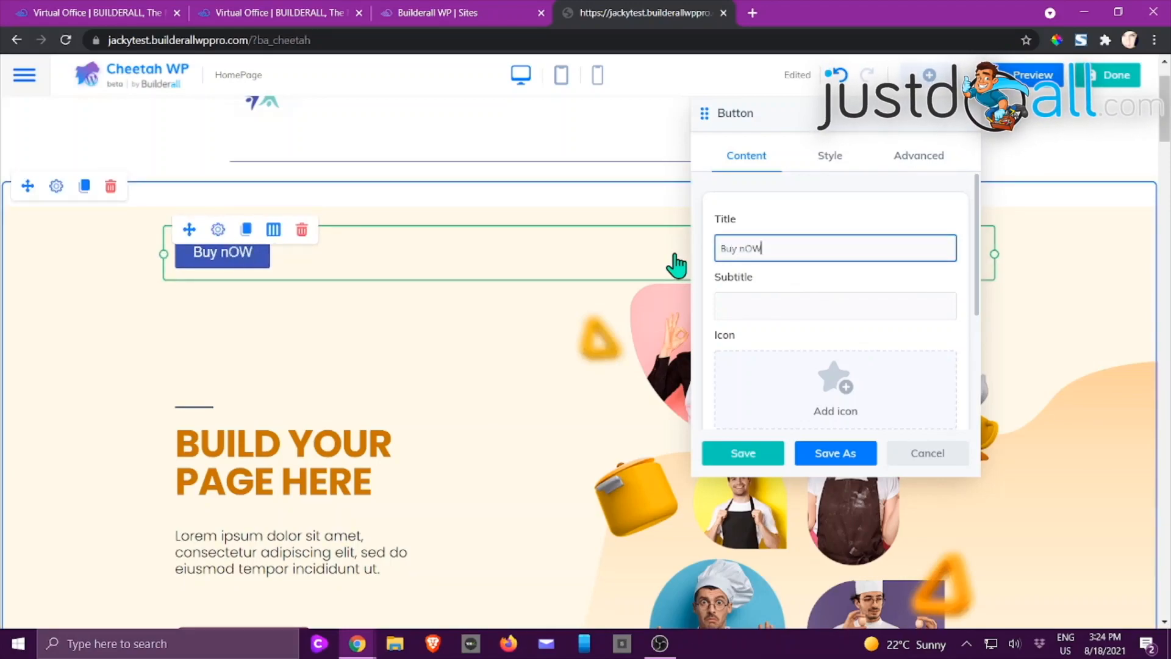
key(BackSpace)
key(BackSpace)
text(NOw)
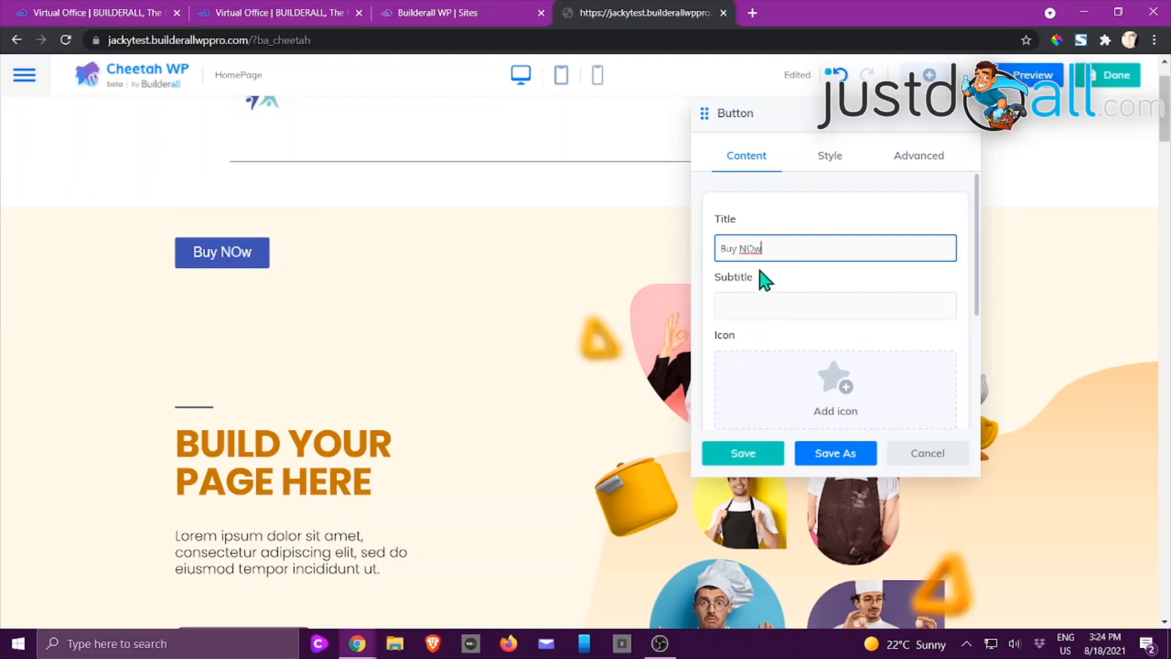
click(745, 248)
key(BackSpace)
text(o)
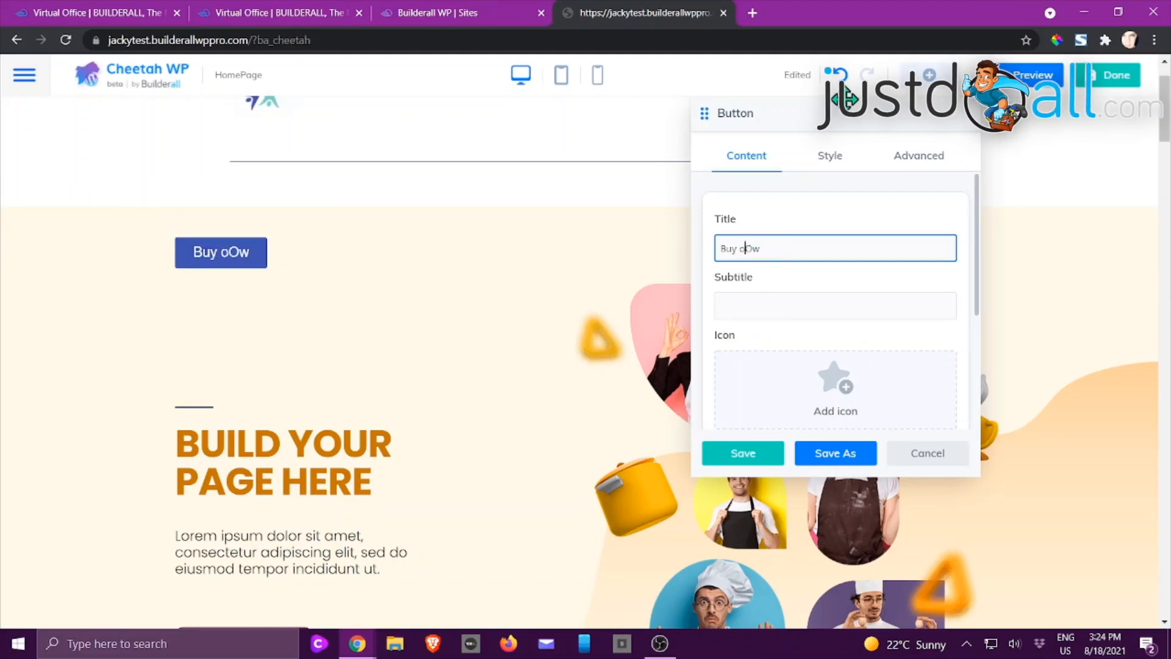
key(BackSpace)
key(Delete)
key(Delete)
text(Now)
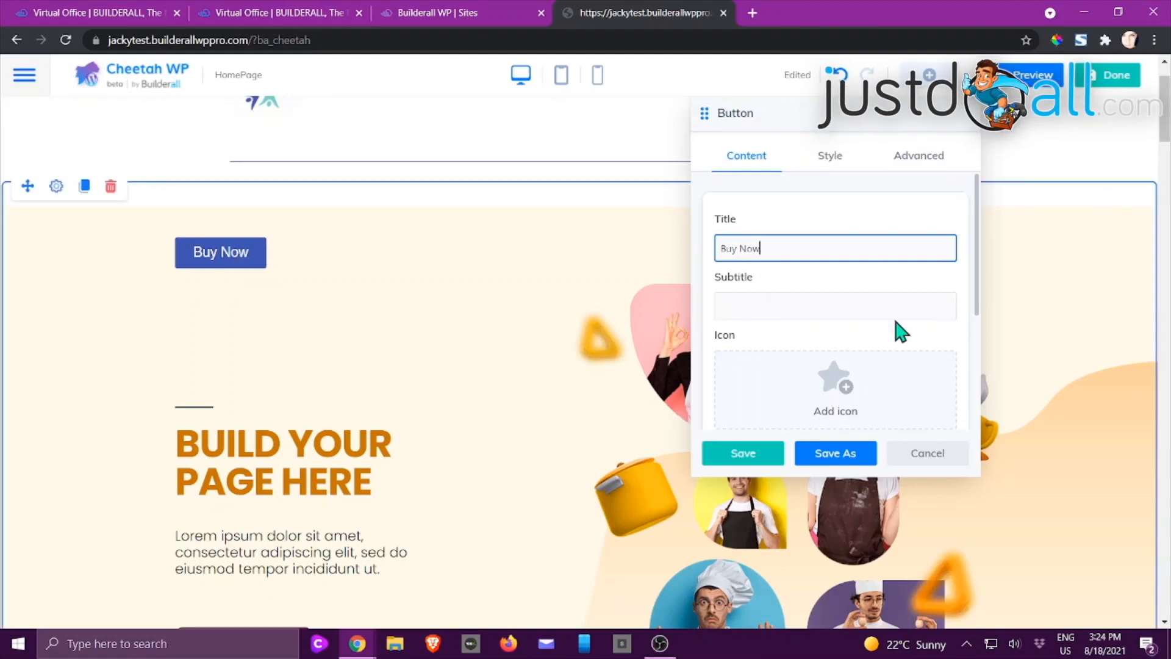
Browse the icon library for the button across all libraries, and leave it without choosing an icon.
scroll(854, 384, down, 2)
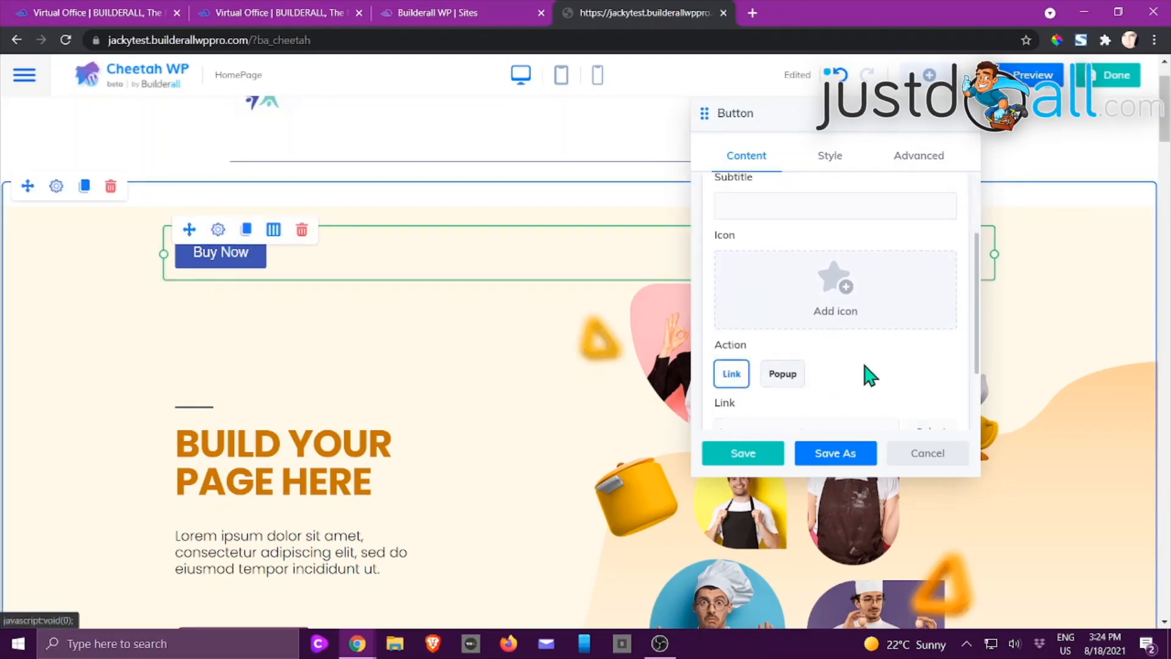
click(844, 299)
scroll(553, 444, down, 3)
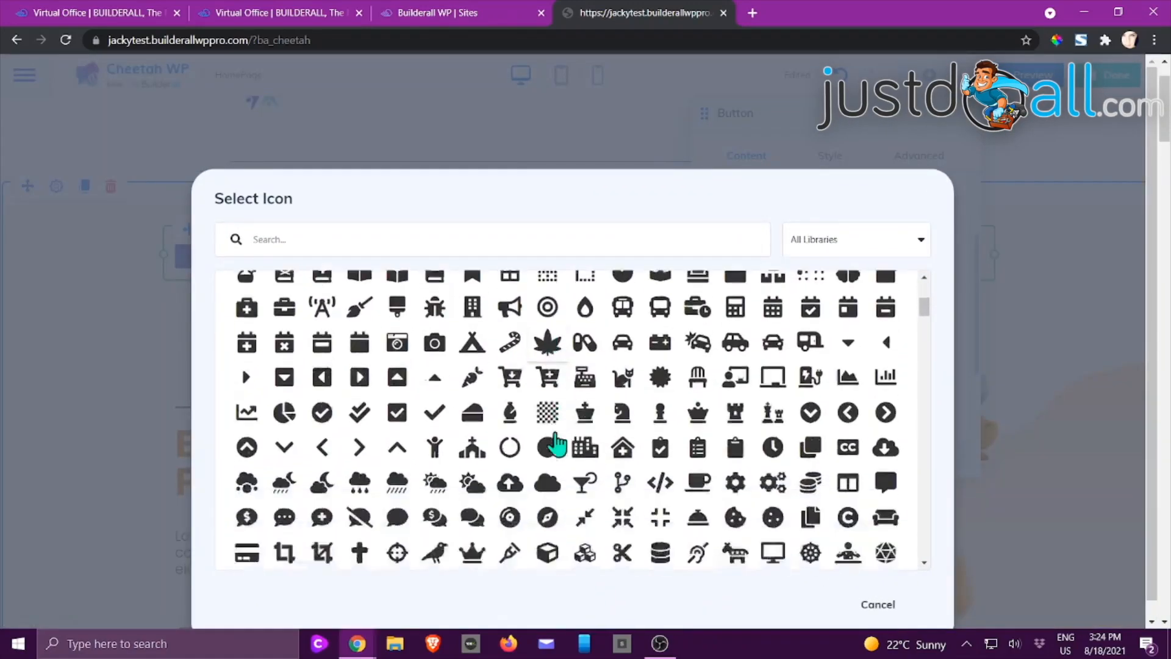
scroll(556, 443, down, 10)
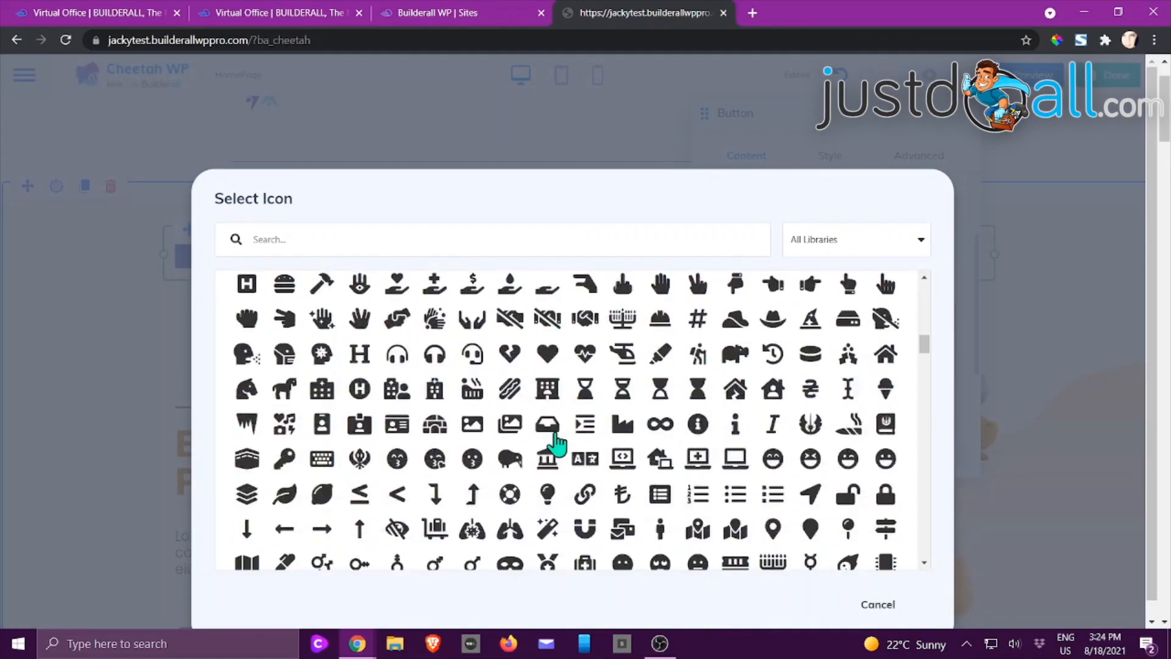
scroll(820, 460, down, 5)
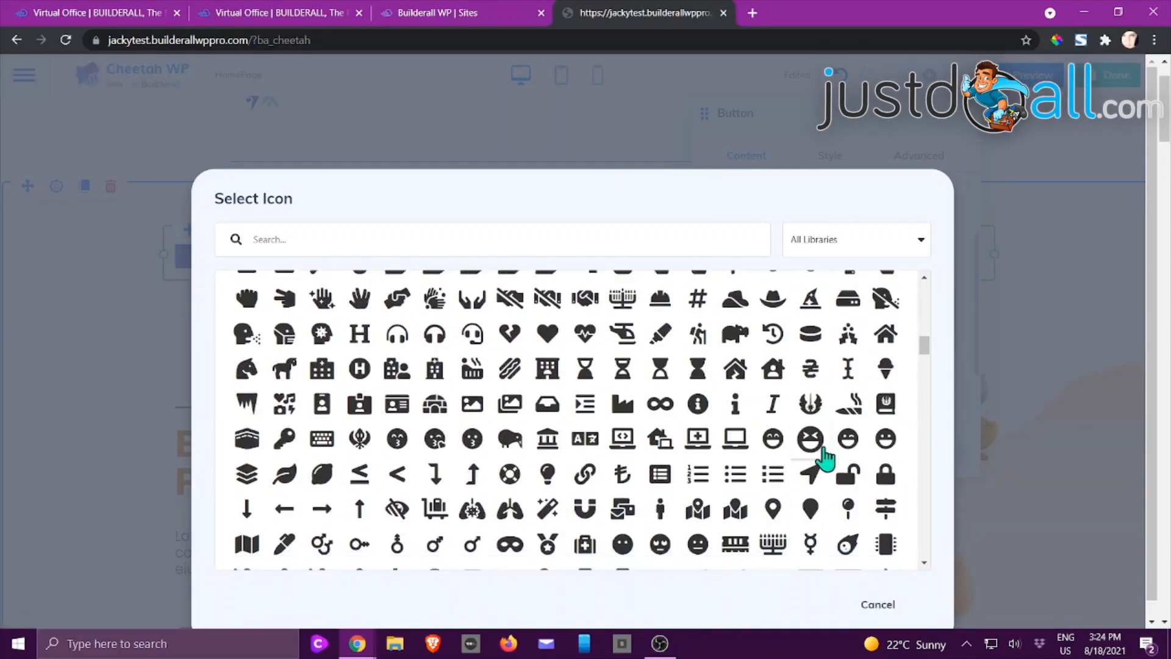
scroll(823, 458, down, 5)
click(877, 603)
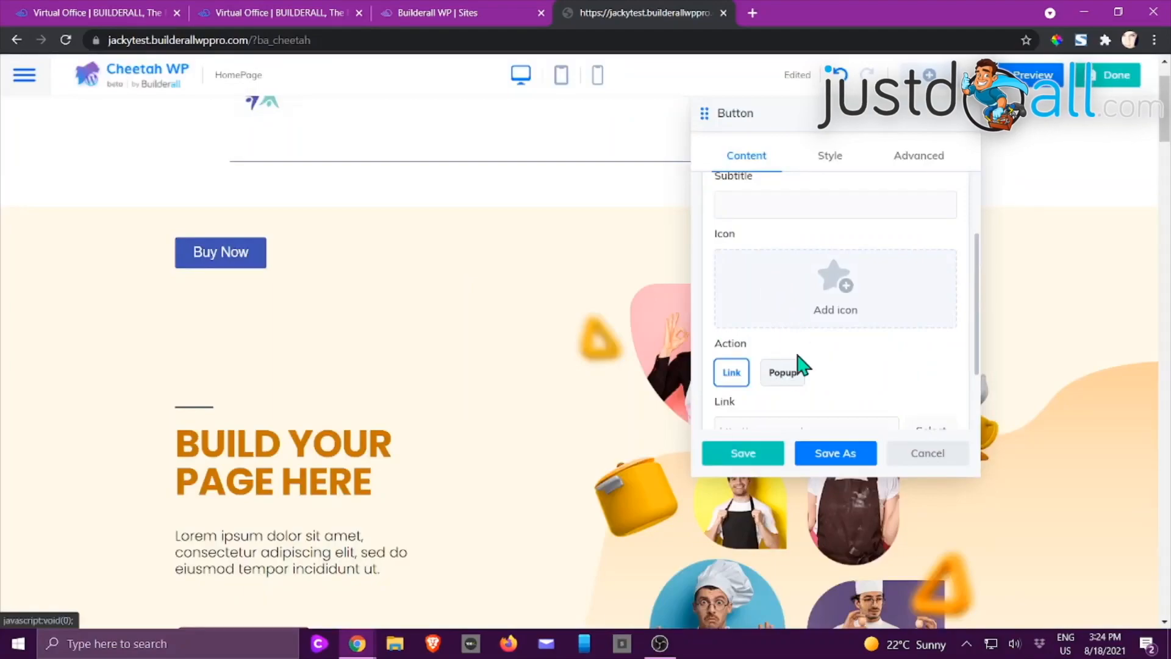
Review the button's link options and set its action to Popup.
click(786, 376)
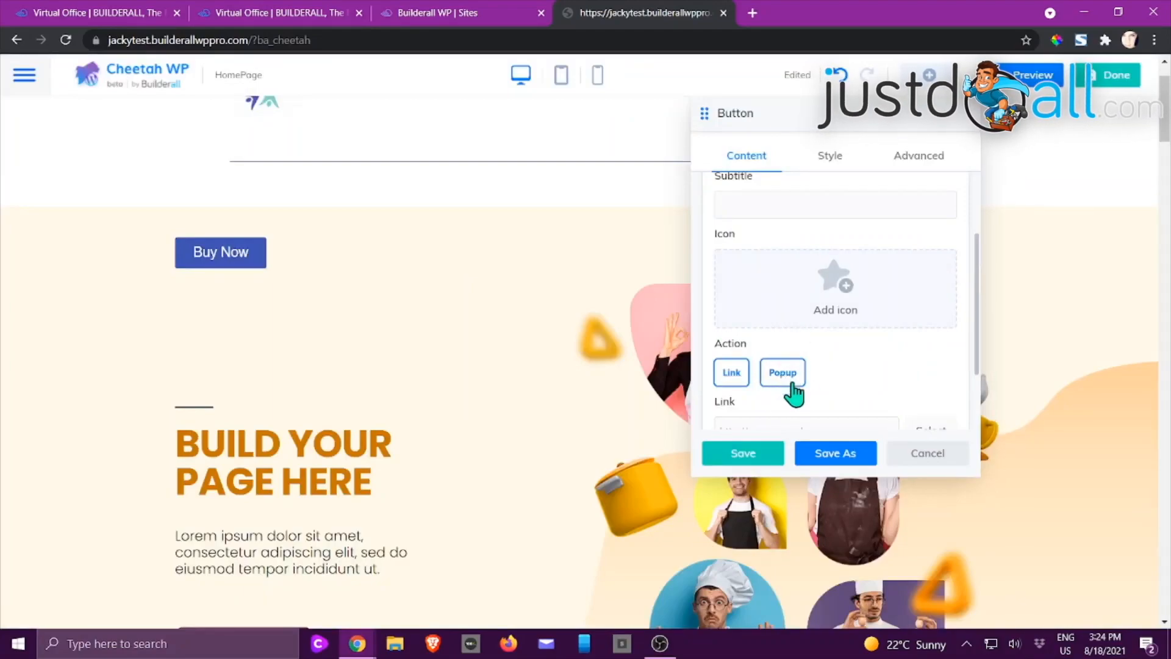
scroll(860, 358, down, 3)
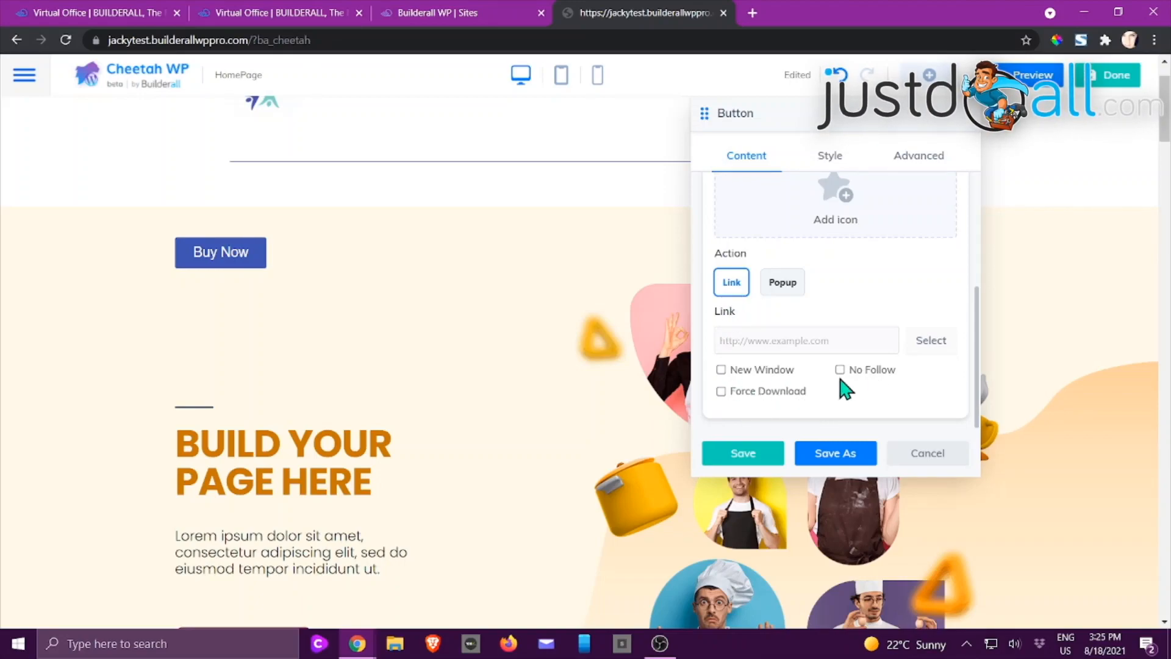
click(783, 285)
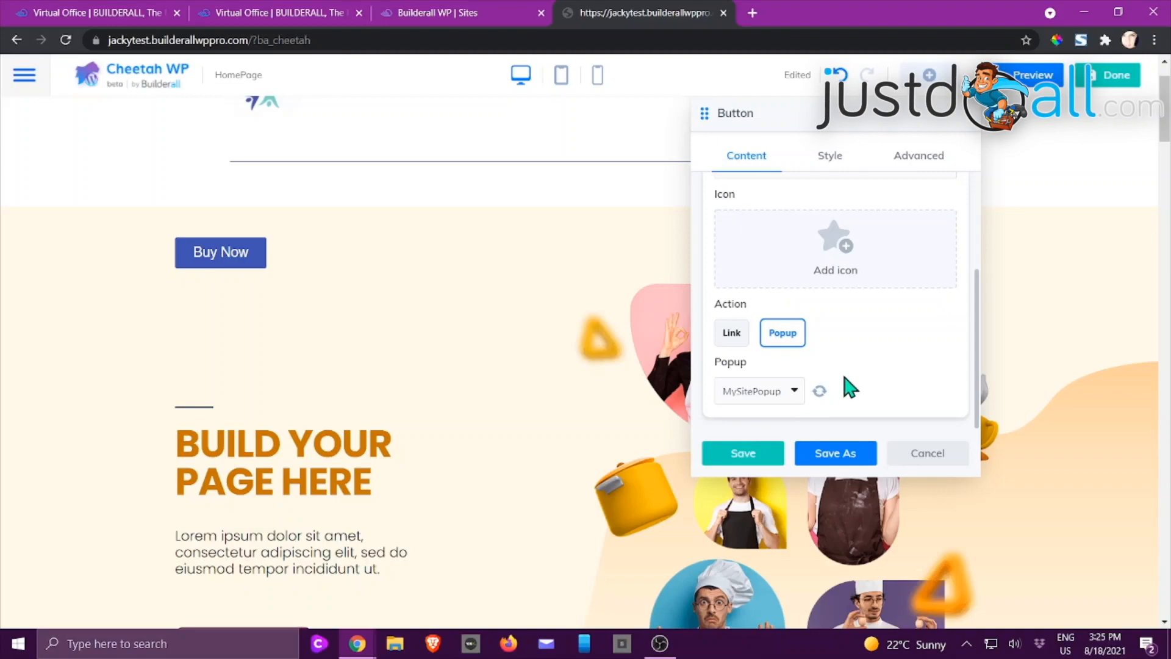
Review the button's style settings, covering size and alignment, background, border, title and subtitle.
scroll(826, 313, up, 3)
click(835, 163)
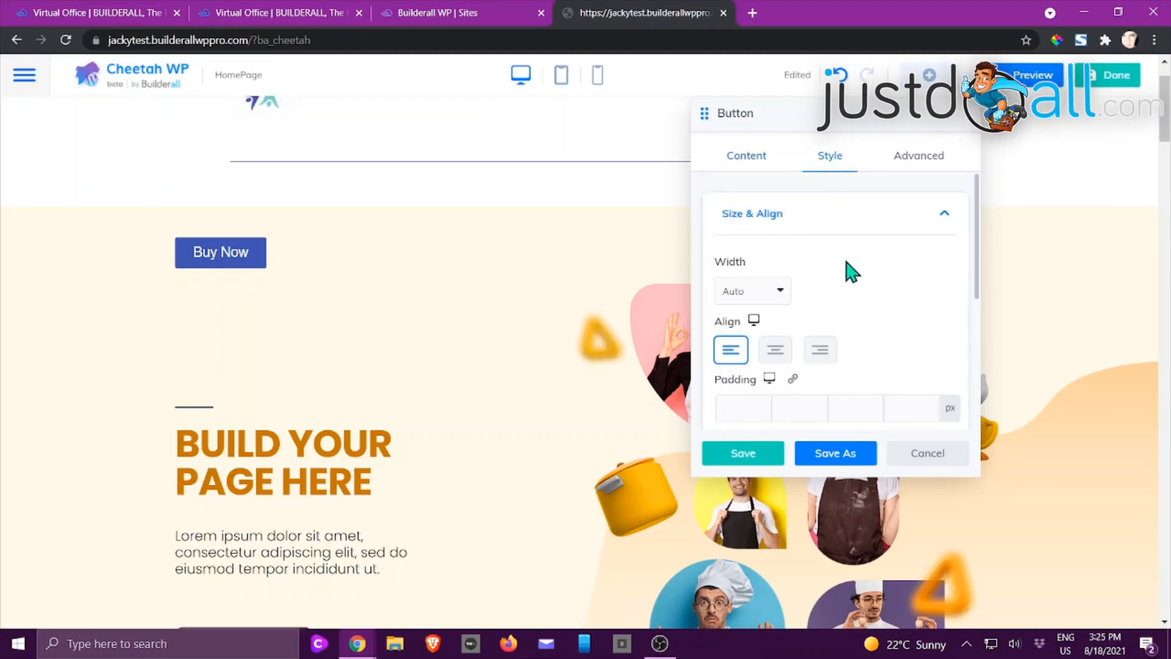
scroll(909, 336, down, 5)
scroll(896, 330, down, 1)
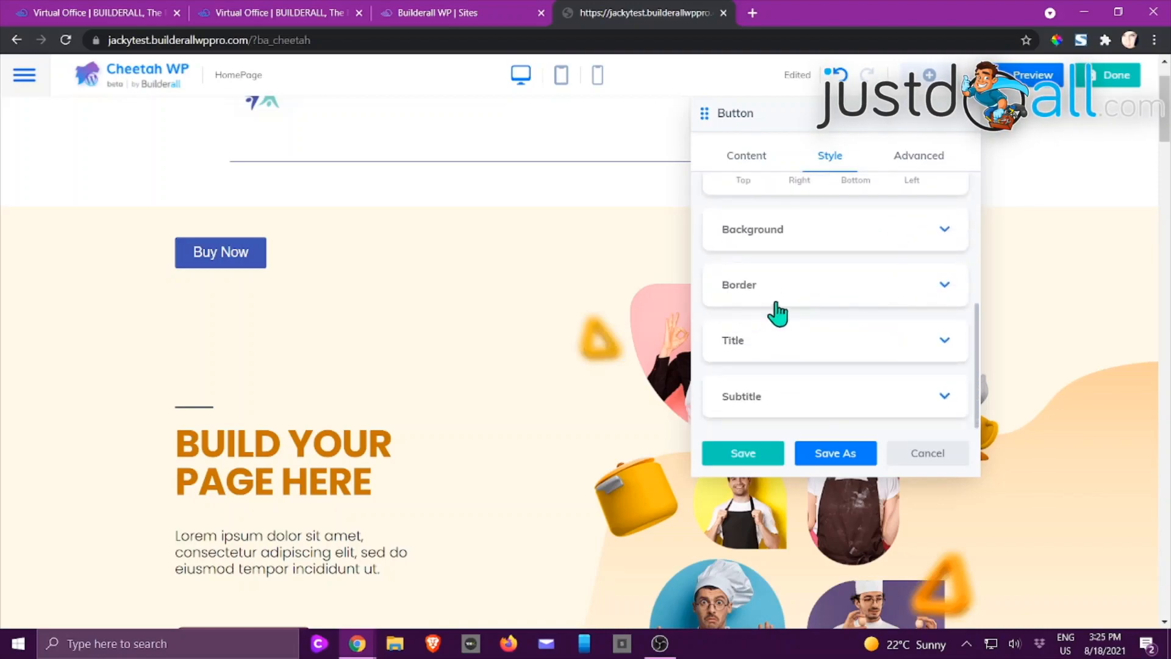
click(761, 342)
scroll(793, 336, down, 4)
scroll(831, 332, up, 4)
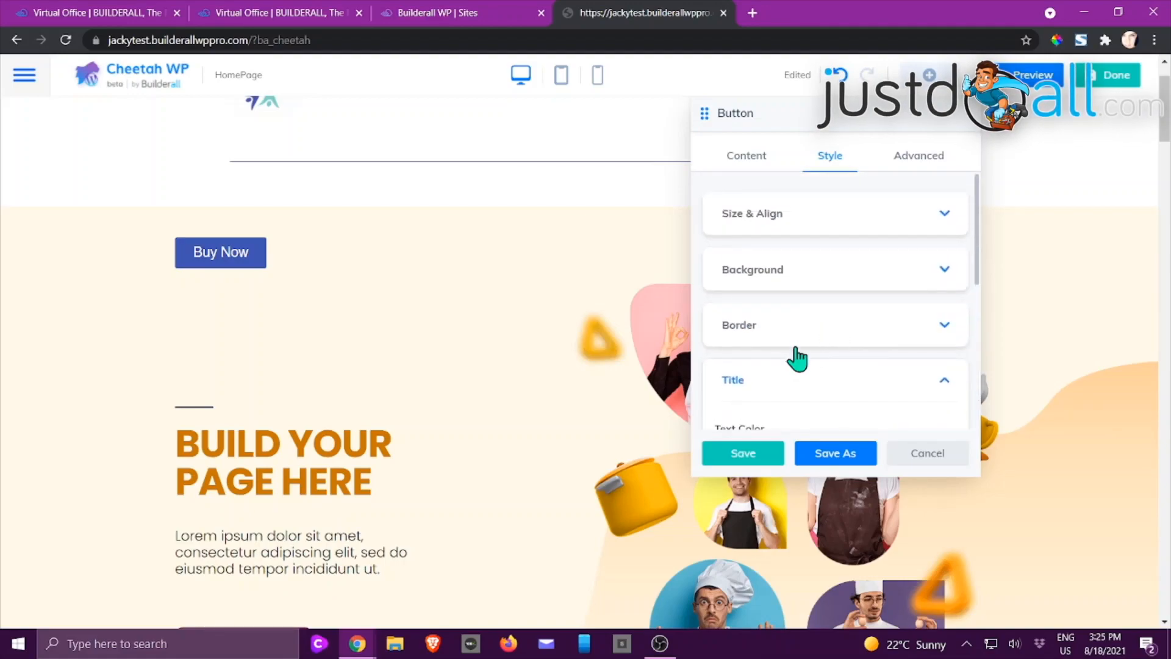
click(796, 378)
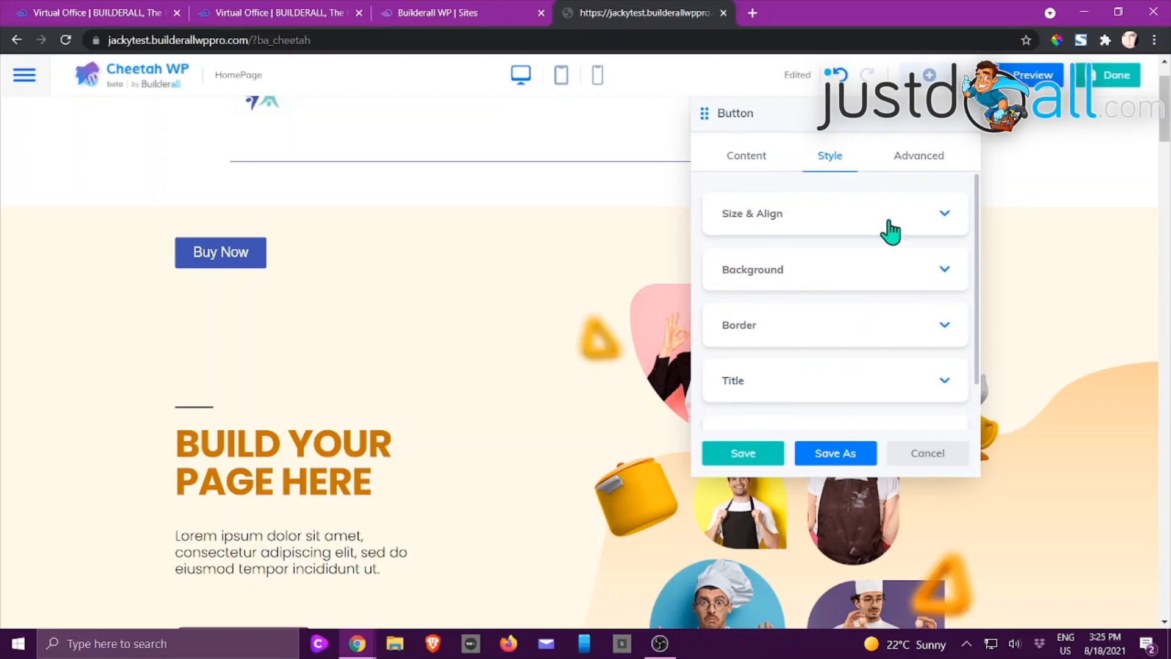
Check the button's margin settings for the tablet and phone layouts, and return to the desktop layout.
click(918, 160)
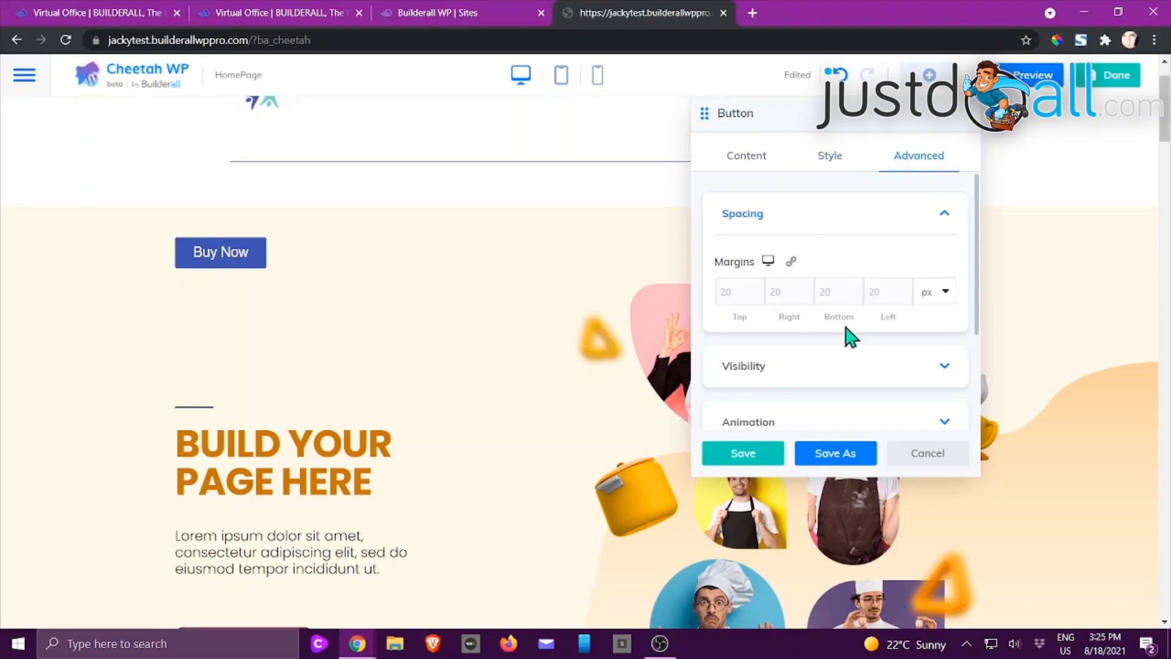
click(767, 263)
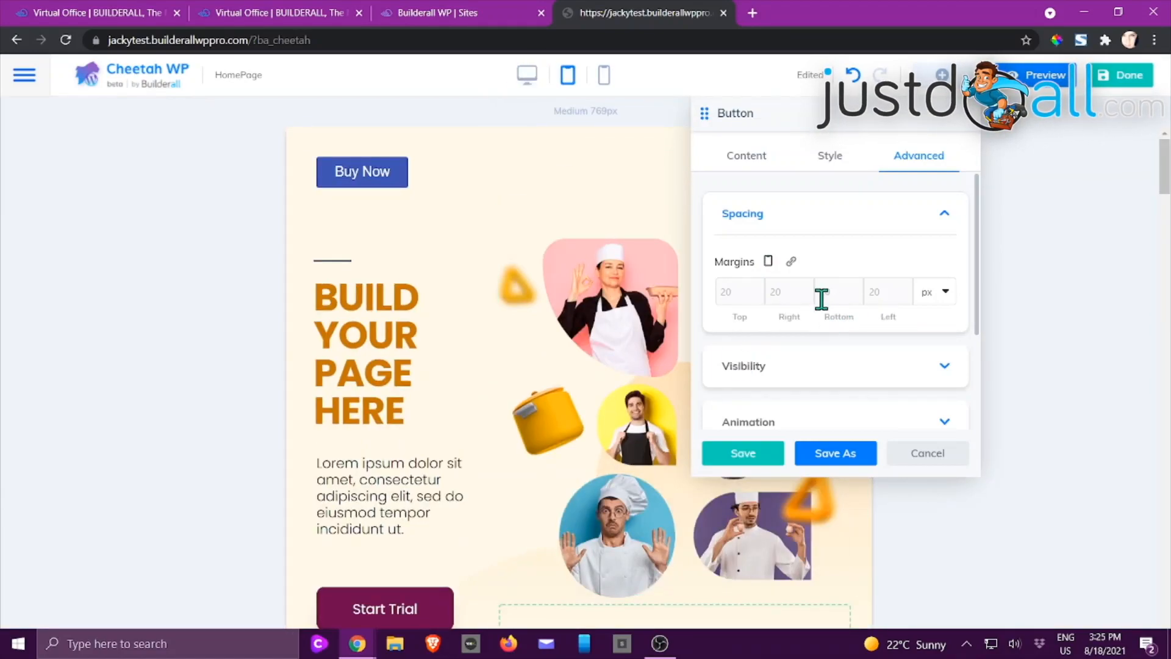
click(768, 262)
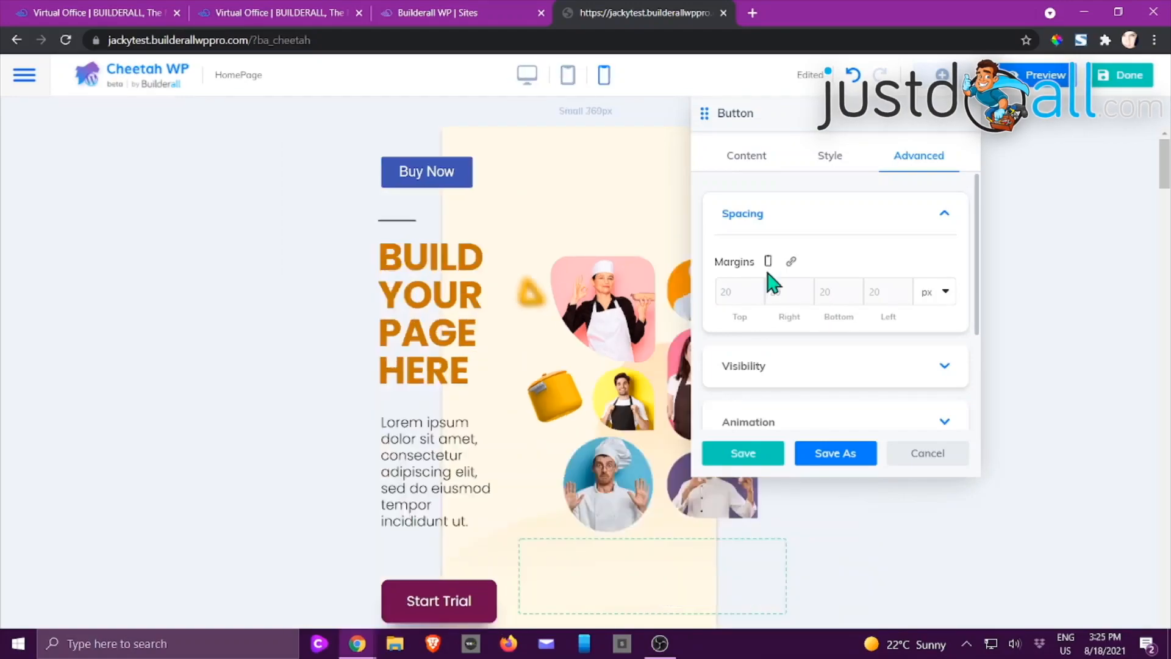
click(768, 263)
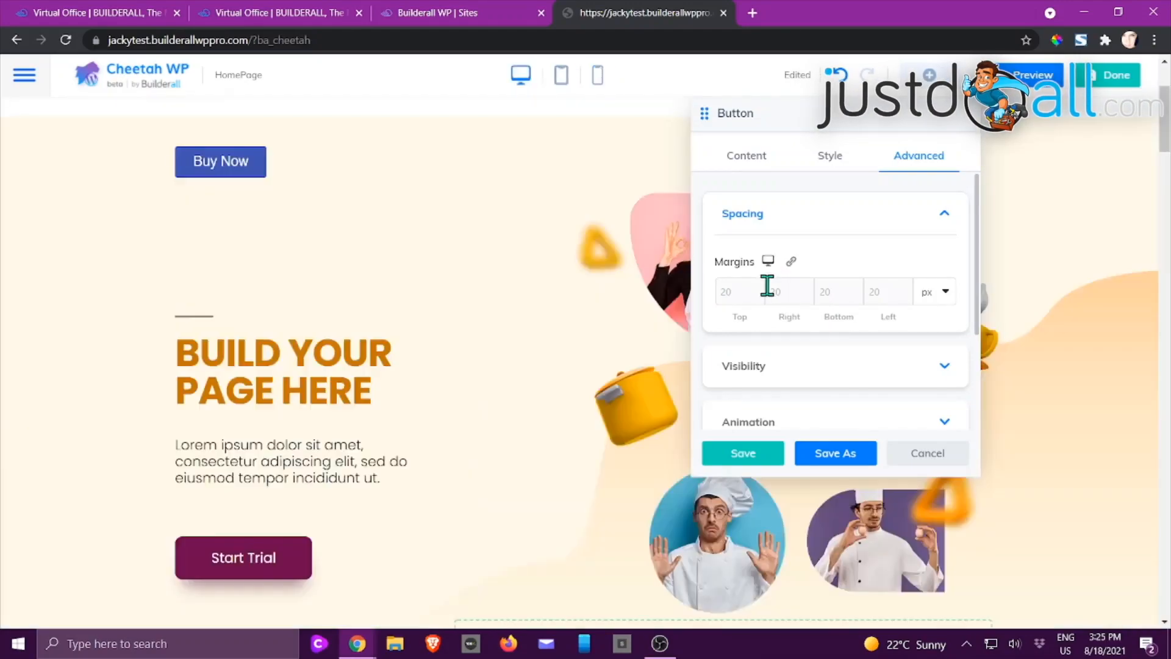
Review the button's visibility settings and the available breakpoint choices, keeping Always.
scroll(785, 335, down, 3)
click(777, 262)
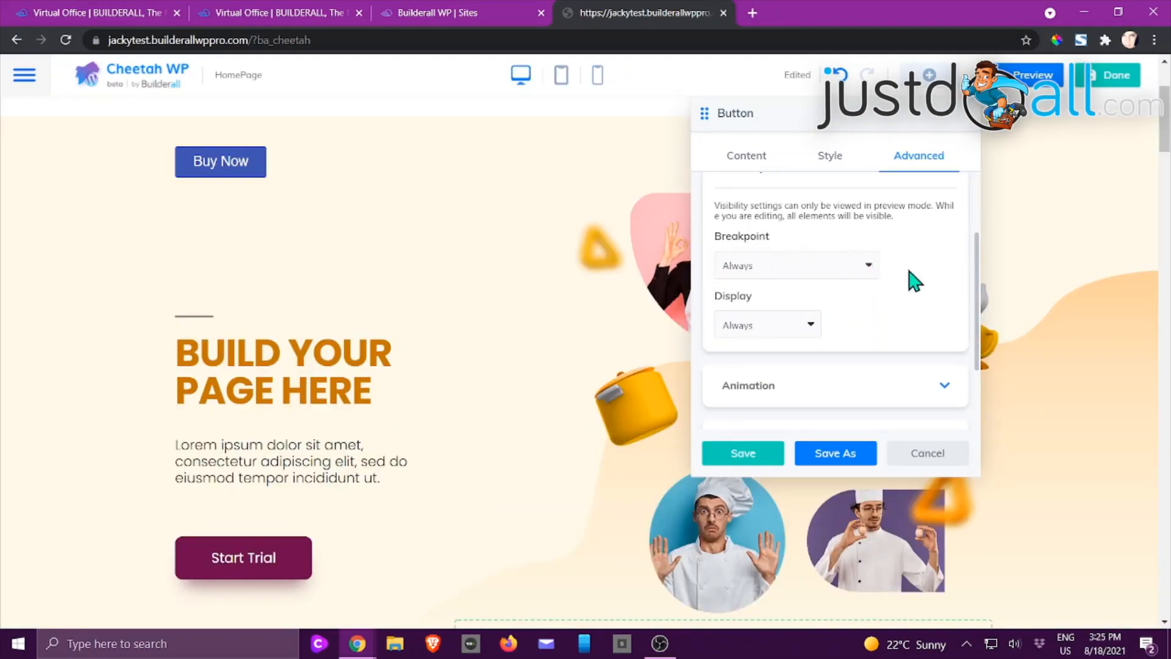
click(869, 266)
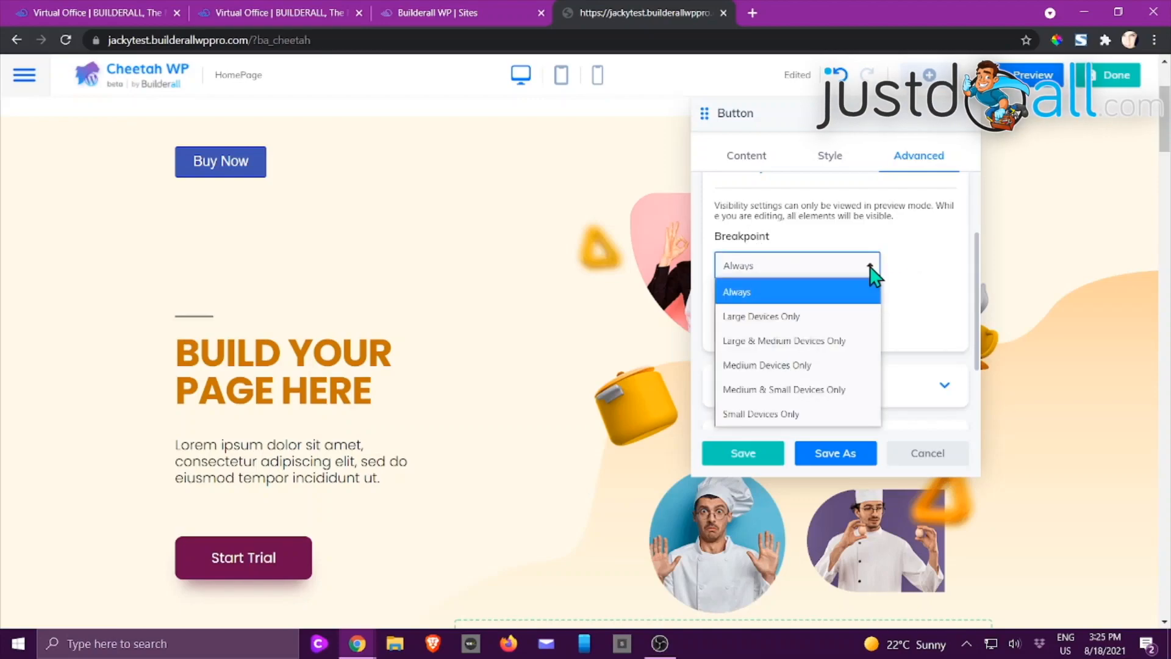
click(872, 271)
Review the button's animation settings, including delay and duration, and discard the button.
scroll(902, 287, down, 3)
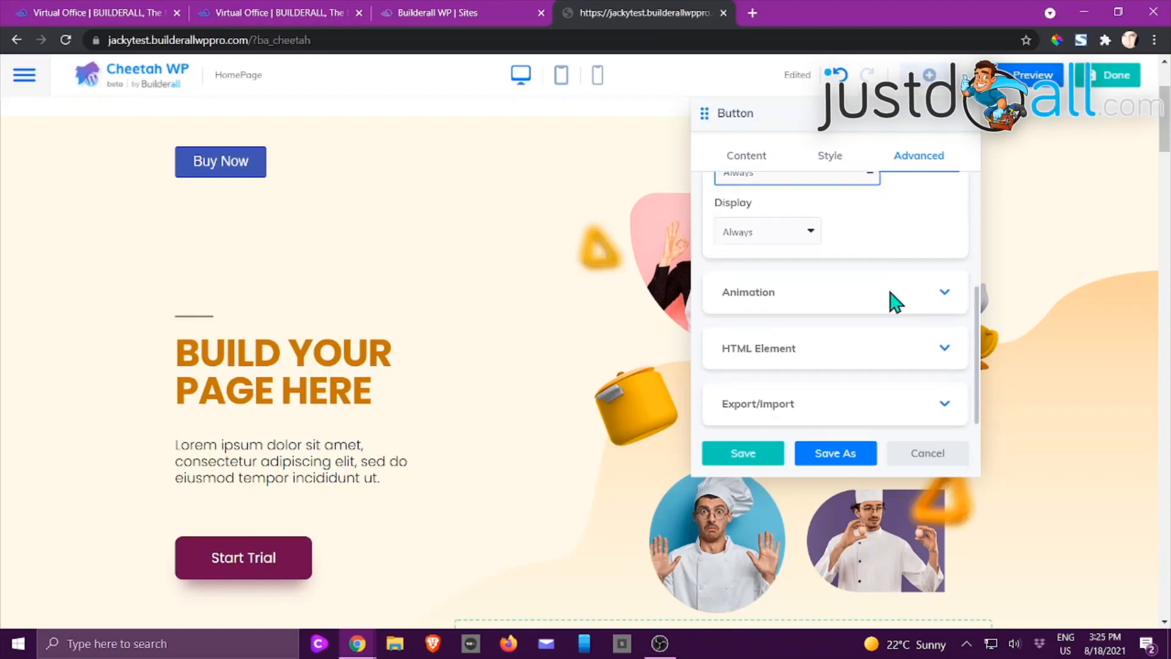
click(786, 290)
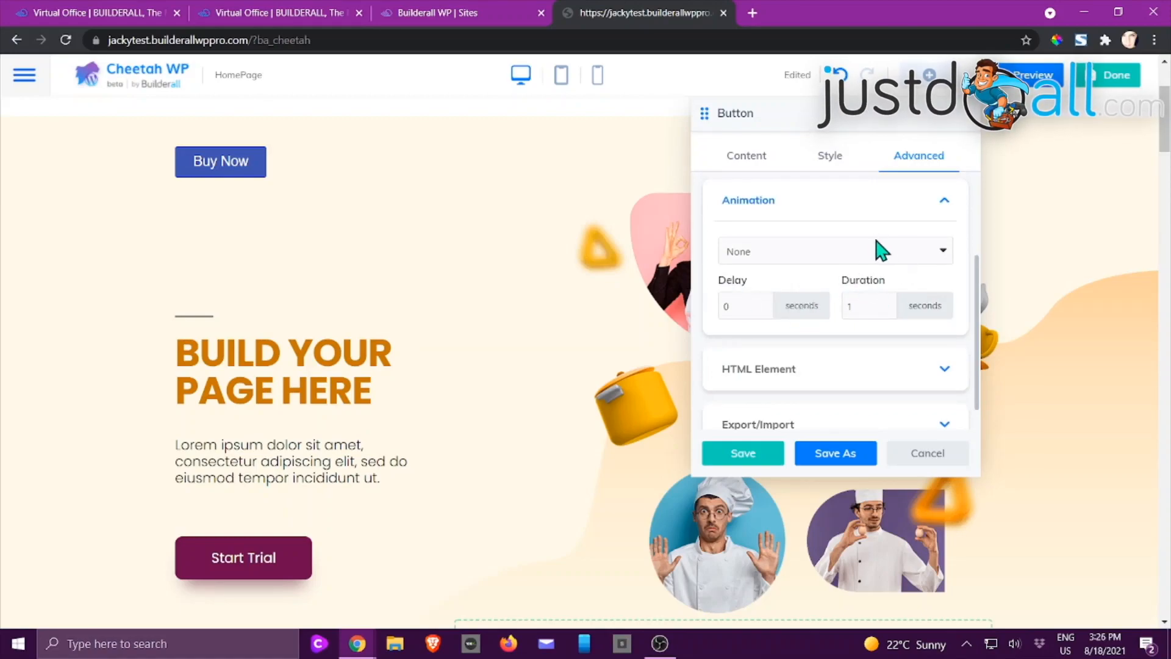
scroll(872, 243, down, 1)
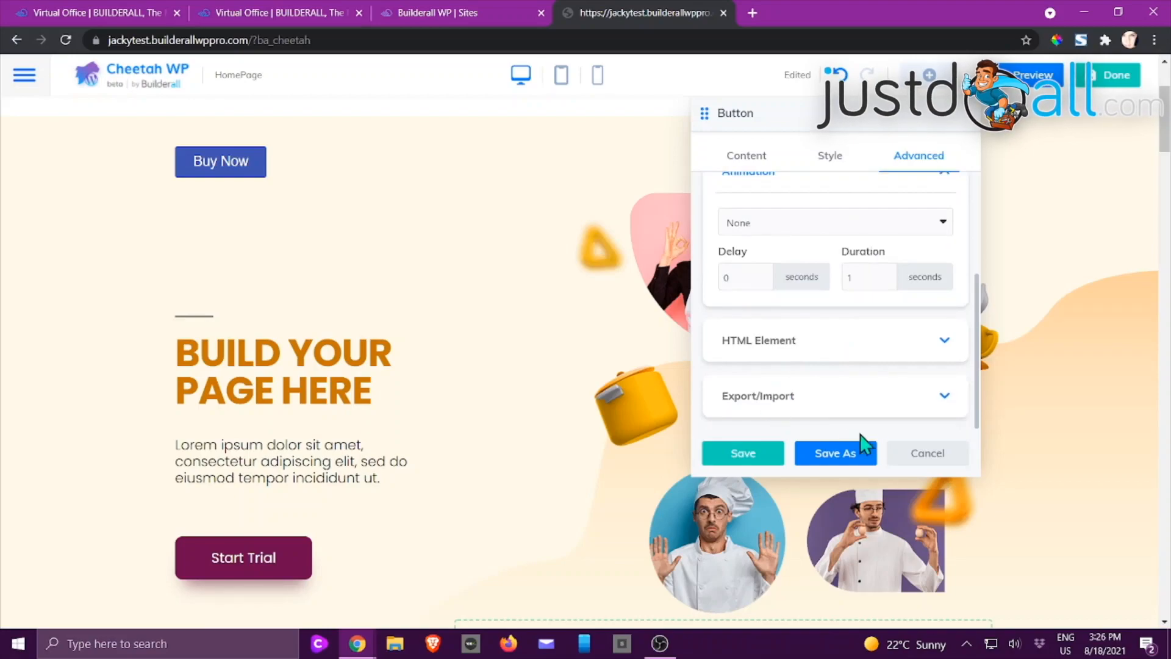
click(914, 462)
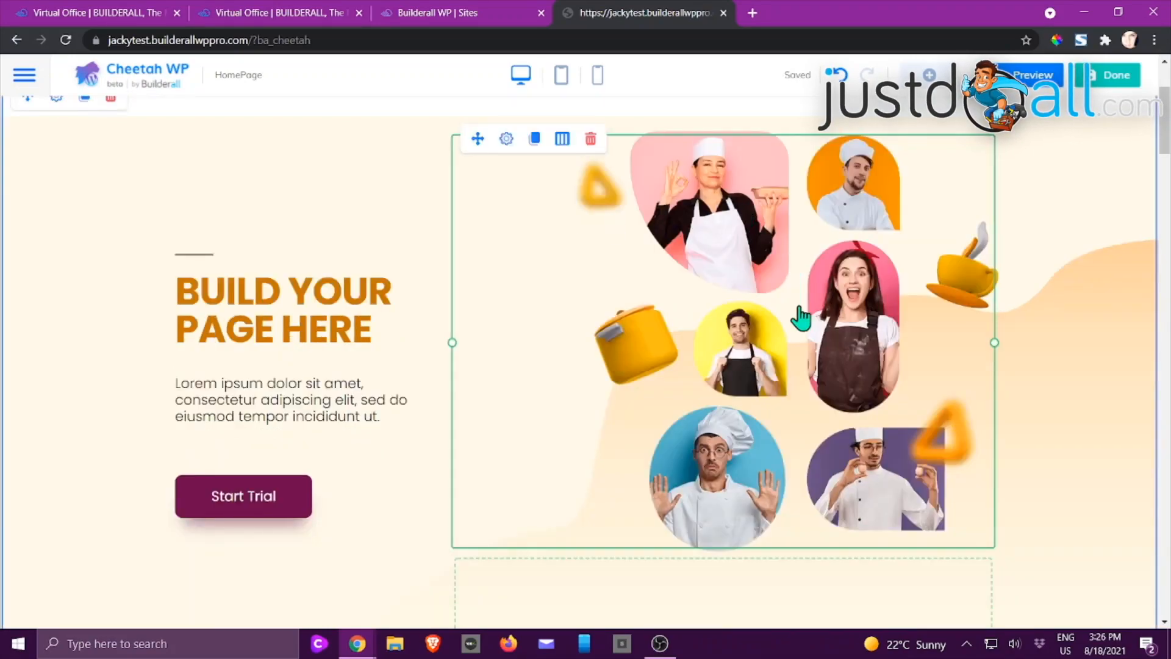
Place a Spacing element between the header and the hero section to review its advanced settings, and discard it.
scroll(802, 309, up, 2)
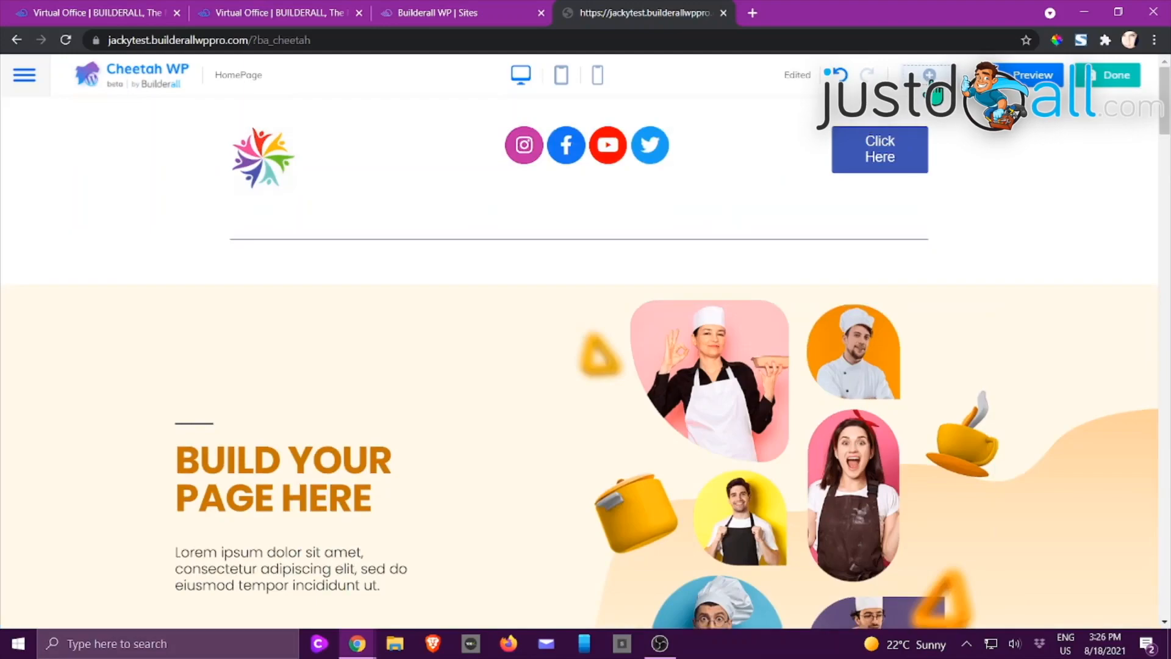
click(929, 74)
scroll(1004, 342, down, 1)
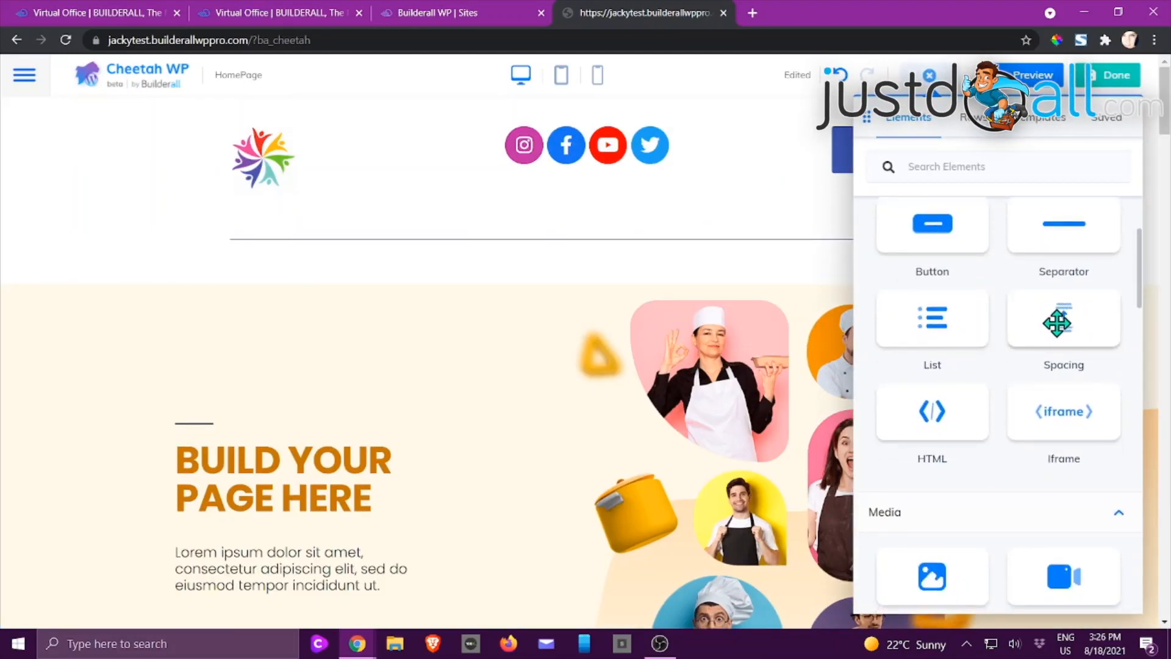
drag(1065, 322, 616, 312)
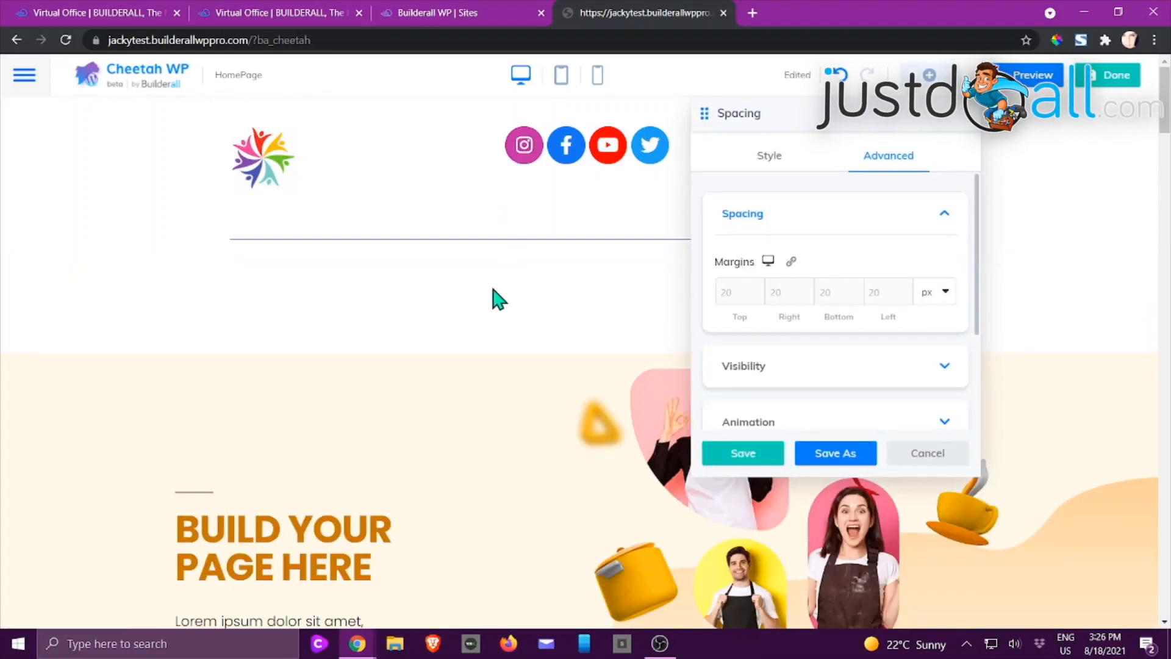
scroll(853, 389, down, 2)
scroll(854, 340, down, 2)
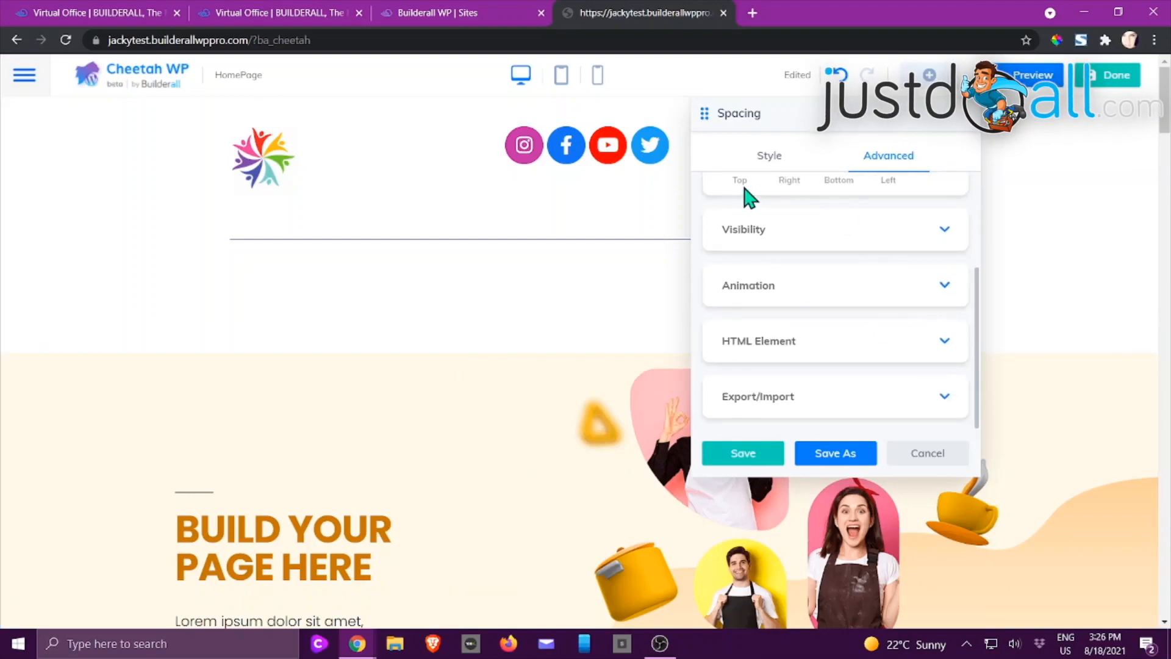
click(922, 454)
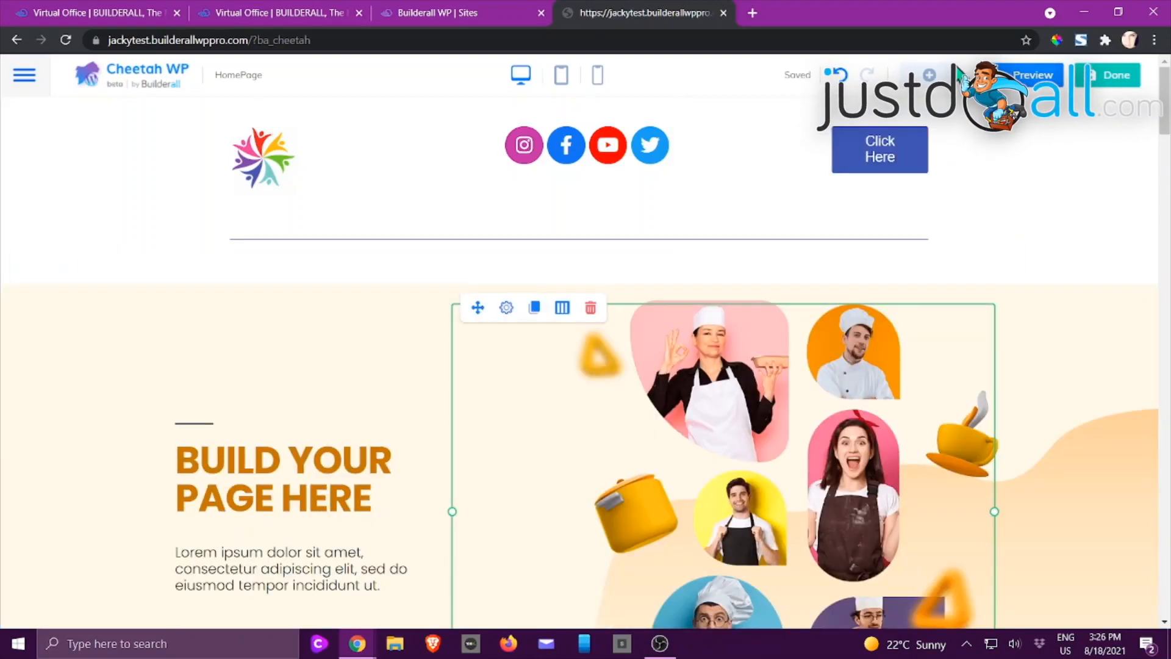
Add a List element below the header and review the first list item's icon, text and link settings.
click(930, 76)
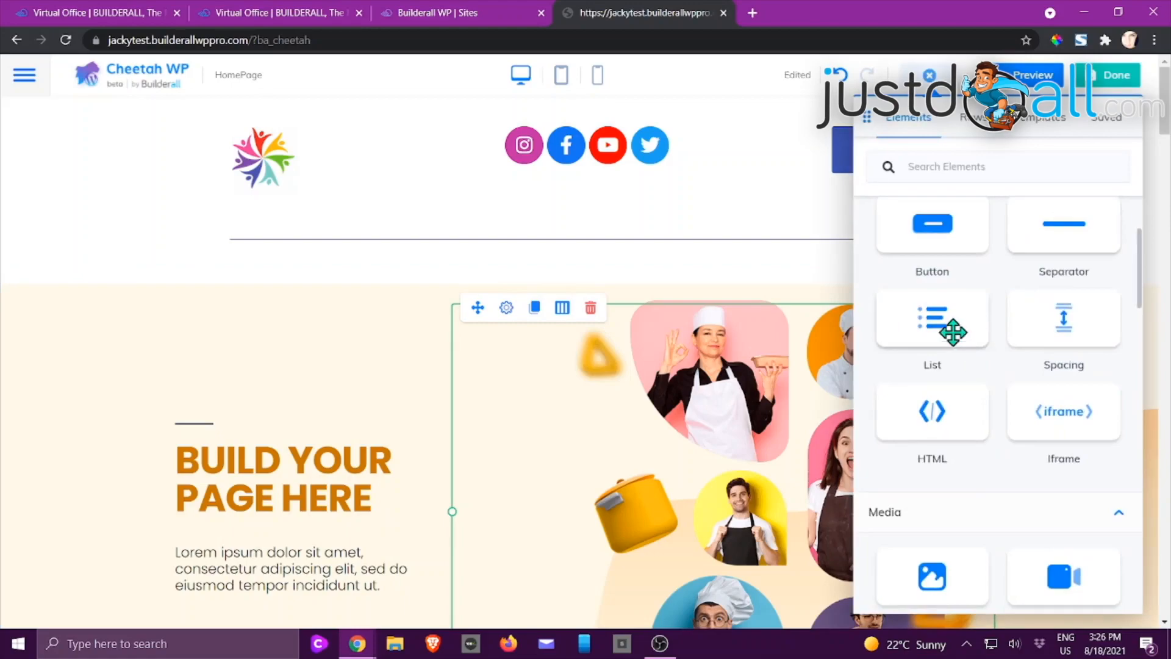
drag(858, 316, 650, 321)
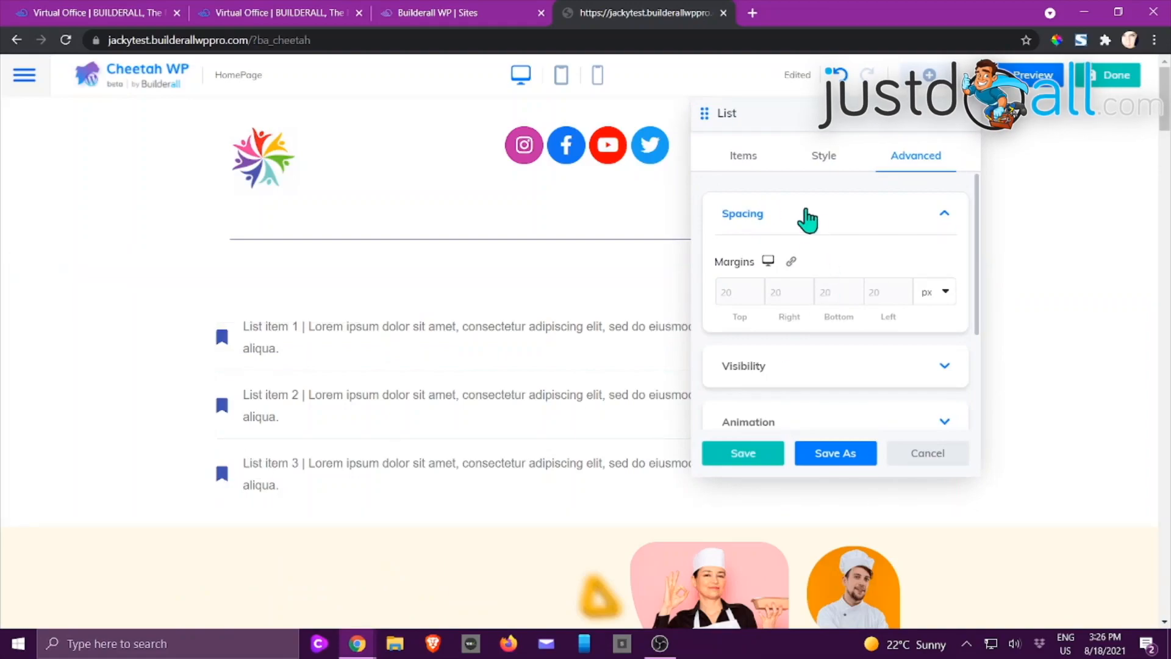
click(741, 156)
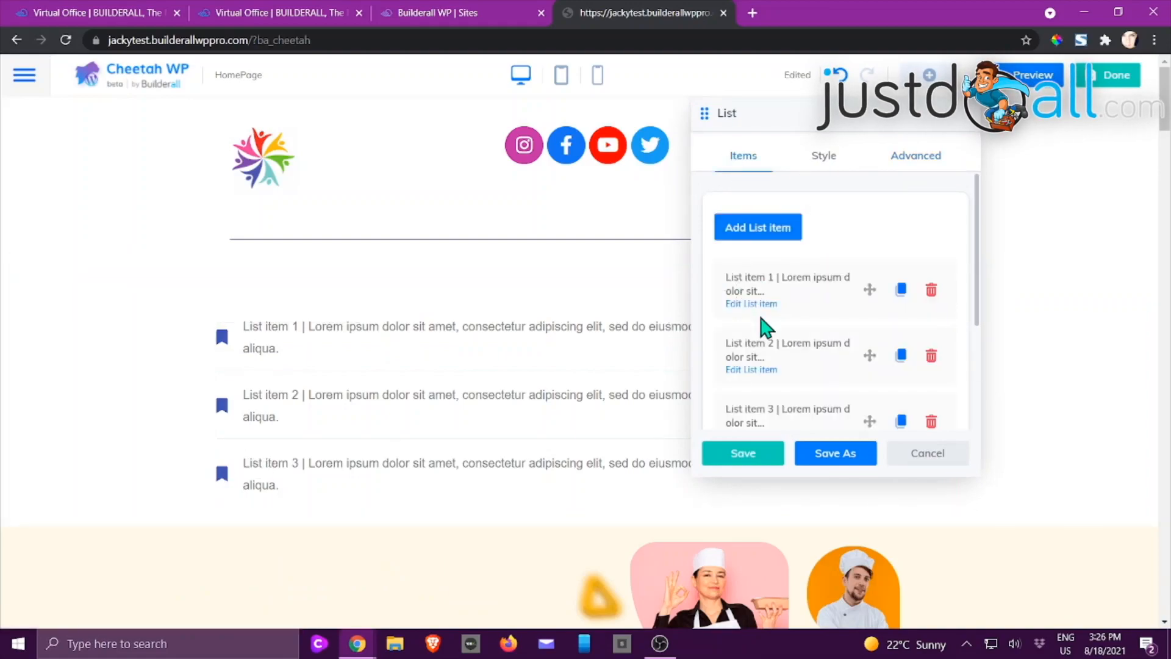
scroll(764, 327, down, 1)
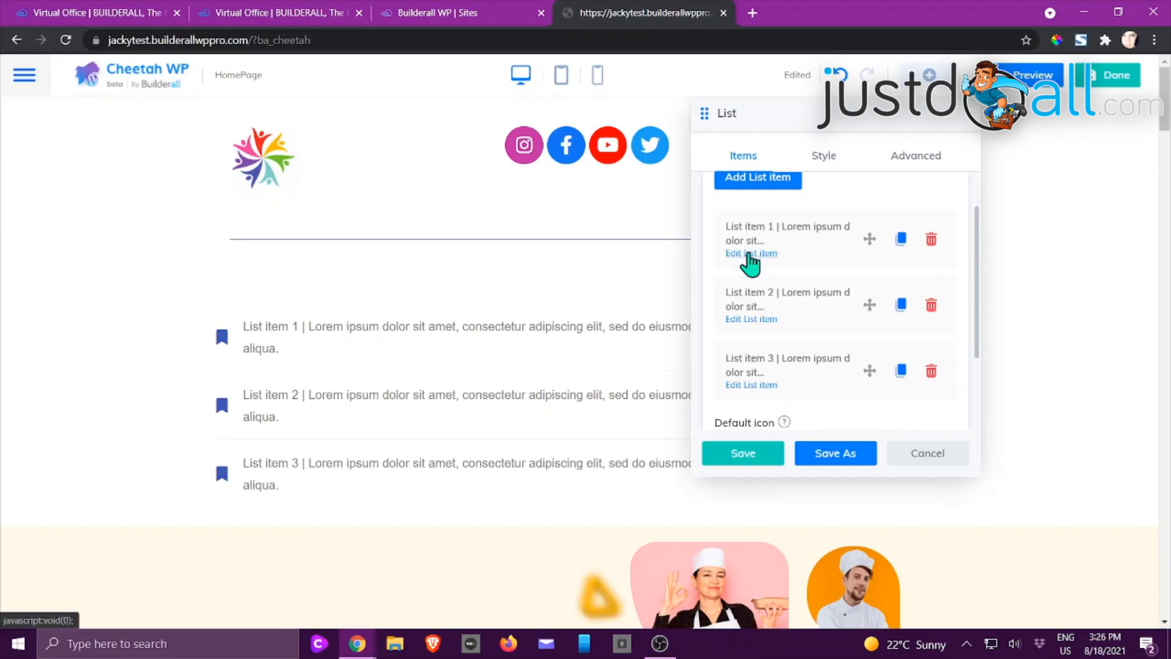
click(750, 255)
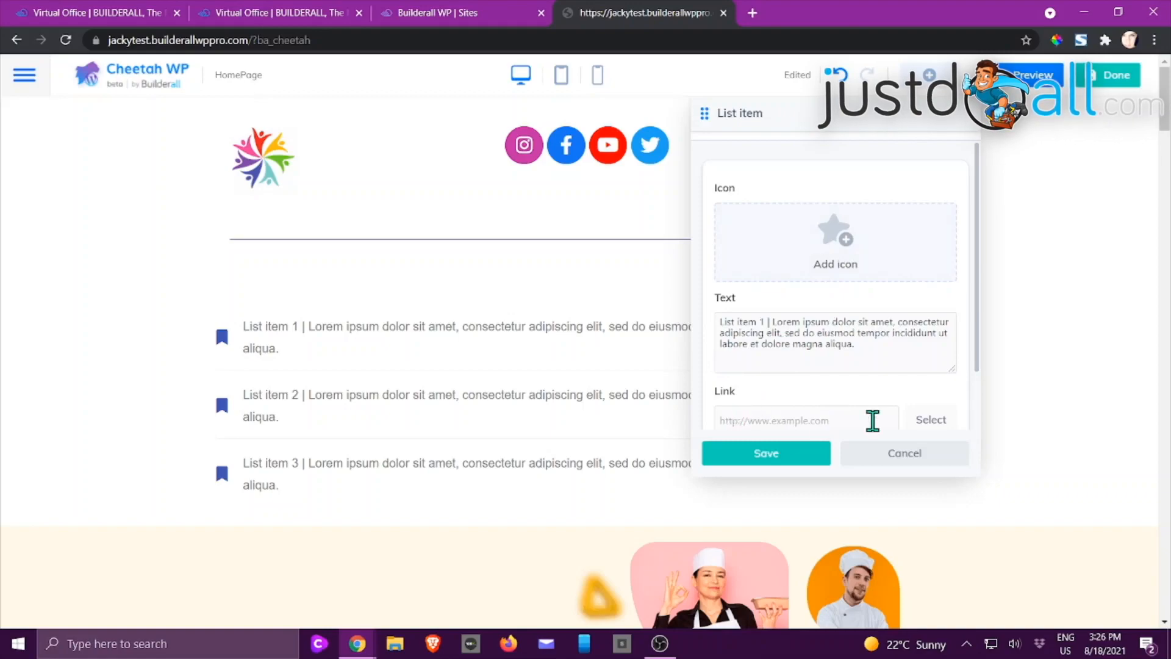
scroll(873, 420, down, 1)
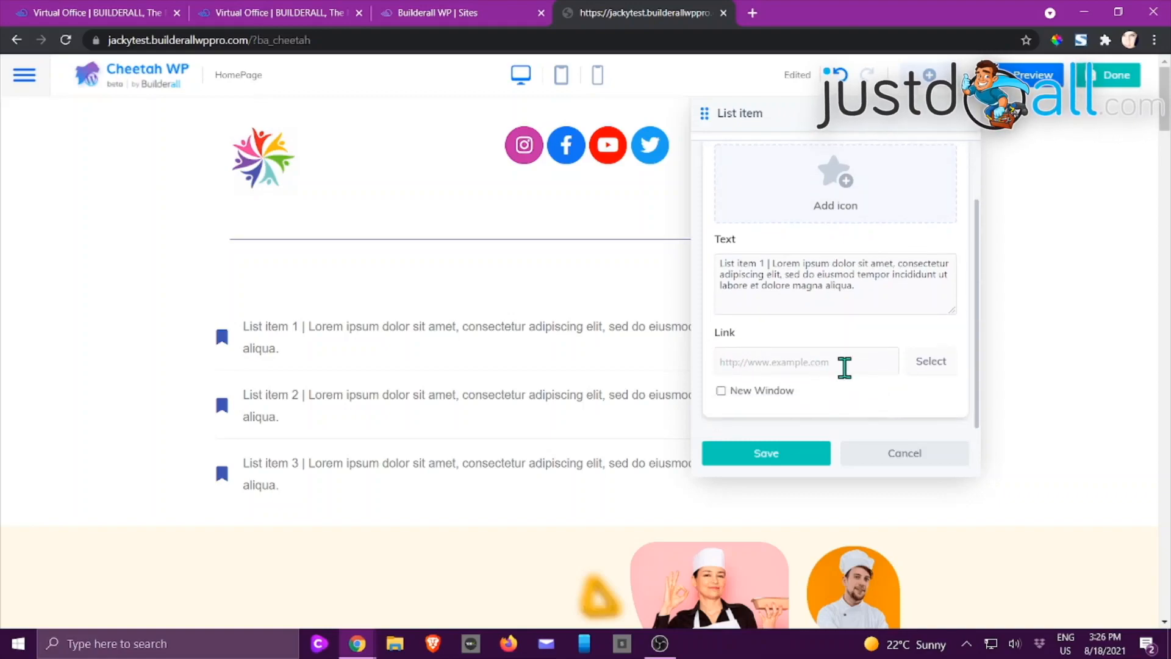
scroll(749, 407, up, 1)
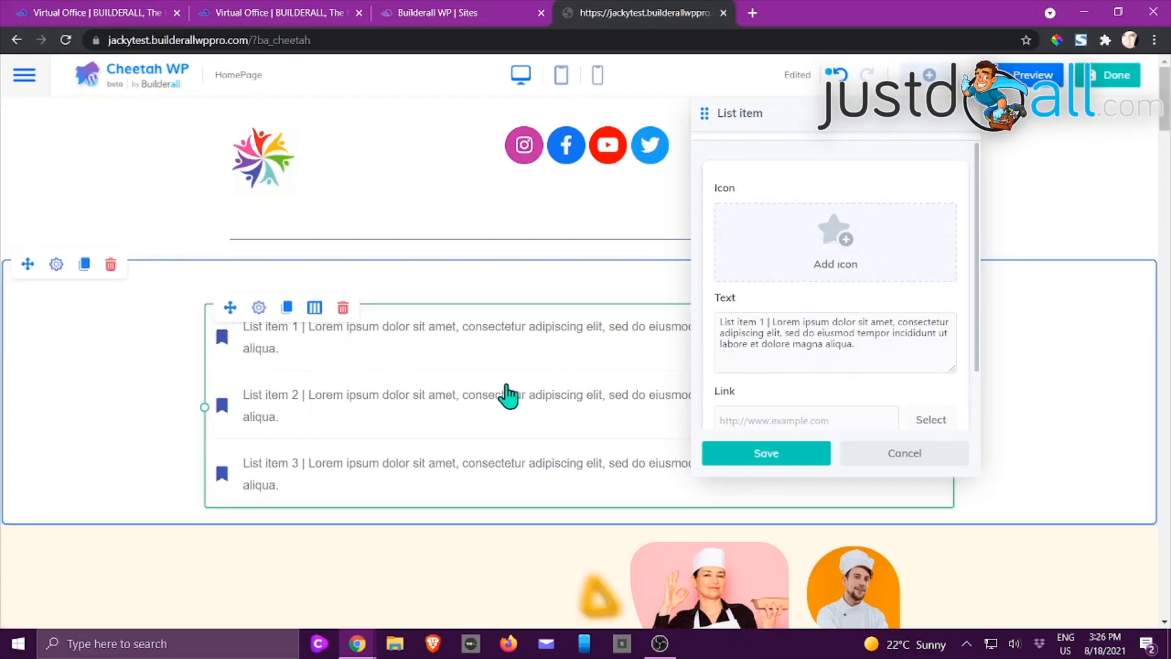
click(917, 454)
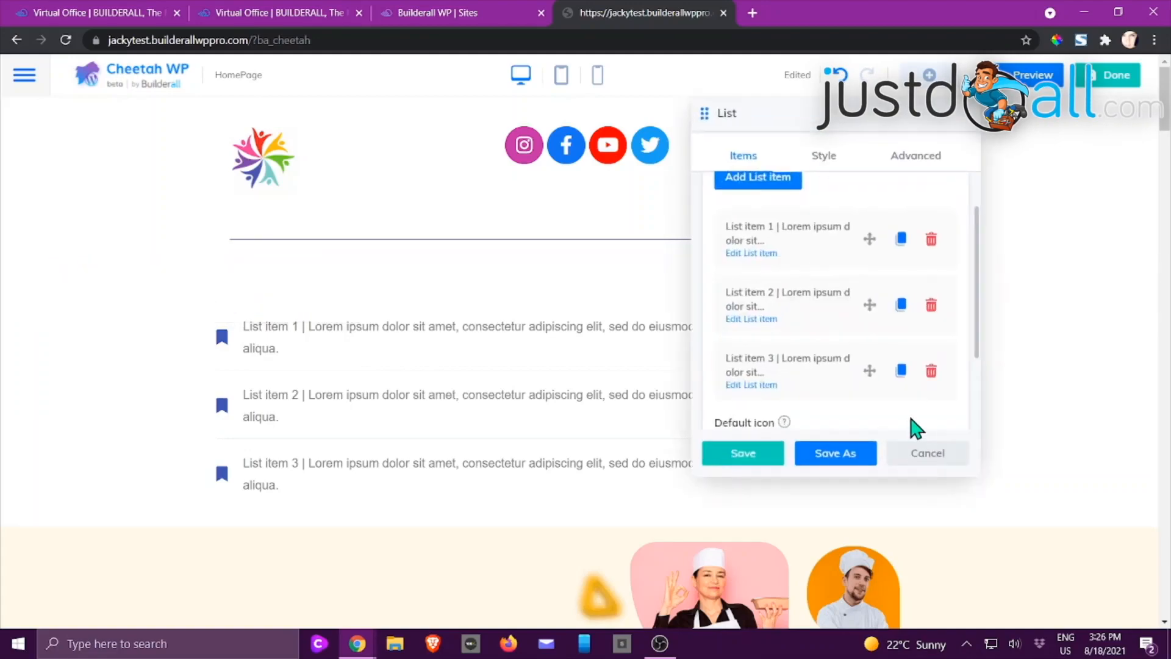
Review the list's default icon and its style settings, and discard the list.
scroll(850, 244, down, 3)
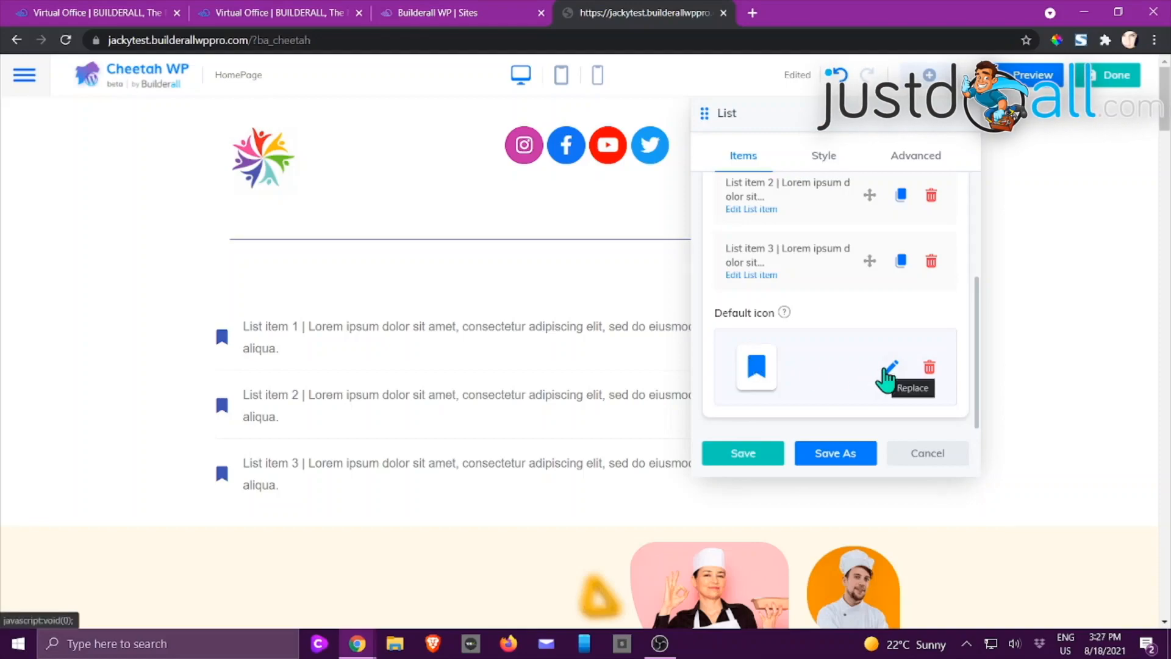
click(830, 162)
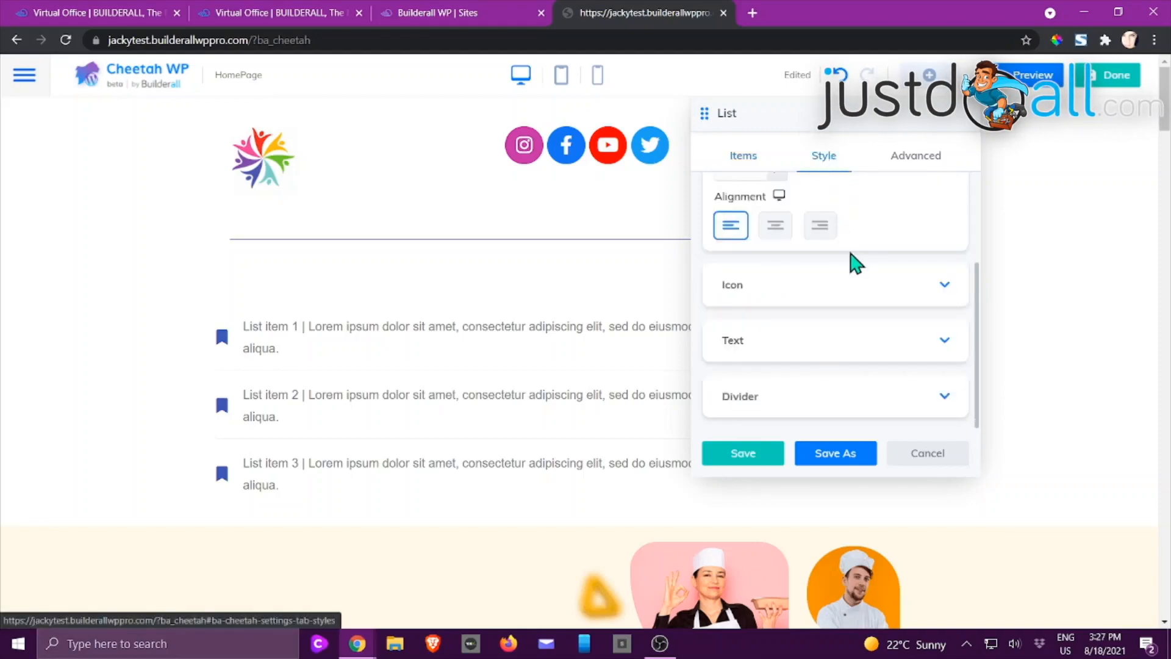
scroll(876, 299, up, 2)
scroll(876, 299, down, 2)
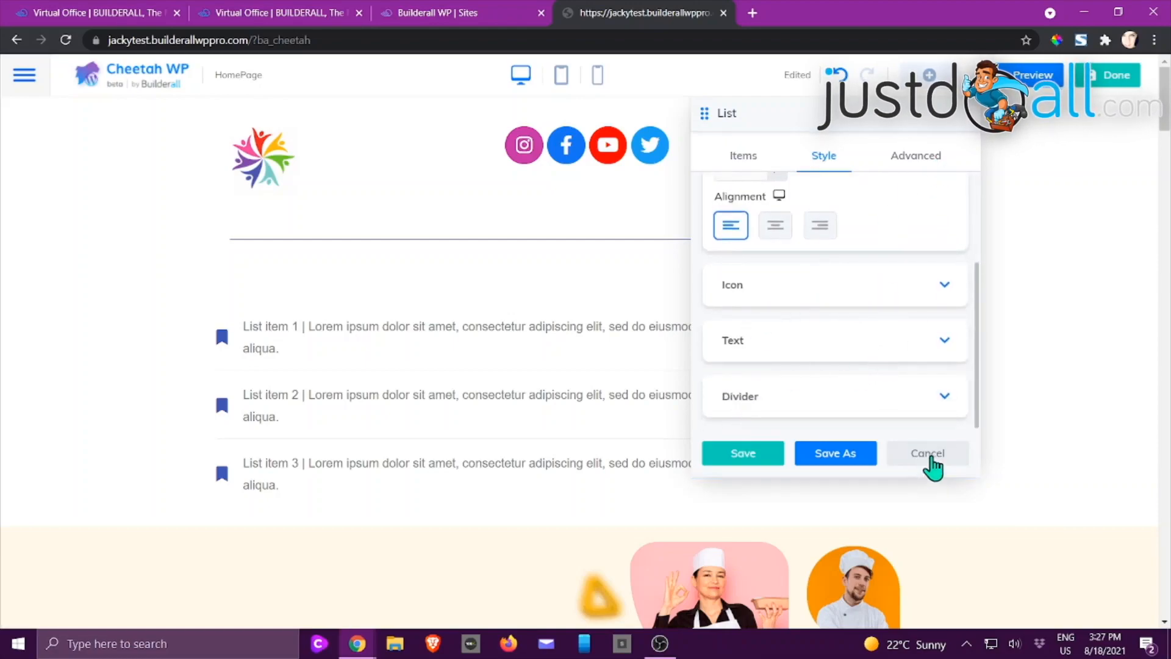
click(932, 464)
Place an HTML element in the hero section to review its embedded code and advanced settings, and discard it.
click(928, 75)
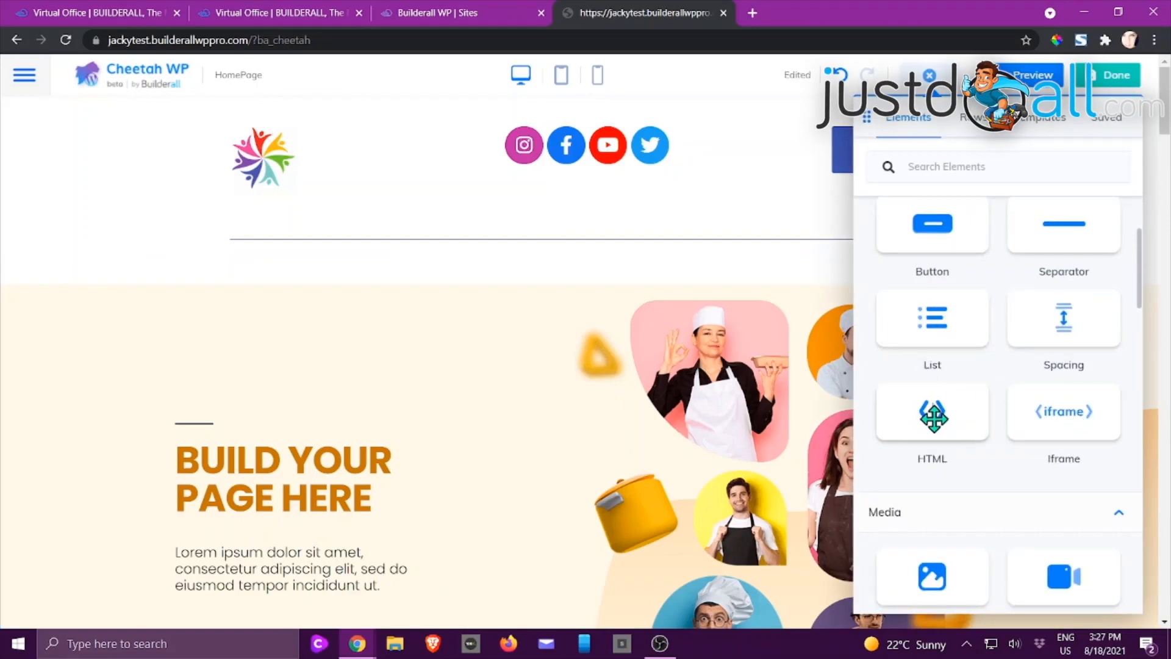
drag(931, 418, 640, 351)
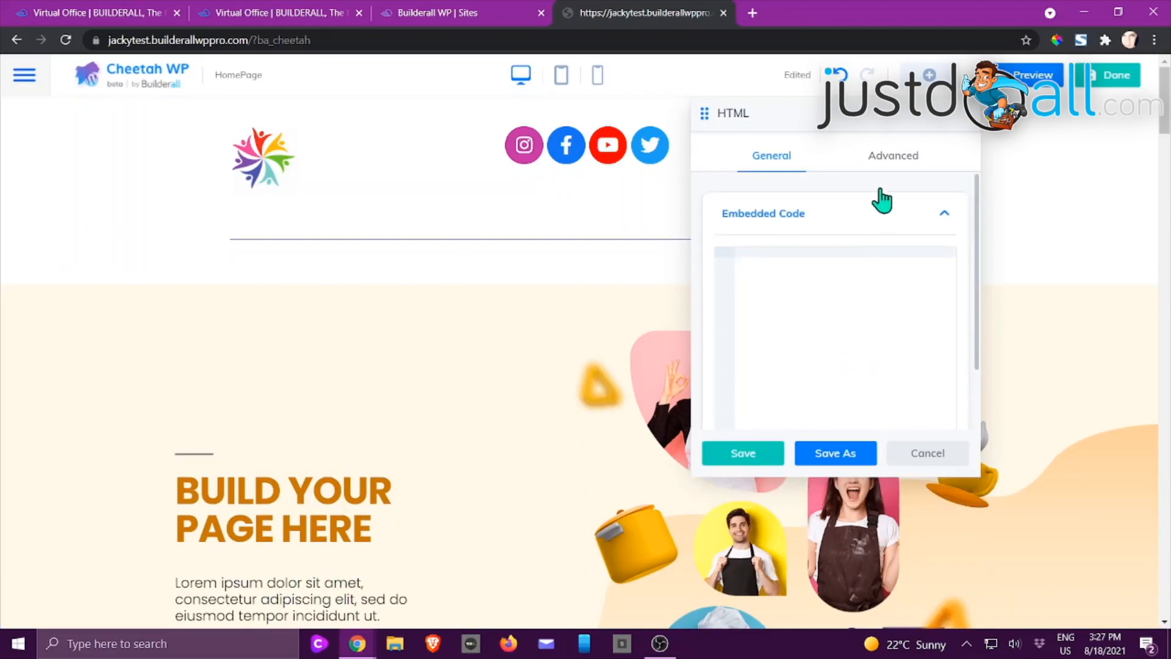
click(897, 163)
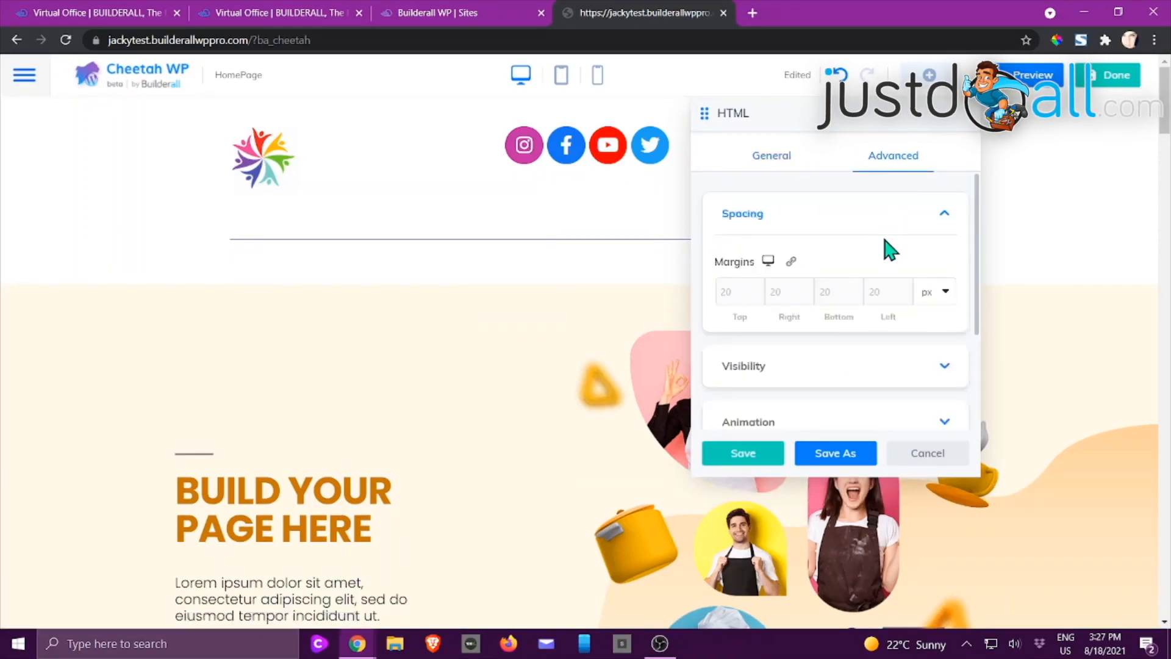
scroll(884, 248, down, 2)
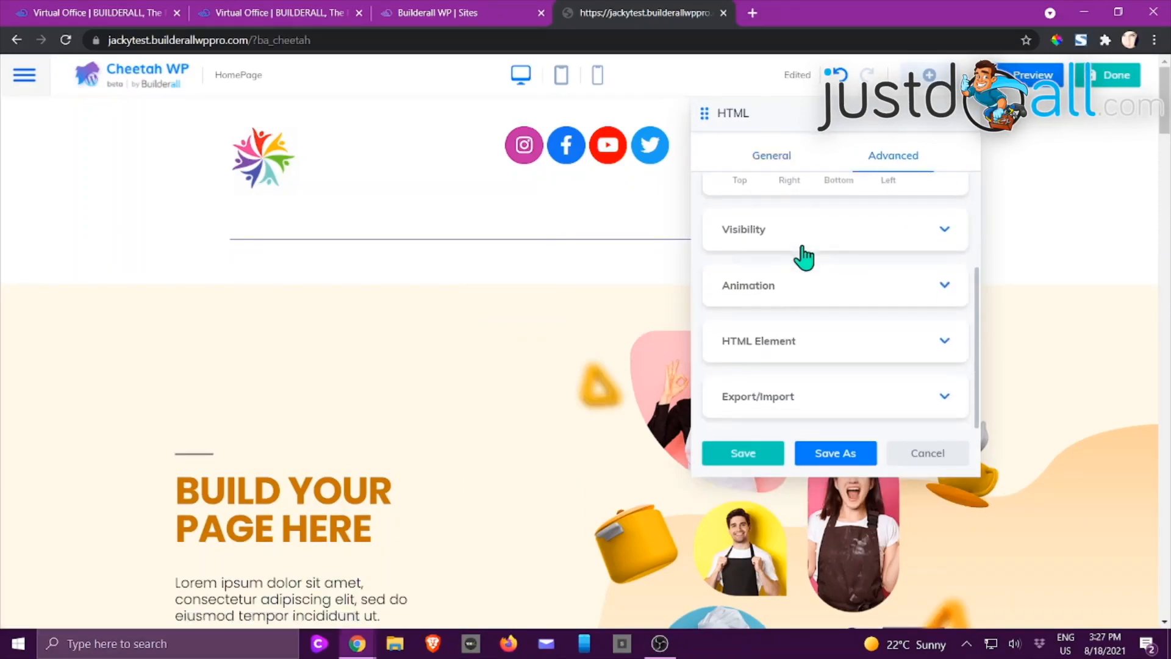
click(943, 454)
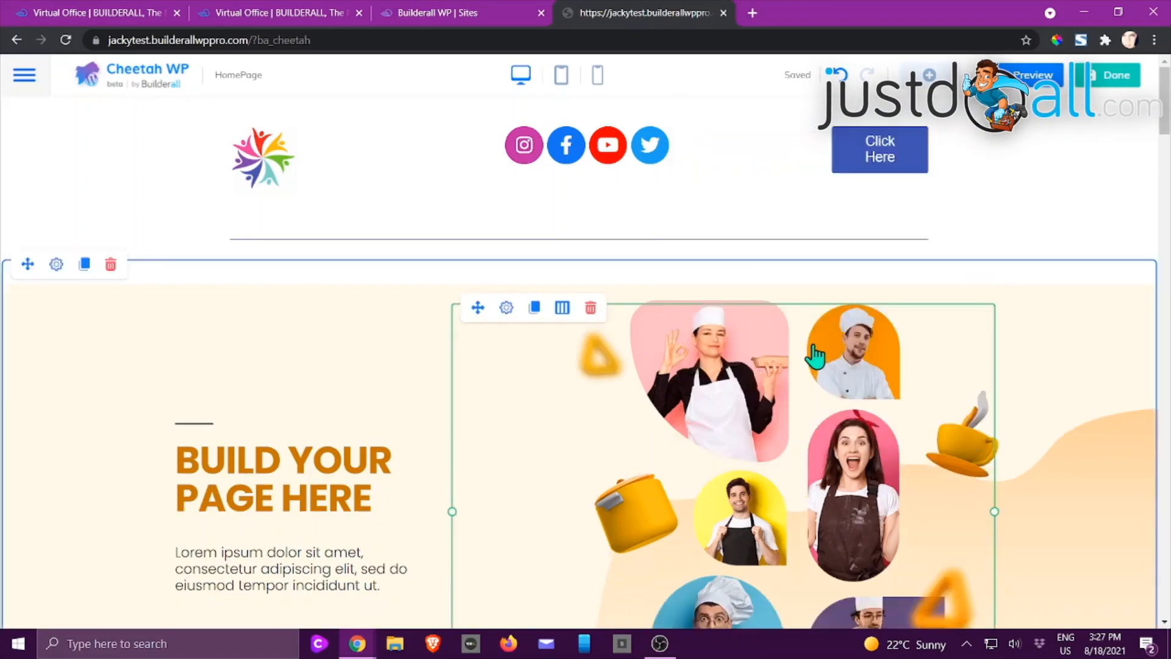
Place an Iframe element in the hero section to compare its URL and HTML source options, and discard it.
click(934, 75)
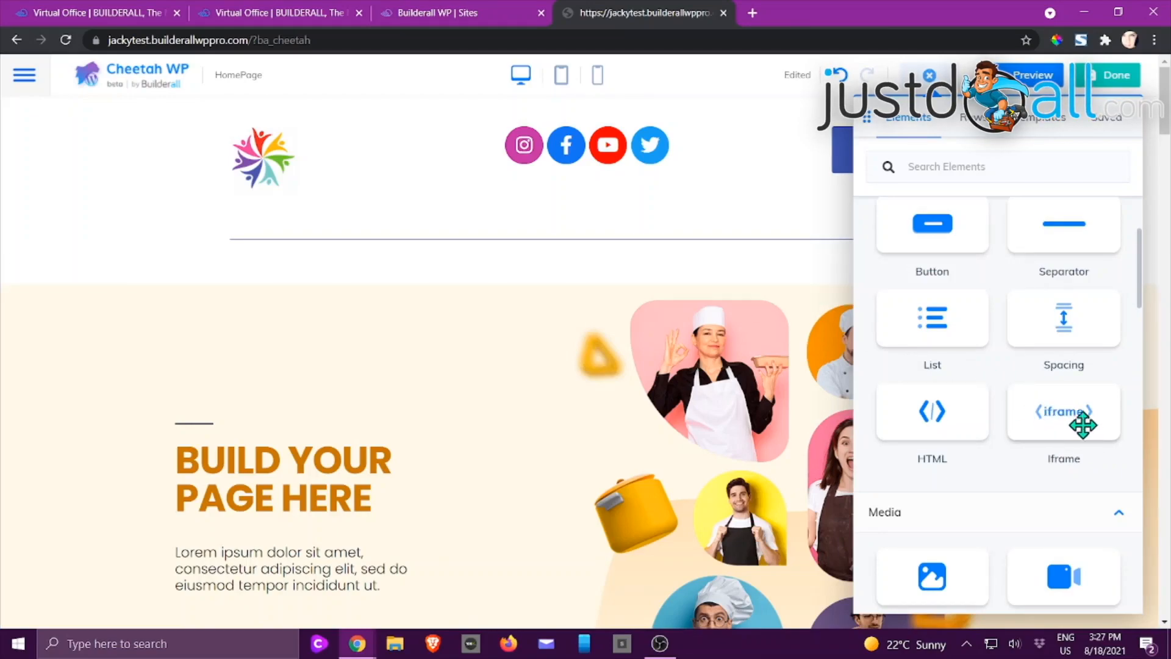
drag(1064, 410, 723, 350)
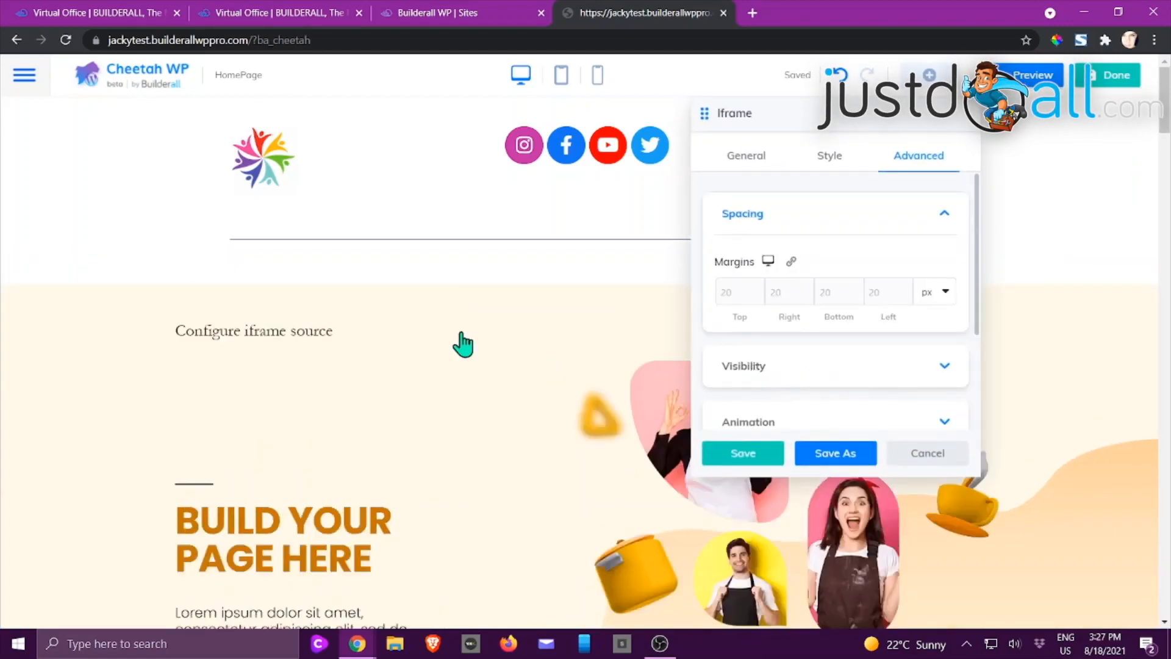
click(738, 165)
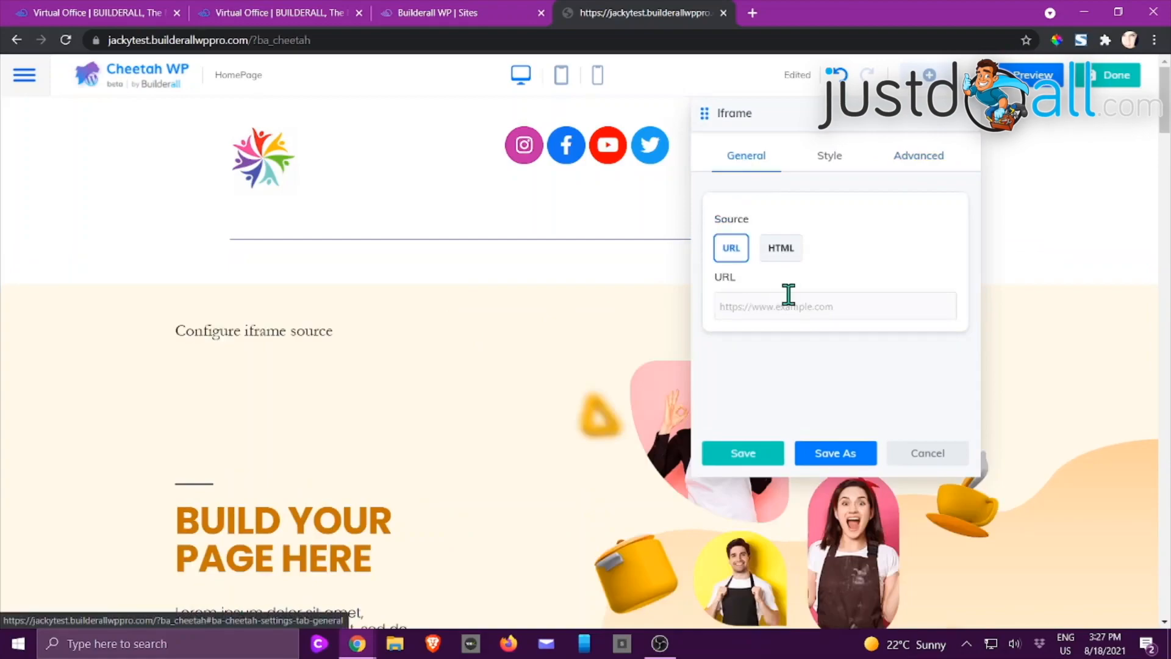
click(781, 250)
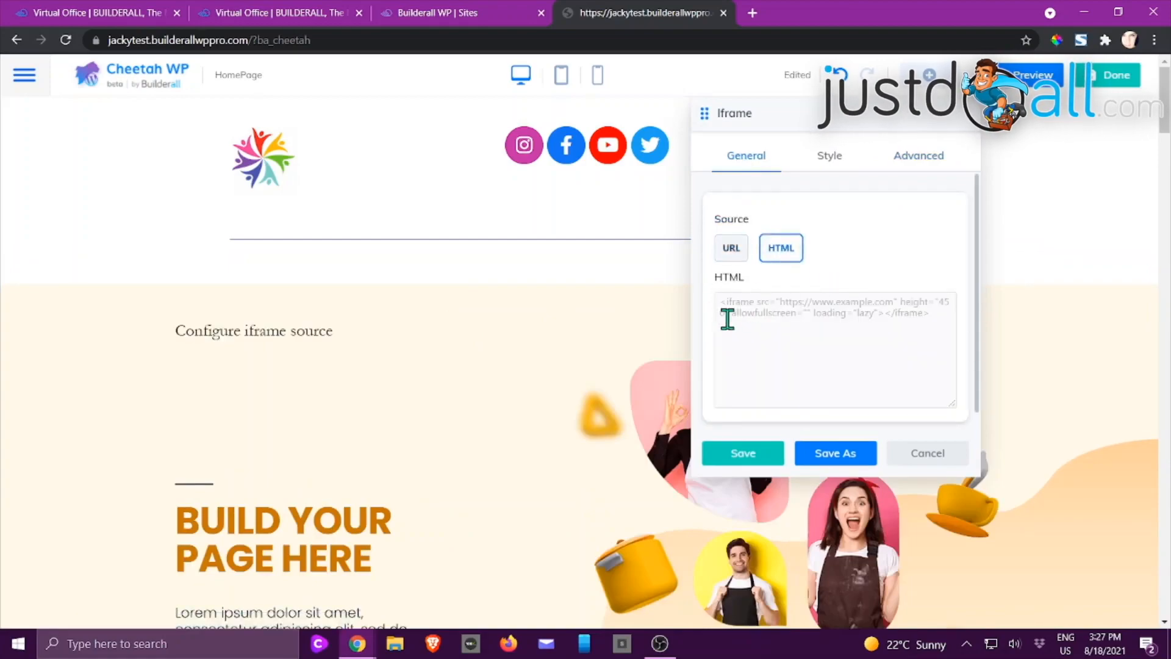
click(734, 251)
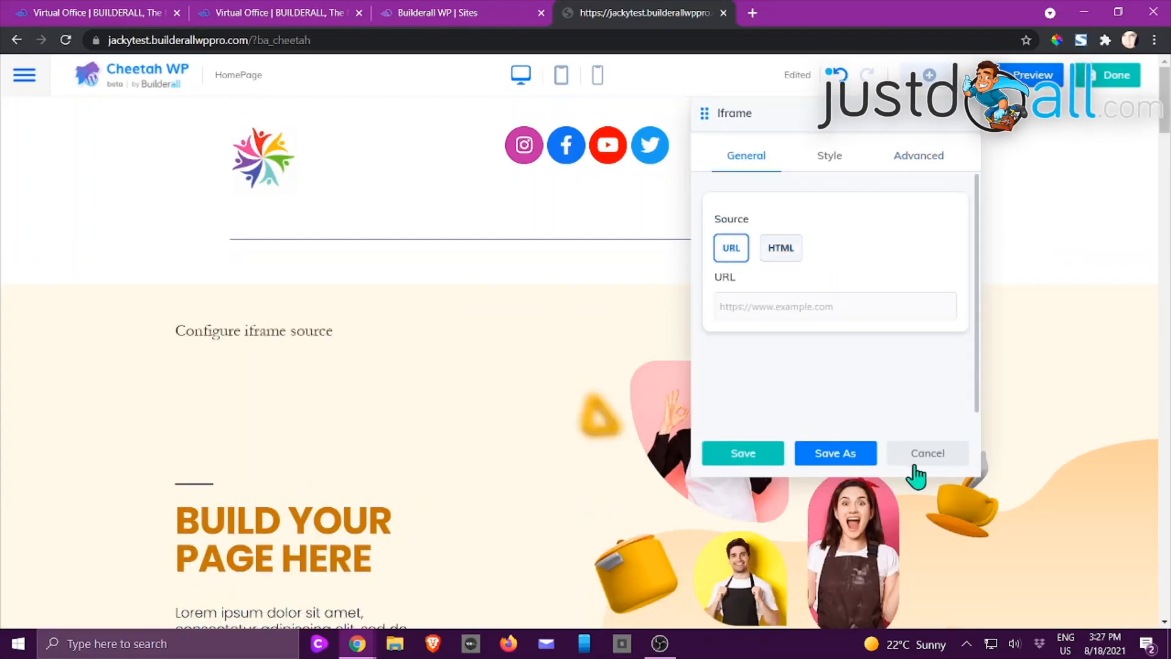
click(927, 454)
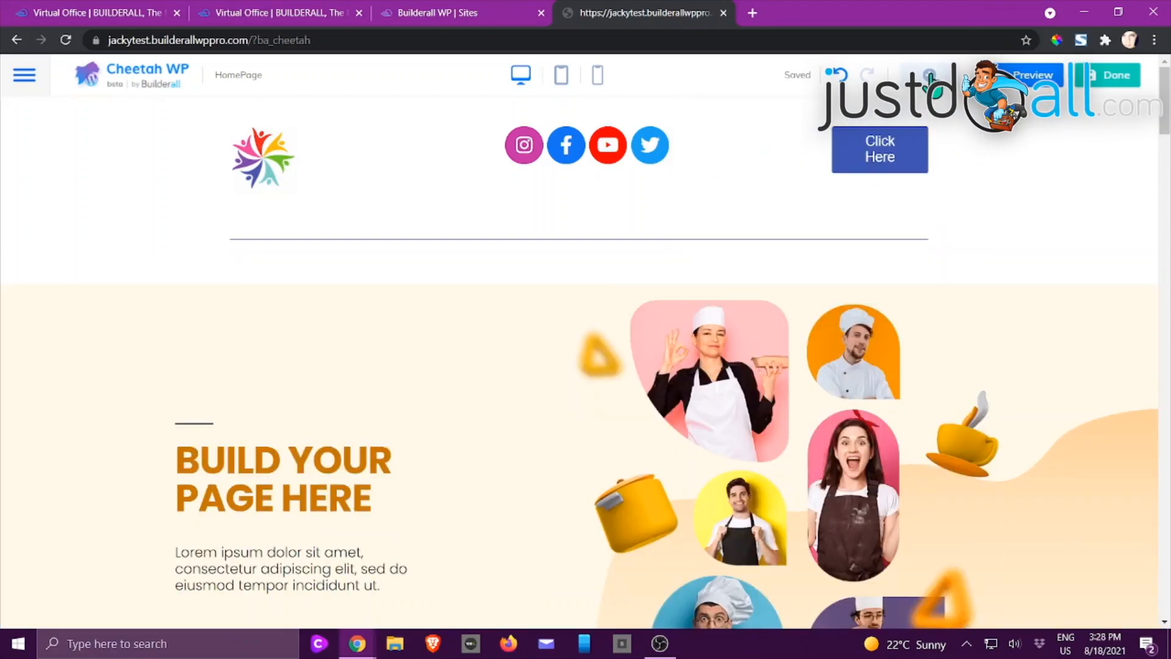
Reopen the element library and return to the start of the Basic elements.
click(930, 78)
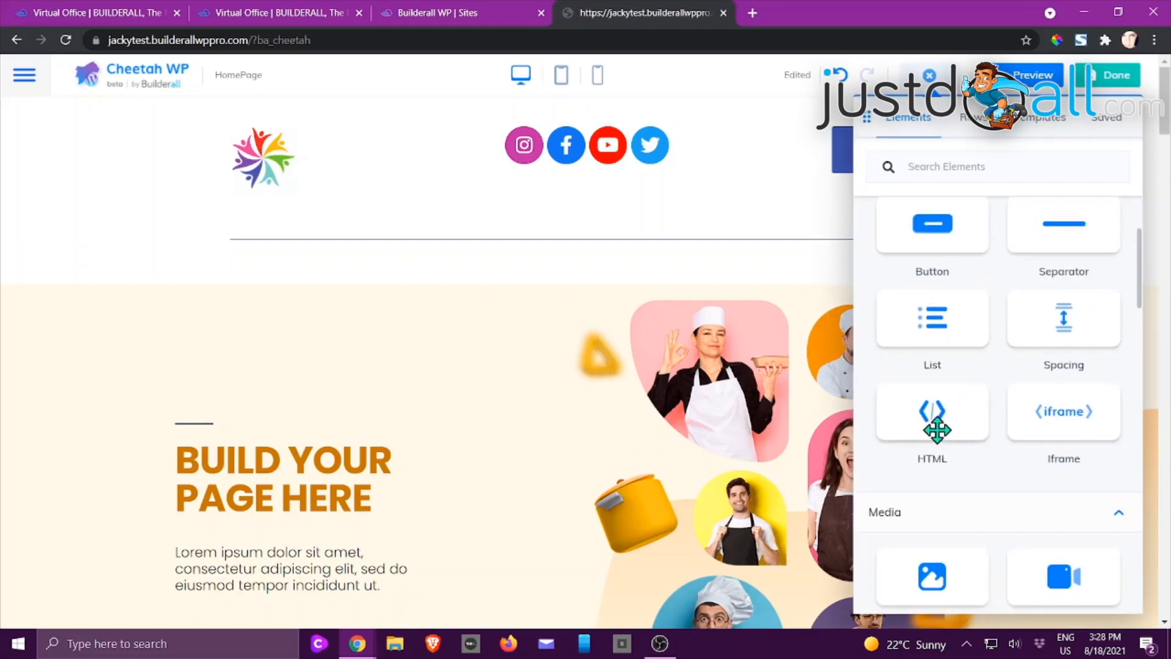
scroll(994, 366, up, 2)
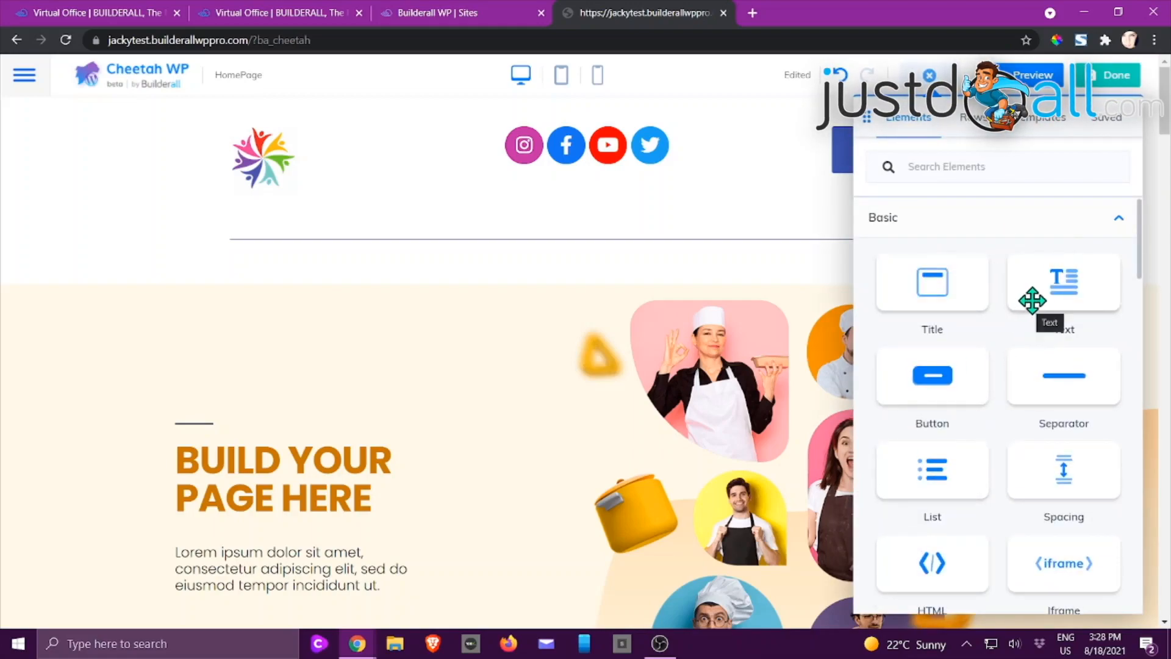
key(alt+Tab)
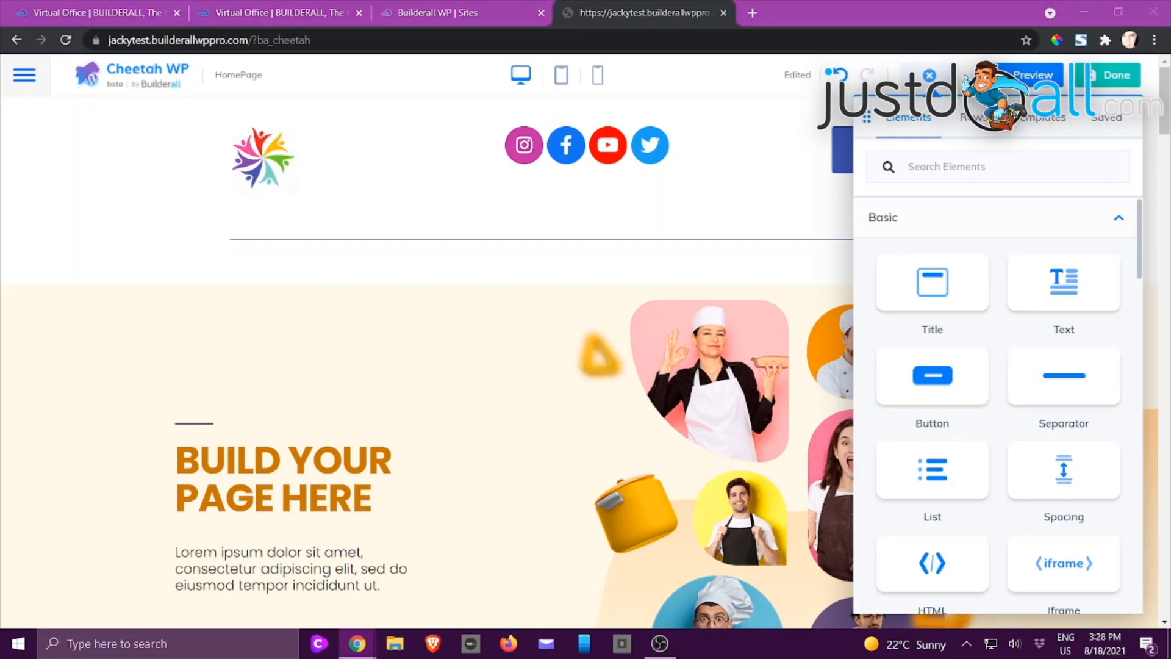